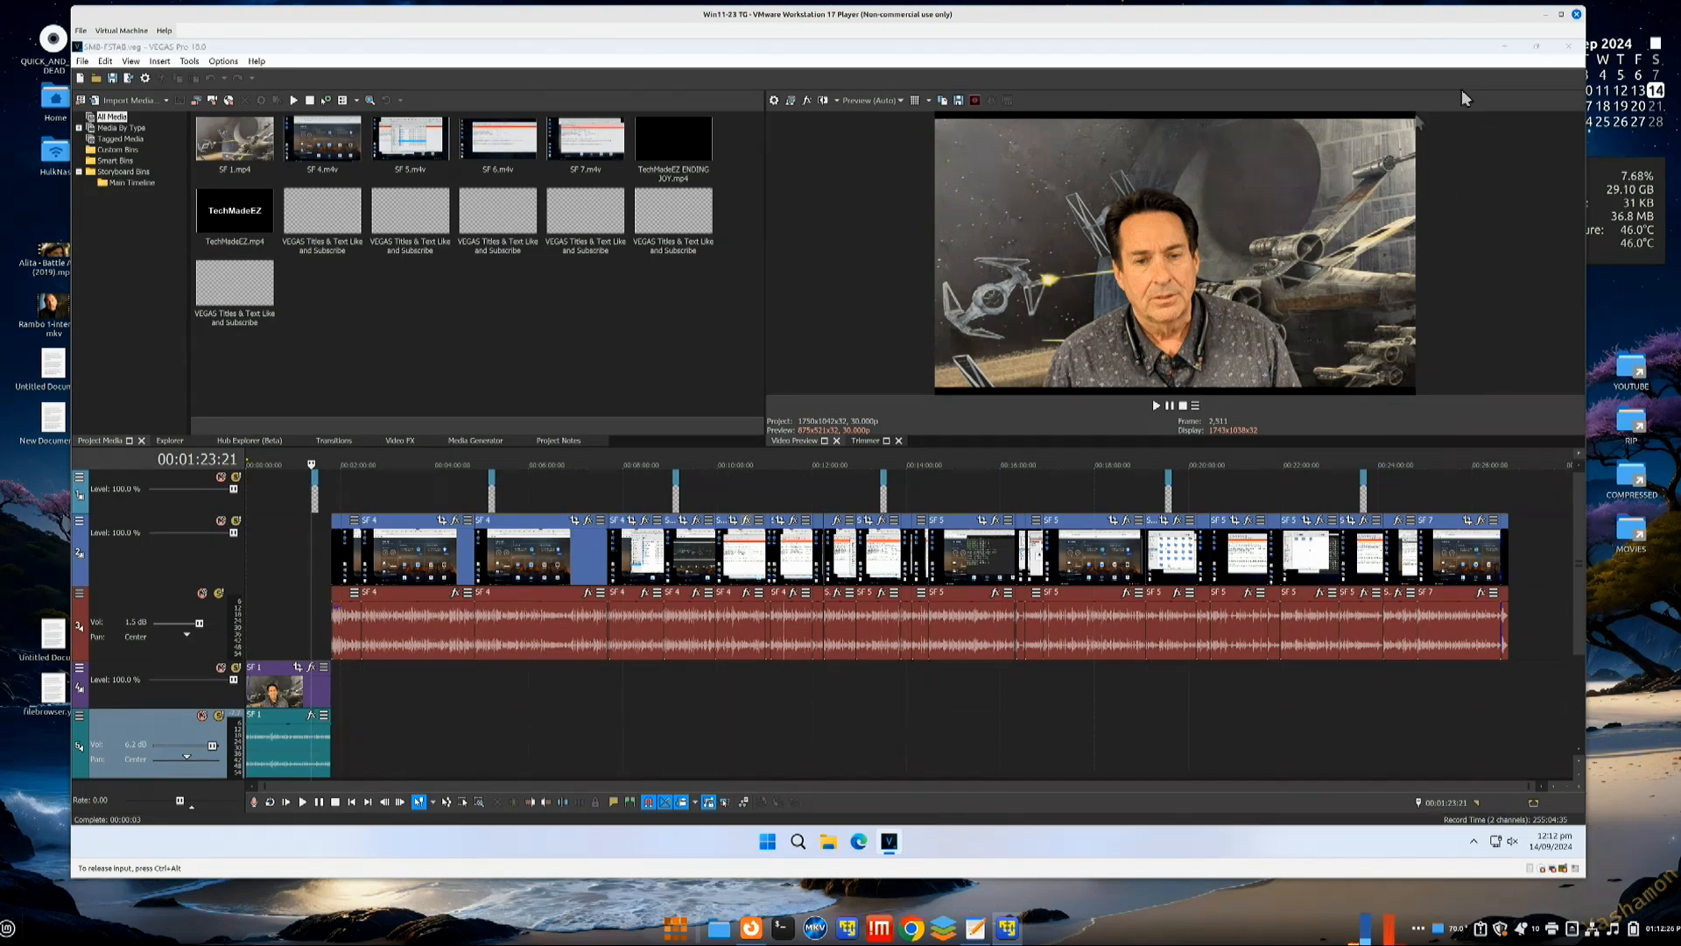
Step: Bring VEGAS Pro back, play the project preview and stop it at 00:02:15:26
{"action": "left_click", "coordinate": [1505, 46]}
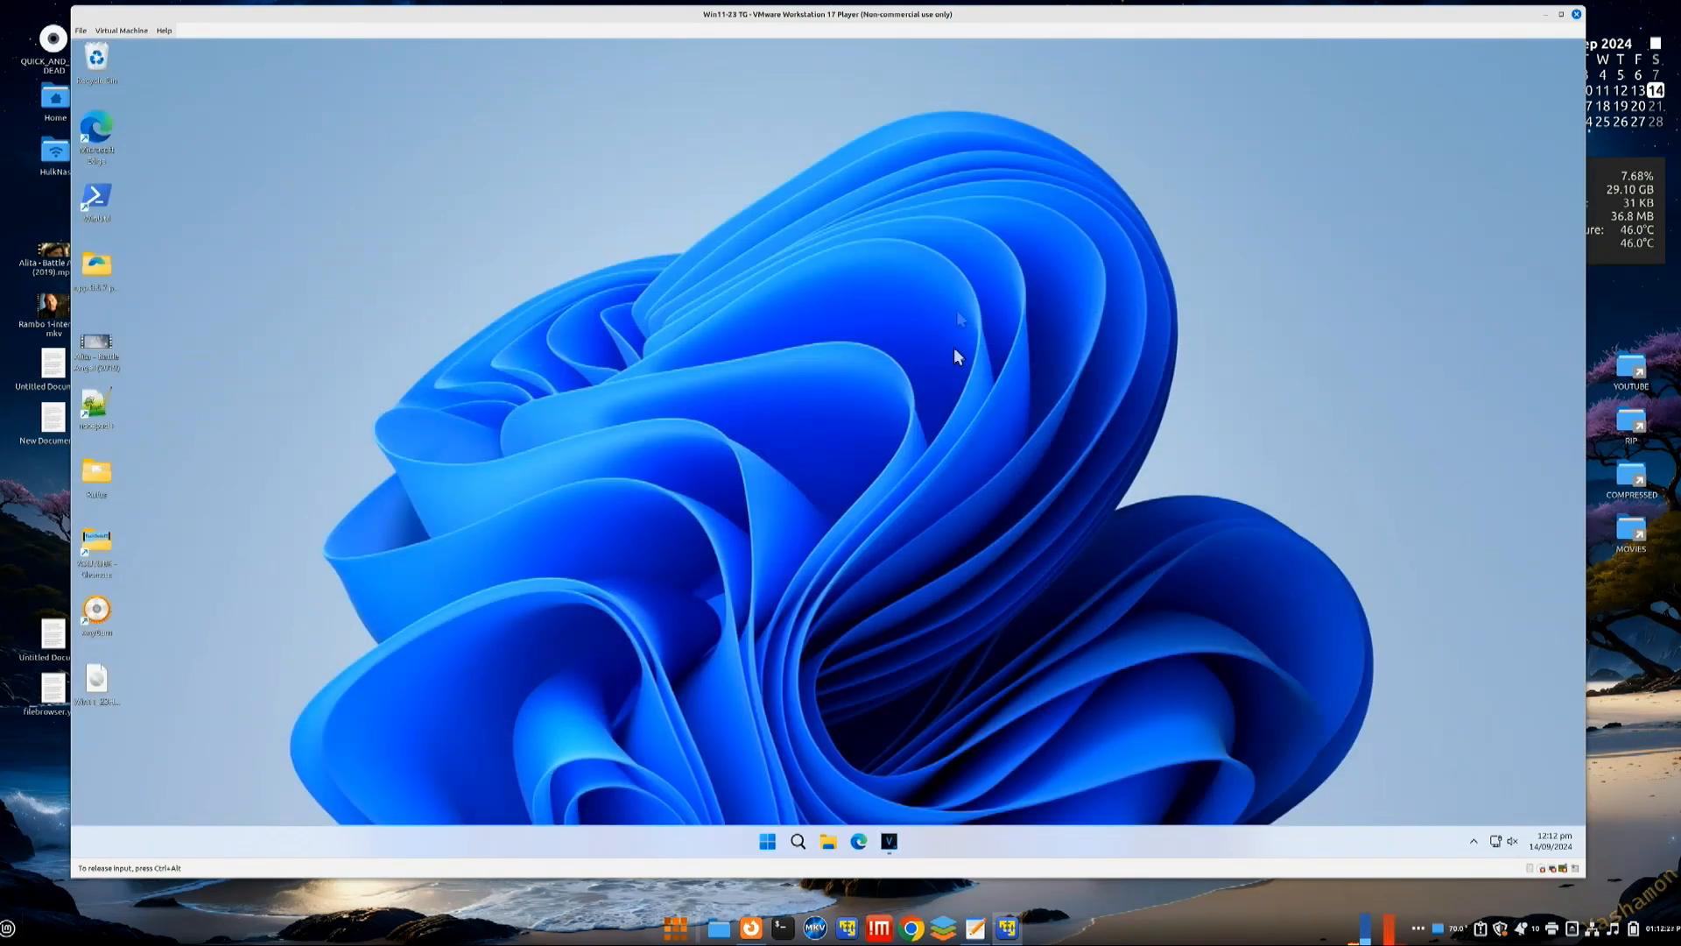
{"action": "left_click", "coordinate": [890, 841]}
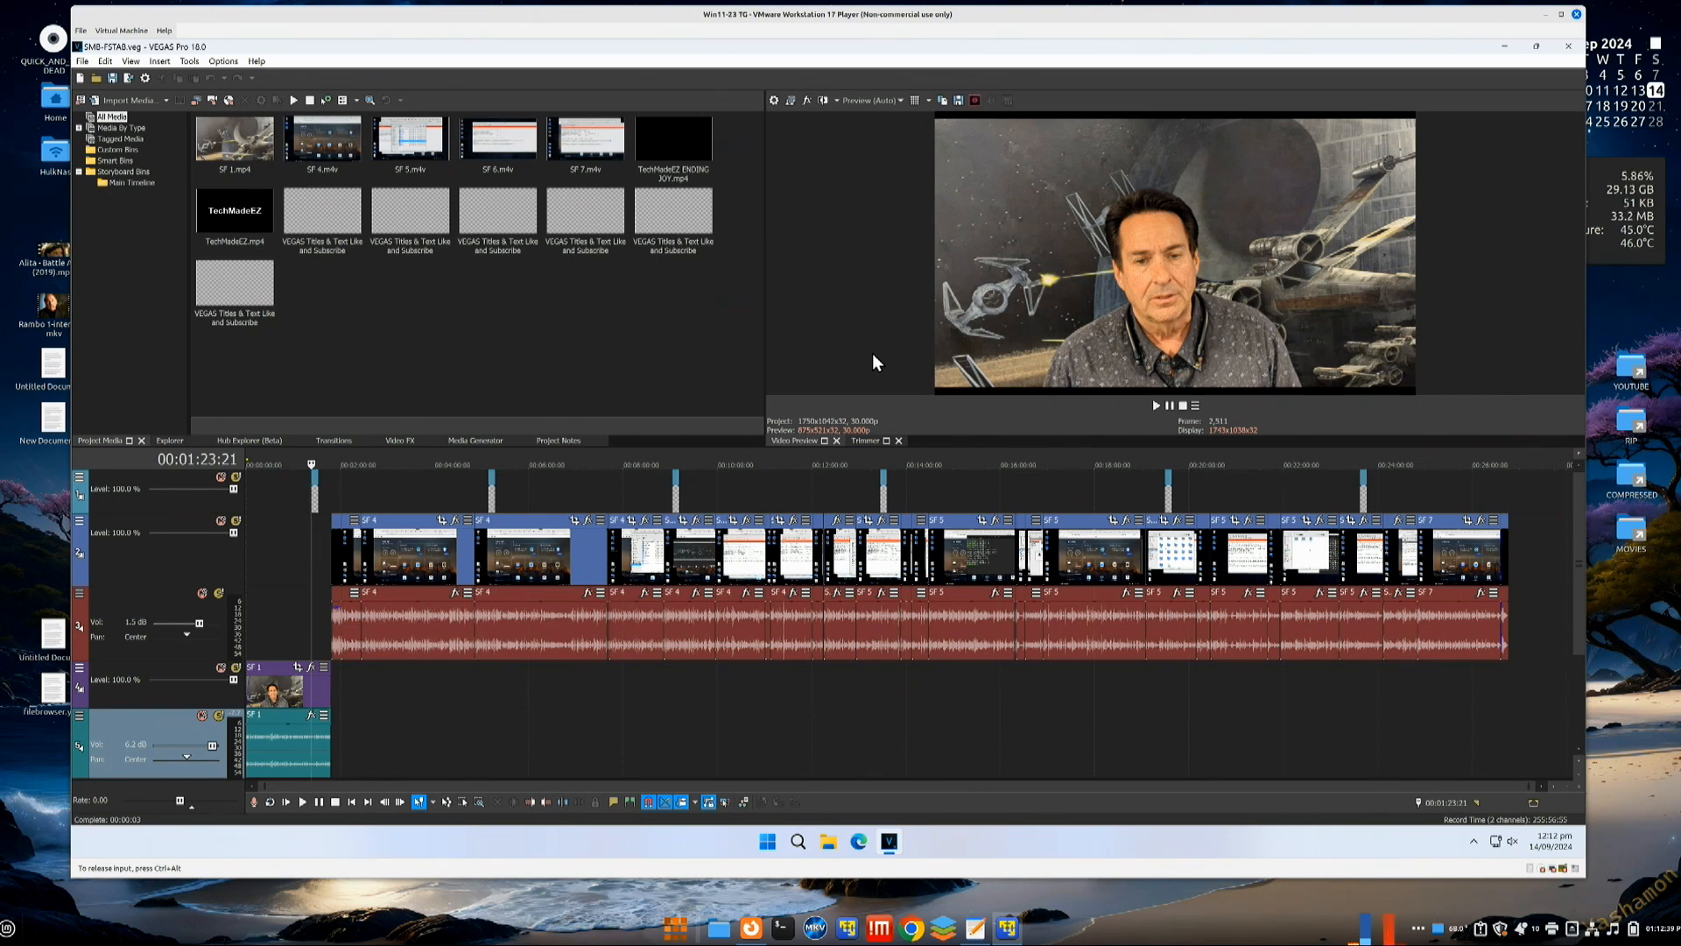
{"action": "left_click", "coordinate": [1157, 405]}
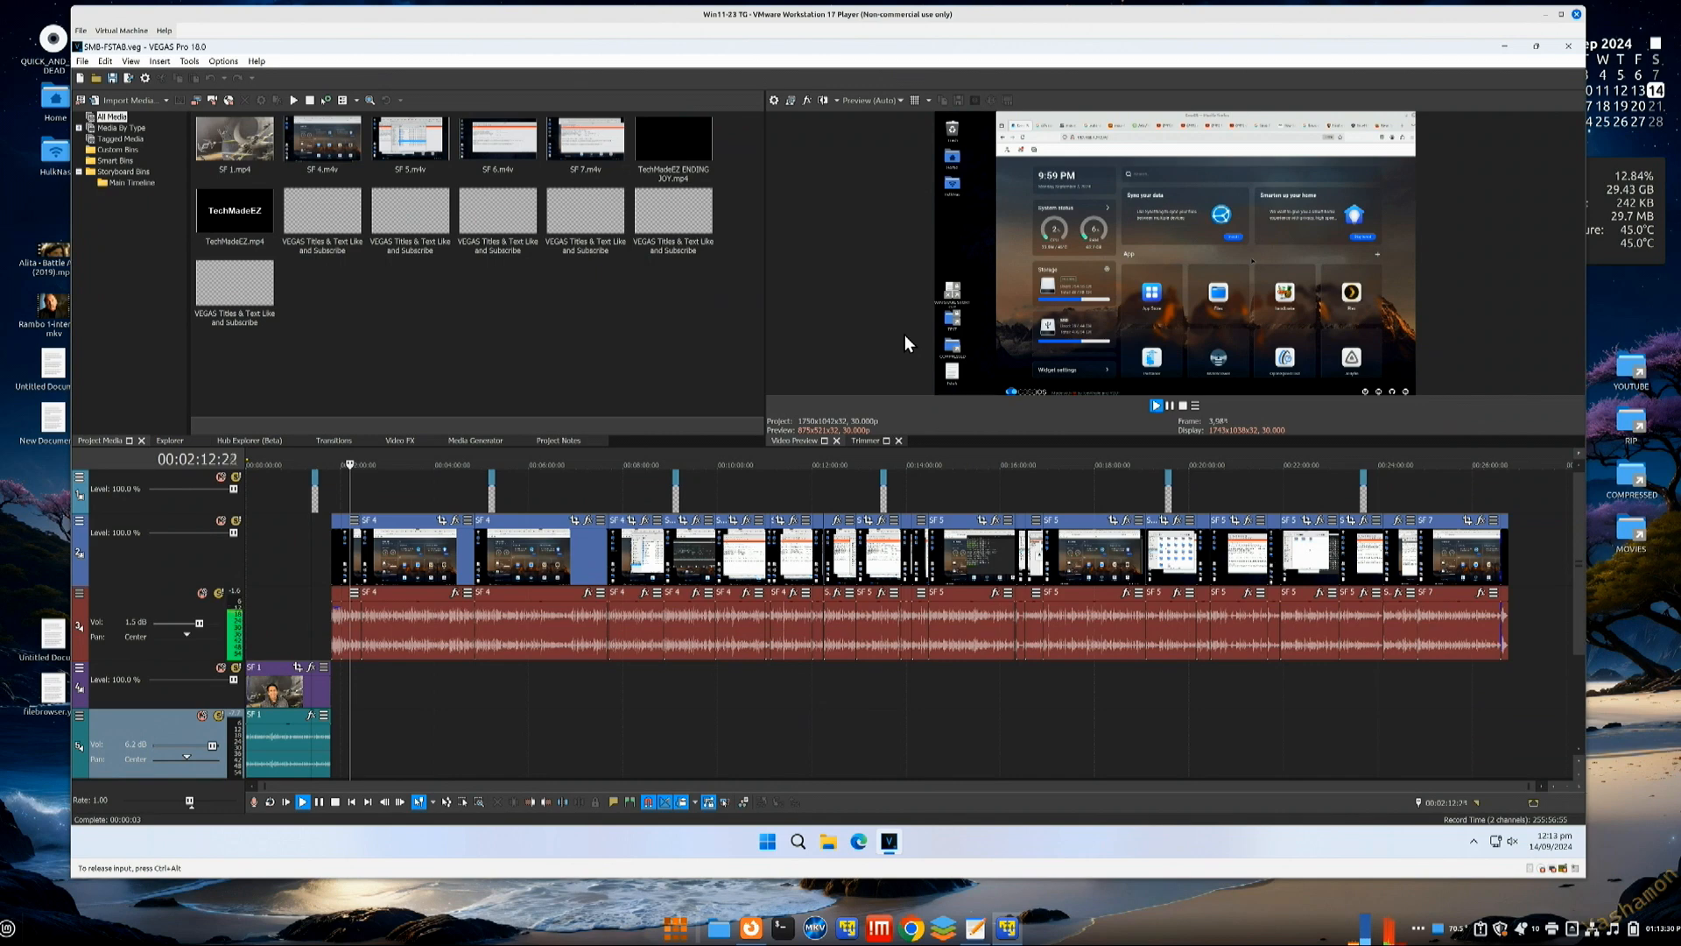
{"action": "left_click", "coordinate": [1168, 407]}
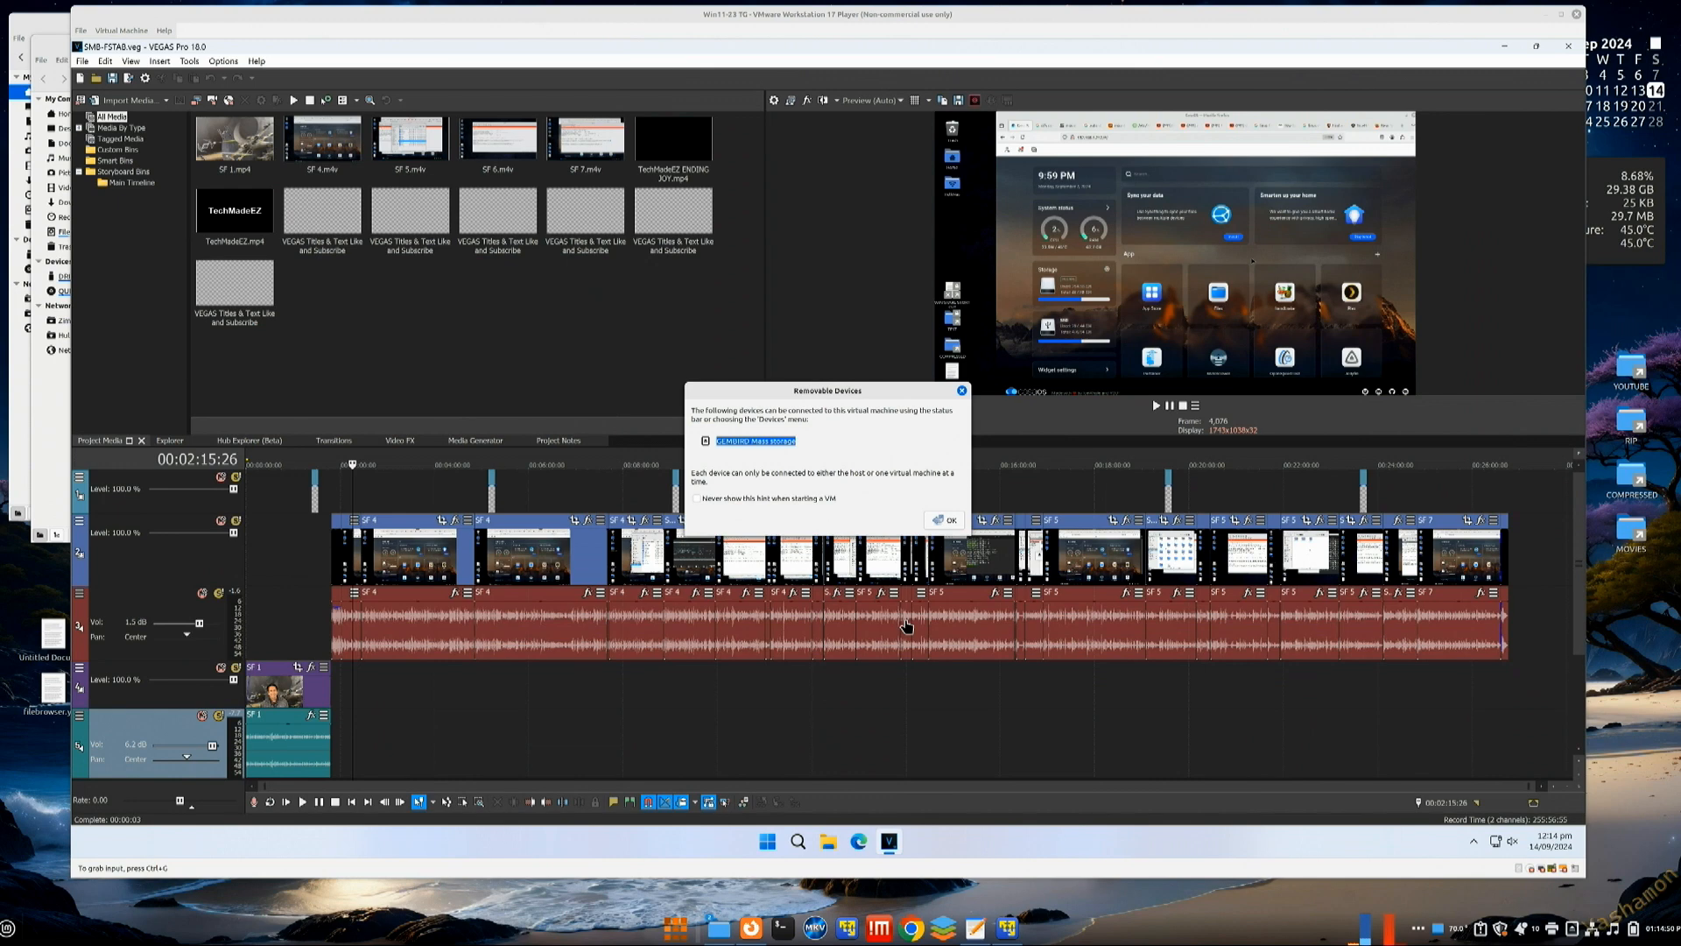
Step: Dismiss the Removable Devices notice and connect the USB mass storage device to the VM
{"action": "left_click", "coordinate": [948, 521]}
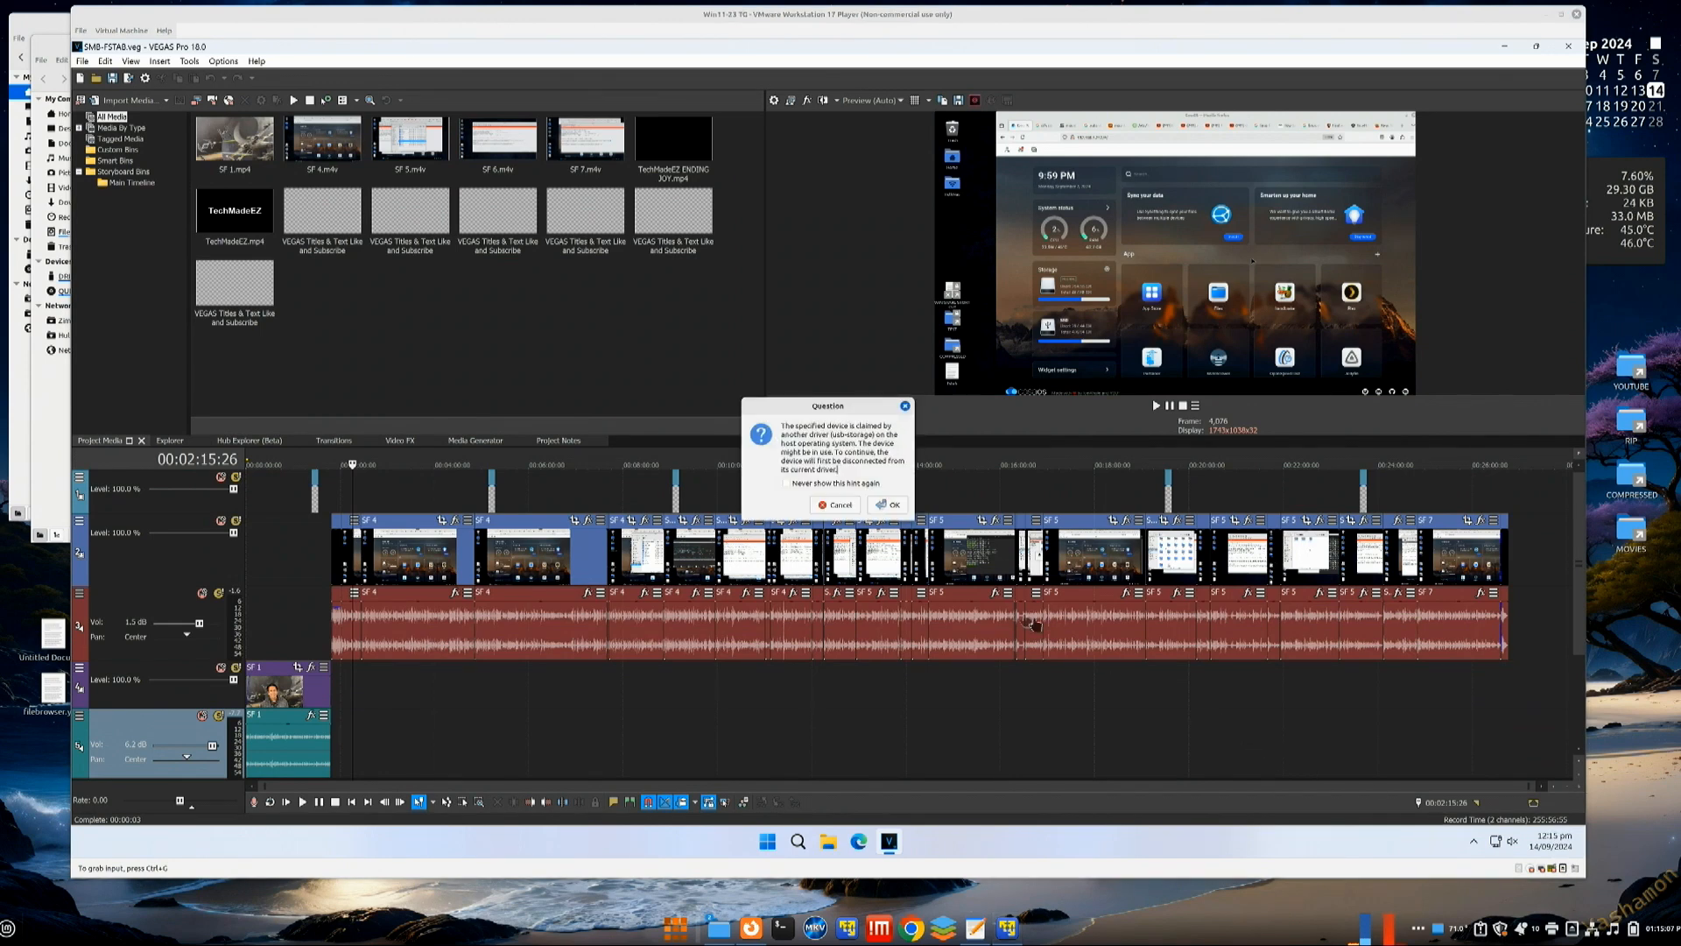
{"action": "left_click", "coordinate": [883, 504]}
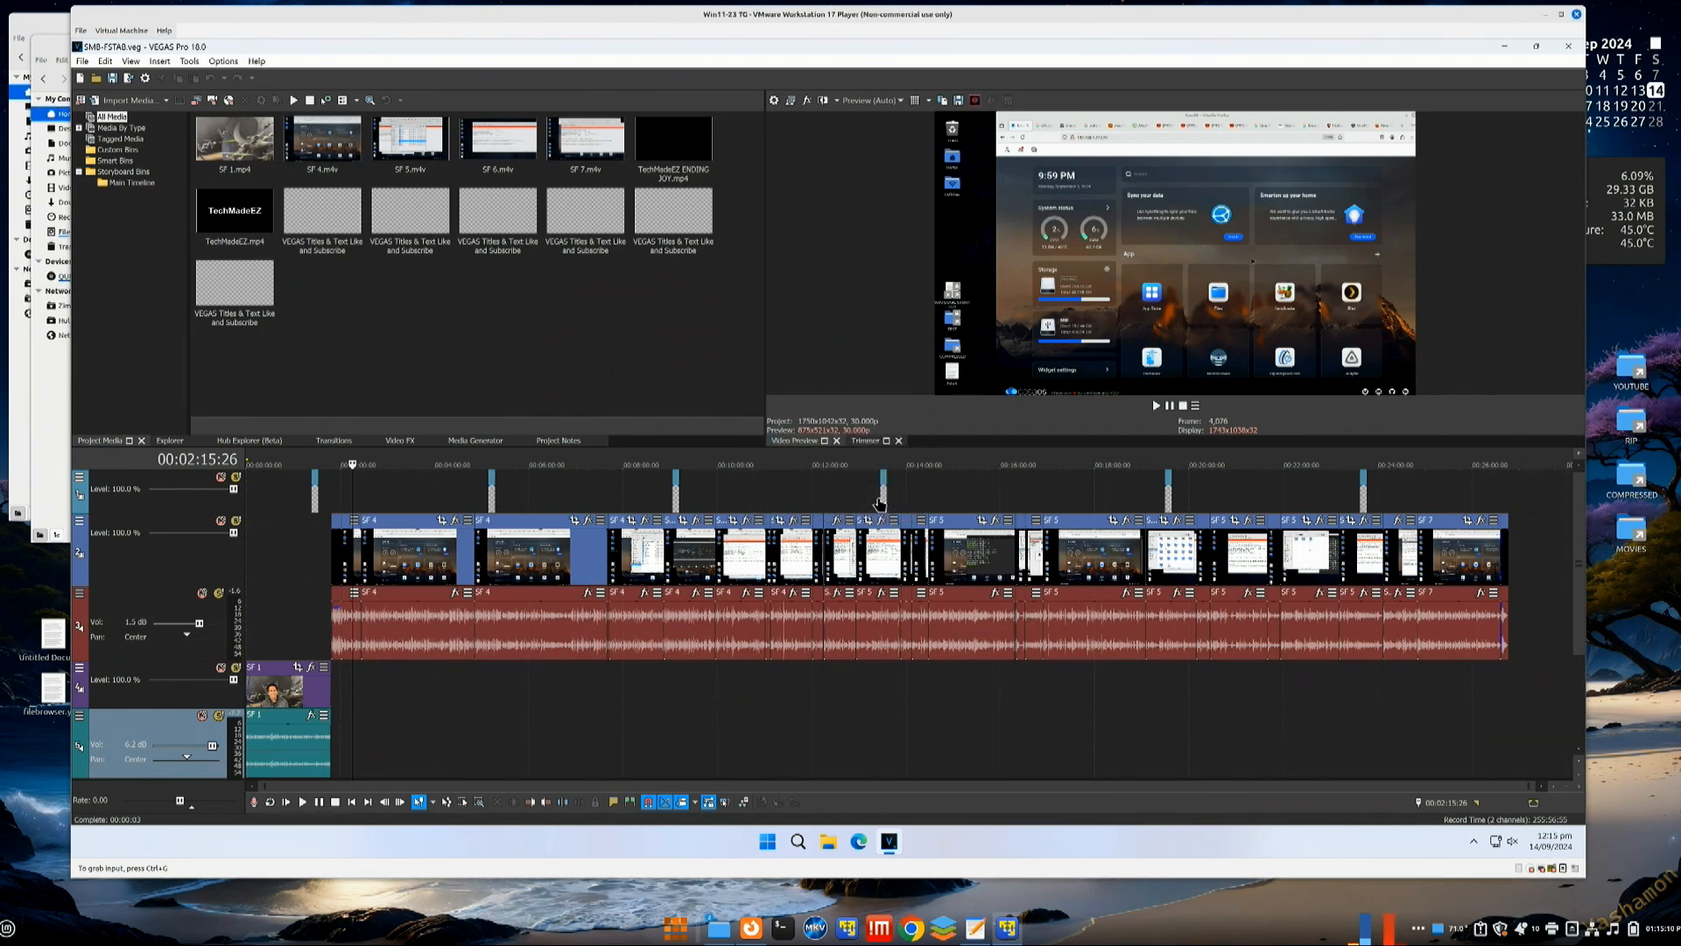
{"action": "left_click", "coordinate": [829, 843]}
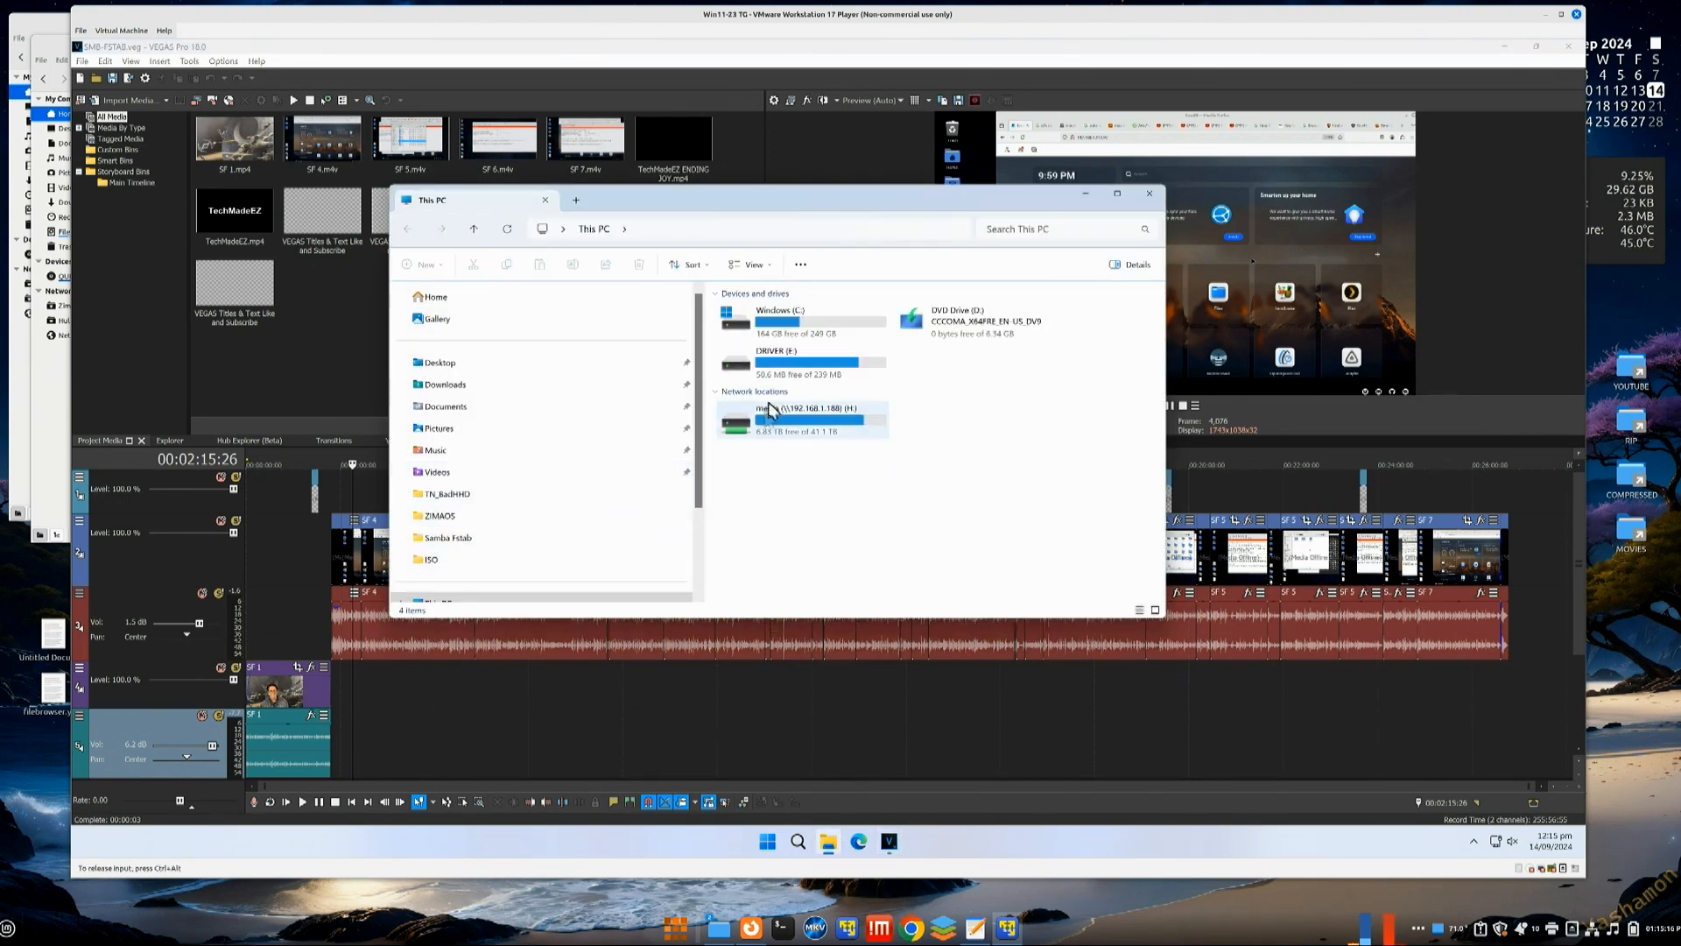
{"action": "double_click", "coordinate": [800, 379]}
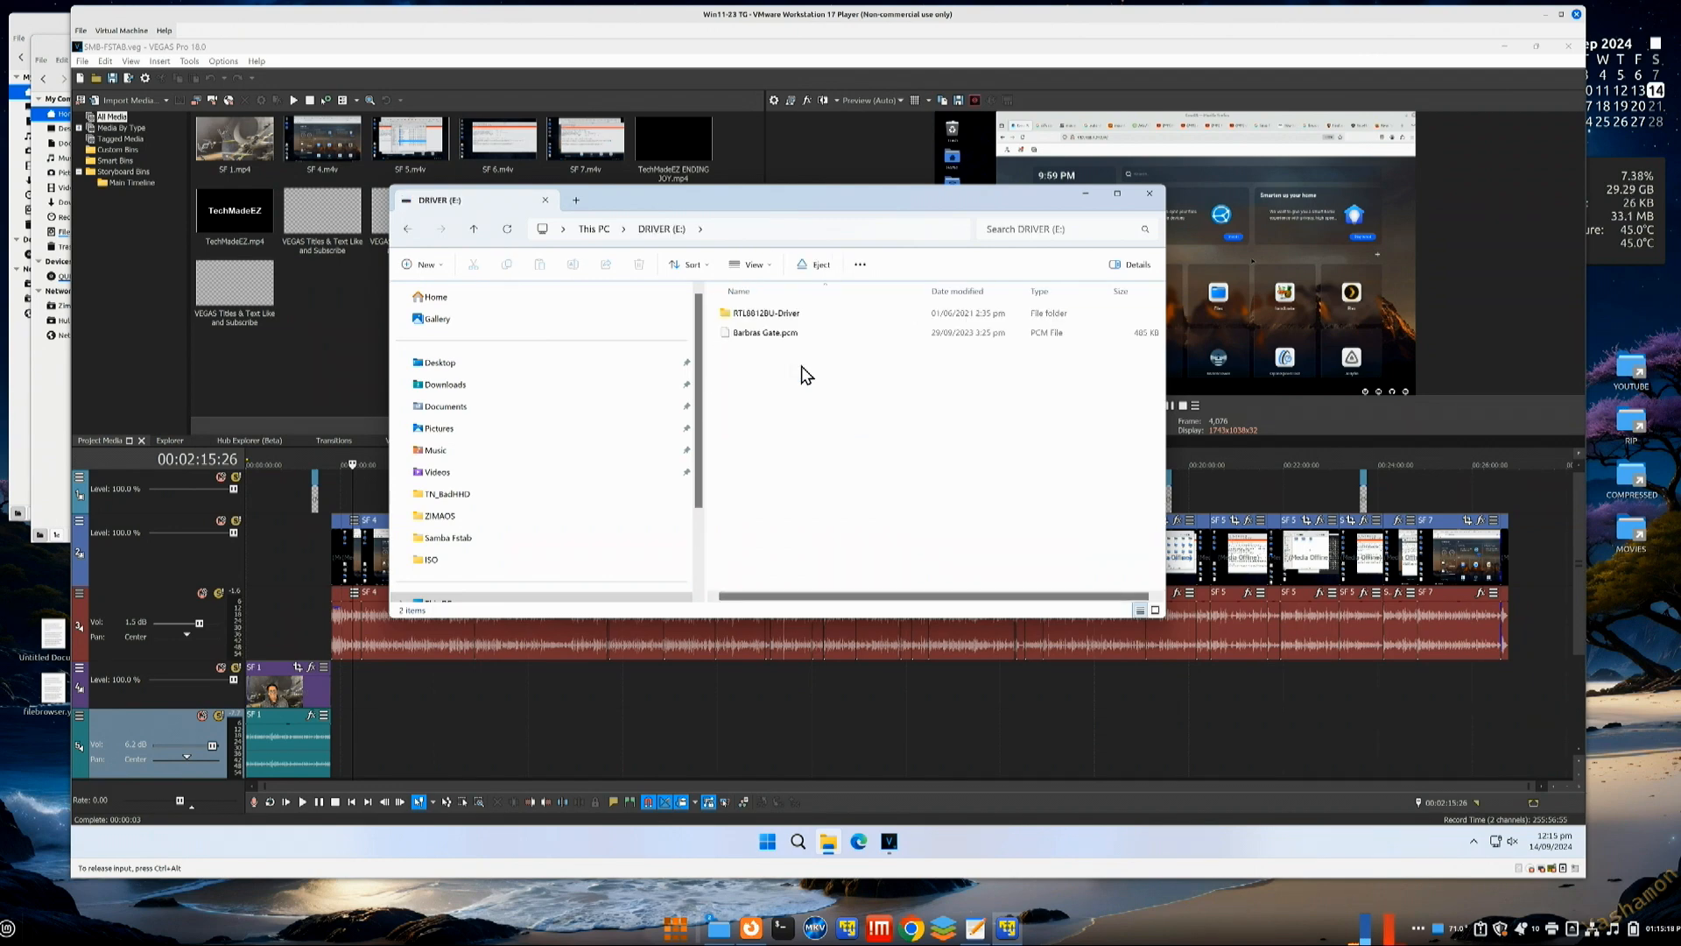
{"action": "double_click", "coordinate": [737, 320]}
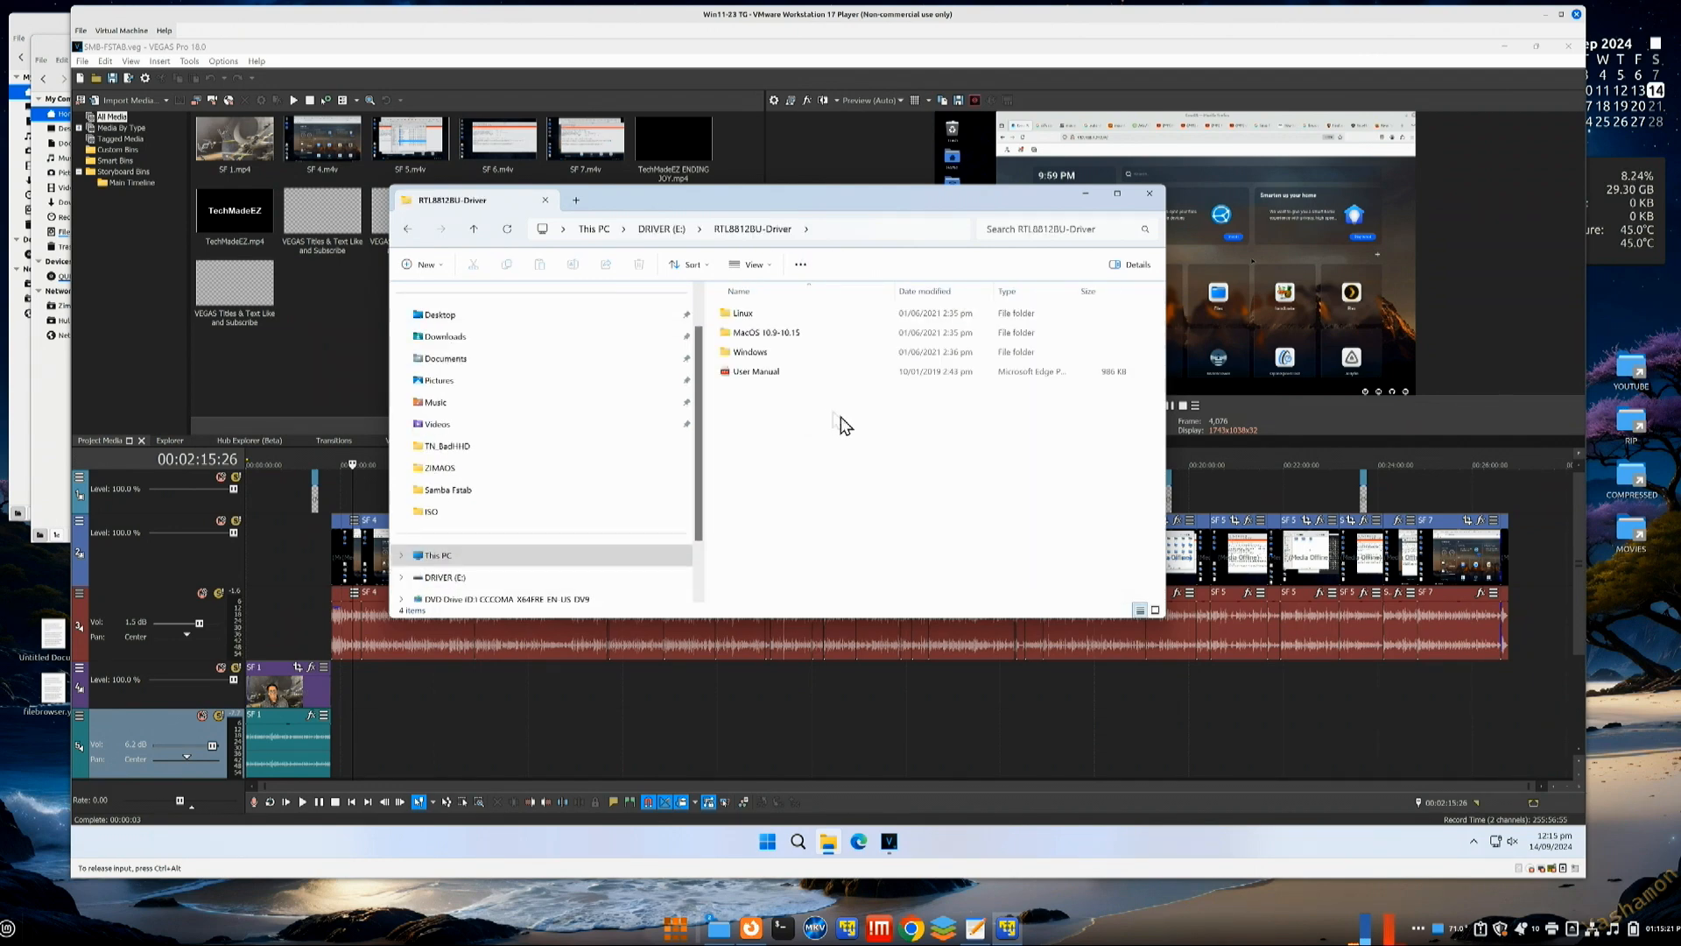
{"action": "double_click", "coordinate": [739, 371]}
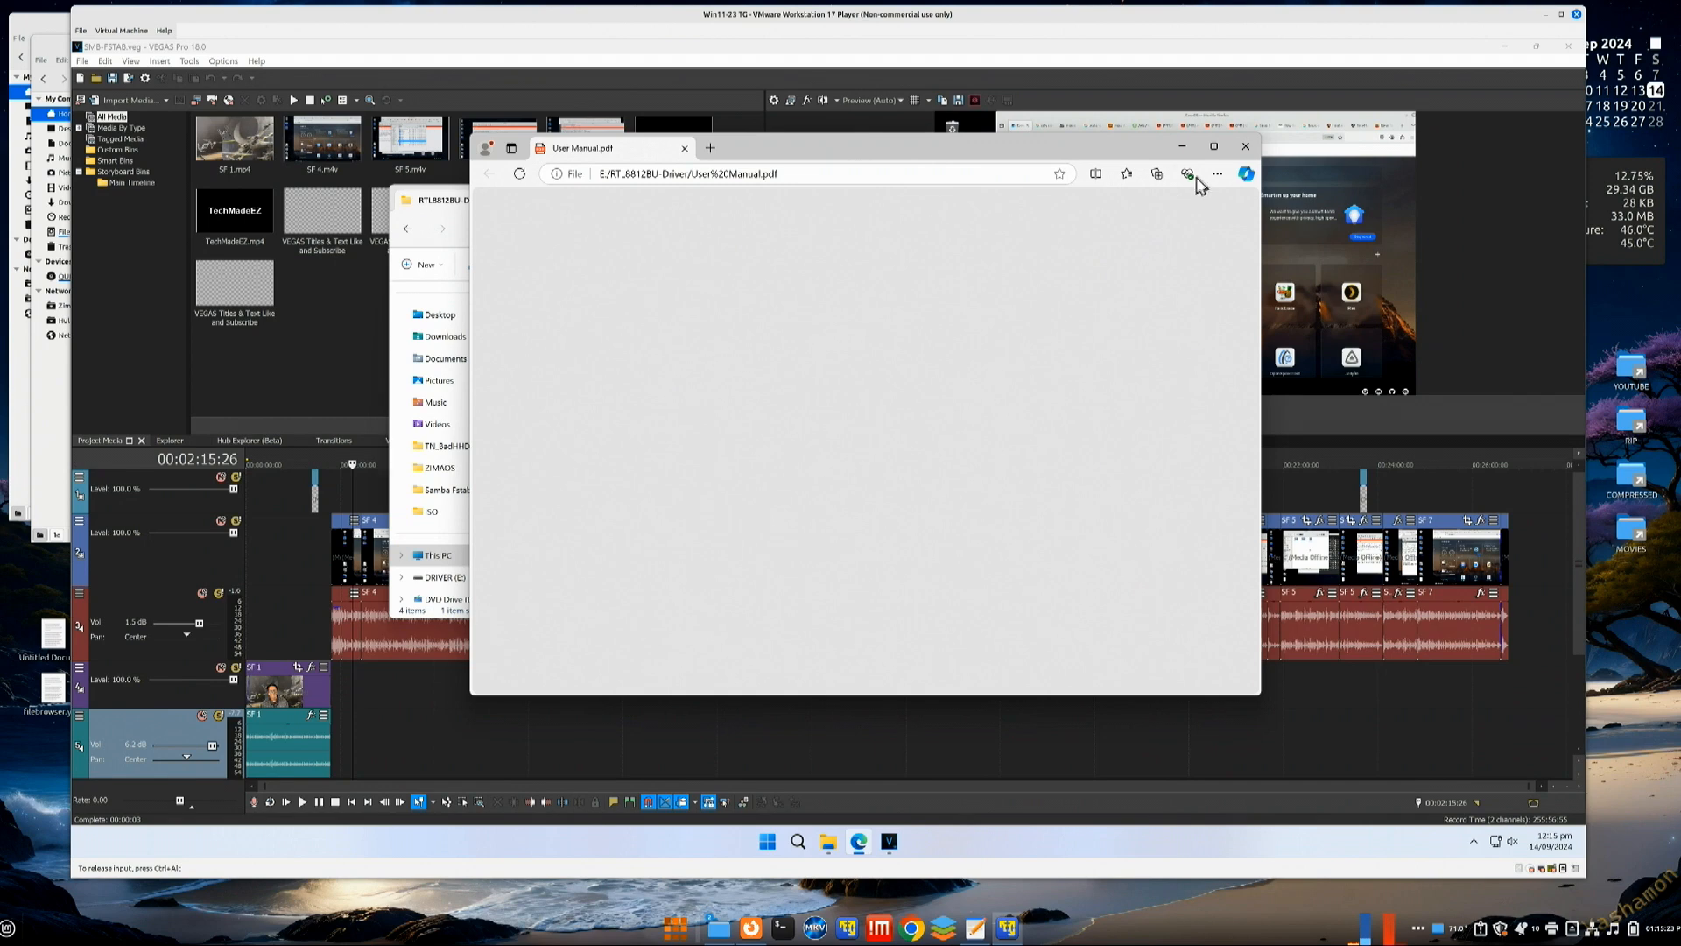
{"action": "left_click", "coordinate": [1243, 151]}
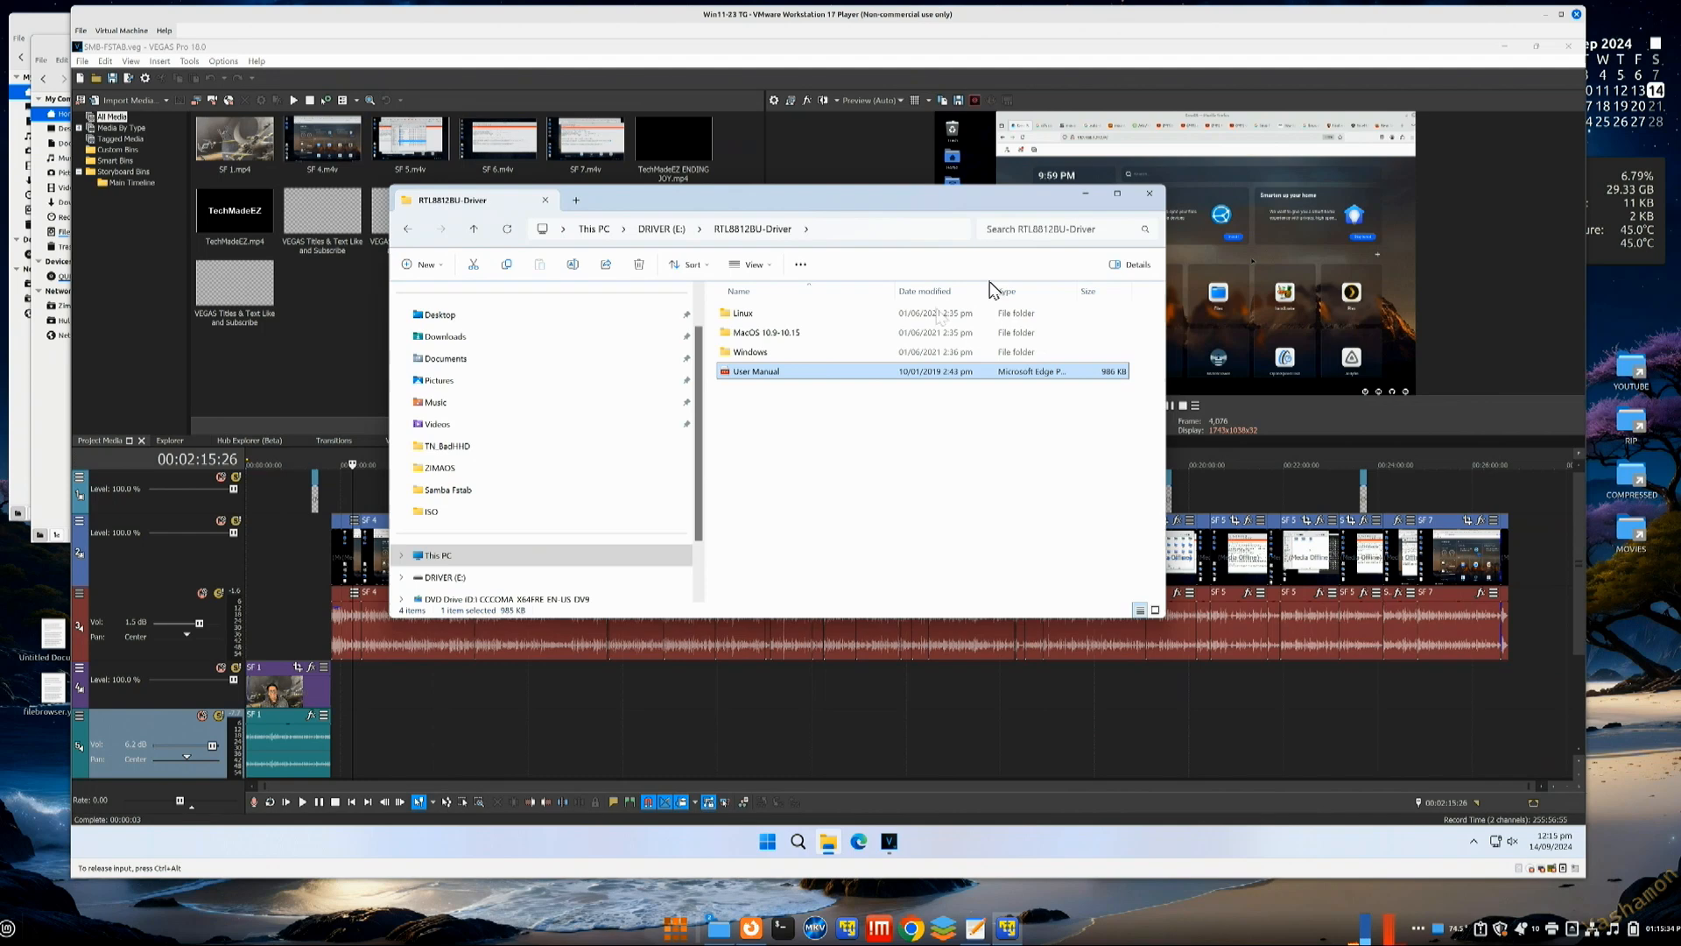
{"action": "left_click", "coordinate": [1149, 195]}
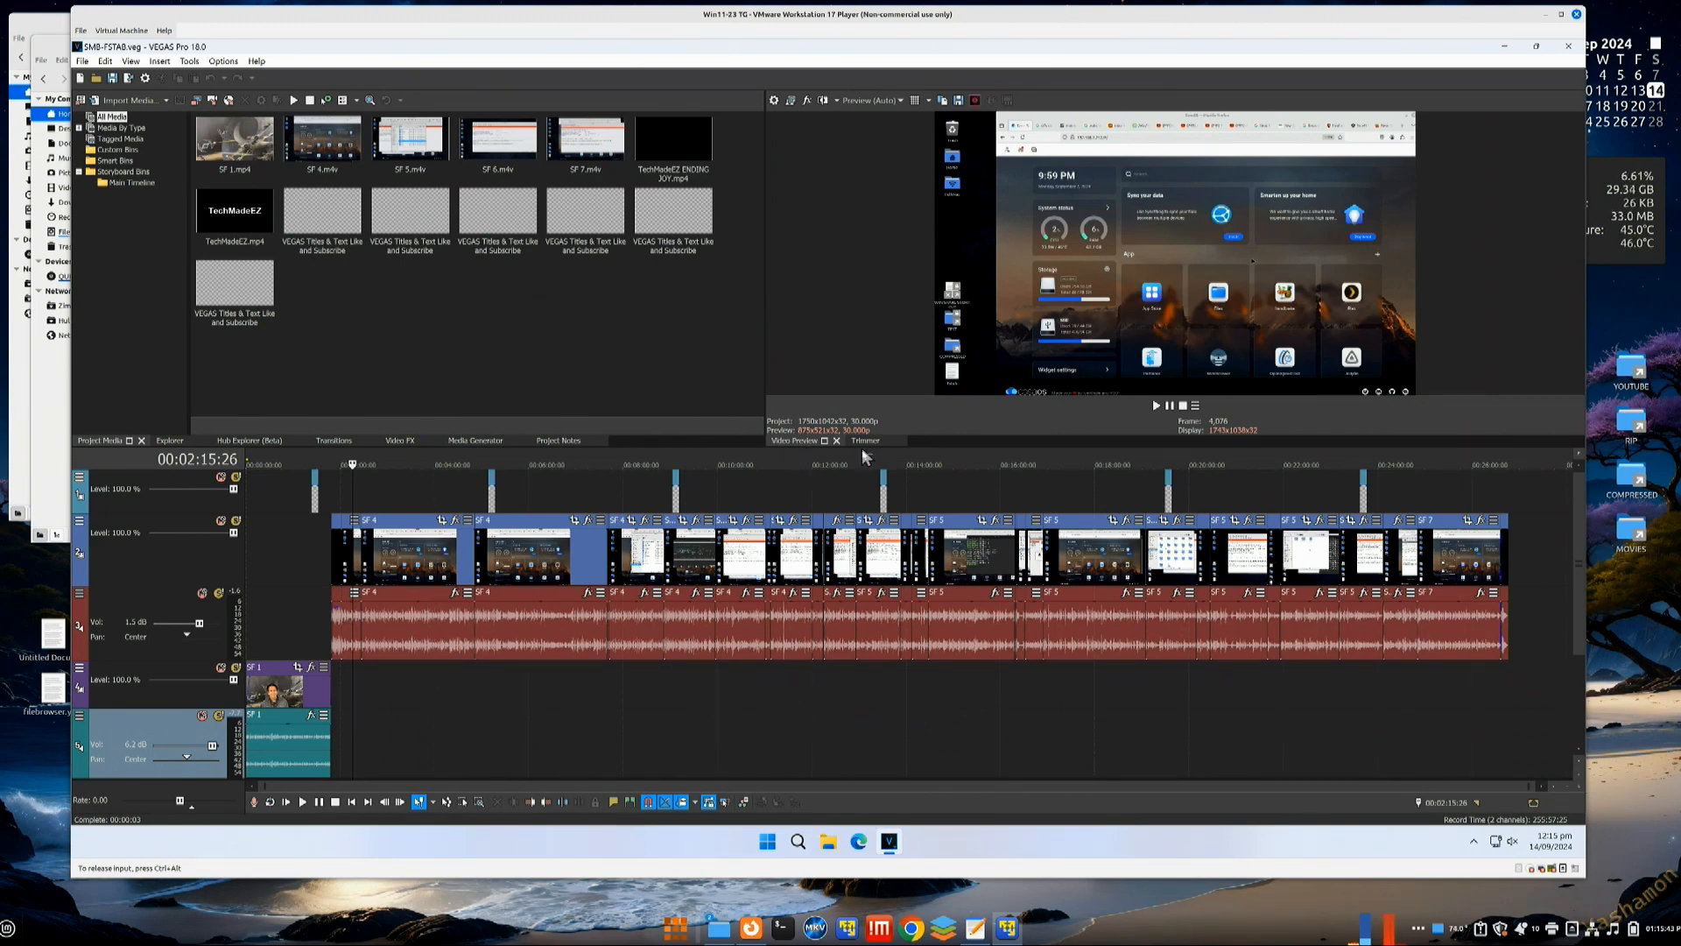
Step: Minimize VEGAS Pro to reveal the Windows 11 desktop
{"action": "left_click", "coordinate": [1504, 47]}
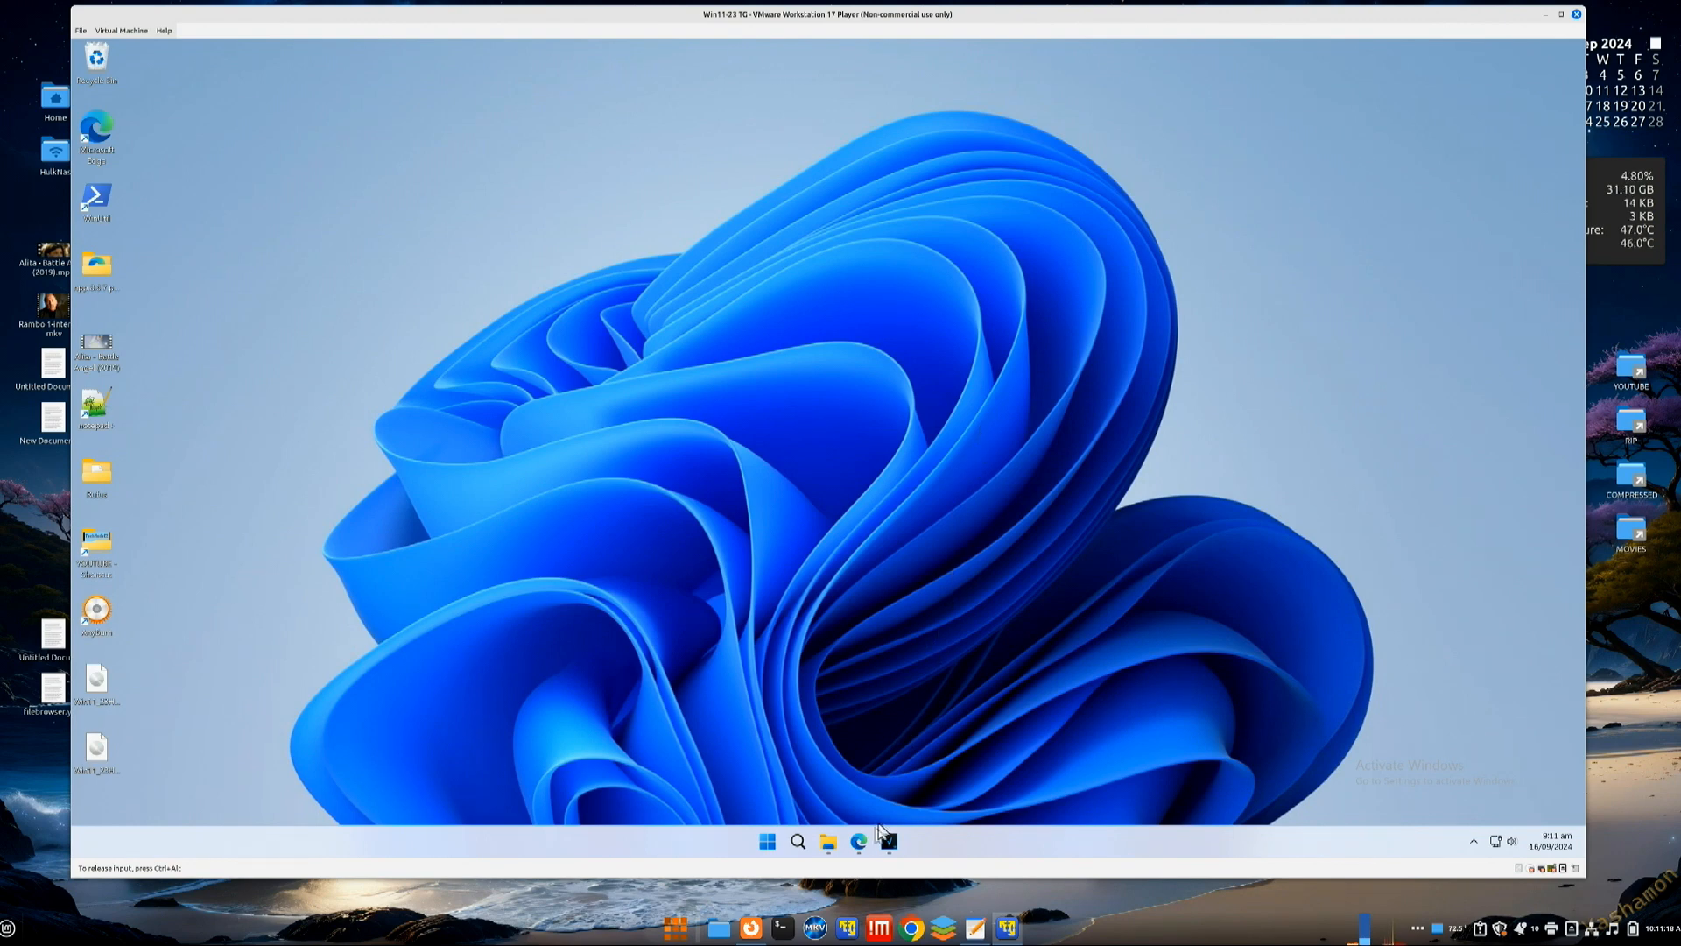
Step: Restore the Edge YouTube window, play the F-35 video and mute it
{"action": "mouse_move", "coordinate": [861, 842]}
{"action": "left_click", "coordinate": [905, 792]}
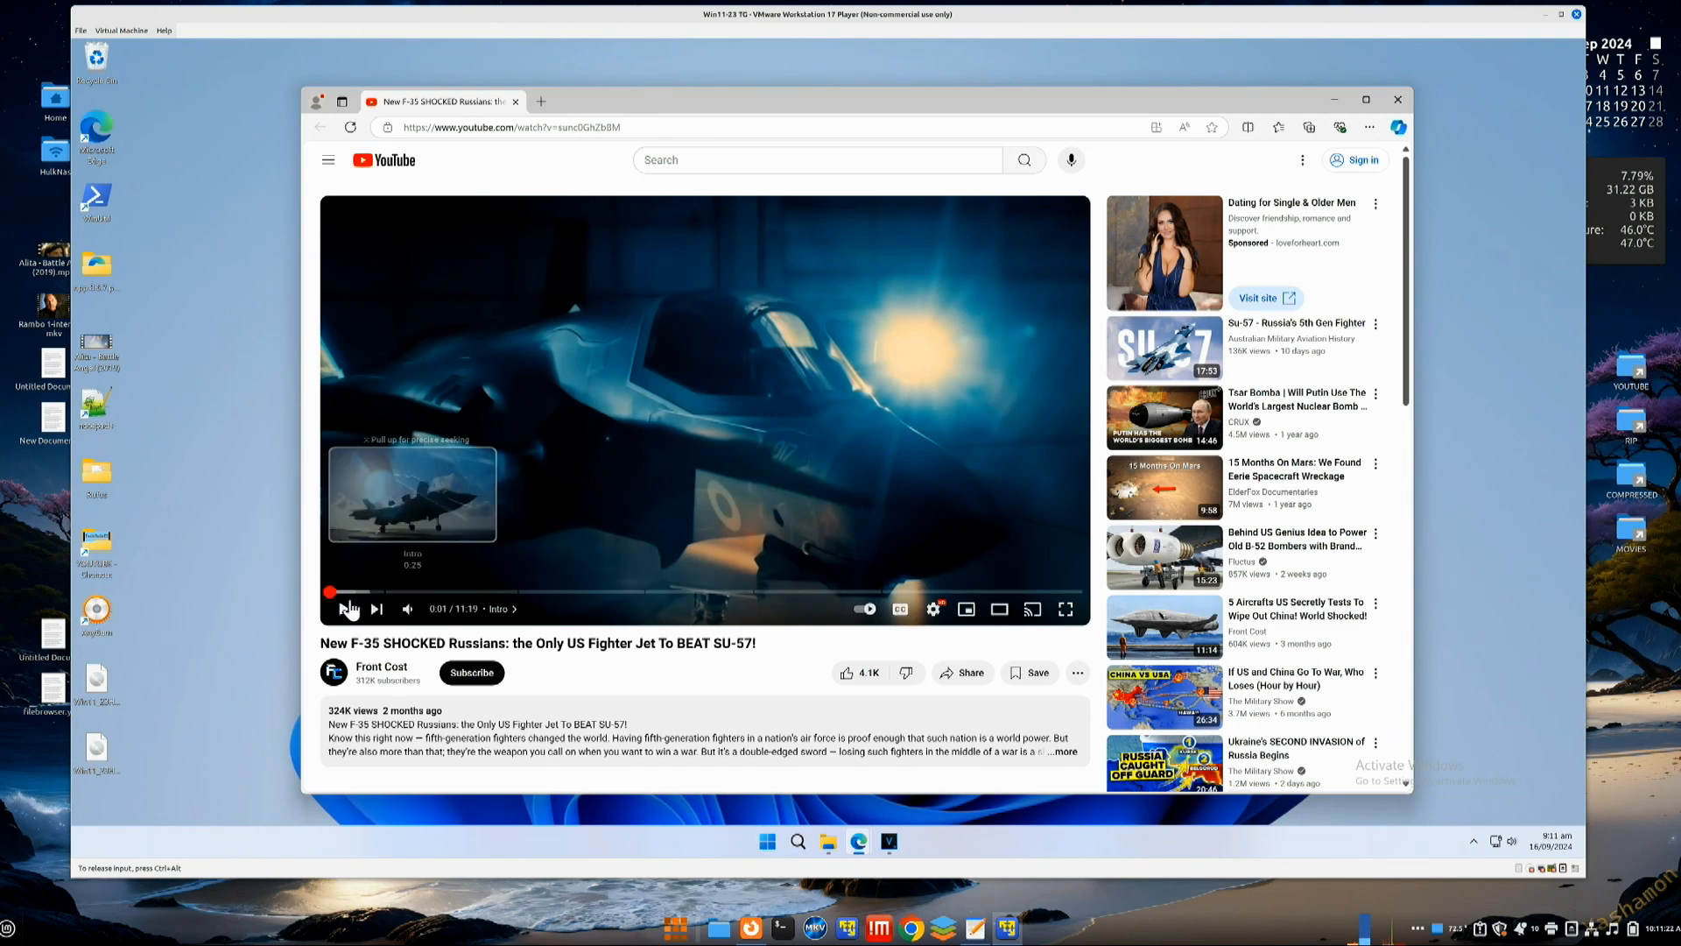
{"action": "left_click", "coordinate": [627, 455]}
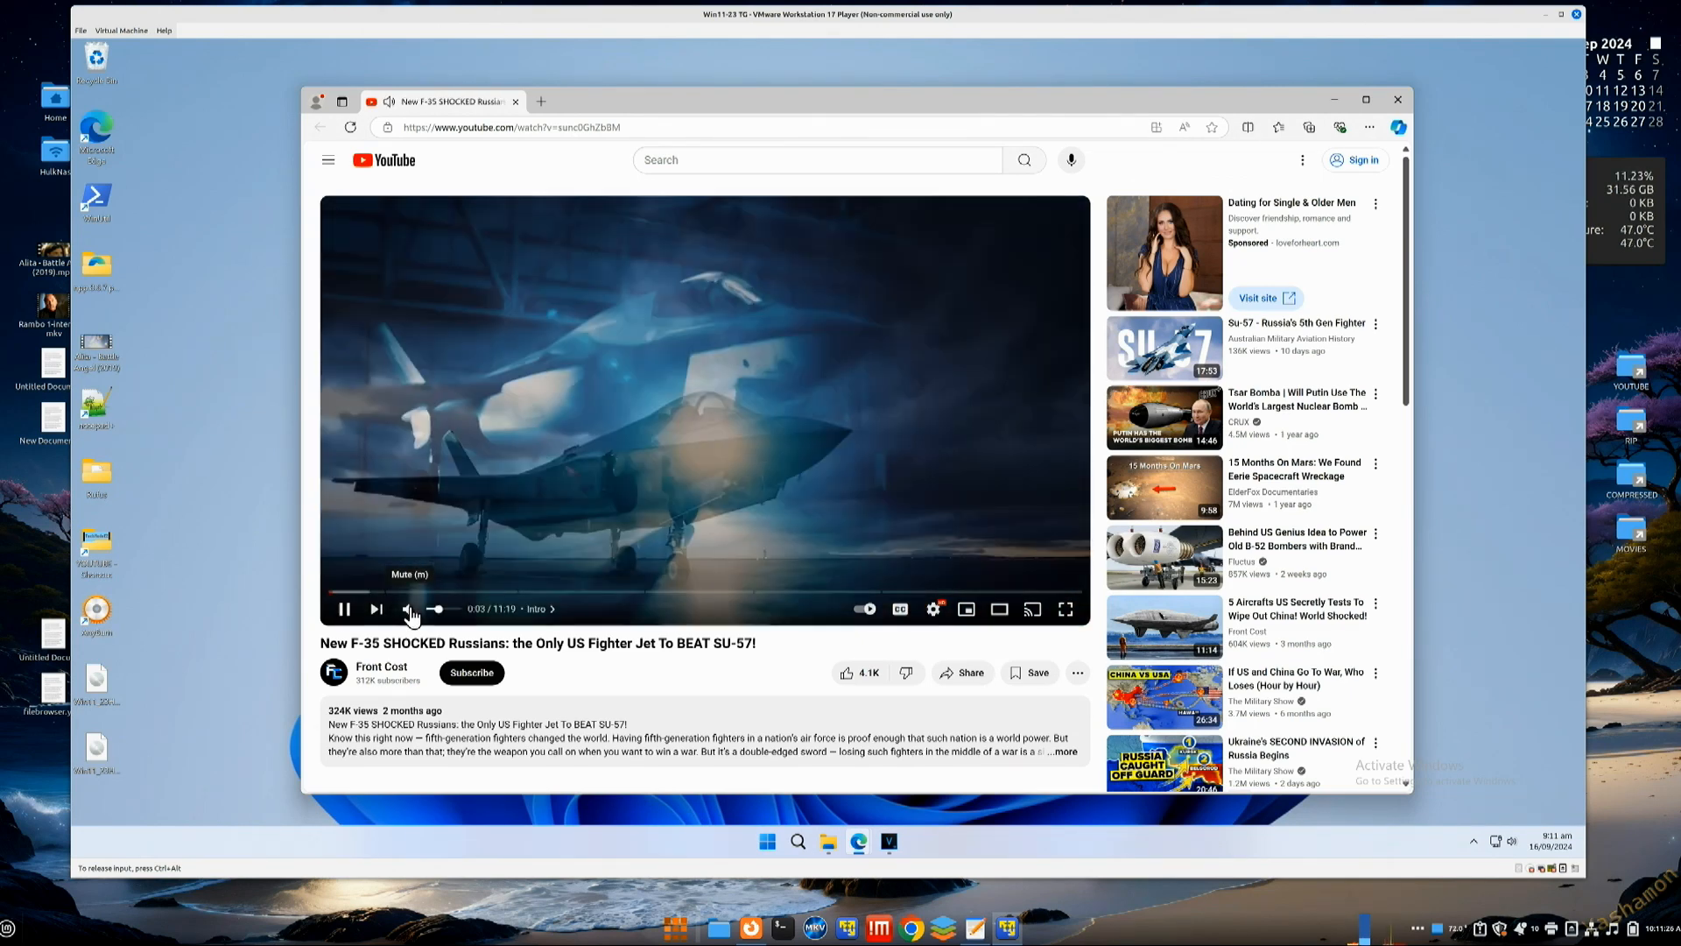
{"action": "left_click", "coordinate": [409, 610]}
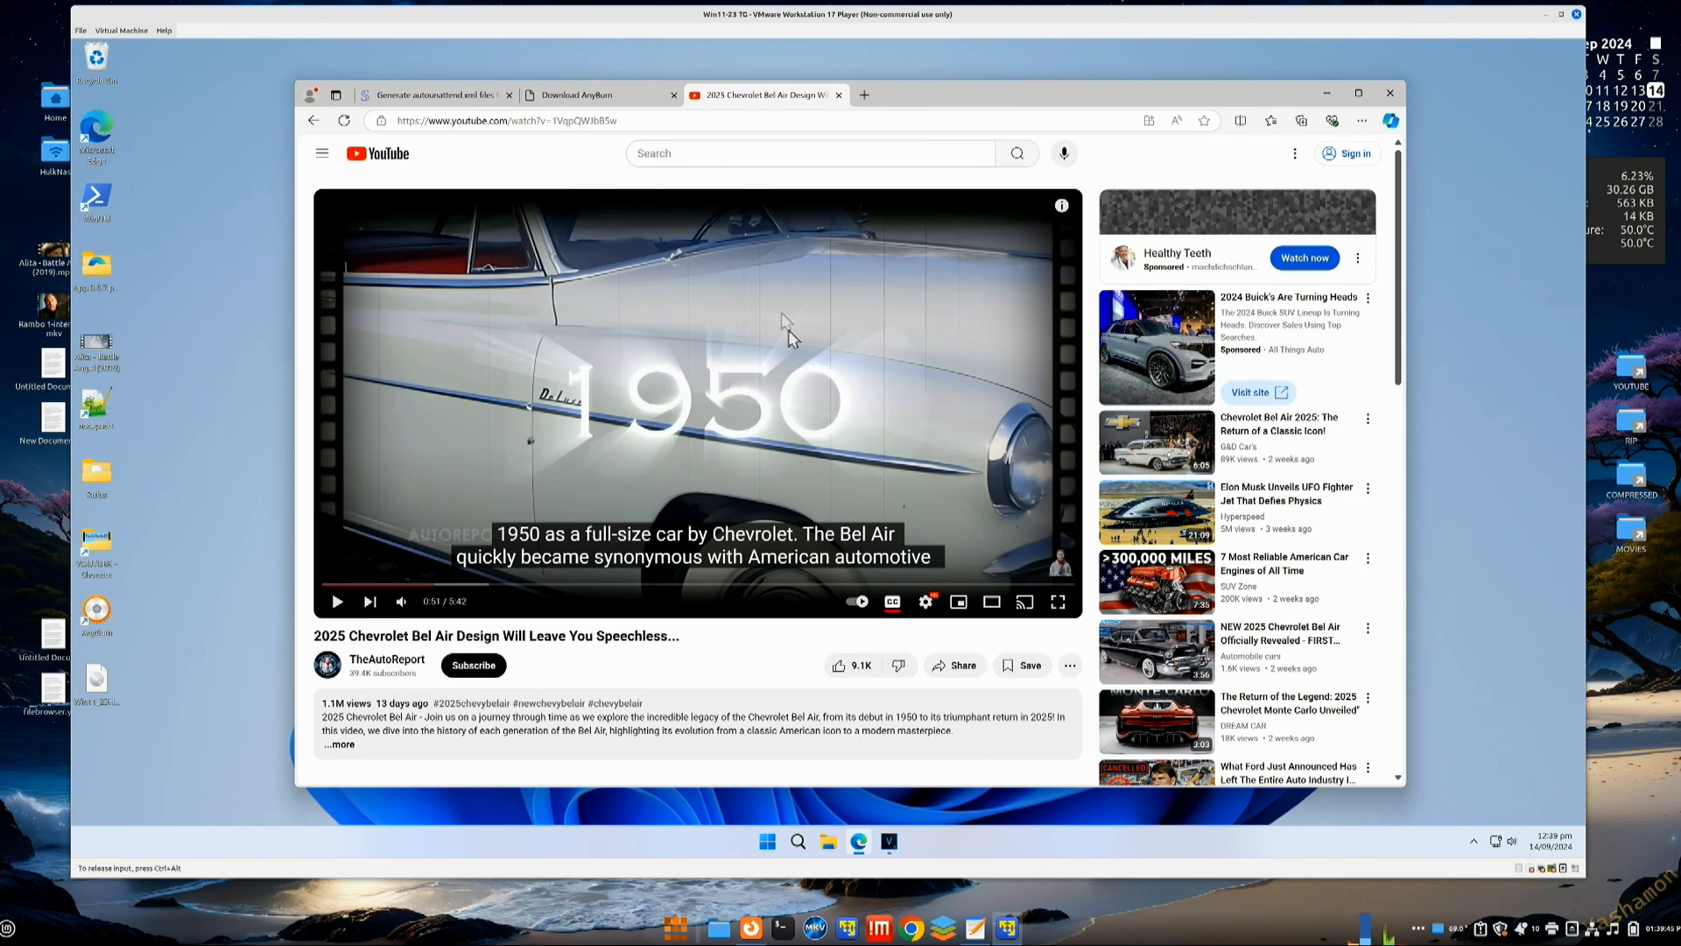
Step: Switch to the 'Generate autounattend.xml files' browser tab
{"action": "left_click", "coordinate": [440, 104]}
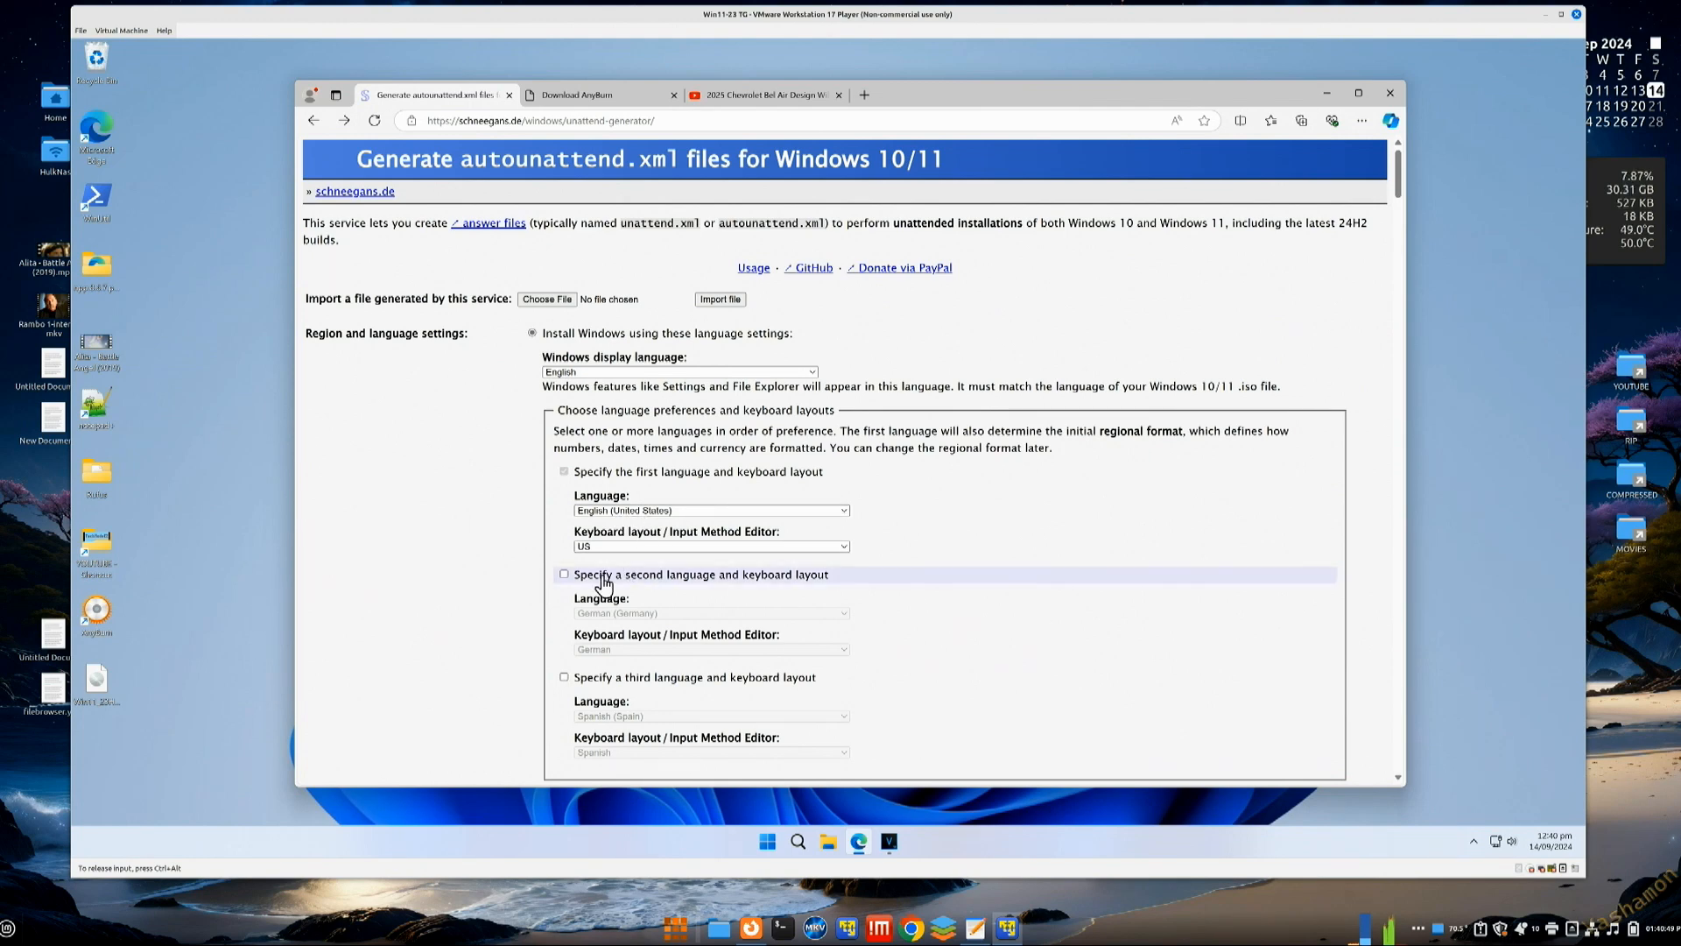
Step: Enable bypassing the Windows 11 requirements check and allowing install without internet
{"action": "scroll", "coordinate": [995, 590], "scroll_direction": "down", "scroll_amount": 5}
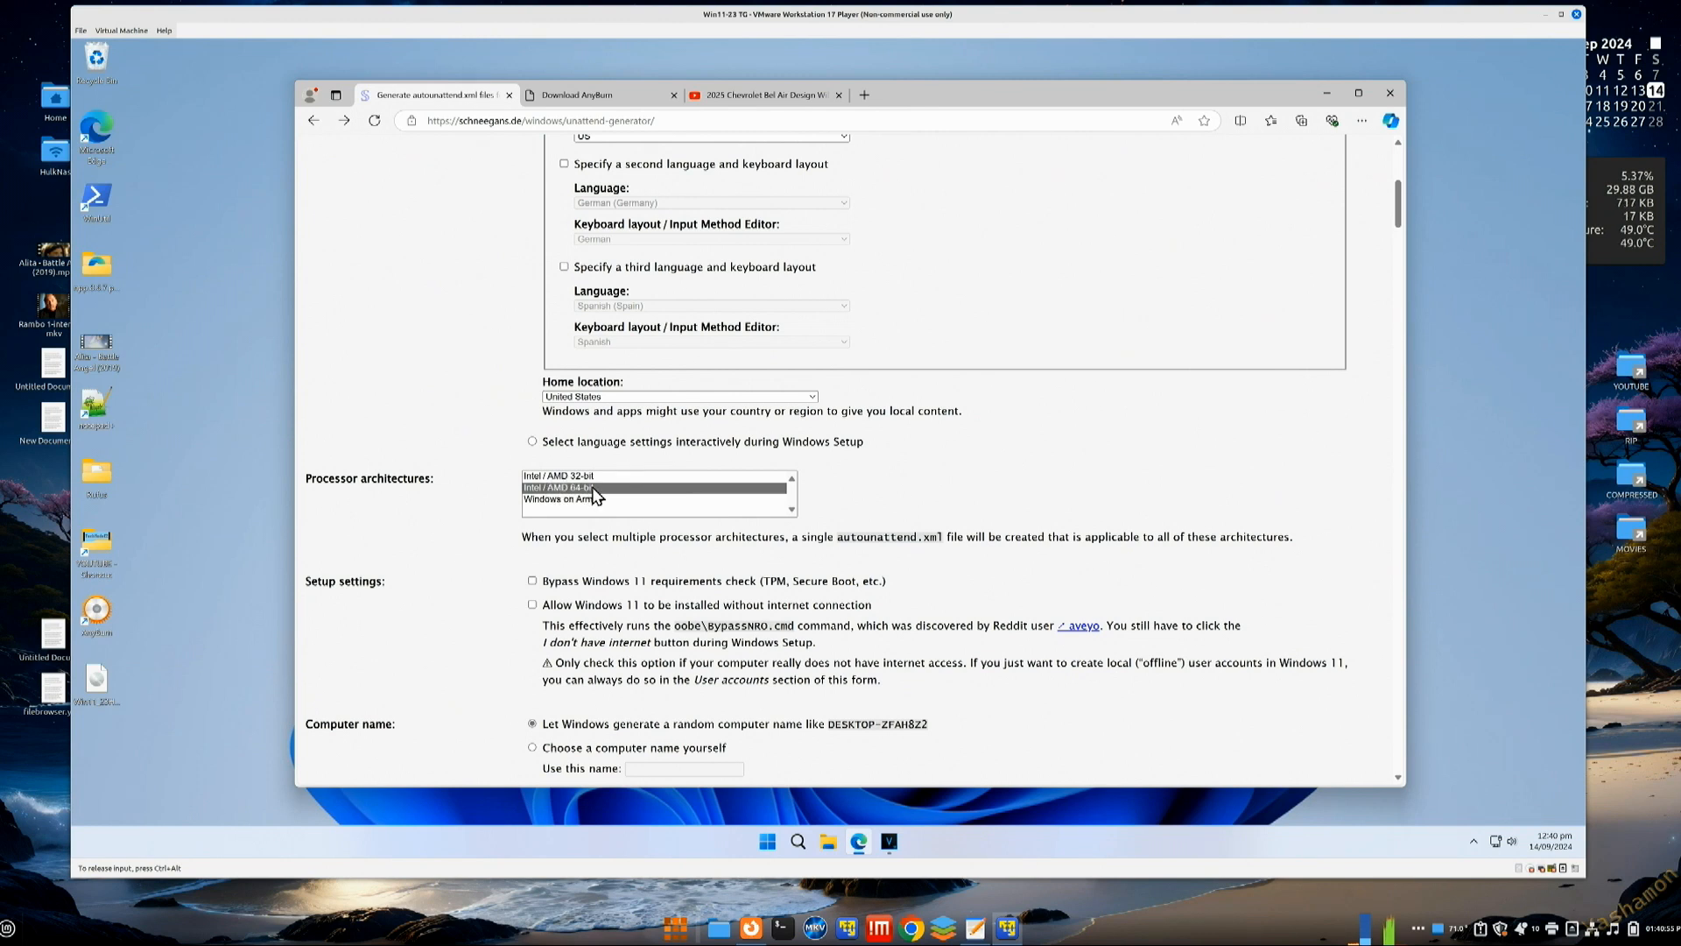
{"action": "left_click", "coordinate": [531, 582]}
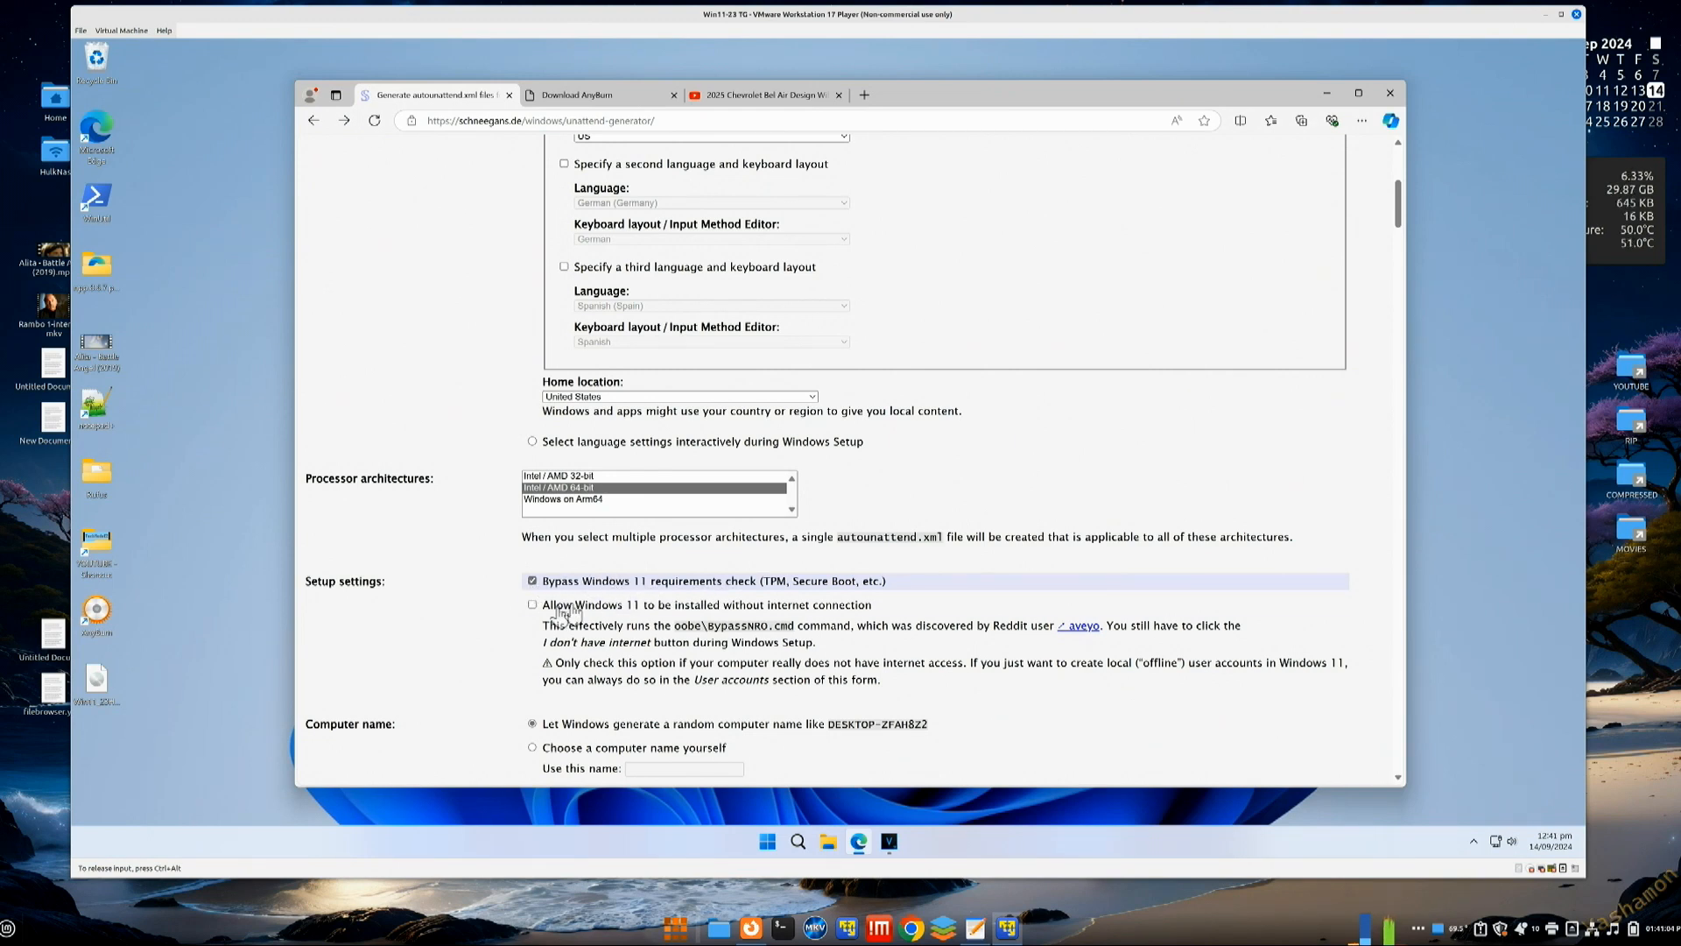
{"action": "left_click", "coordinate": [532, 606]}
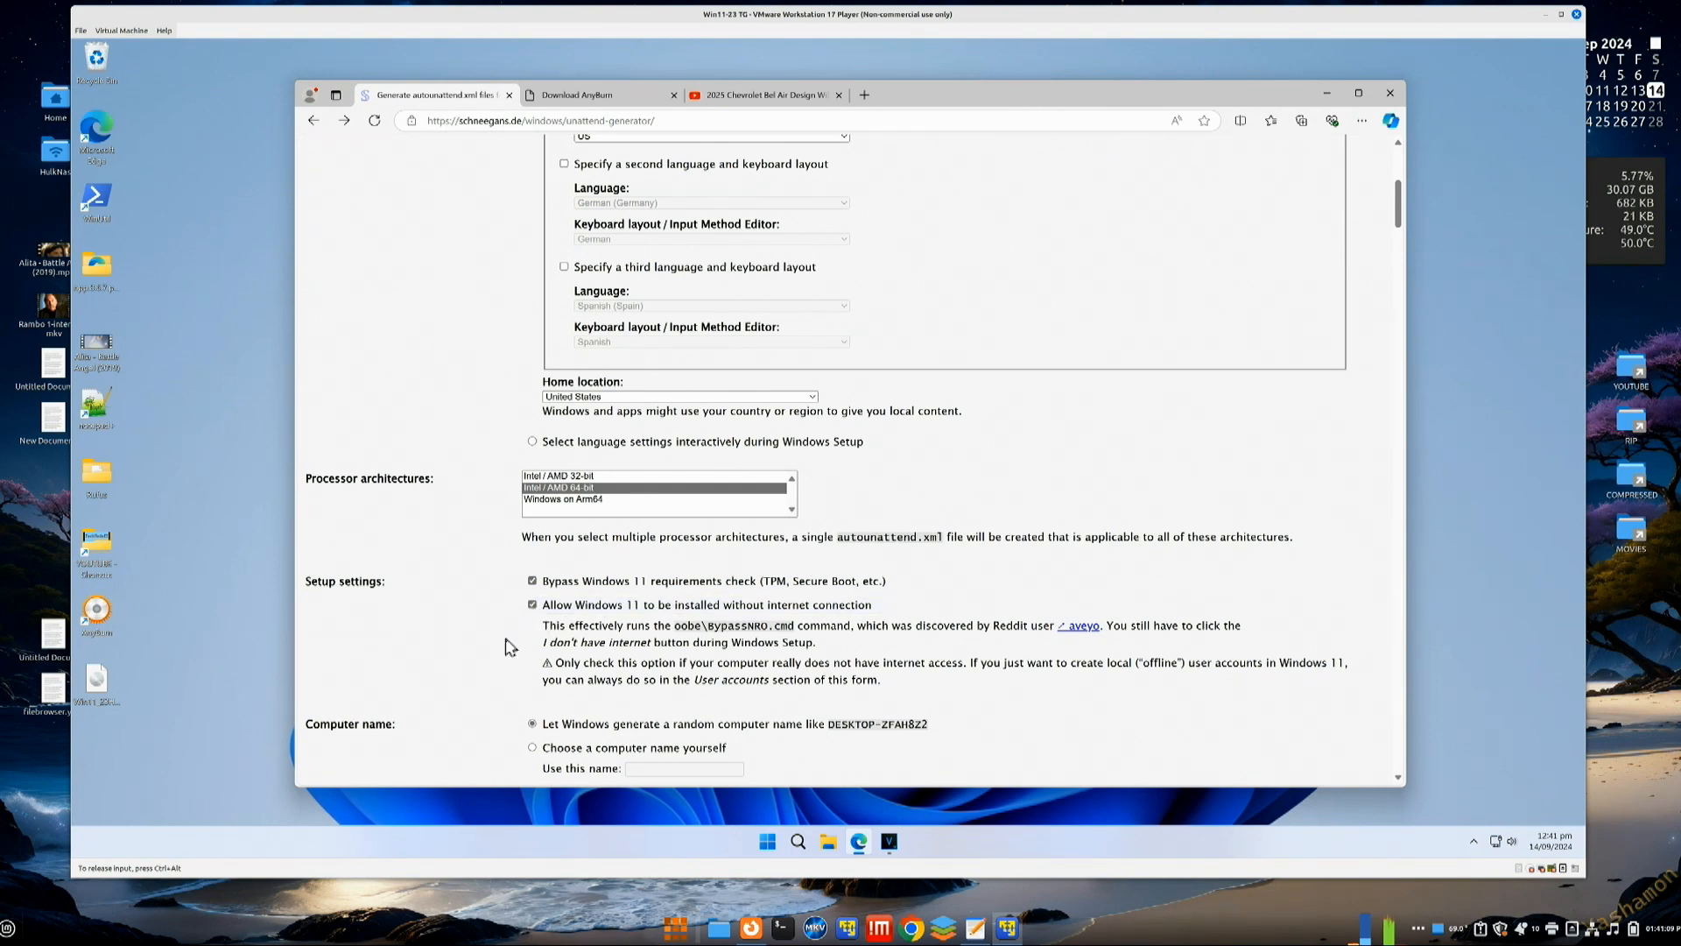
Step: Choose to name the computer yourself and enter TMEZ
{"action": "scroll", "coordinate": [486, 648], "scroll_direction": "down", "scroll_amount": 2}
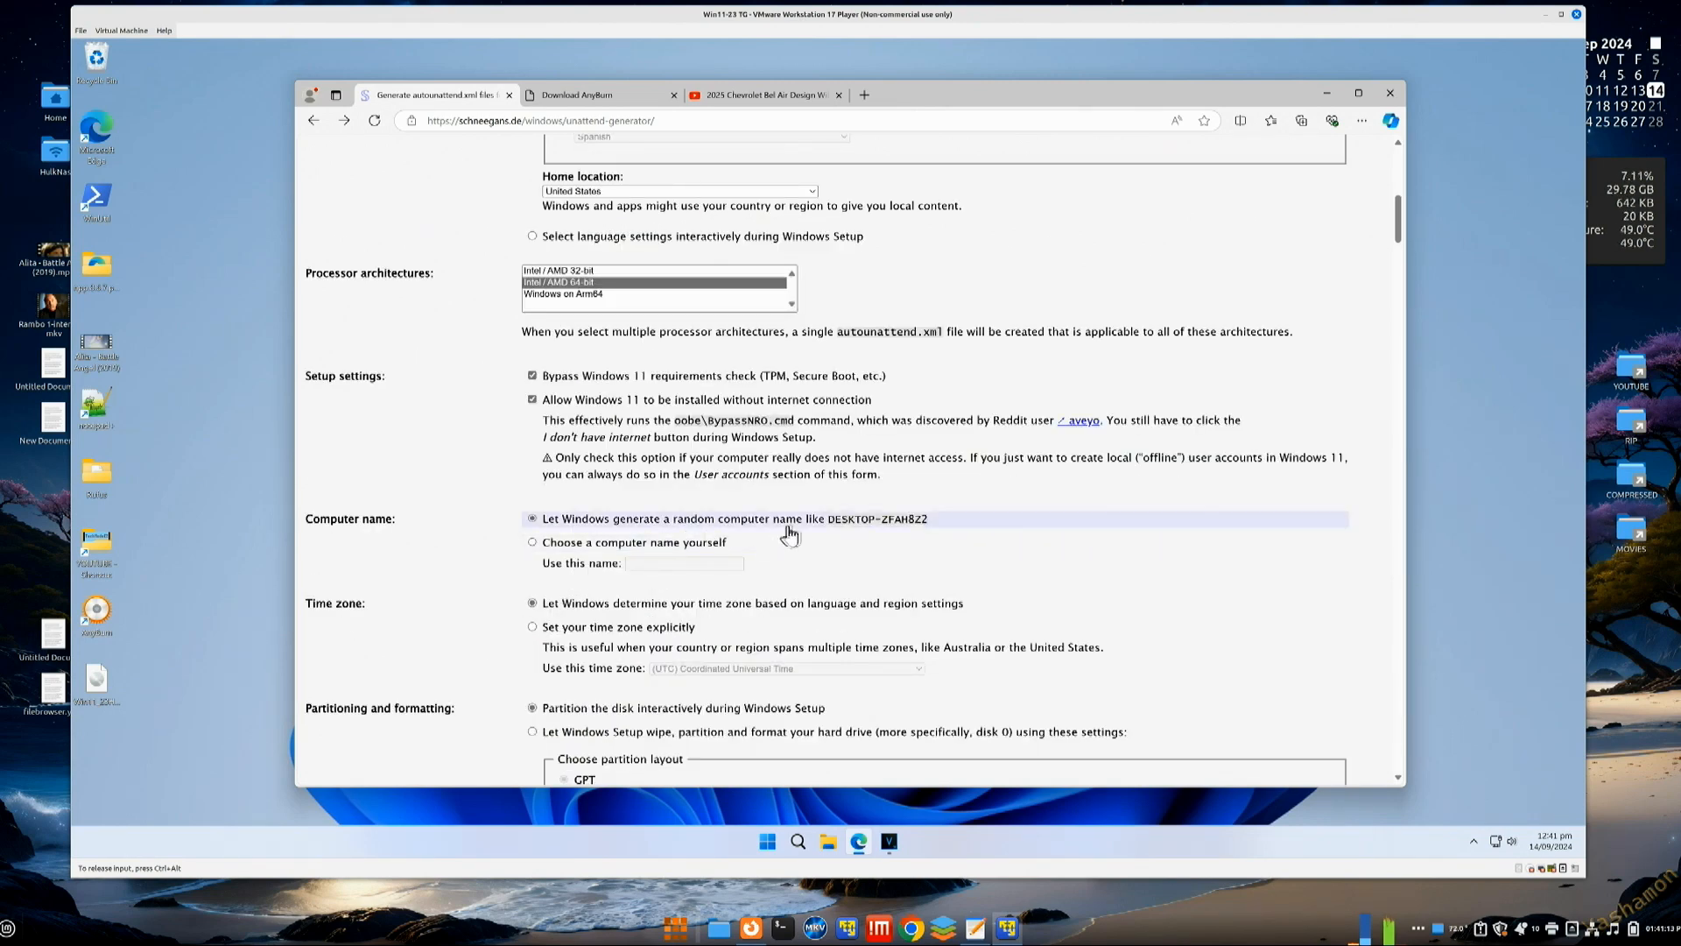
{"action": "left_click", "coordinate": [600, 548]}
{"action": "left_click", "coordinate": [654, 563]}
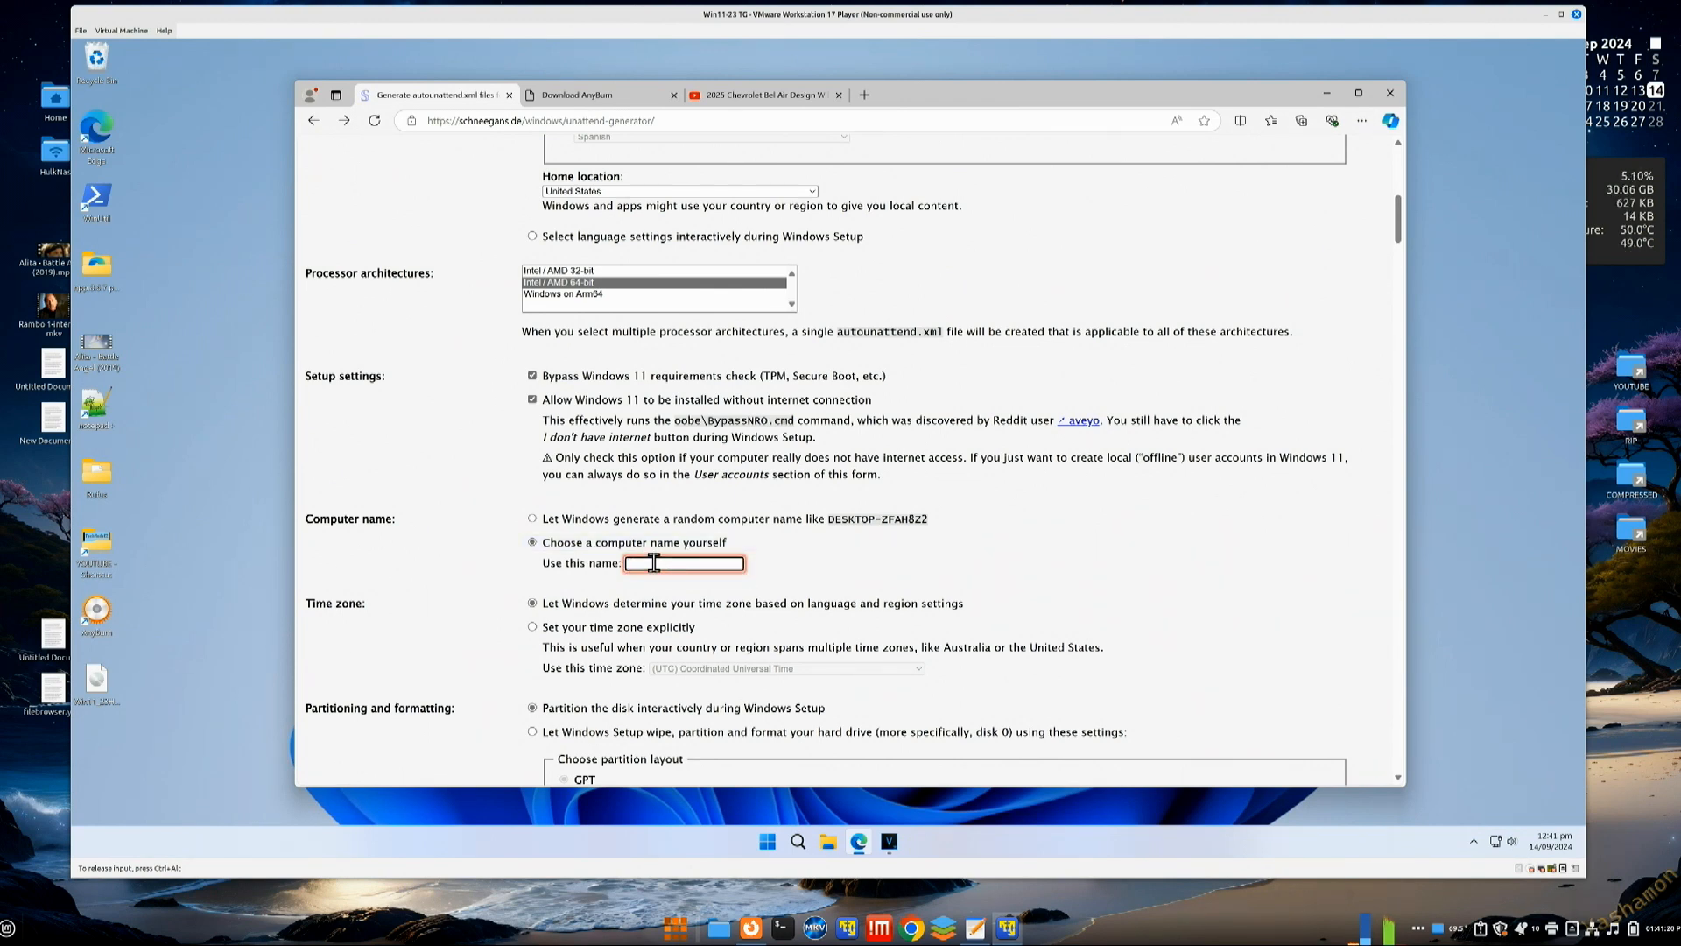
{"action": "type", "text": "TMEZ"}
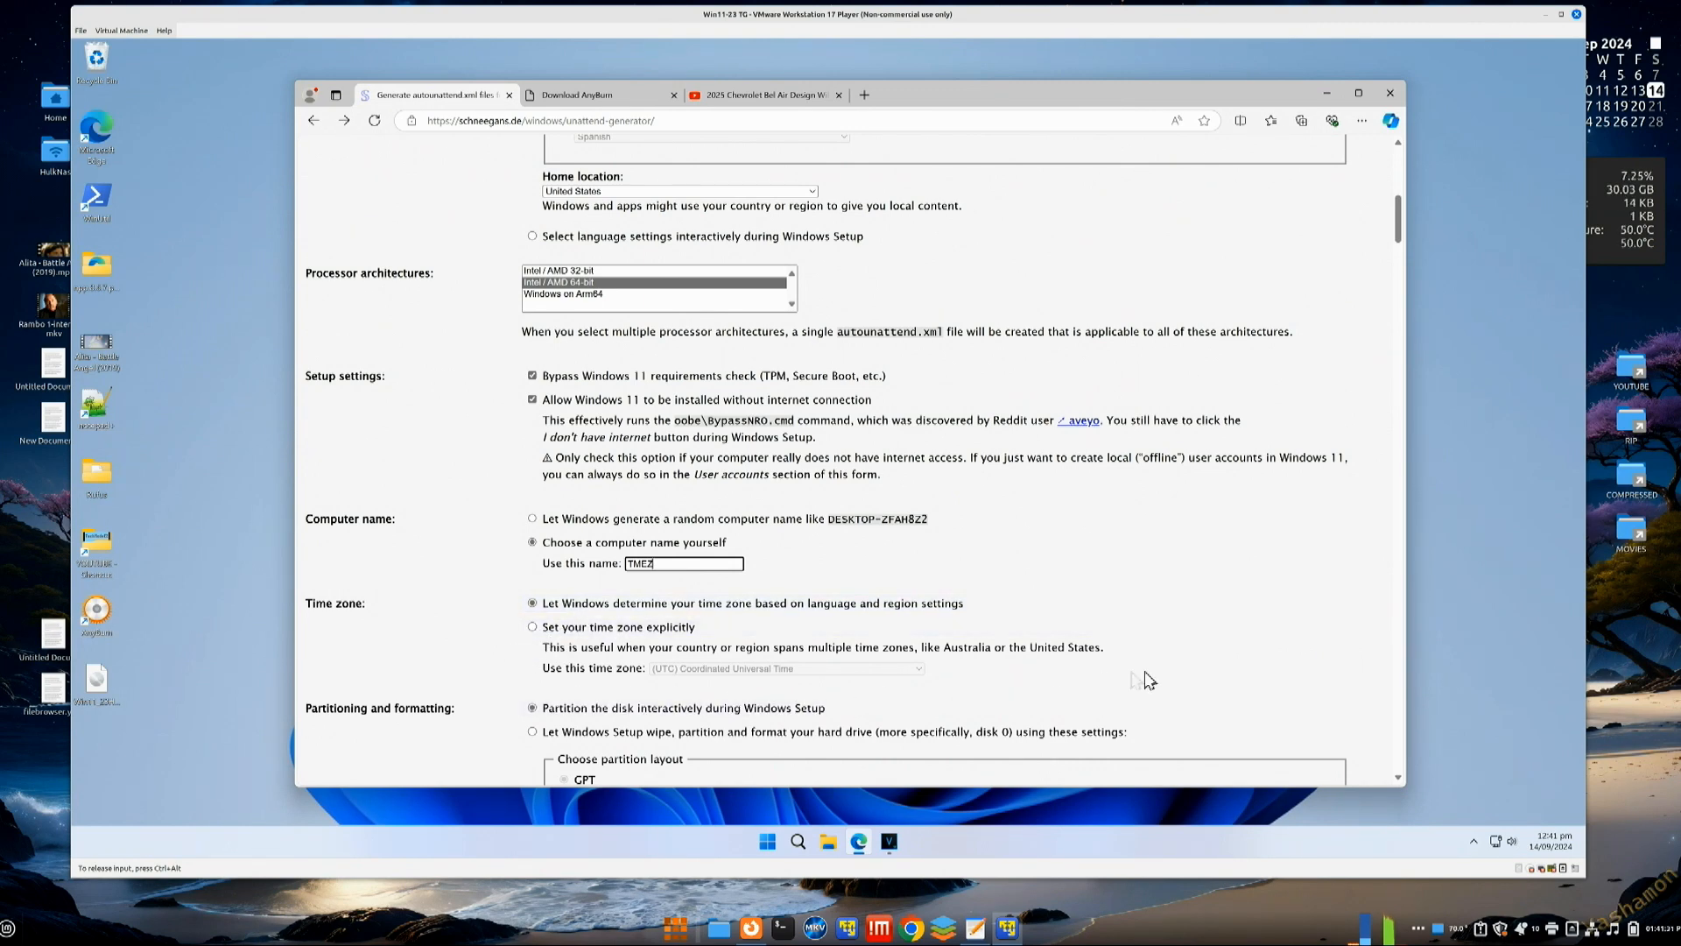
{"action": "scroll", "coordinate": [1165, 674], "scroll_direction": "down", "scroll_amount": 1}
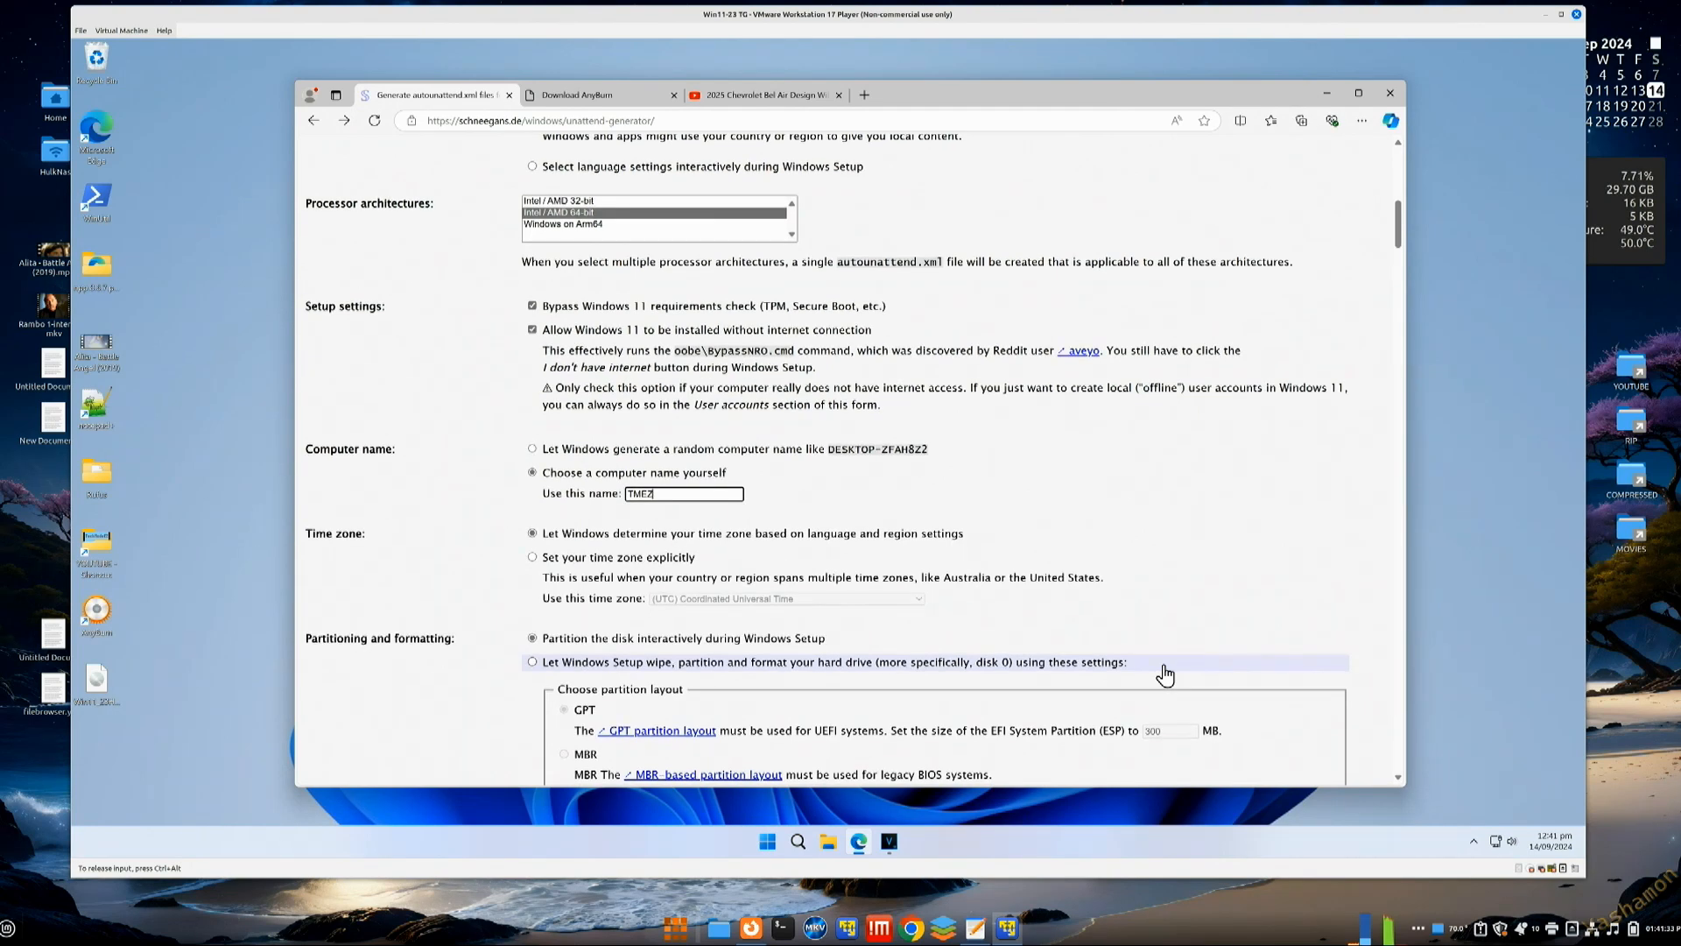
Step: Scroll past Partitioning and Windows edition and select the first Account name's Admin text
{"action": "scroll", "coordinate": [1164, 674], "scroll_direction": "down", "scroll_amount": 2}
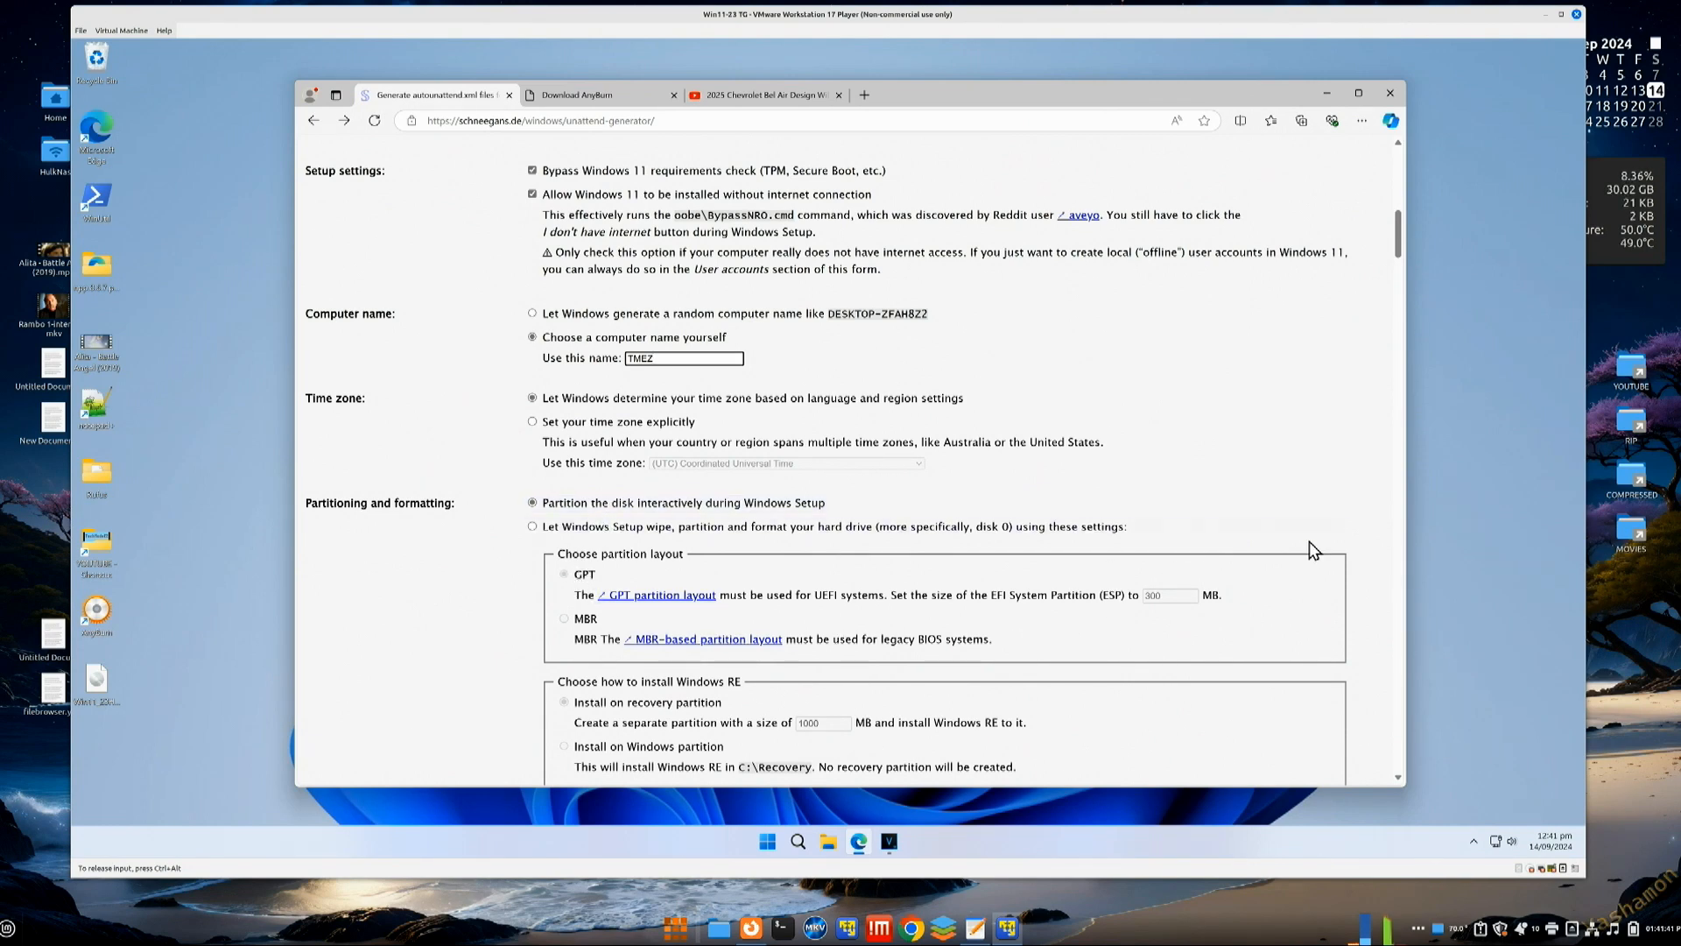
{"action": "scroll", "coordinate": [1313, 550], "scroll_direction": "down", "scroll_amount": 2}
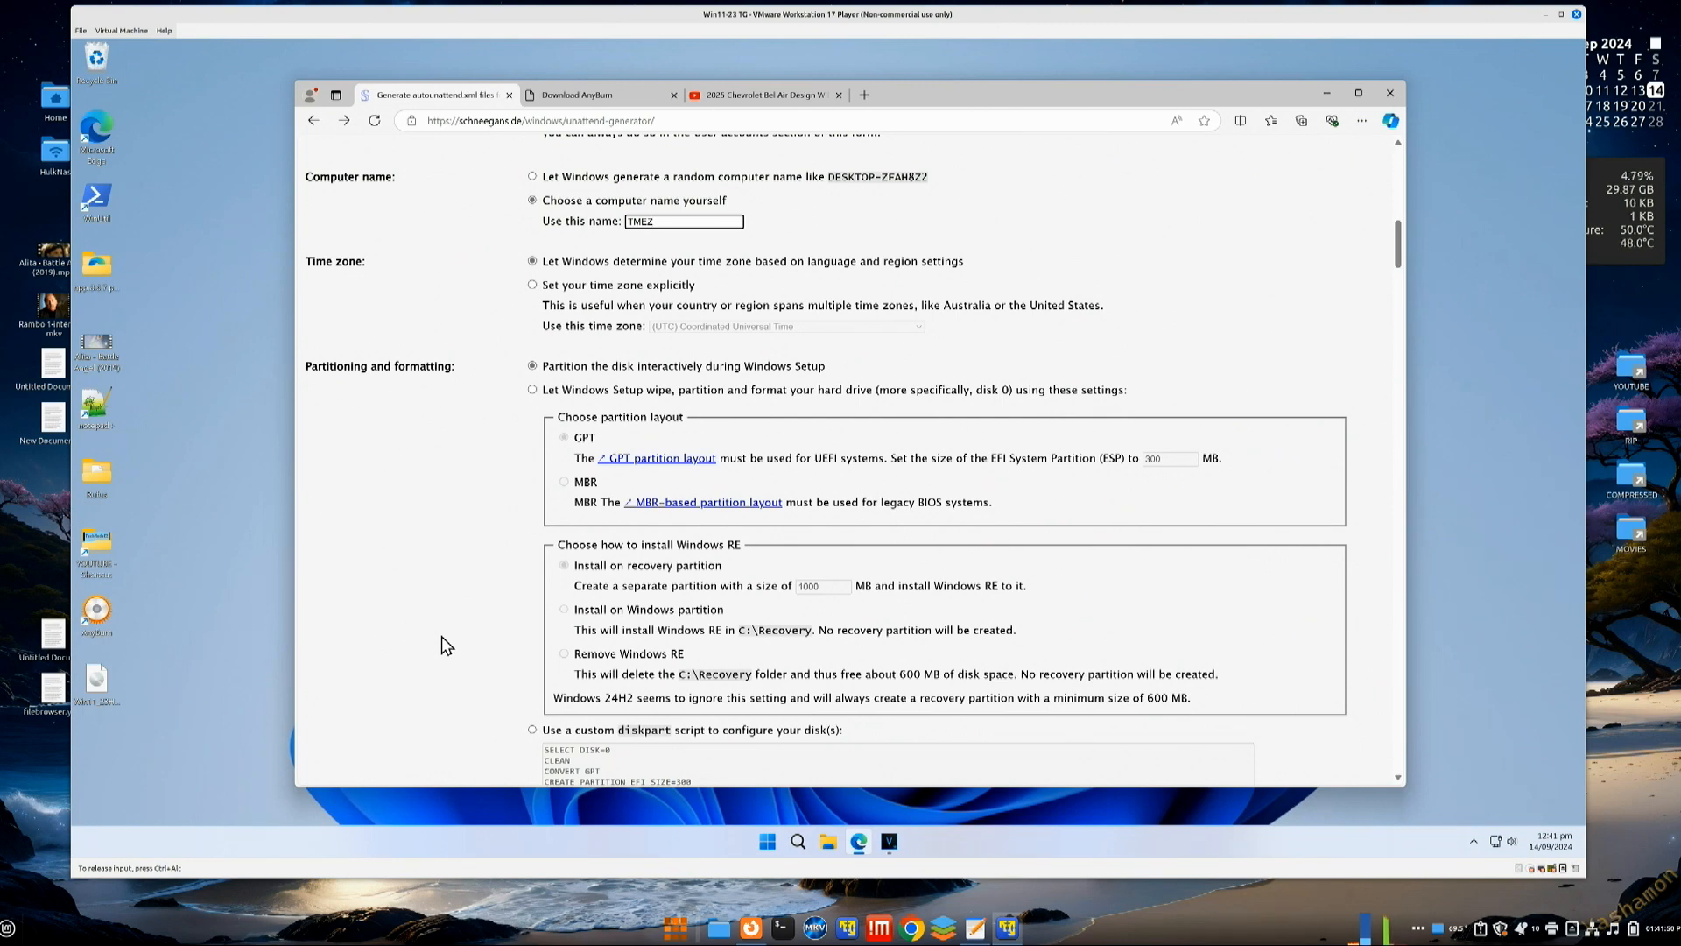
{"action": "scroll", "coordinate": [441, 637], "scroll_direction": "down", "scroll_amount": 2}
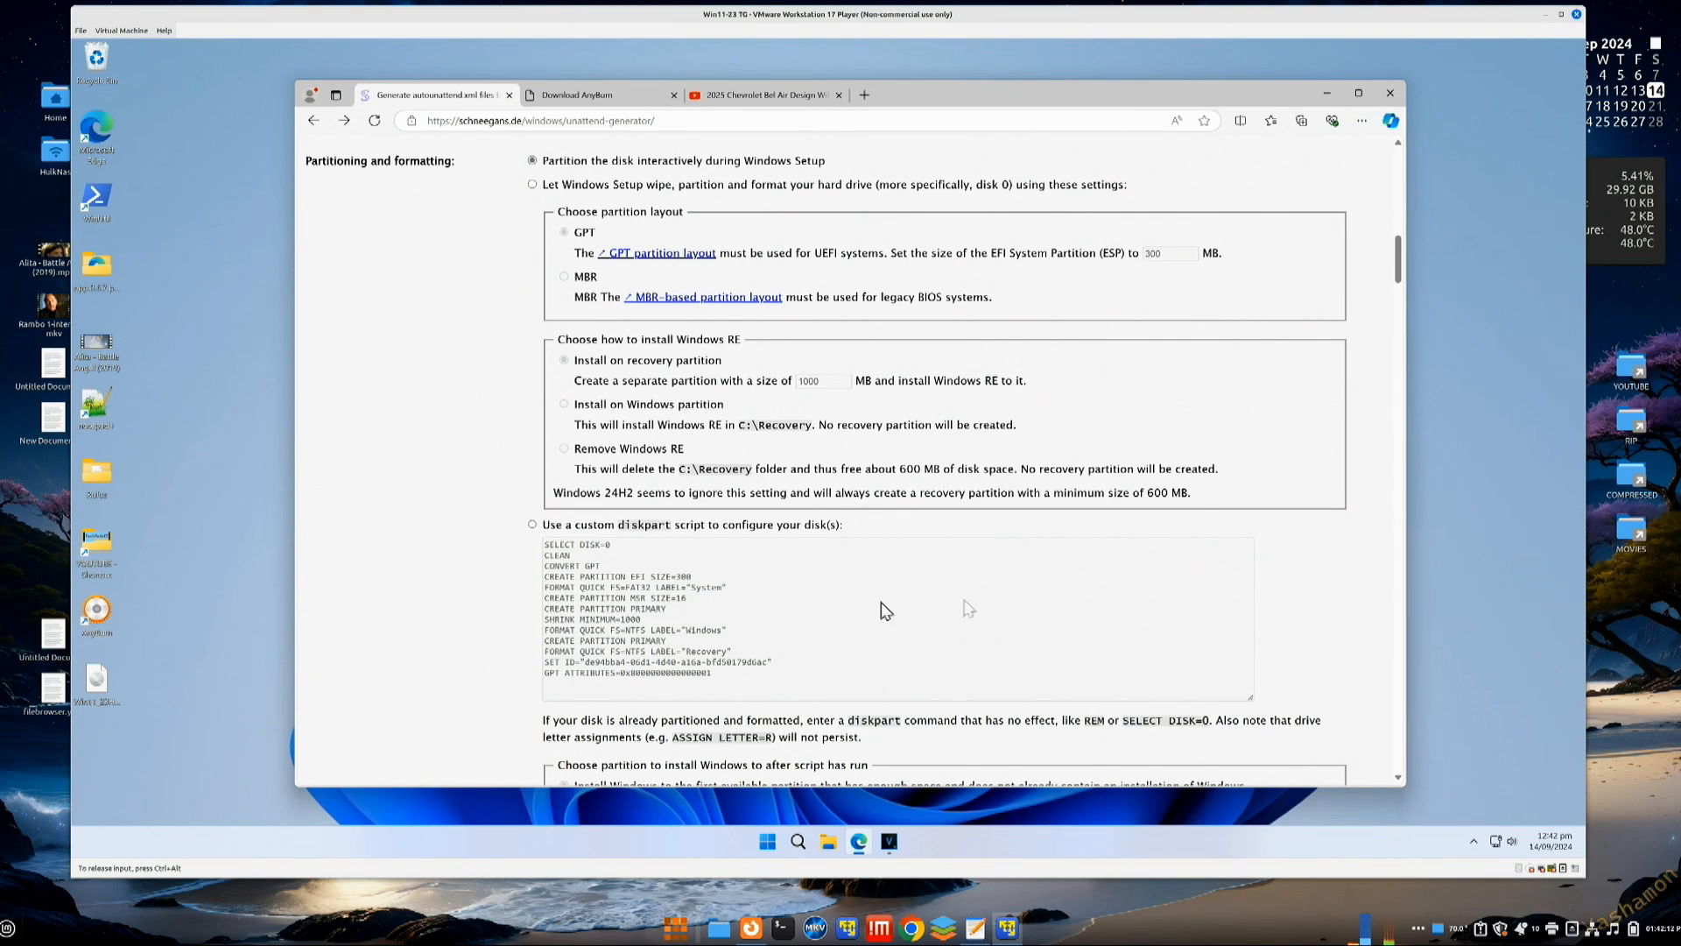
{"action": "scroll", "coordinate": [1279, 553], "scroll_direction": "down", "scroll_amount": 2}
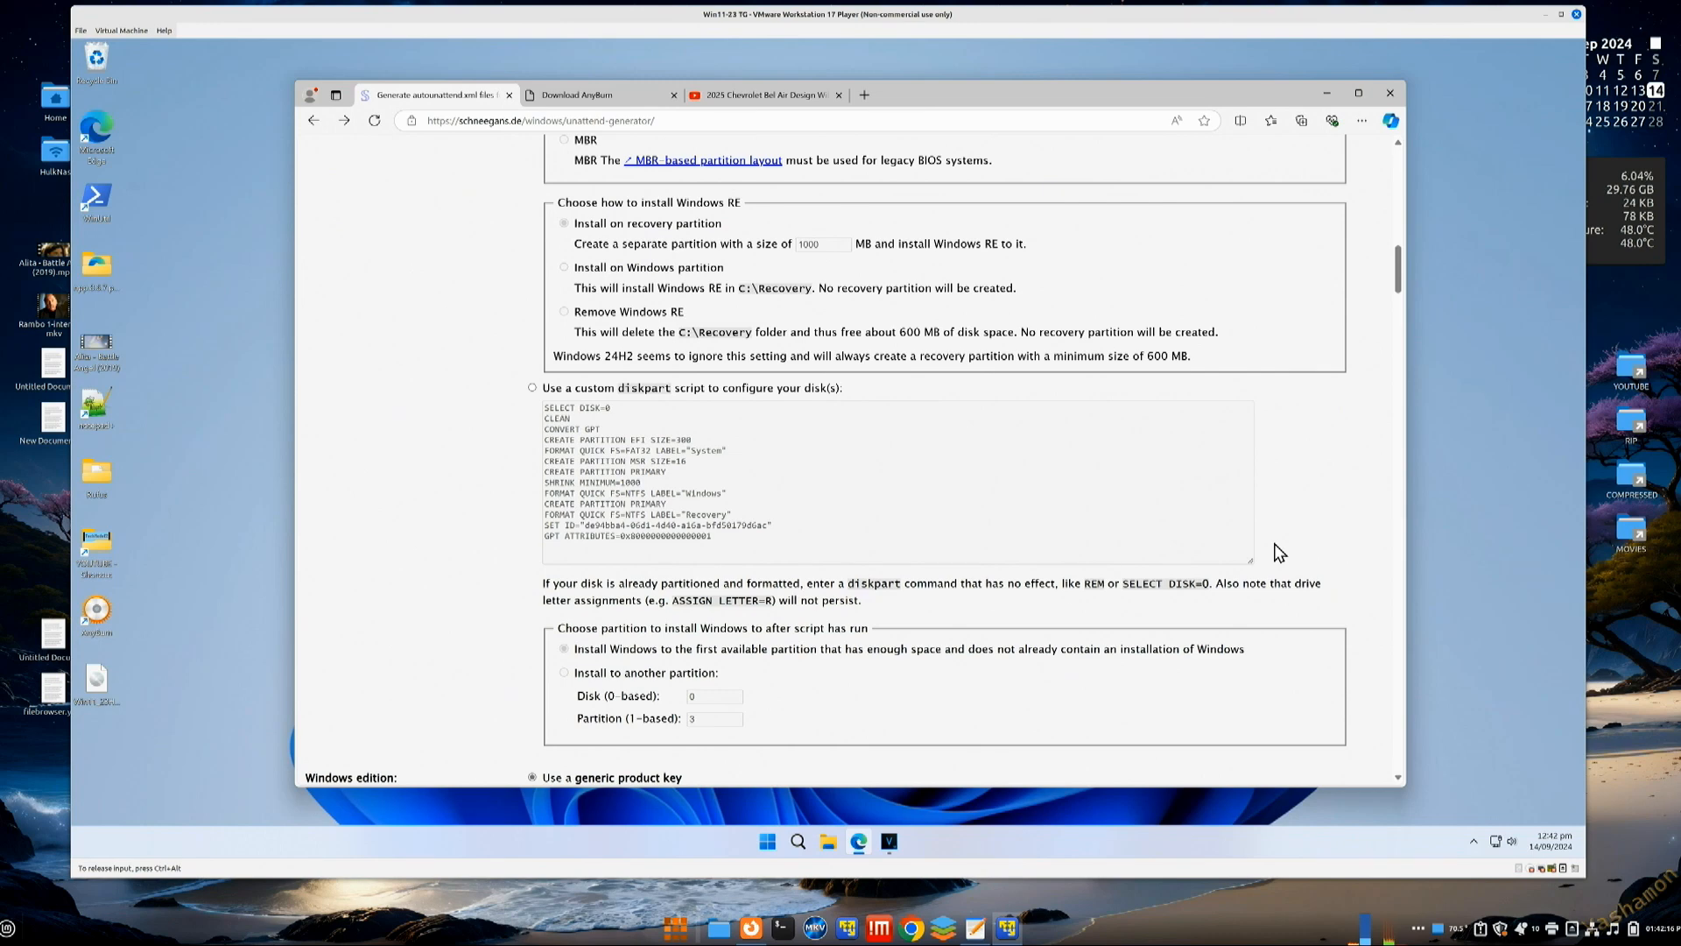
{"action": "scroll", "coordinate": [1279, 553], "scroll_direction": "down", "scroll_amount": 2}
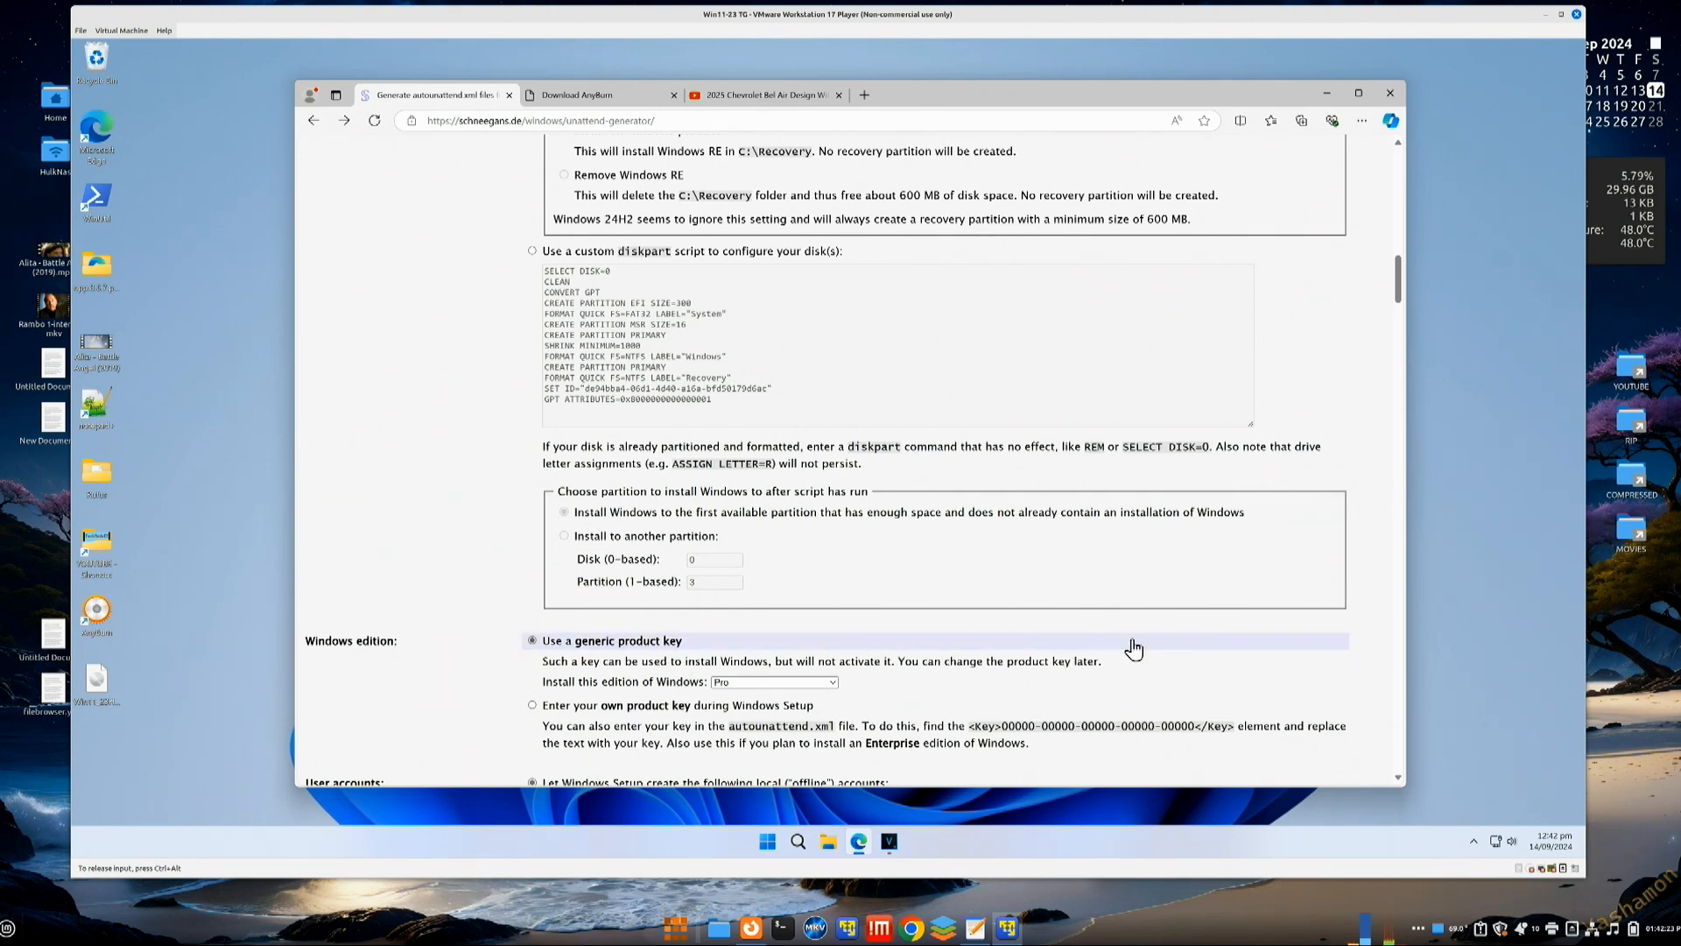
{"action": "scroll", "coordinate": [446, 694], "scroll_direction": "down", "scroll_amount": 2}
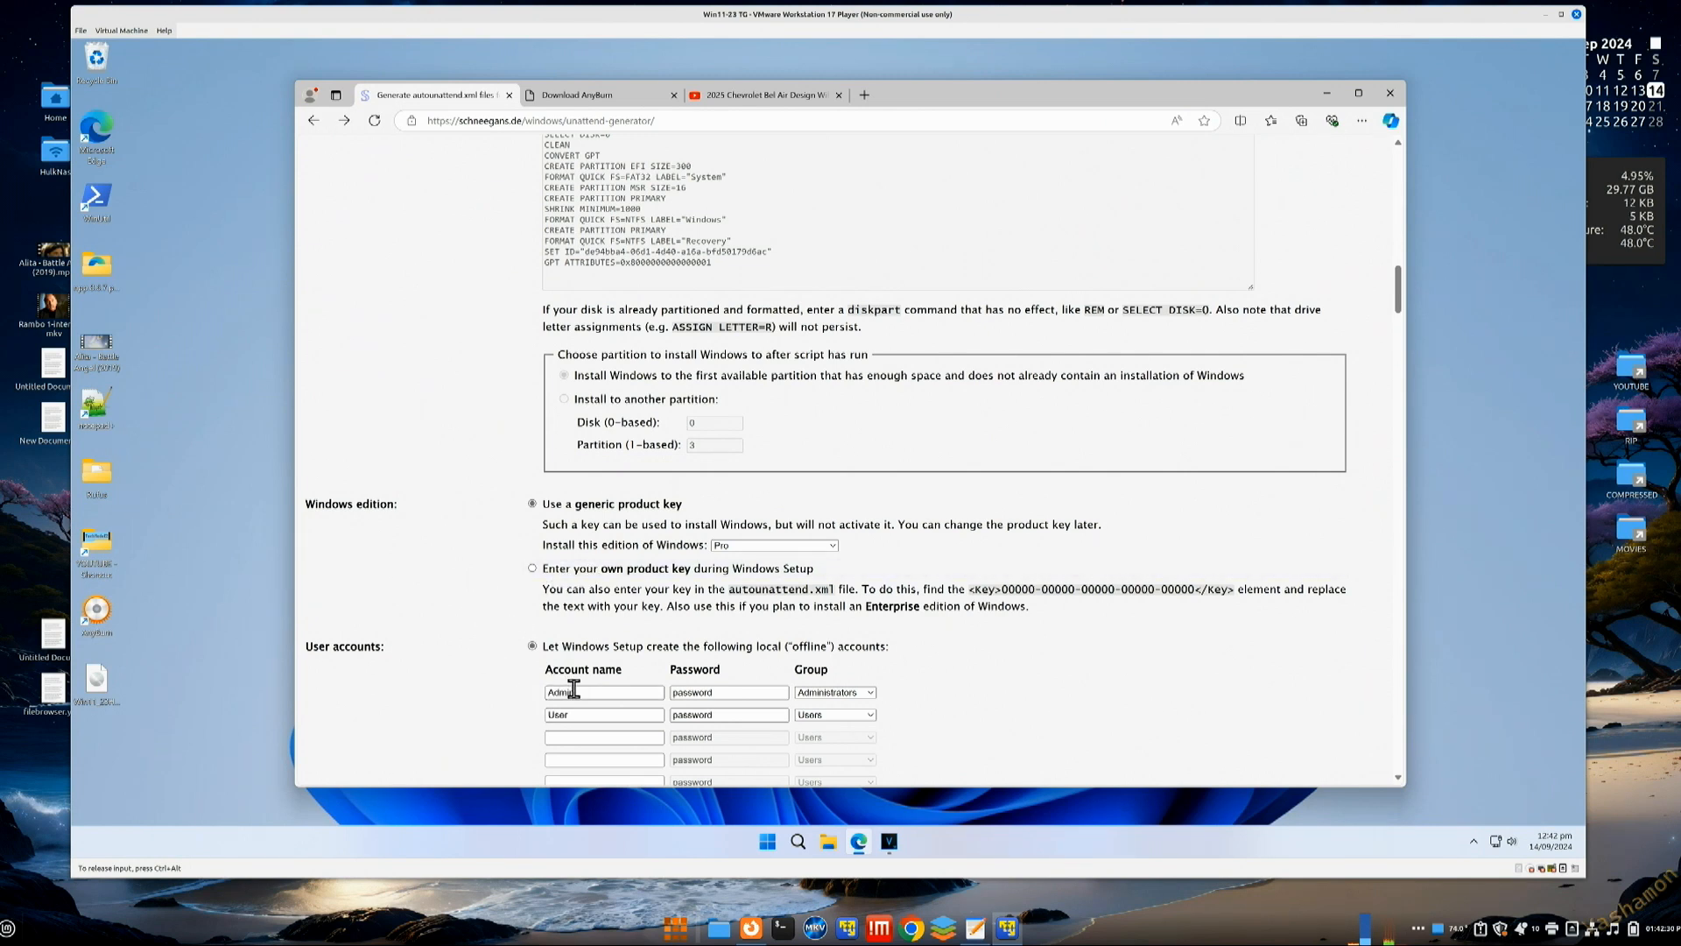
{"action": "left_click_drag", "start_coordinate": [582, 692], "coordinate": [525, 691]}
Step: Enter the chosen user name for the first local administrator account
{"action": "type", "text": "tg"}
{"action": "key", "text": "BackSpace"}
{"action": "key", "text": "BackSpace"}
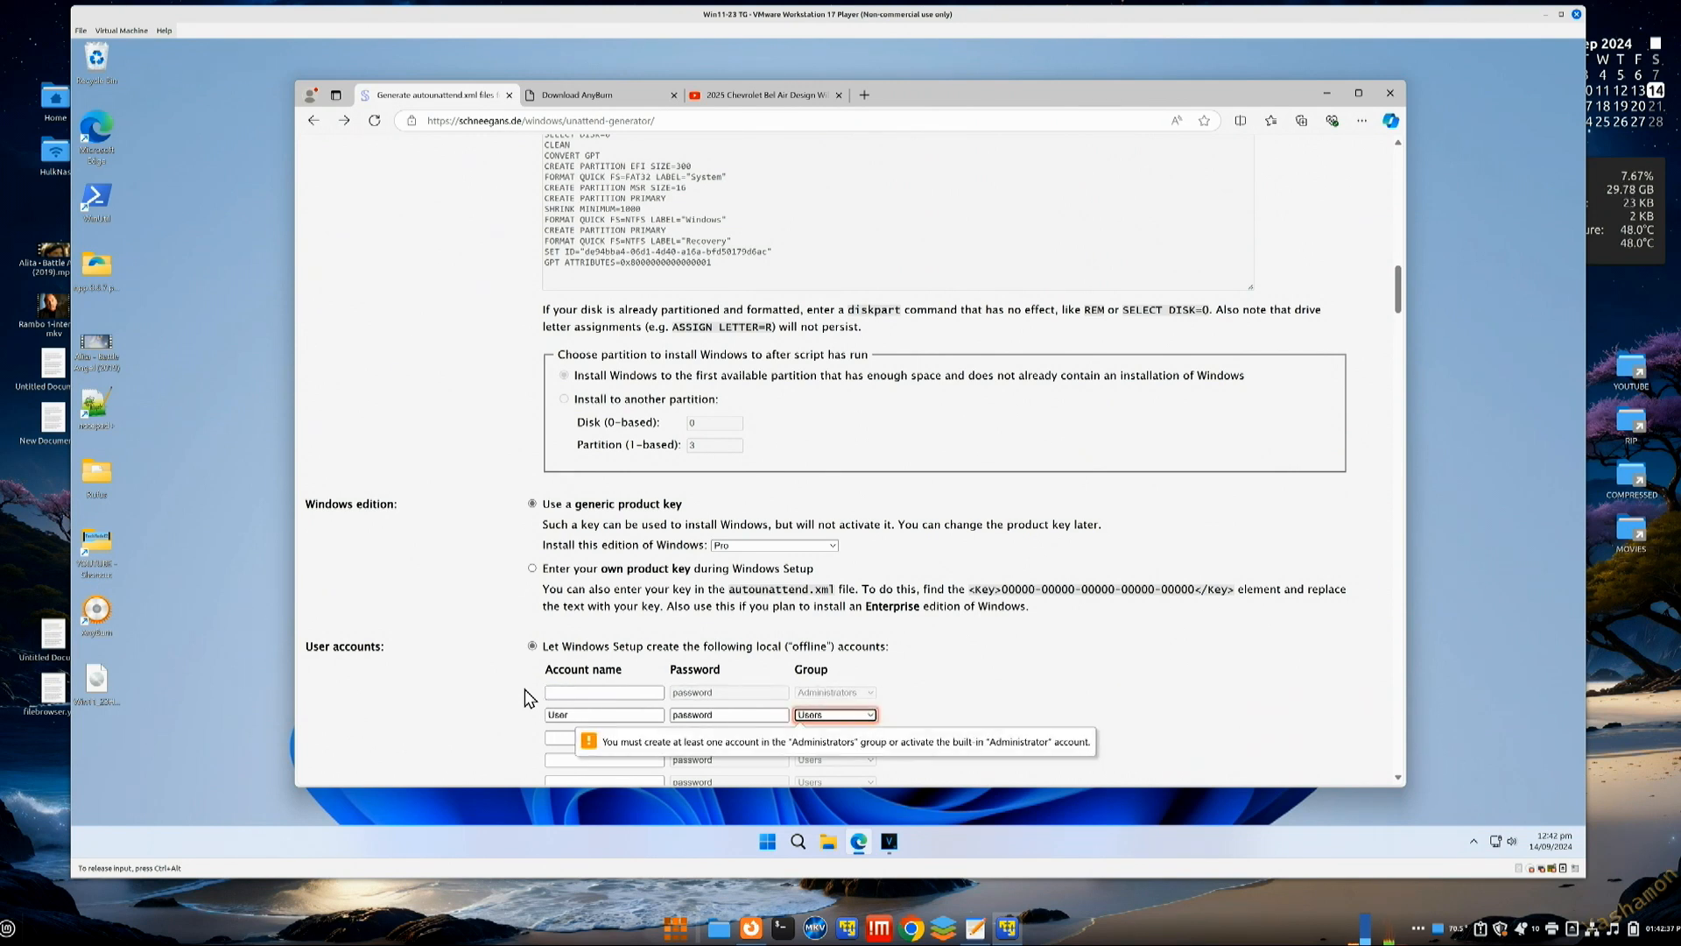
{"action": "left_click", "coordinate": [578, 692]}
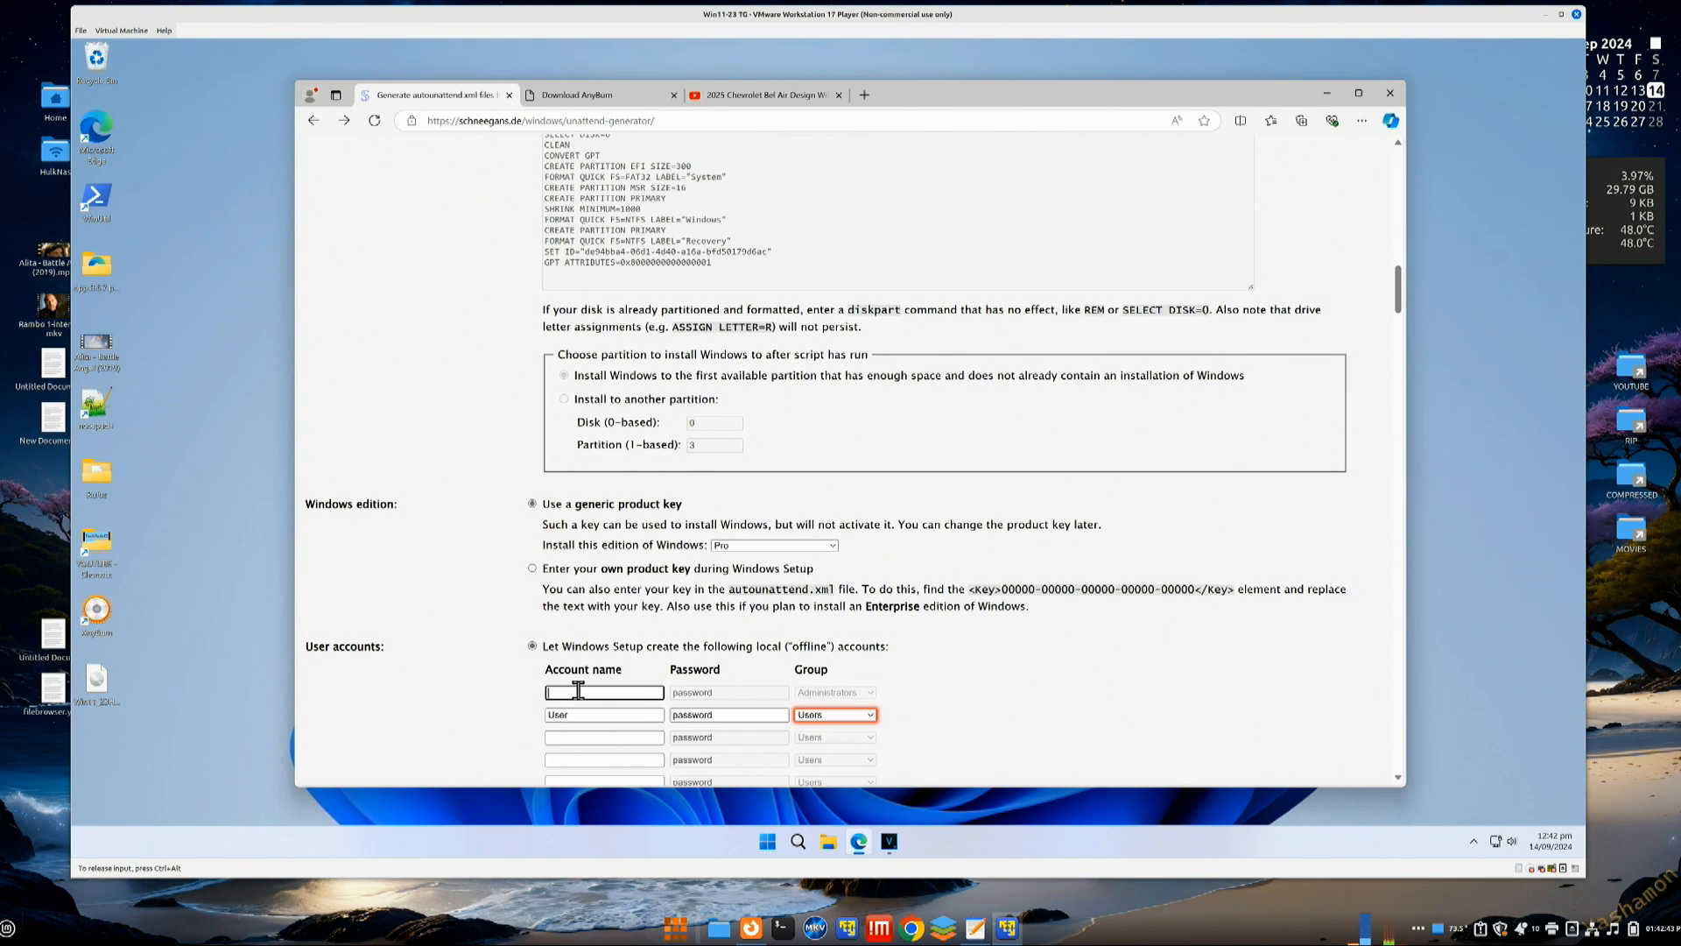
{"action": "type", "text": "TG"}
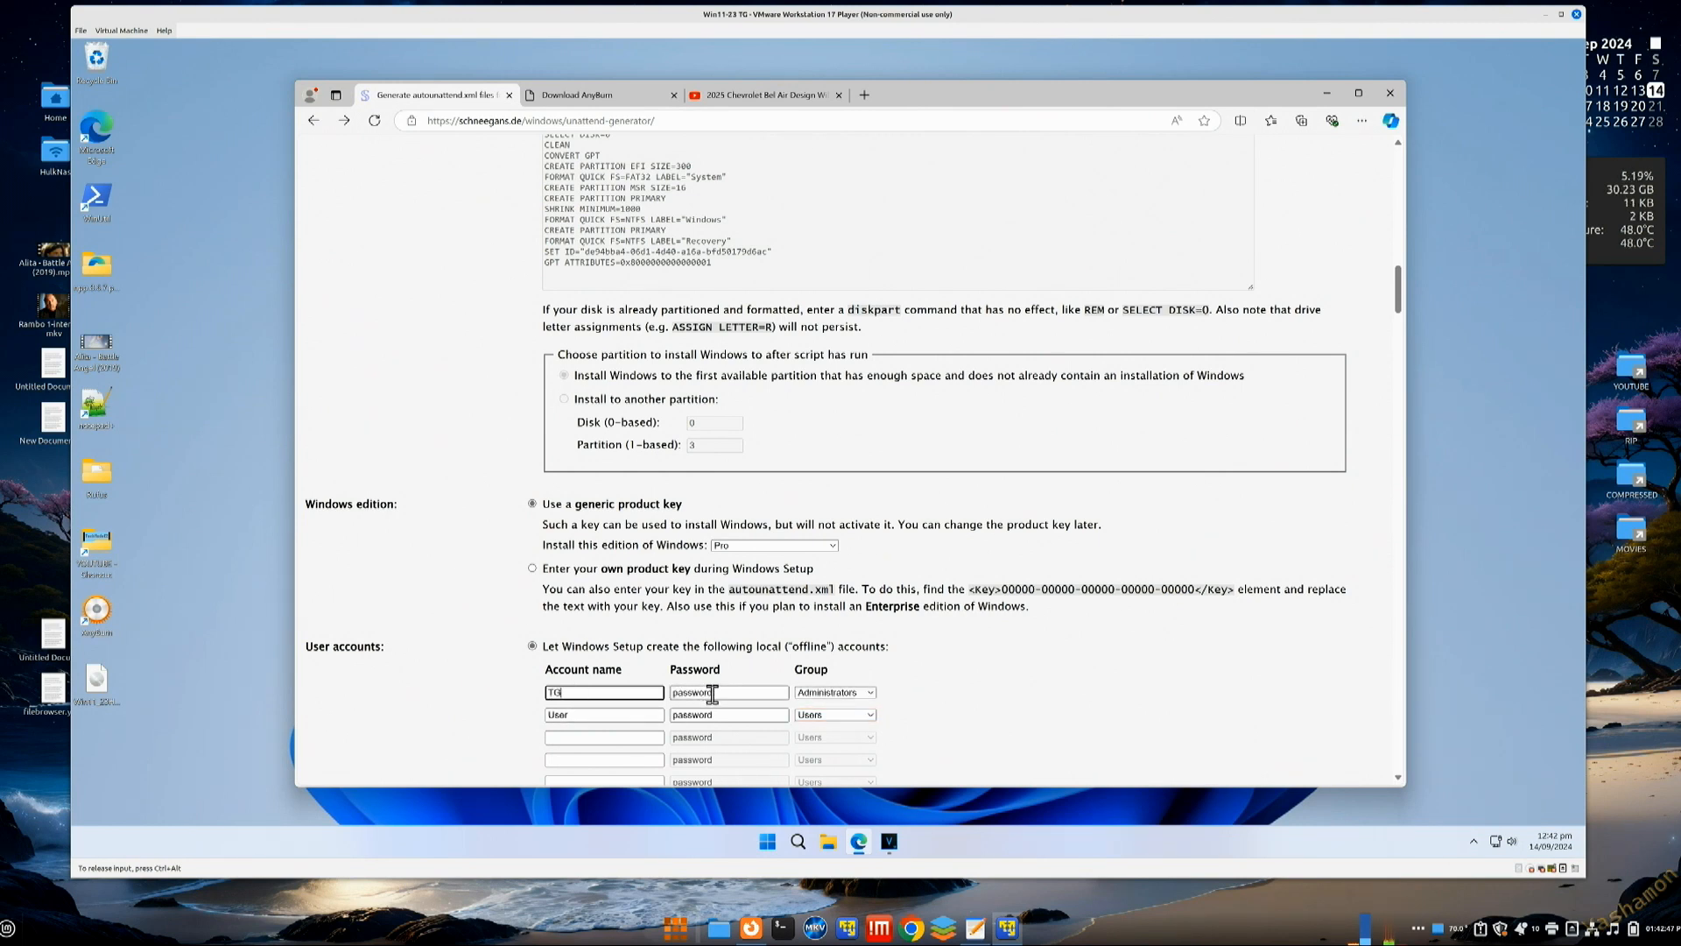
Step: Replace the first account's default password with the account password
{"action": "left_click", "coordinate": [716, 694]}
{"action": "type", "text": "1"}
{"action": "scroll", "coordinate": [753, 613], "scroll_direction": "up", "scroll_amount": 1}
{"action": "scroll", "coordinate": [753, 613], "scroll_direction": "down", "scroll_amount": 3}
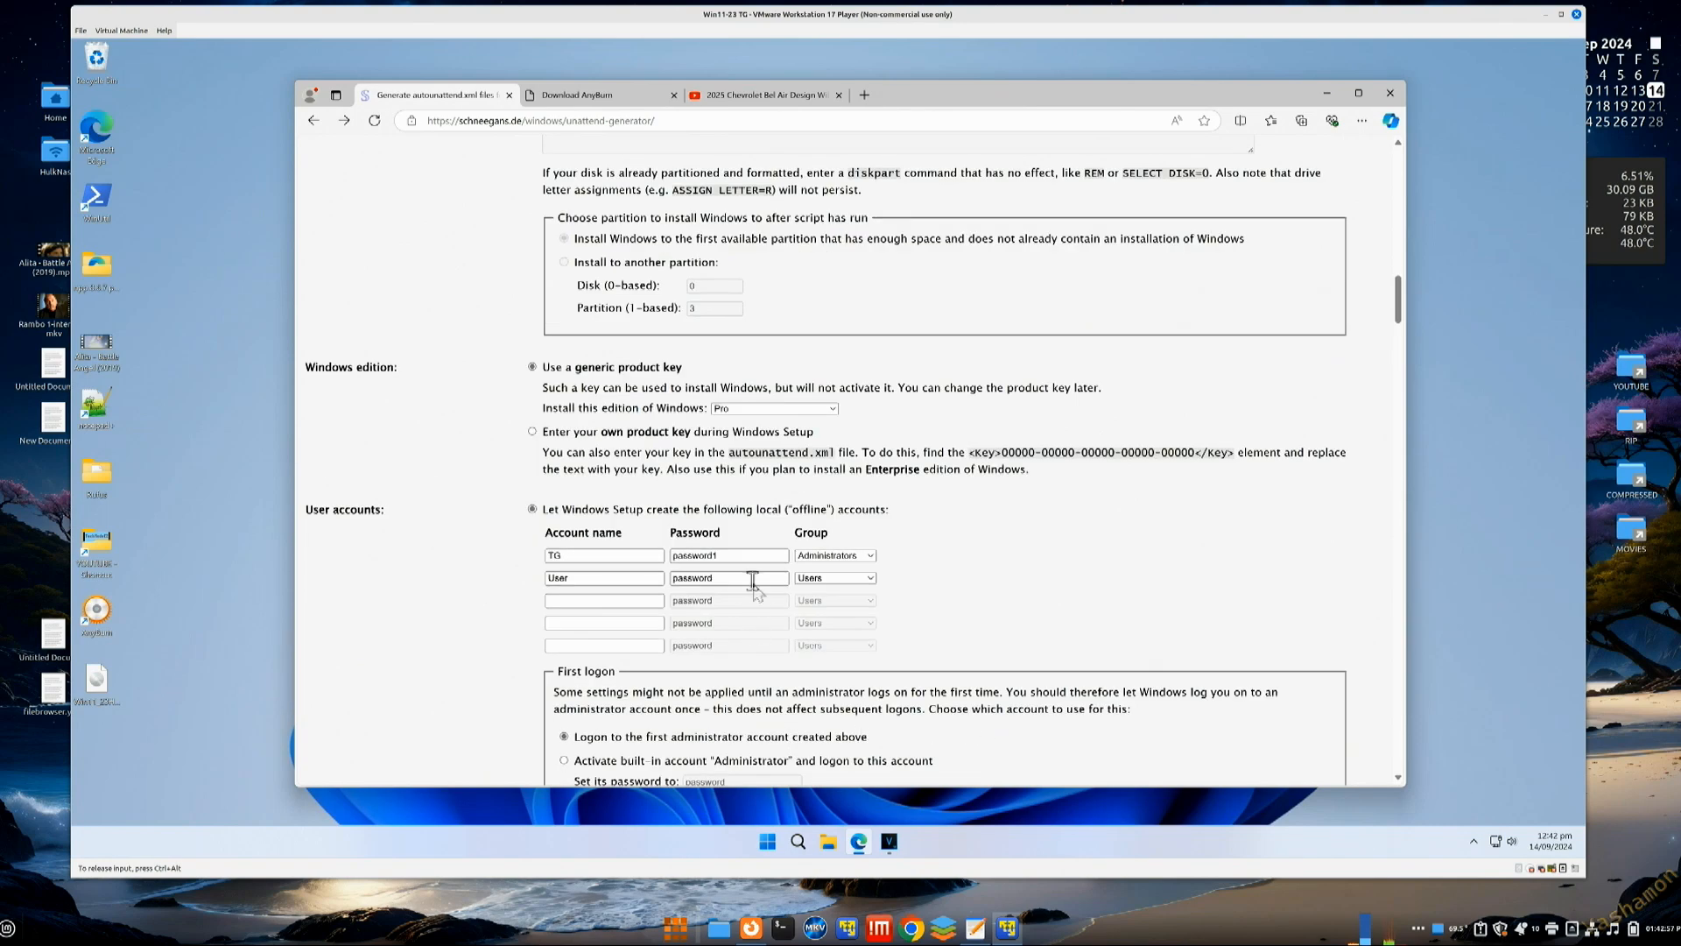
{"action": "left_click_drag", "start_coordinate": [738, 557], "coordinate": [522, 560]}
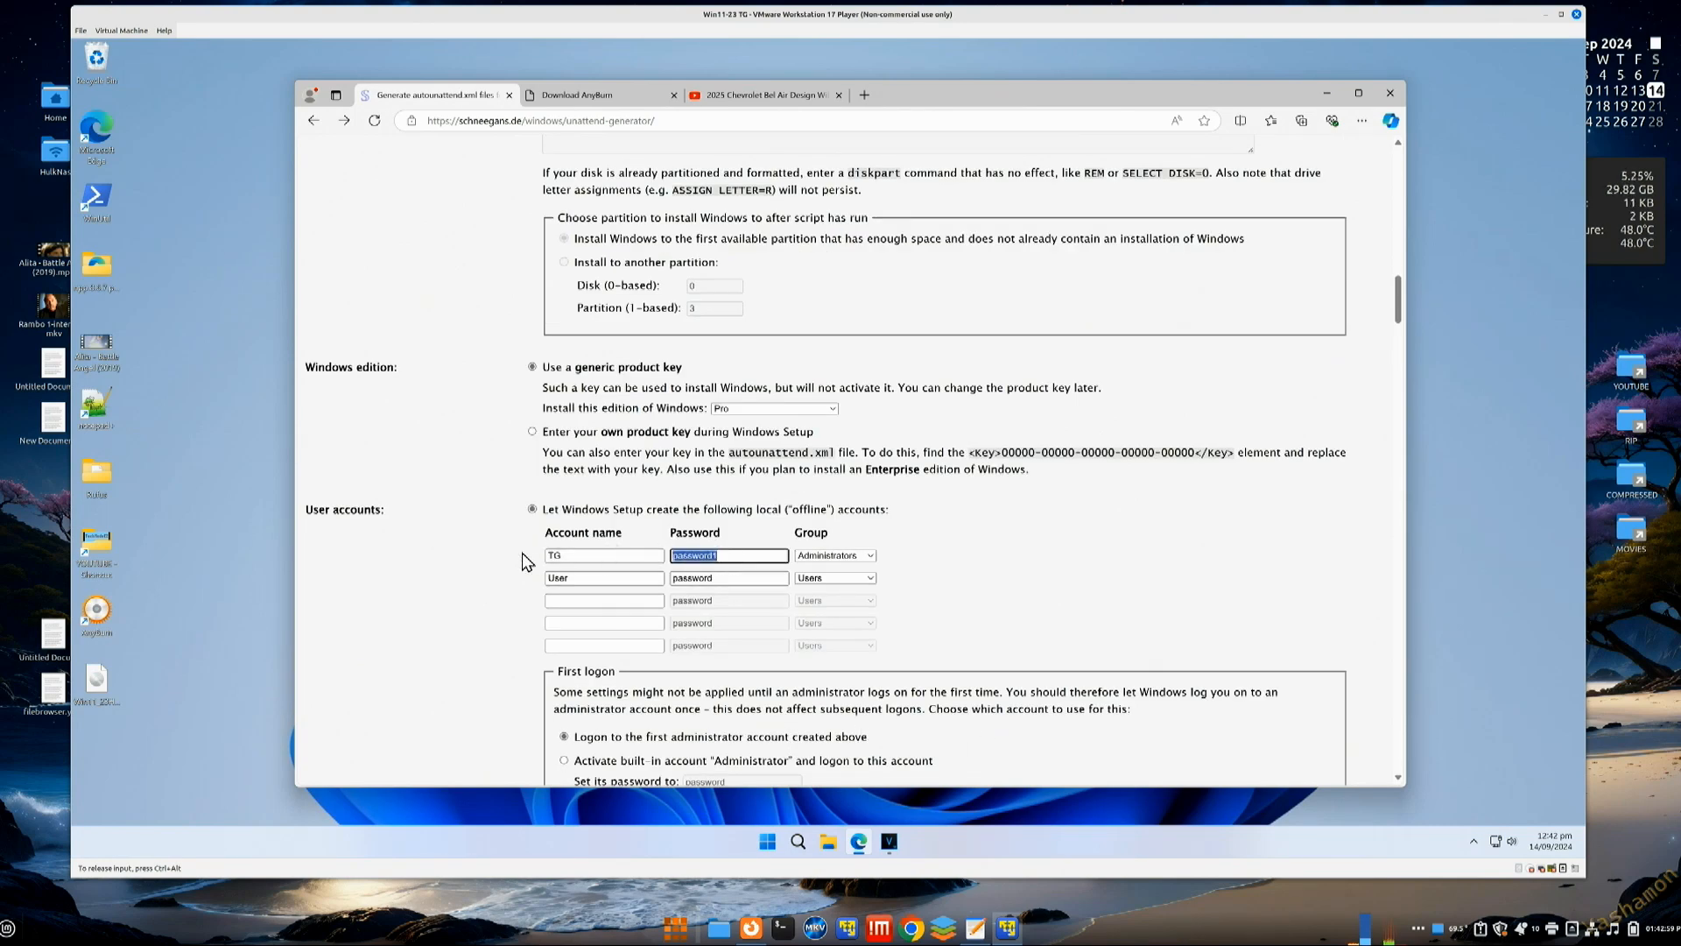
{"action": "key", "text": "BackSpace"}
{"action": "type", "text": "1232"}
{"action": "key", "text": "BackSpace"}
{"action": "type", "text": "4"}
Step: Clear the second 'User' account name to remove that standard account
{"action": "scroll", "coordinate": [952, 611], "scroll_direction": "down", "scroll_amount": 2}
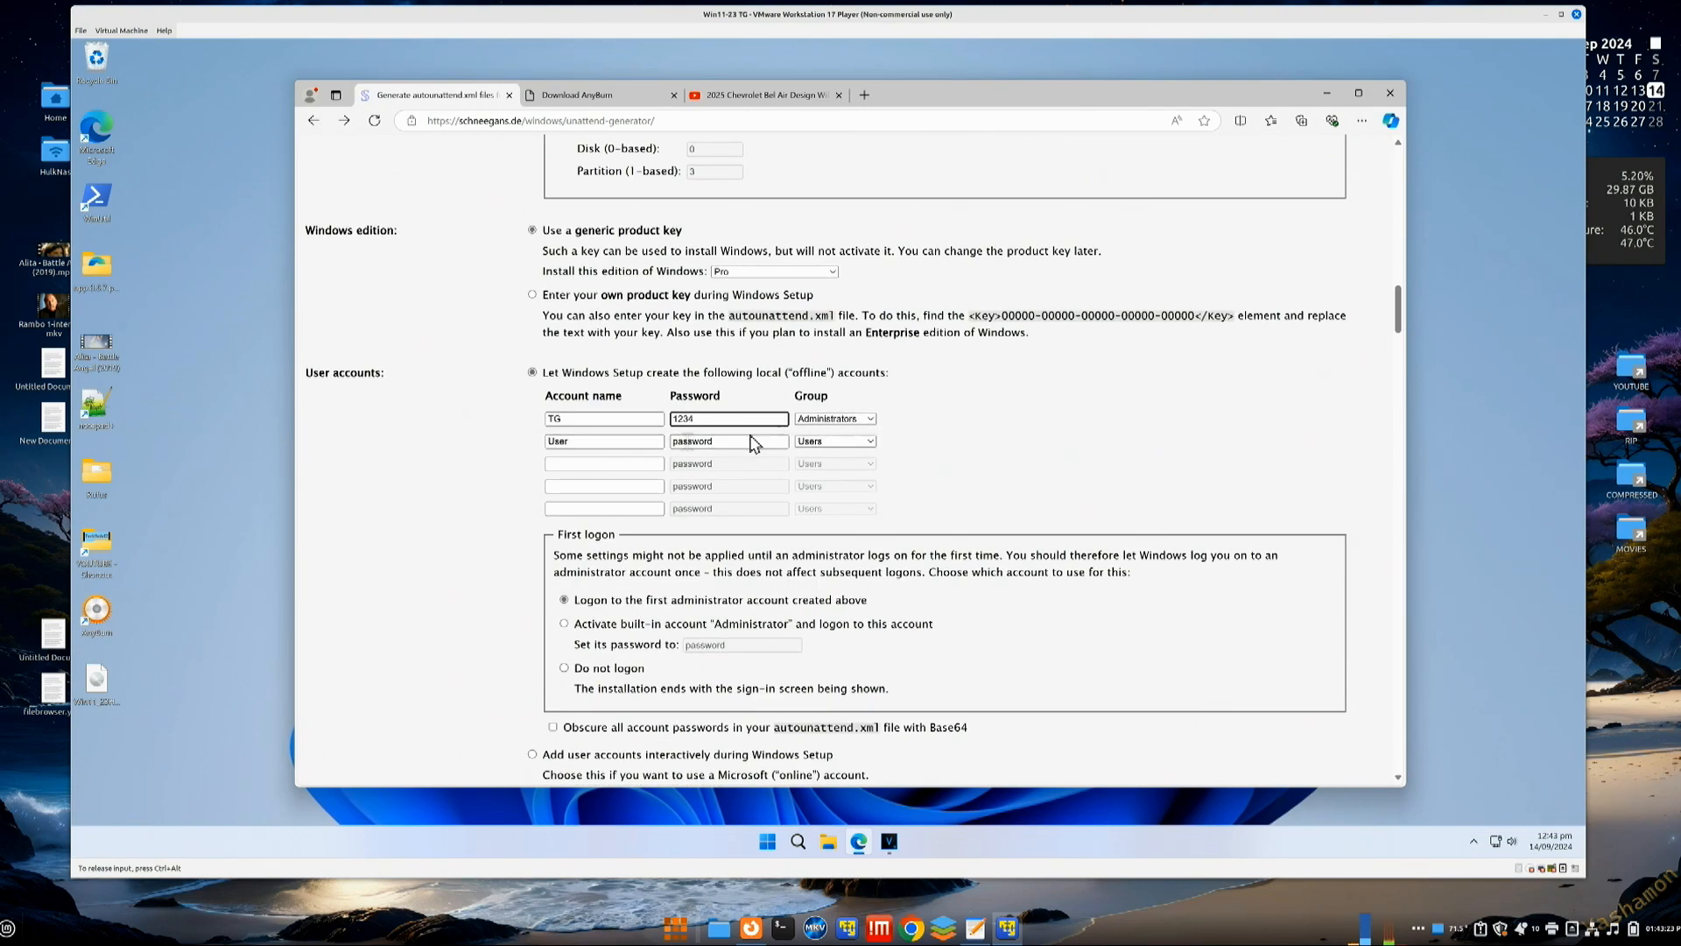
{"action": "left_click_drag", "start_coordinate": [569, 441], "coordinate": [528, 456]}
{"action": "key", "text": "BackSpace"}
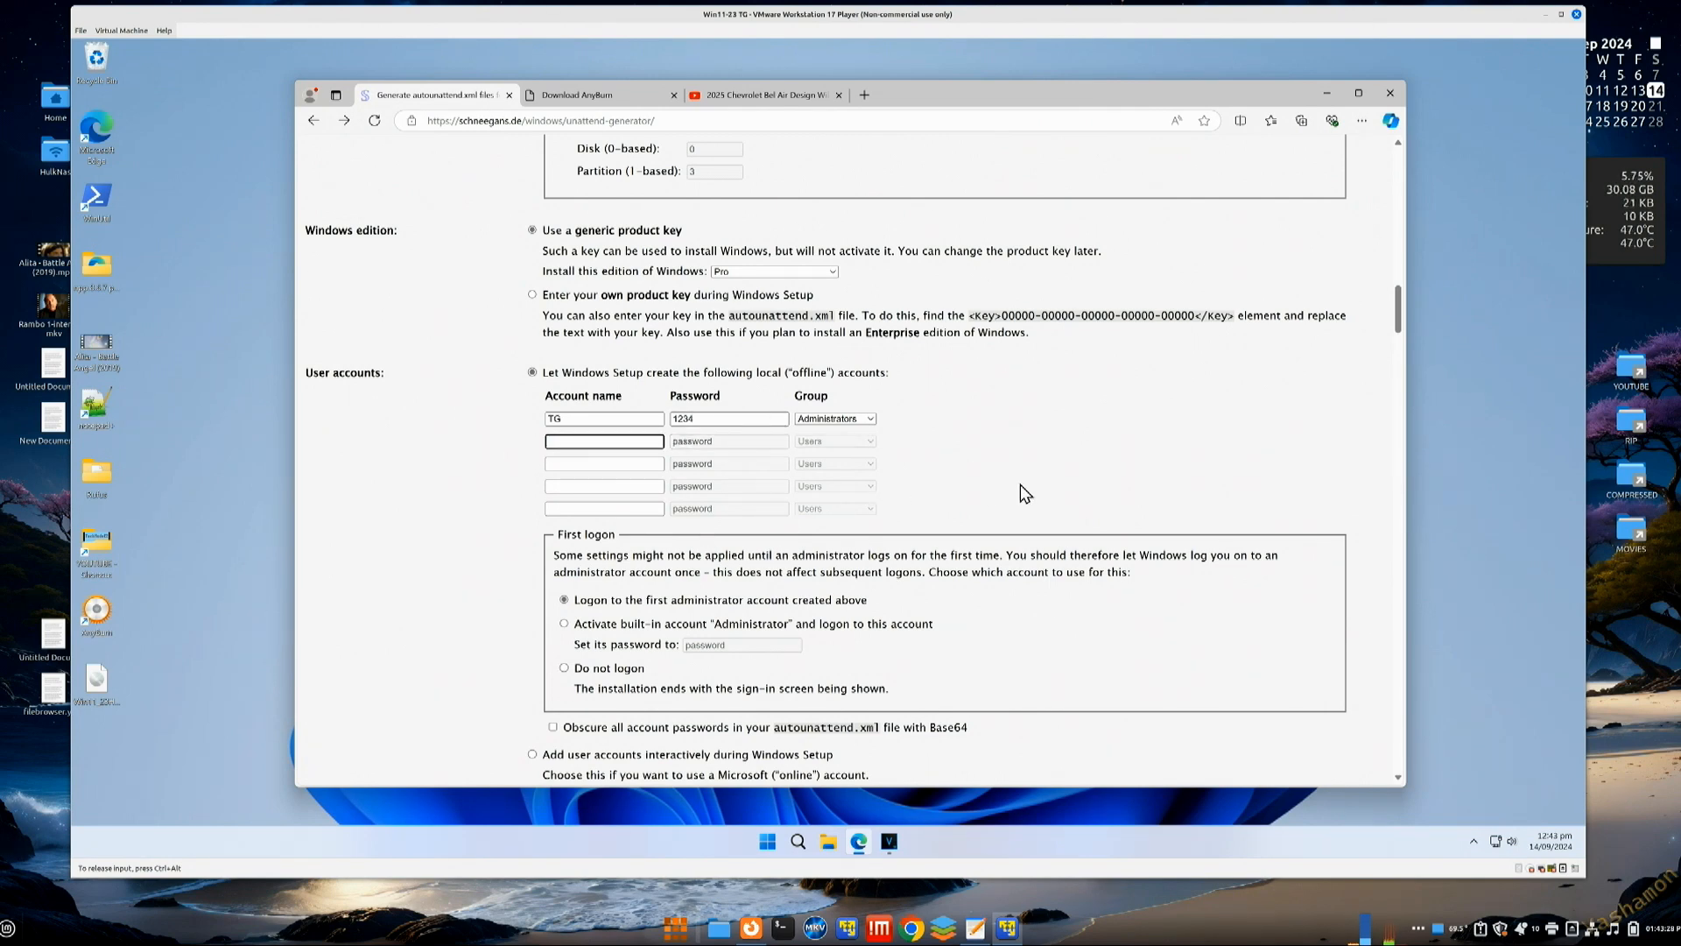
{"action": "scroll", "coordinate": [678, 525], "scroll_direction": "down", "scroll_amount": 1}
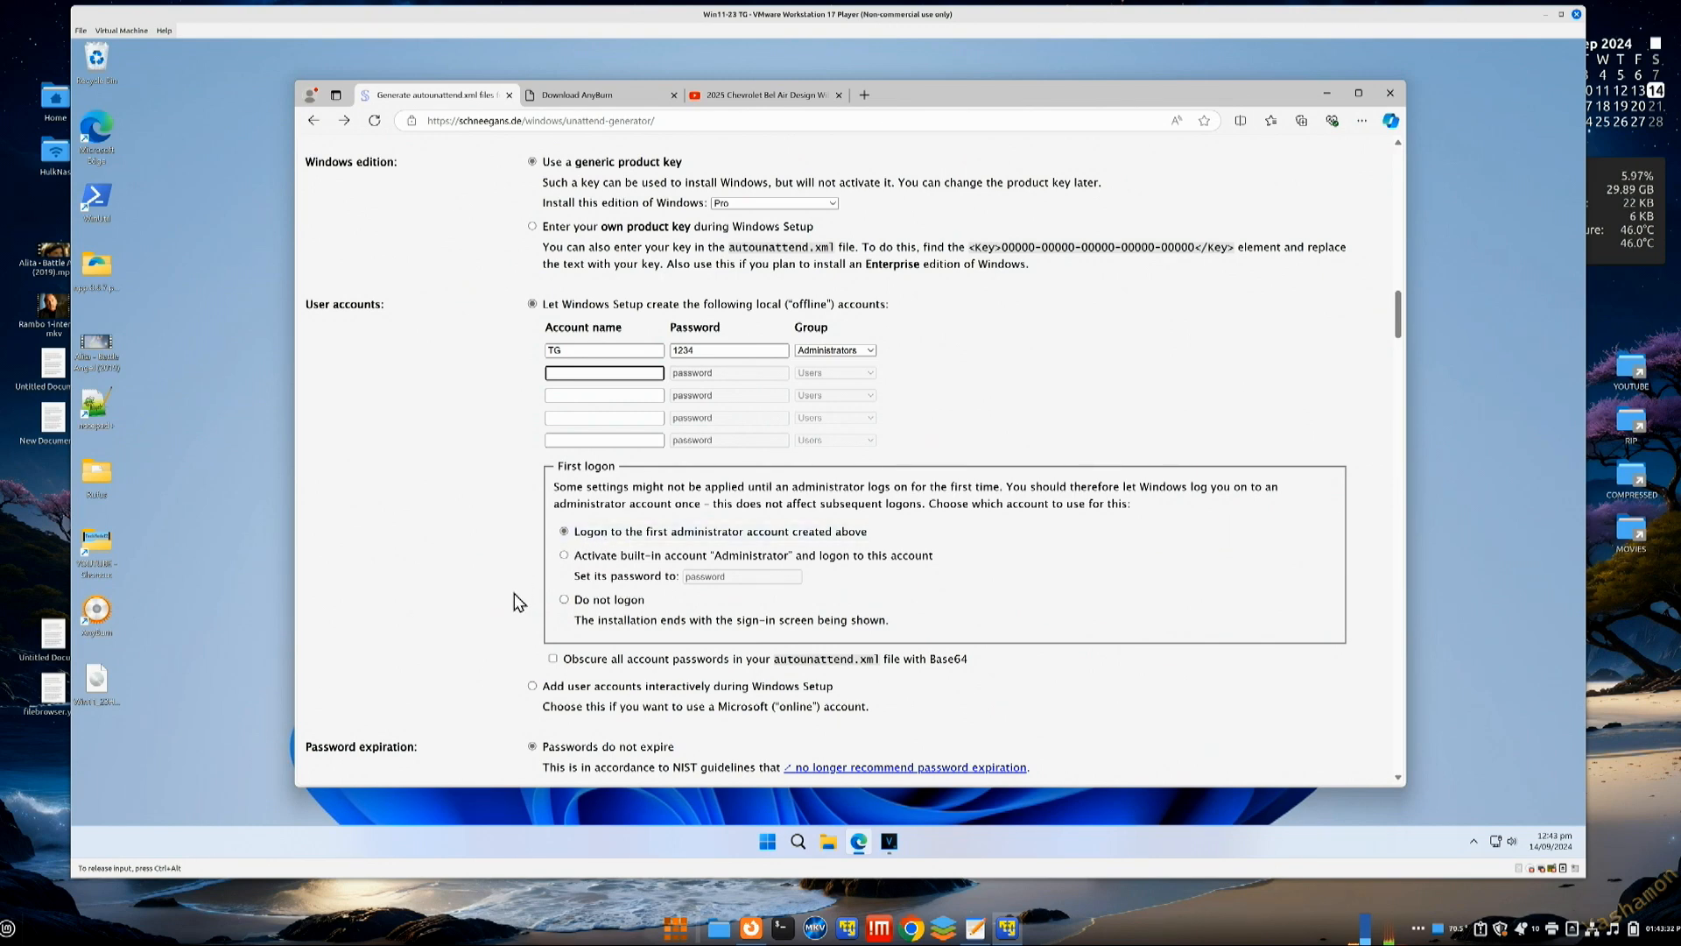
{"action": "scroll", "coordinate": [513, 592], "scroll_direction": "down", "scroll_amount": 2}
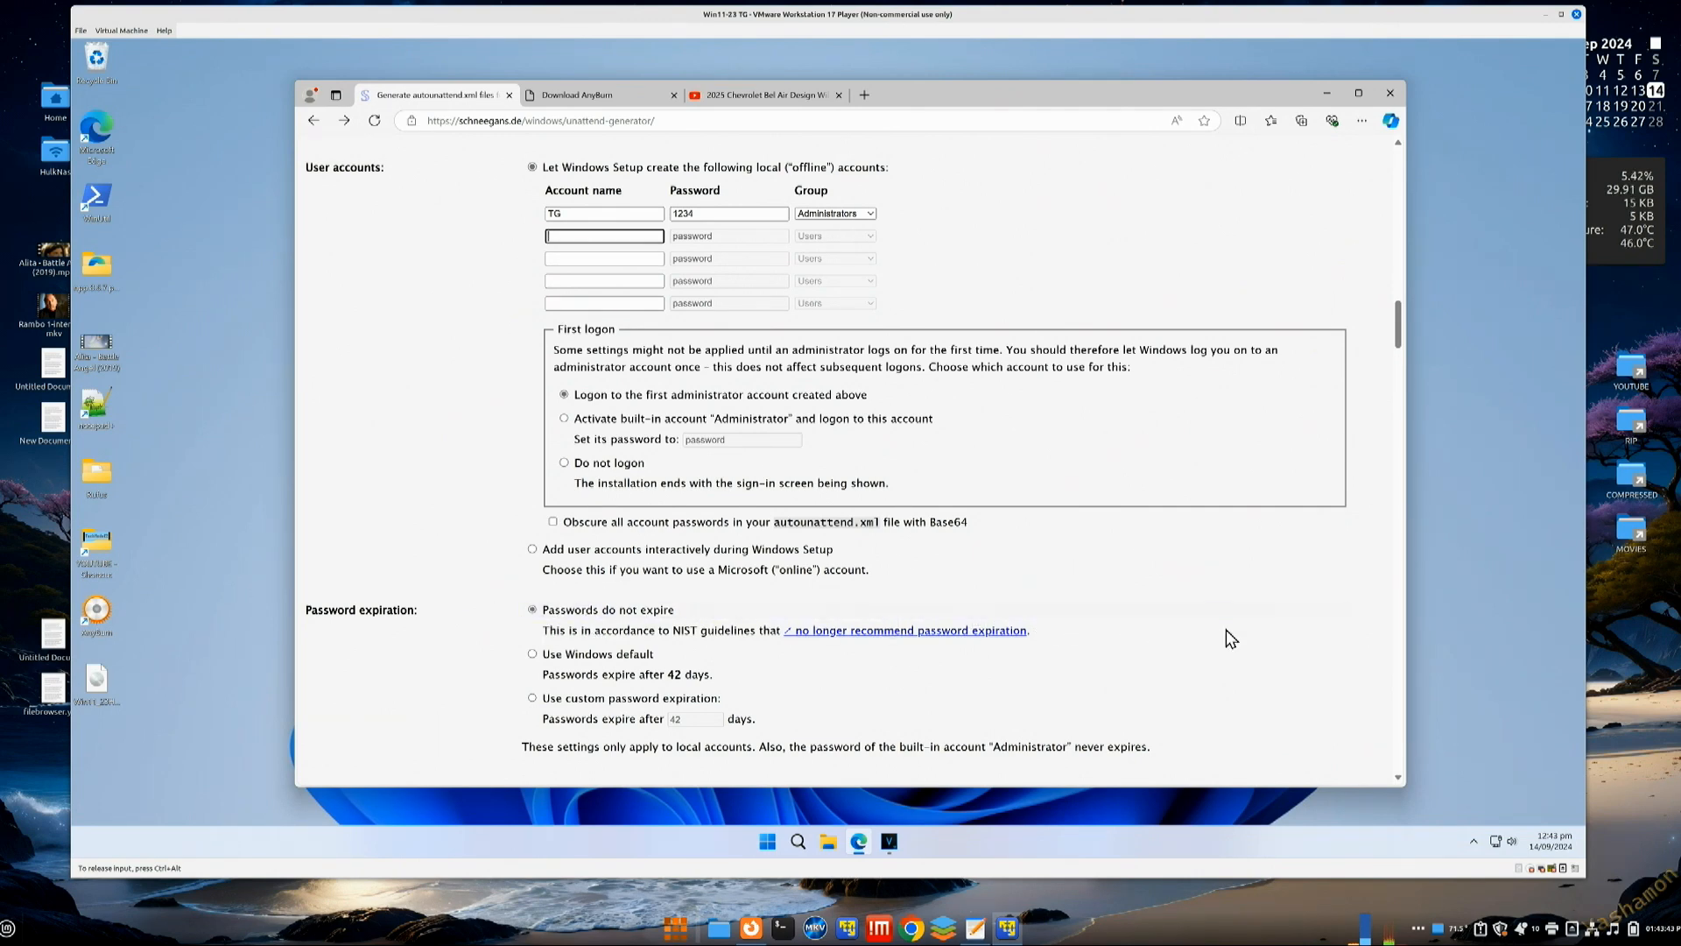
Step: Under Windows Explorer tweaks, tick Disable widgets and Hide Edge First Run Experience
{"action": "scroll", "coordinate": [1226, 630], "scroll_direction": "down", "scroll_amount": 3}
{"action": "scroll", "coordinate": [1226, 629], "scroll_direction": "down", "scroll_amount": 2}
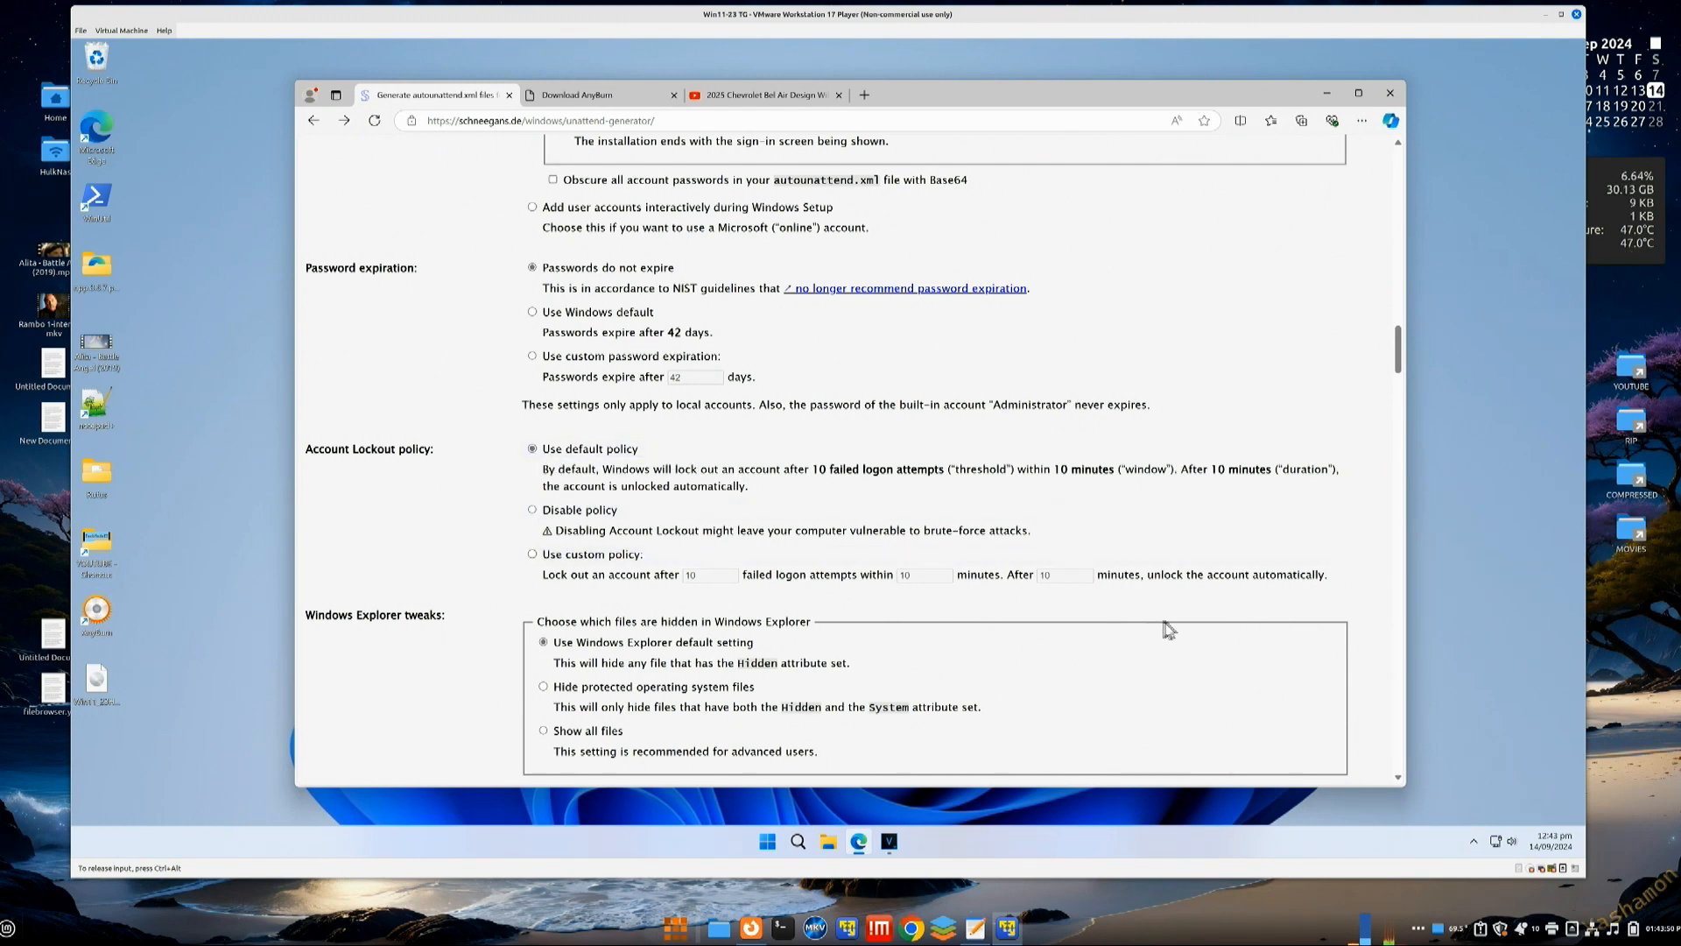
{"action": "scroll", "coordinate": [517, 591], "scroll_direction": "down", "scroll_amount": 2}
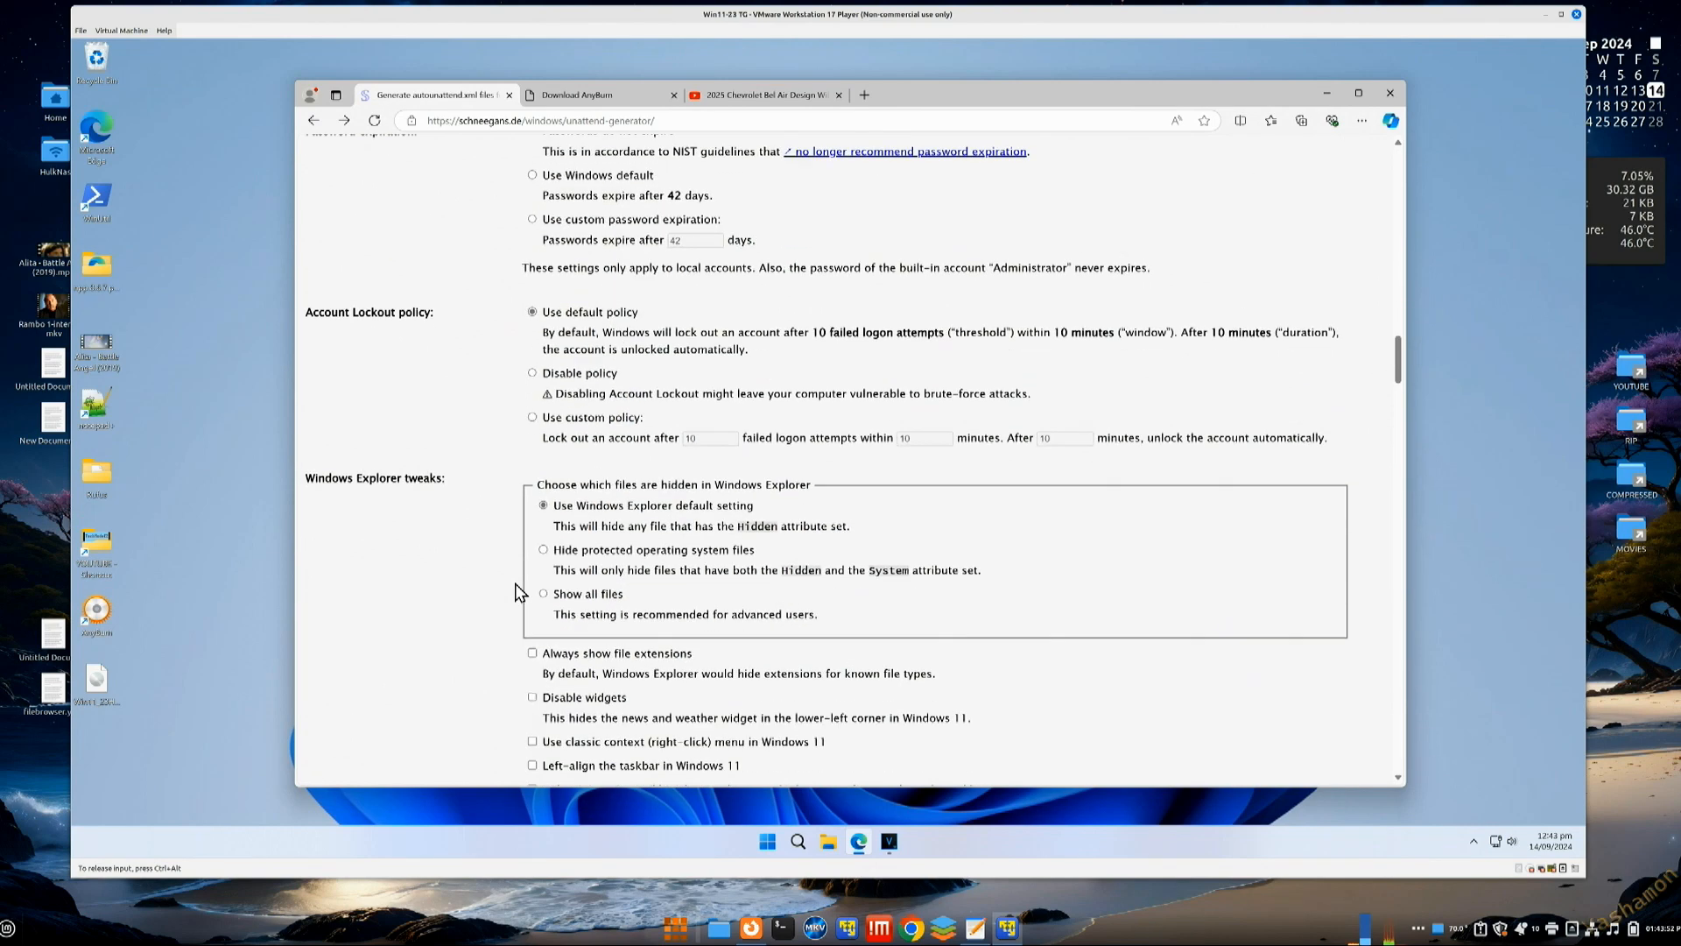
{"action": "scroll", "coordinate": [515, 592], "scroll_direction": "down", "scroll_amount": 1}
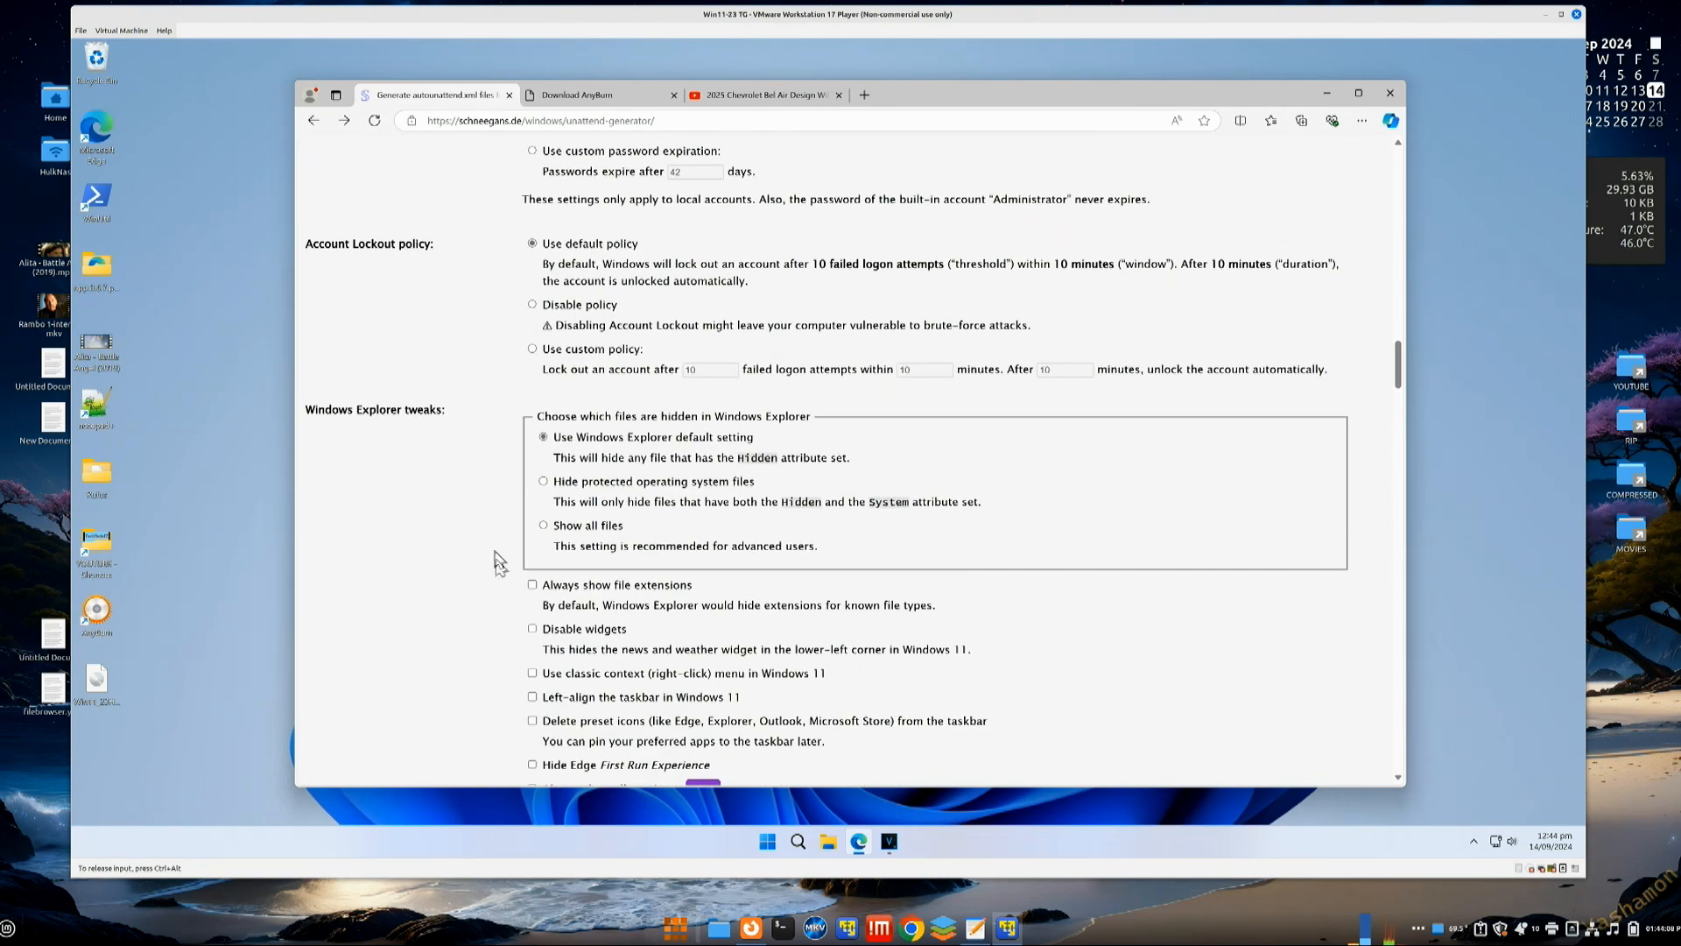
{"action": "scroll", "coordinate": [513, 613], "scroll_direction": "down", "scroll_amount": 1}
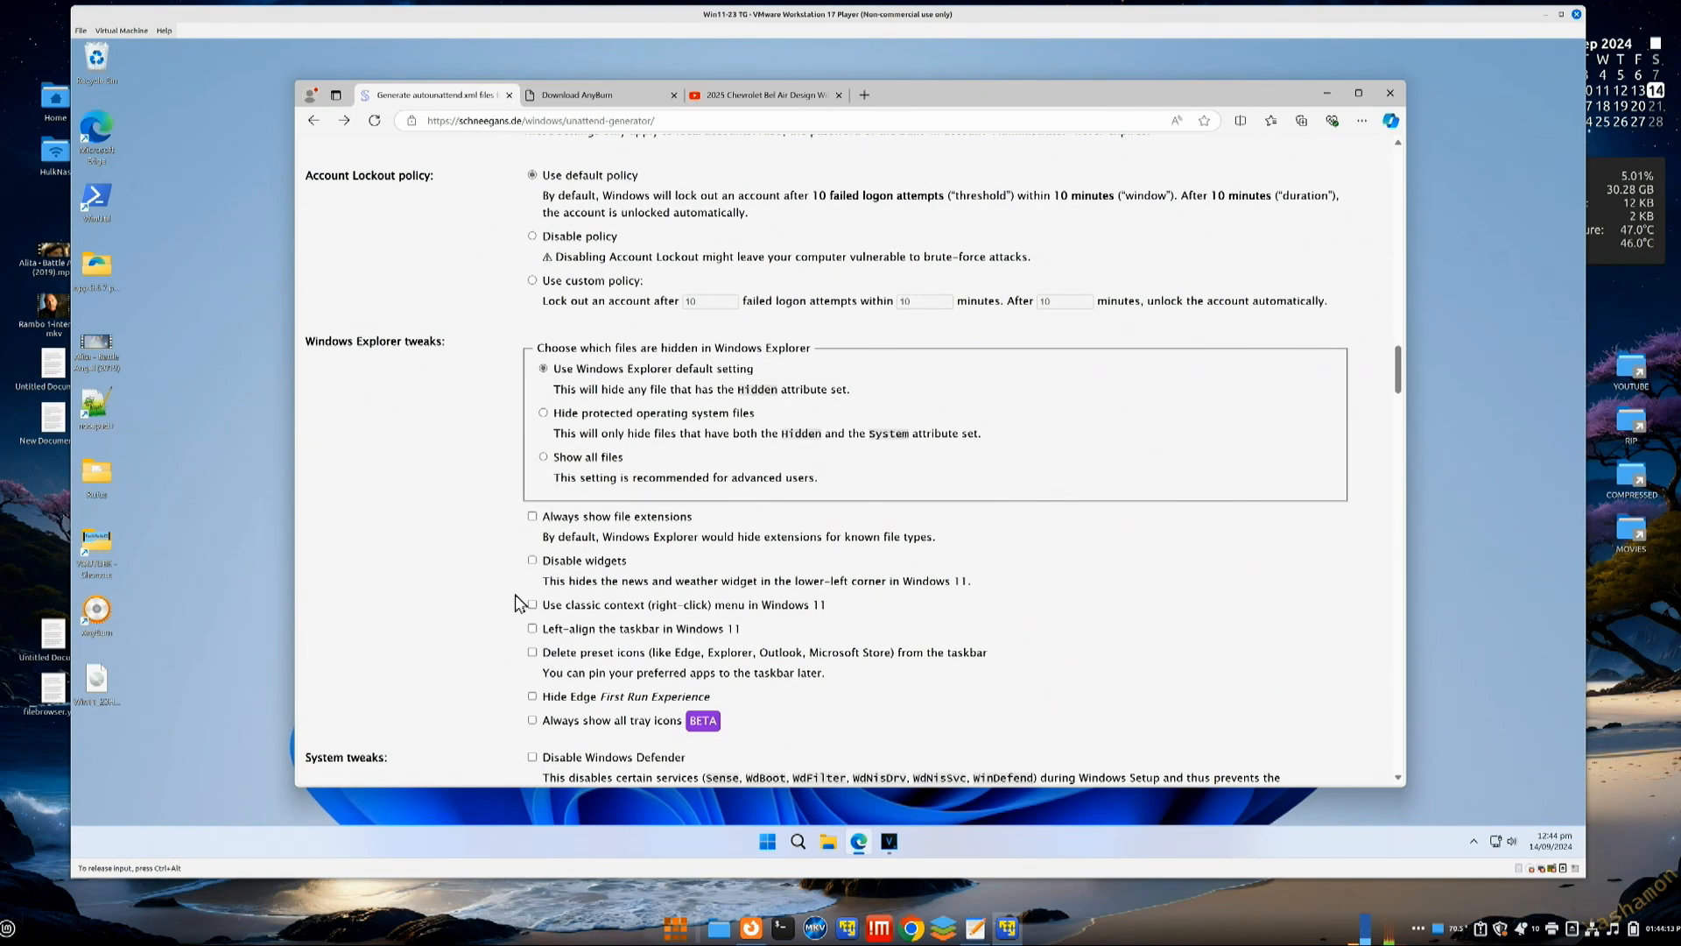
{"action": "left_click", "coordinate": [531, 574]}
{"action": "left_click", "coordinate": [533, 698]}
{"action": "scroll", "coordinate": [445, 699], "scroll_direction": "down", "scroll_amount": 2}
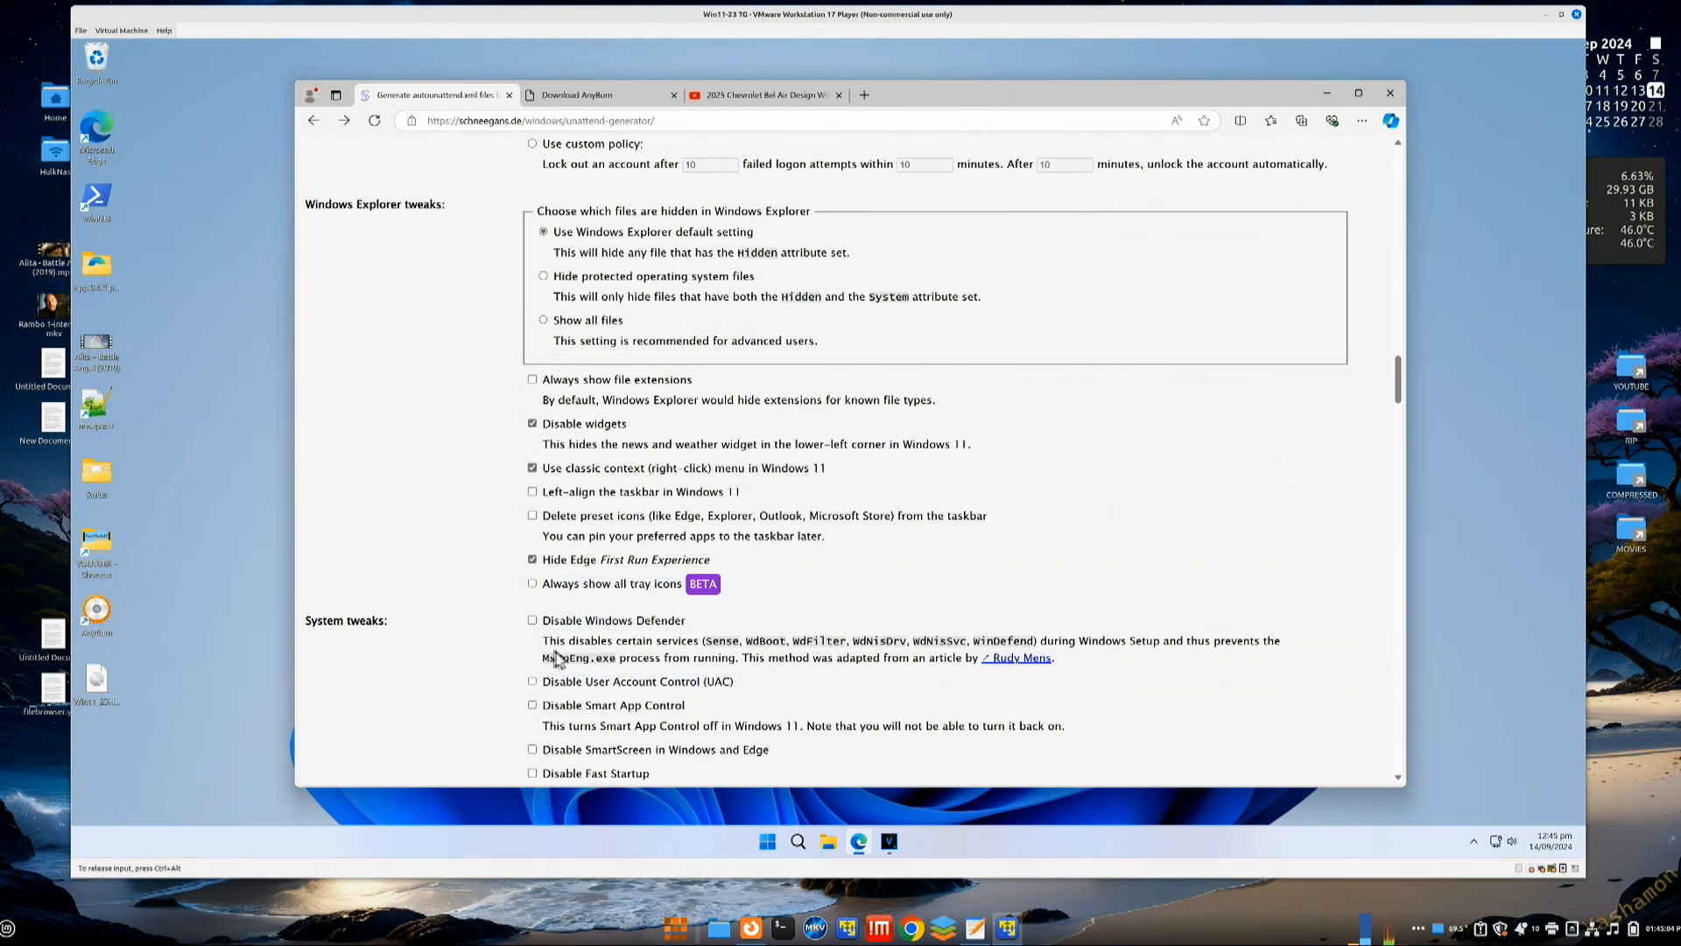
Step: Under System tweaks, enable long paths, Remote Desktop services and preventing device encryption
{"action": "scroll", "coordinate": [506, 657], "scroll_direction": "down", "scroll_amount": 2}
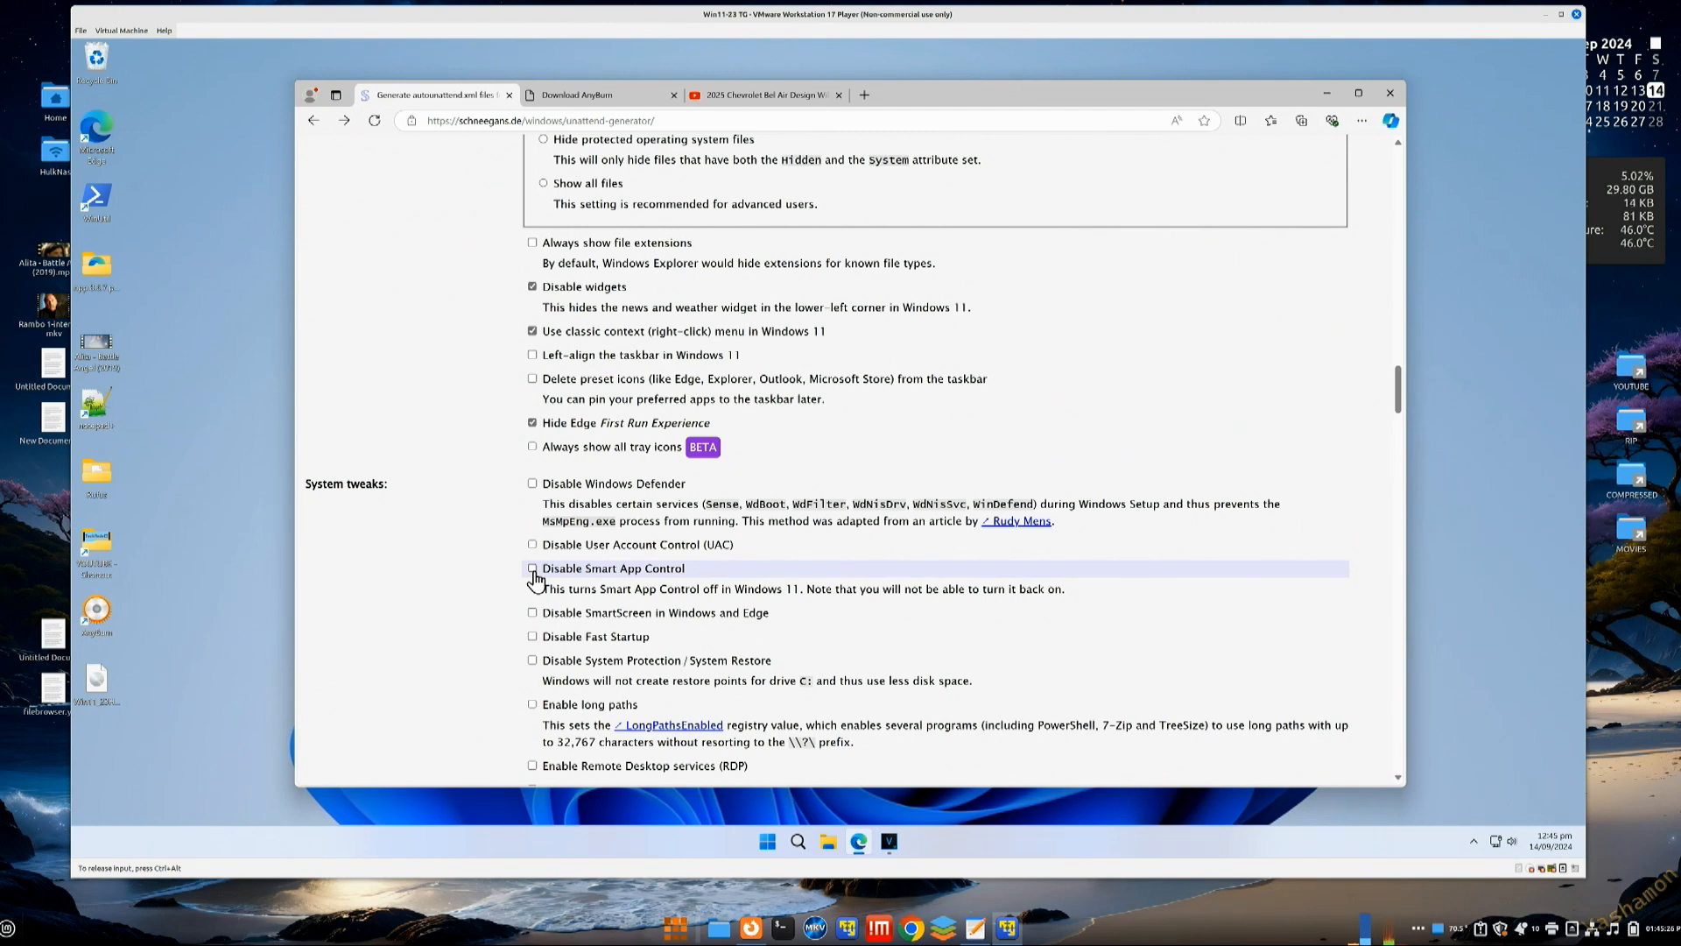
{"action": "left_click", "coordinate": [529, 705]}
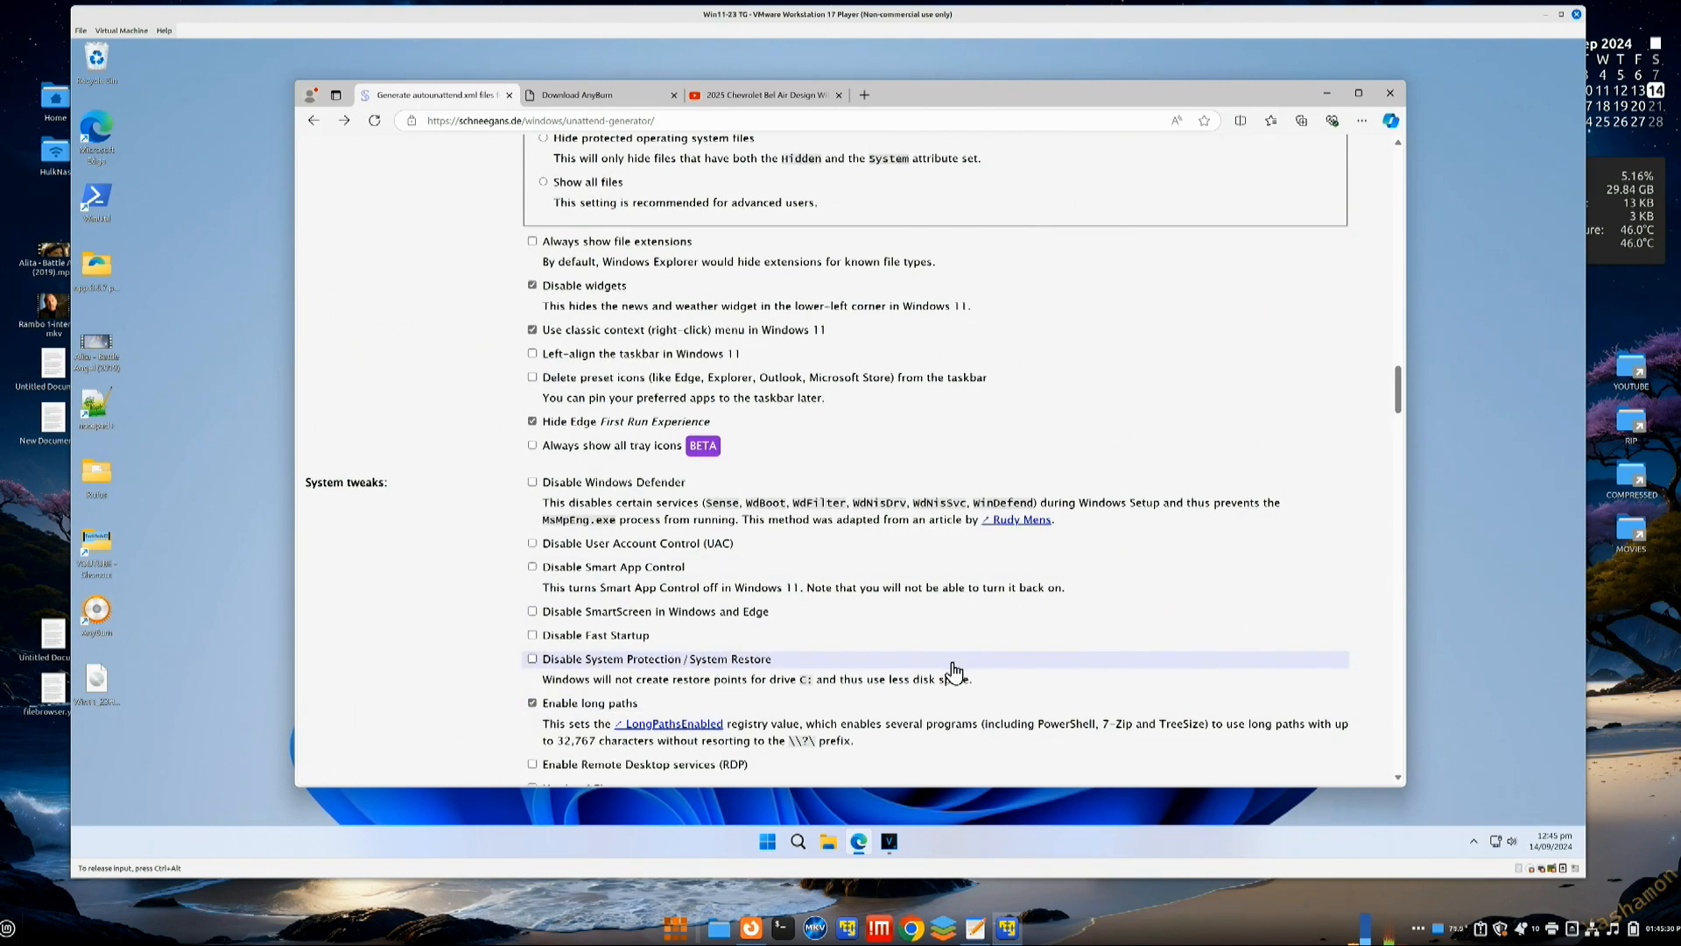
{"action": "scroll", "coordinate": [954, 671], "scroll_direction": "down", "scroll_amount": 2}
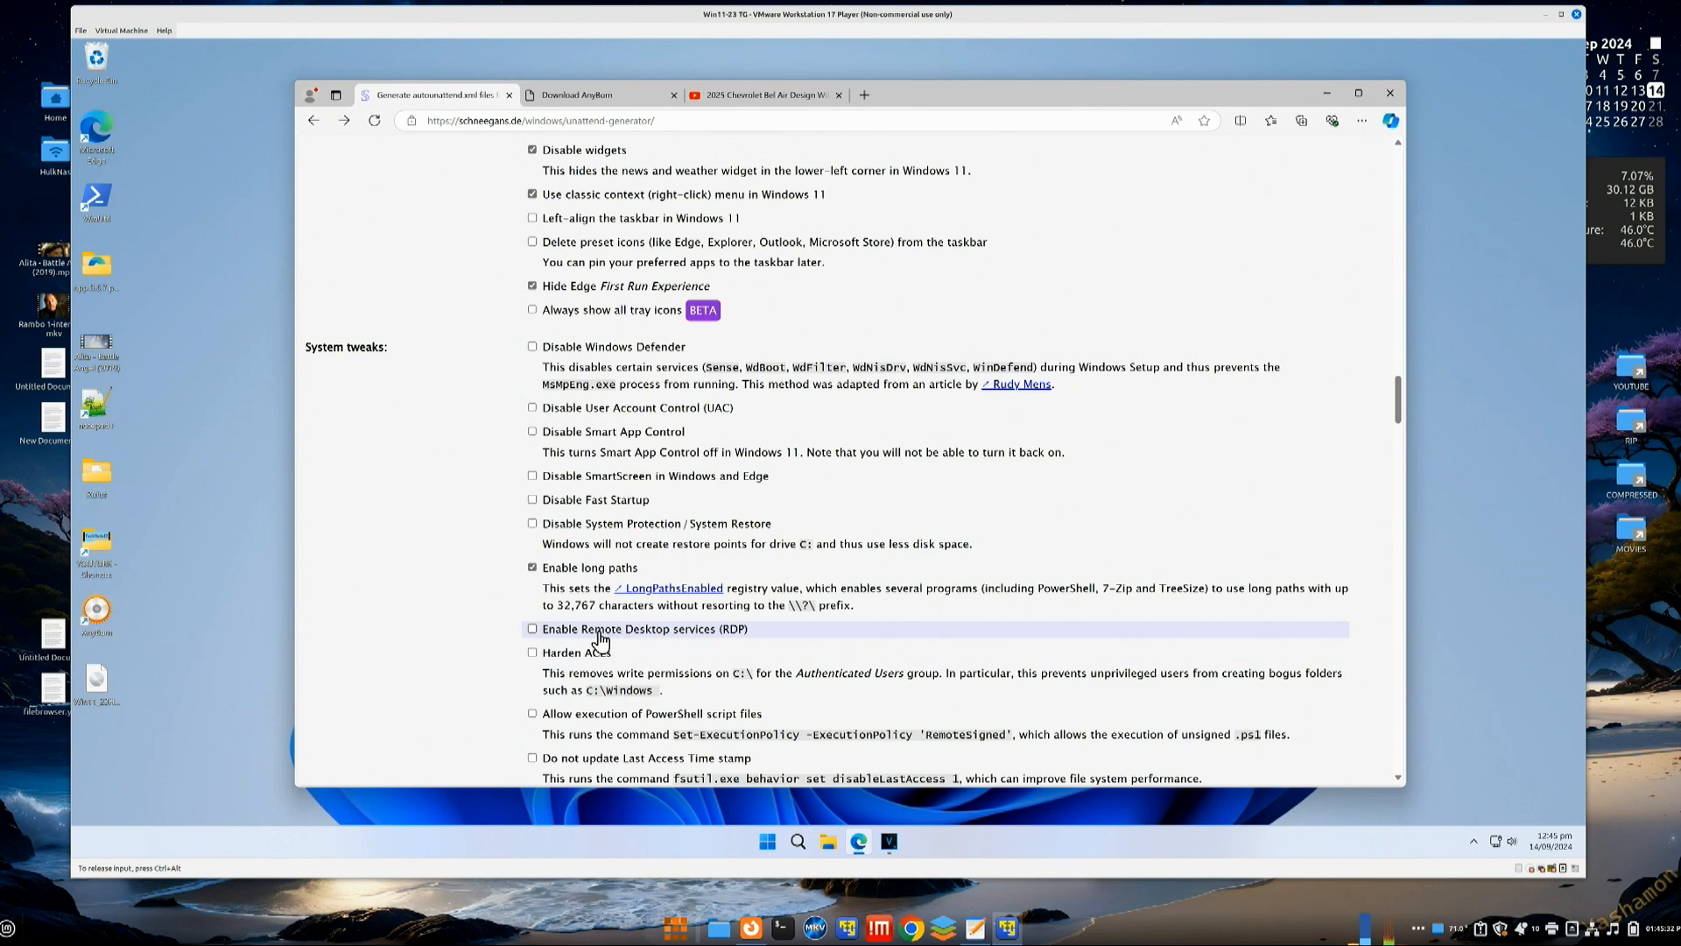
{"action": "left_click", "coordinate": [532, 628]}
{"action": "scroll", "coordinate": [954, 648], "scroll_direction": "down", "scroll_amount": 2}
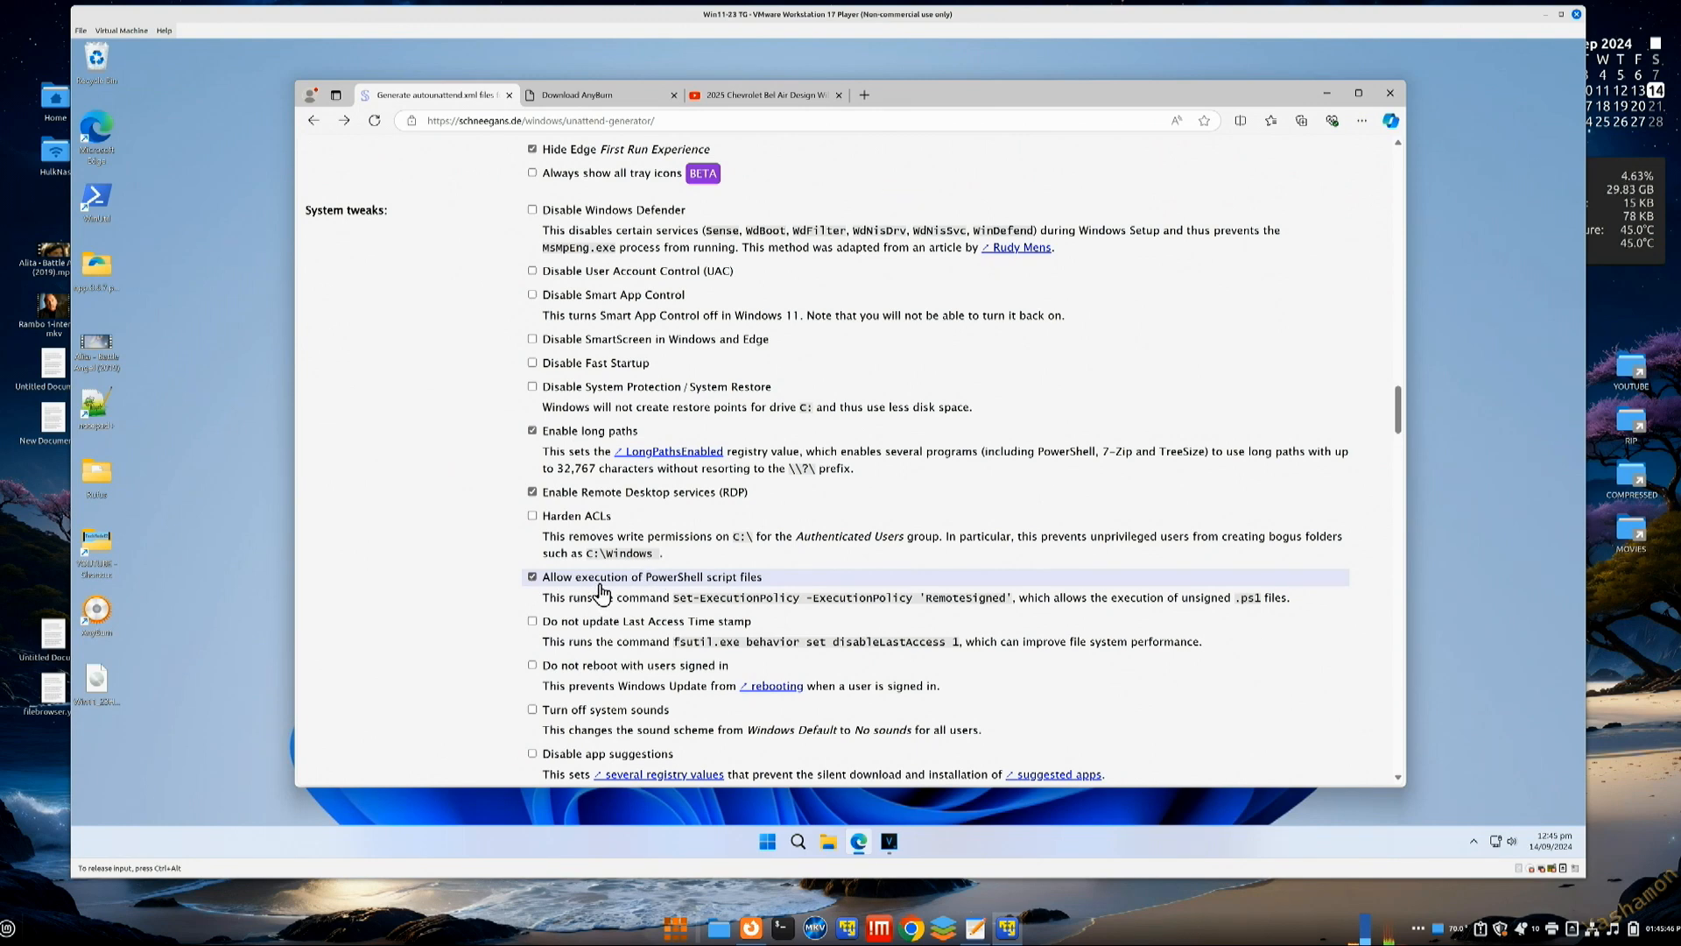
{"action": "scroll", "coordinate": [464, 615], "scroll_direction": "down", "scroll_amount": 1}
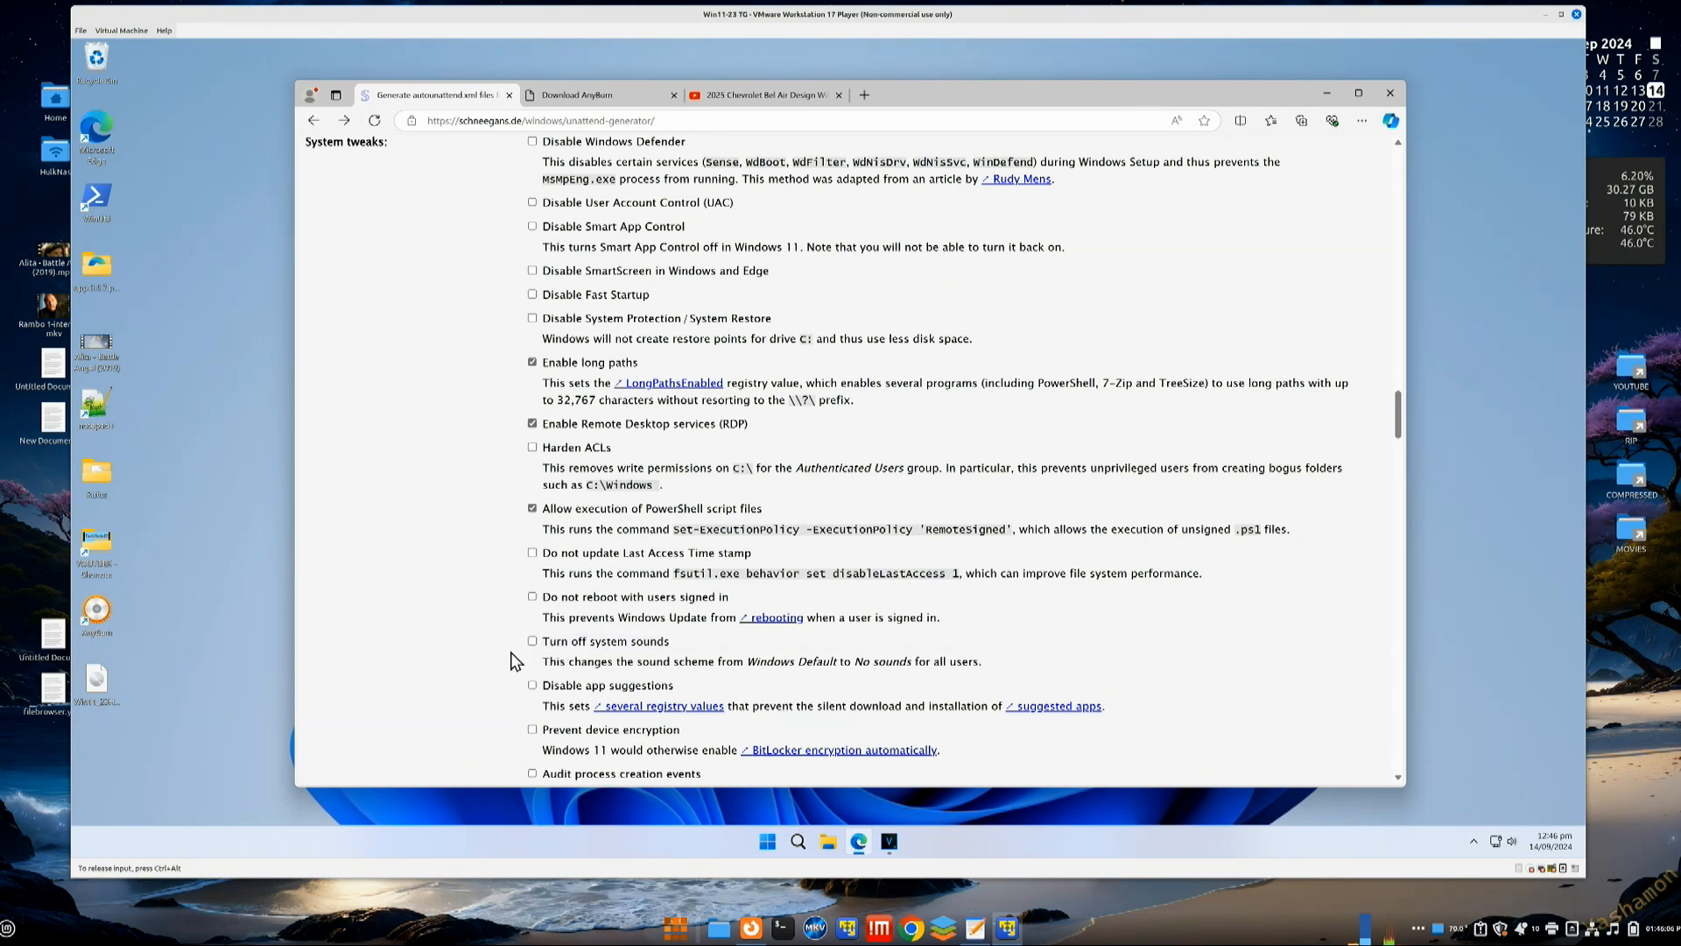
{"action": "scroll", "coordinate": [515, 661], "scroll_direction": "down", "scroll_amount": 2}
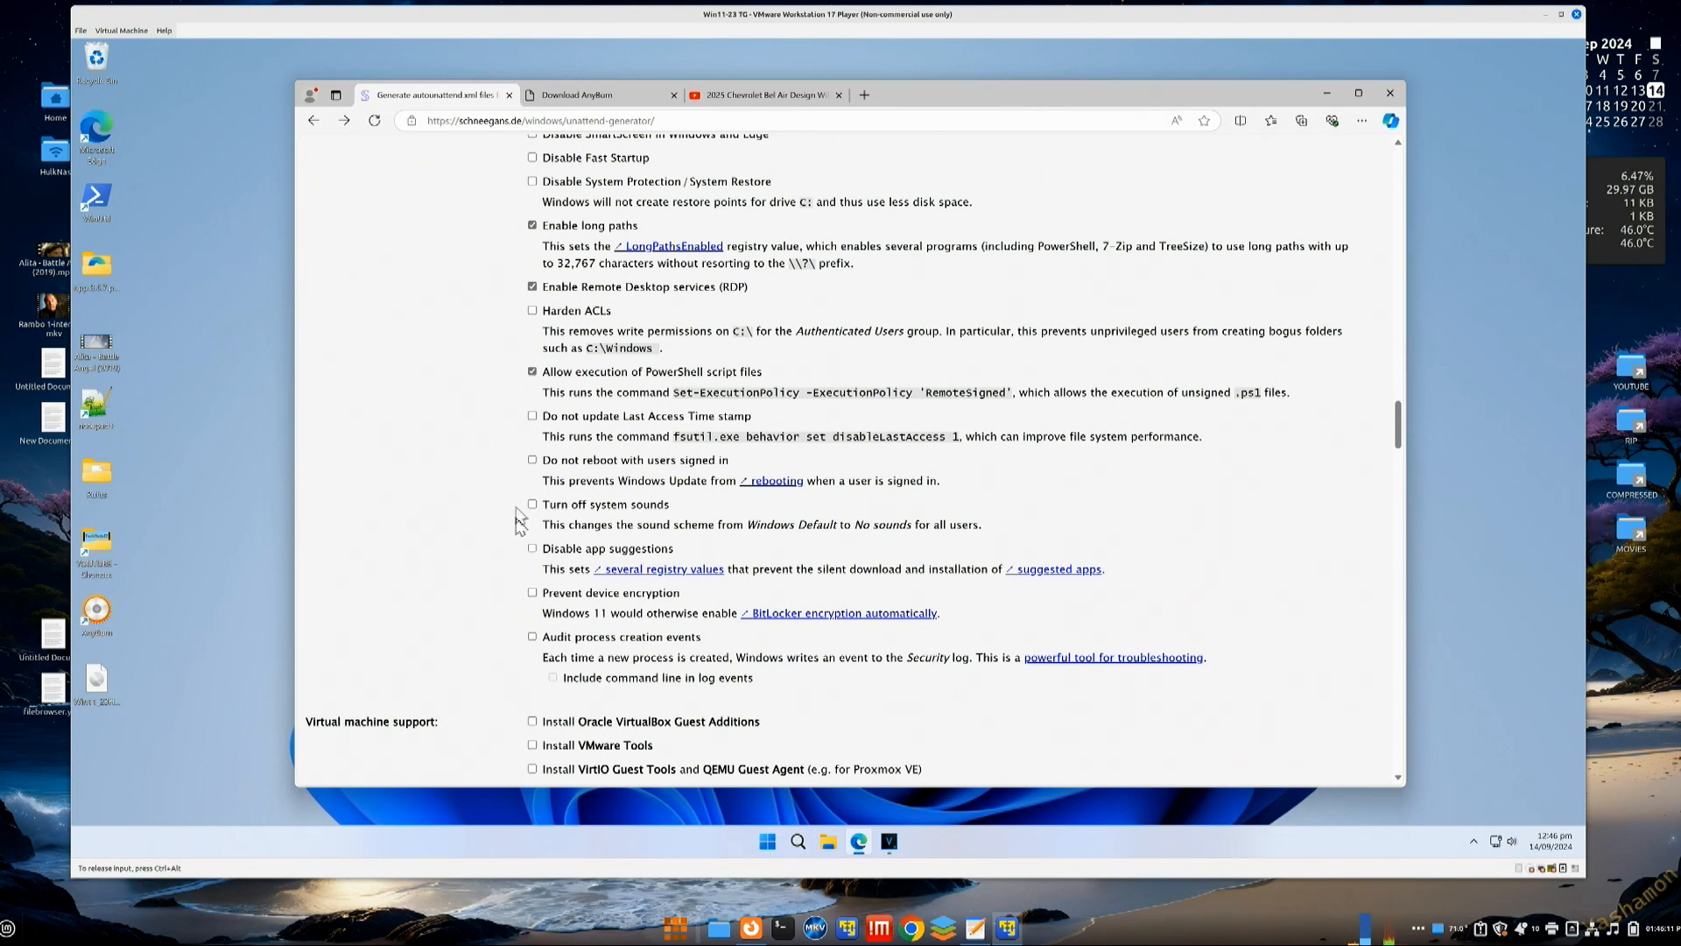
{"action": "left_click", "coordinate": [532, 595]}
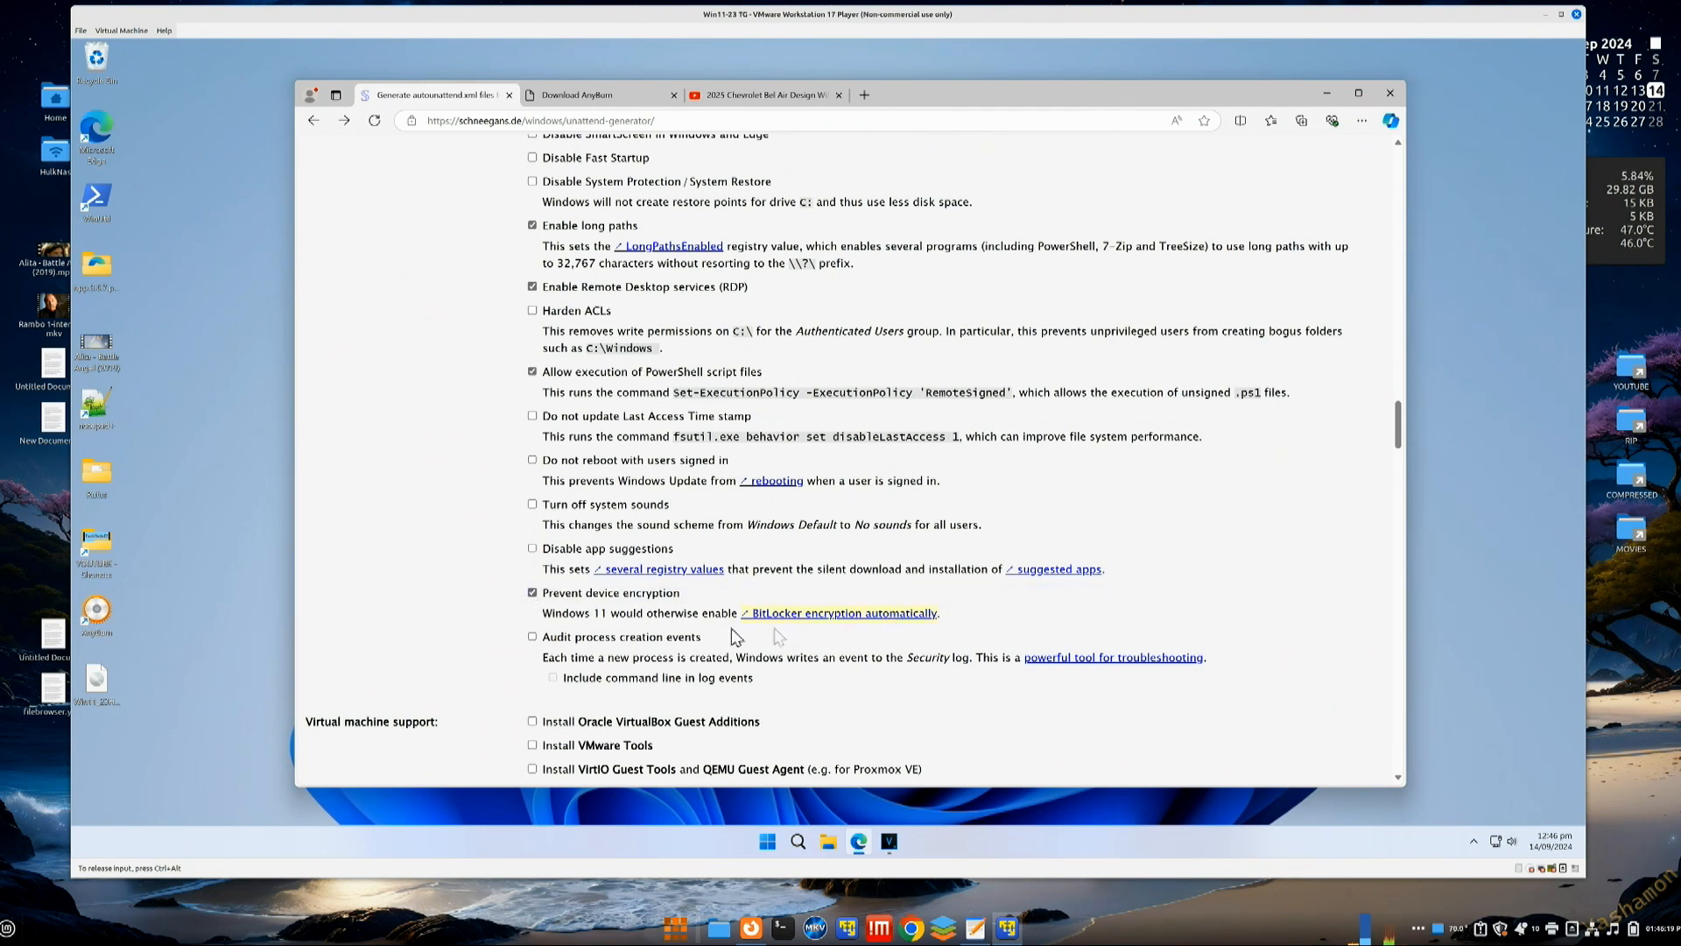
{"action": "scroll", "coordinate": [528, 632], "scroll_direction": "down", "scroll_amount": 2}
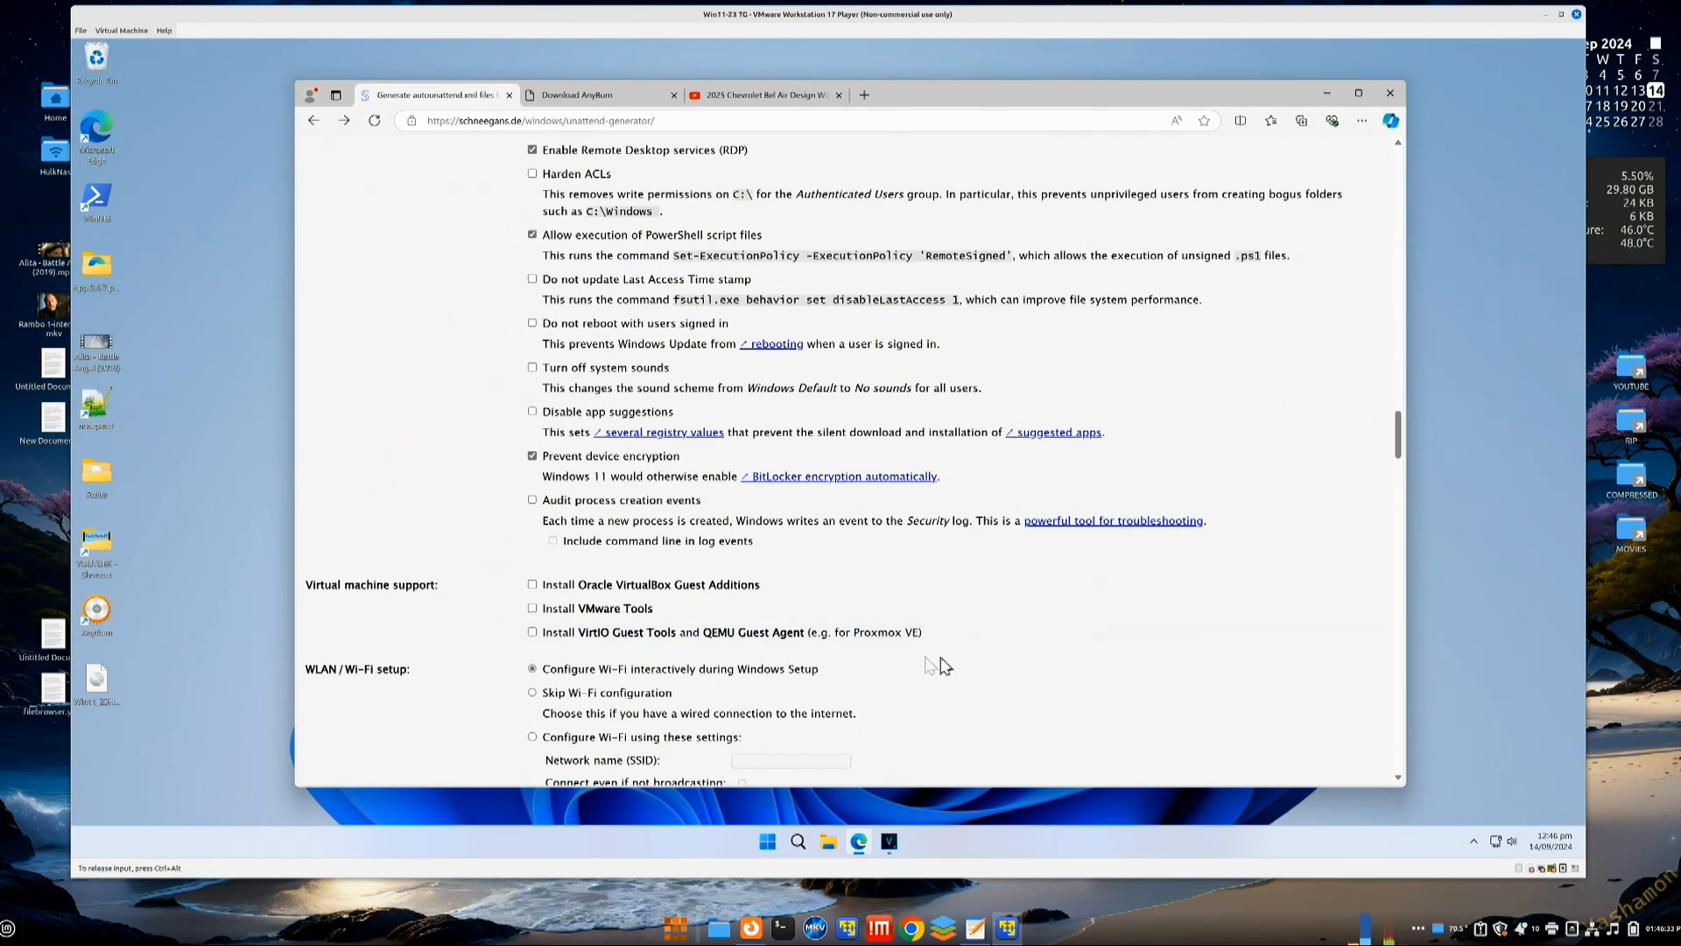
Step: Skip Wi-Fi setup and keep custom lock keys: Caps Lock off, Num Lock on, Scroll Lock off
{"action": "scroll", "coordinate": [1013, 665], "scroll_direction": "down", "scroll_amount": 2}
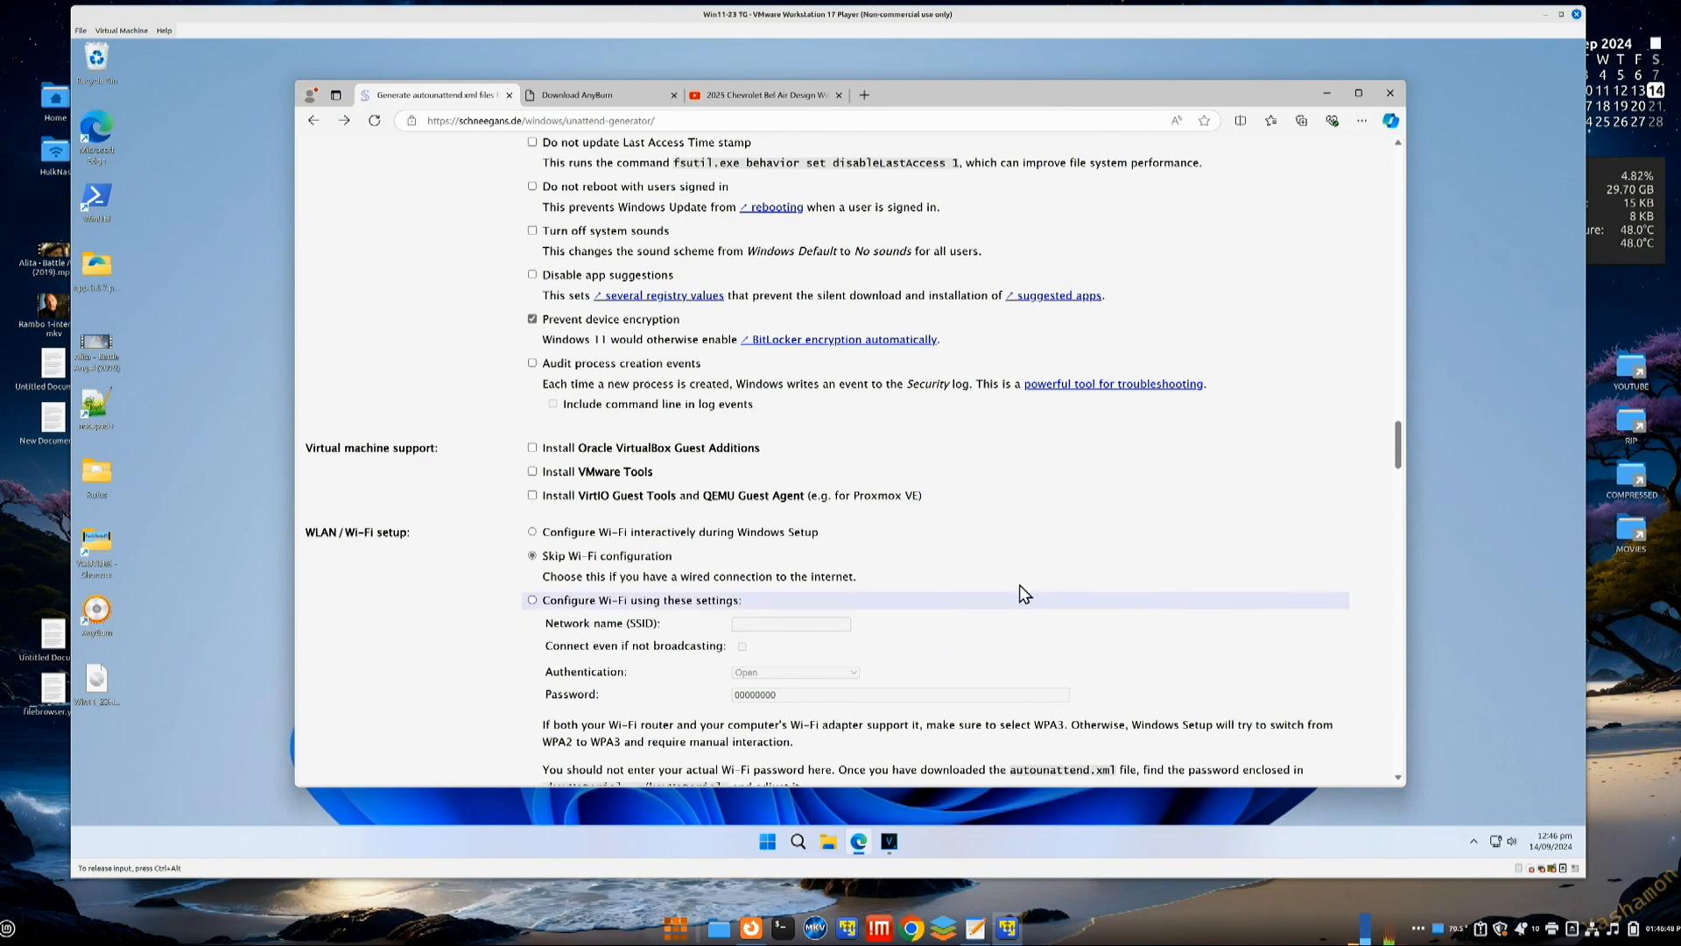
{"action": "scroll", "coordinate": [1117, 549], "scroll_direction": "down", "scroll_amount": 2}
{"action": "scroll", "coordinate": [1116, 549], "scroll_direction": "down", "scroll_amount": 2}
{"action": "scroll", "coordinate": [1116, 541], "scroll_direction": "down", "scroll_amount": 1}
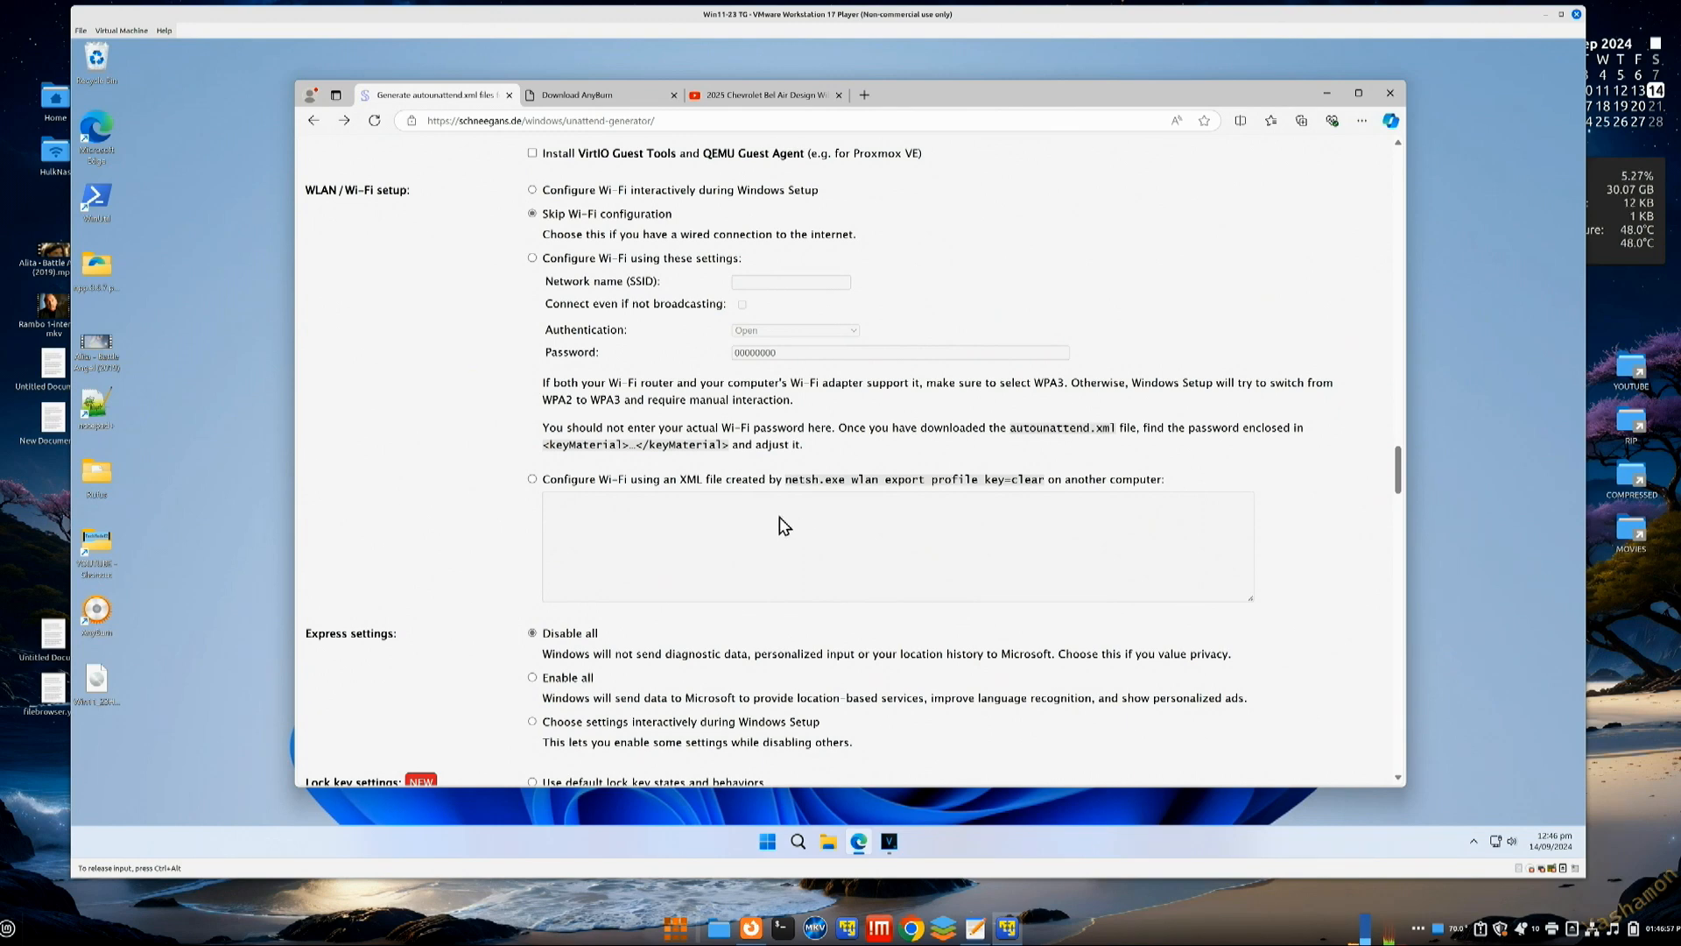
{"action": "scroll", "coordinate": [804, 521], "scroll_direction": "down", "scroll_amount": 2}
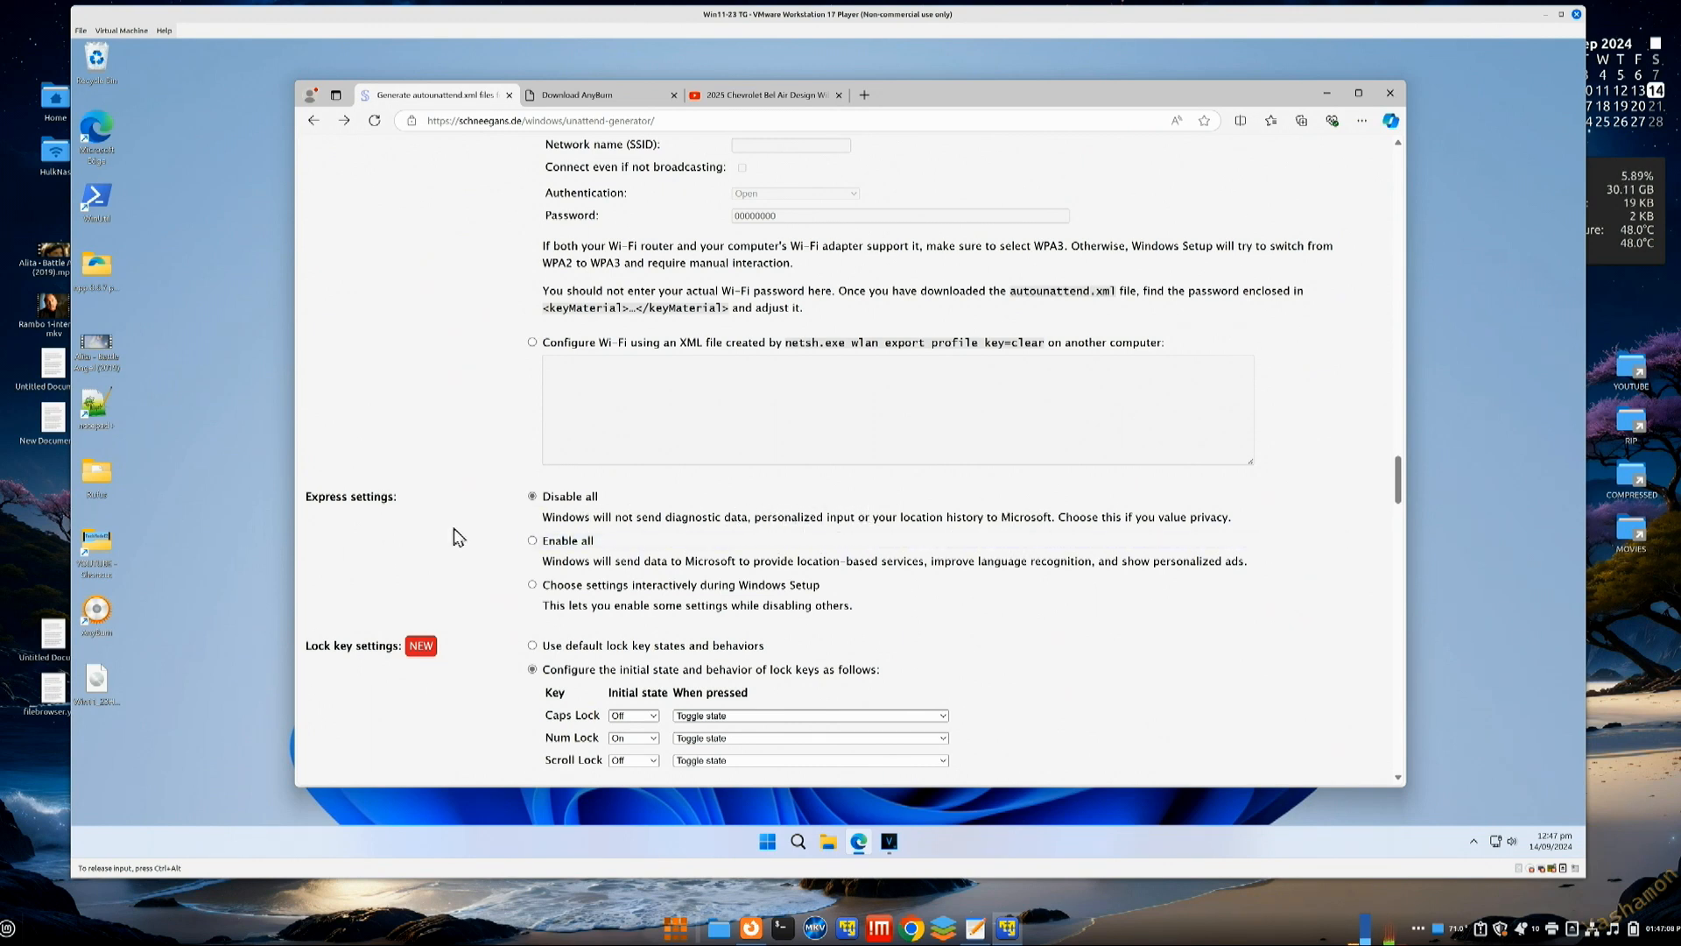
{"action": "scroll", "coordinate": [499, 619], "scroll_direction": "down", "scroll_amount": 2}
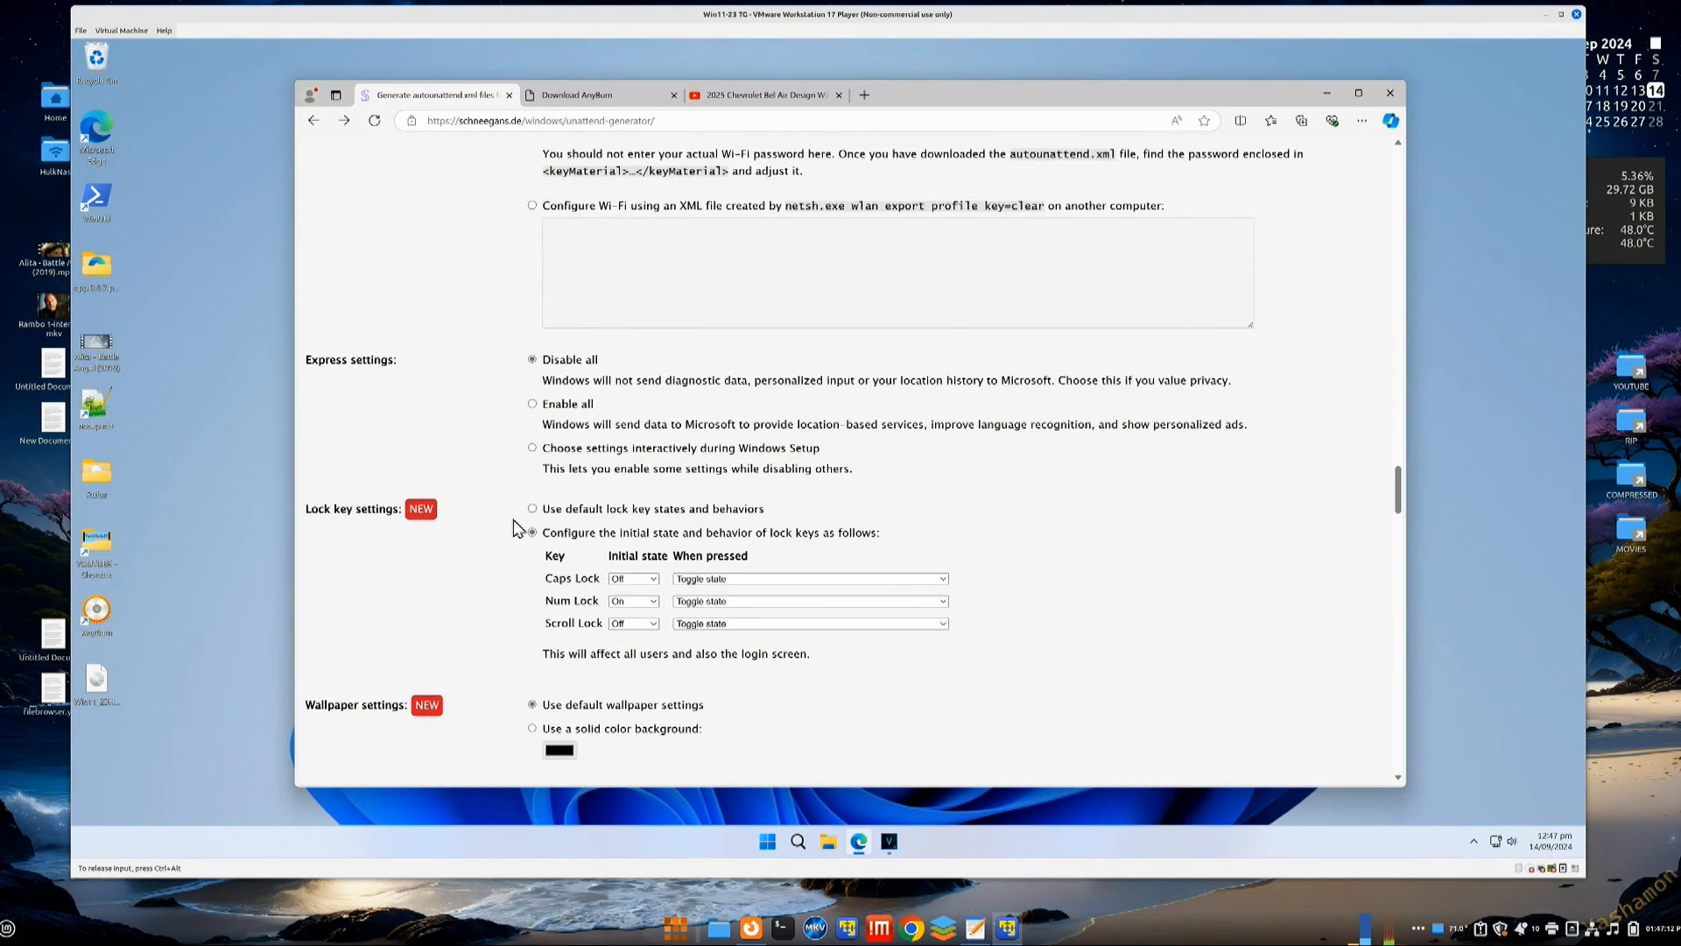
{"action": "left_click", "coordinate": [534, 511]}
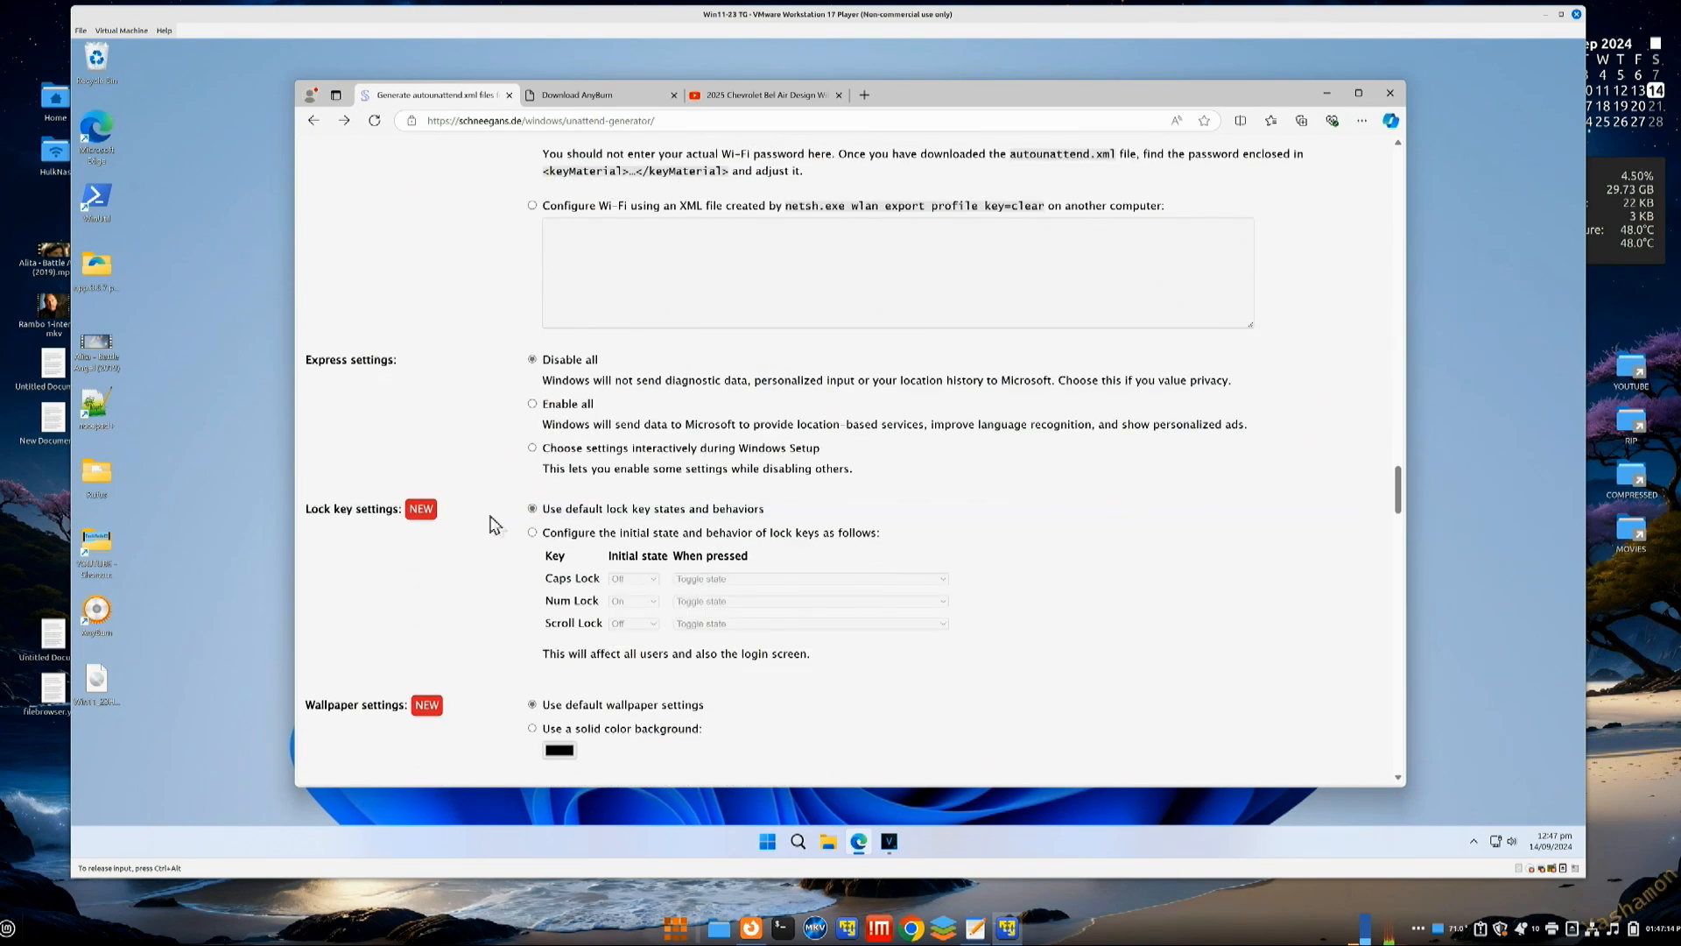
{"action": "left_click", "coordinate": [532, 535]}
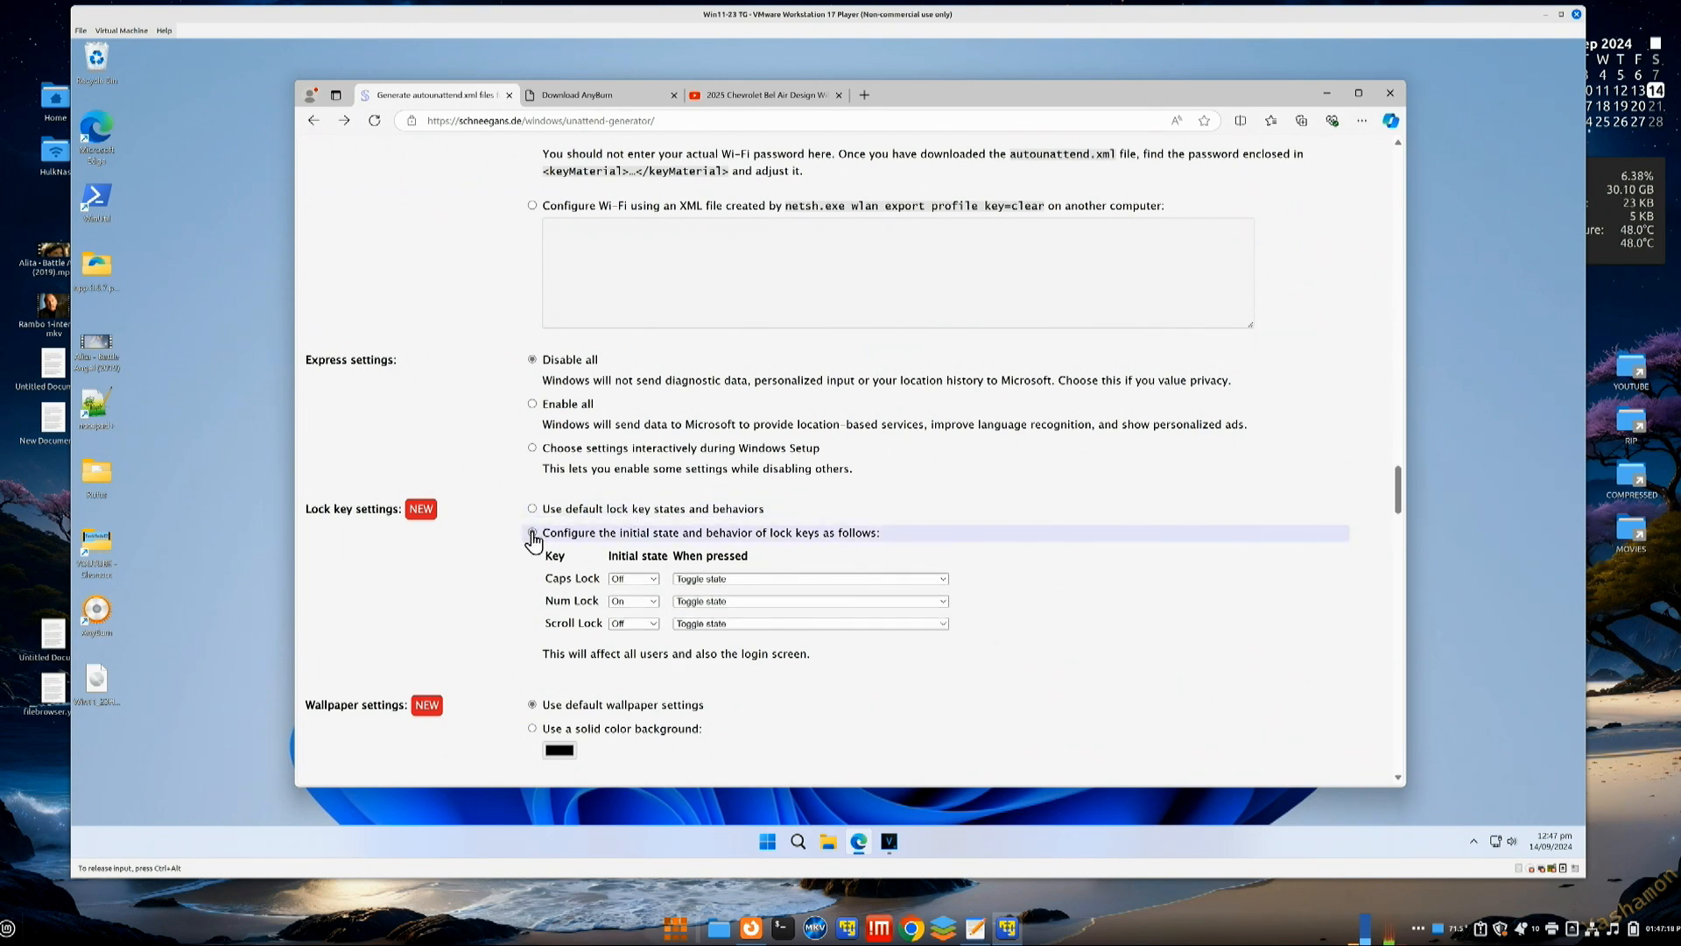
{"action": "left_click", "coordinate": [655, 605]}
{"action": "left_click", "coordinate": [655, 605]}
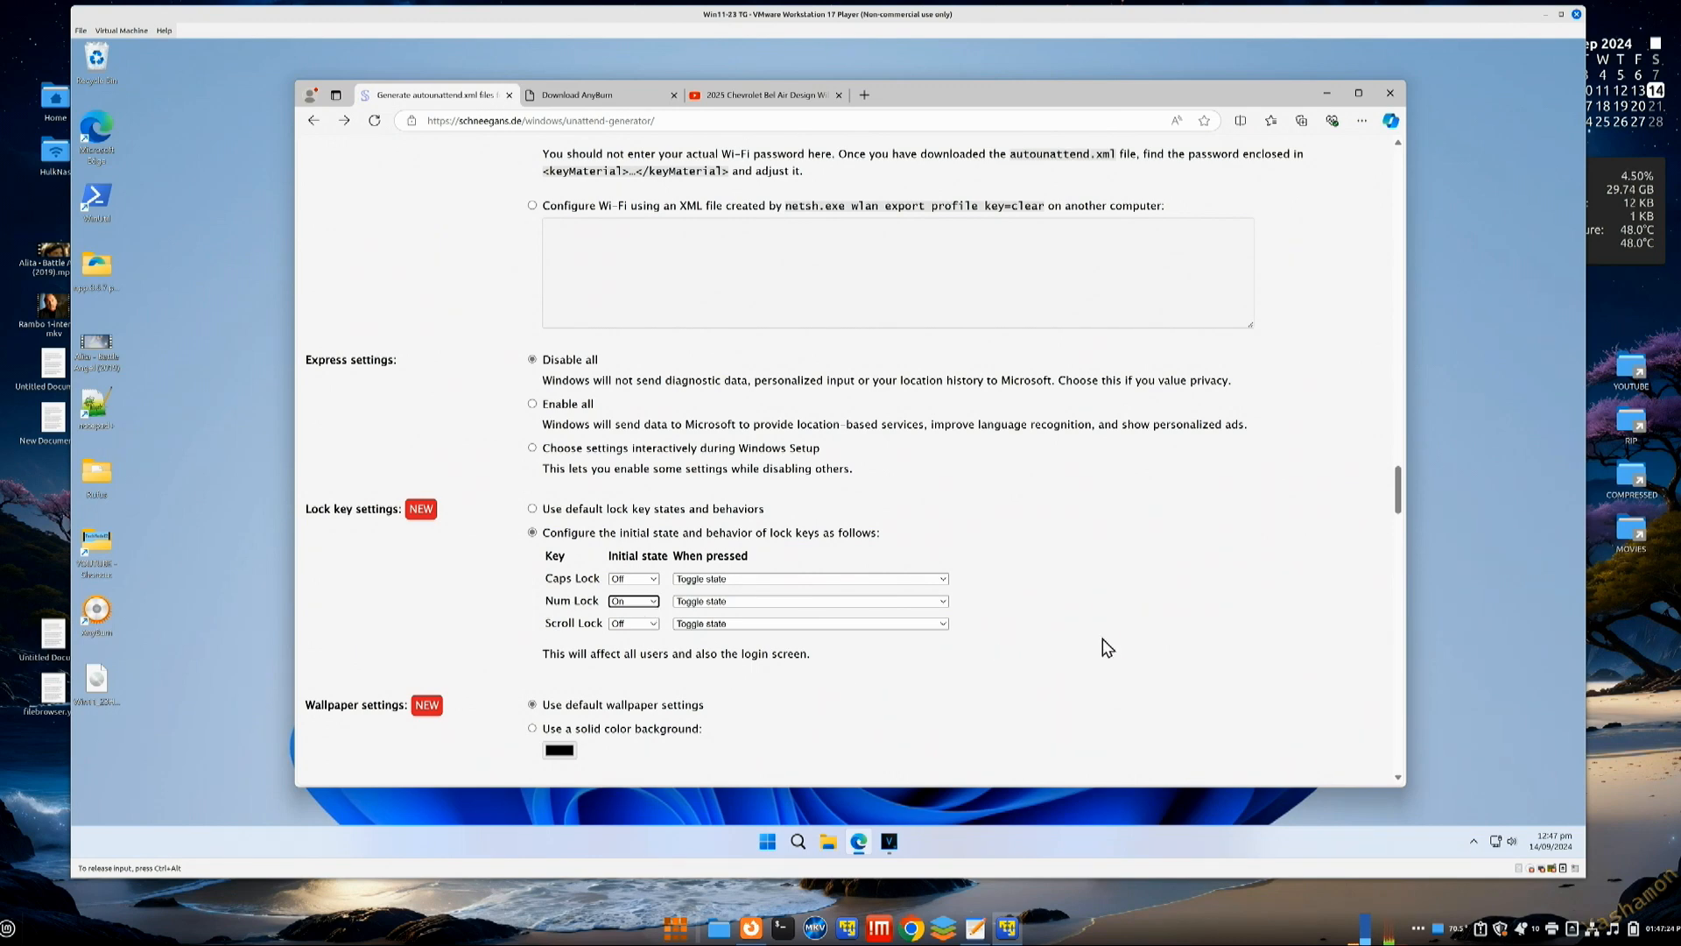
{"action": "scroll", "coordinate": [1102, 639], "scroll_direction": "down", "scroll_amount": 1}
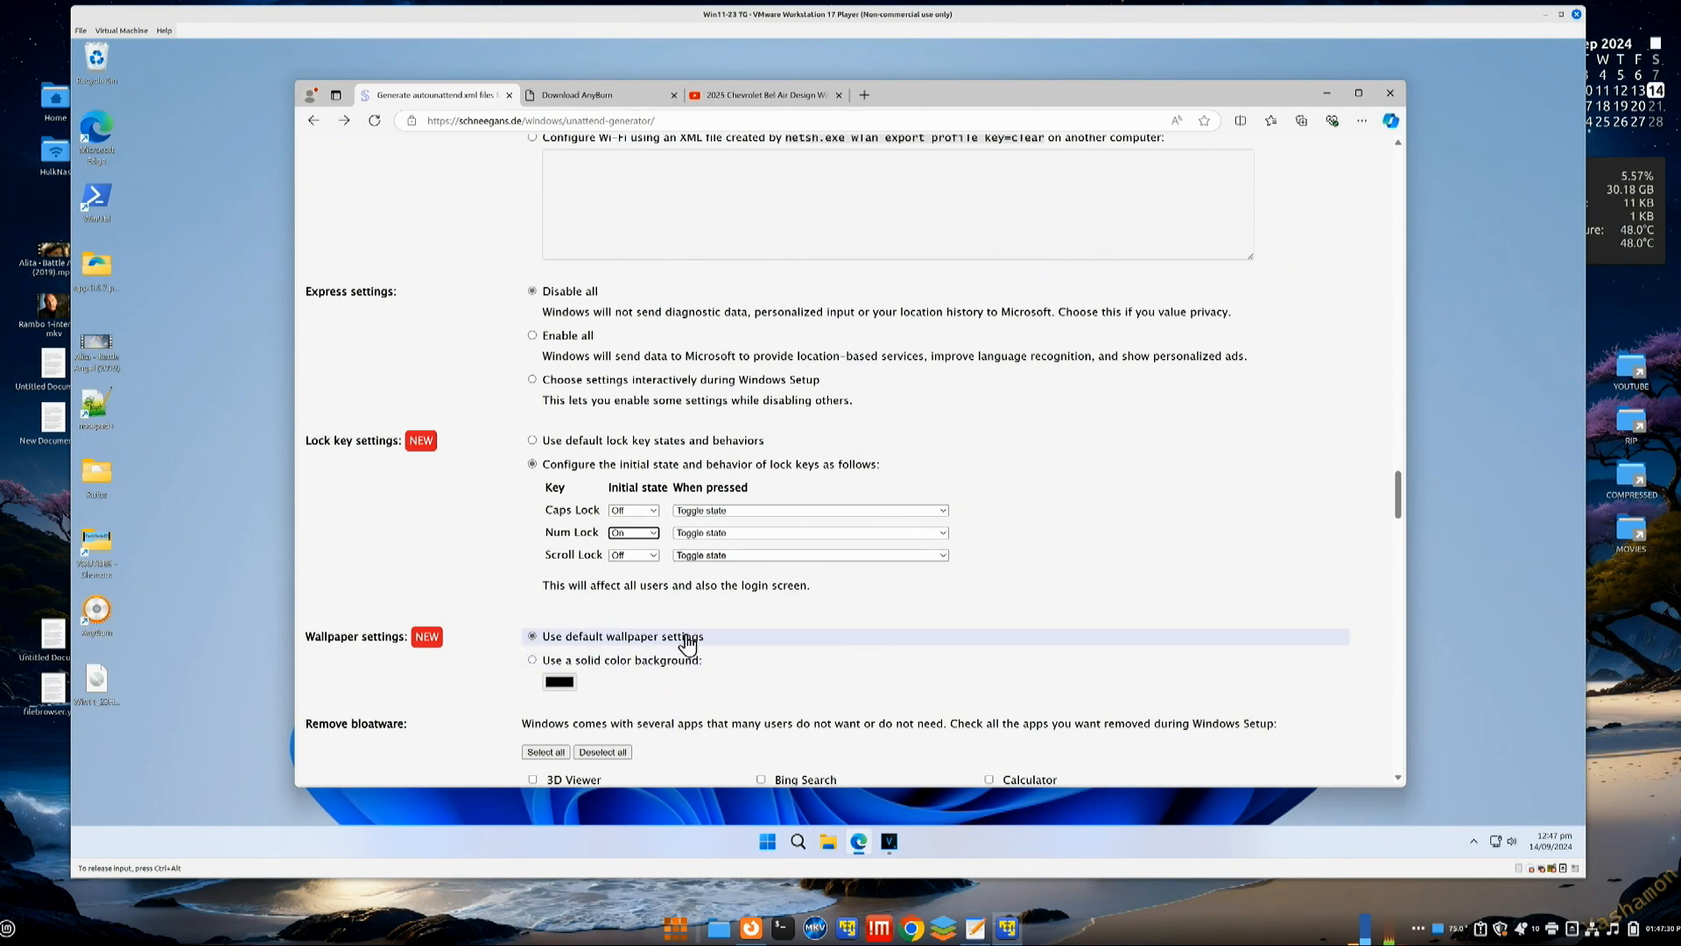
Step: Select all bloatware apps for removal, then untick Internet Explorer, Snipping Tool and WordPad
{"action": "scroll", "coordinate": [1077, 601], "scroll_direction": "down", "scroll_amount": 1}
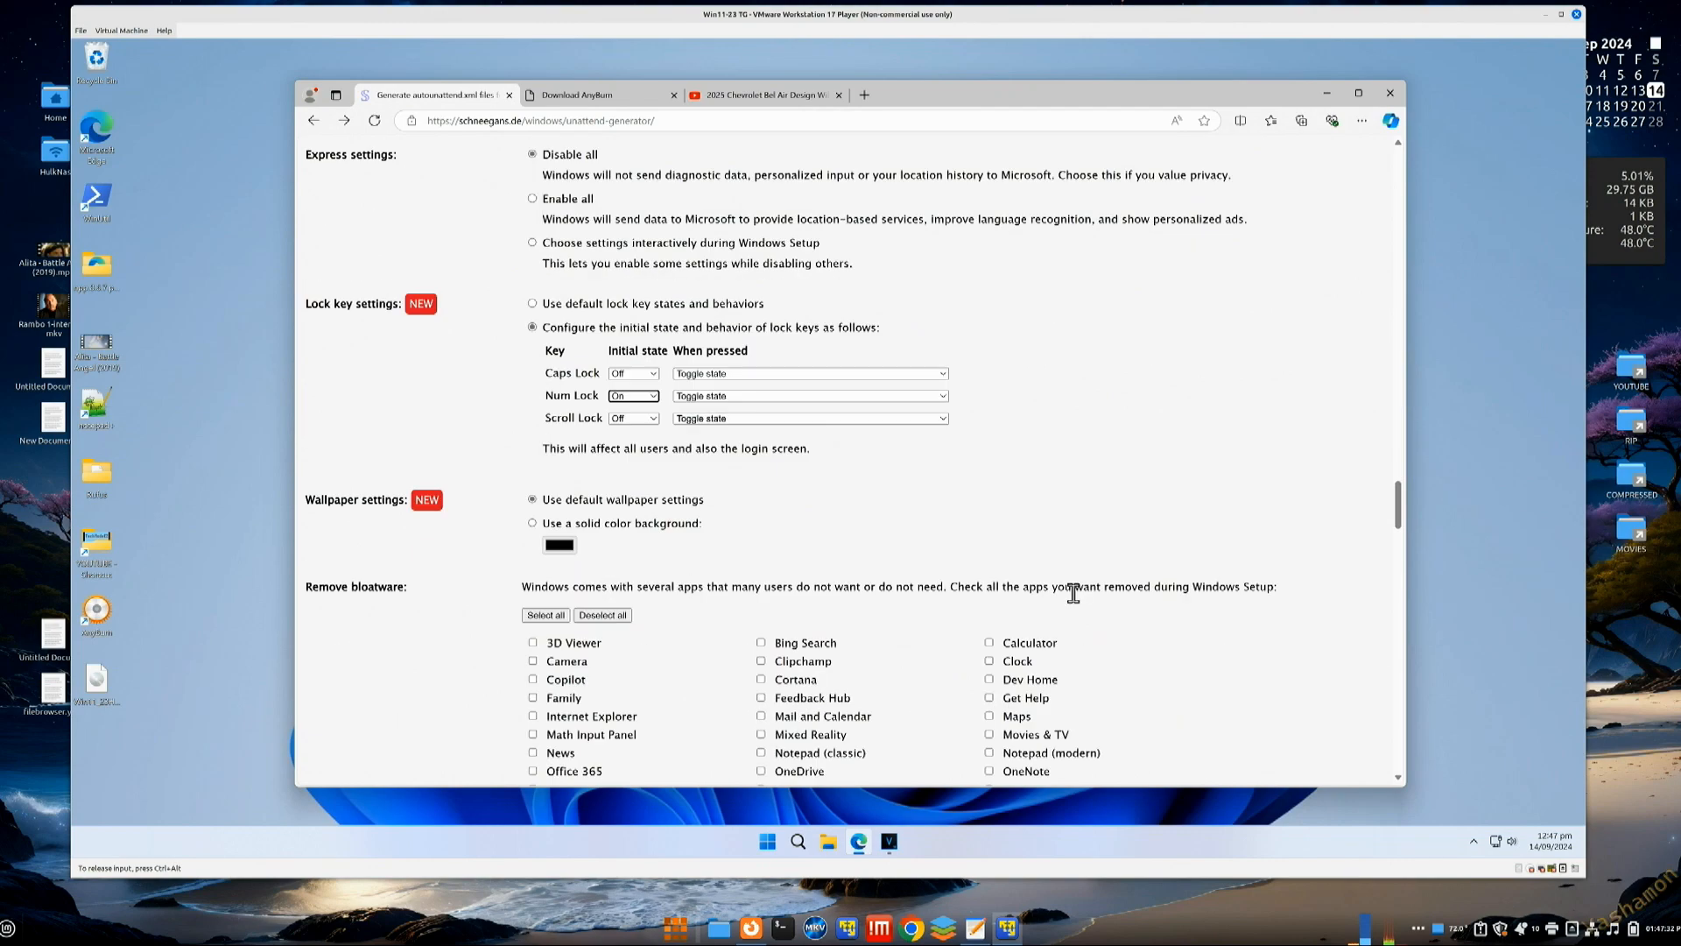
{"action": "scroll", "coordinate": [1099, 563], "scroll_direction": "down", "scroll_amount": 3}
{"action": "scroll", "coordinate": [1138, 525], "scroll_direction": "down", "scroll_amount": 2}
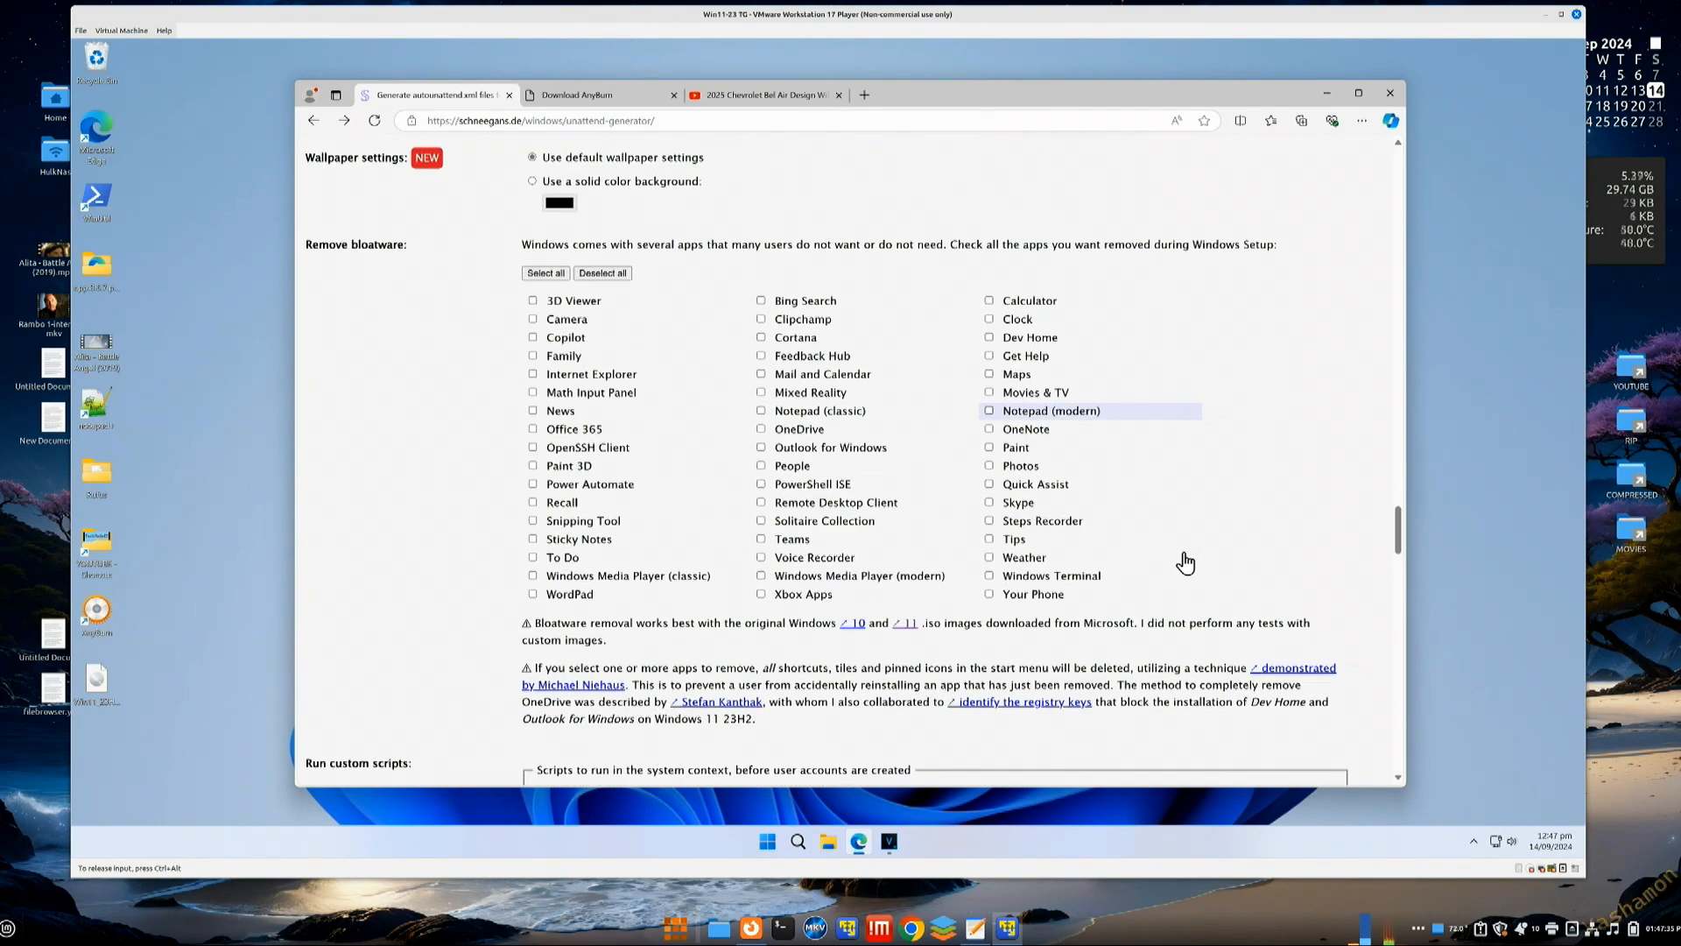
{"action": "left_click", "coordinate": [557, 275]}
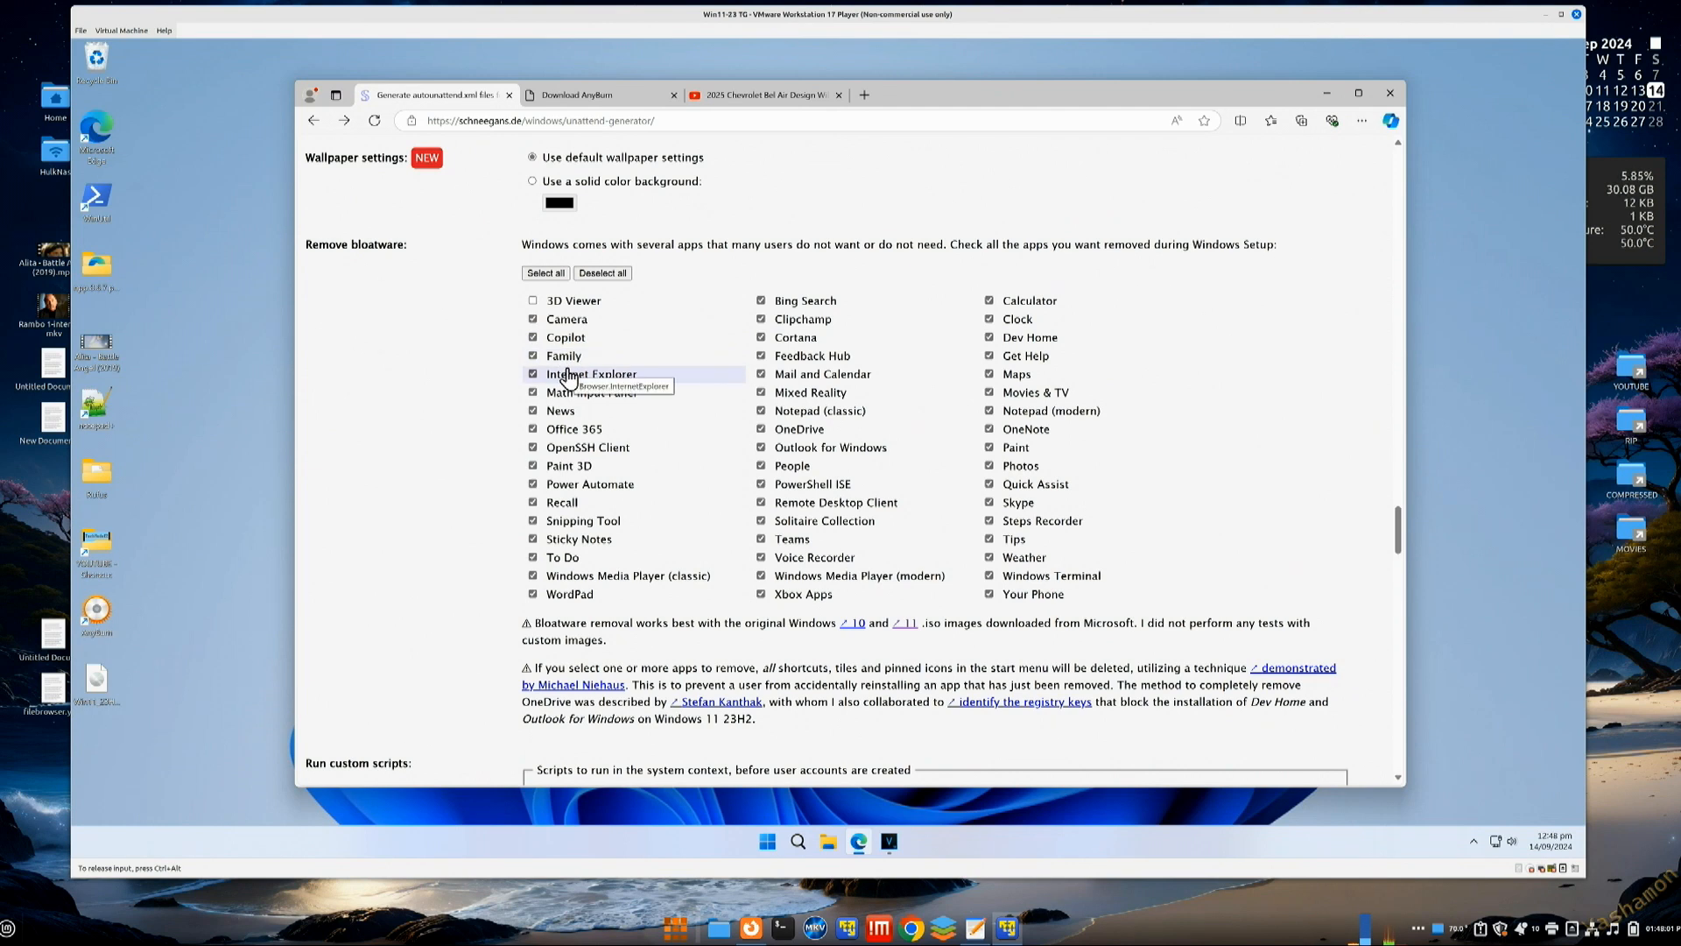
{"action": "left_click", "coordinate": [533, 375]}
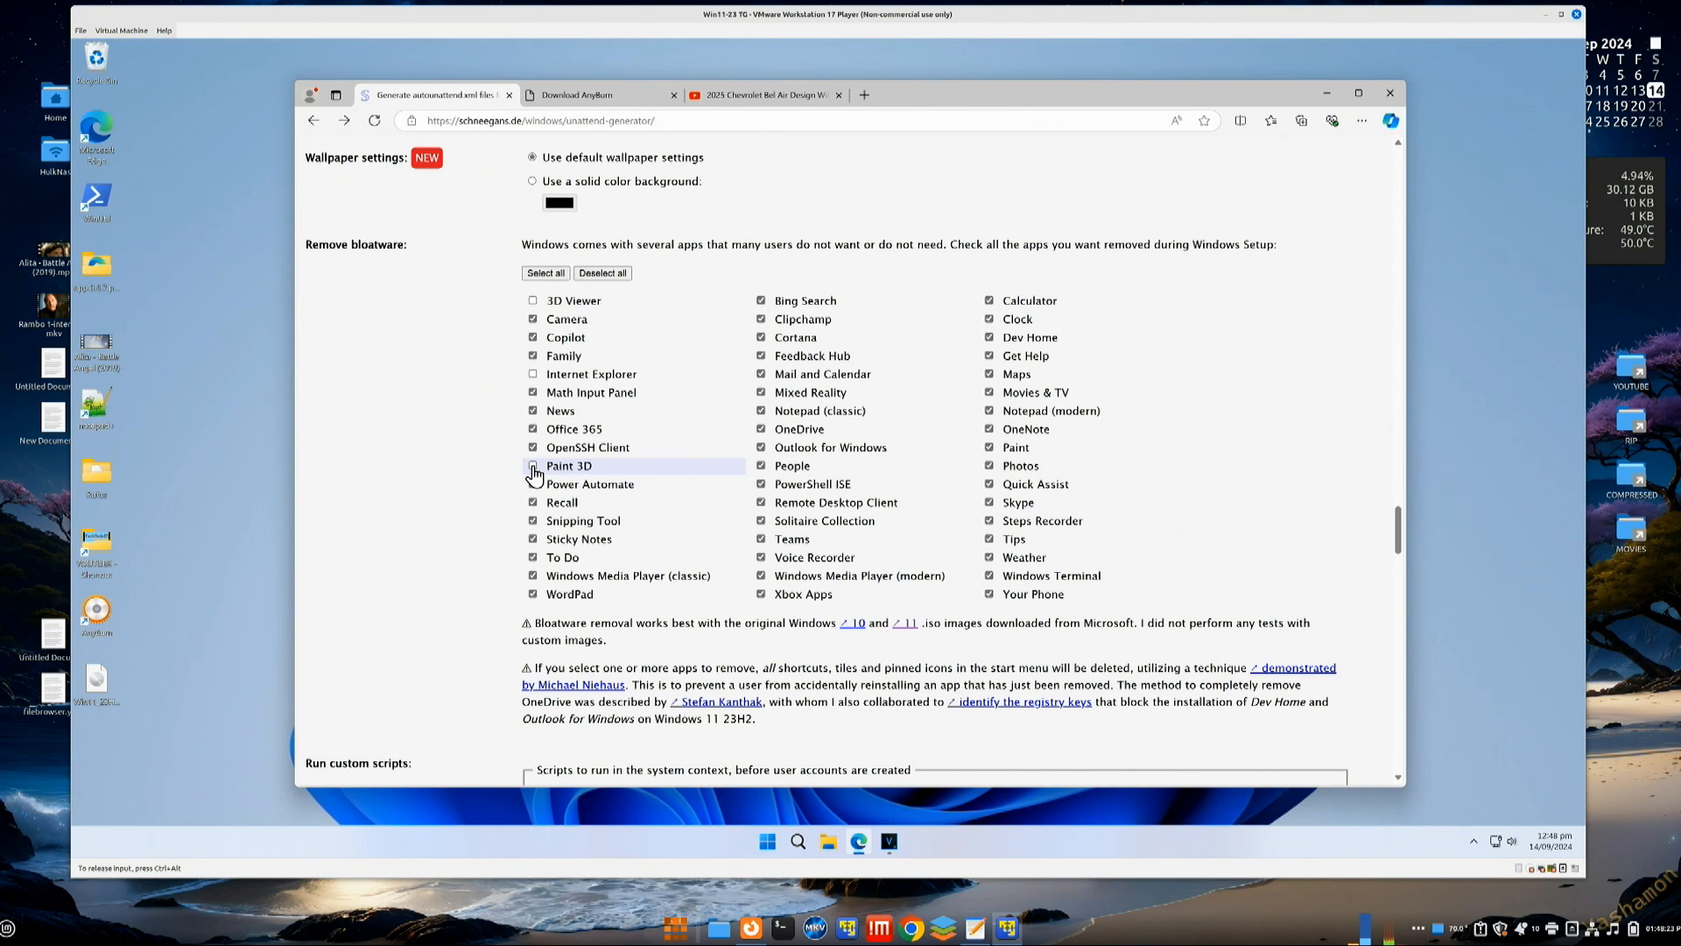
{"action": "left_click", "coordinate": [533, 521]}
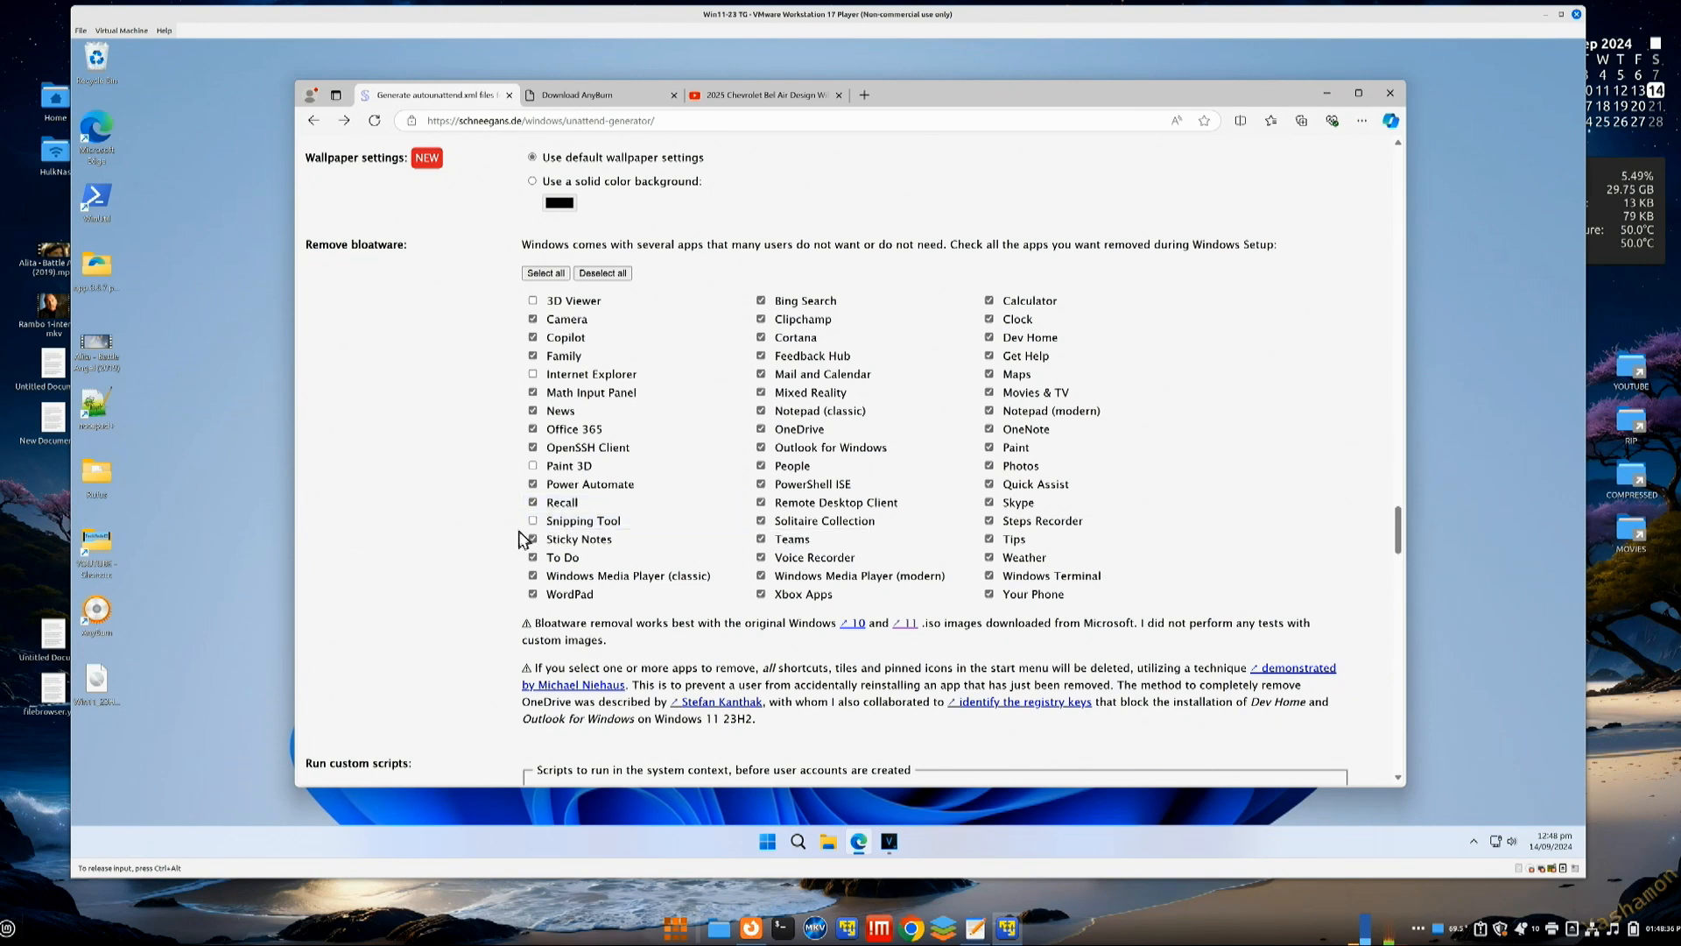
{"action": "left_click", "coordinate": [534, 594]}
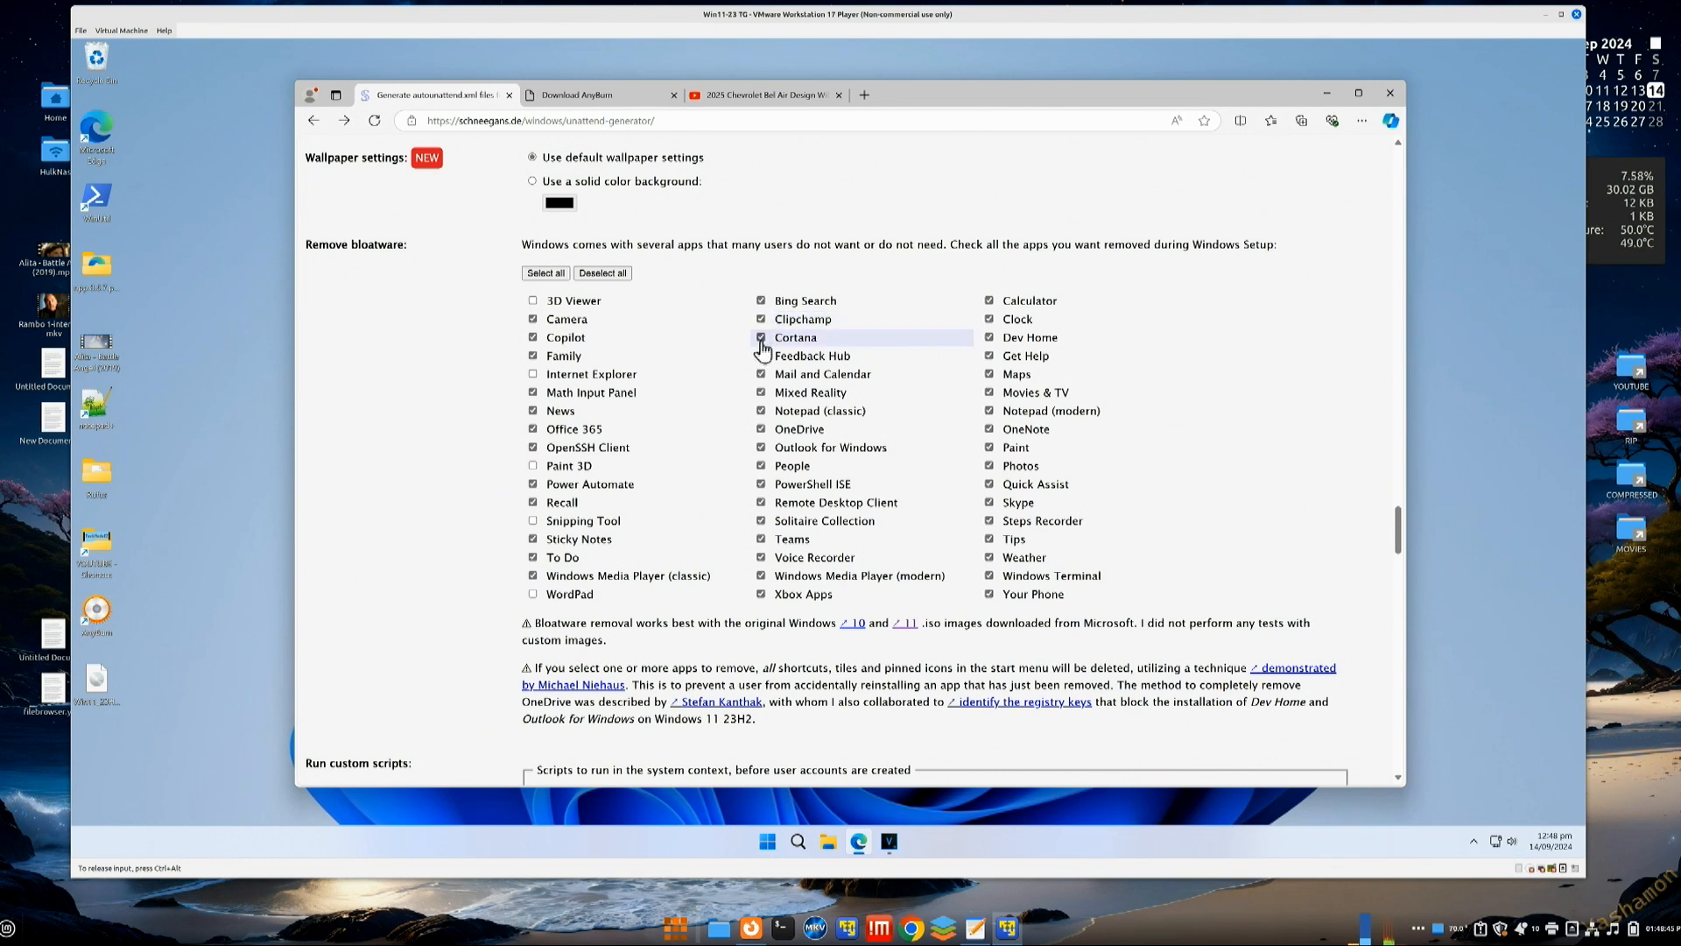
Step: Untick Notepad (classic), Calculator, Photos and Paint, then follow the Windows 11 download link
{"action": "left_click", "coordinate": [762, 411]}
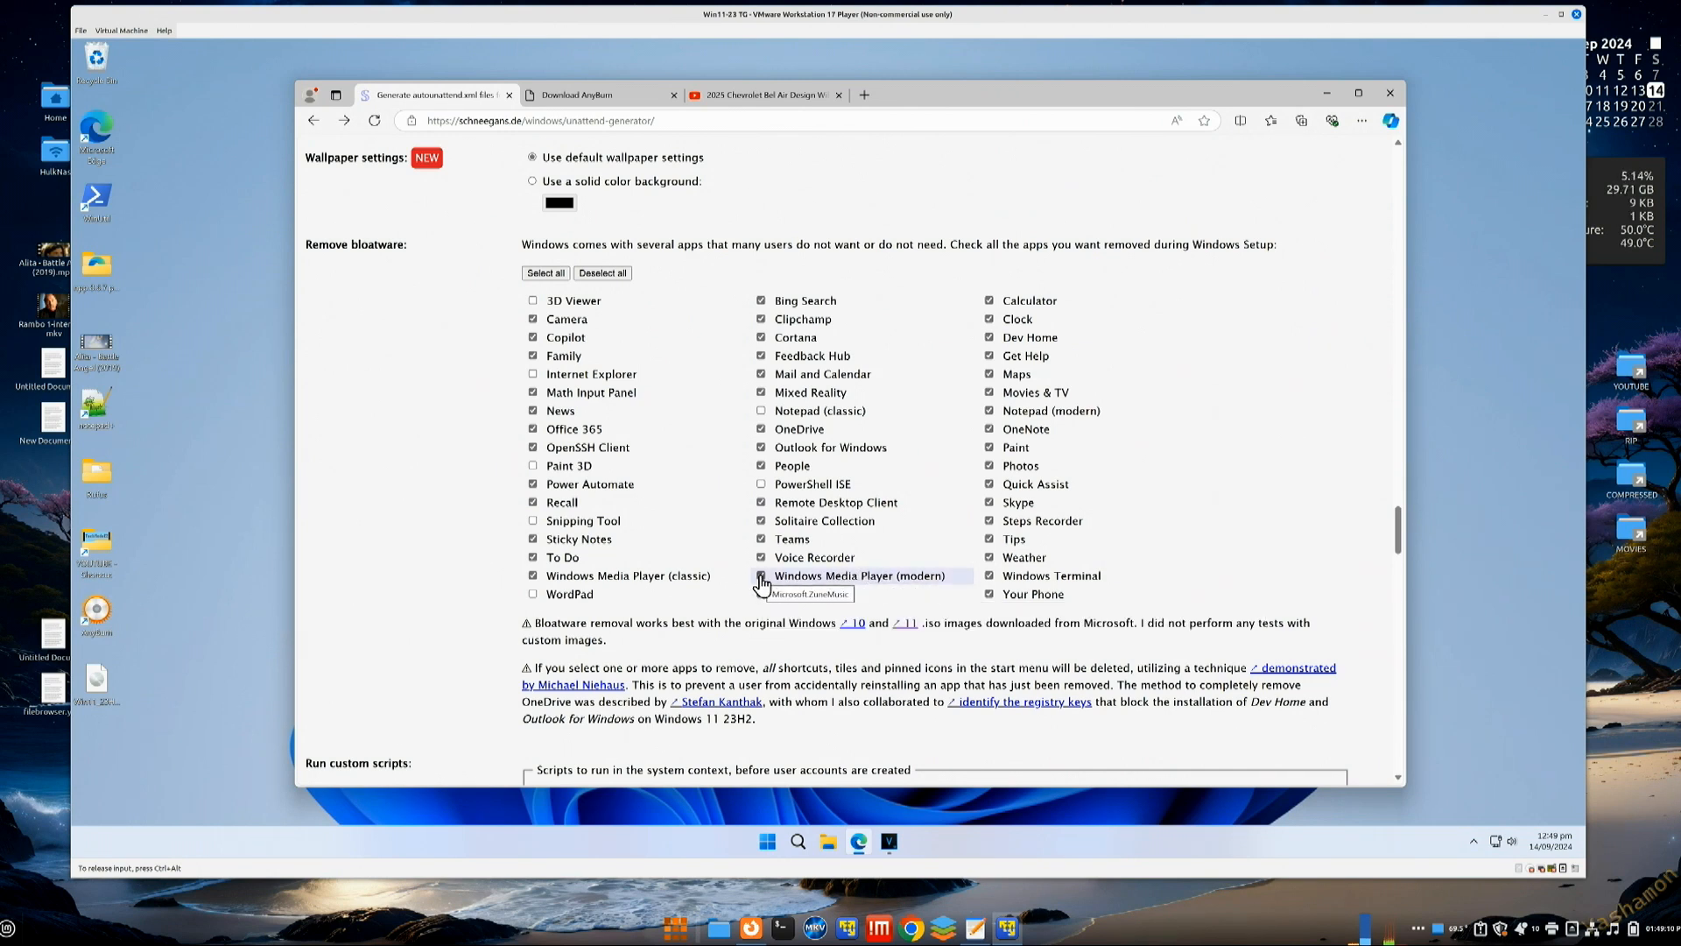
{"action": "left_click", "coordinate": [991, 321]}
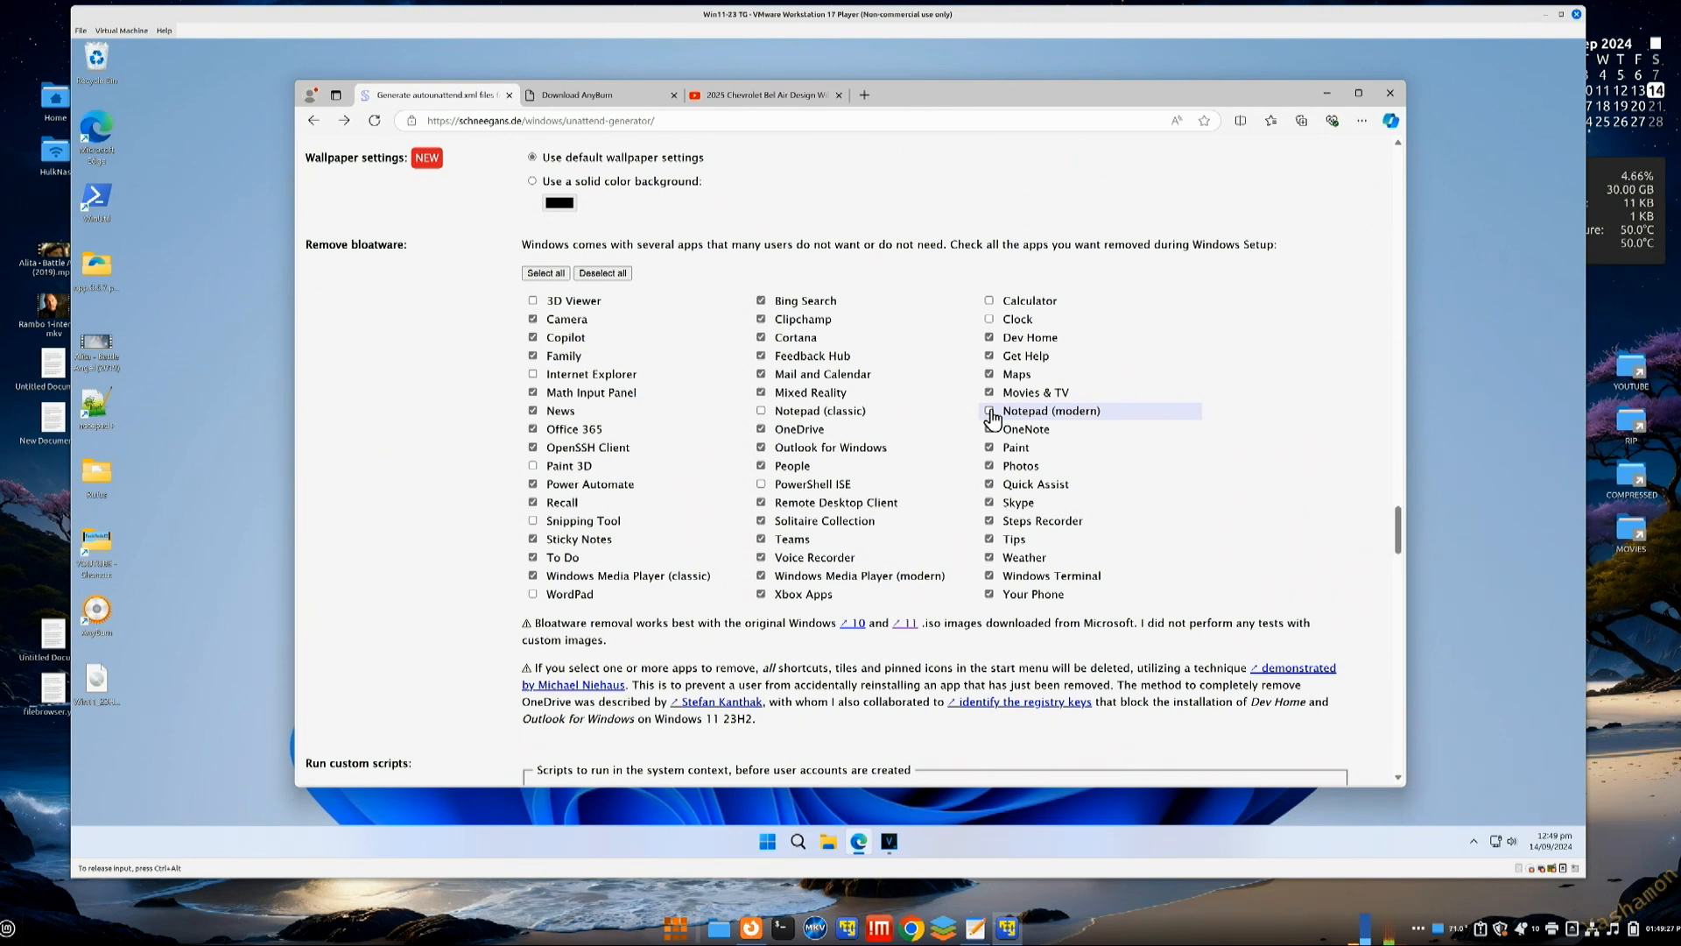
{"action": "left_click", "coordinate": [989, 468]}
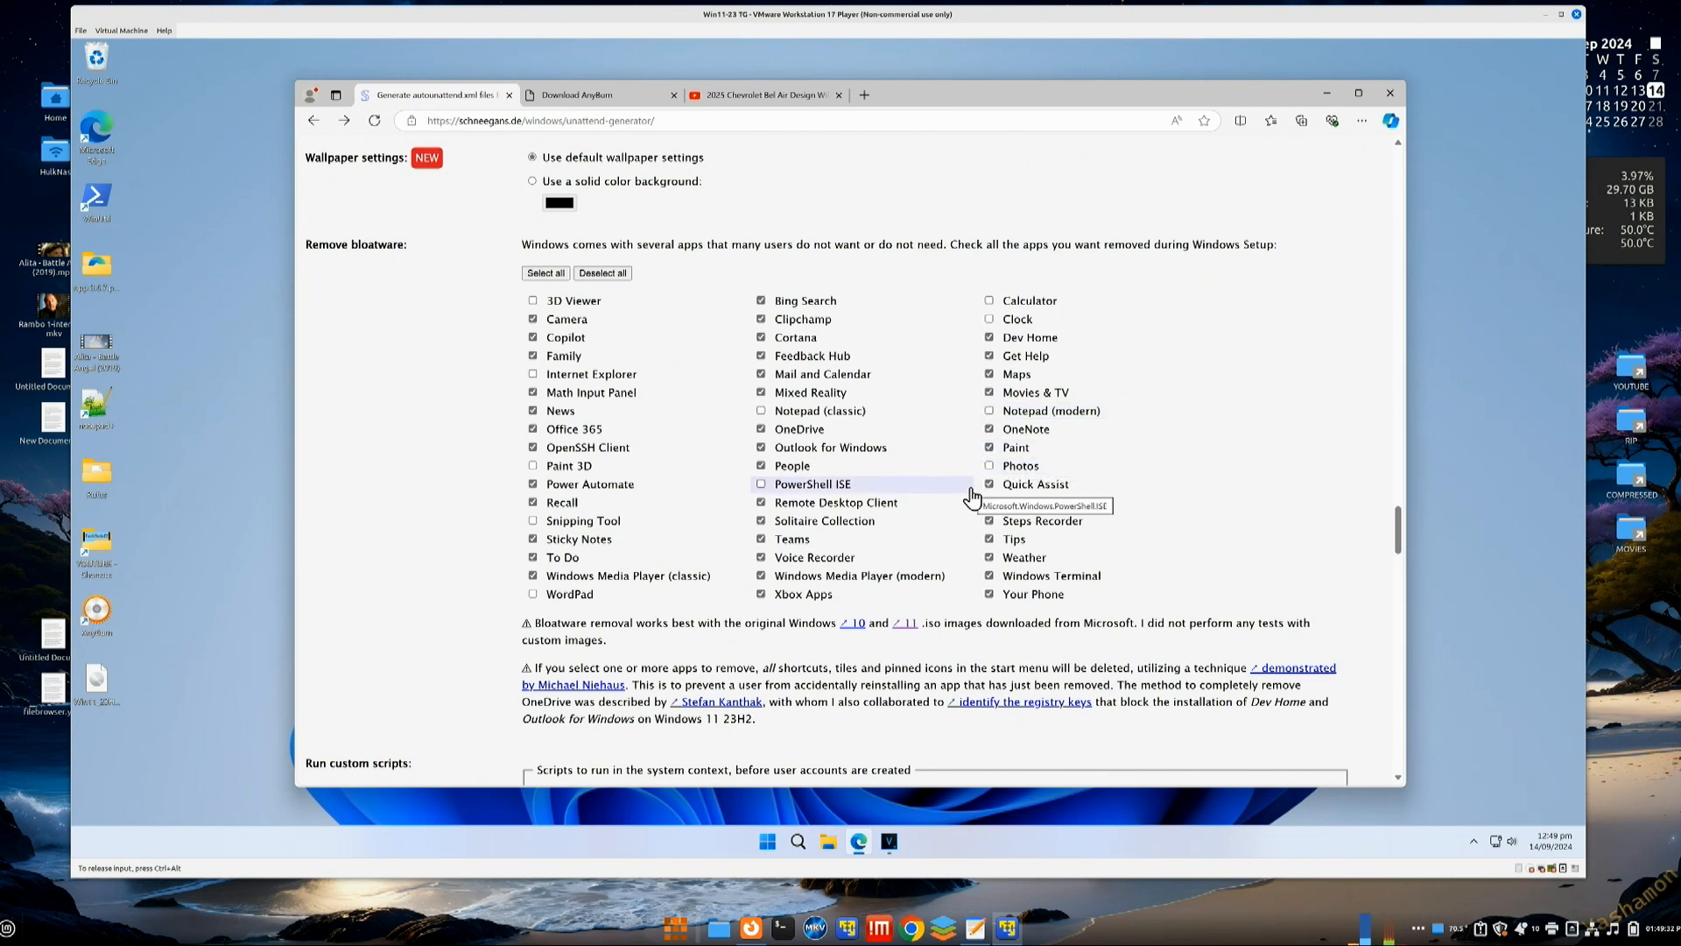
{"action": "left_click", "coordinate": [989, 449]}
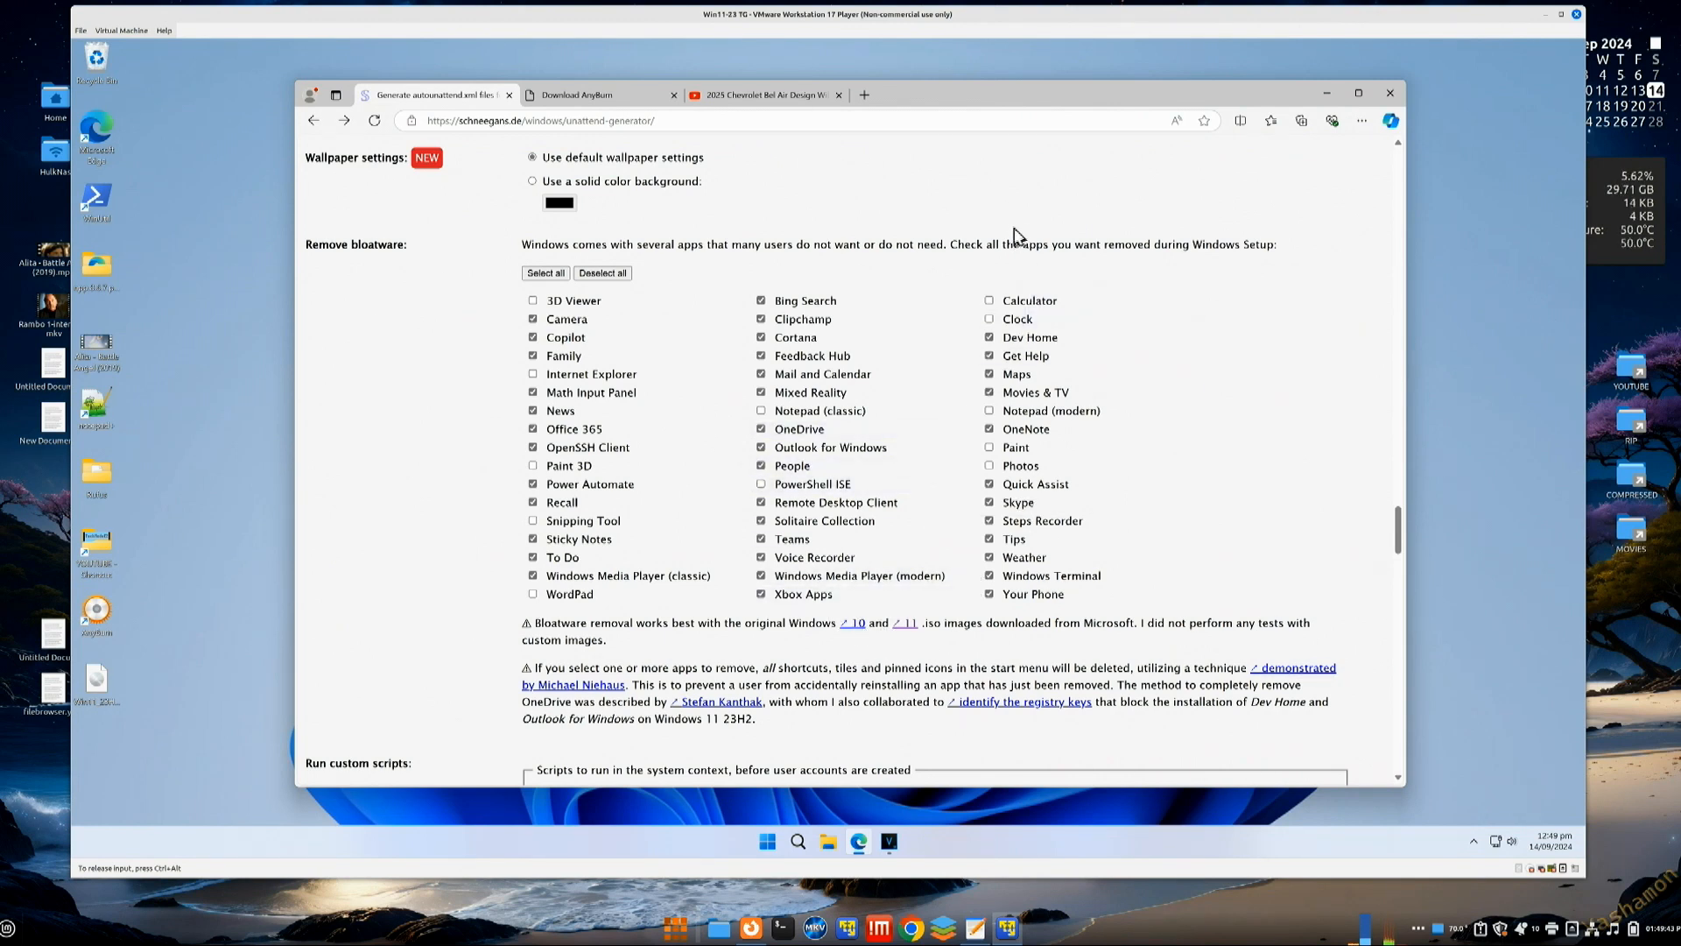
{"action": "left_click", "coordinate": [905, 623]}
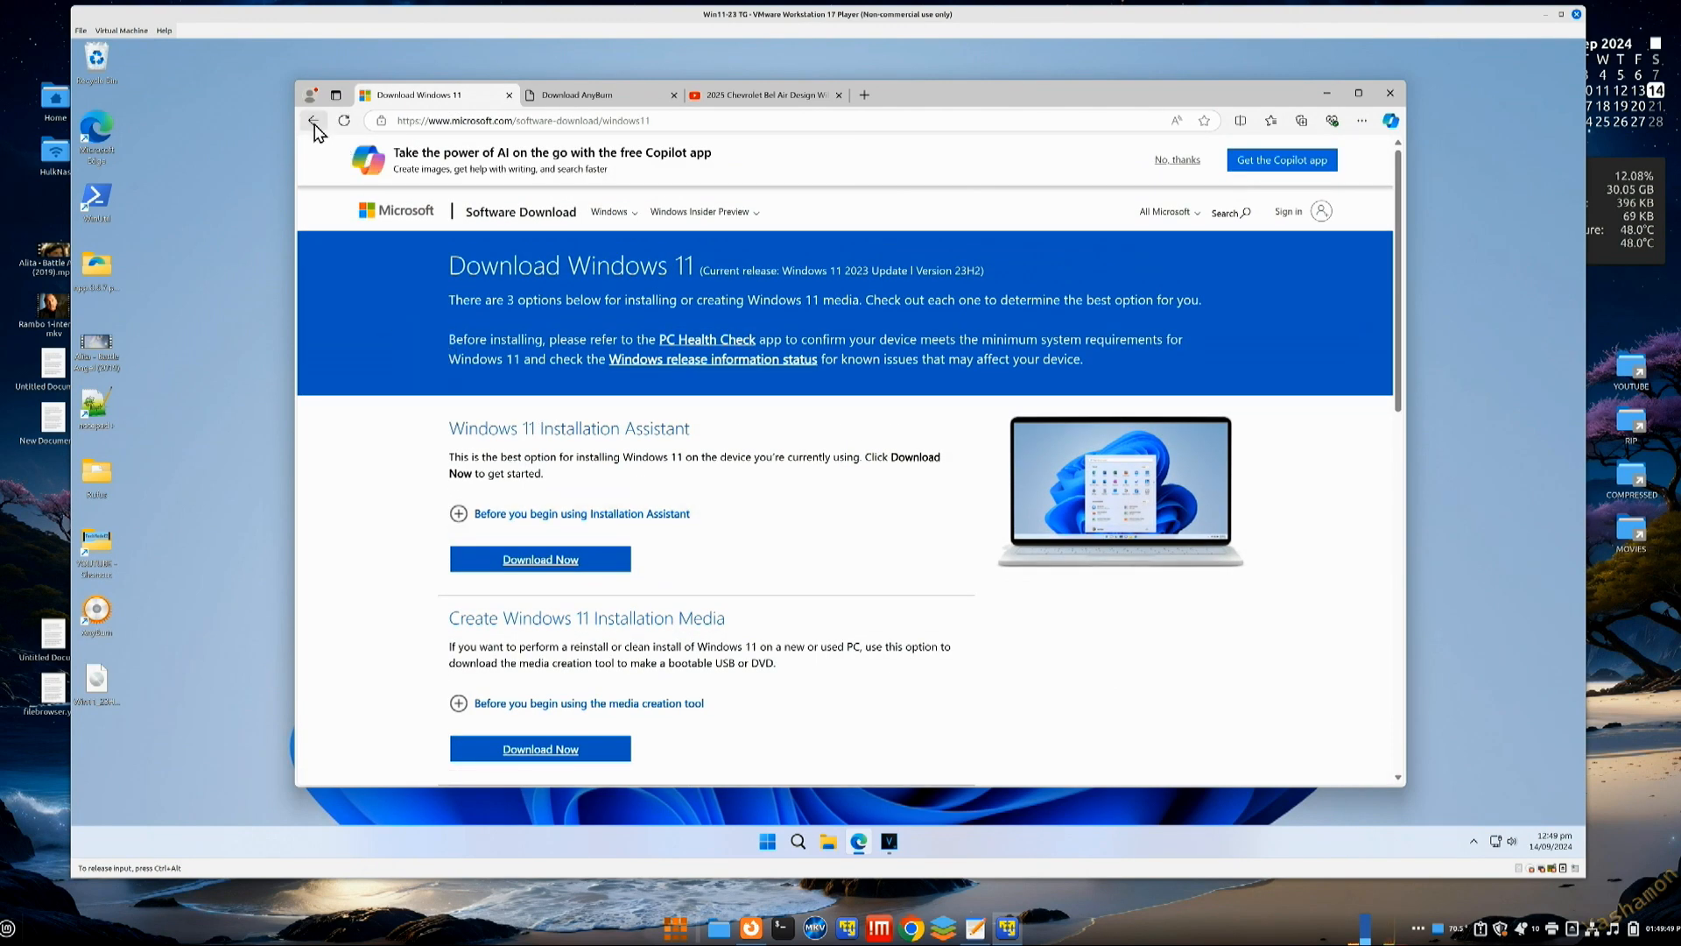
Step: Go back to the generator and open the Windows 11 link in a new tab
{"action": "key", "text": "alt+Left"}
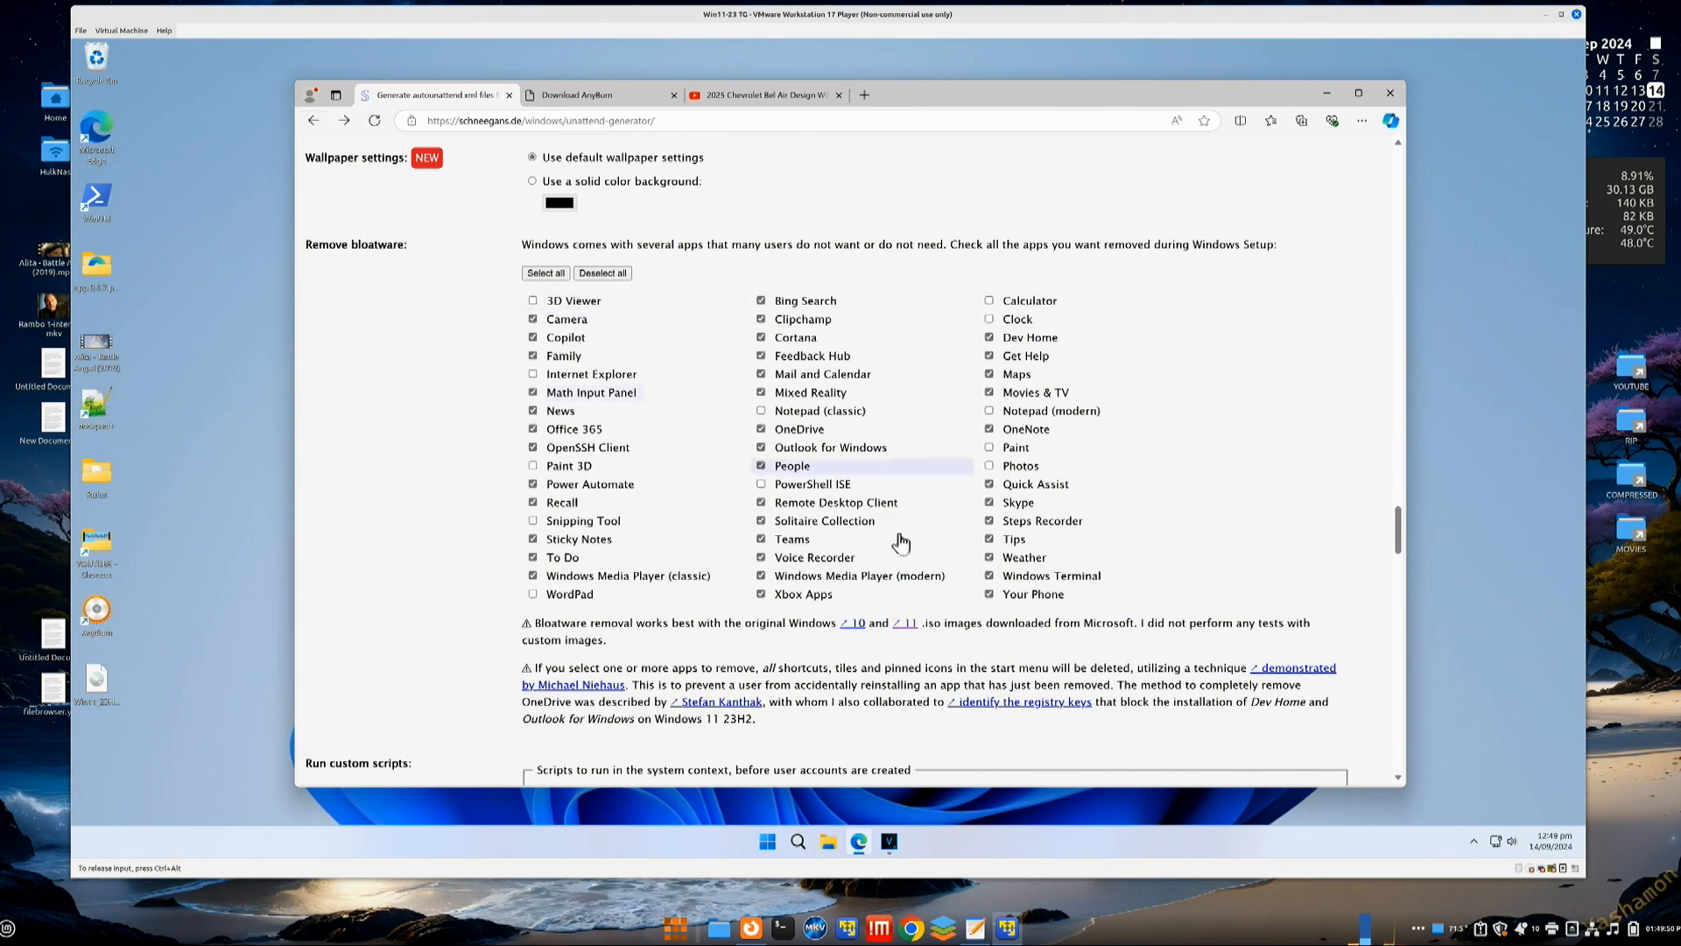
{"action": "right_click", "coordinate": [911, 623]}
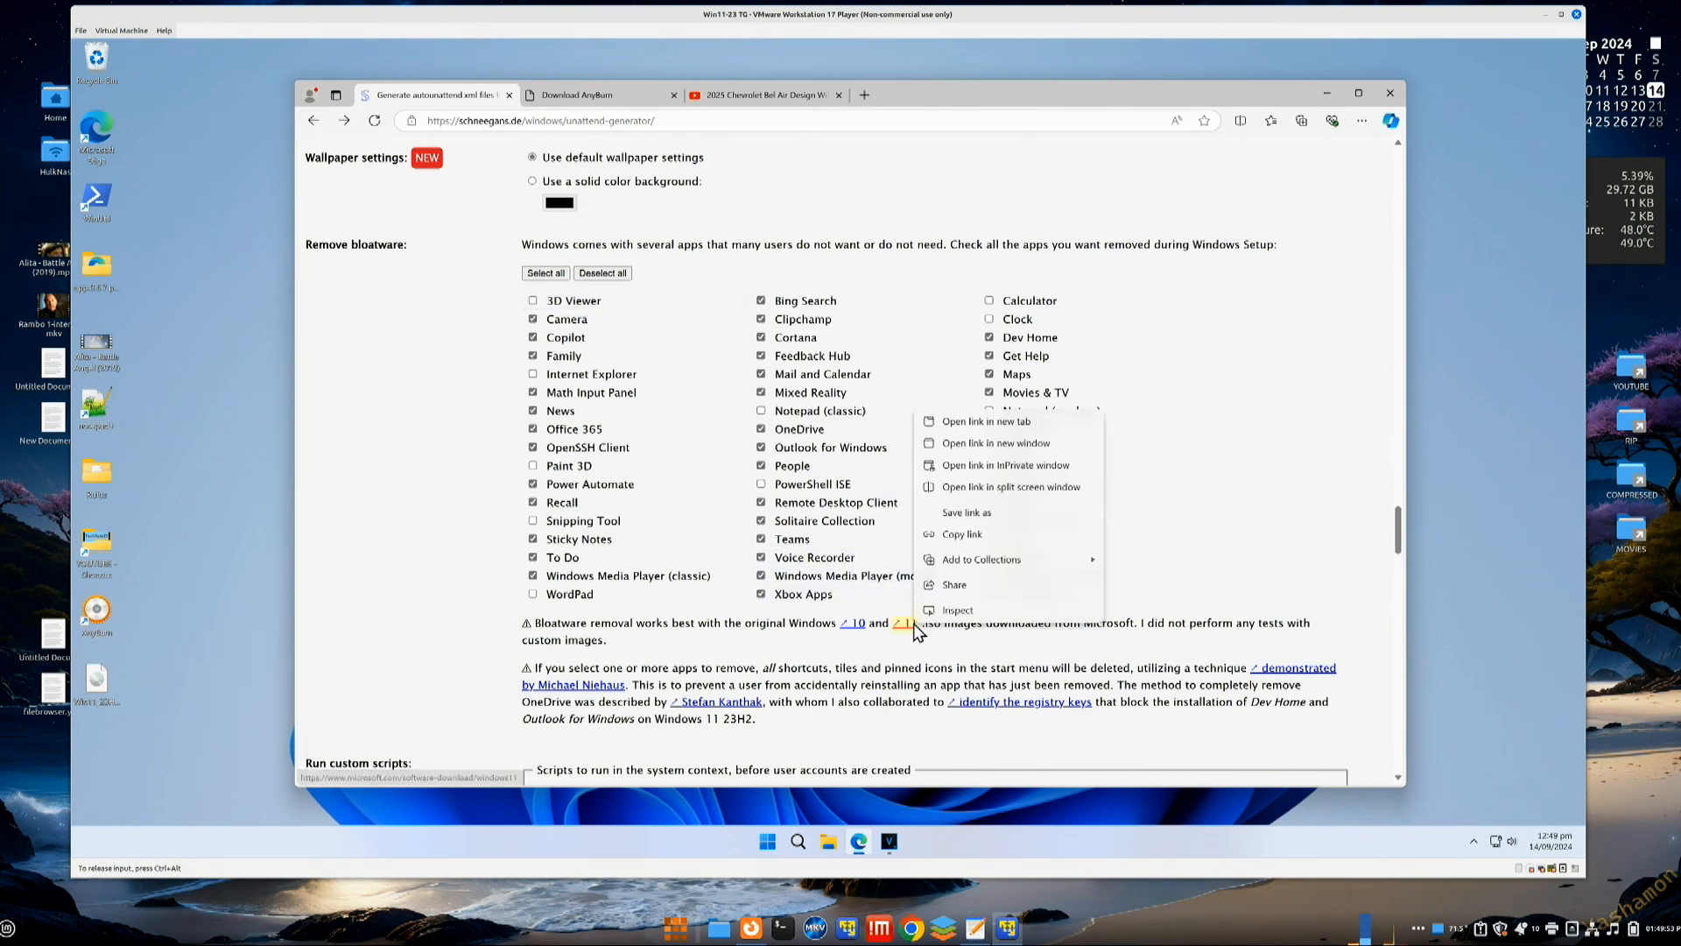
{"action": "left_click", "coordinate": [970, 429]}
{"action": "left_click", "coordinate": [628, 100]}
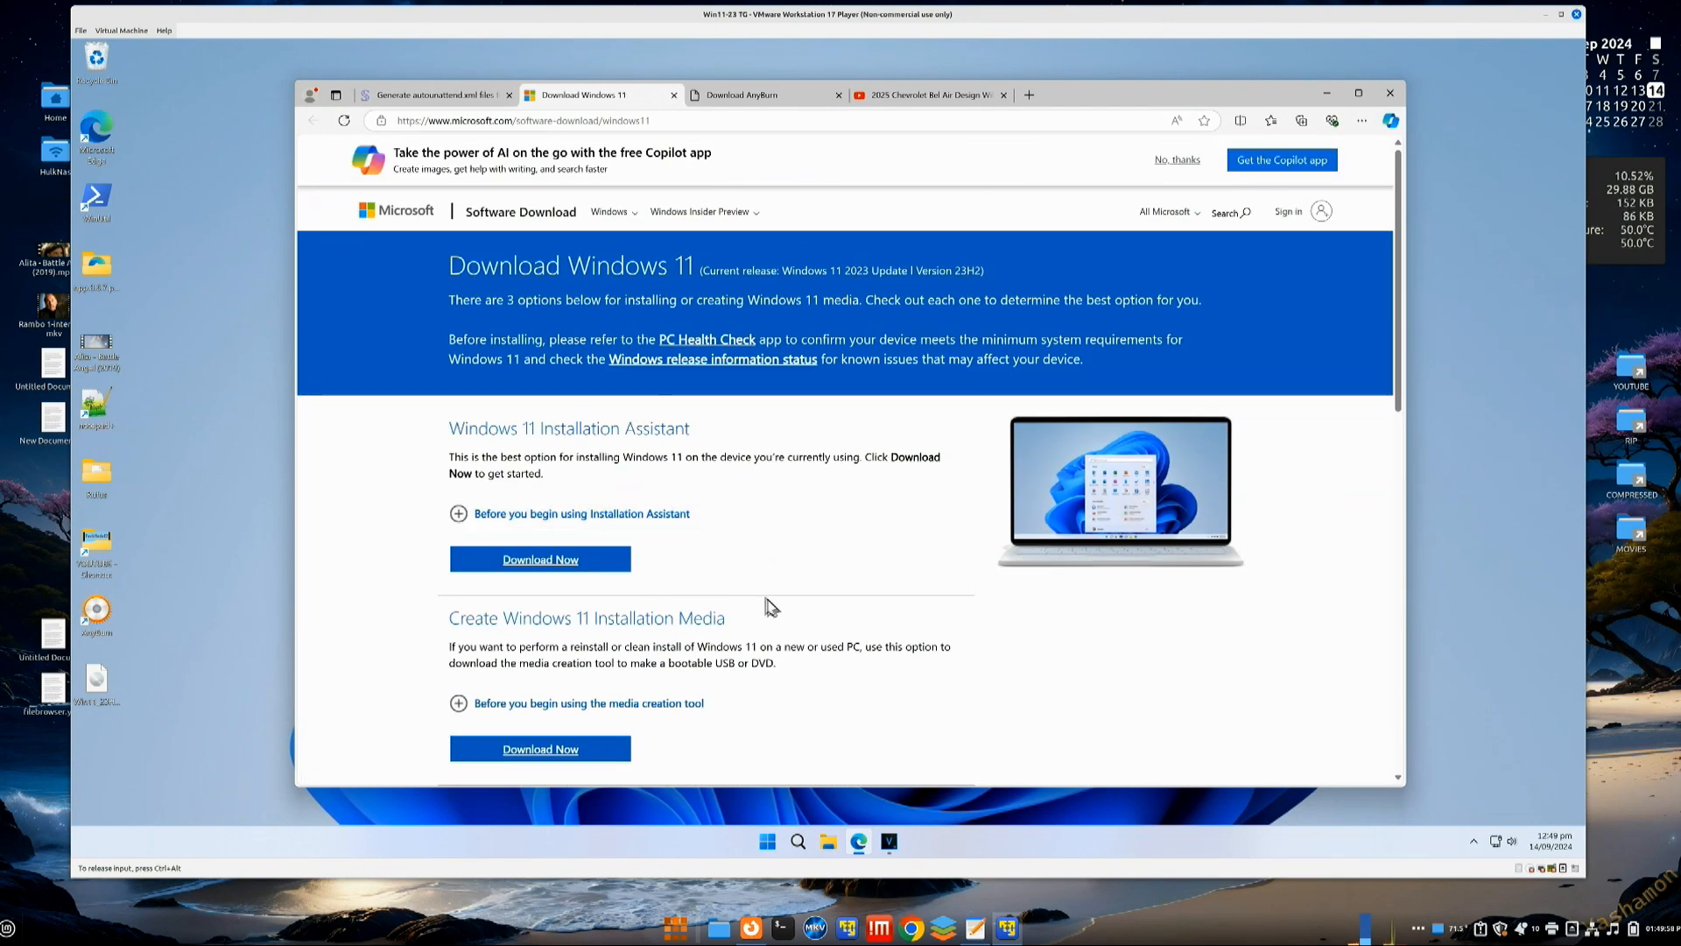
{"action": "scroll", "coordinate": [788, 604], "scroll_direction": "down", "scroll_amount": 2}
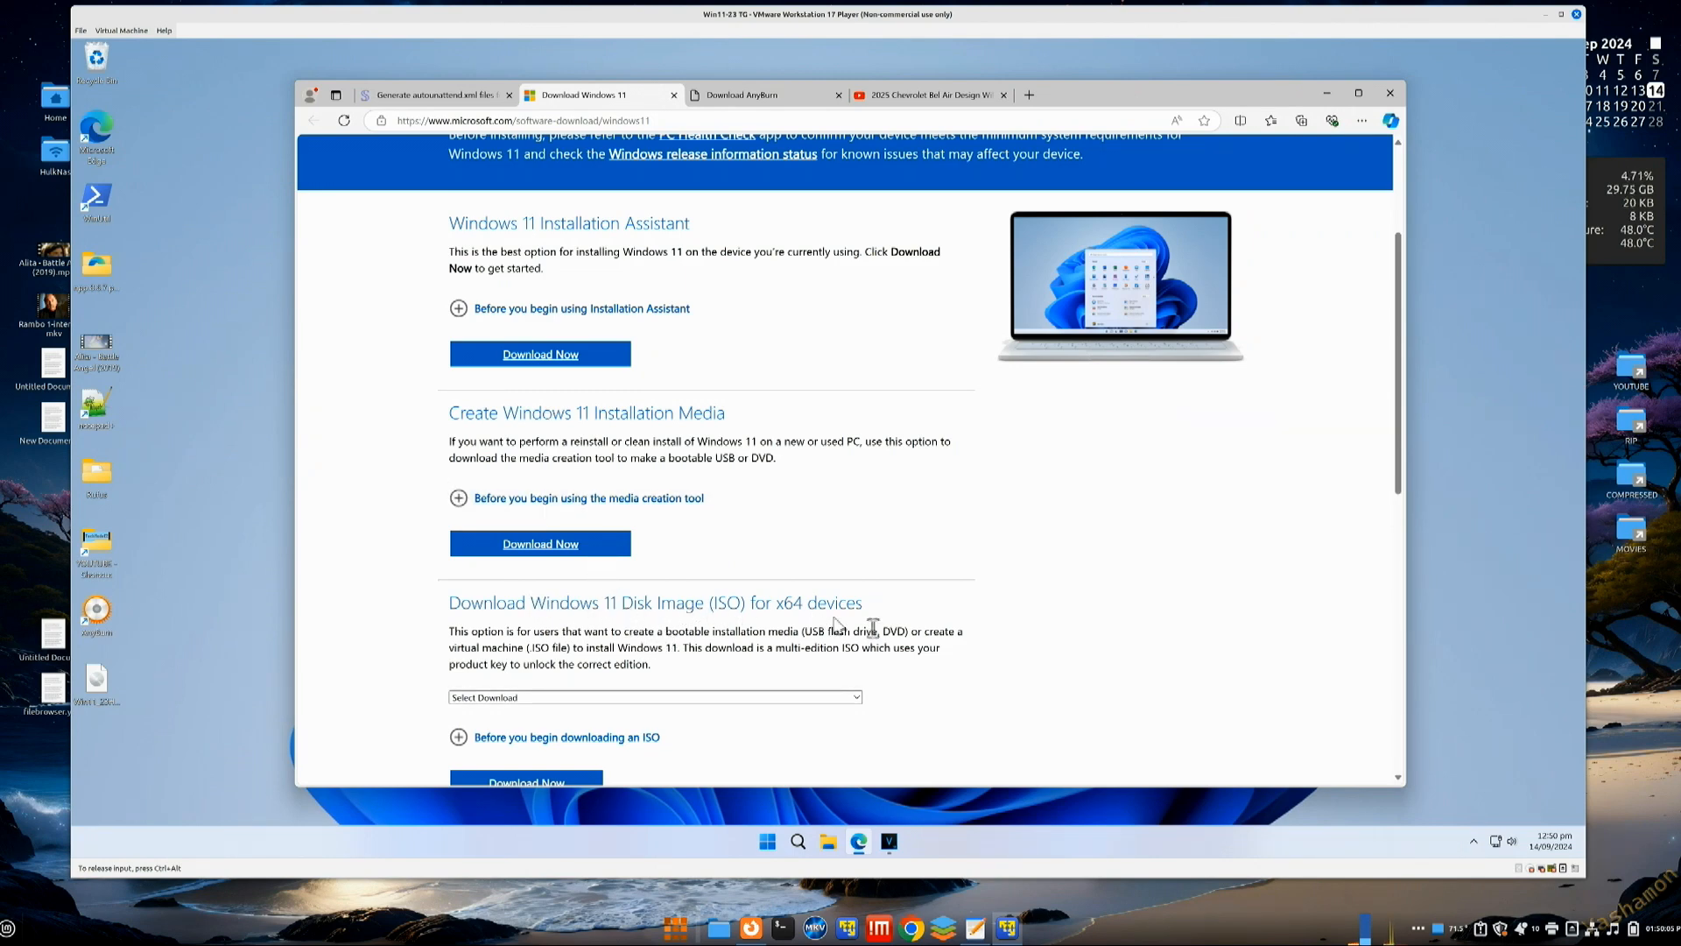
{"action": "scroll", "coordinate": [939, 692], "scroll_direction": "down", "scroll_amount": 1}
Step: Choose the multi-edition x64 Windows 11 ISO with English (United States) as the language
{"action": "left_click", "coordinate": [624, 565]}
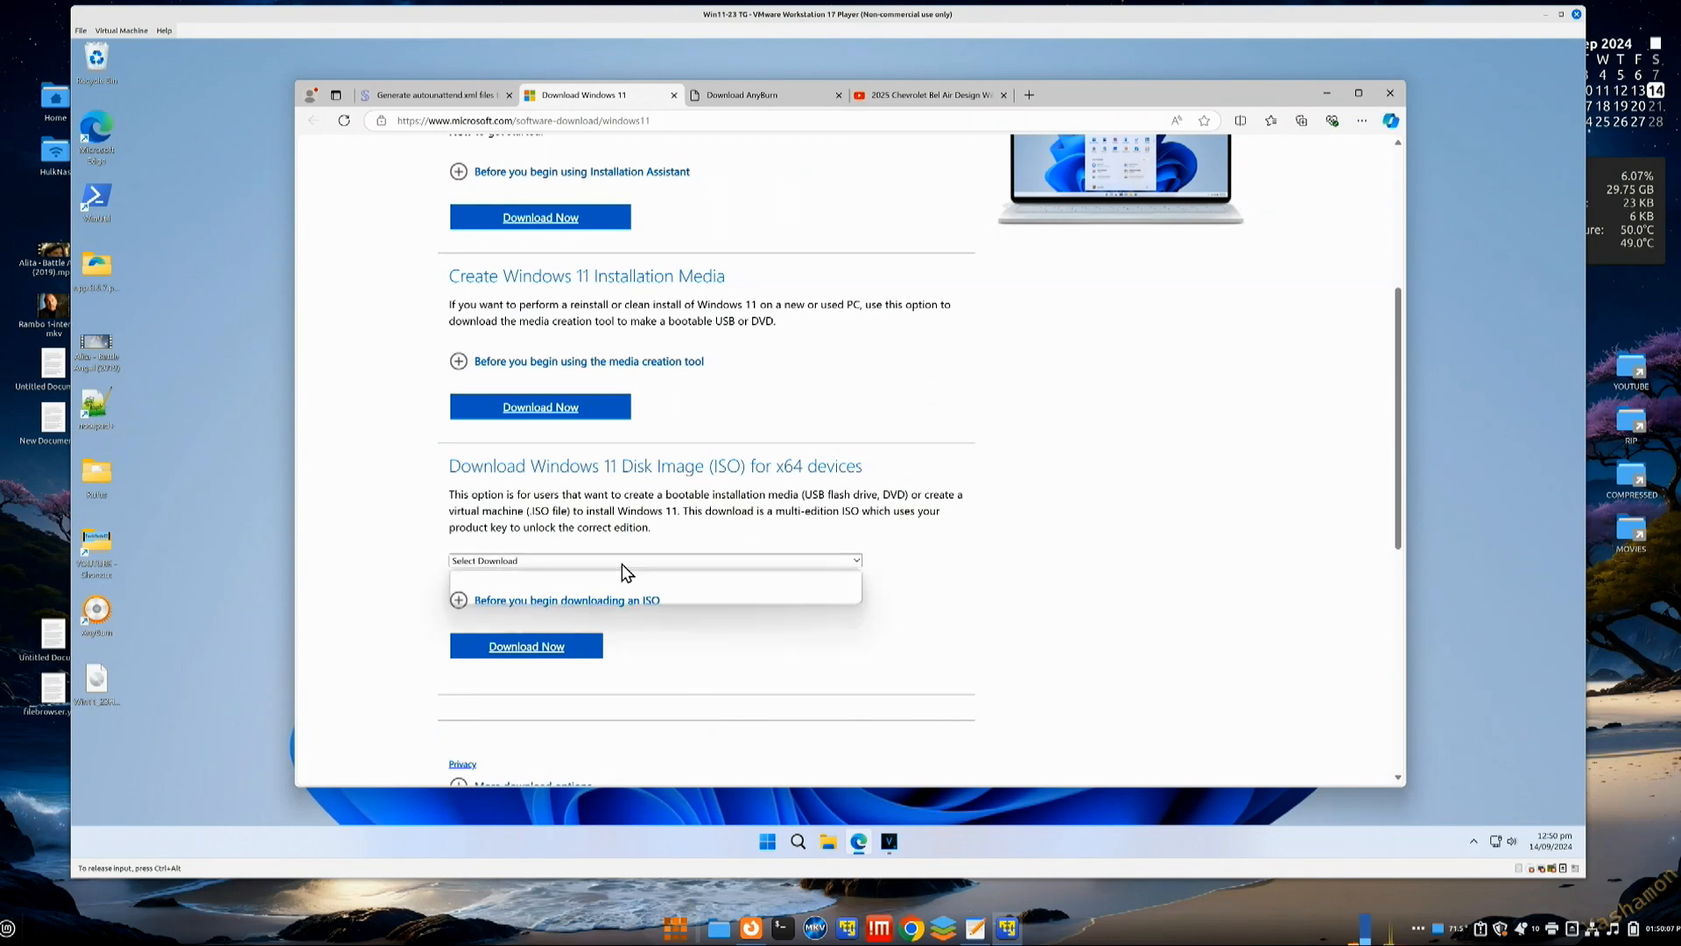
{"action": "left_click", "coordinate": [566, 595]}
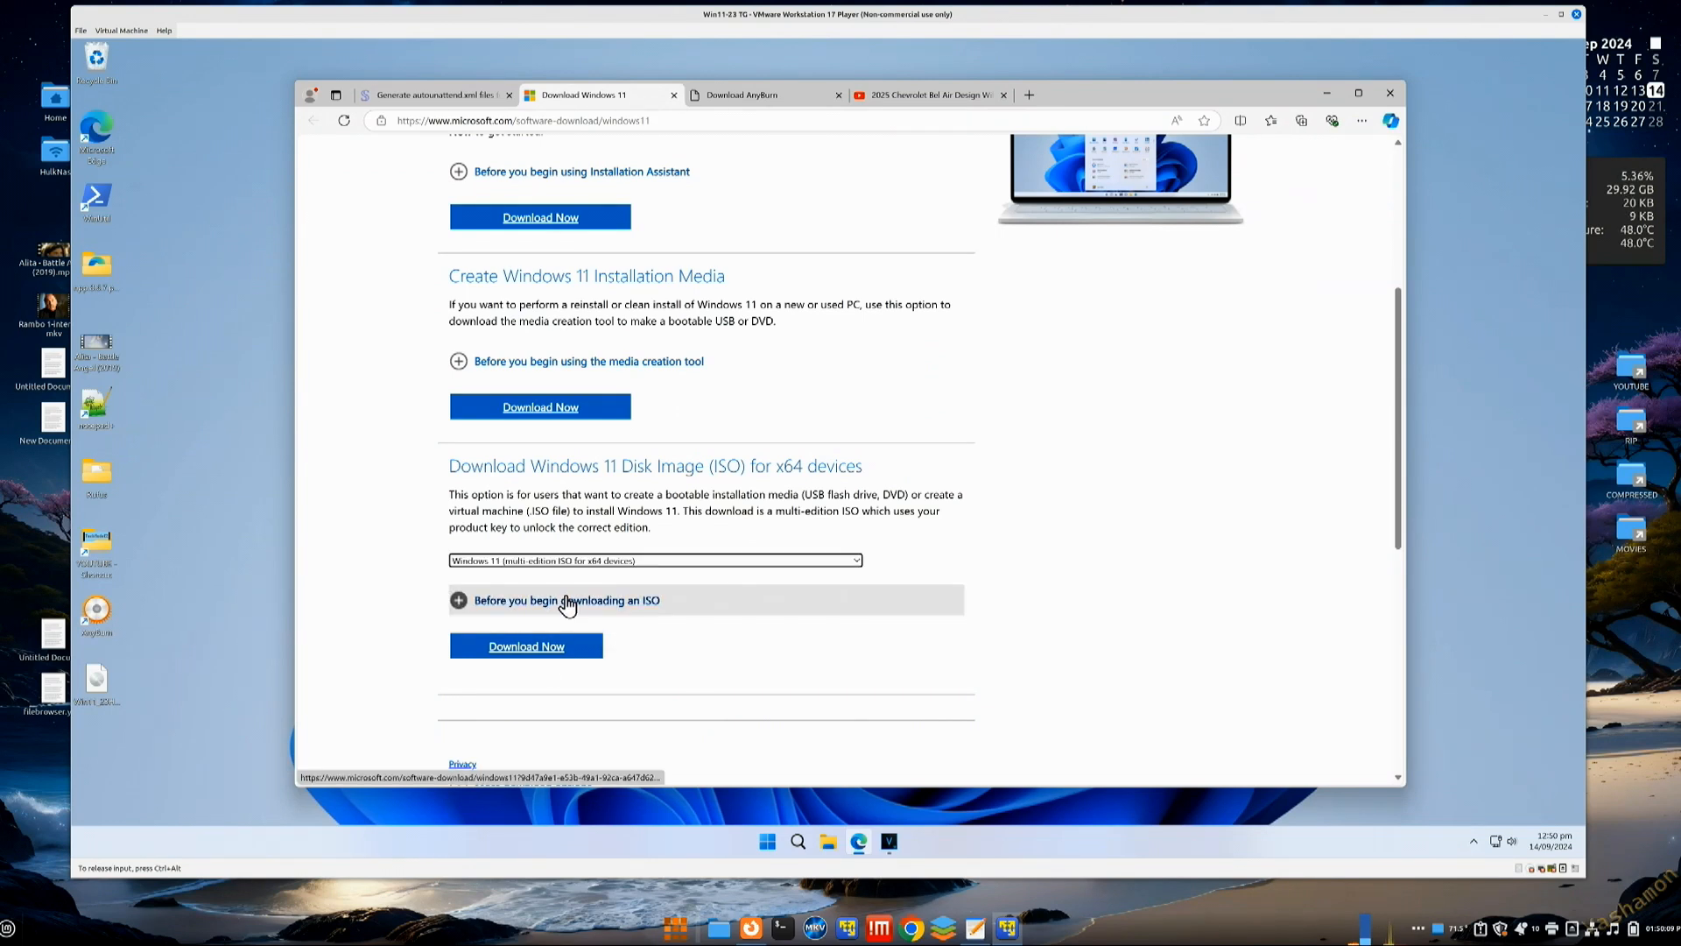
{"action": "left_click", "coordinate": [530, 648]}
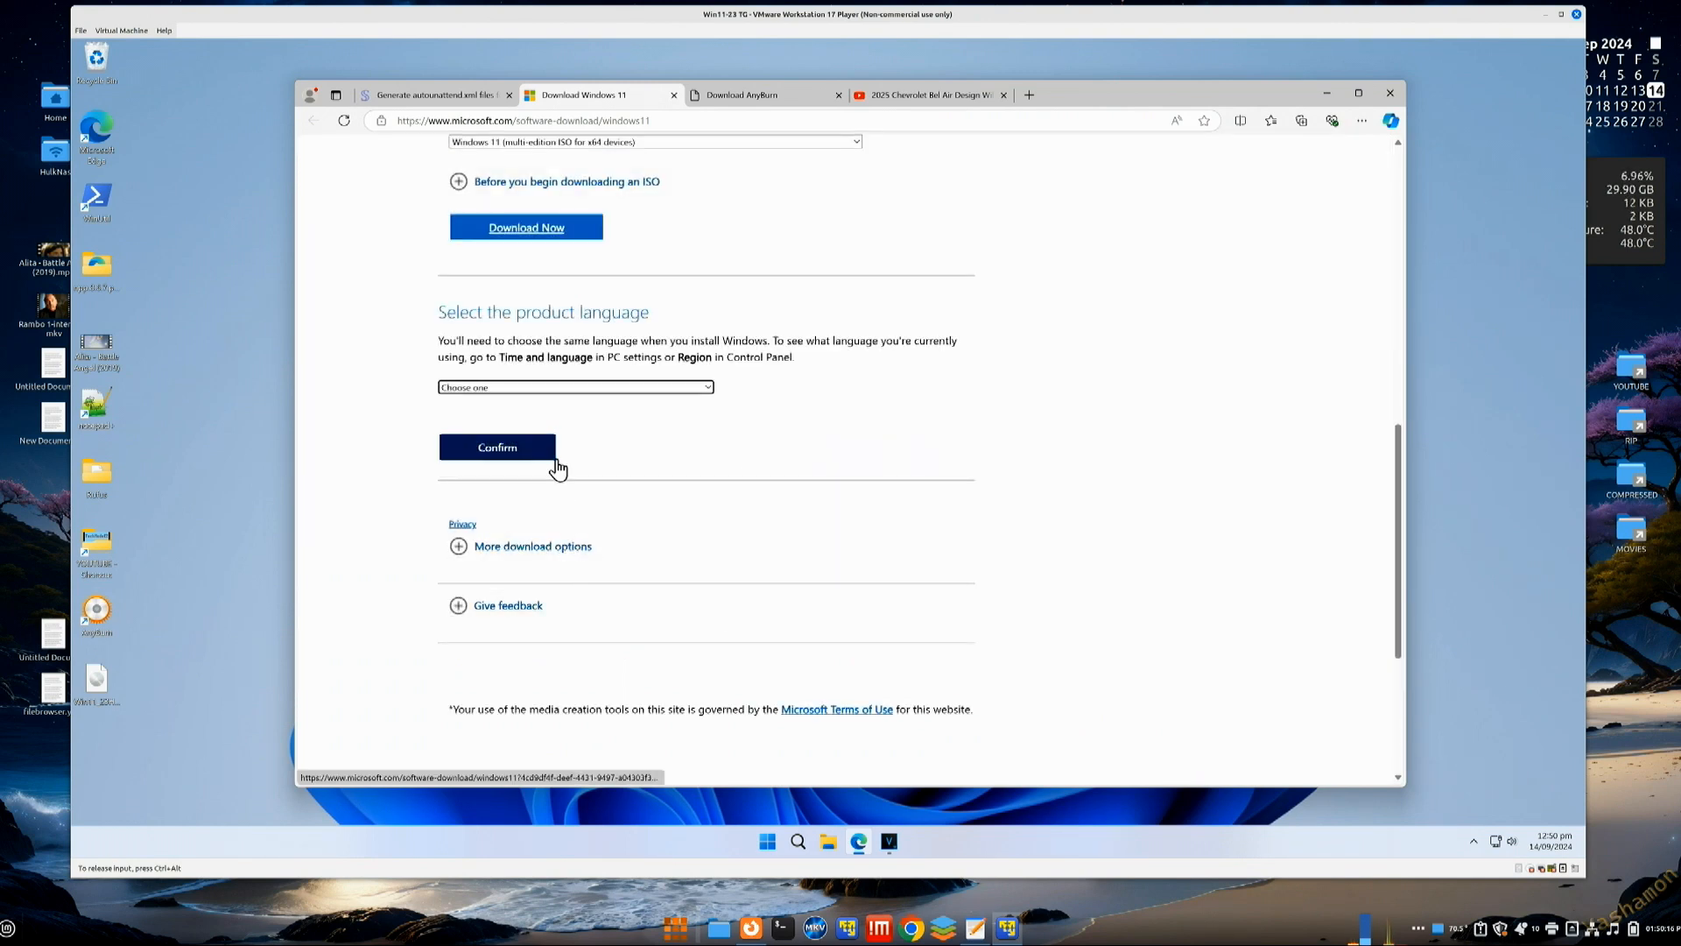
{"action": "left_click", "coordinate": [571, 389]}
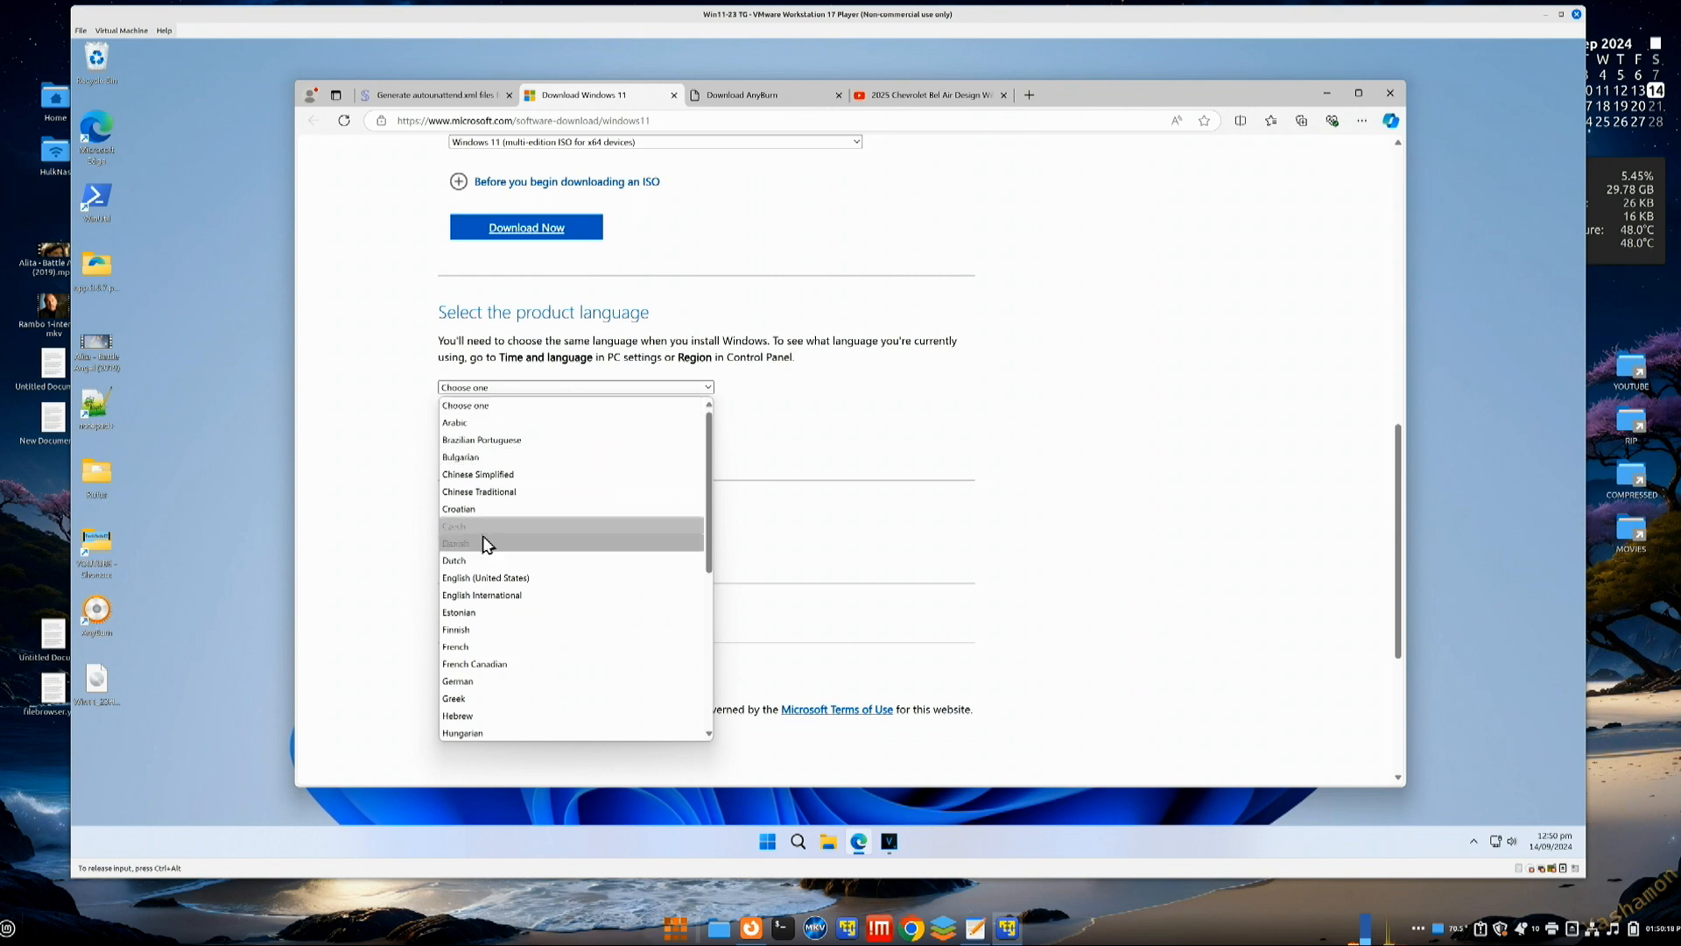
{"action": "left_click", "coordinate": [480, 578]}
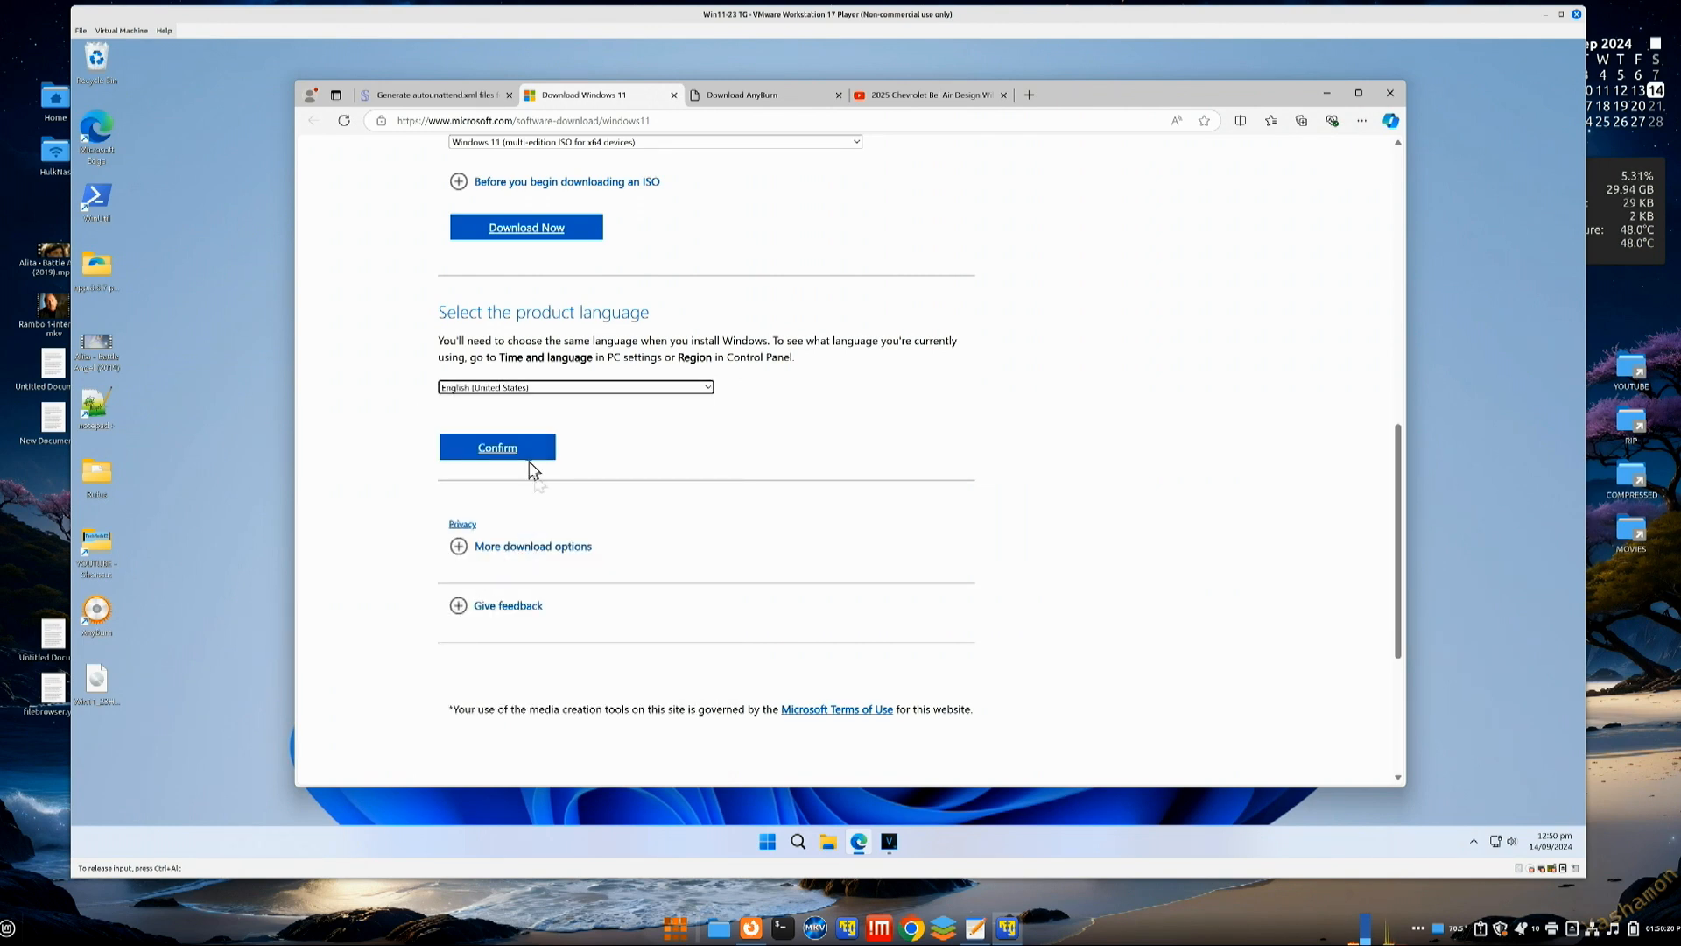
{"action": "left_click", "coordinate": [497, 448]}
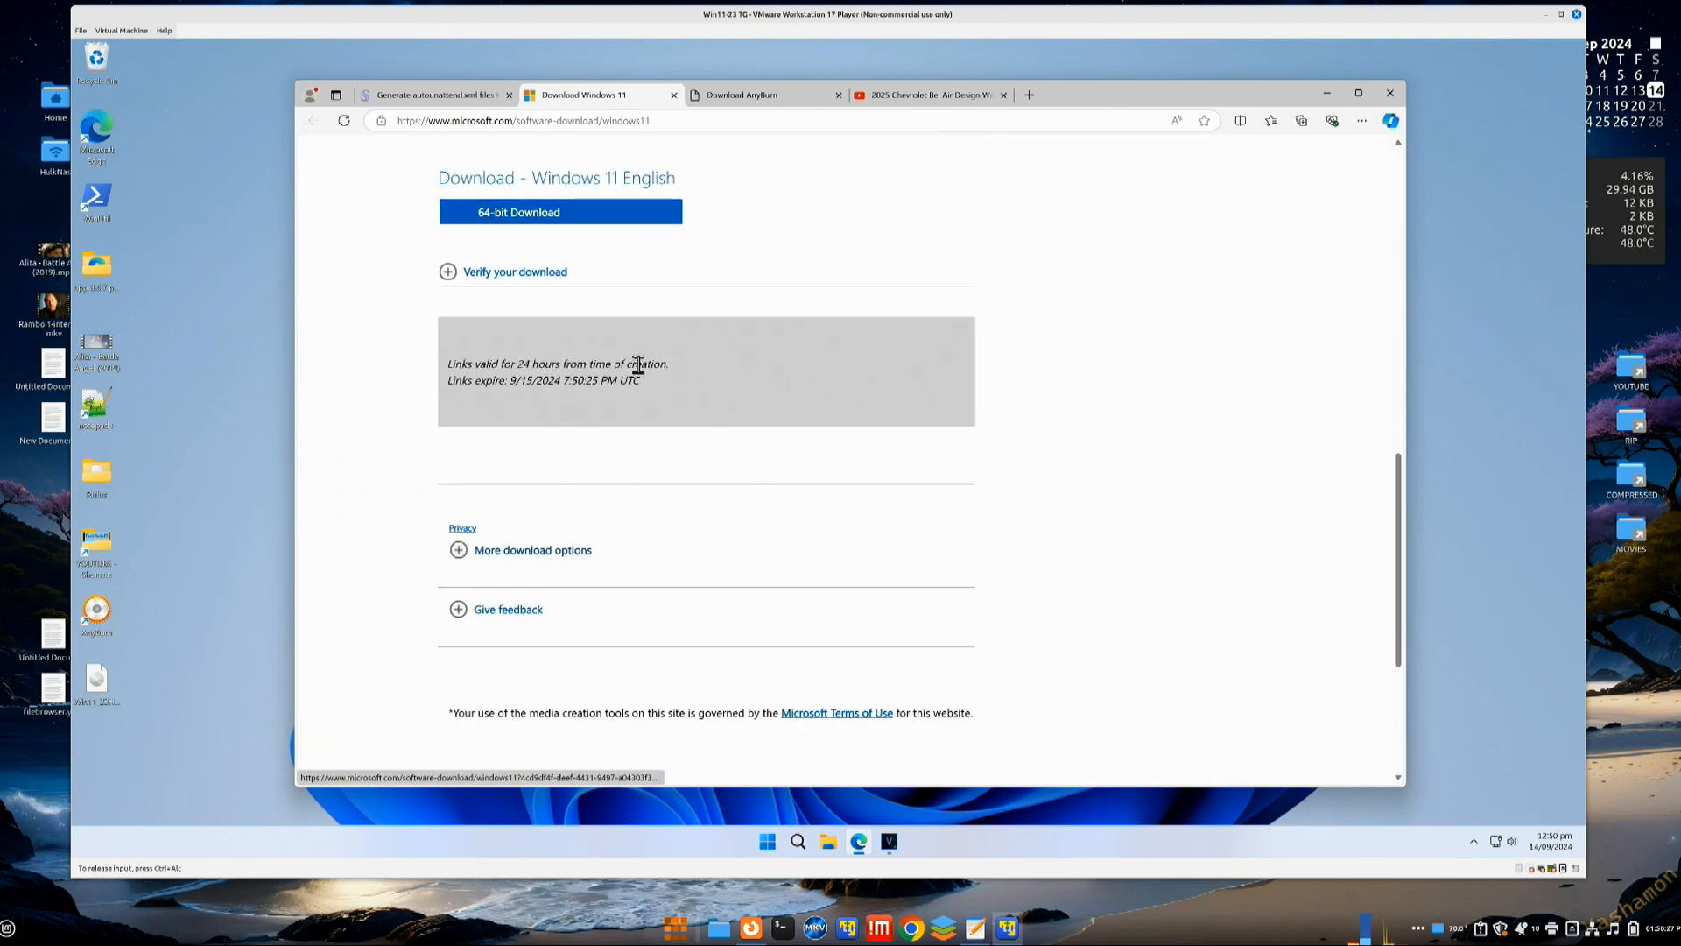
Step: Start the 64-bit Windows 11 ISO download, then pause and cancel it
{"action": "left_click", "coordinate": [571, 224]}
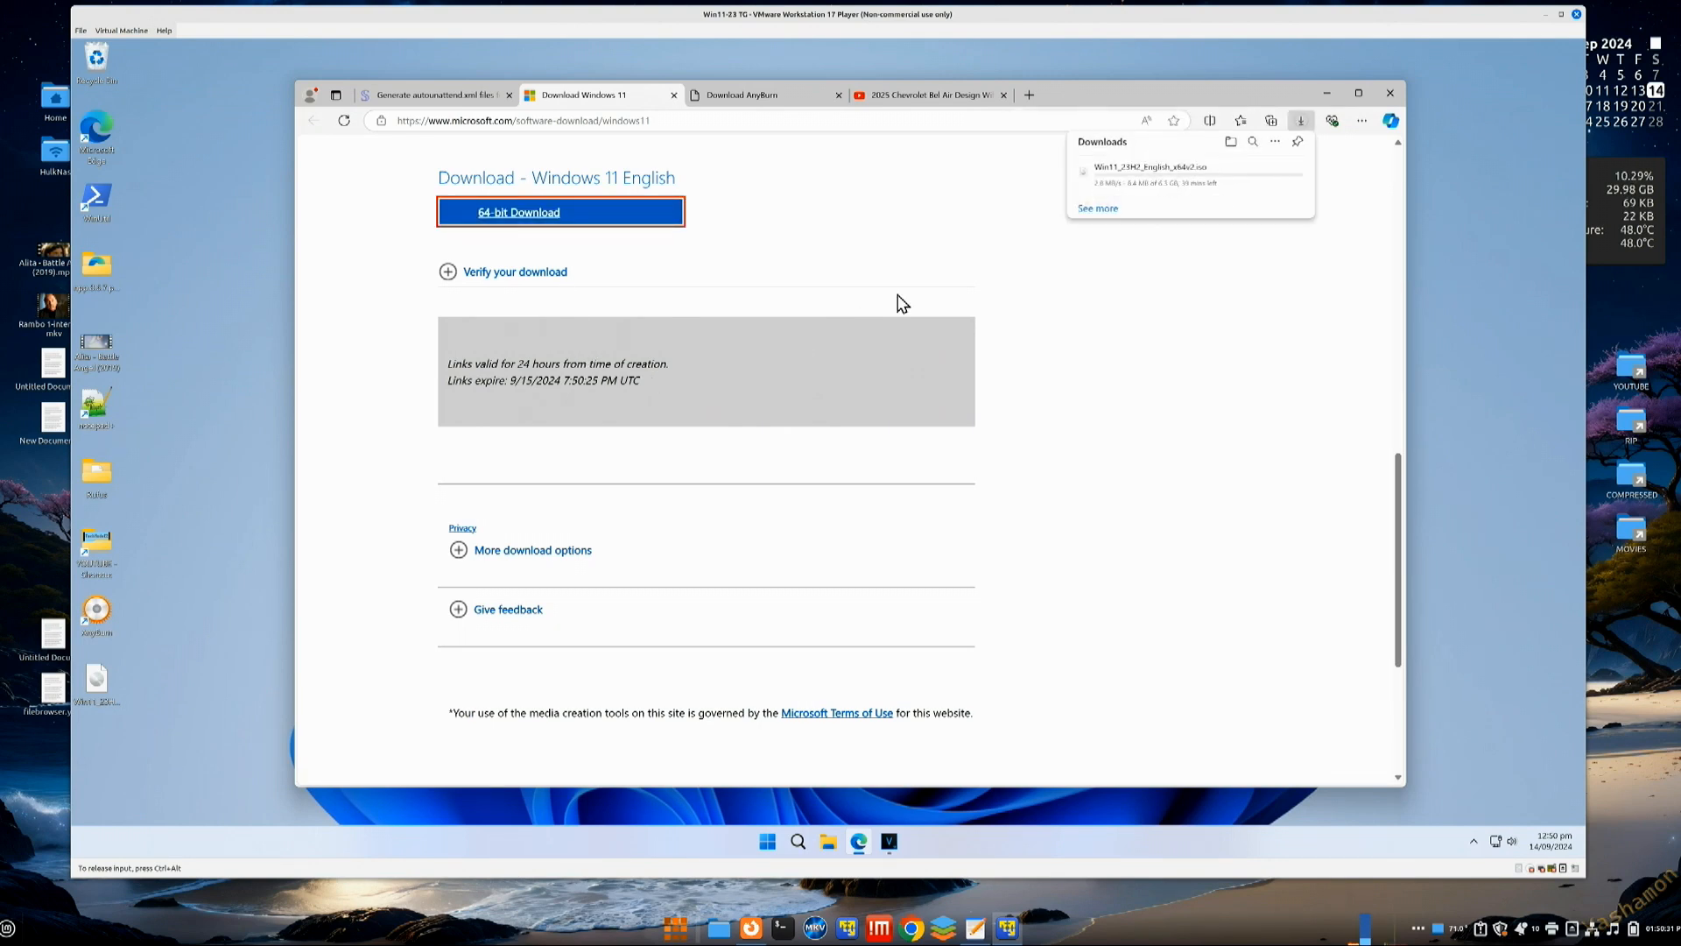
{"action": "mouse_move", "coordinate": [1200, 196]}
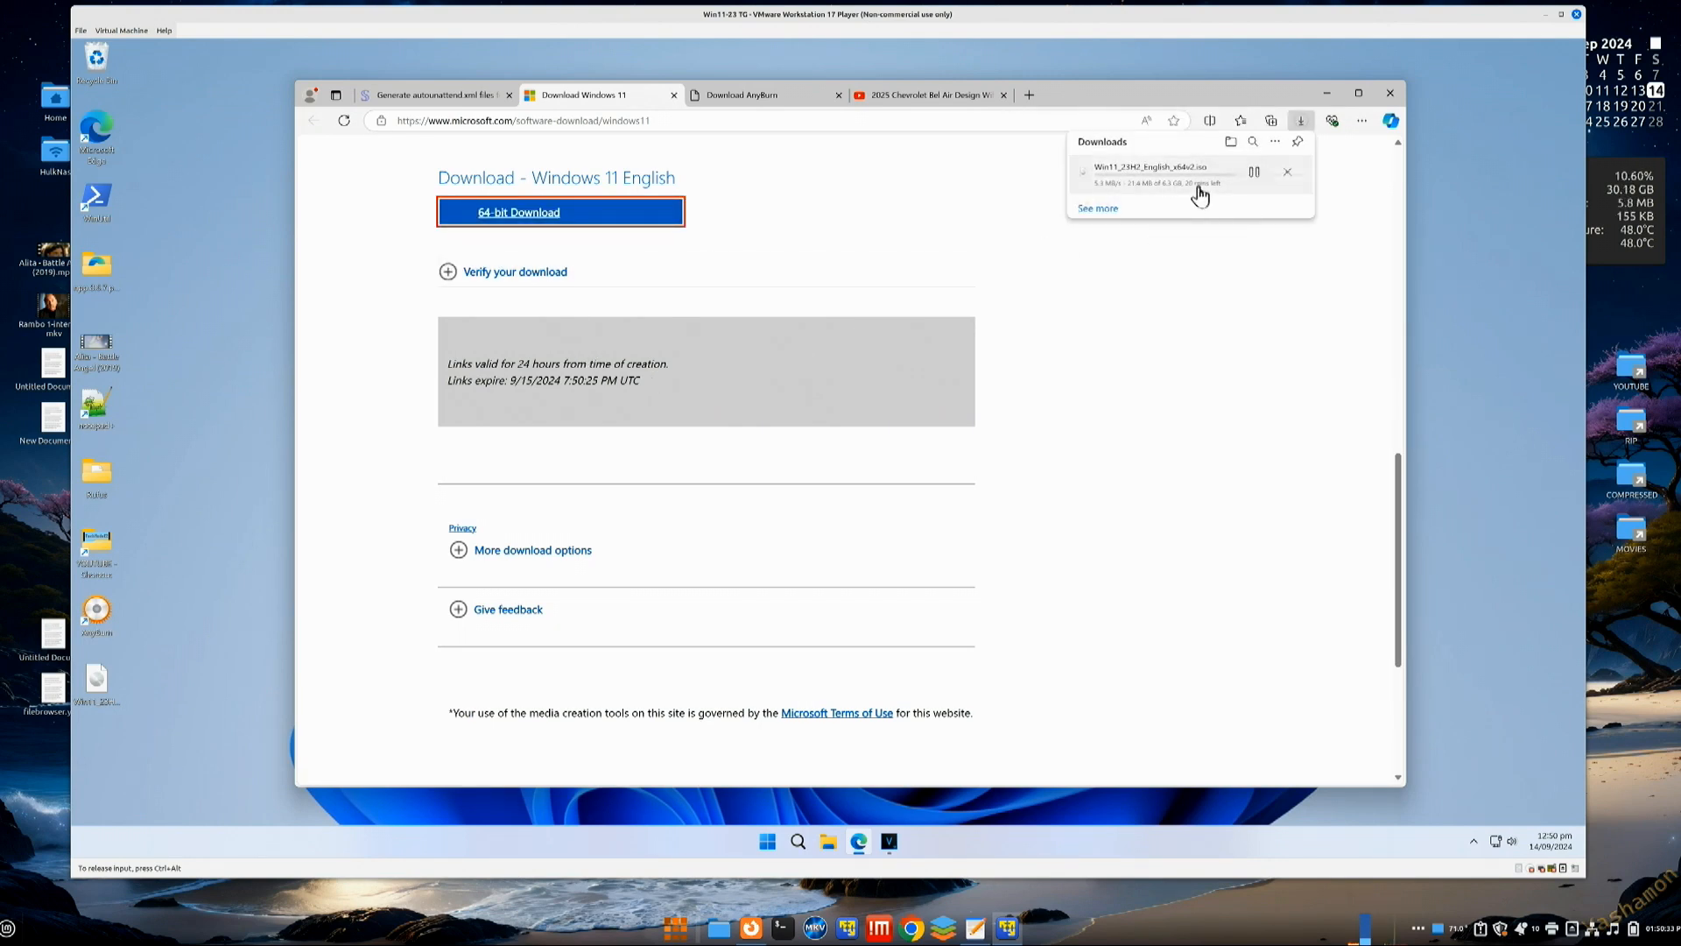
{"action": "left_click", "coordinate": [1255, 173]}
{"action": "left_click", "coordinate": [1283, 175]}
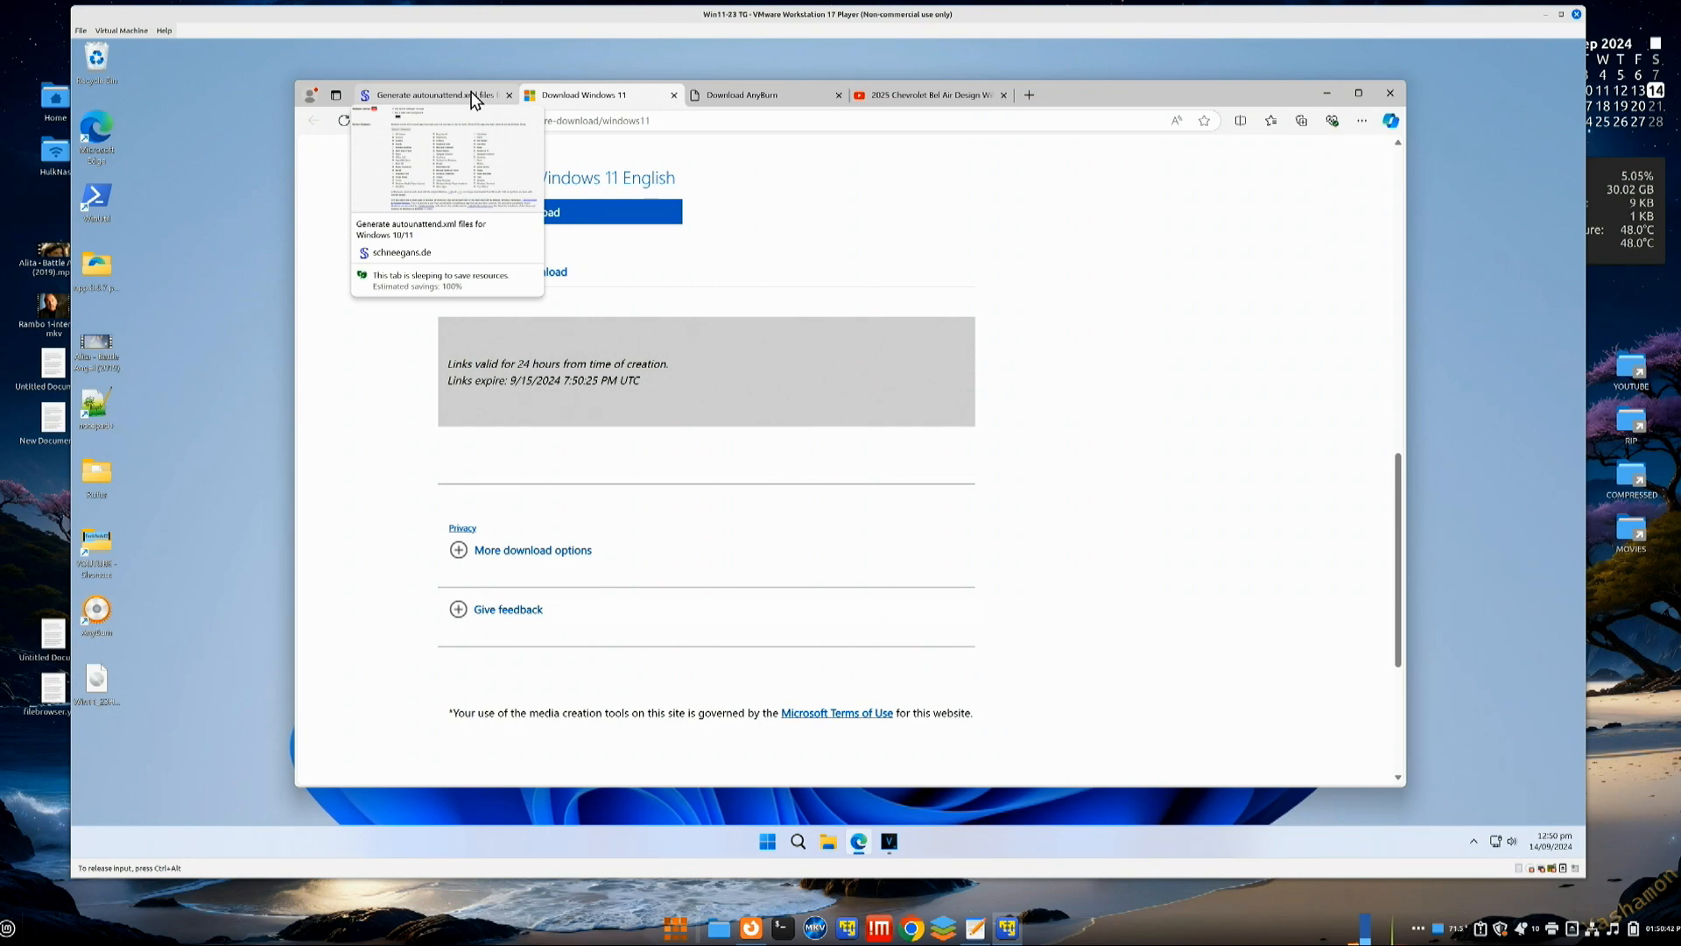
Step: Return to the Unattend Generator tab and scroll down to the form's download buttons
{"action": "left_click", "coordinate": [473, 99]}
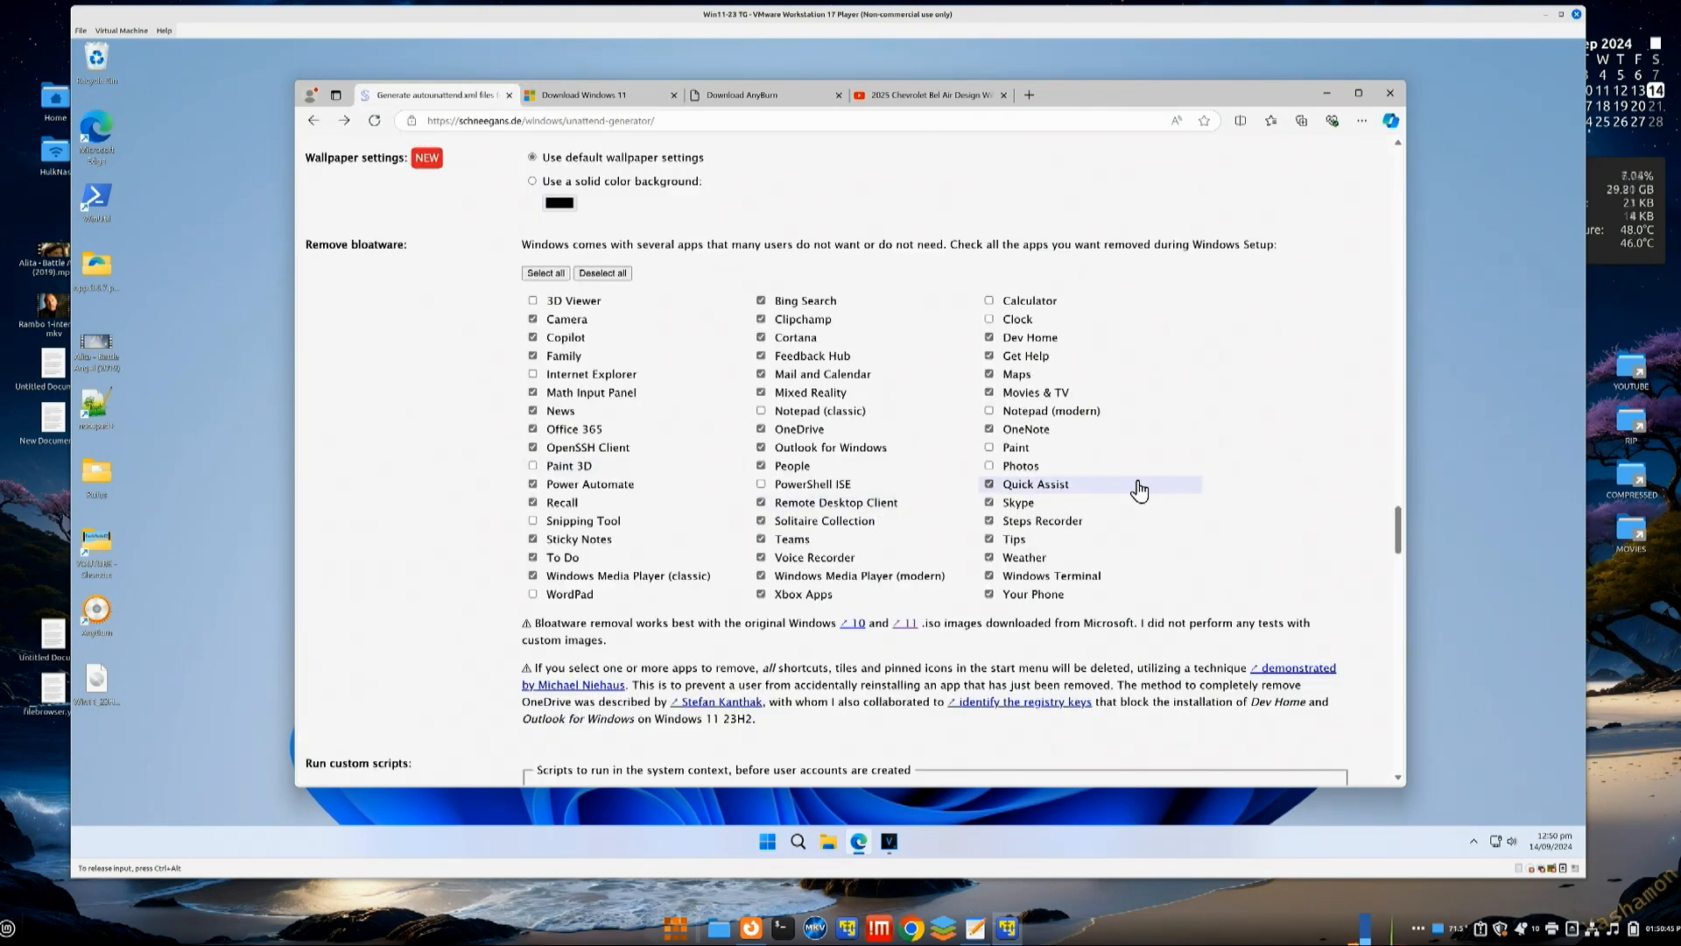
{"action": "scroll", "coordinate": [1138, 489], "scroll_direction": "down", "scroll_amount": 15}
{"action": "scroll", "coordinate": [1138, 480], "scroll_direction": "down", "scroll_amount": 3}
{"action": "scroll", "coordinate": [1139, 481], "scroll_direction": "up", "scroll_amount": 3}
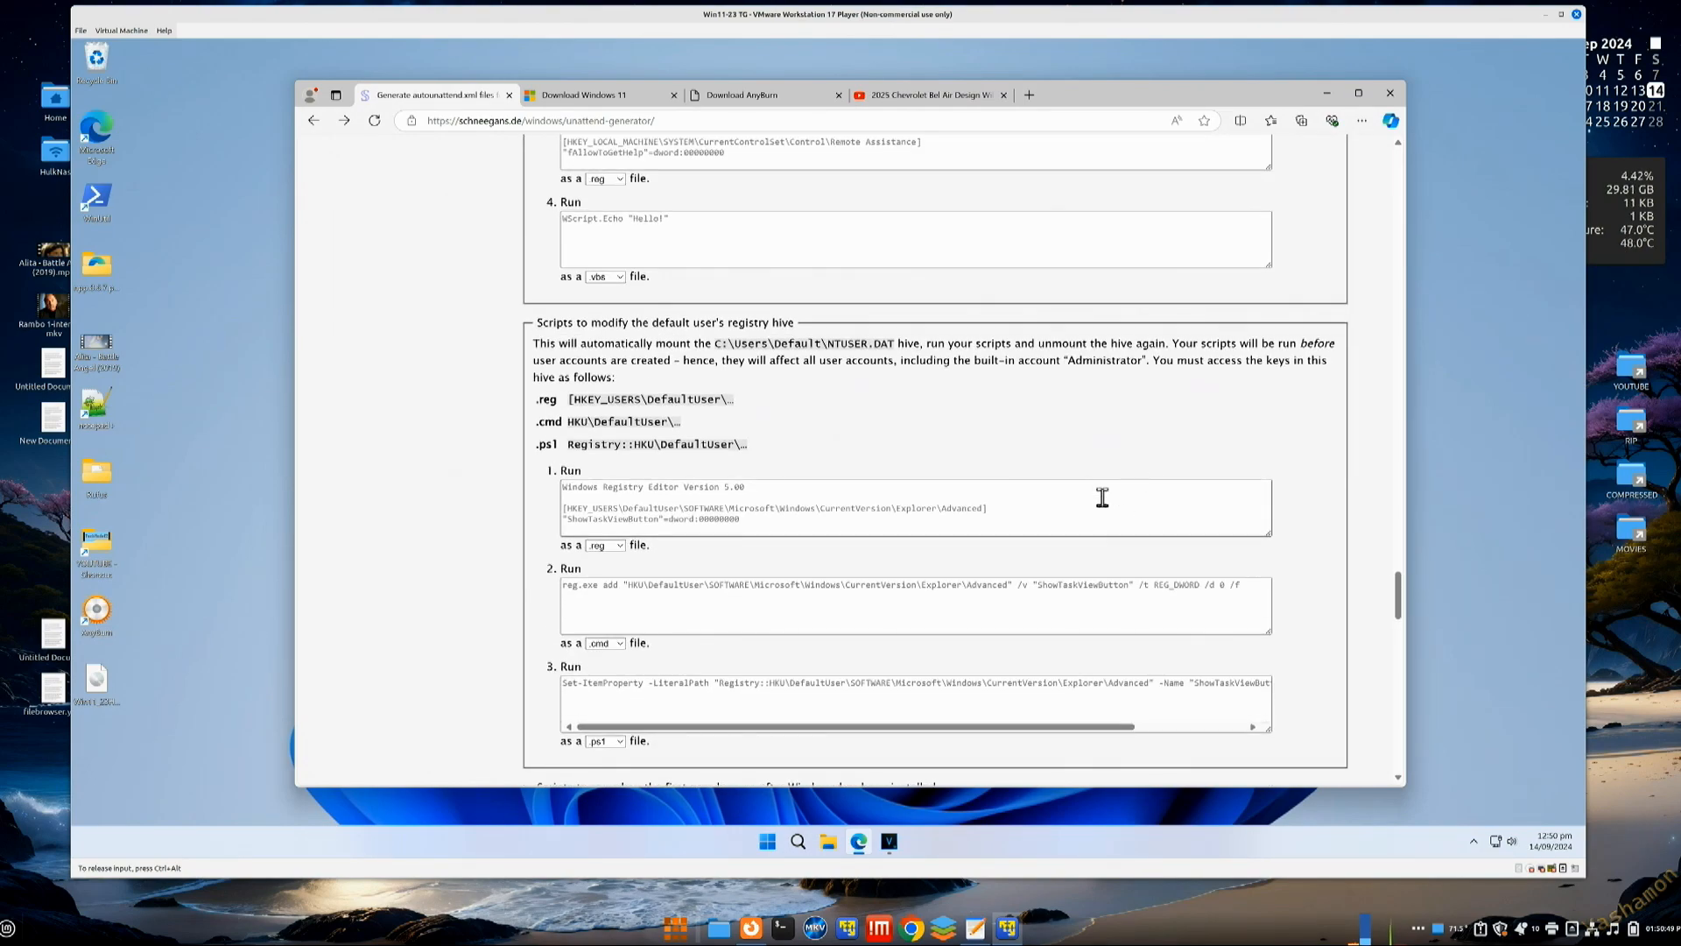
{"action": "scroll", "coordinate": [1065, 530], "scroll_direction": "down", "scroll_amount": 2}
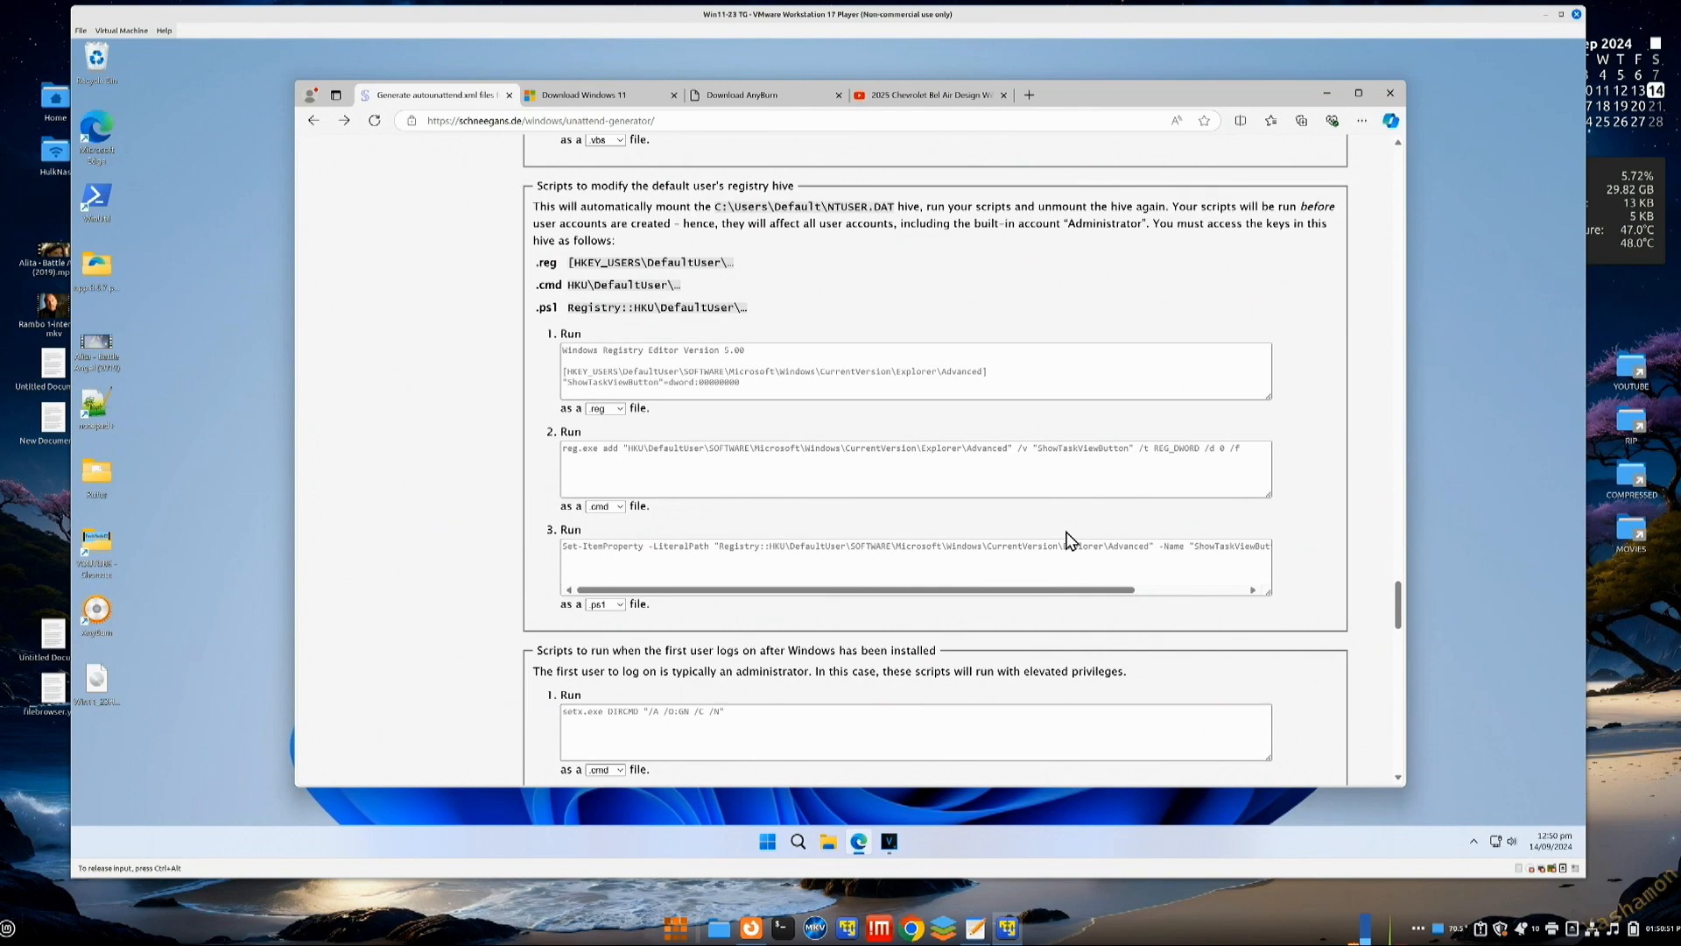
{"action": "scroll", "coordinate": [1035, 575], "scroll_direction": "down", "scroll_amount": 8}
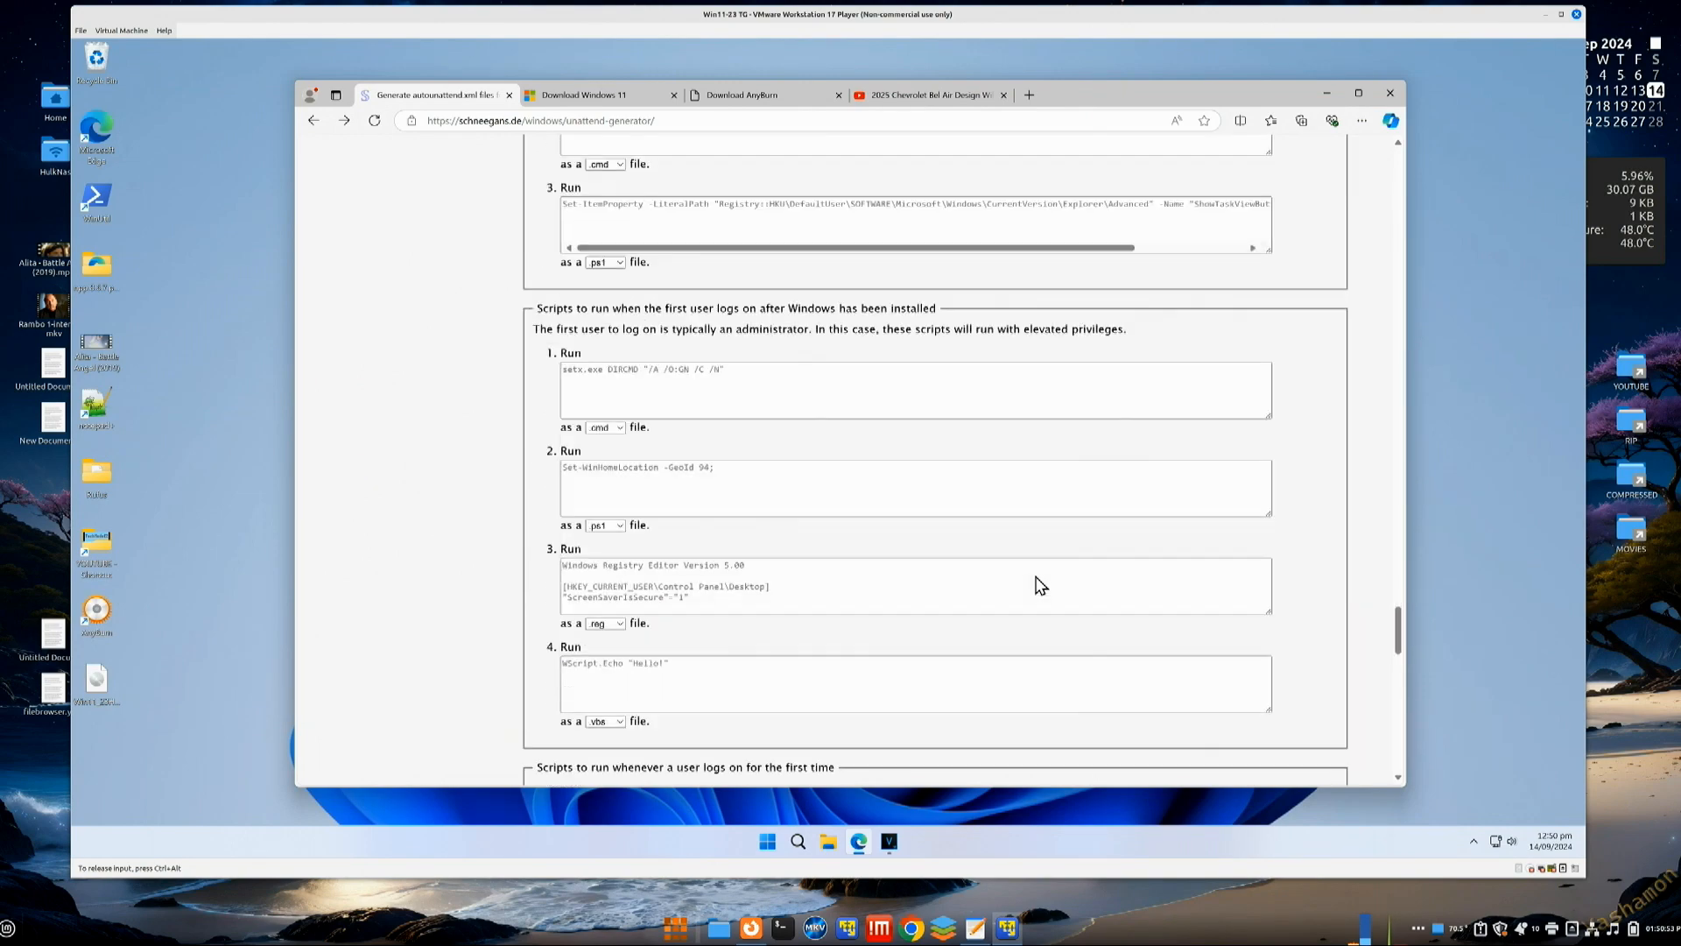
{"action": "scroll", "coordinate": [1040, 585], "scroll_direction": "down", "scroll_amount": 7}
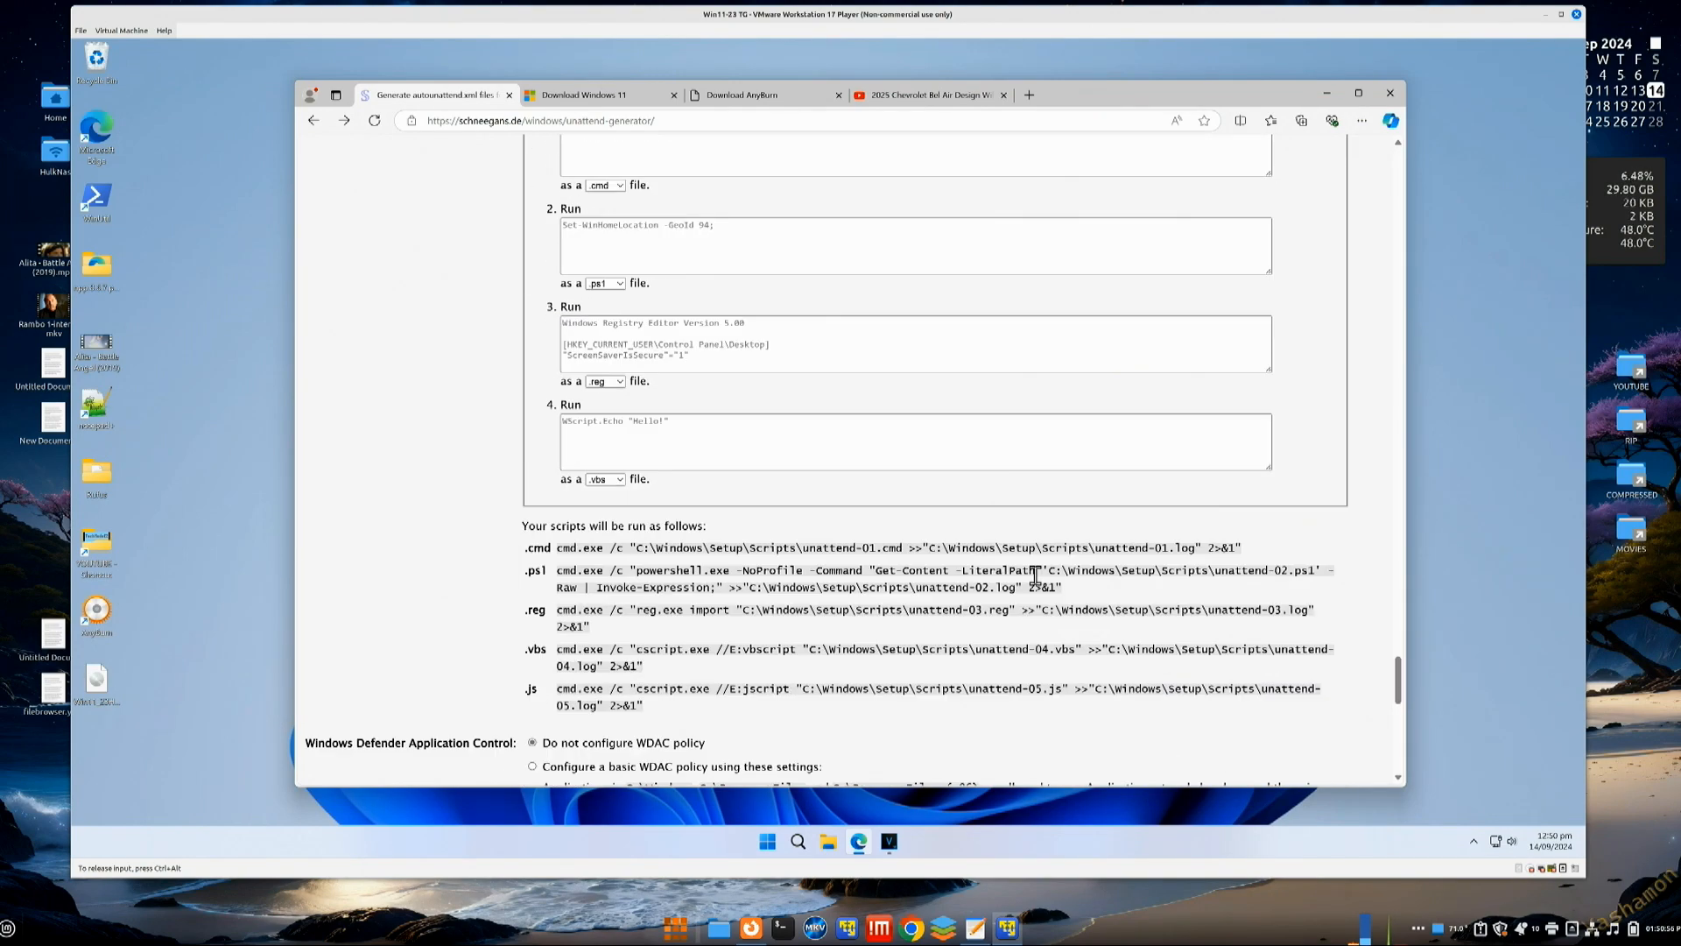
{"action": "scroll", "coordinate": [1035, 574], "scroll_direction": "down", "scroll_amount": 1}
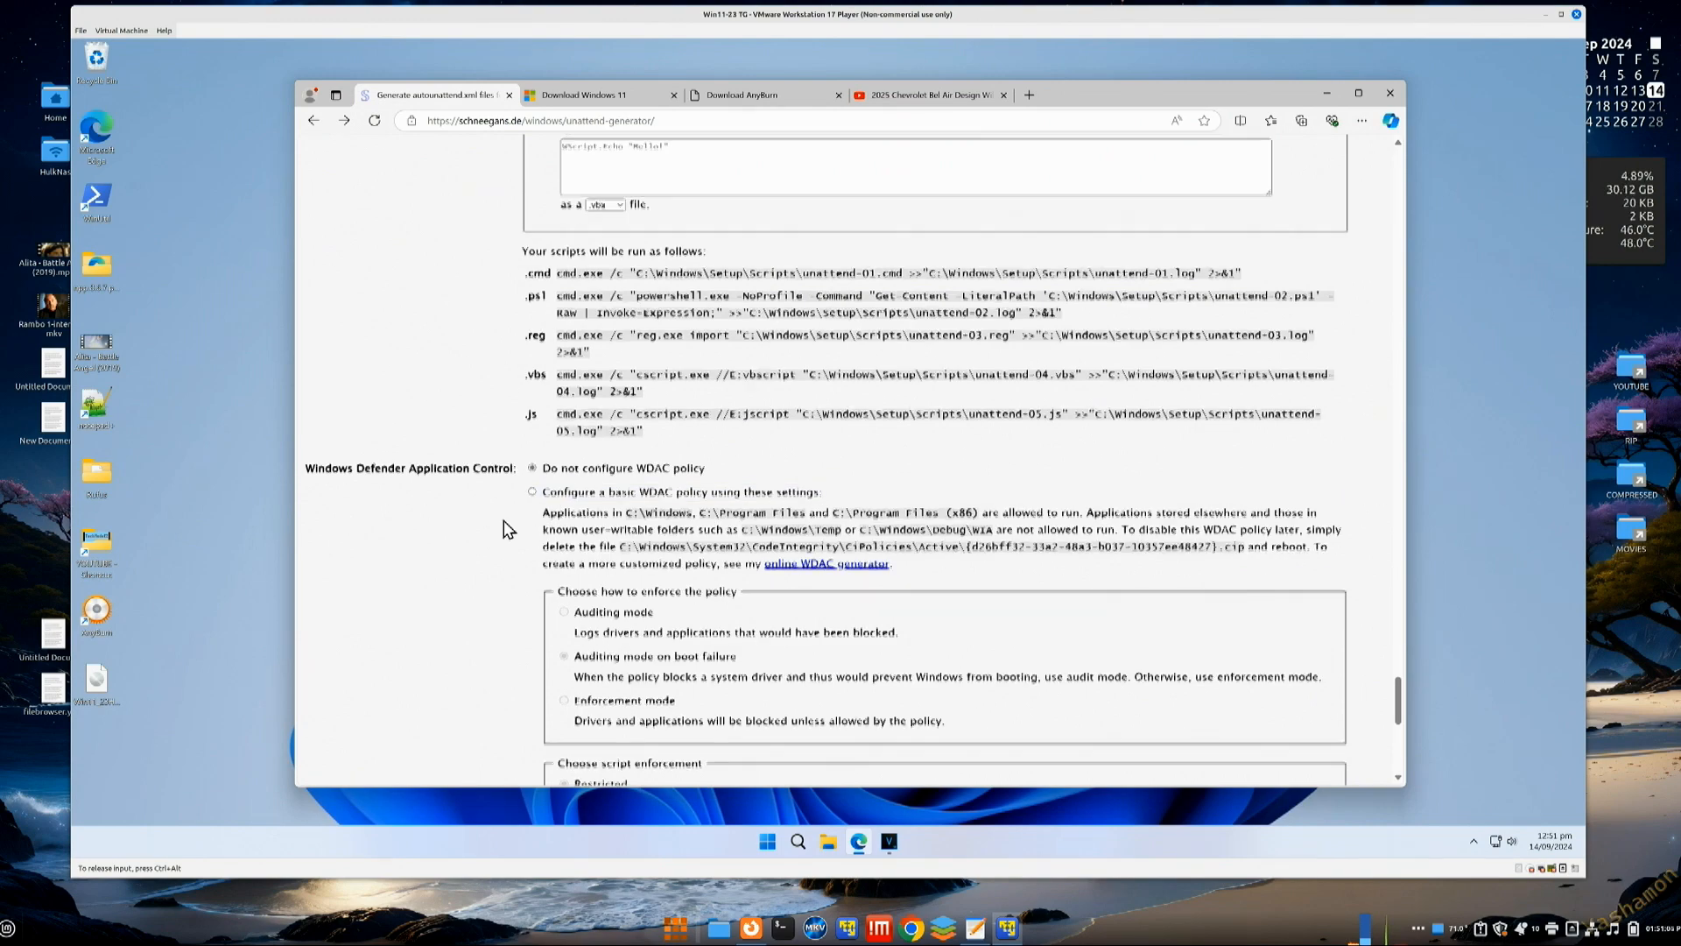
{"action": "scroll", "coordinate": [504, 520], "scroll_direction": "down", "scroll_amount": 3}
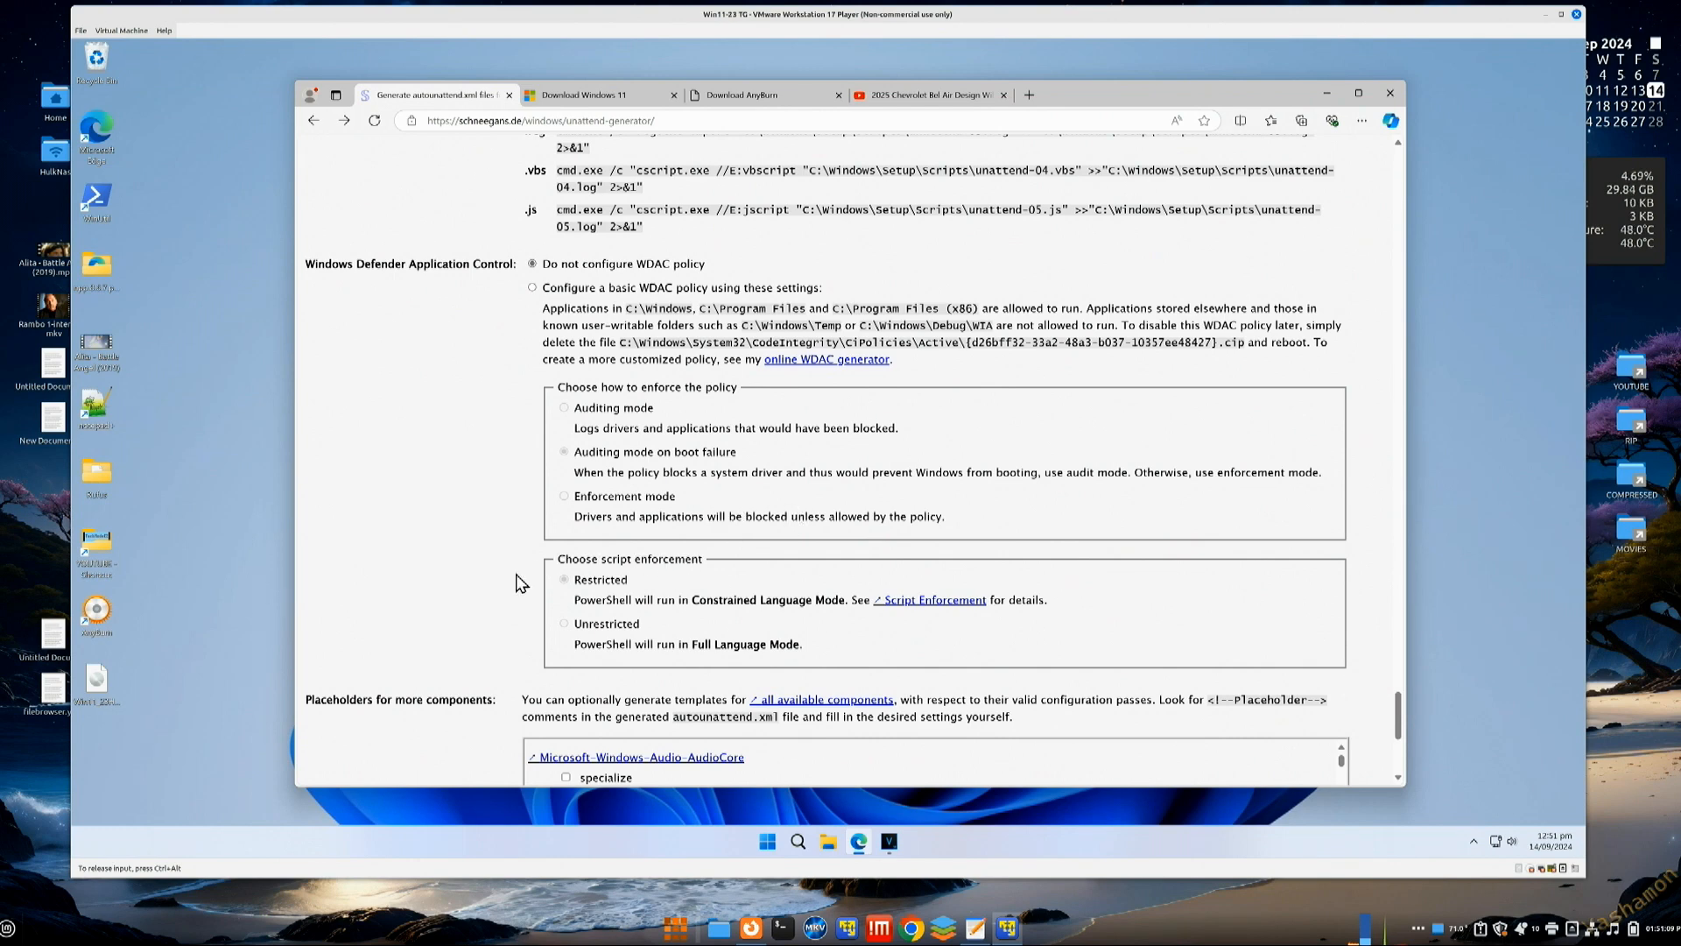
{"action": "scroll", "coordinate": [1079, 646], "scroll_direction": "down", "scroll_amount": 2}
{"action": "scroll", "coordinate": [1078, 646], "scroll_direction": "down", "scroll_amount": 2}
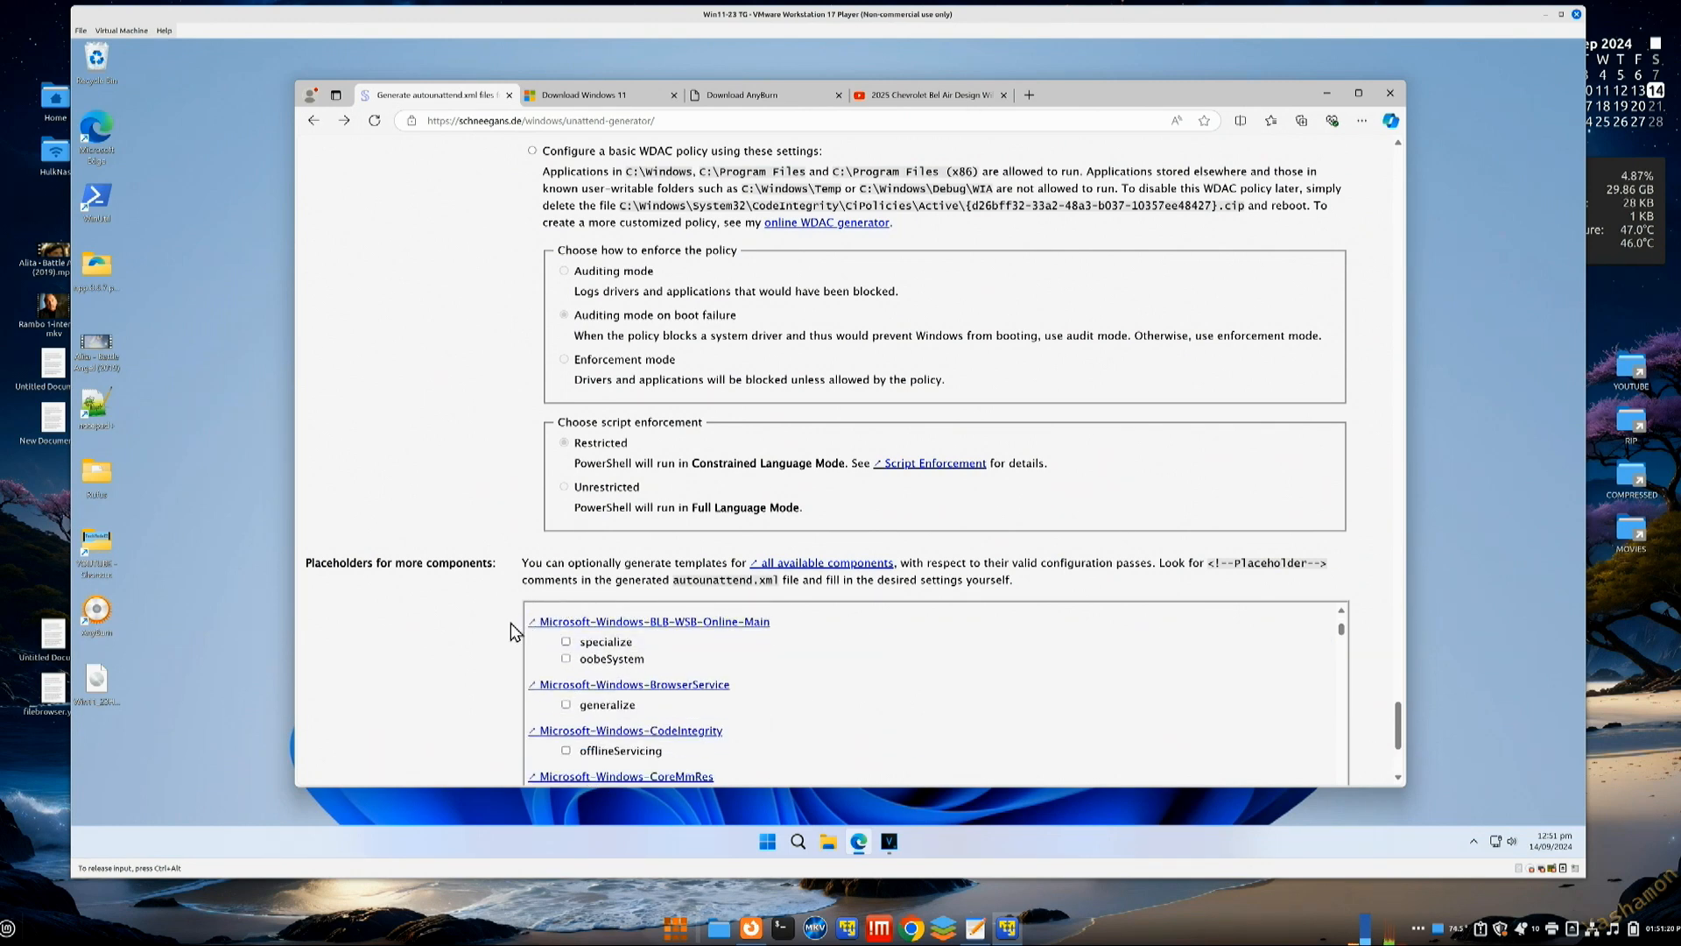
{"action": "scroll", "coordinate": [512, 622], "scroll_direction": "down", "scroll_amount": 3}
{"action": "scroll", "coordinate": [894, 553], "scroll_direction": "down", "scroll_amount": 2}
{"action": "scroll", "coordinate": [894, 554], "scroll_direction": "down", "scroll_amount": 4}
{"action": "scroll", "coordinate": [894, 553], "scroll_direction": "down", "scroll_amount": 5}
{"action": "scroll", "coordinate": [894, 553], "scroll_direction": "down", "scroll_amount": 3}
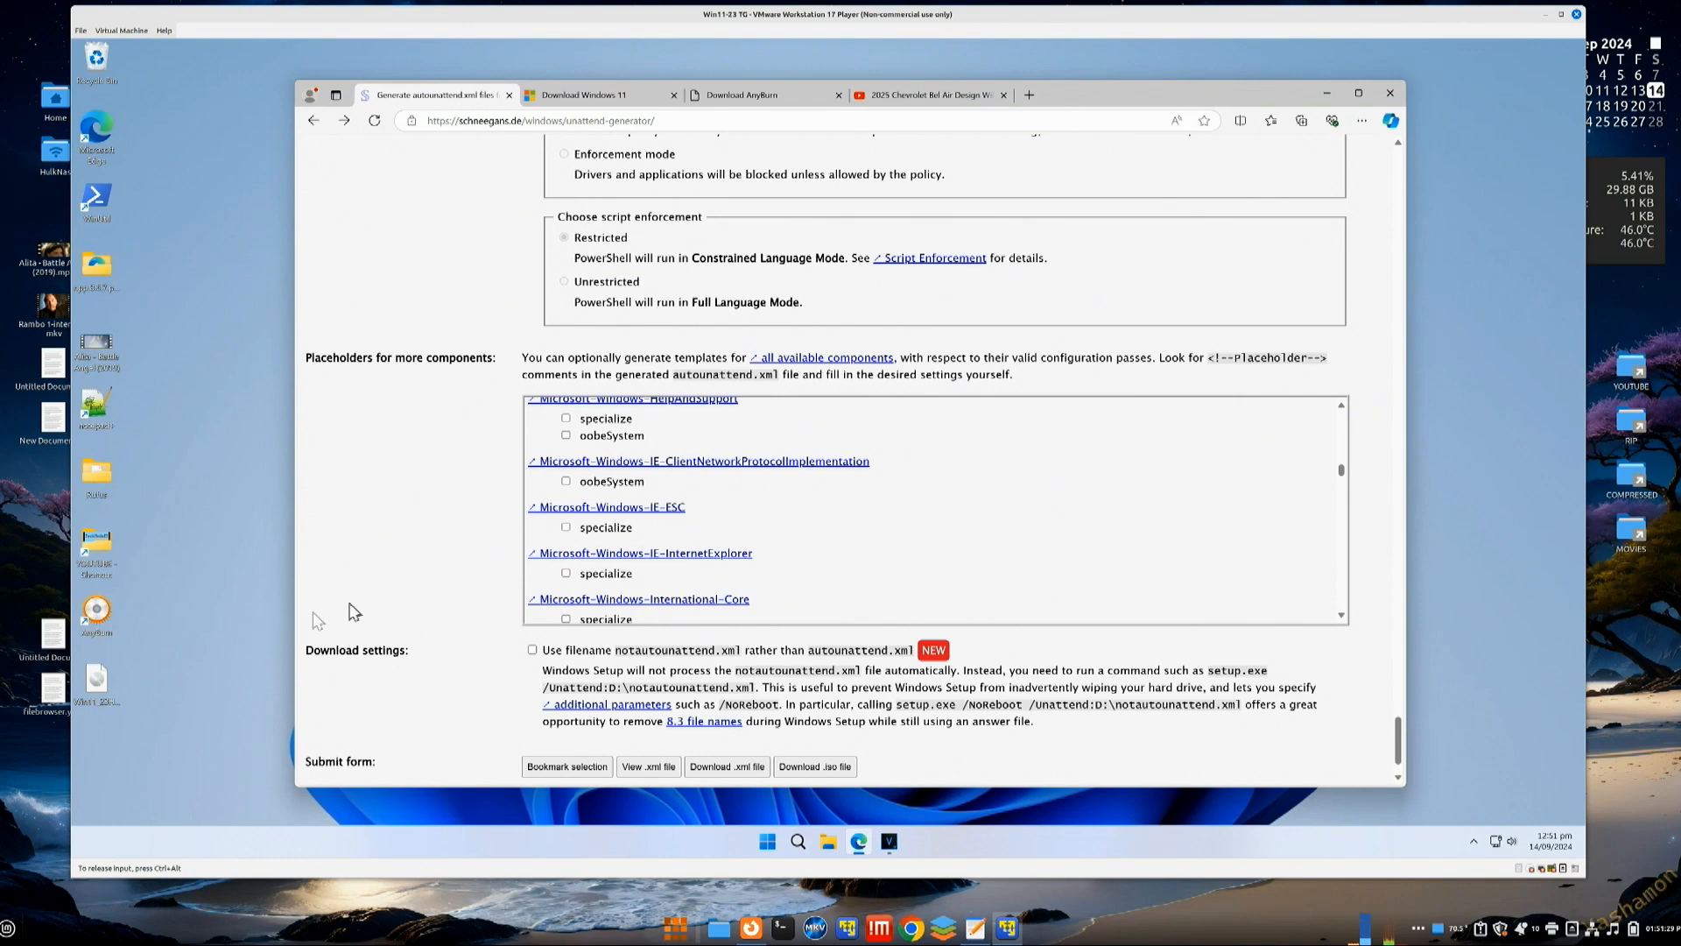
{"action": "scroll", "coordinate": [429, 585], "scroll_direction": "down", "scroll_amount": 1}
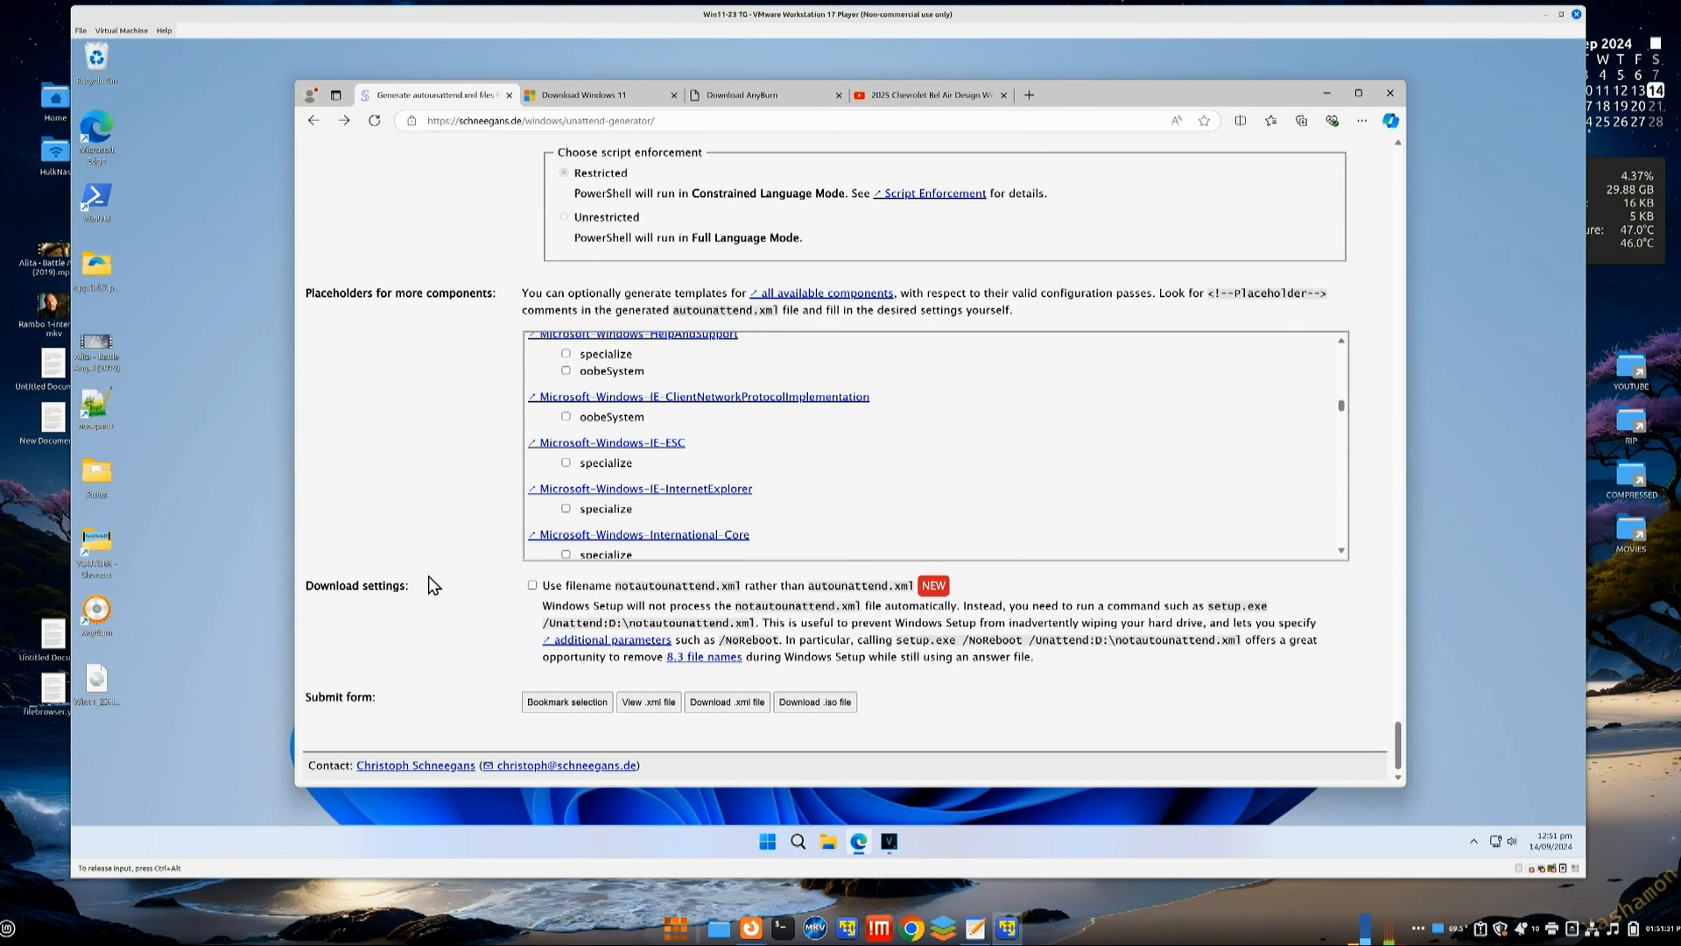
Step: Download autounattend.xml, keep it despite the warning, show it in Downloads, then show the desktop
{"action": "left_click", "coordinate": [718, 700]}
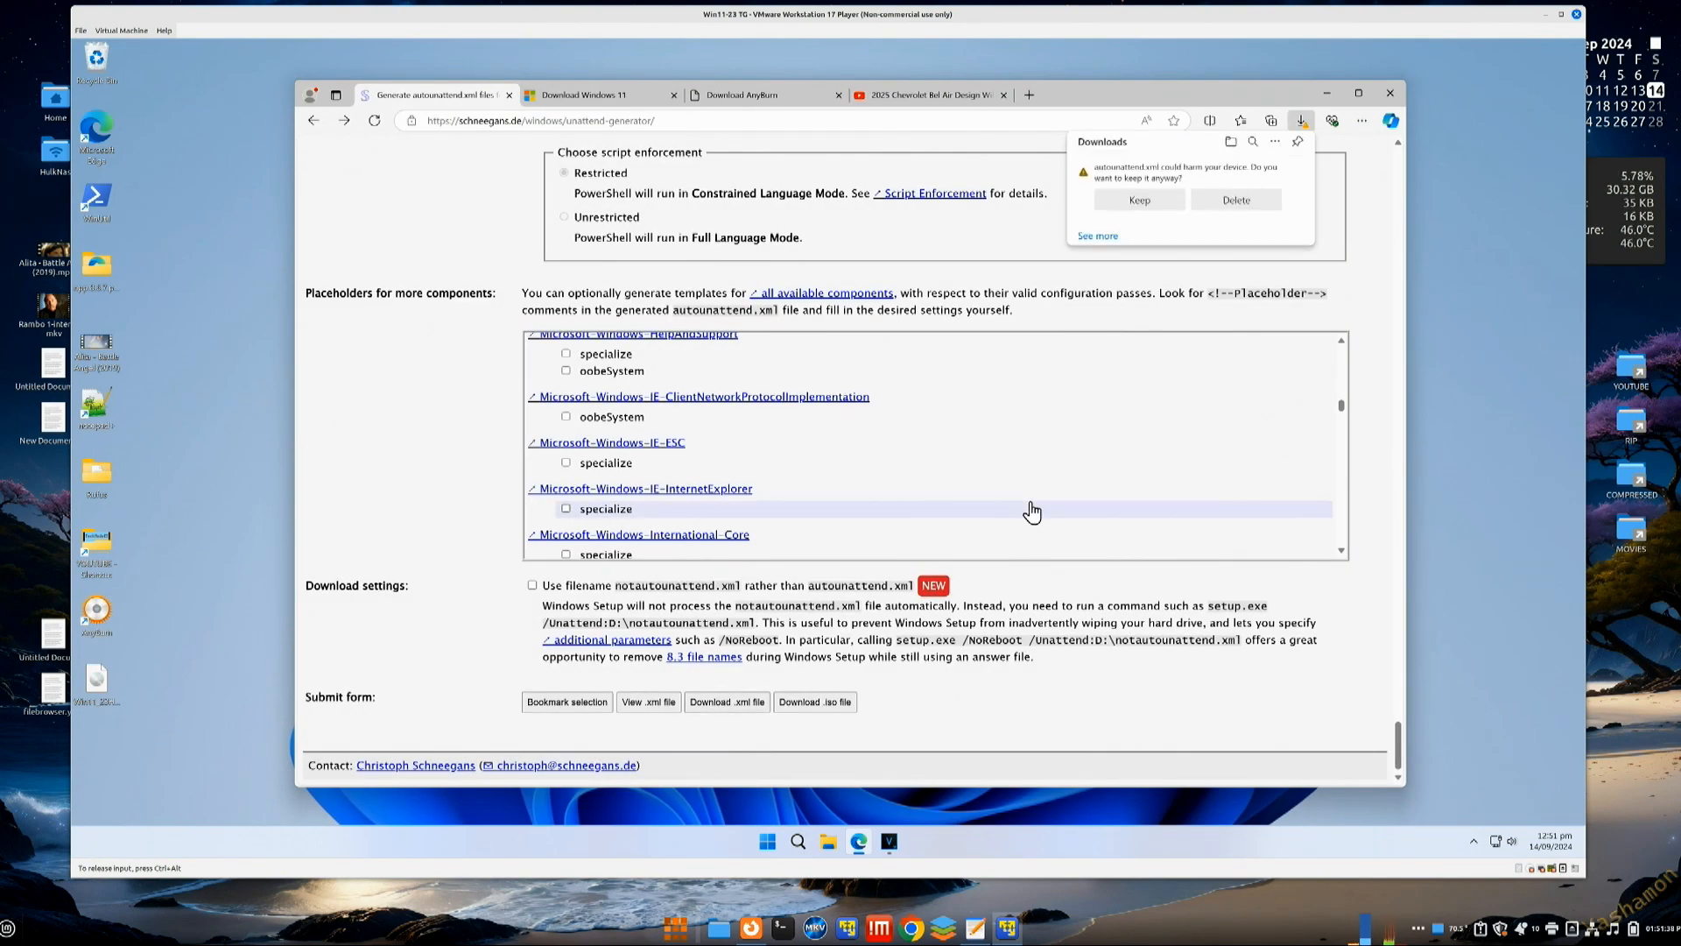
{"action": "left_click", "coordinate": [1139, 199]}
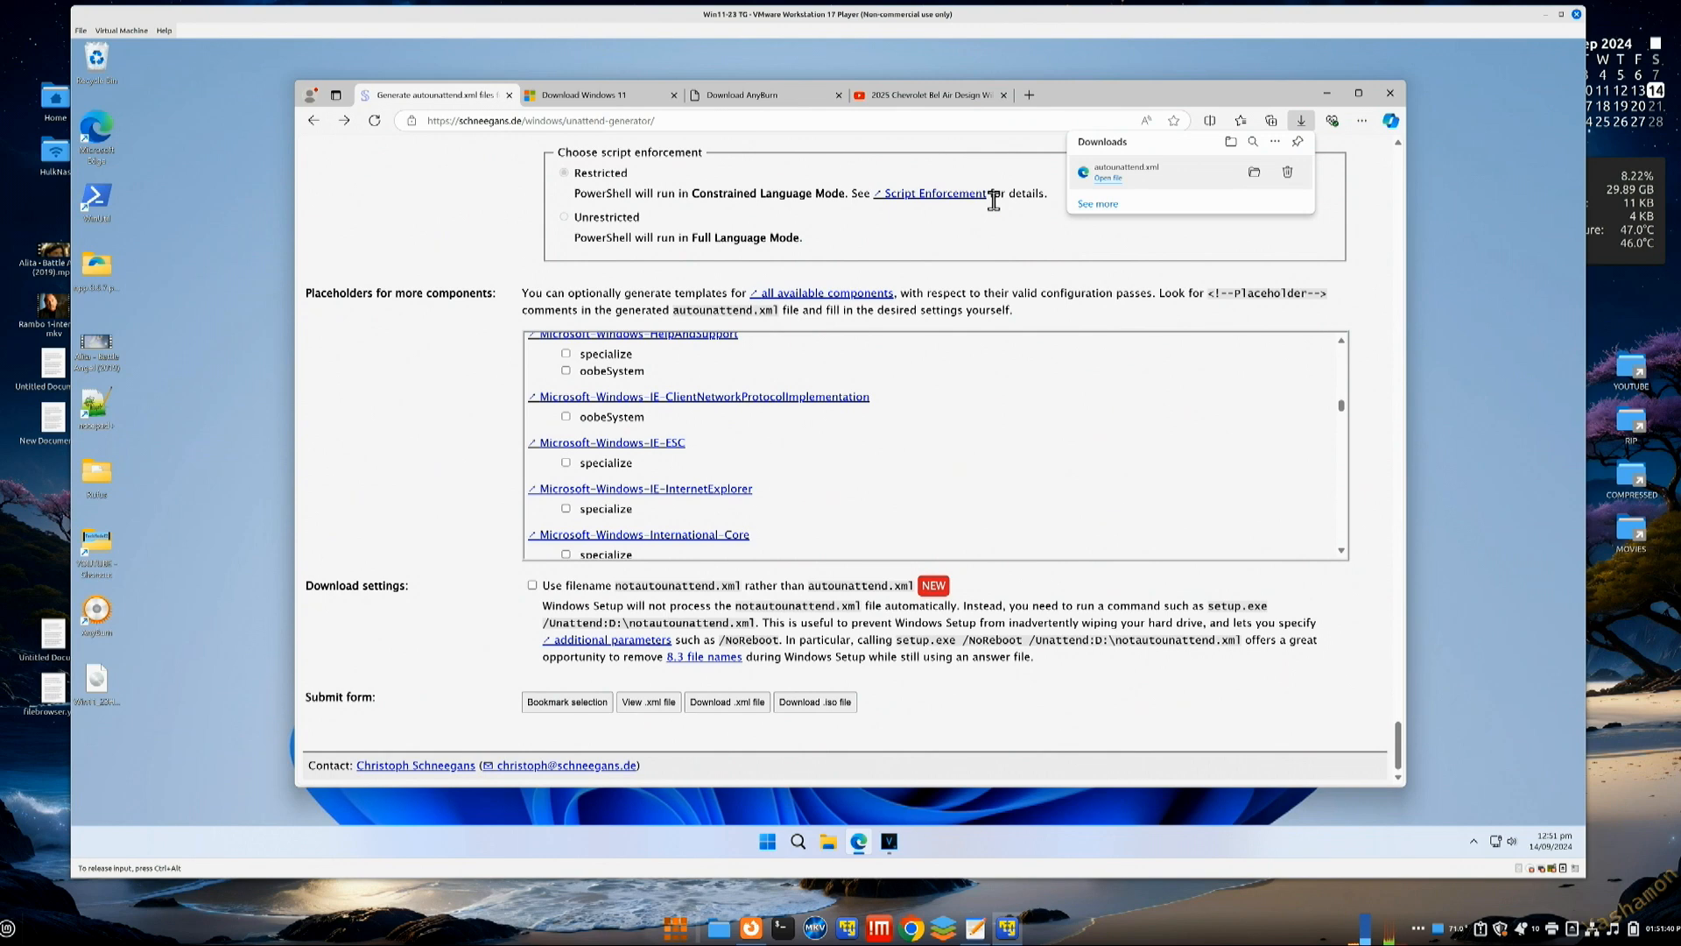
{"action": "left_click", "coordinate": [1253, 172]}
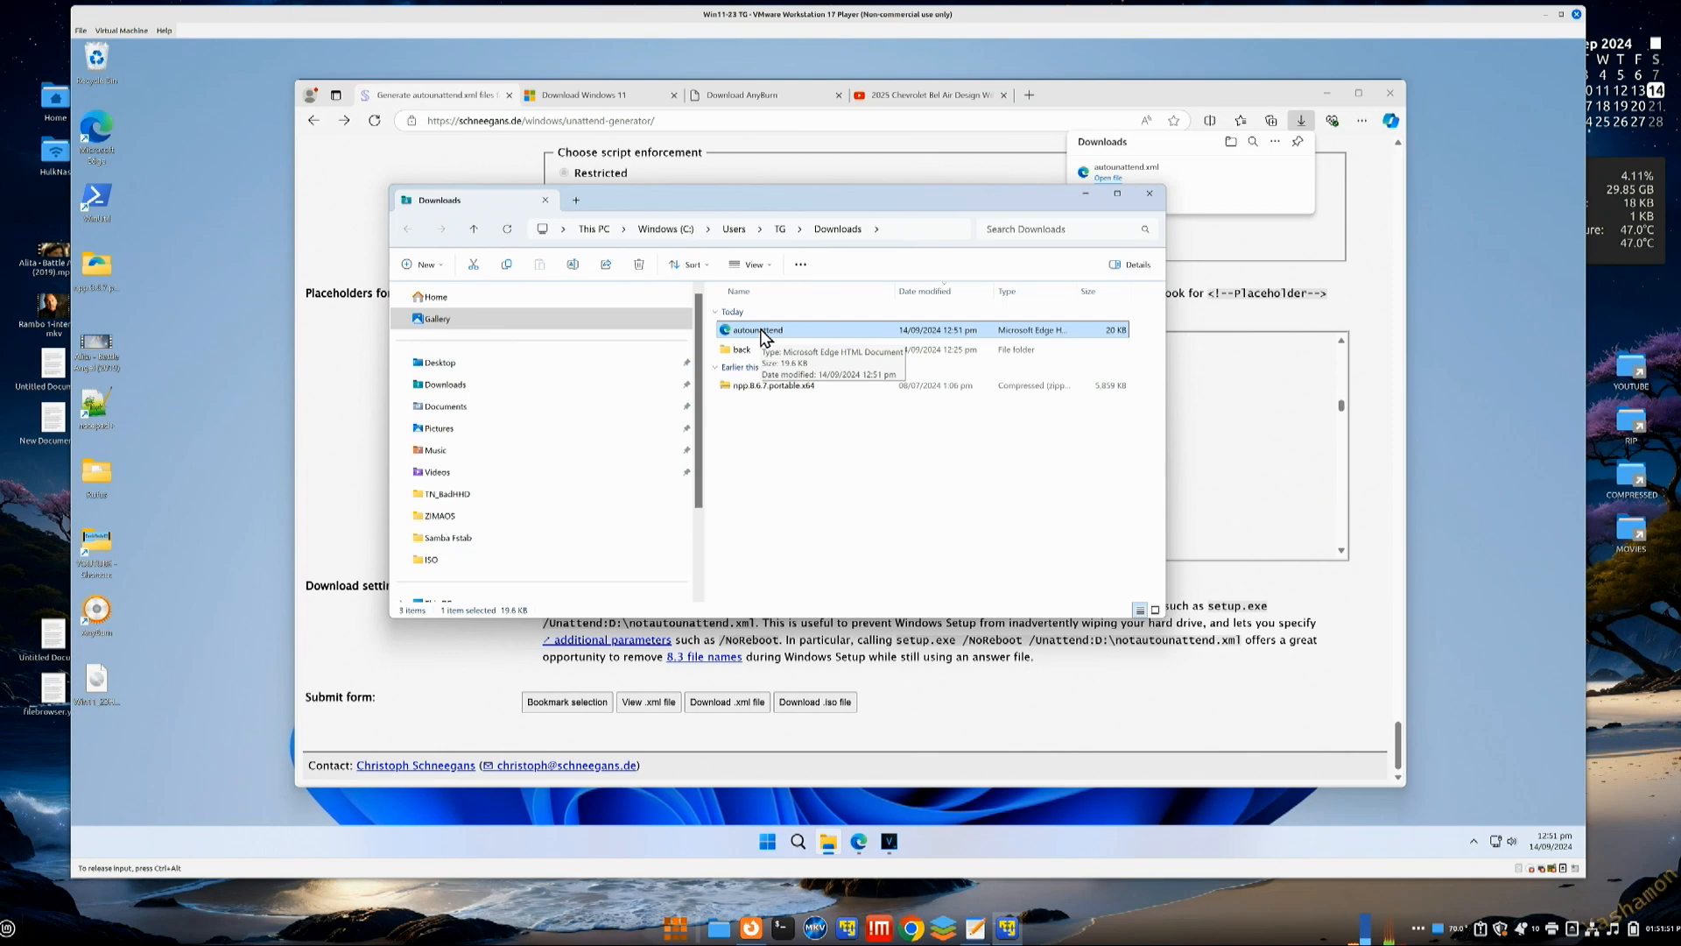
{"action": "key", "text": "super+d"}
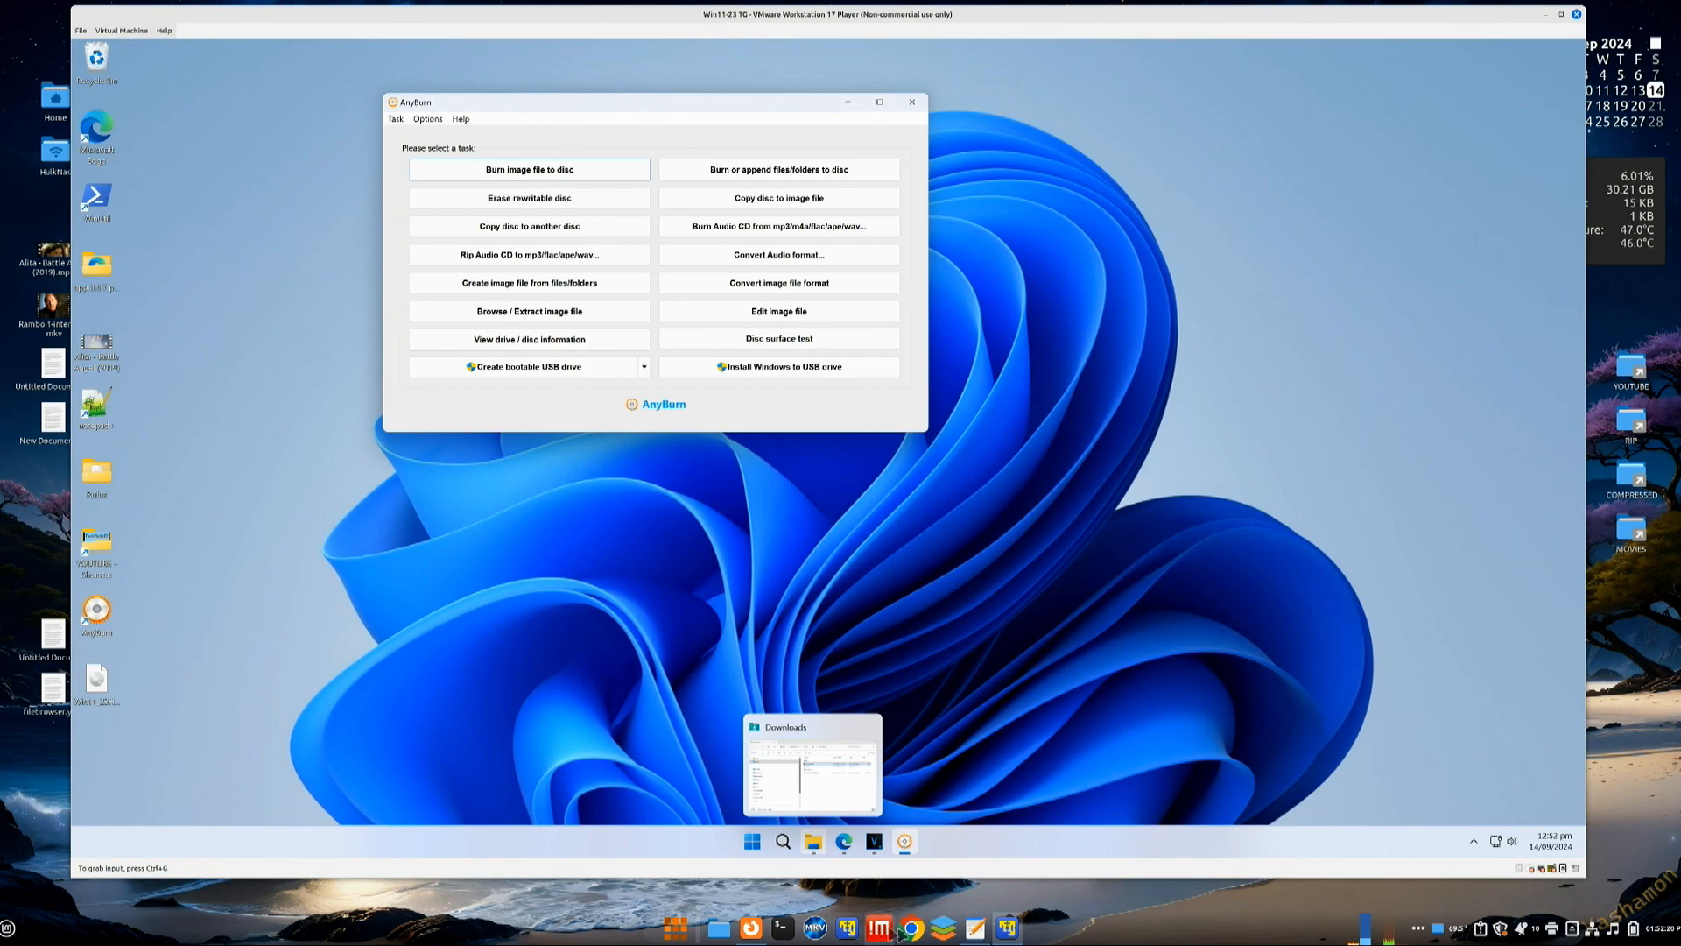
Step: Check Edge's Download AnyBurn tab, minimise Edge, and drag the AnyBurn window to the centre
{"action": "left_click", "coordinate": [843, 841]}
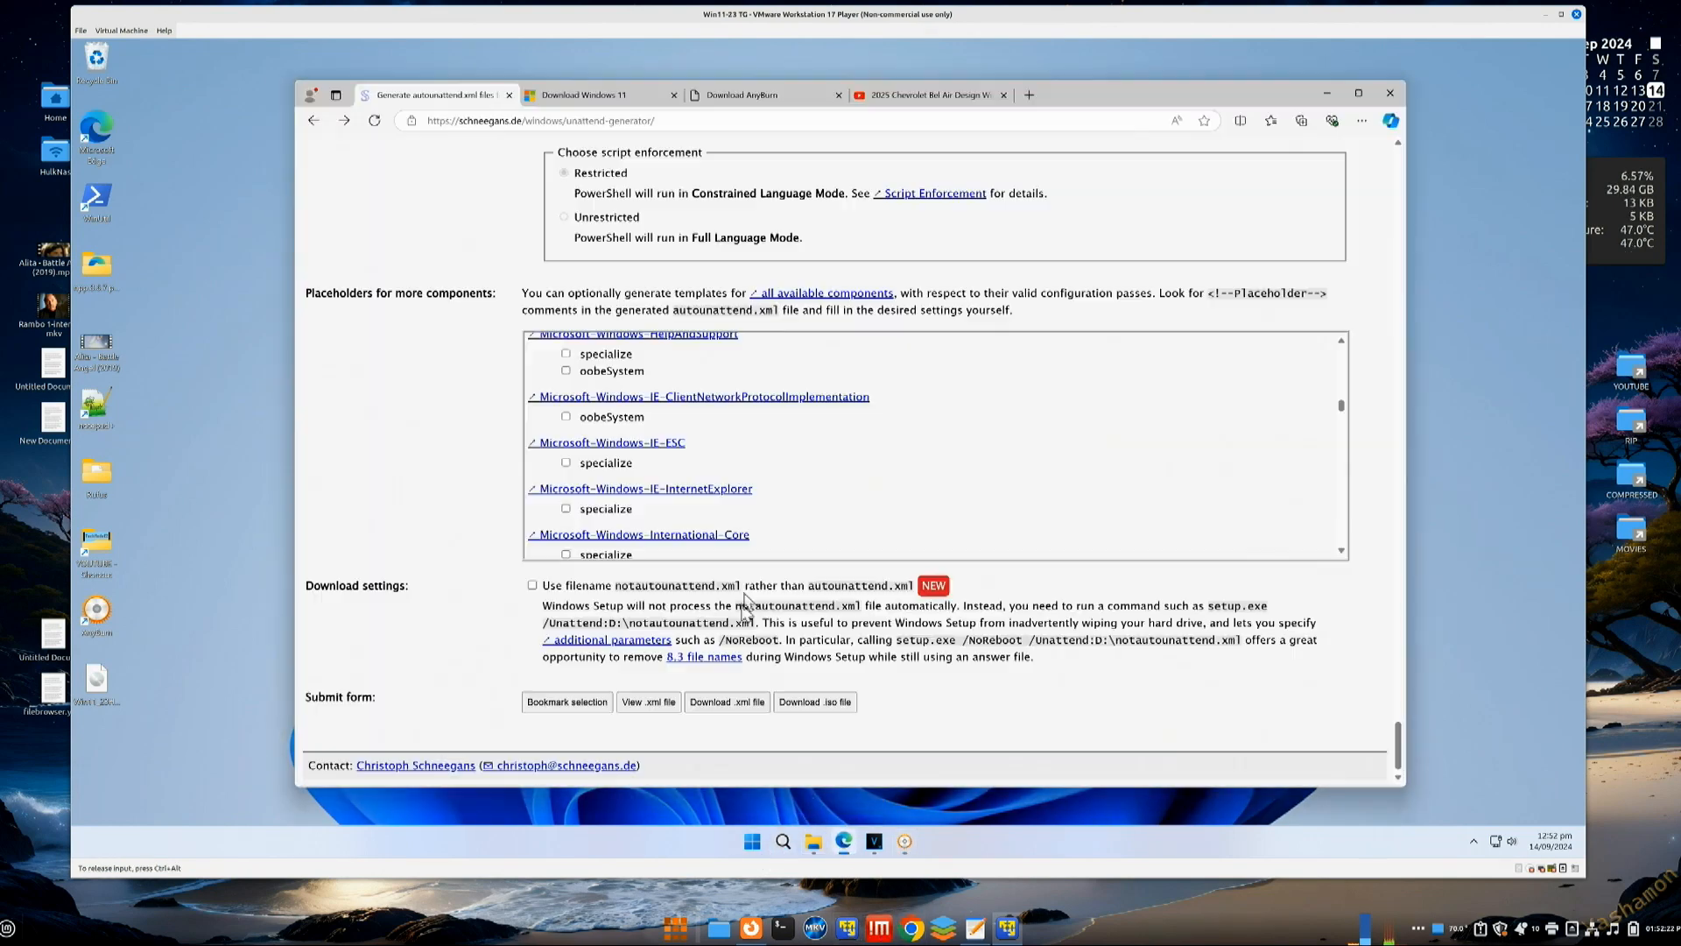
{"action": "left_click", "coordinate": [792, 98]}
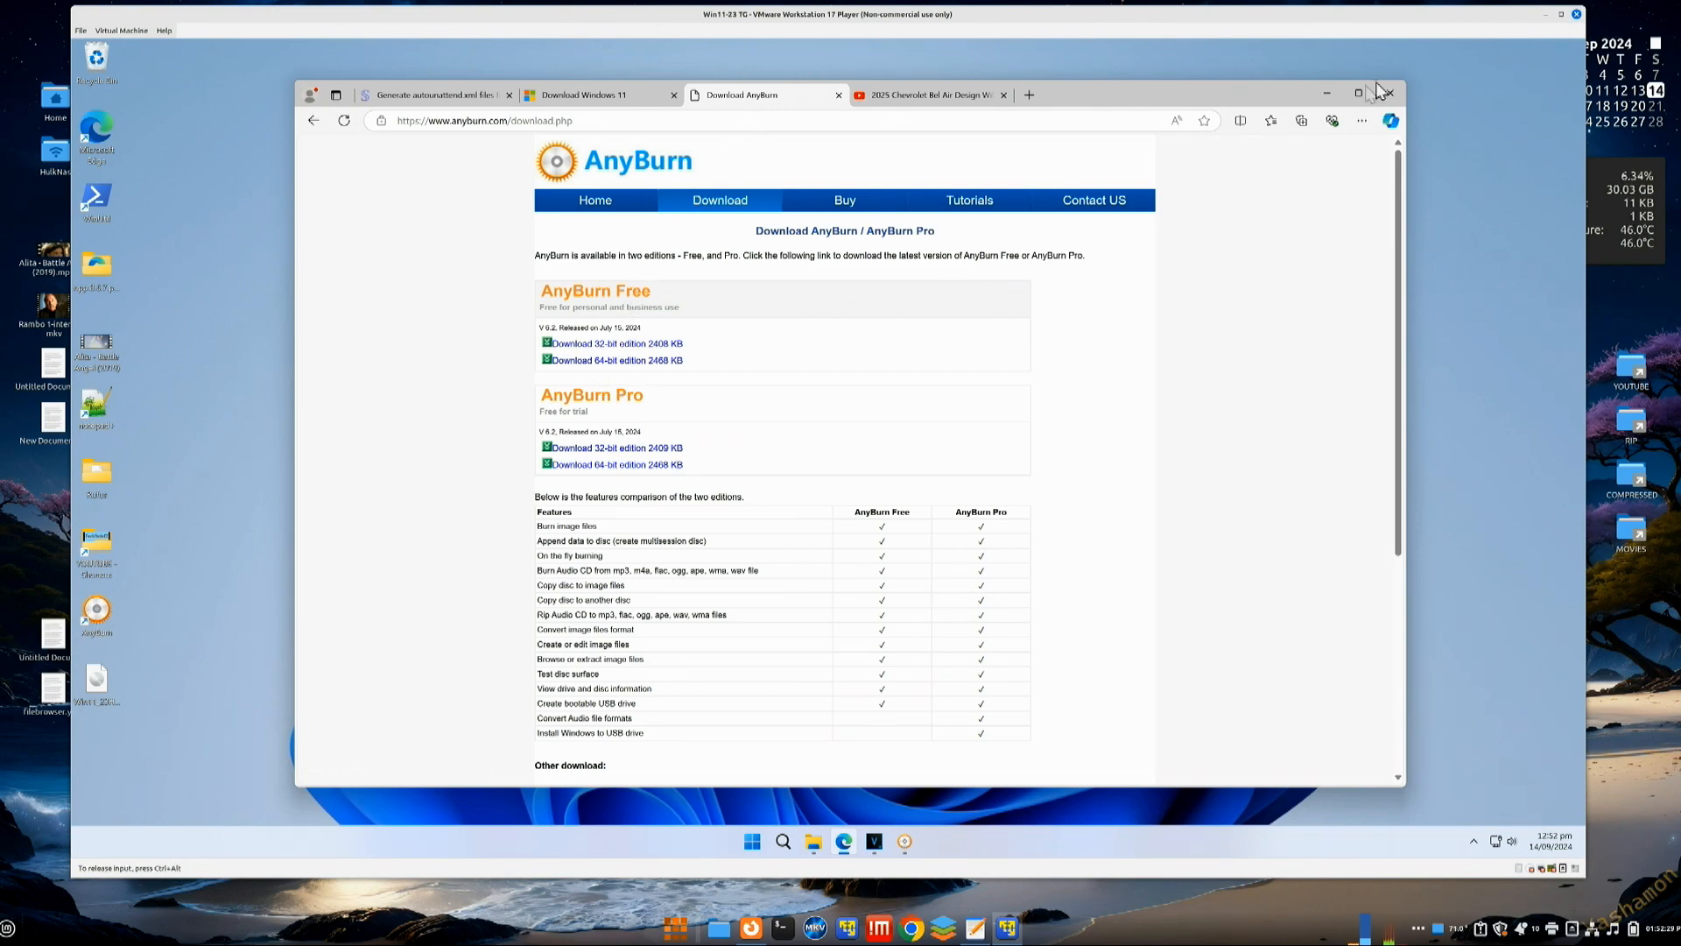
{"action": "left_click", "coordinate": [1325, 93]}
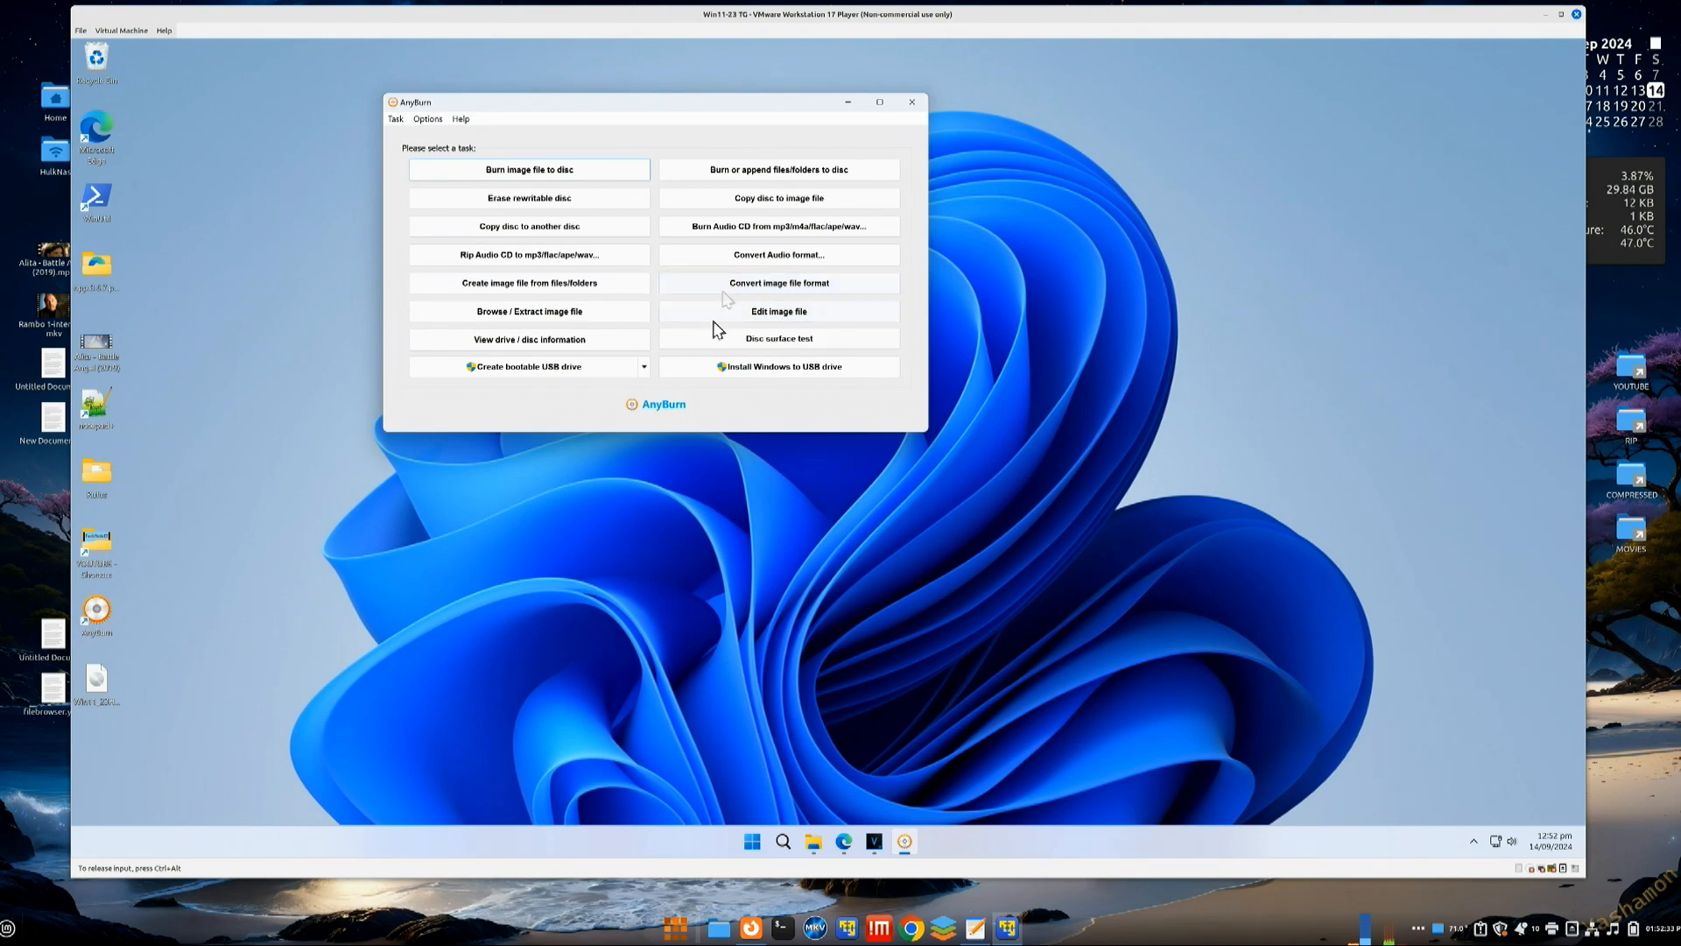
{"action": "left_click_drag", "start_coordinate": [630, 109], "coordinate": [755, 200]}
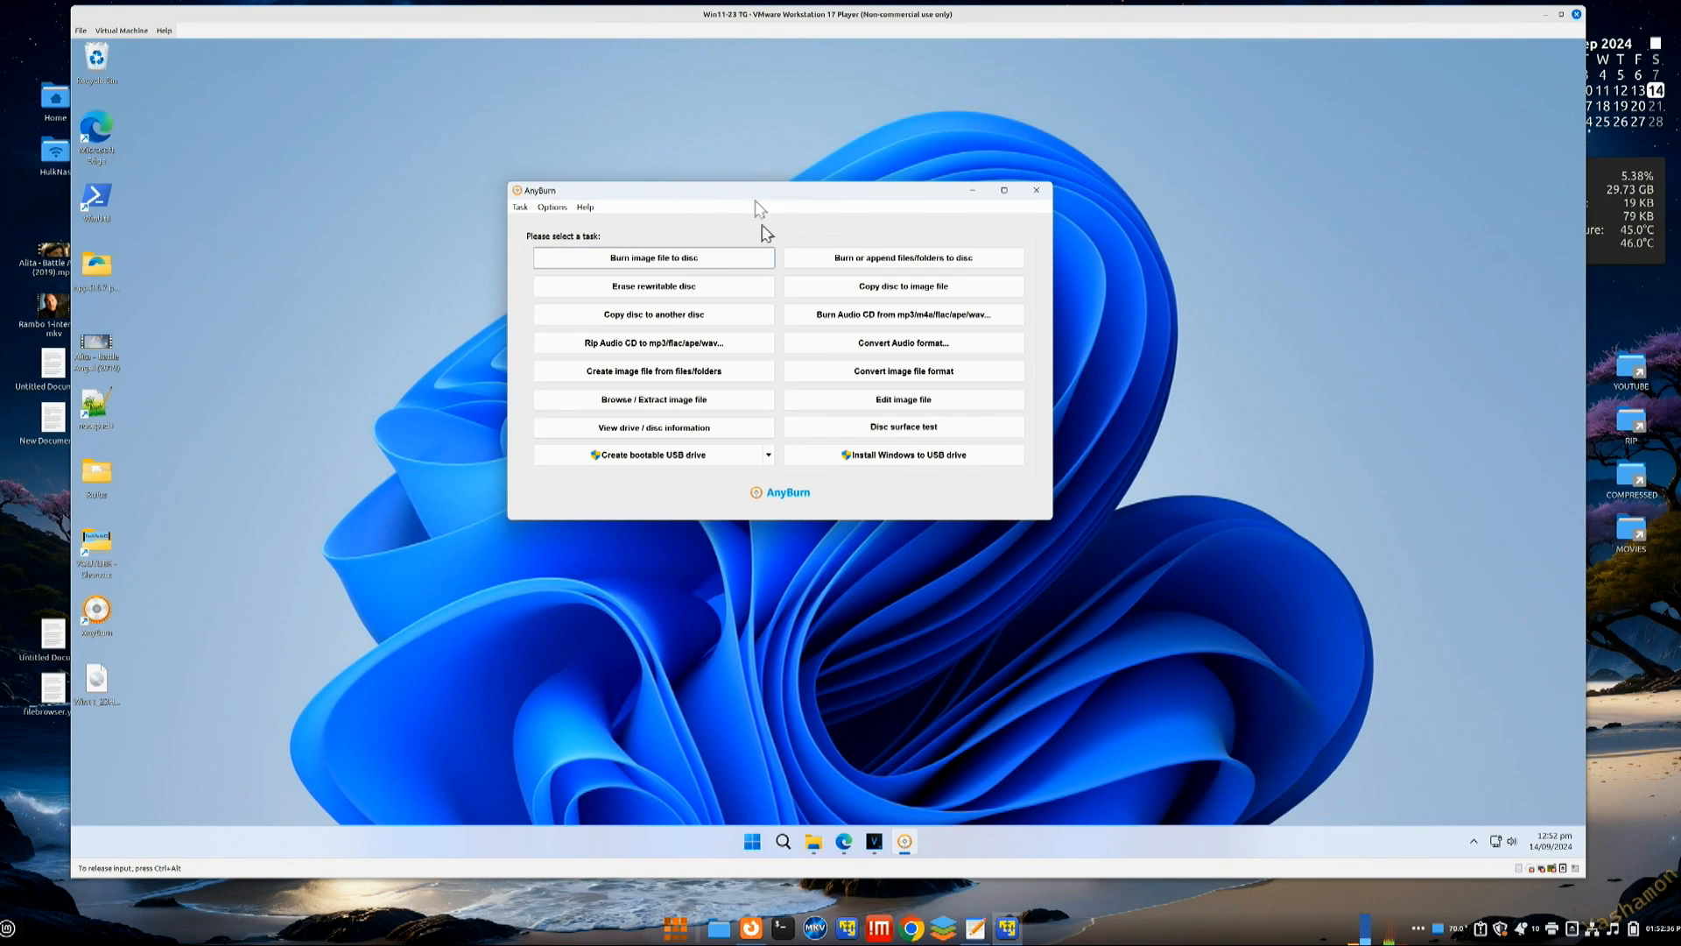
Step: Start Edit image file and open Win11_23H2_English_x64v2.iso from Documents\ISO as the source
{"action": "left_click", "coordinate": [862, 404]}
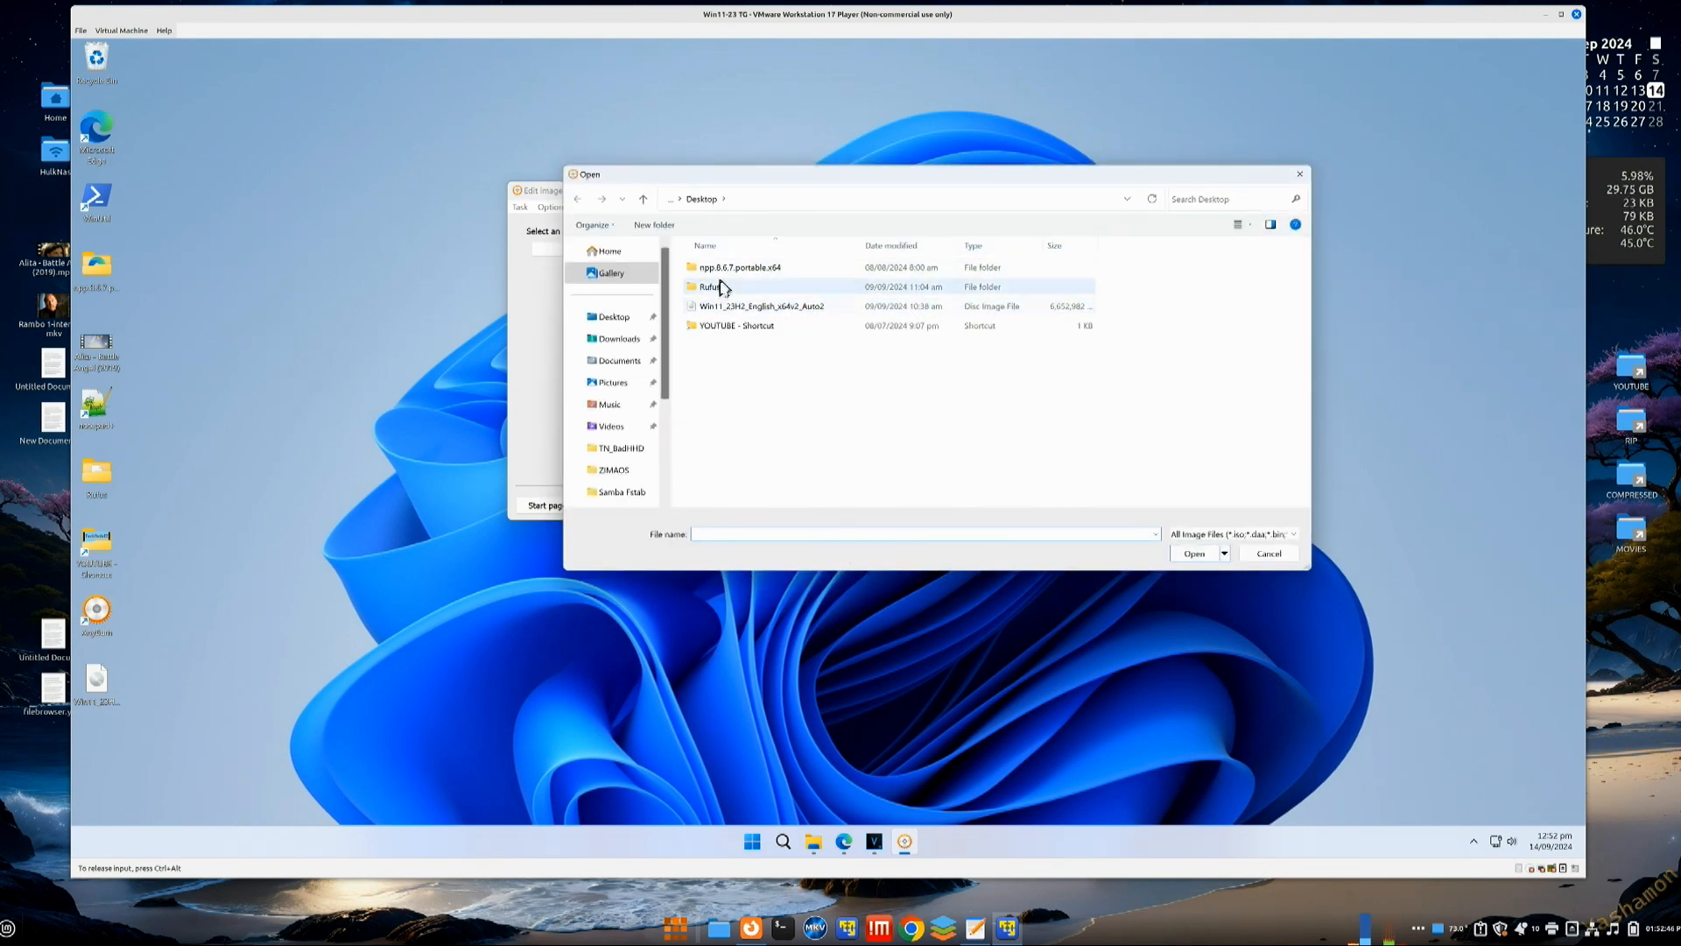
{"action": "left_click", "coordinate": [630, 361]}
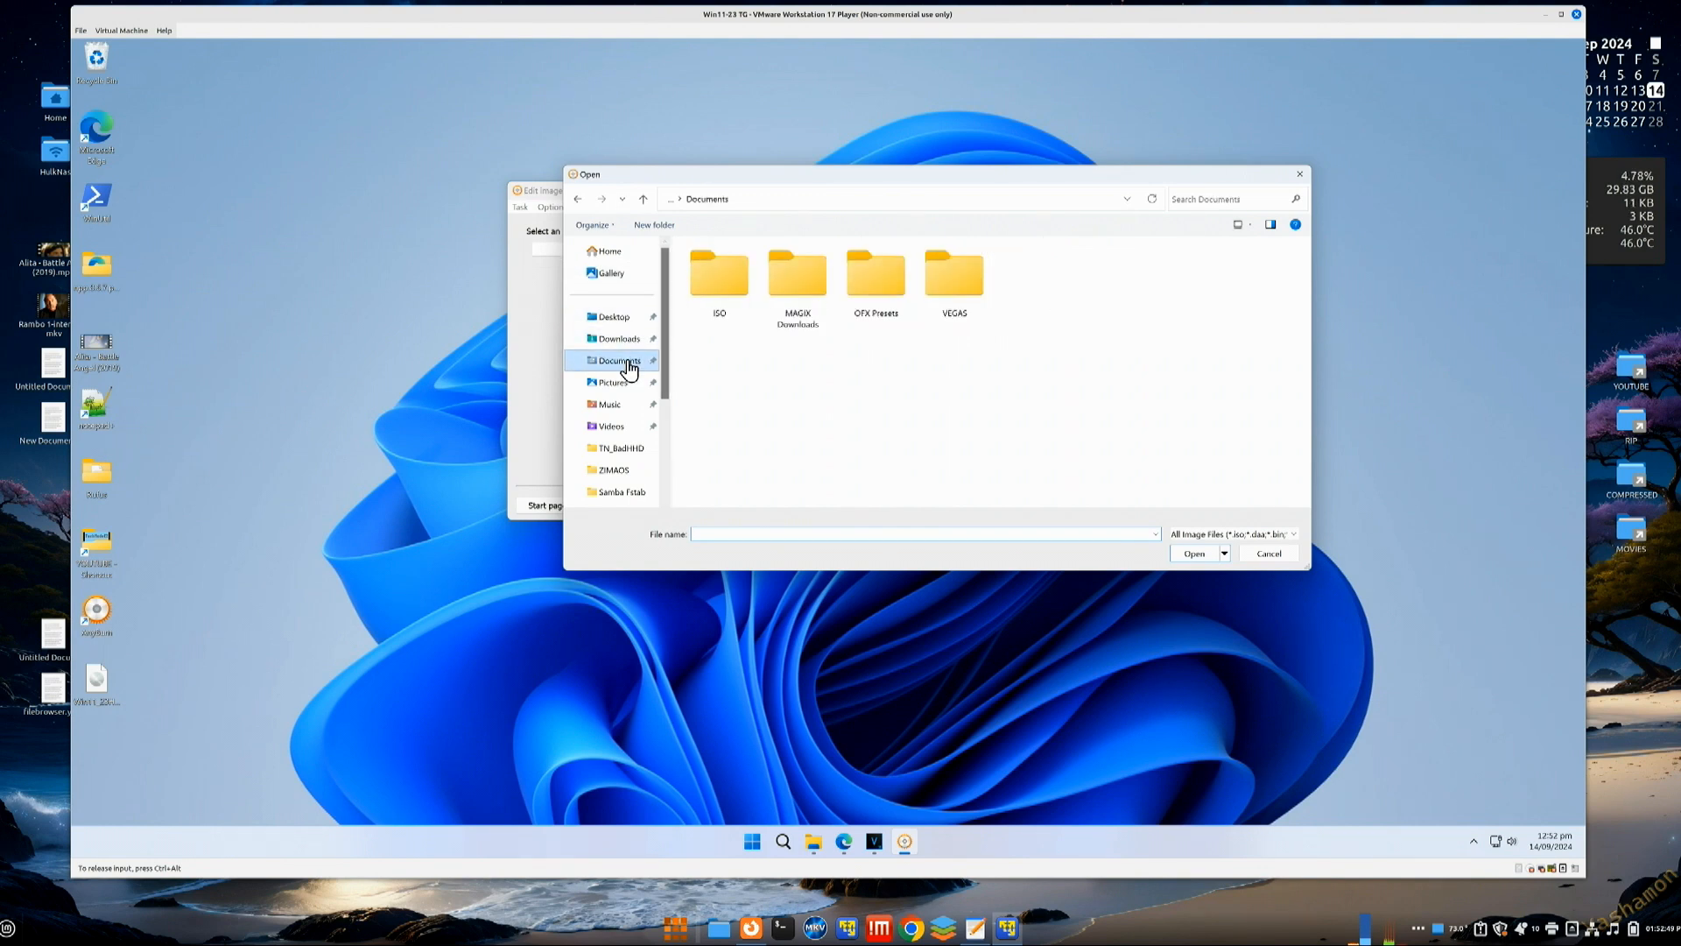
{"action": "left_click", "coordinate": [723, 282]}
{"action": "double_click", "coordinate": [723, 282]}
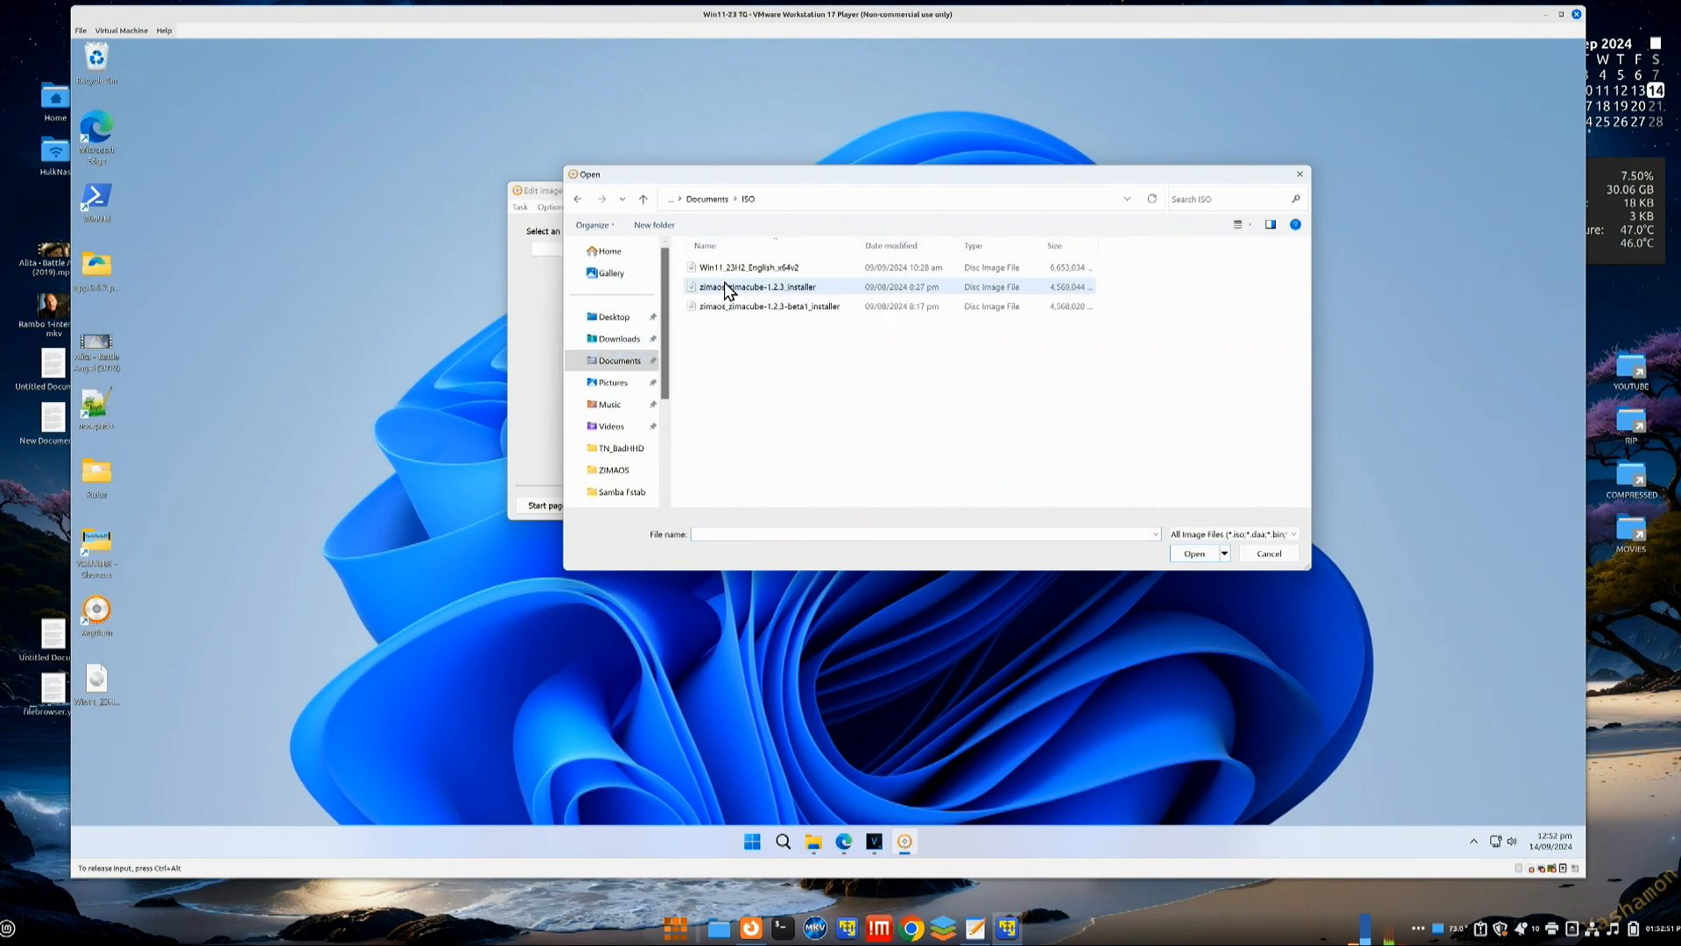
{"action": "left_click", "coordinate": [740, 268]}
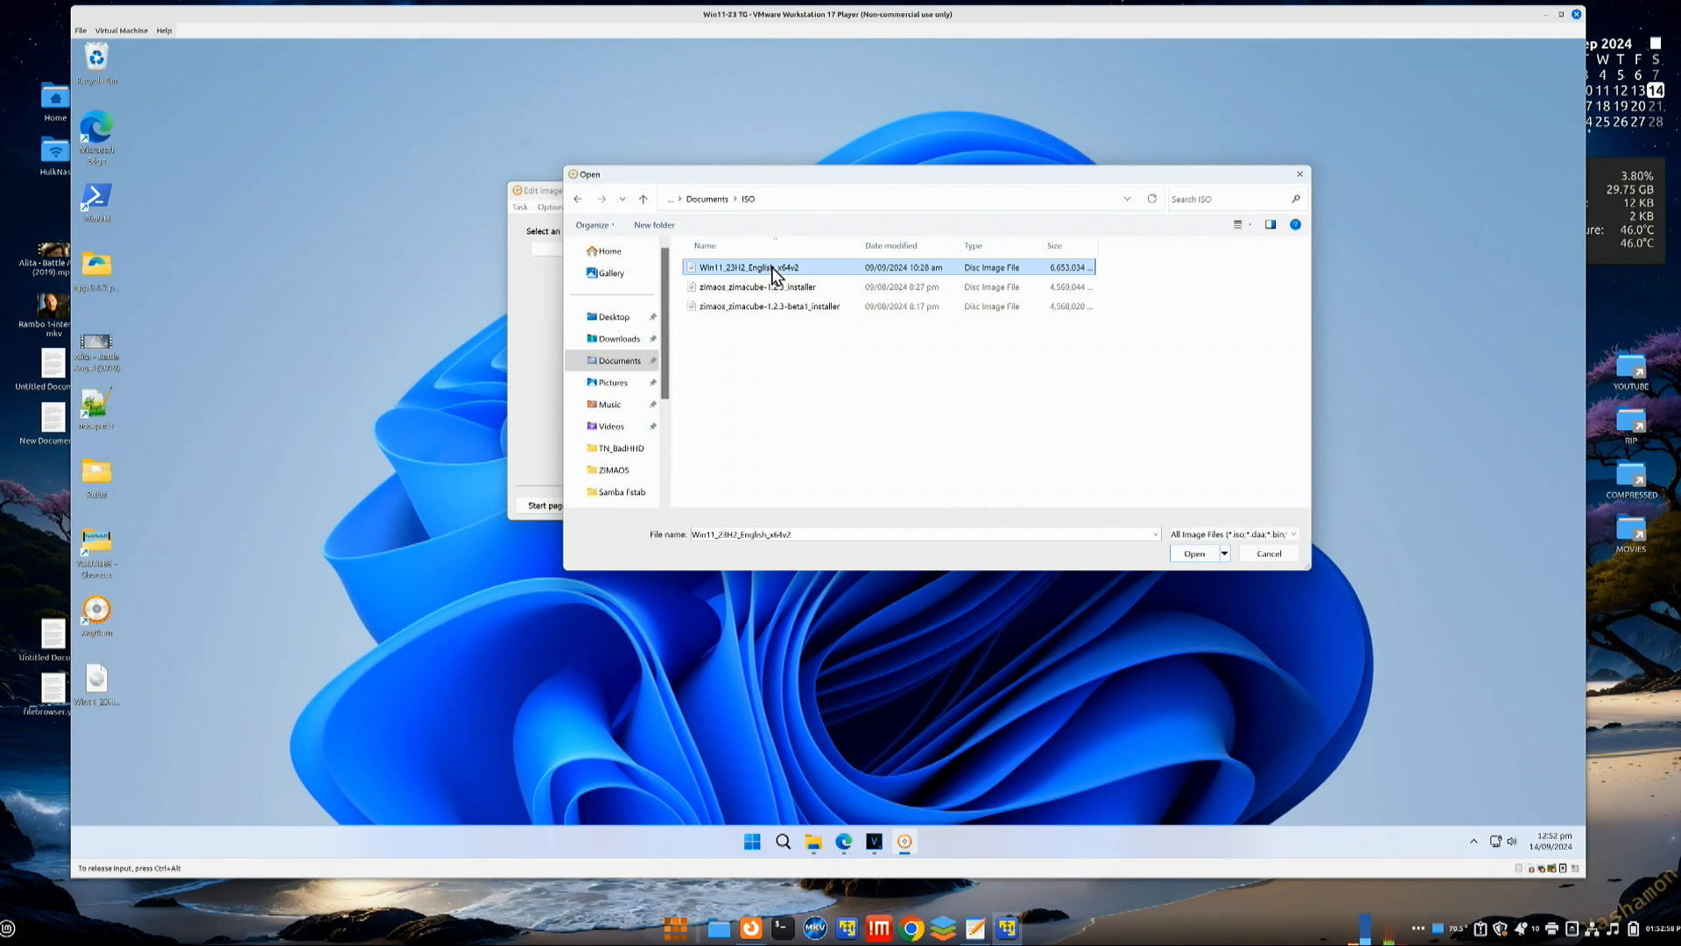
{"action": "left_click", "coordinate": [774, 271]}
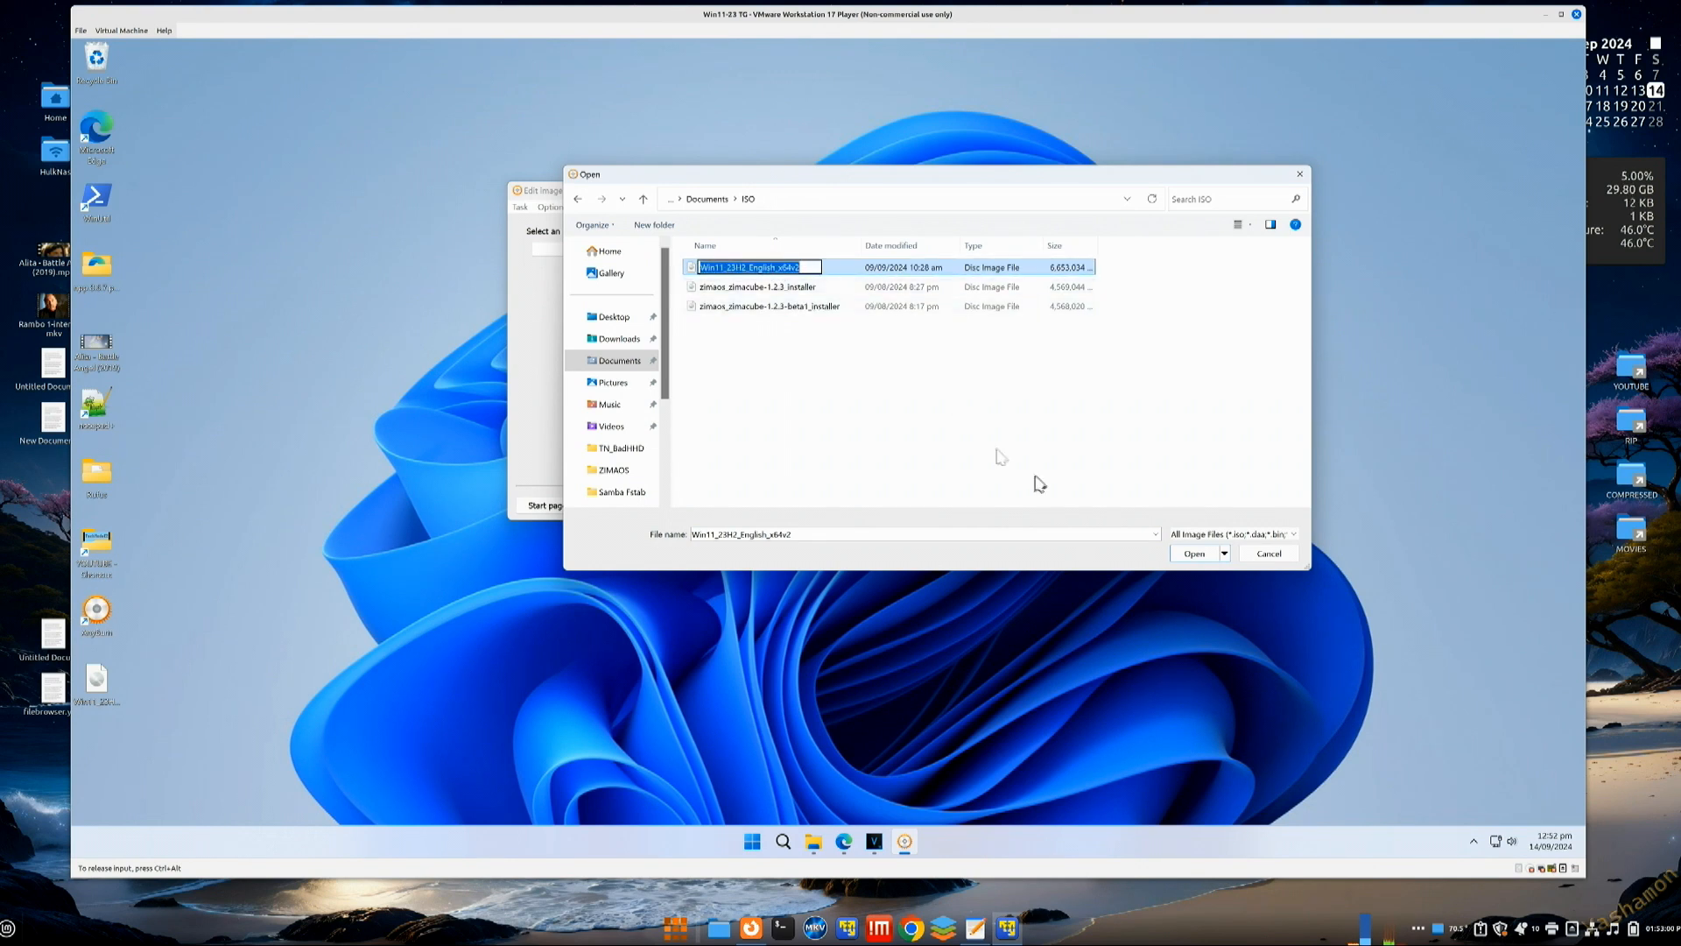
{"action": "left_click", "coordinate": [1186, 559]}
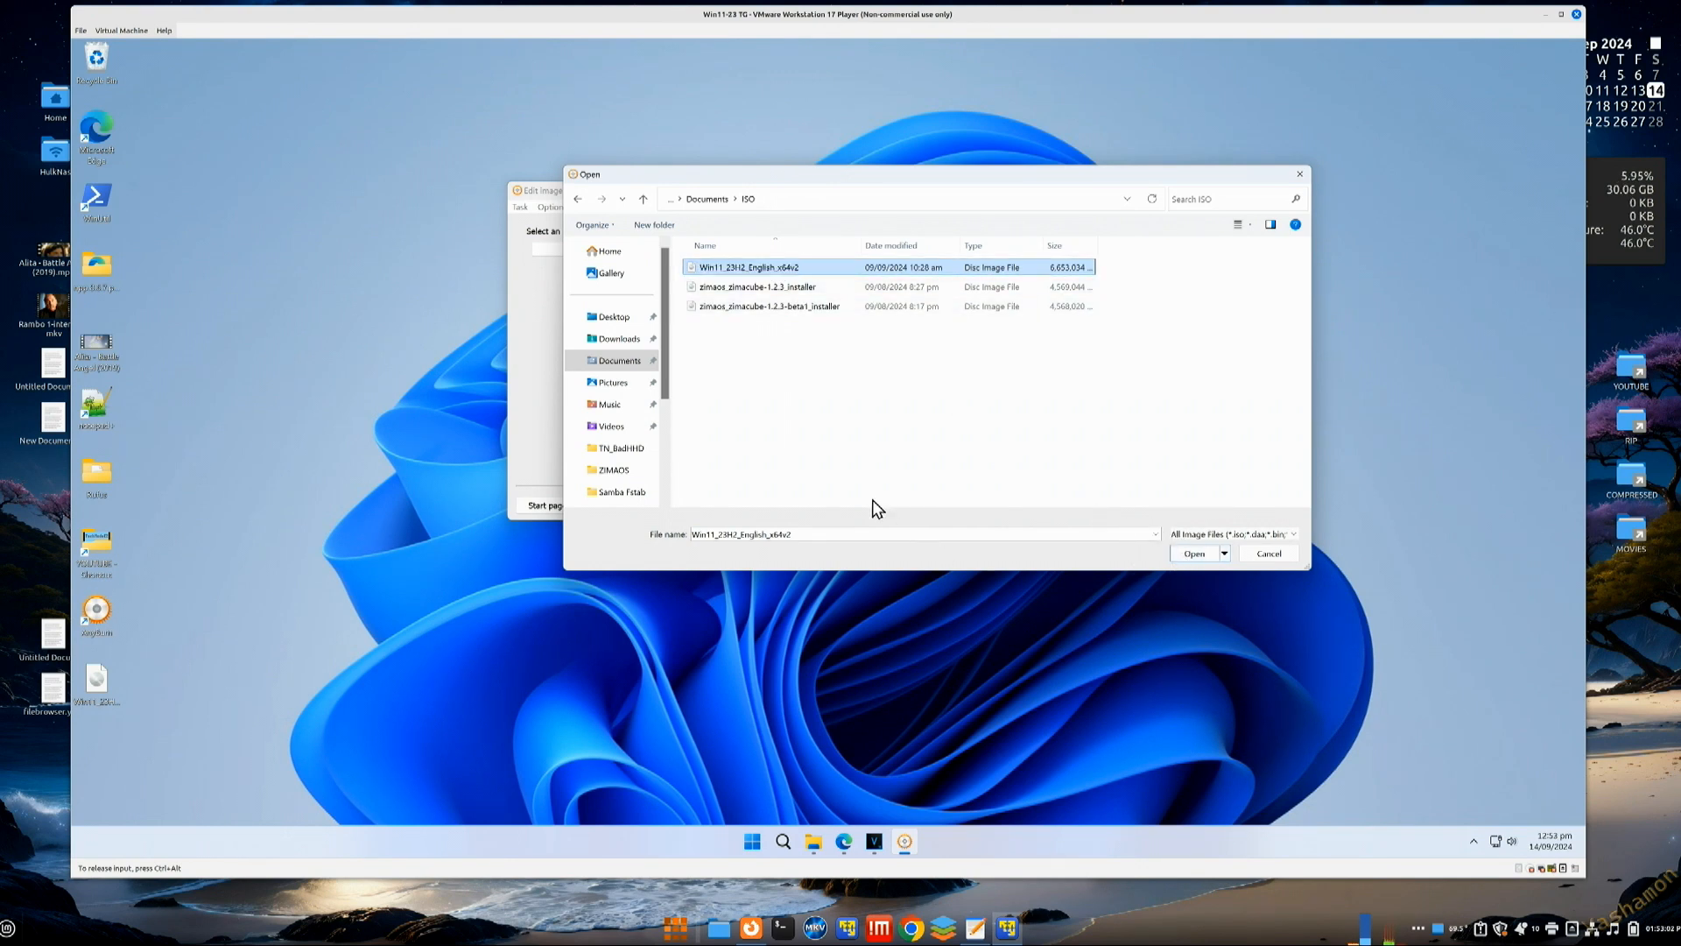
{"action": "left_click", "coordinate": [1189, 554]}
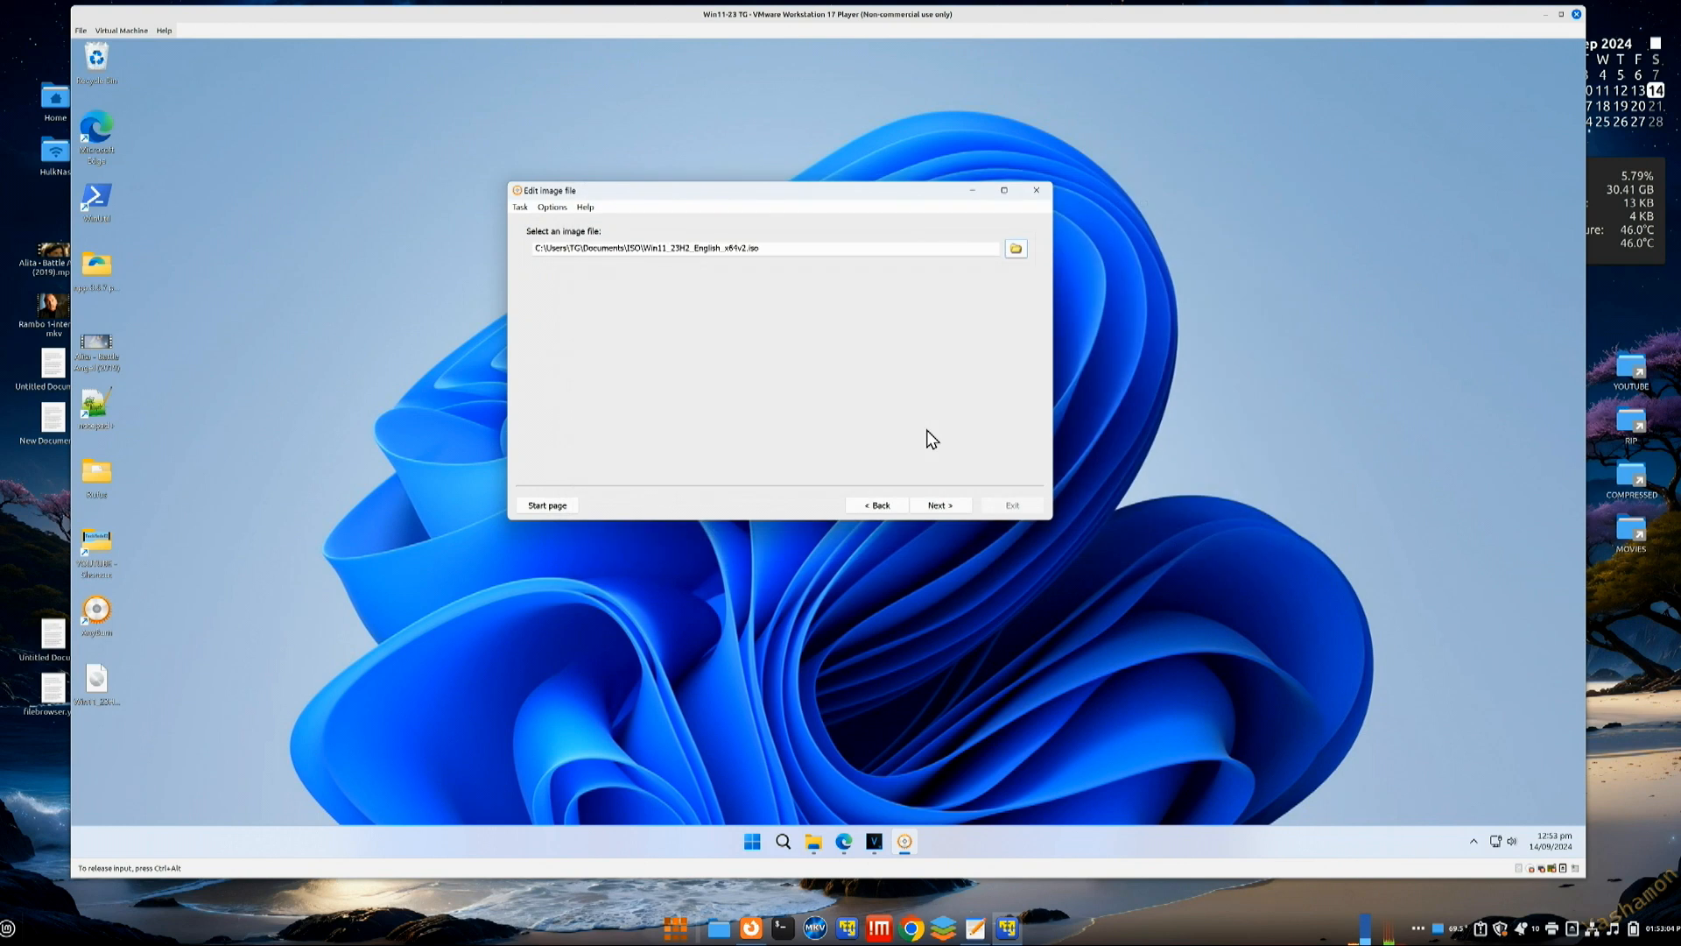
Step: Add autounattend.xml (20 KB) from Downloads to the Windows 11 ISO's root folder
{"action": "left_click", "coordinate": [934, 505]}
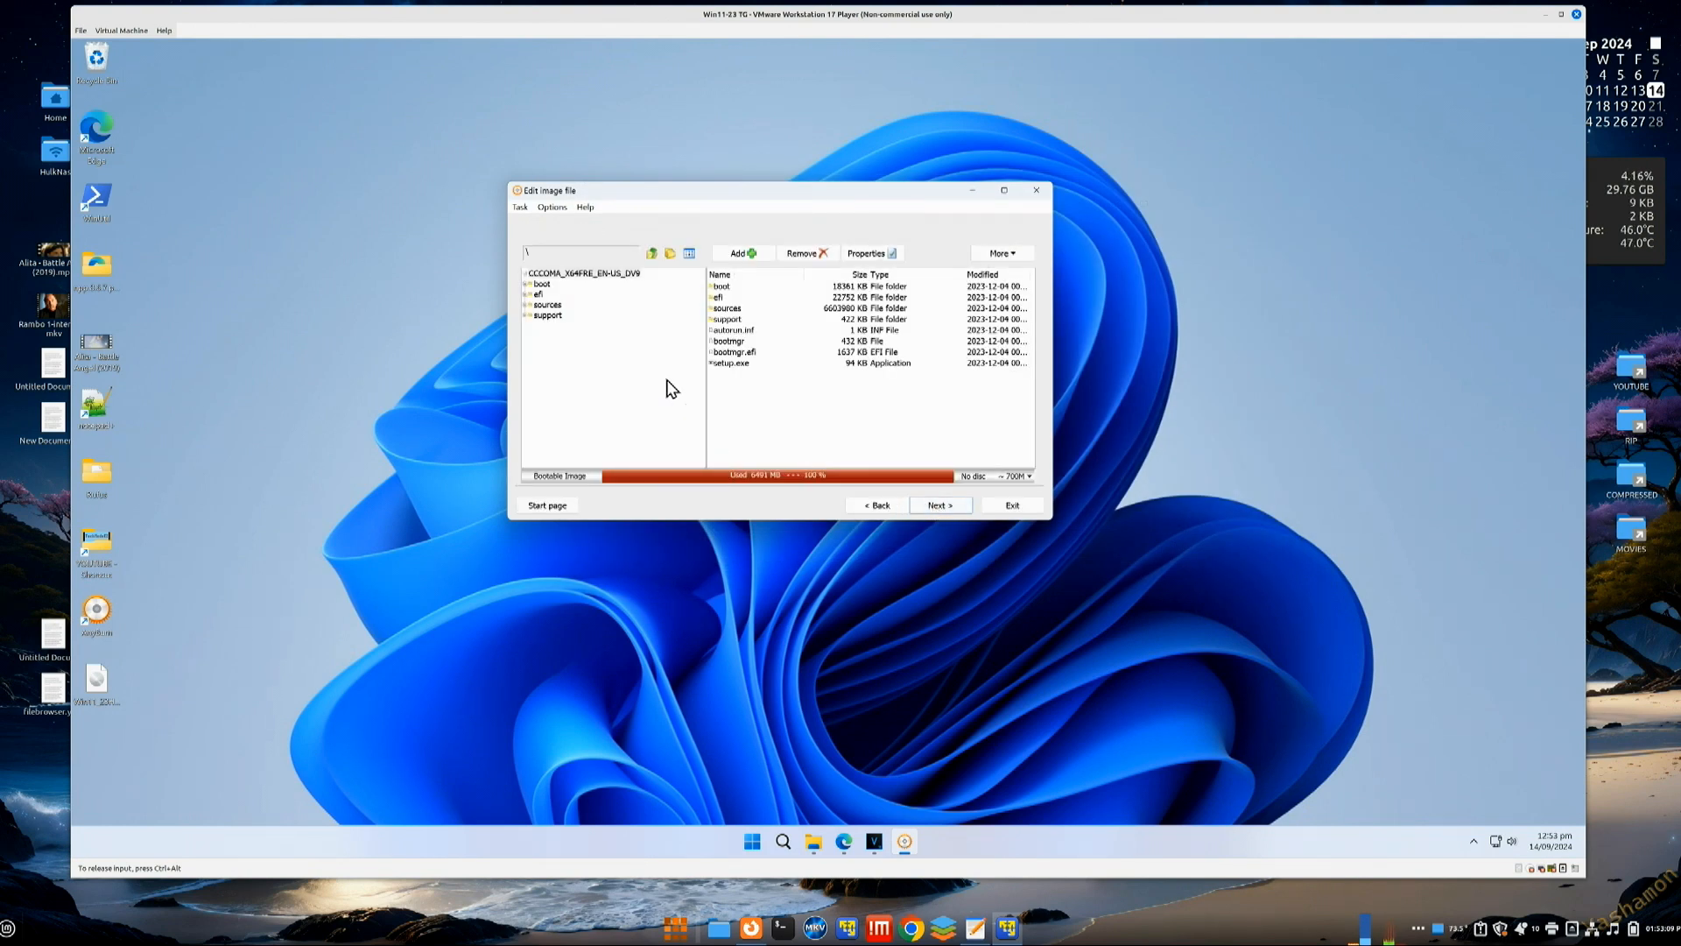
{"action": "left_click", "coordinate": [742, 254]}
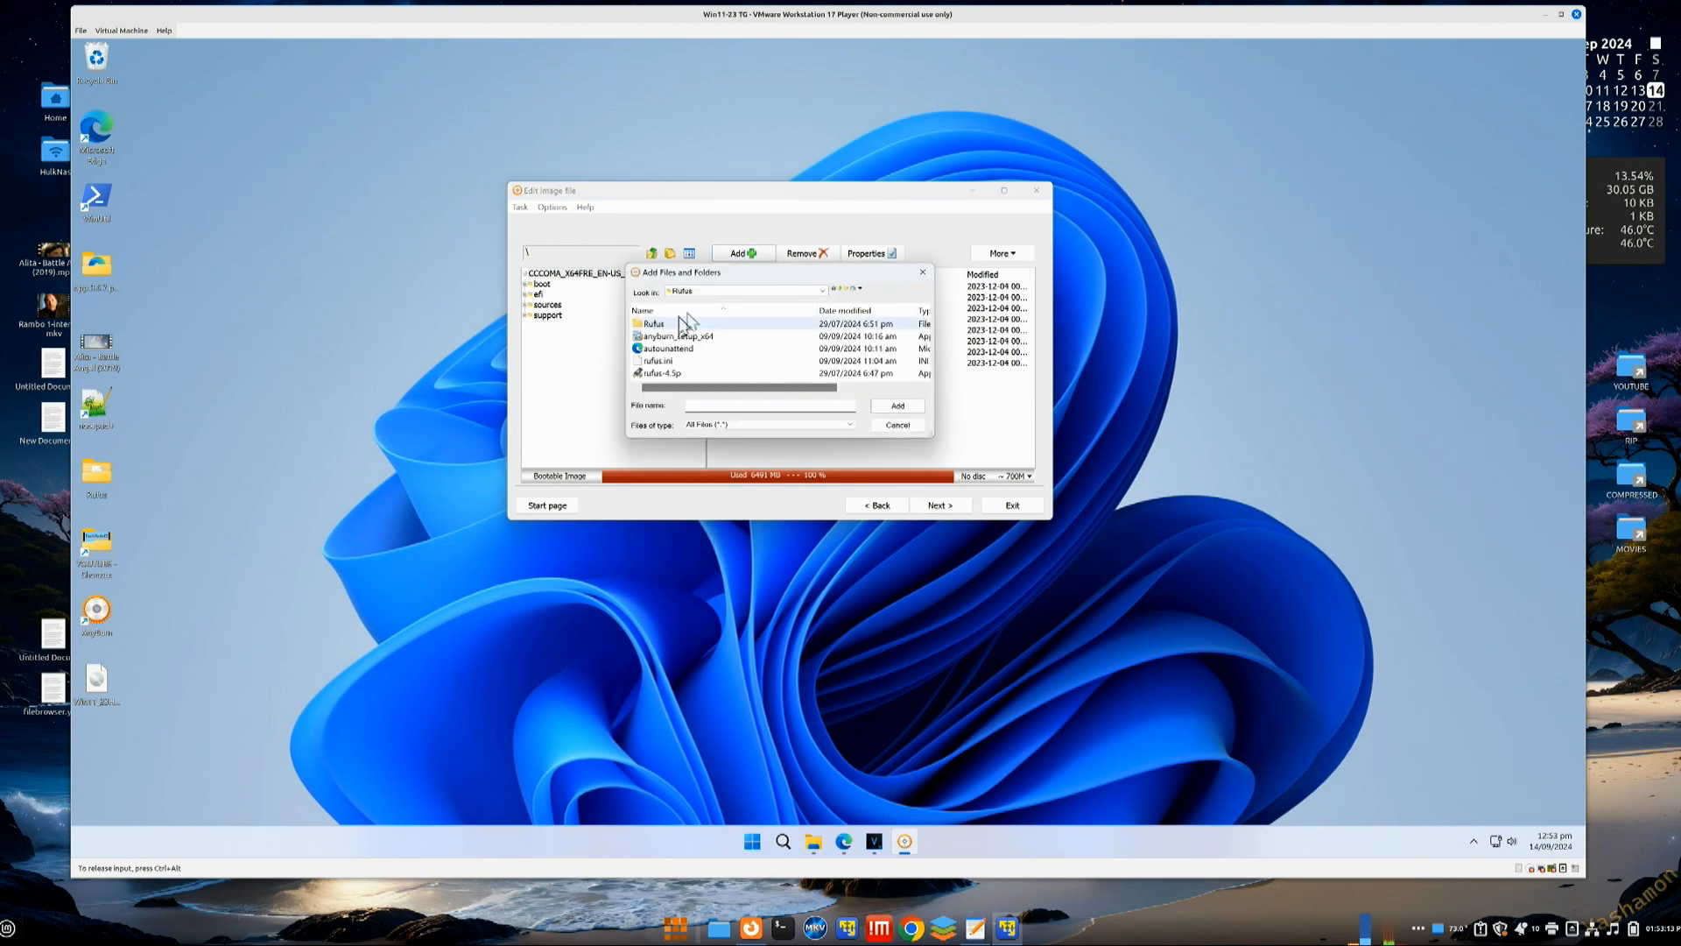
{"action": "left_click", "coordinate": [823, 290]}
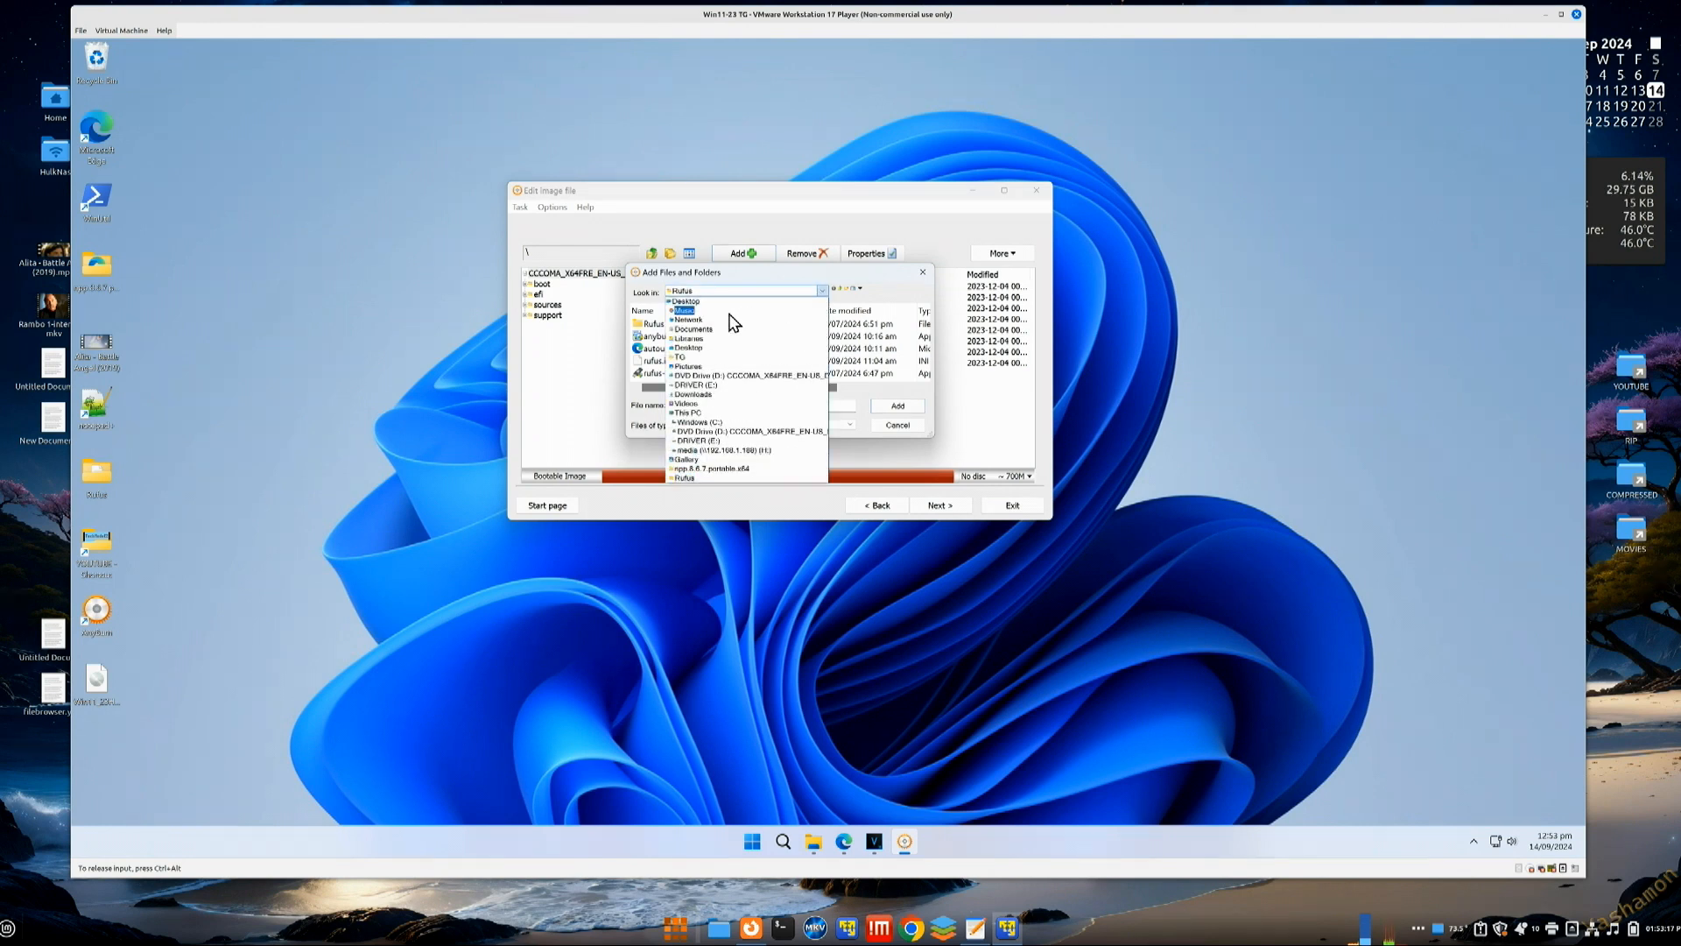
{"action": "left_click", "coordinate": [686, 394]}
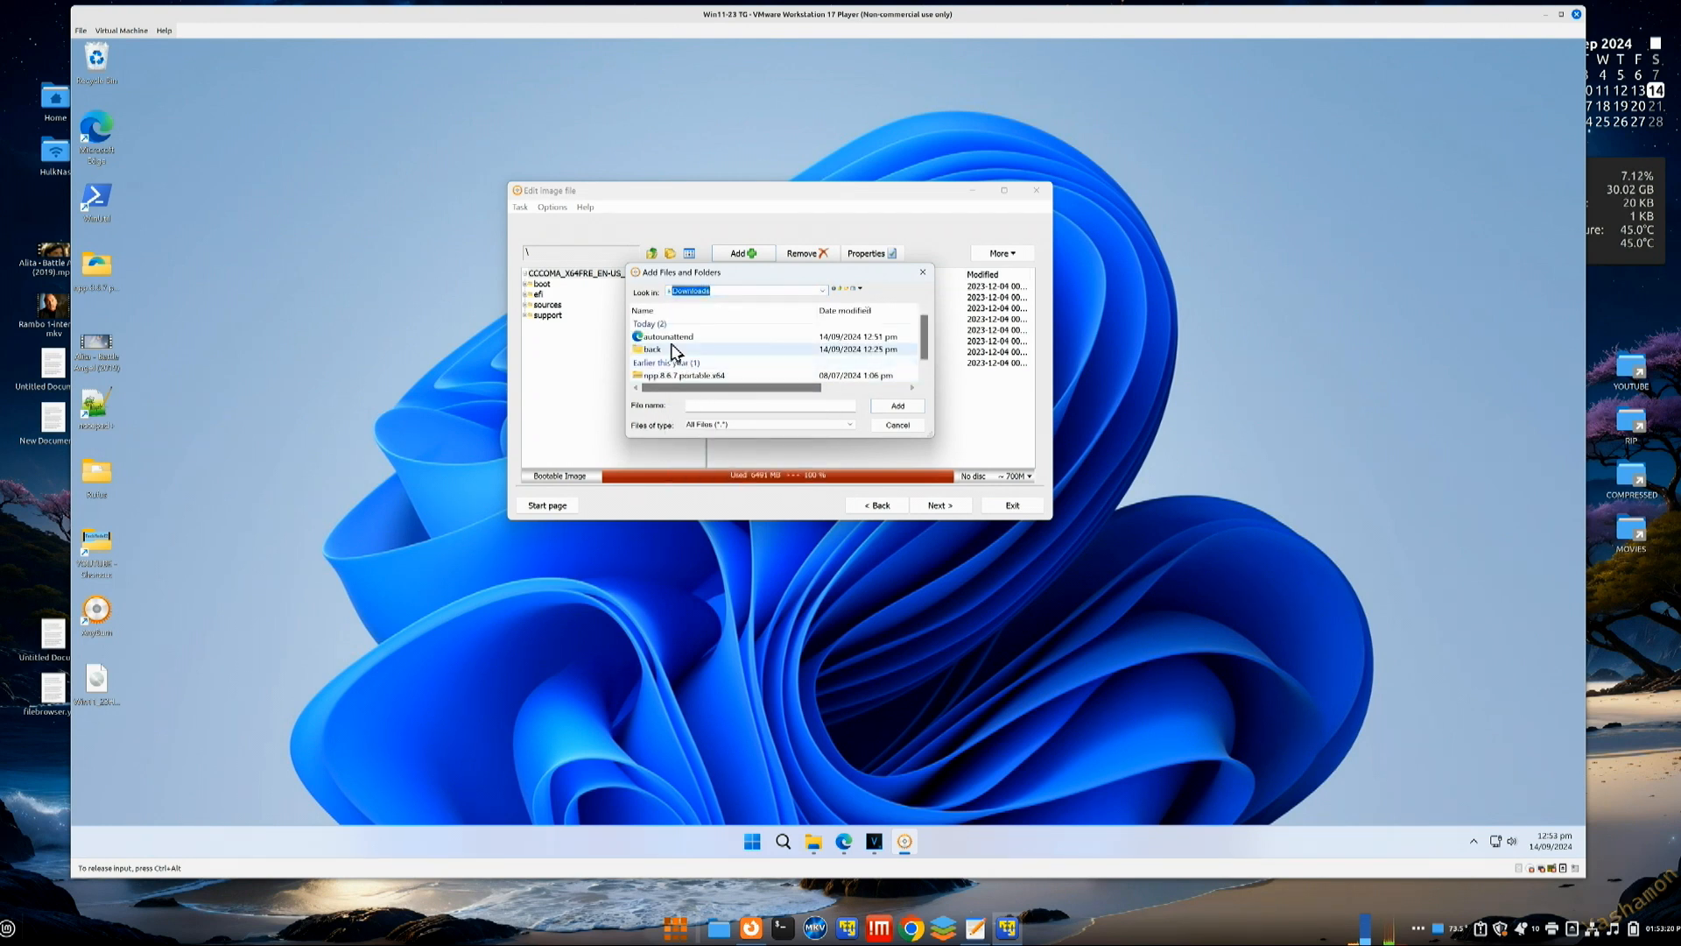
{"action": "left_click", "coordinate": [672, 338]}
{"action": "double_click", "coordinate": [671, 339]}
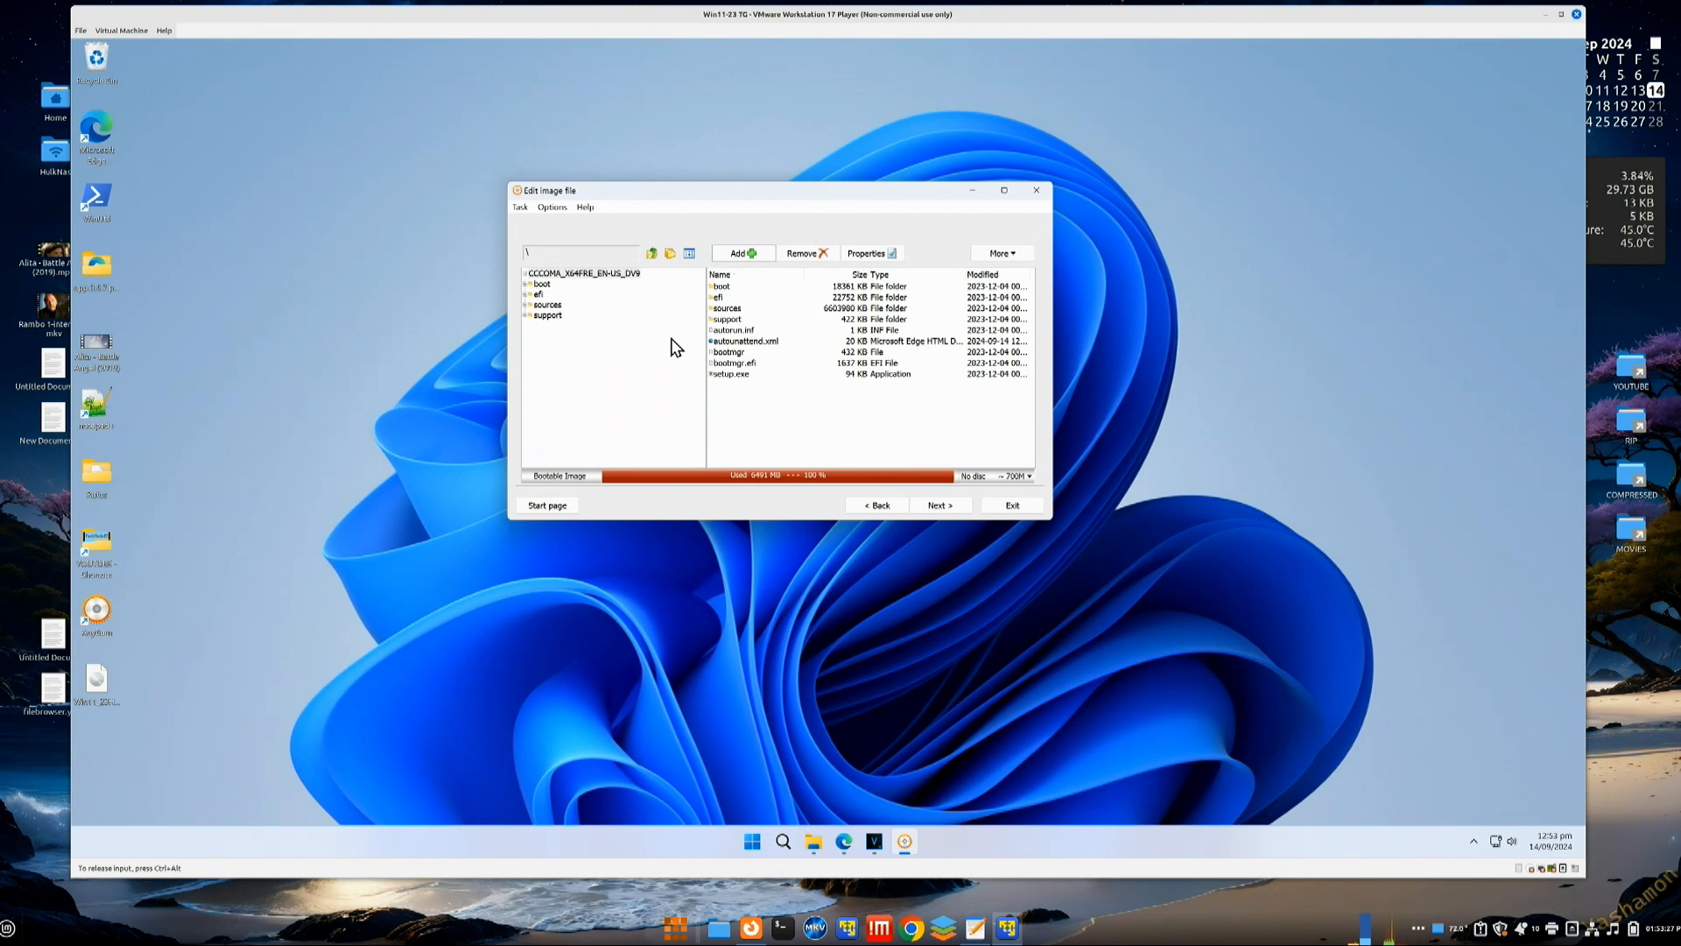
Step: Set the Desktop as the output location for the edited ISO and create it
{"action": "left_click", "coordinate": [937, 506]}
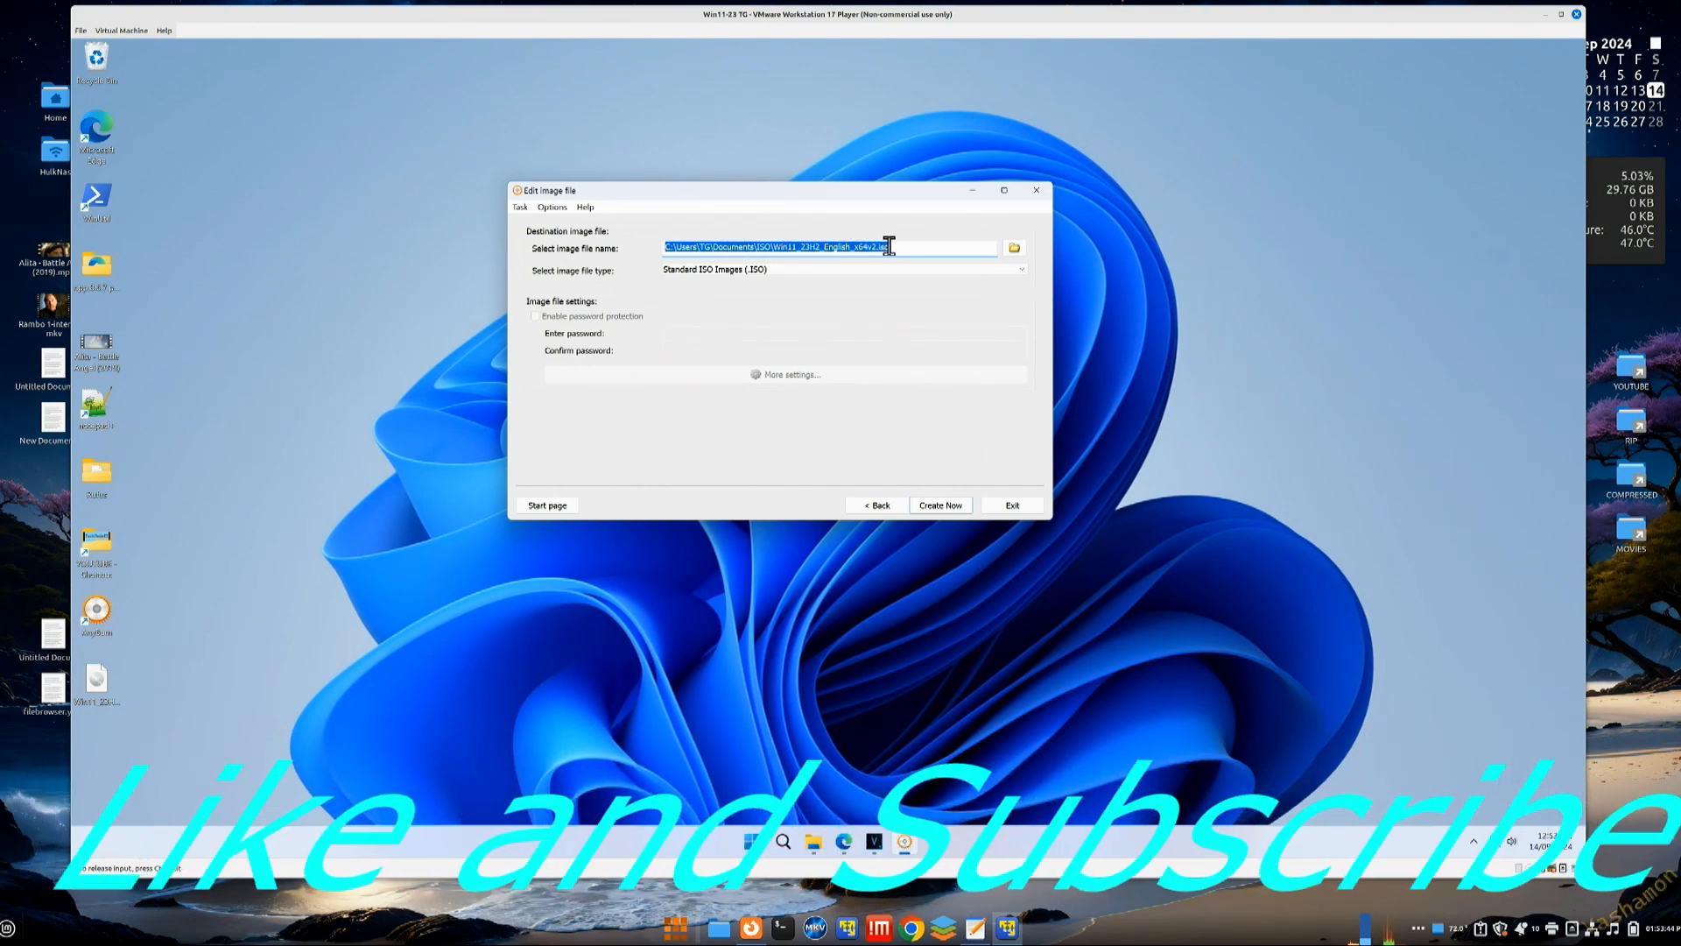
{"action": "left_click", "coordinate": [1011, 250]}
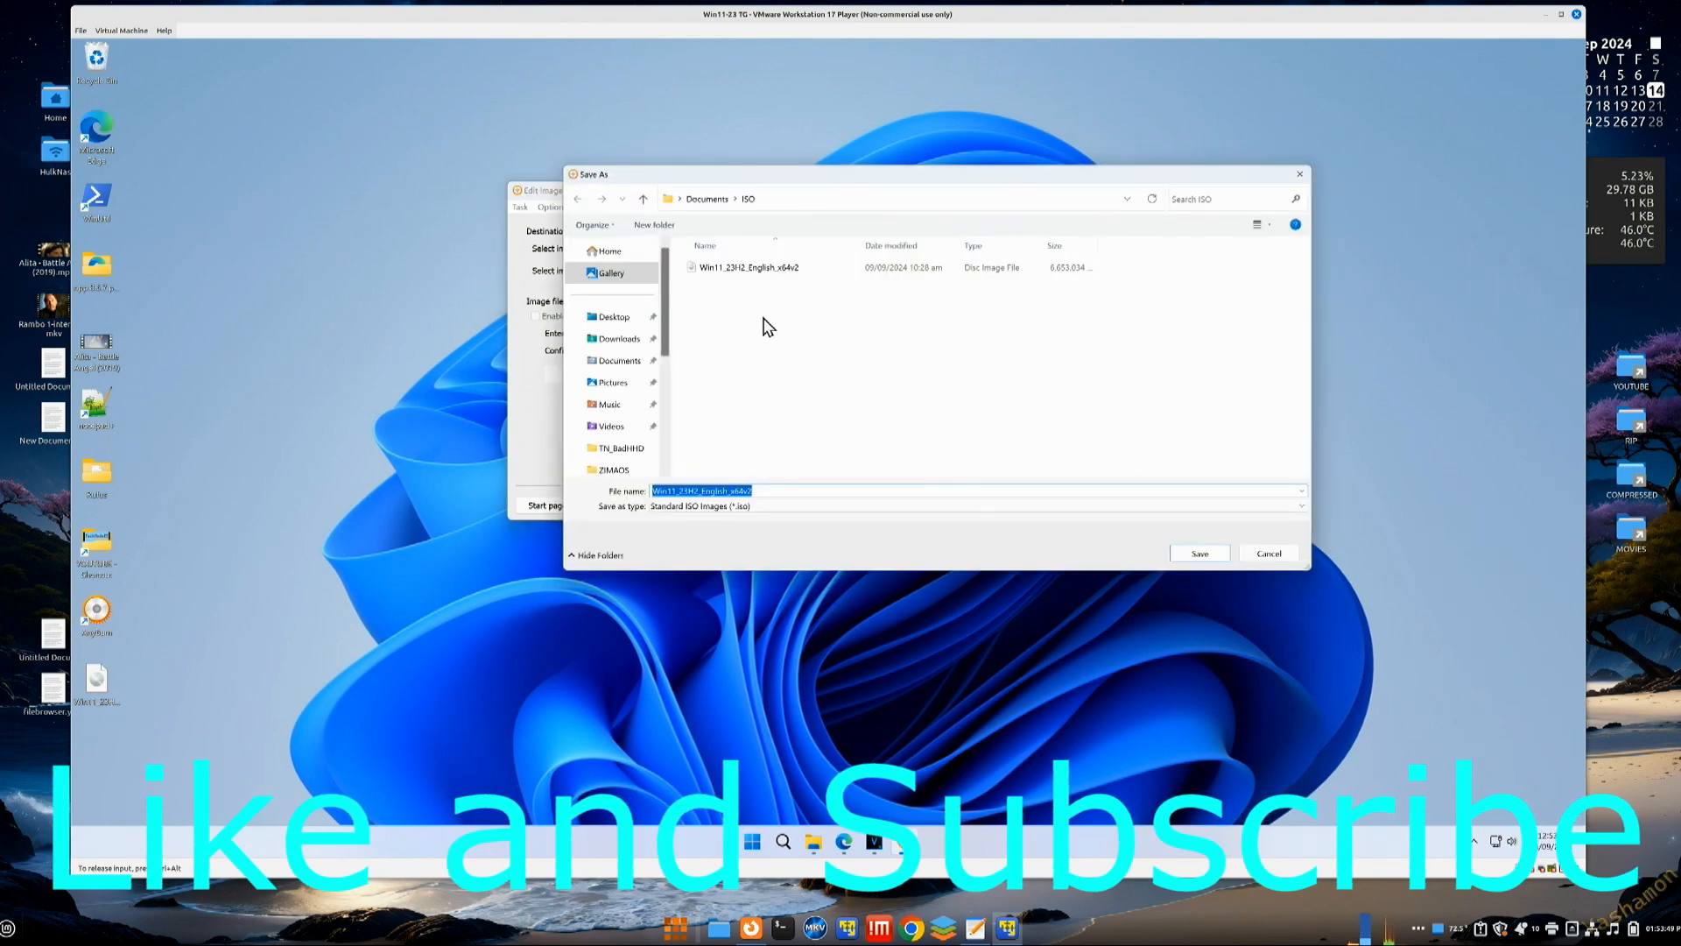
{"action": "left_click", "coordinate": [616, 317]}
{"action": "left_click", "coordinate": [1201, 555]}
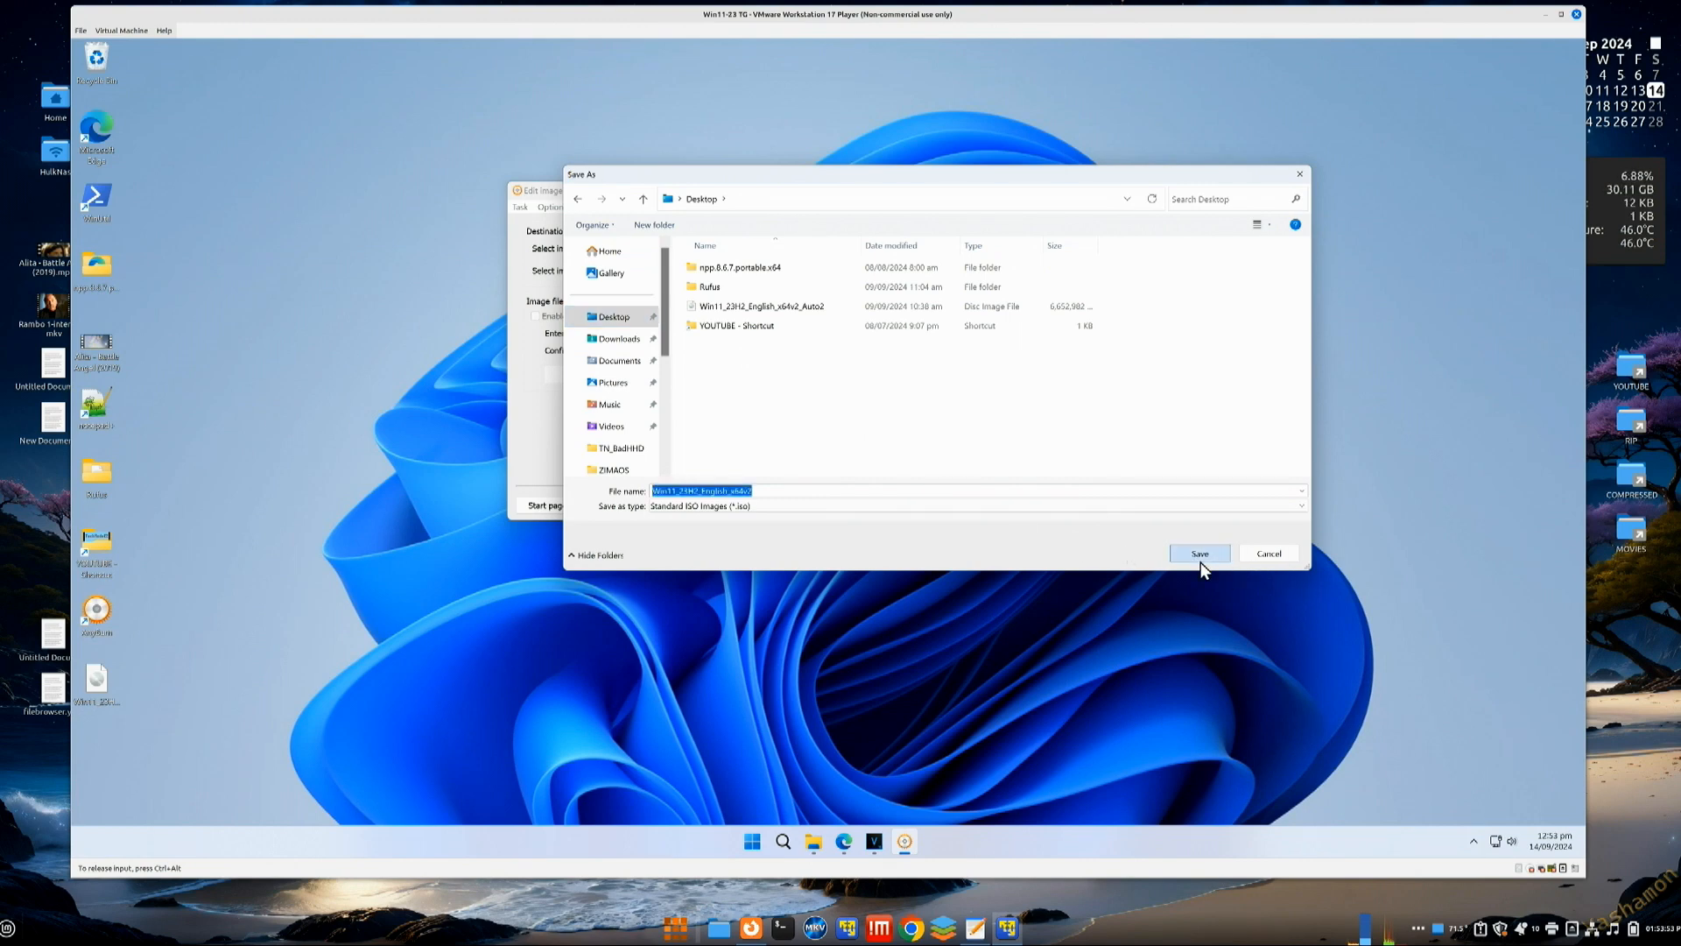
{"action": "left_click", "coordinate": [942, 504]}
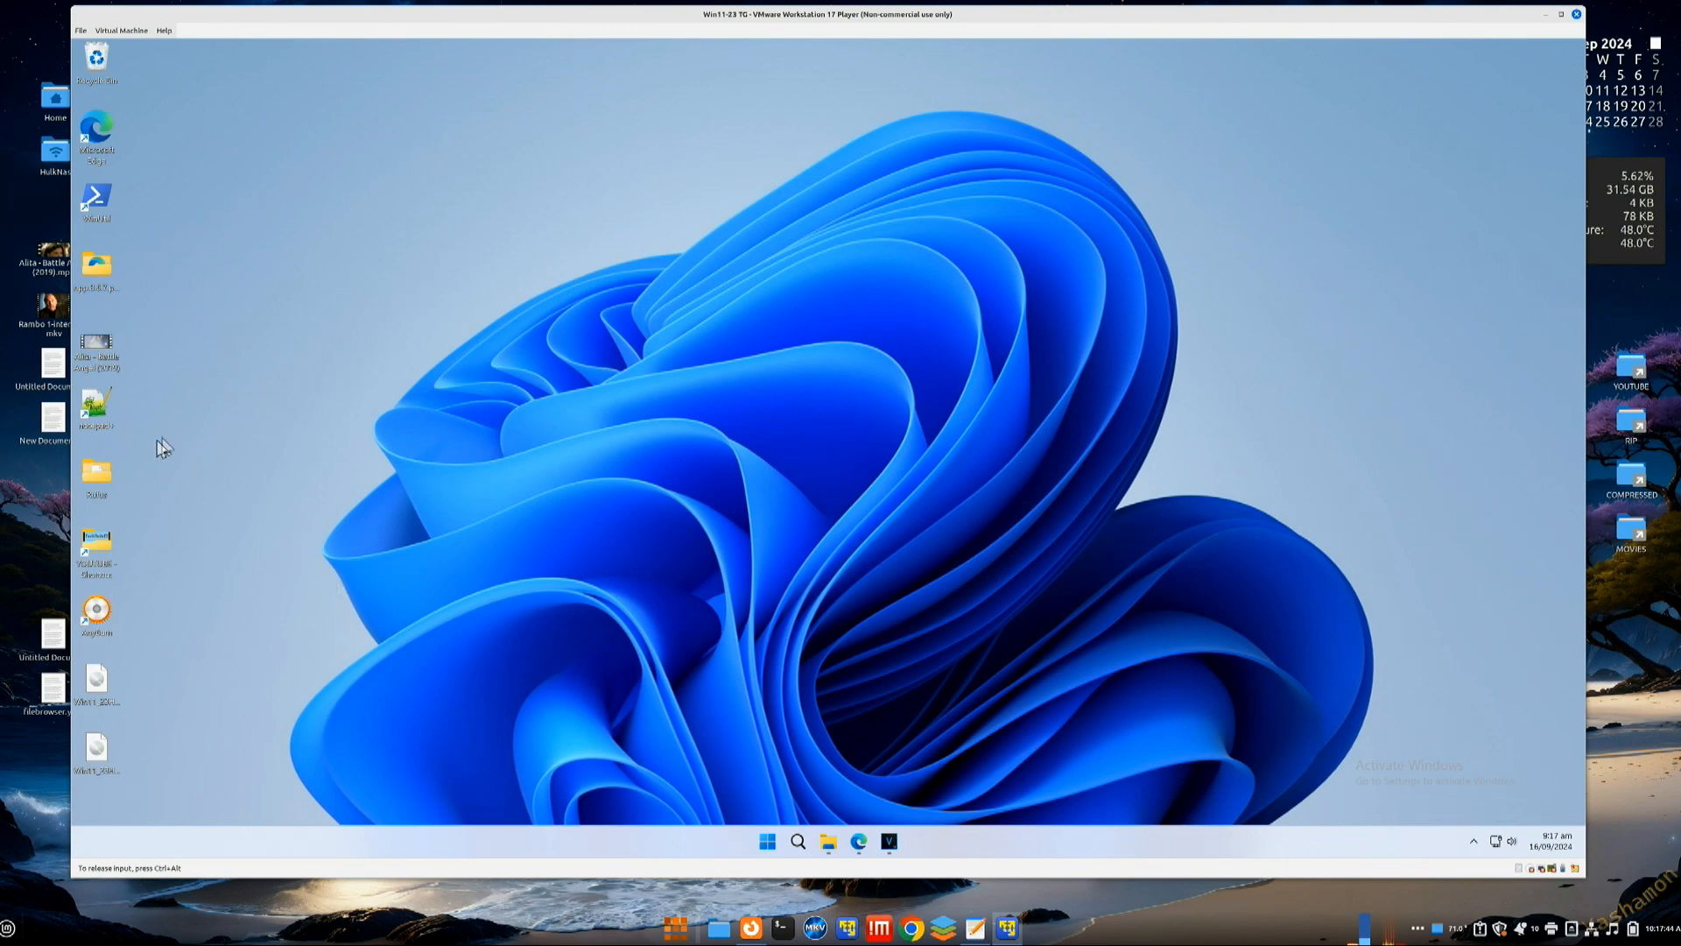
Step: Run rufus-4.5p as admin, load Win11_23H2_English_x64v2_Auto.iso and start writing the bootable drive
{"action": "double_click", "coordinate": [96, 478]}
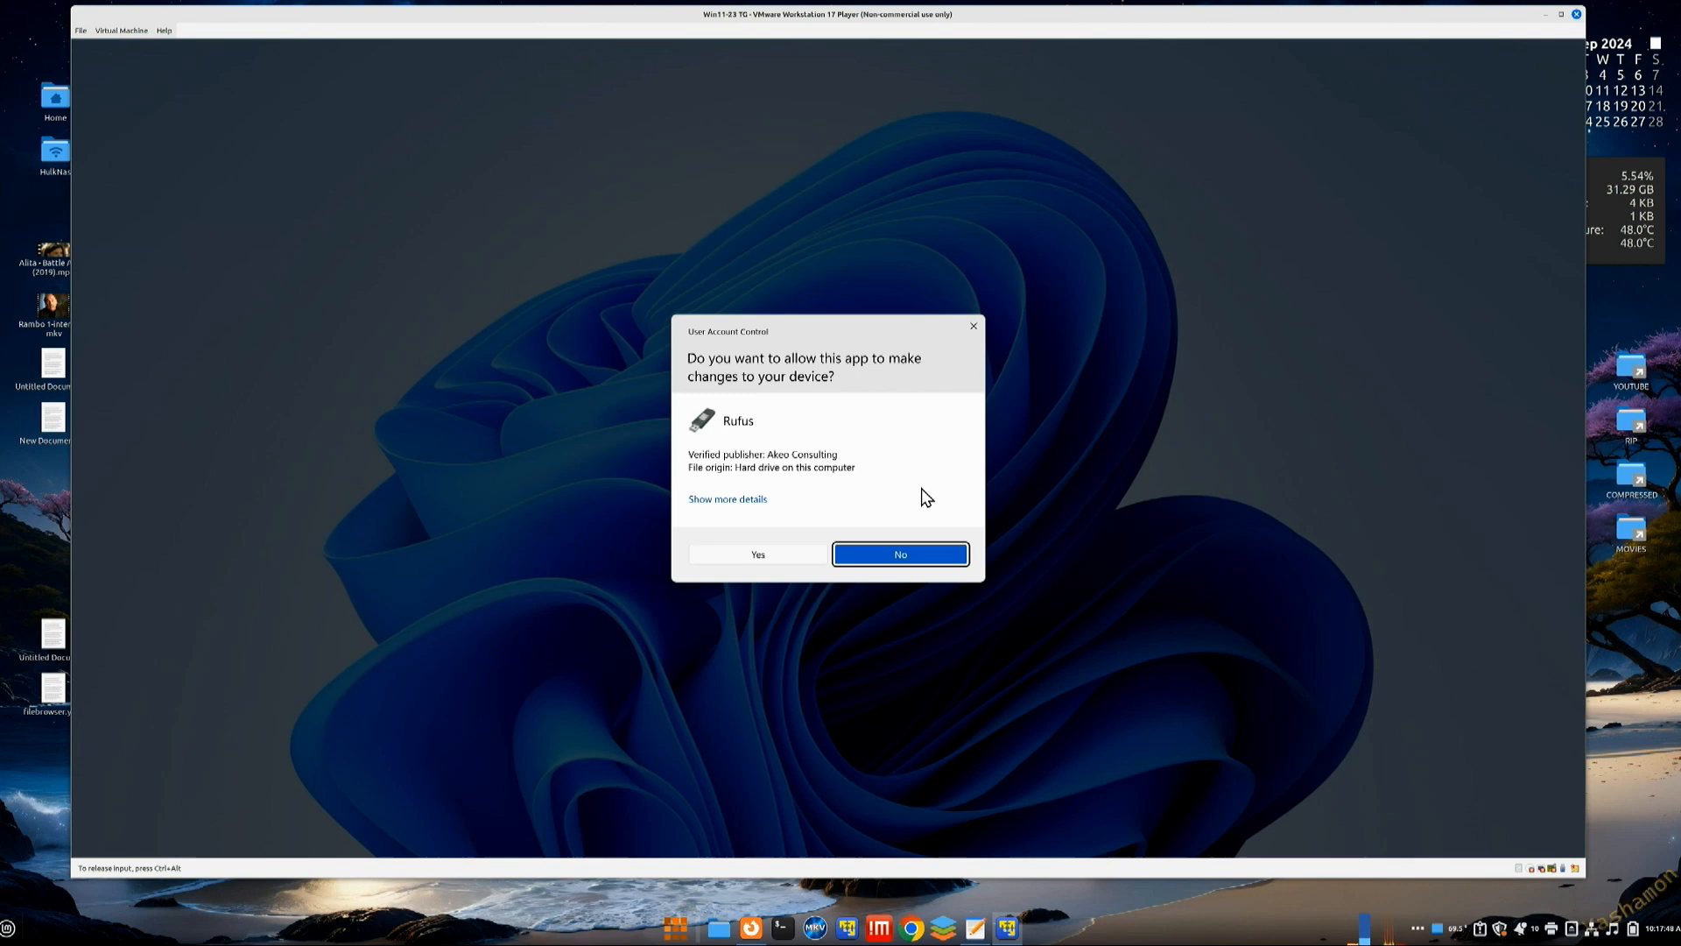
{"action": "left_click", "coordinate": [778, 566]}
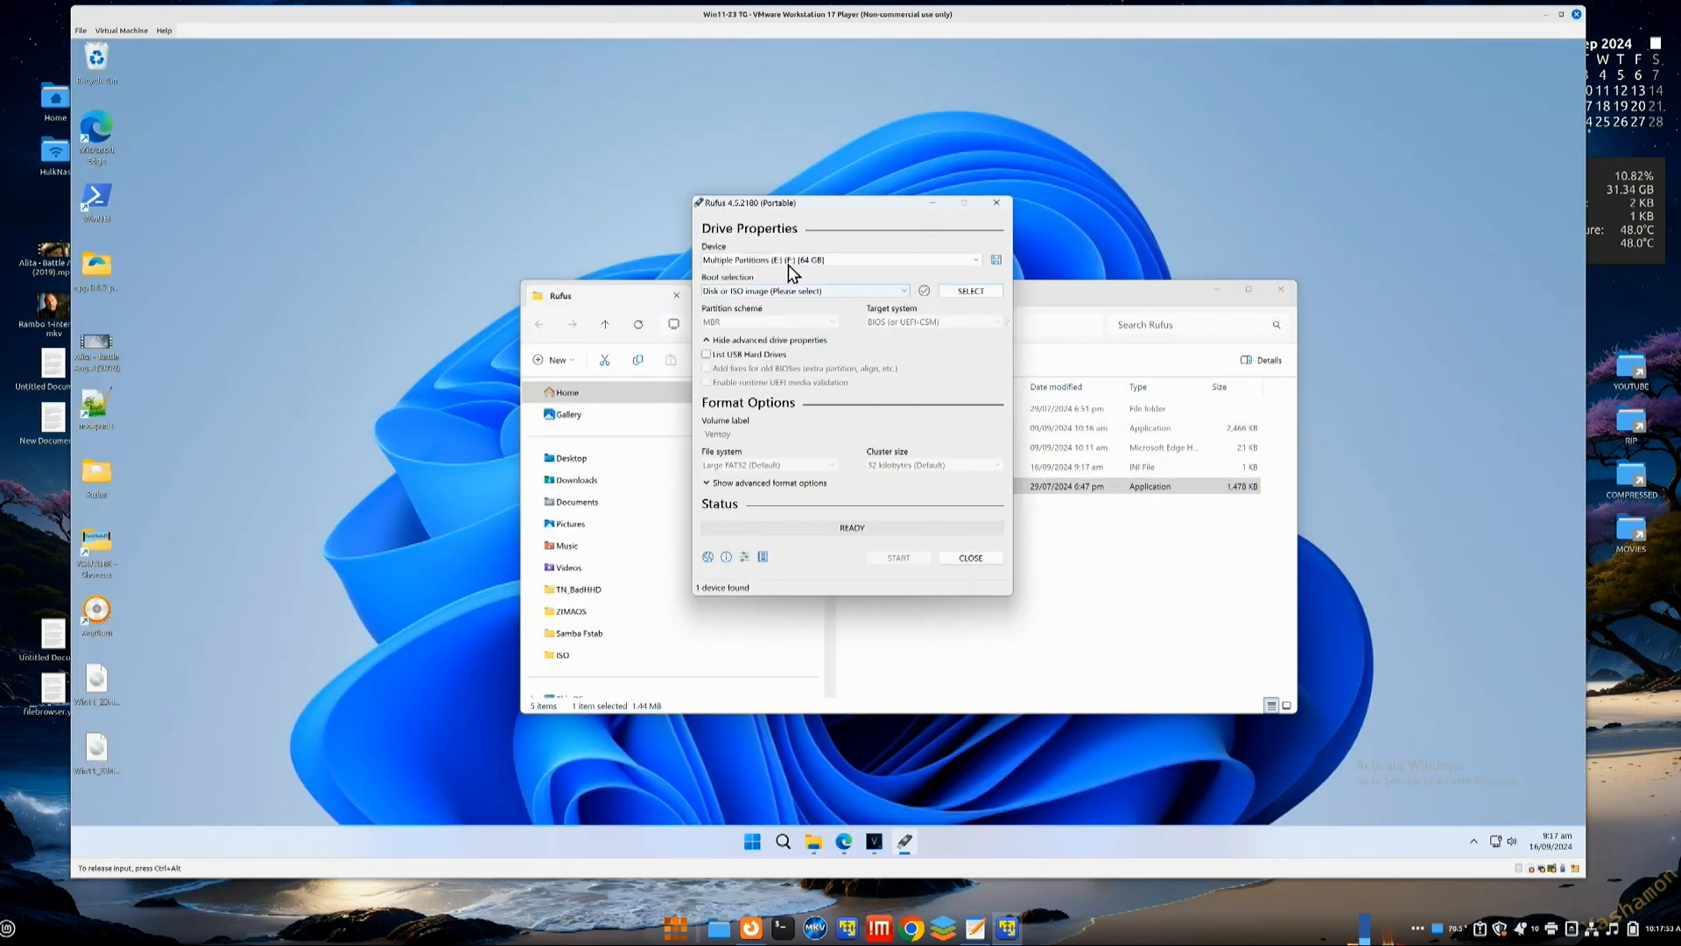
{"action": "left_click", "coordinate": [972, 295]}
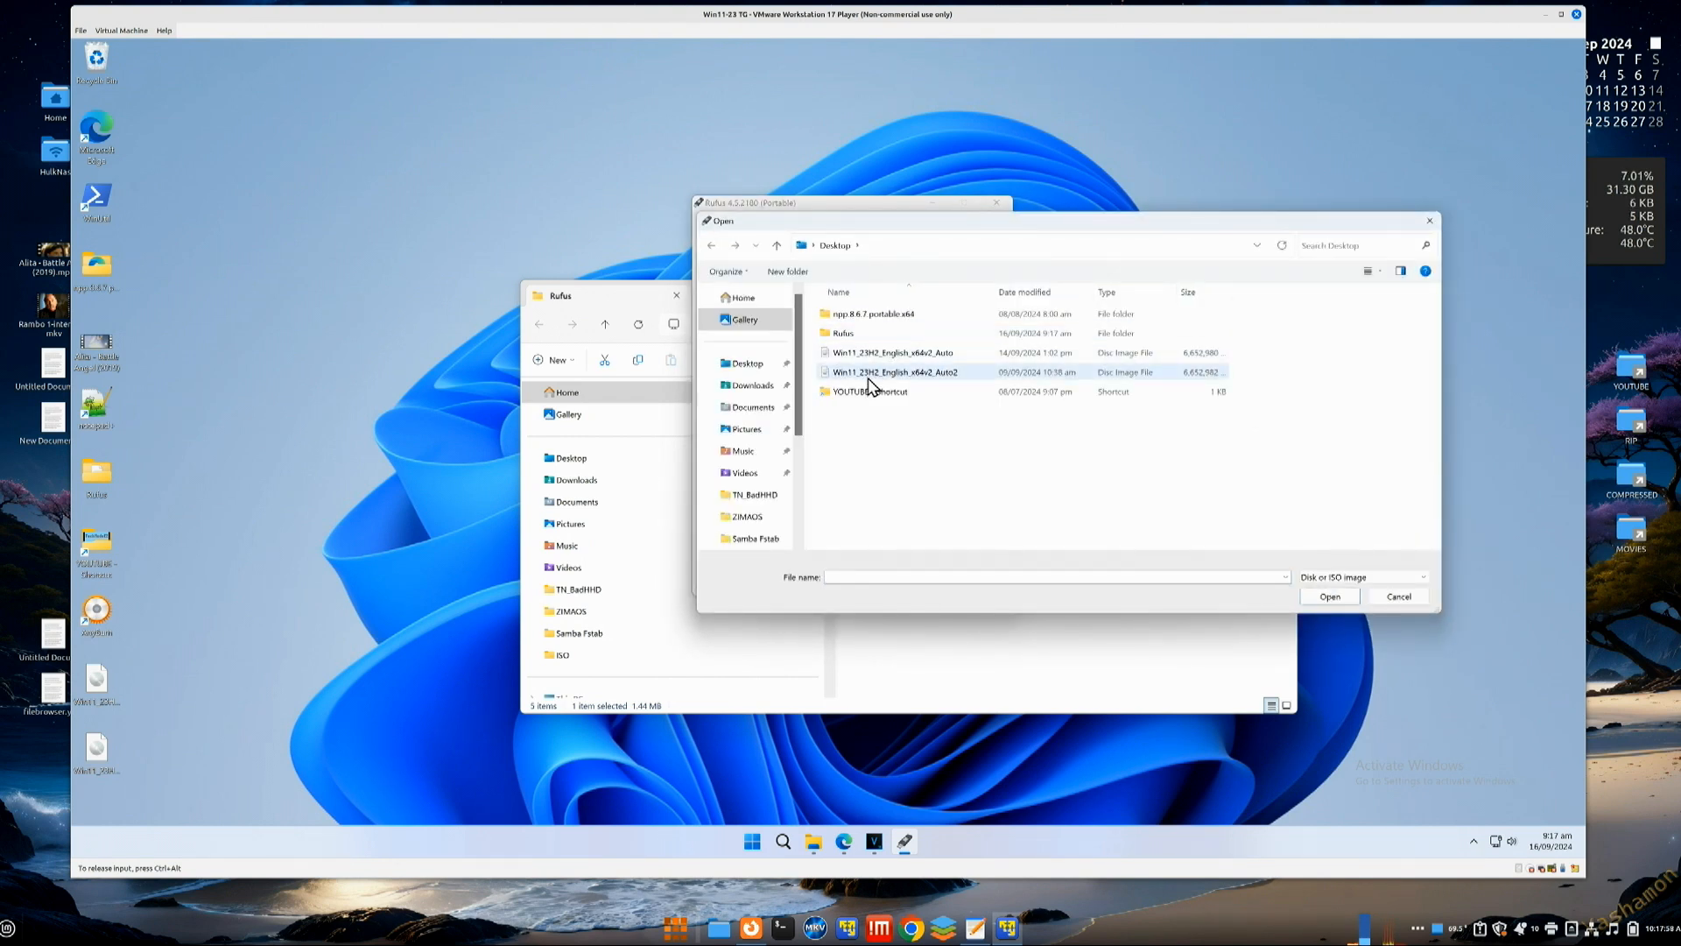
{"action": "left_click", "coordinate": [877, 359]}
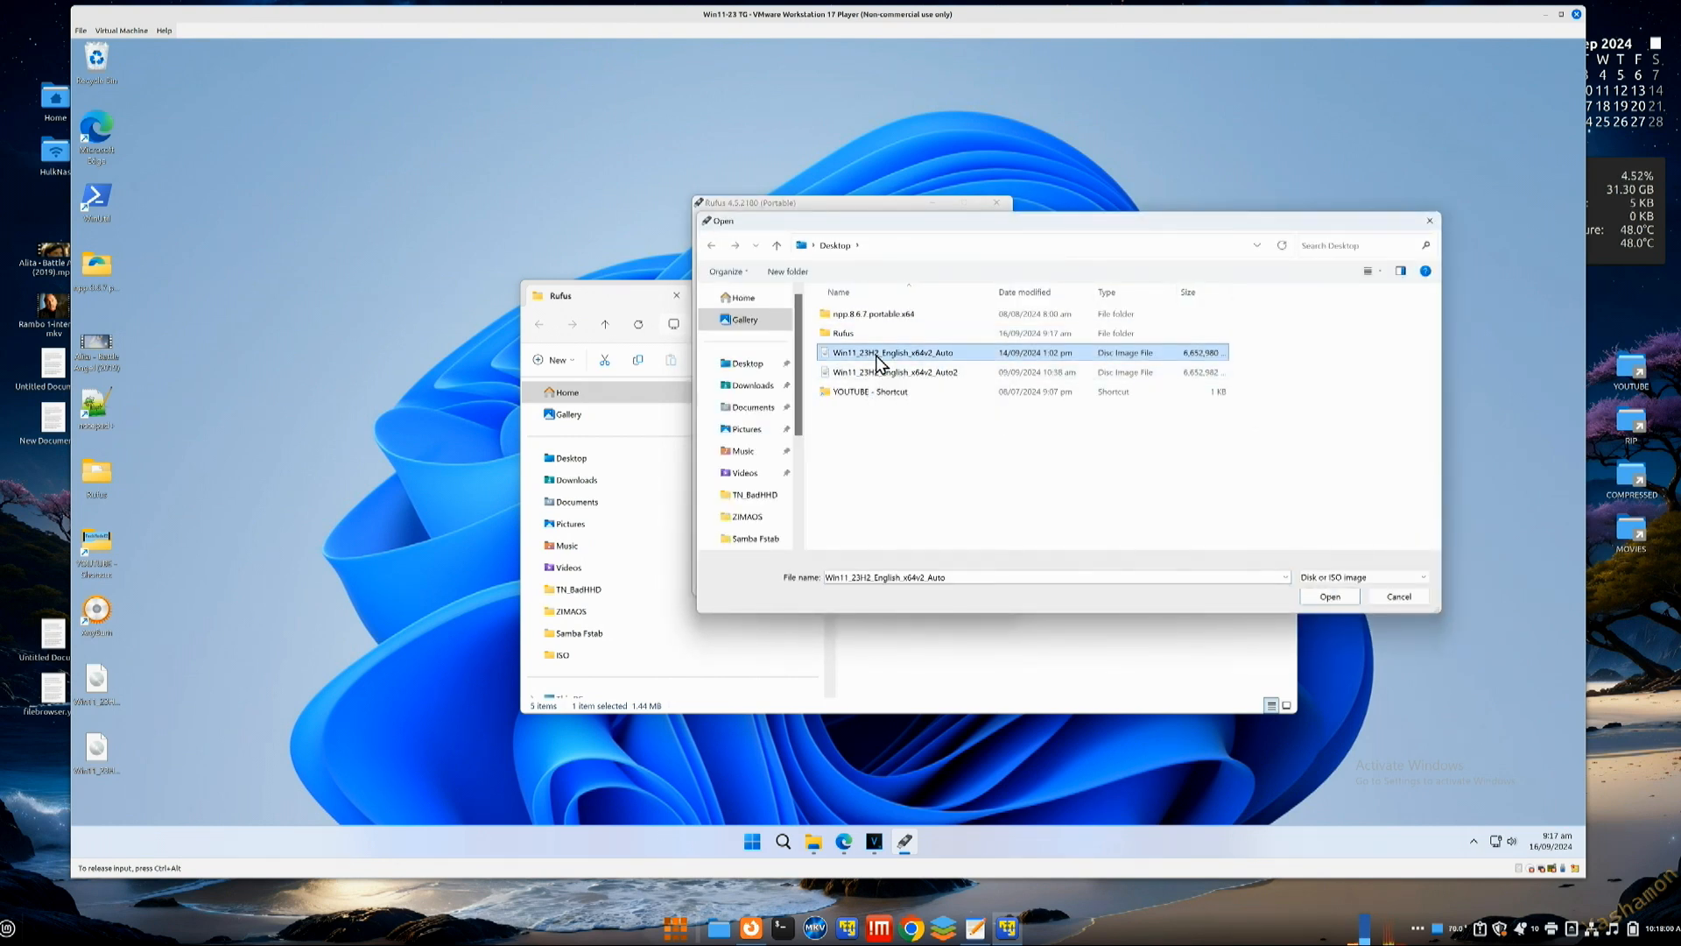
{"action": "double_click", "coordinate": [964, 354]}
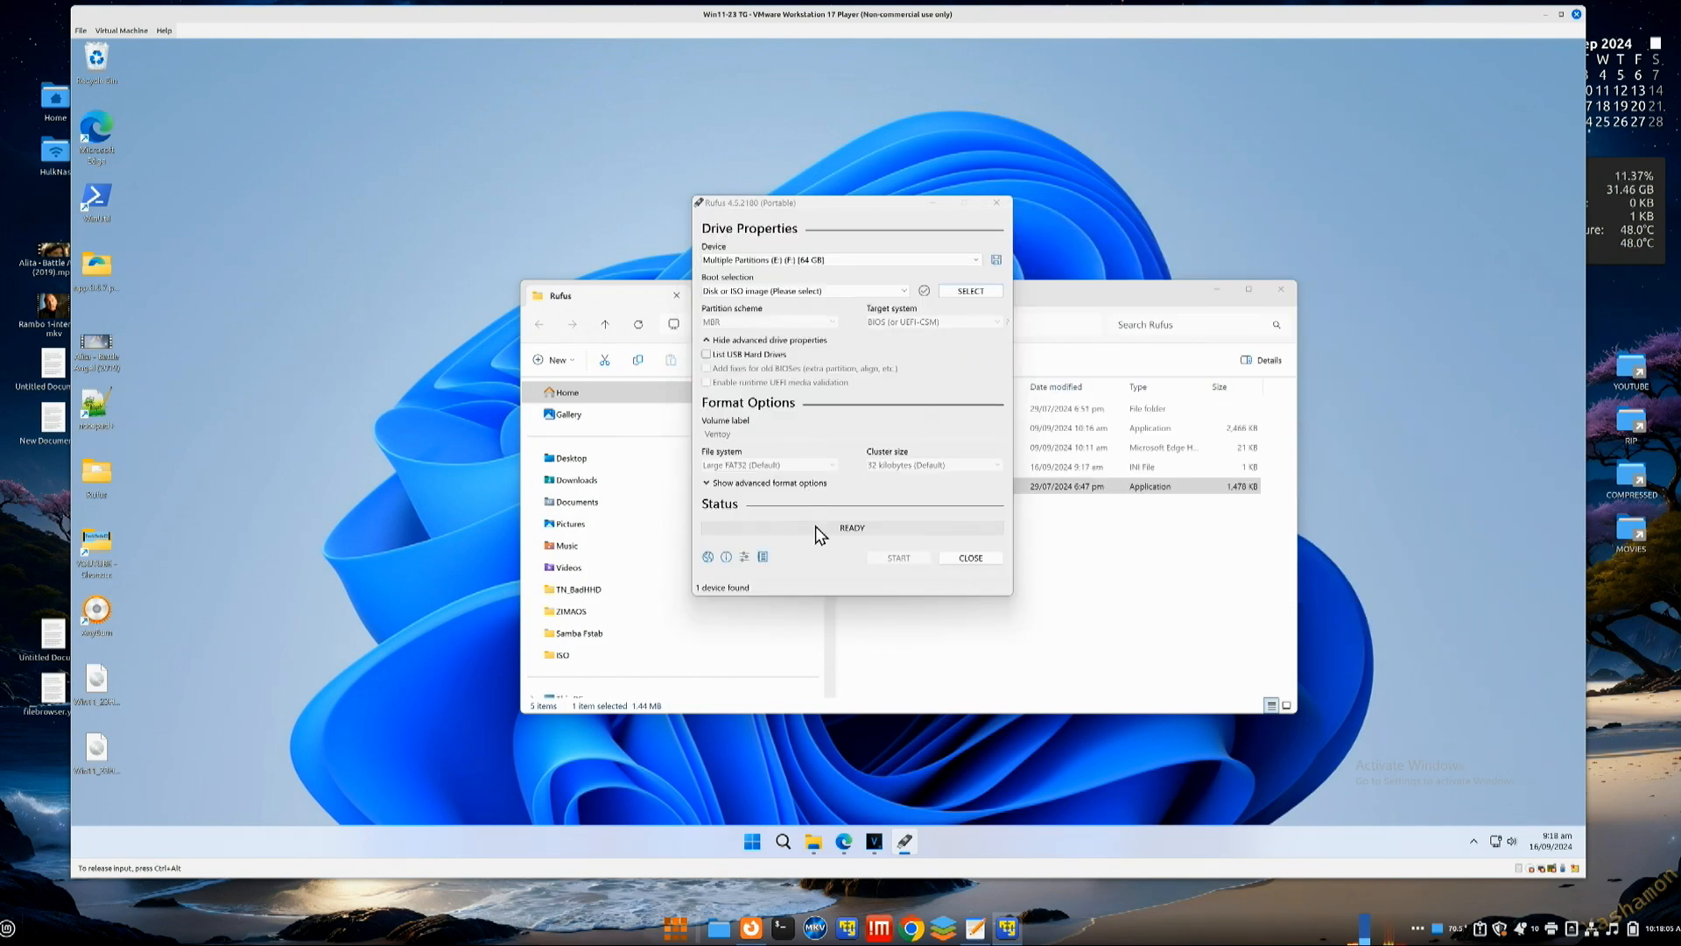
{"action": "left_click", "coordinate": [897, 588]}
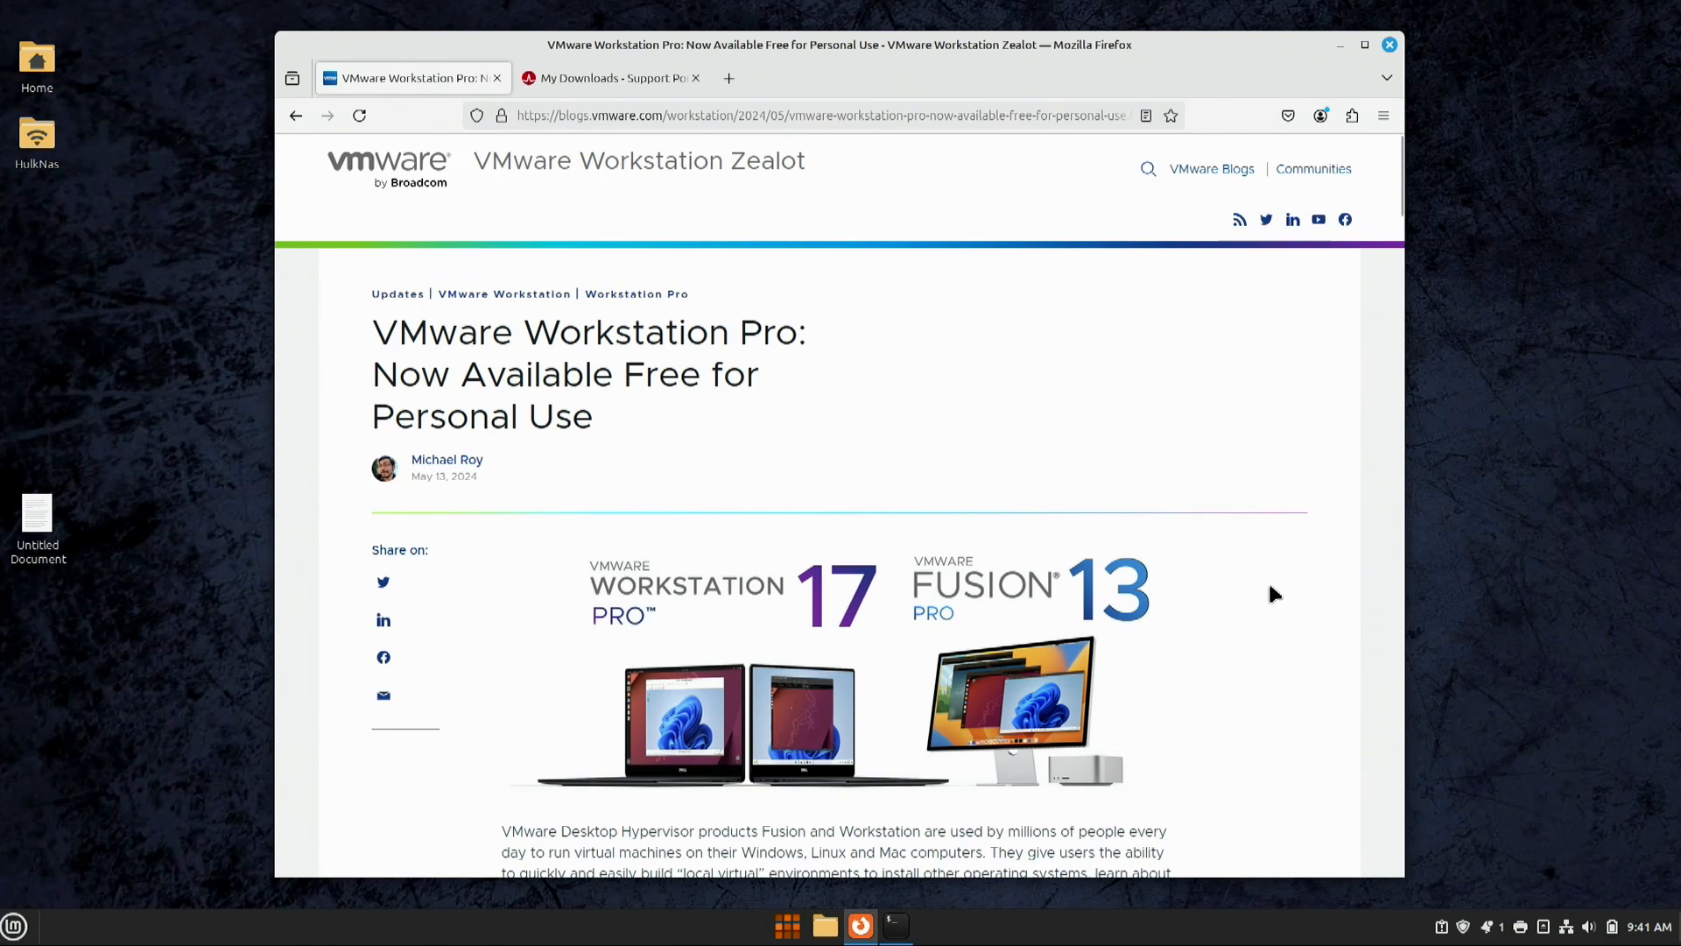
Step: Scroll the free-for-personal-use blog post and follow its VMware Workstation Pro Download link
{"action": "scroll", "coordinate": [1269, 587], "scroll_direction": "down", "scroll_amount": 2}
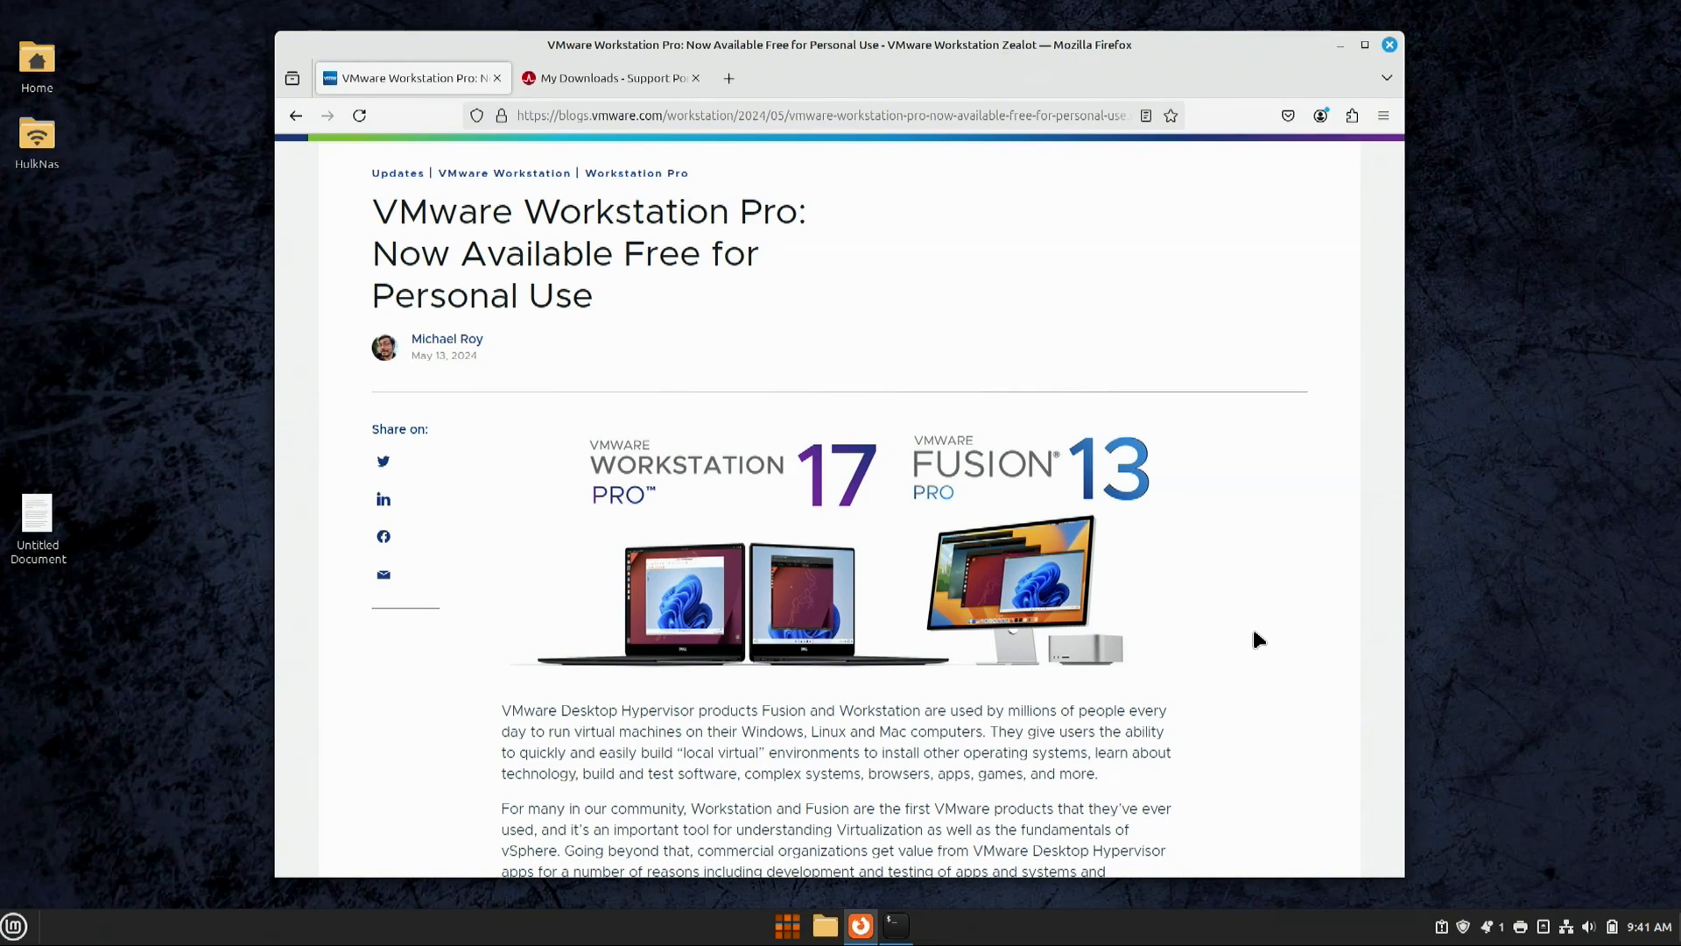
{"action": "scroll", "coordinate": [1255, 634], "scroll_direction": "down", "scroll_amount": 8}
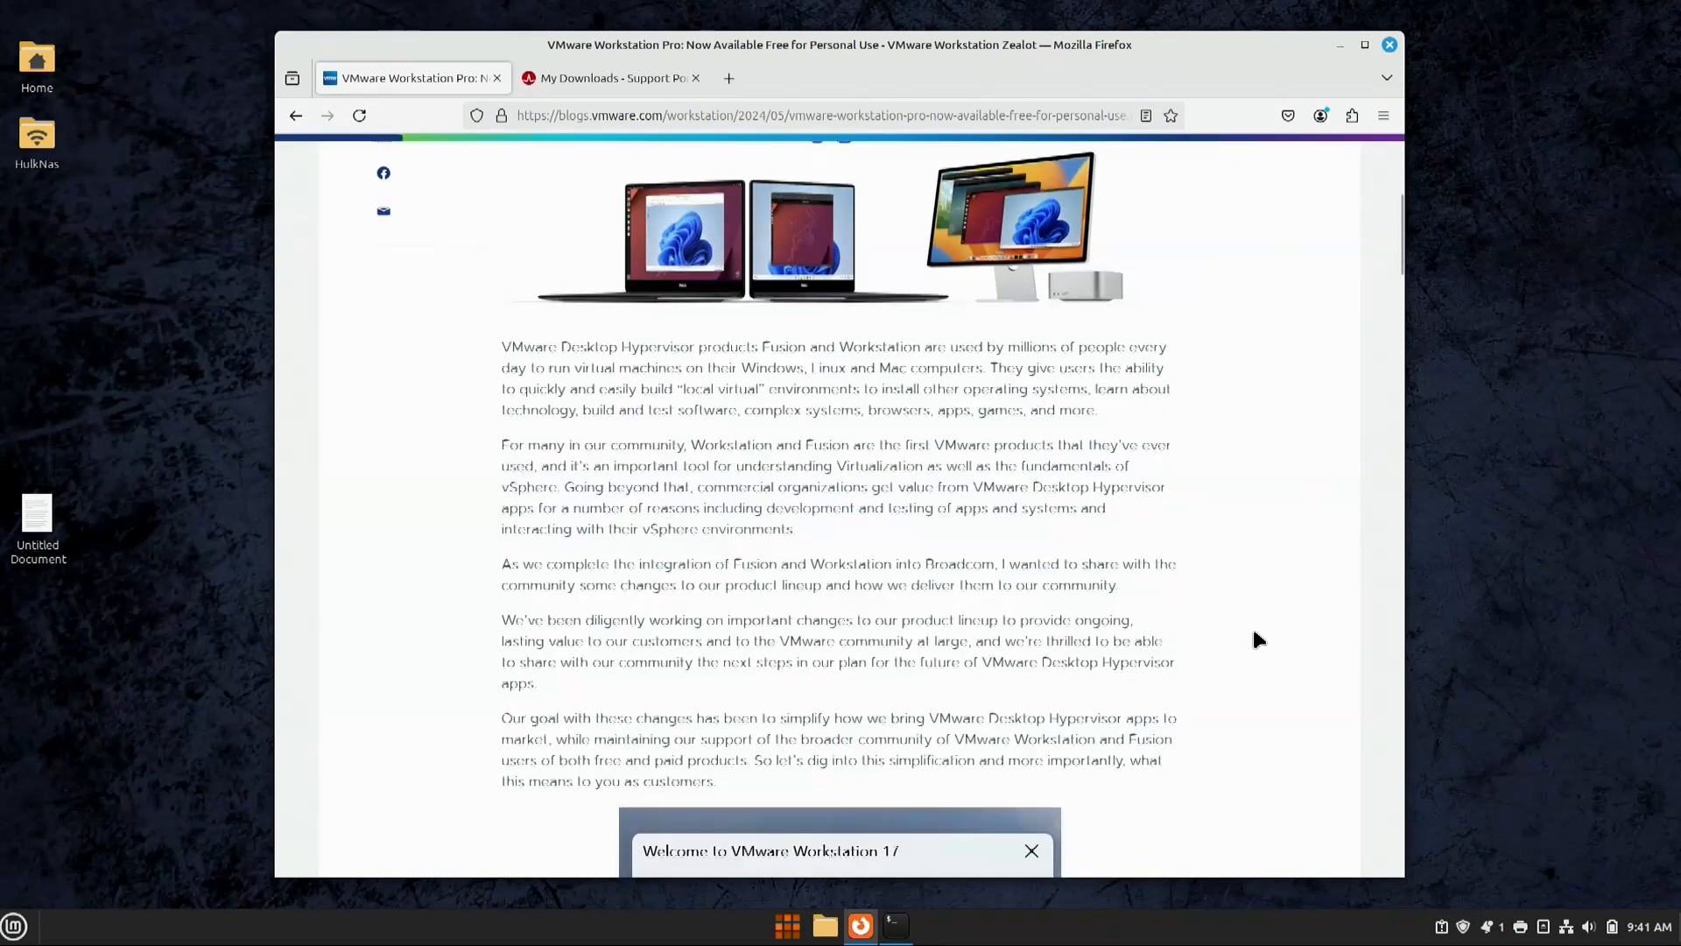
{"action": "scroll", "coordinate": [1252, 626], "scroll_direction": "down", "scroll_amount": 4}
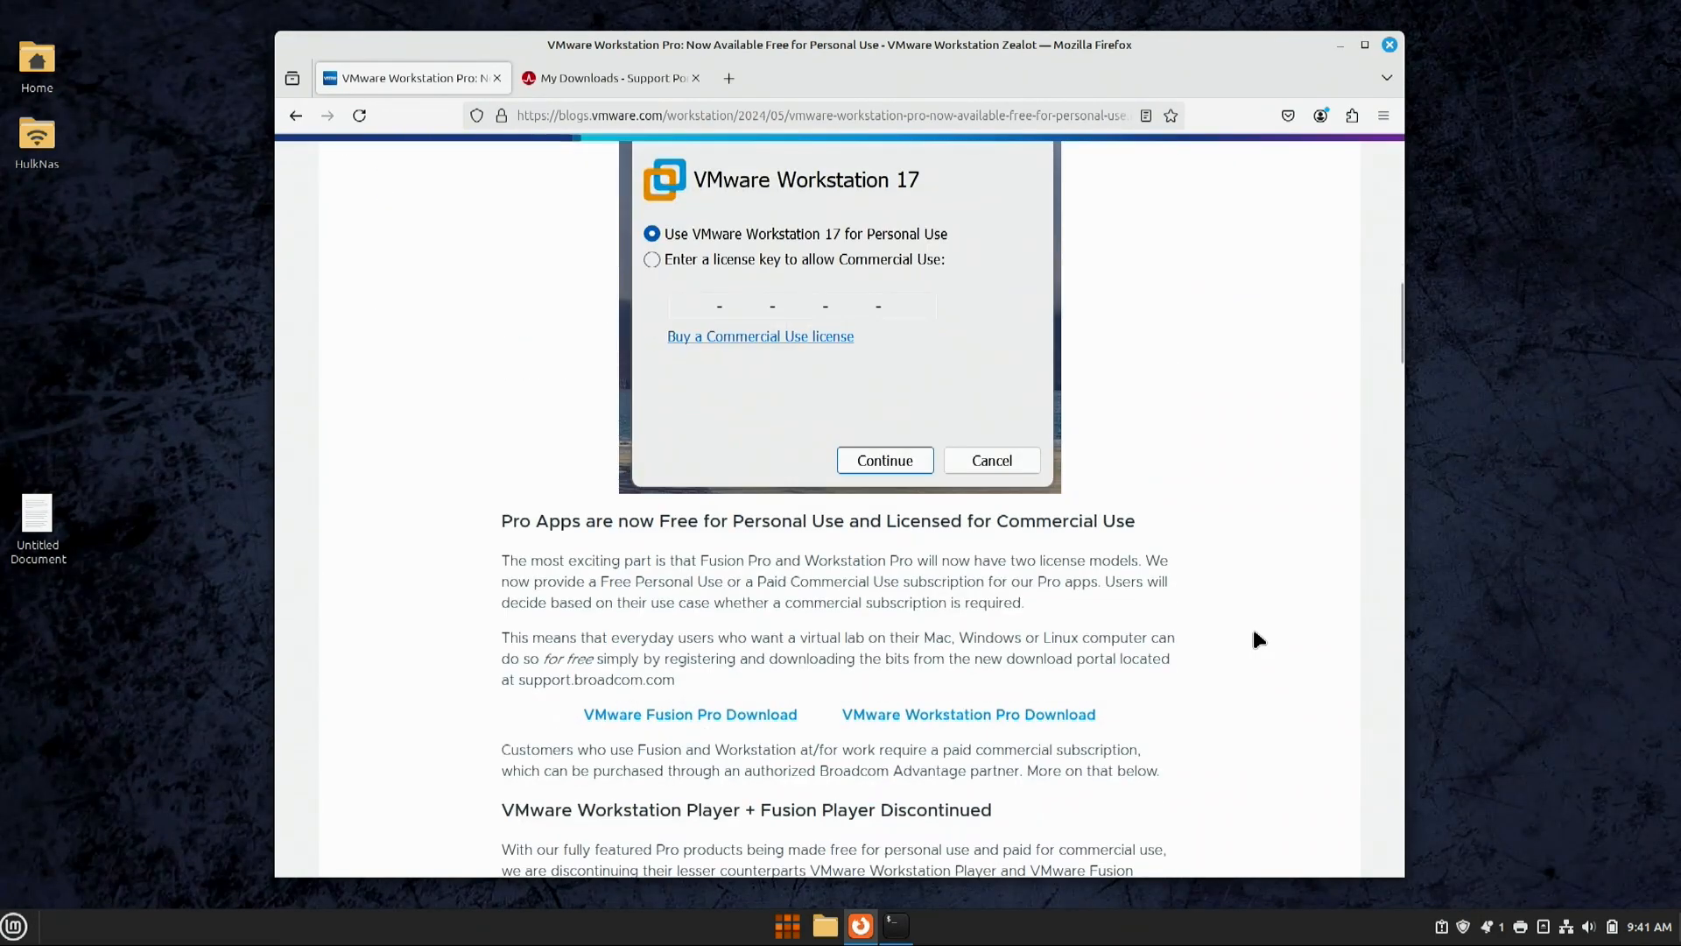
{"action": "left_click", "coordinate": [935, 716]}
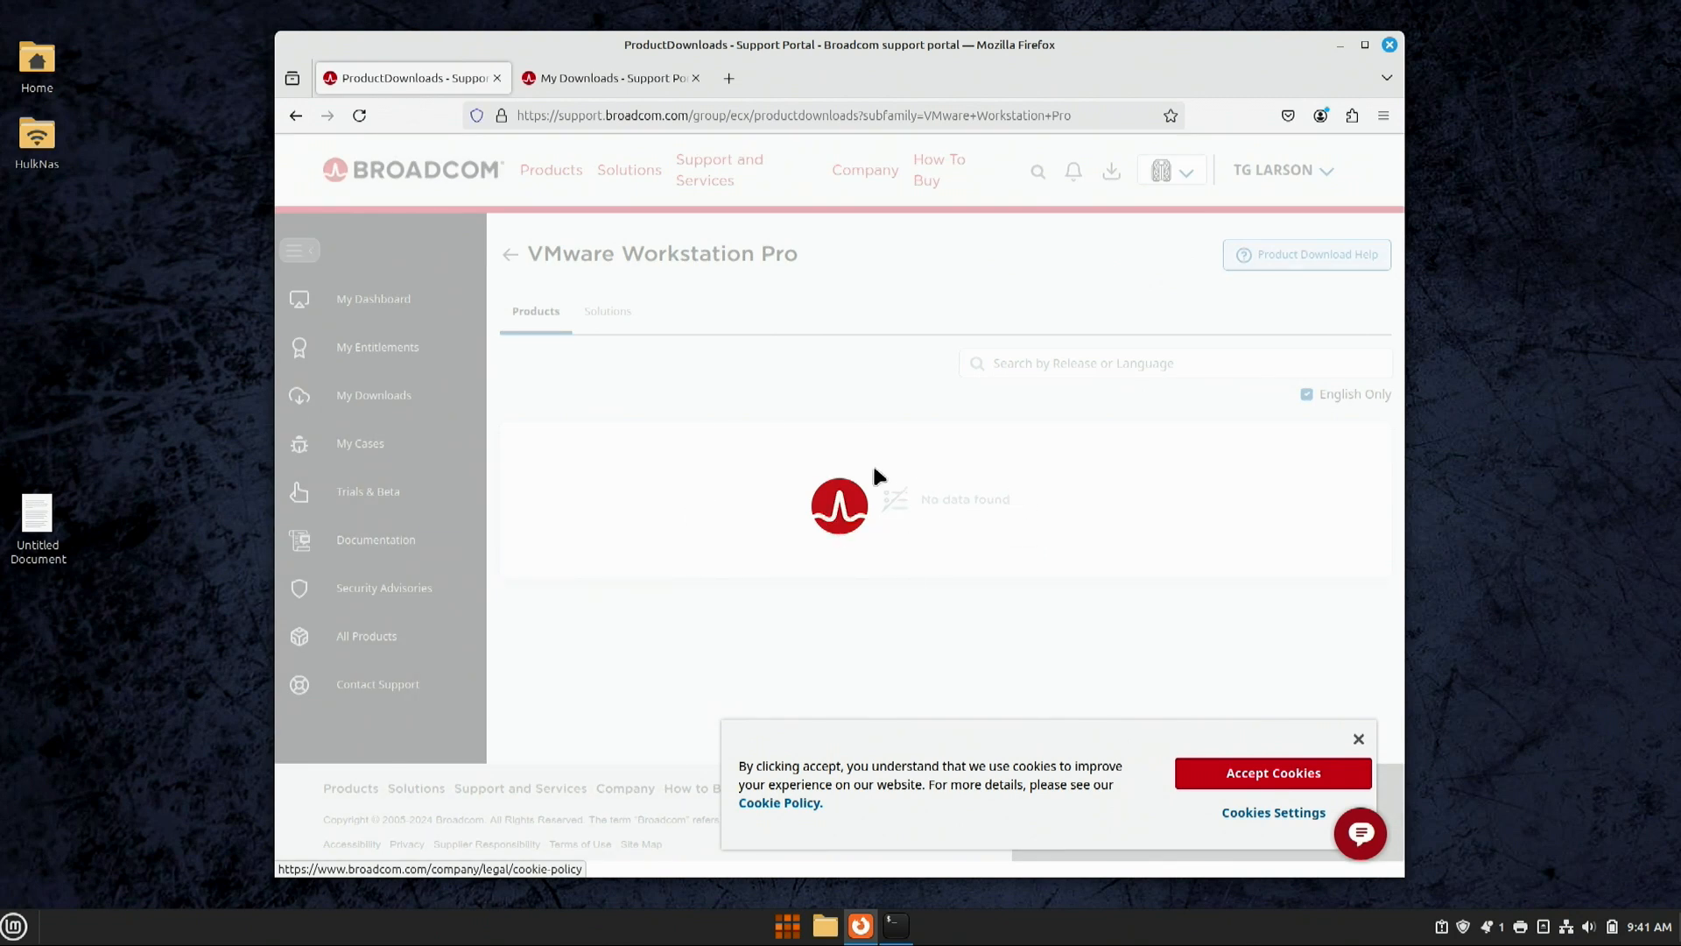
Step: Accept cookies, open release 17.5 of 17.0 for Personal Use (Linux), and agree to the terms
{"action": "left_click", "coordinate": [1250, 777]}
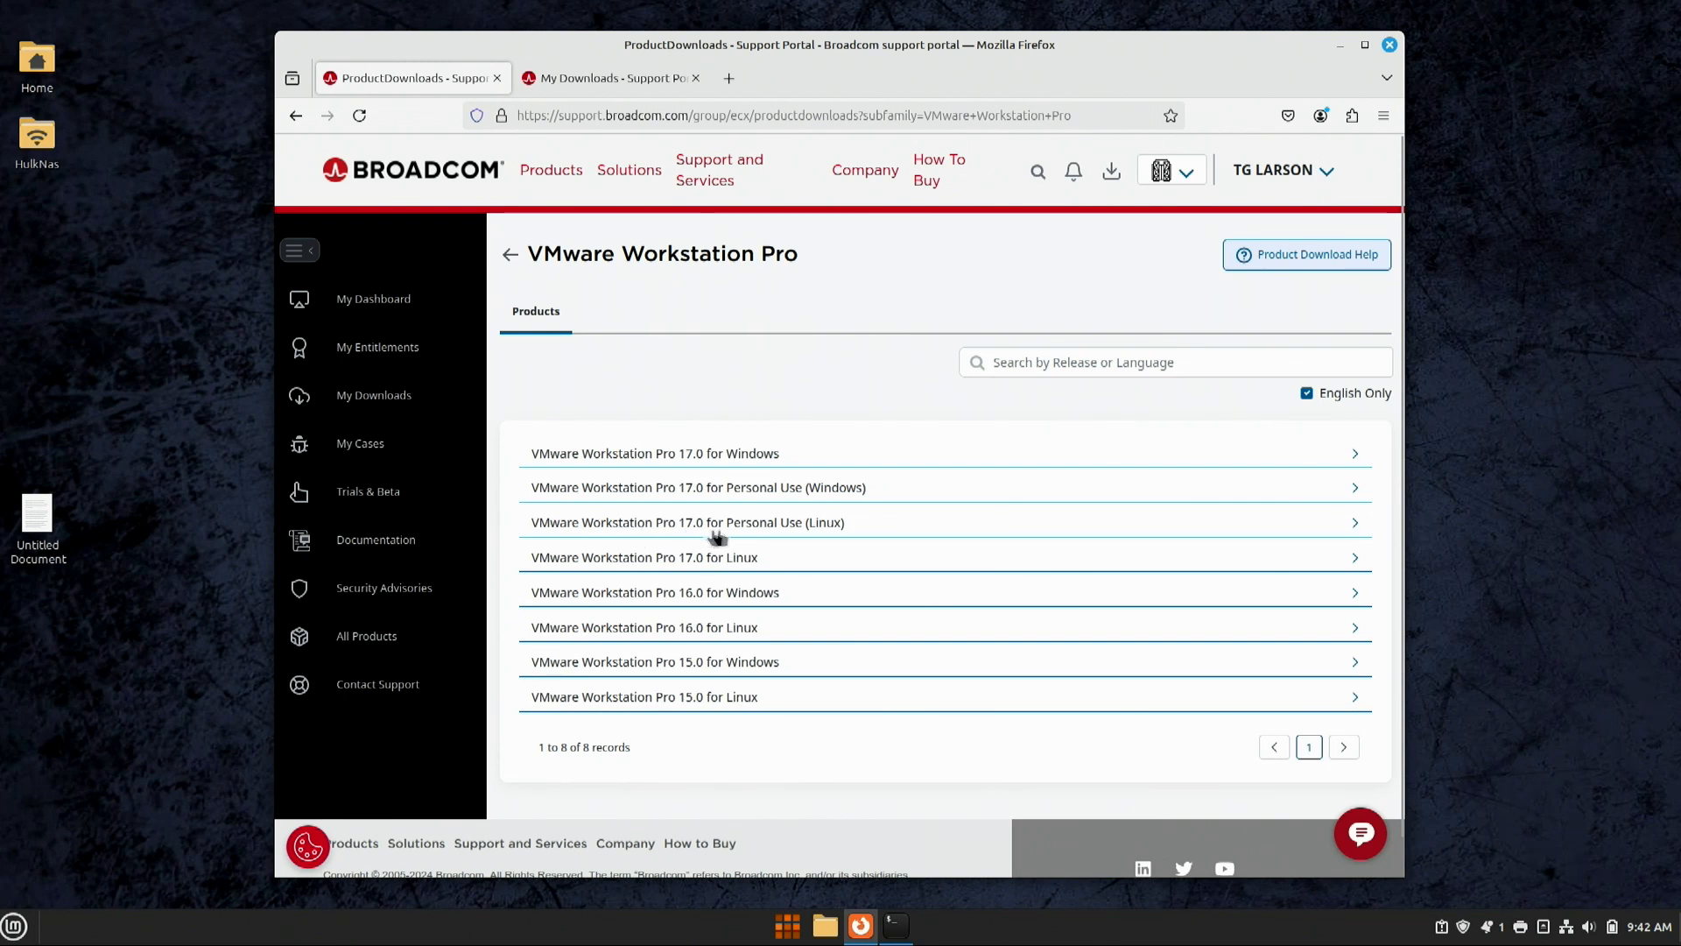
{"action": "left_click", "coordinate": [769, 524]}
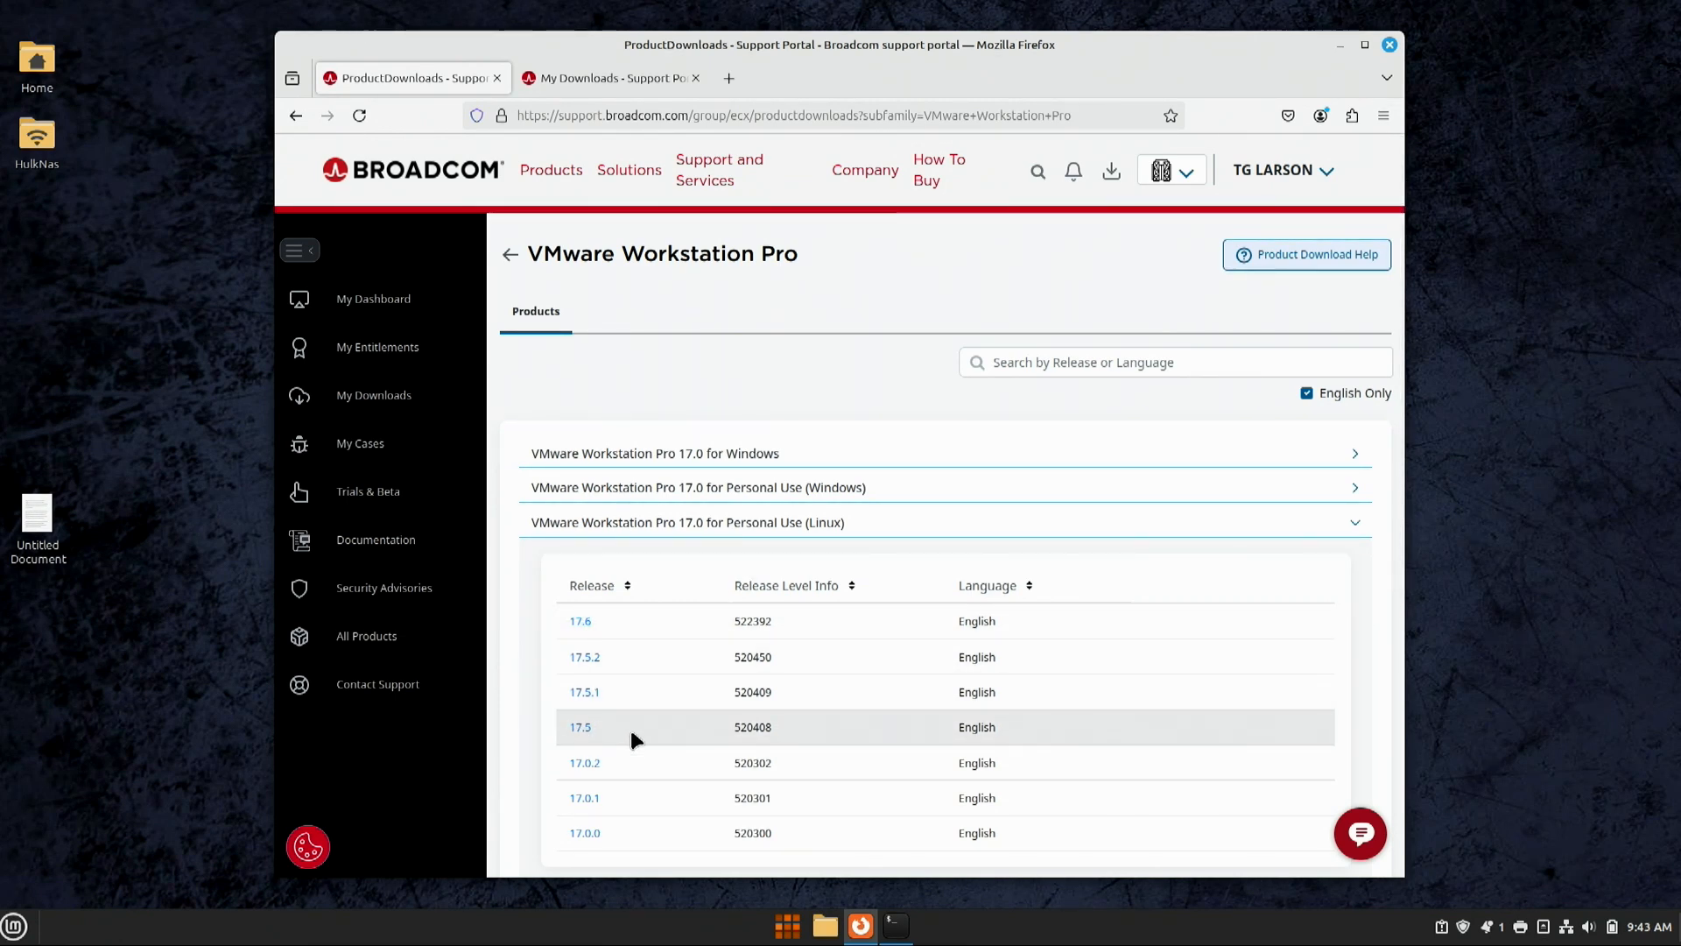
{"action": "left_click", "coordinate": [580, 727]}
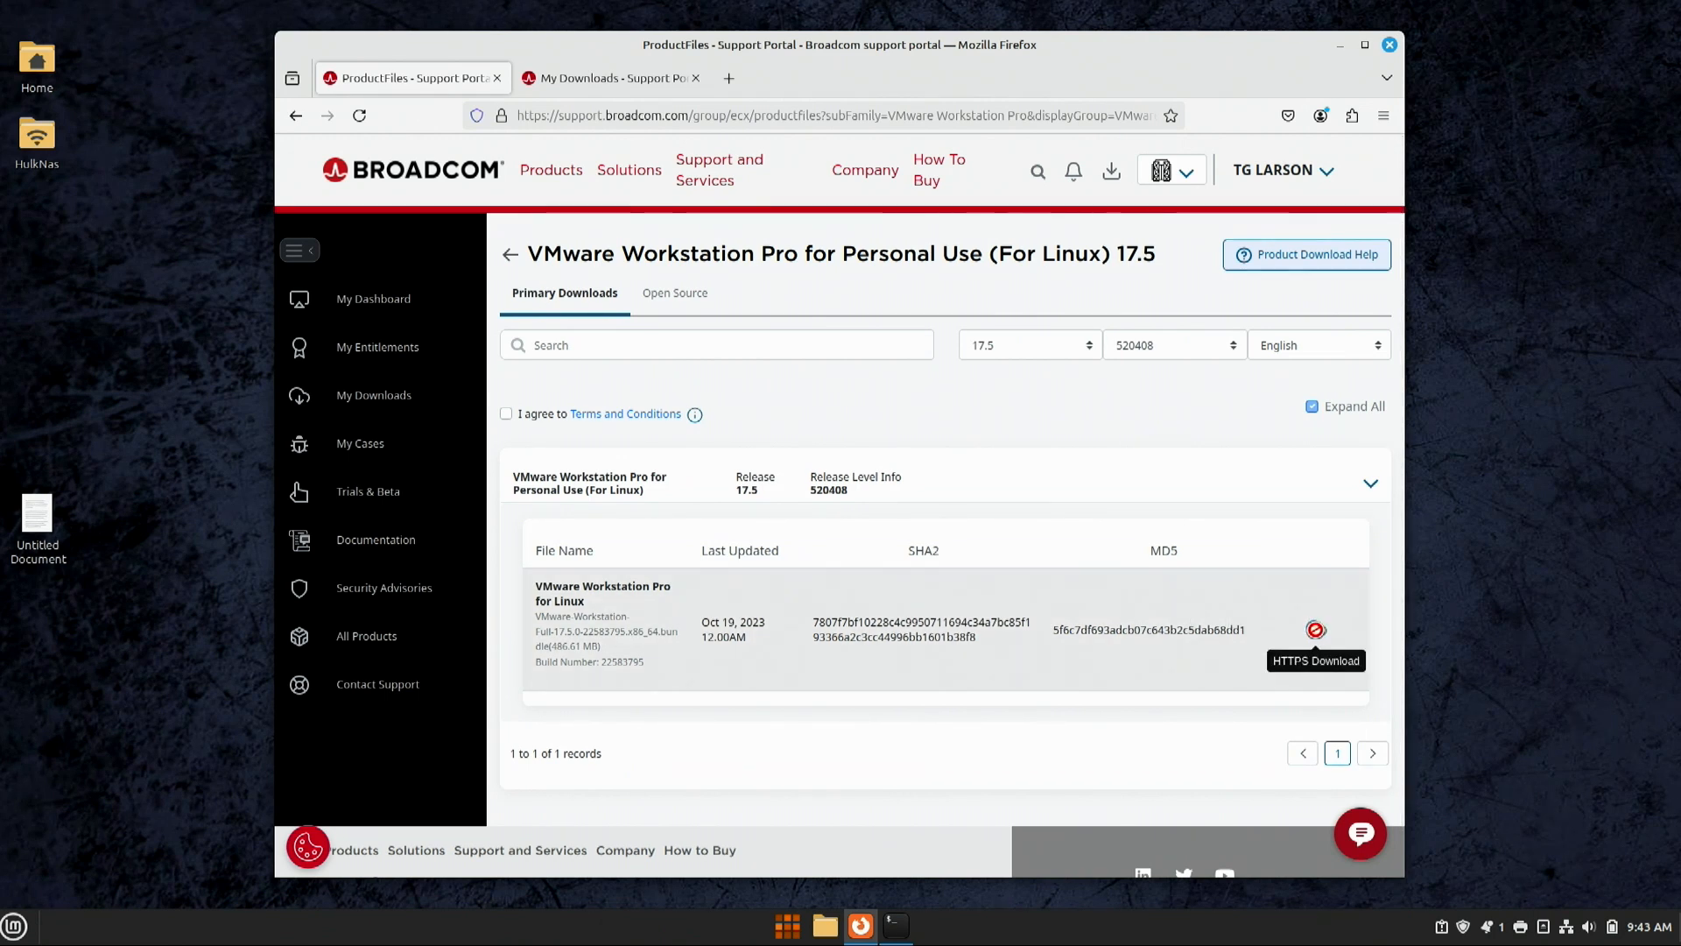
{"action": "left_click", "coordinate": [506, 414]}
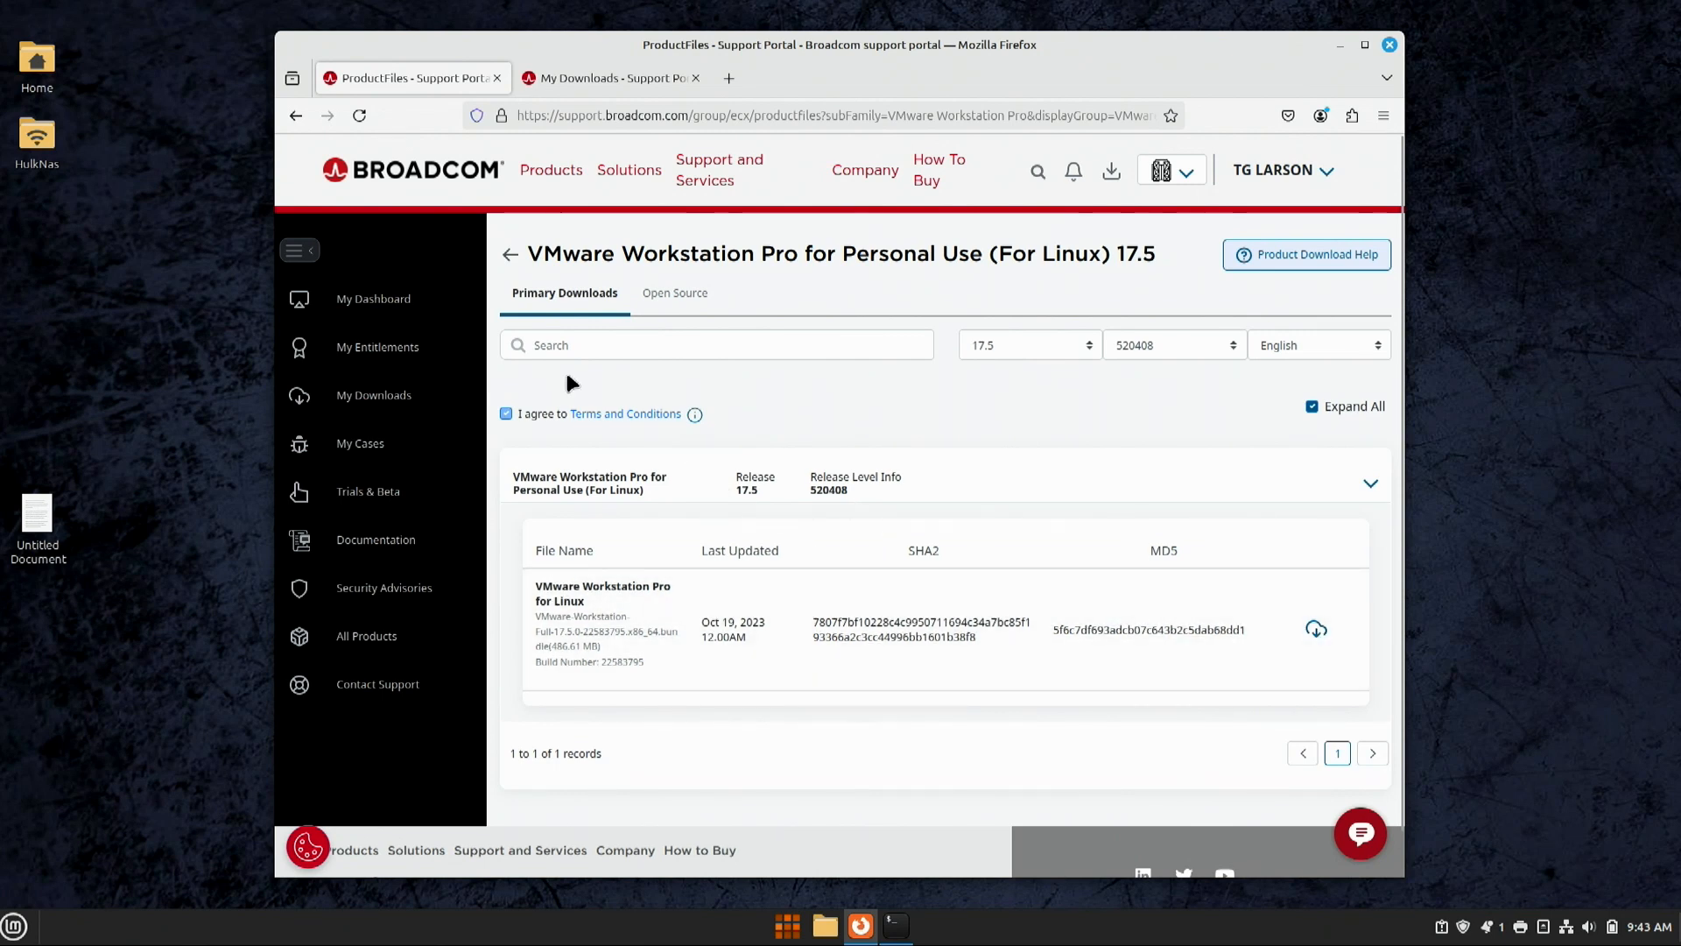
Step: Switch the release to 17.6 and download the Workstation Pro Linux bundle
{"action": "left_click", "coordinate": [1093, 347]}
{"action": "left_click", "coordinate": [1030, 370]}
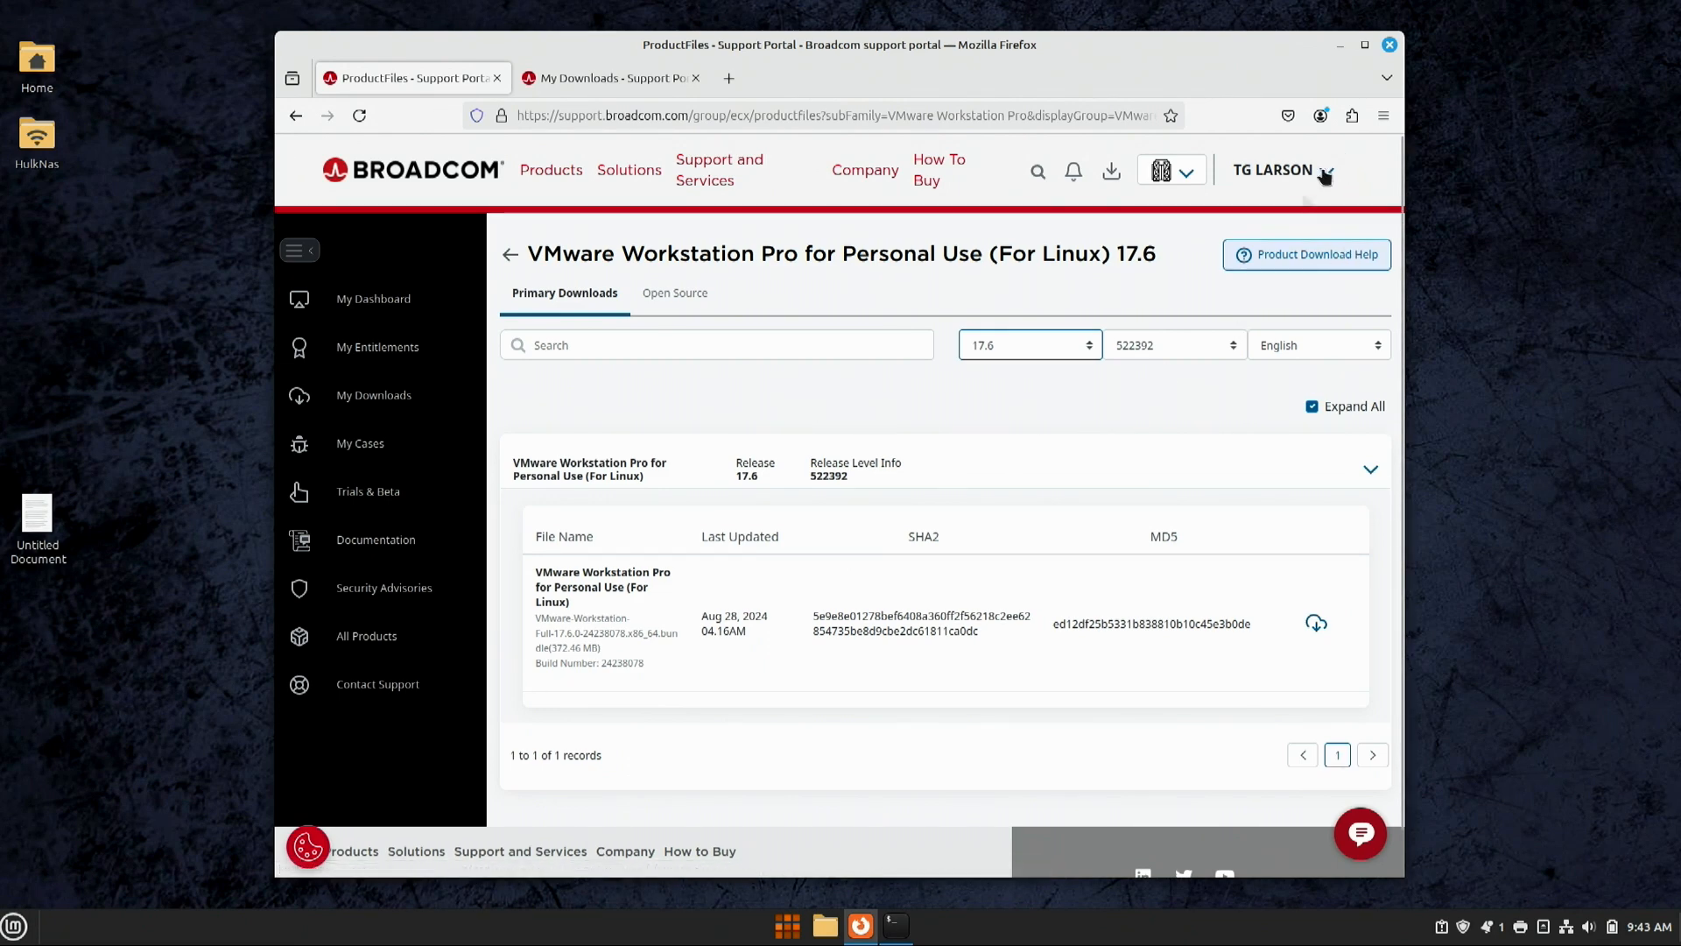
{"action": "left_click", "coordinate": [1316, 623]}
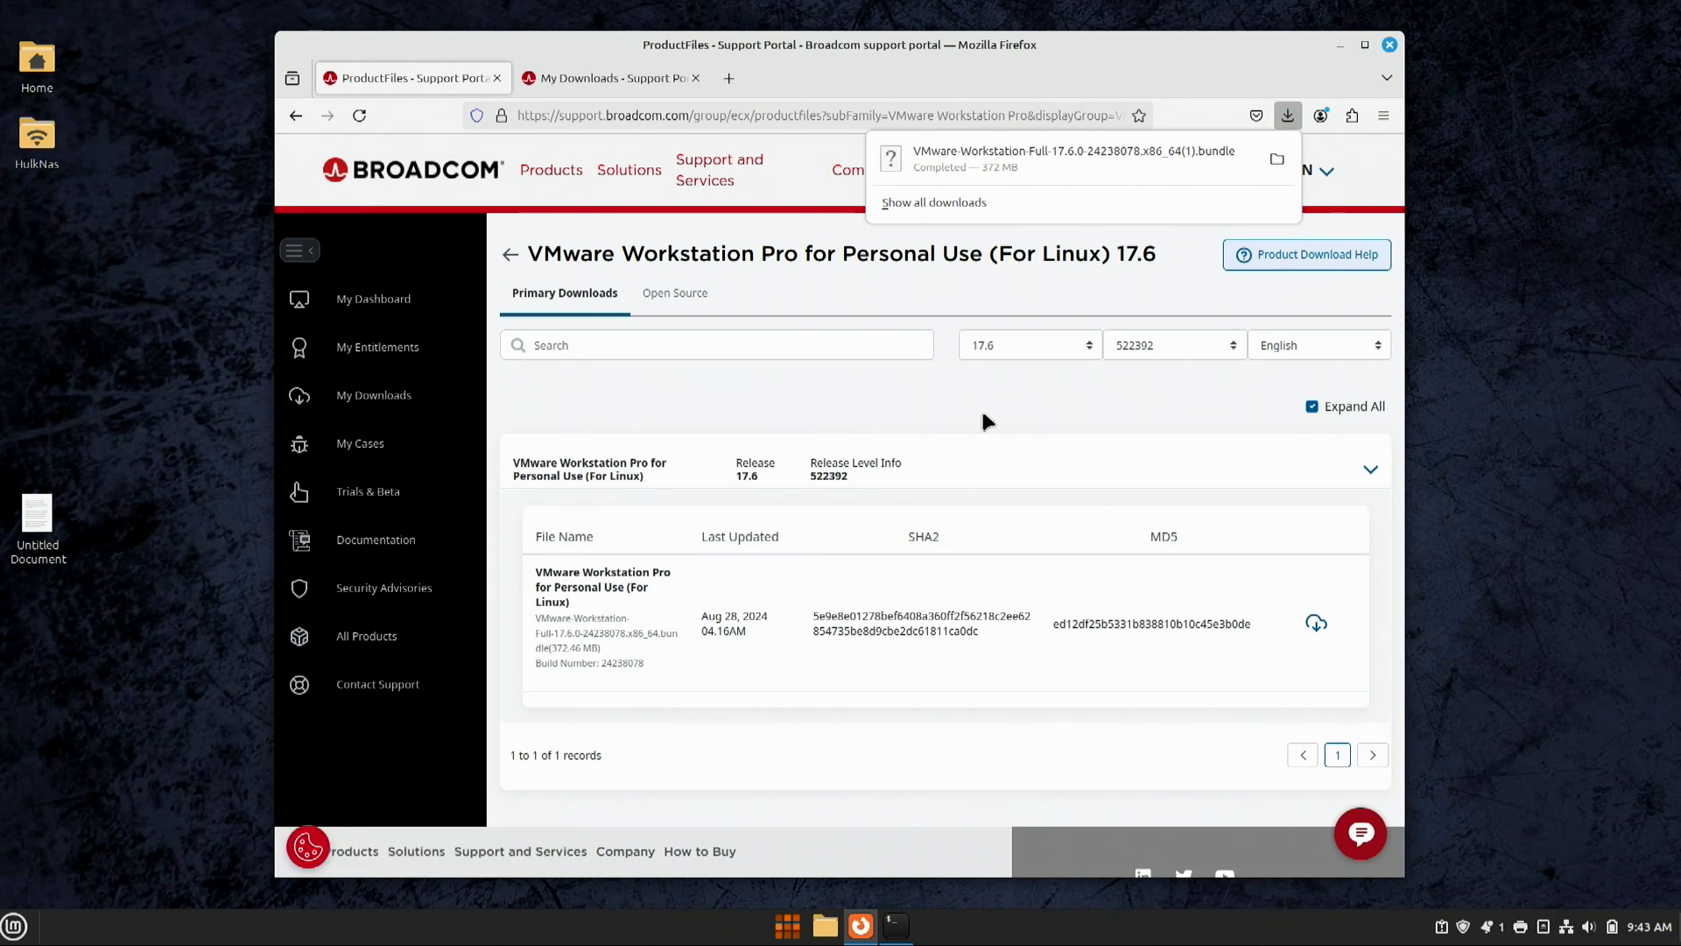
{"action": "left_click", "coordinate": [983, 414]}
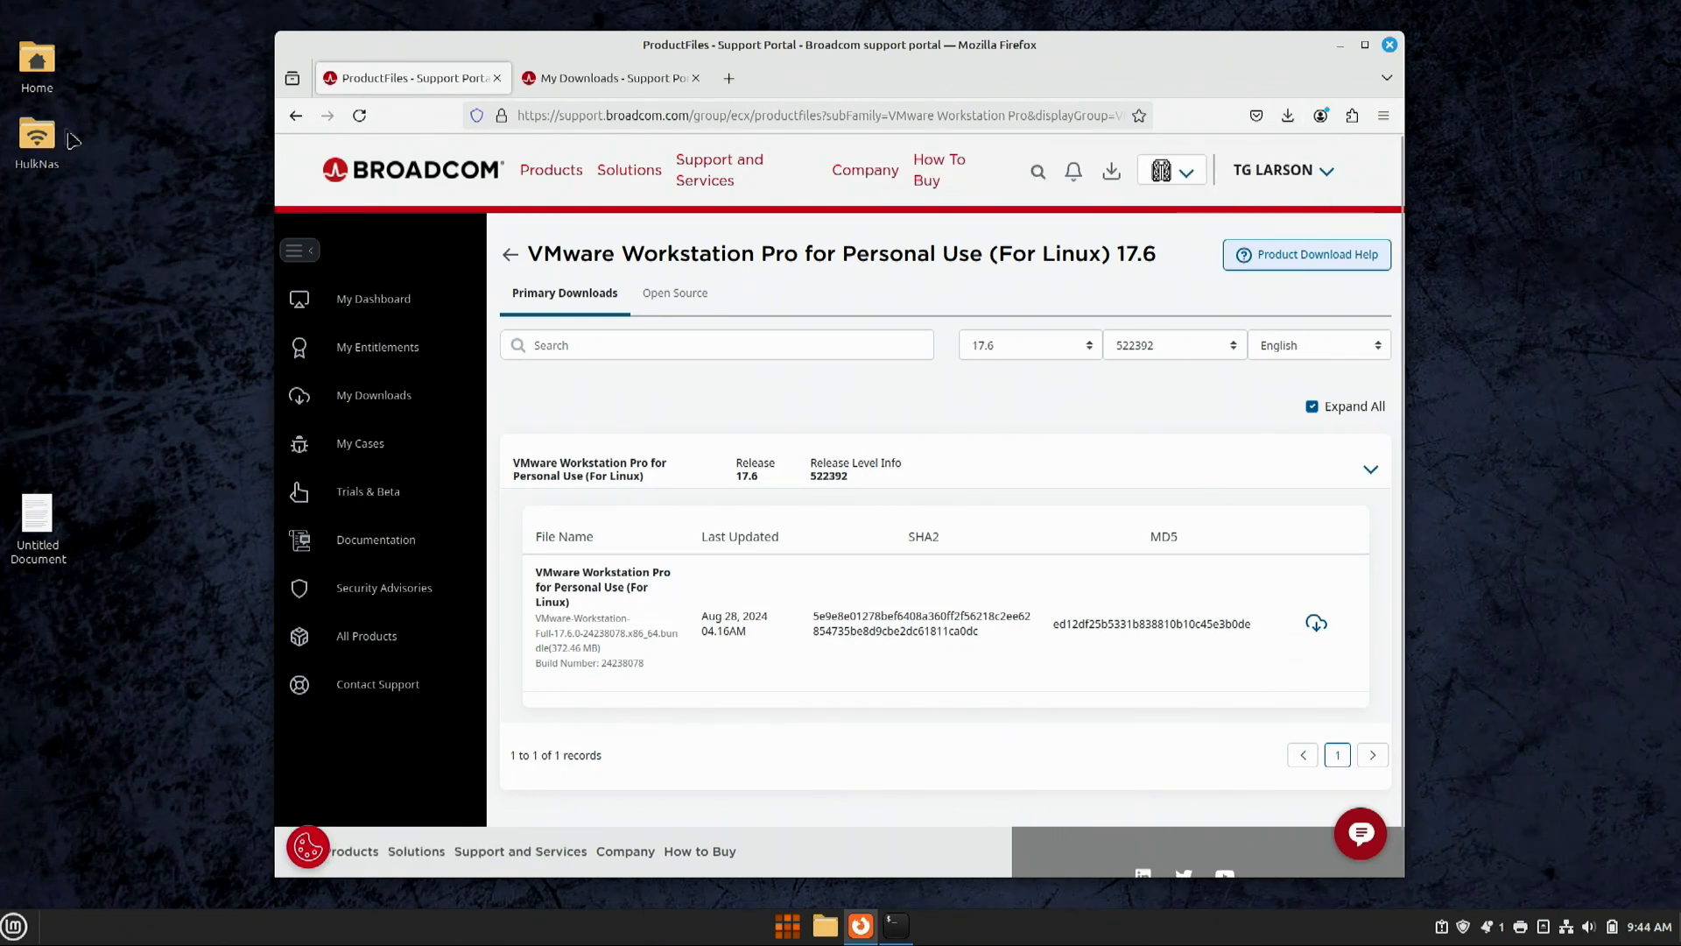
Step: Verify Home > Downloads holds the Windows 11 ISO and VMware bundle, then bring up the terminal
{"action": "left_click", "coordinate": [37, 69]}
{"action": "double_click", "coordinate": [37, 68]}
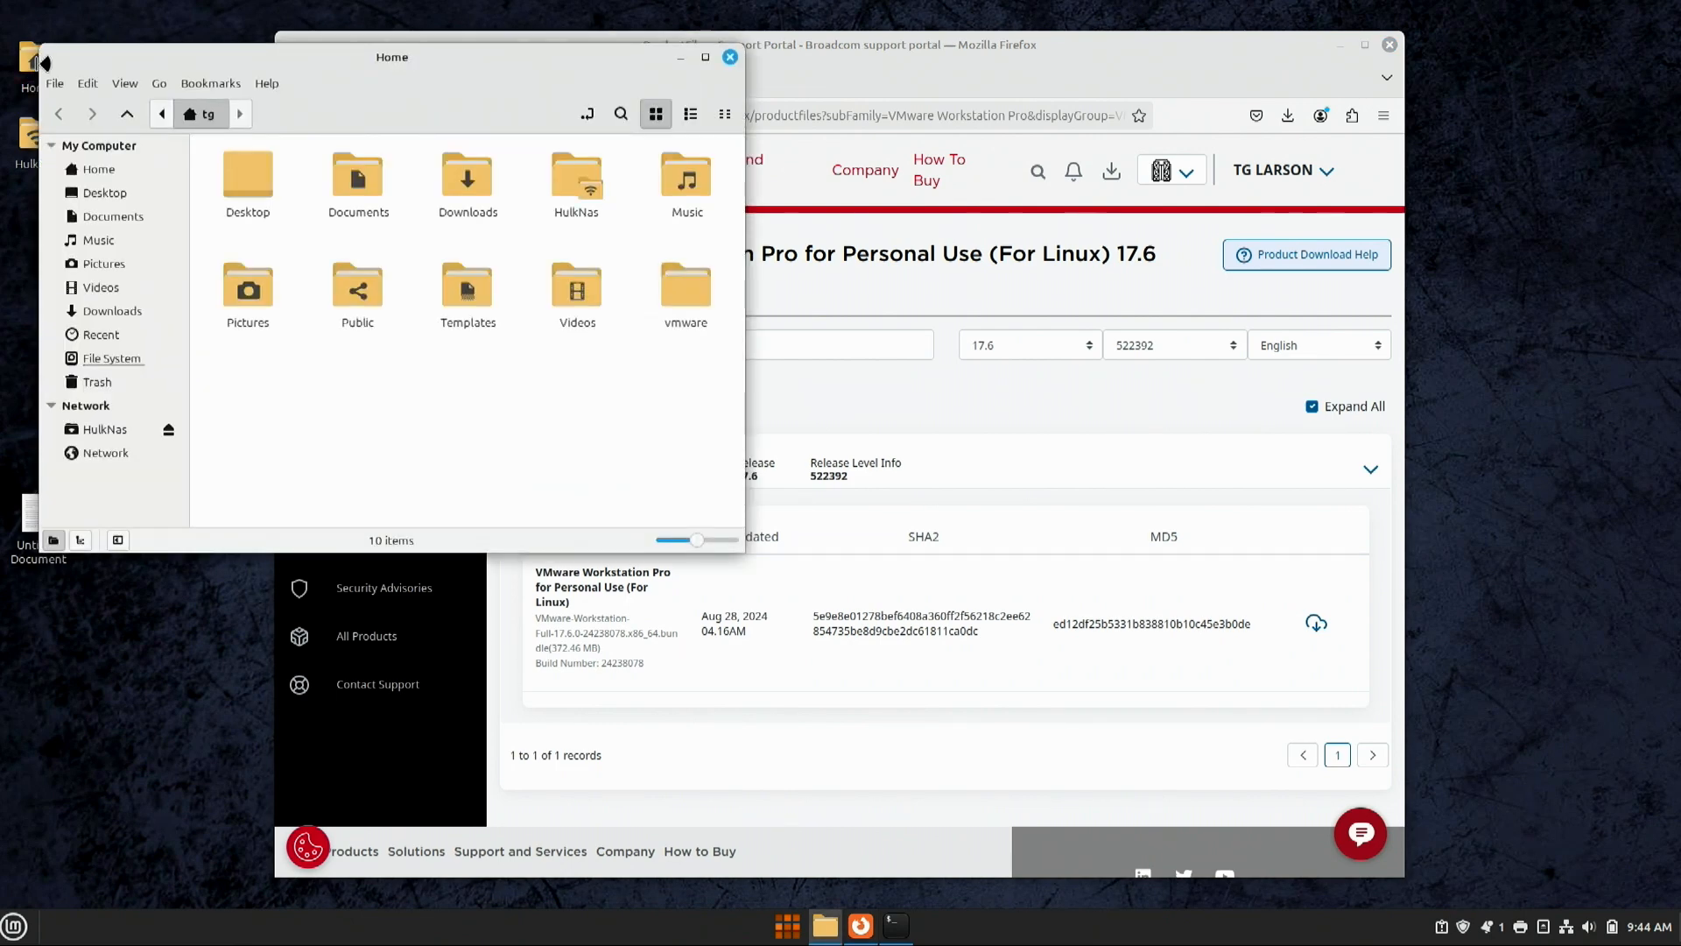
{"action": "left_click", "coordinate": [468, 182]}
{"action": "double_click", "coordinate": [469, 182]}
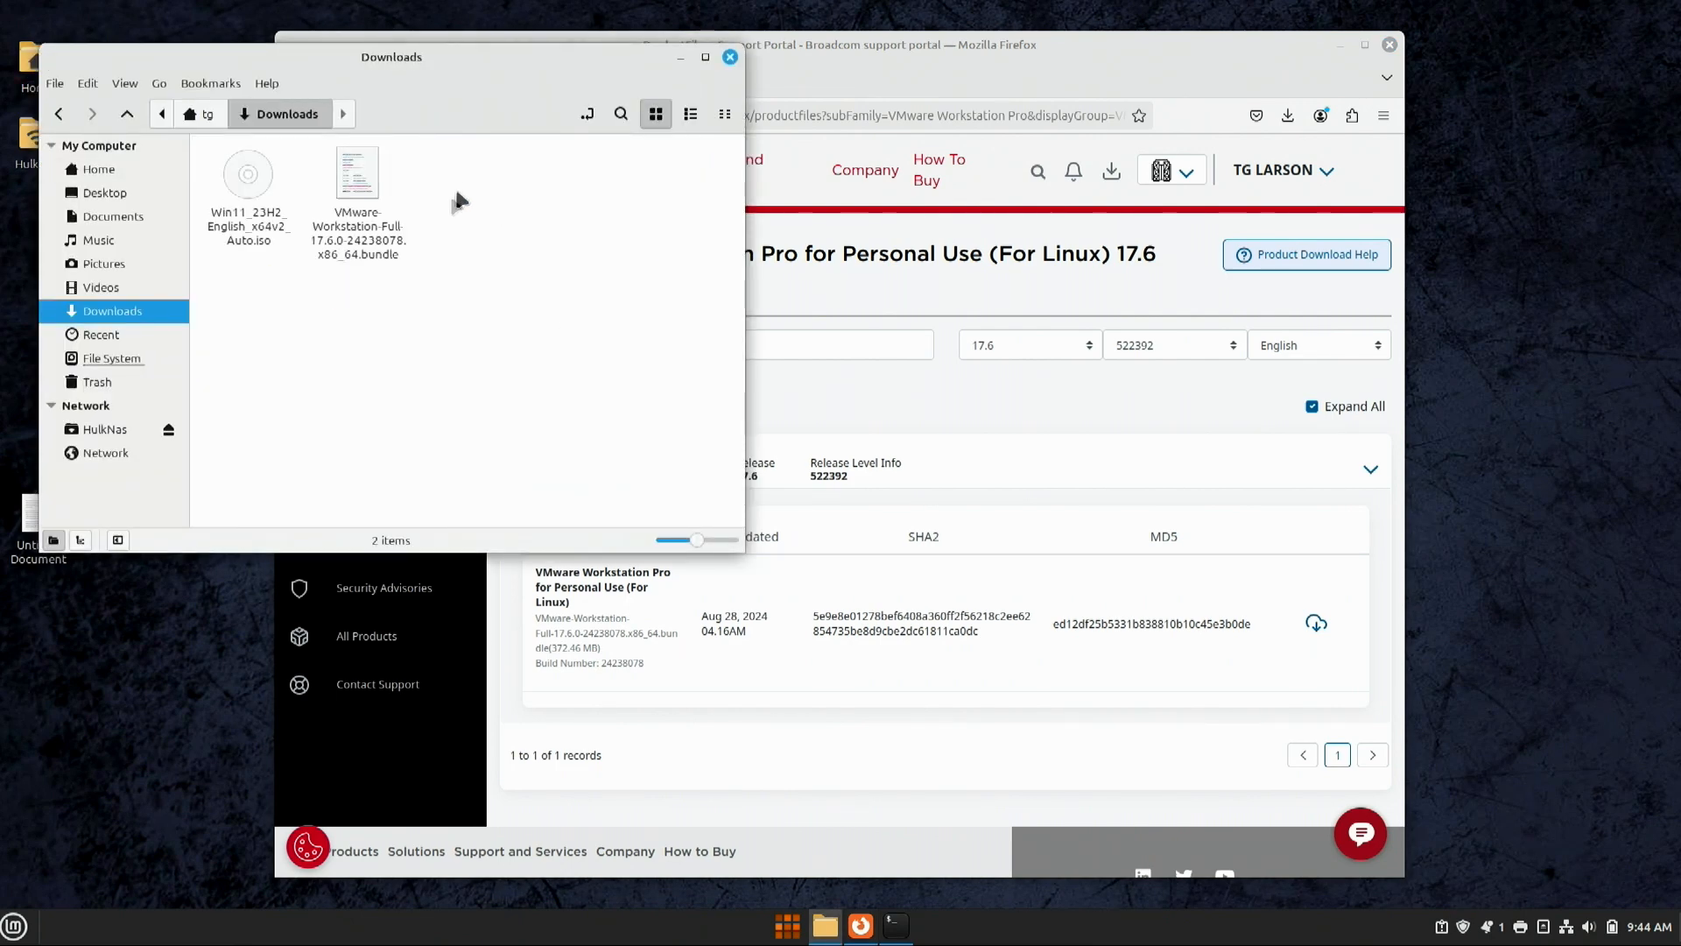
{"action": "left_click", "coordinate": [239, 187]}
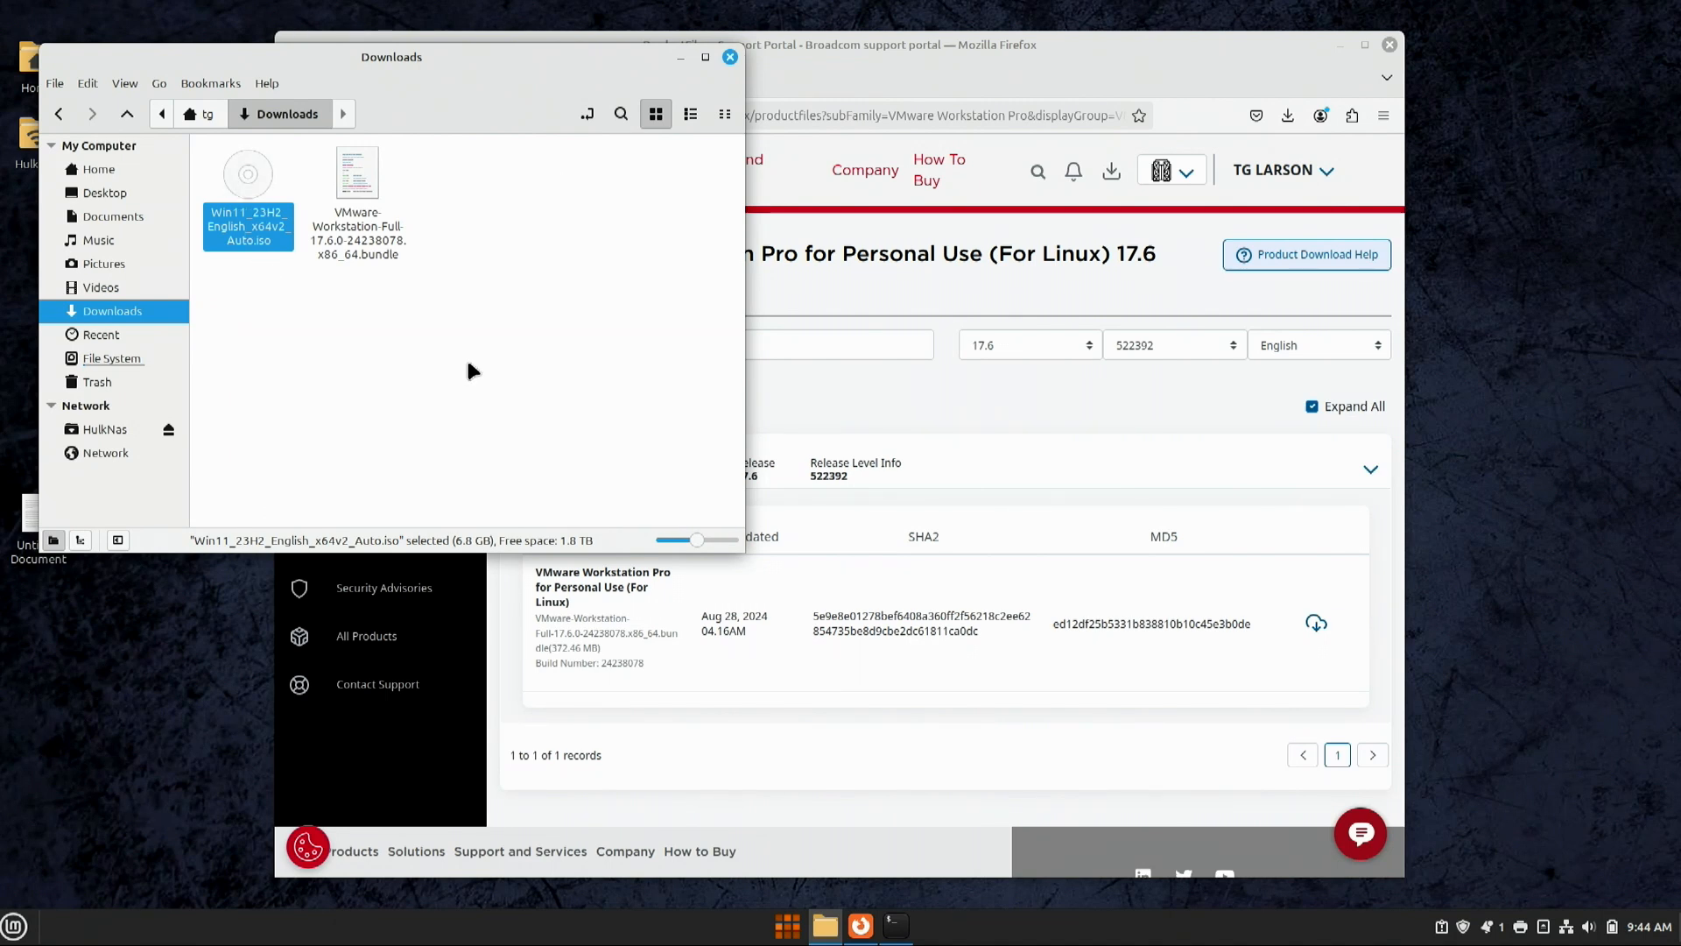
{"action": "left_click", "coordinate": [730, 58]}
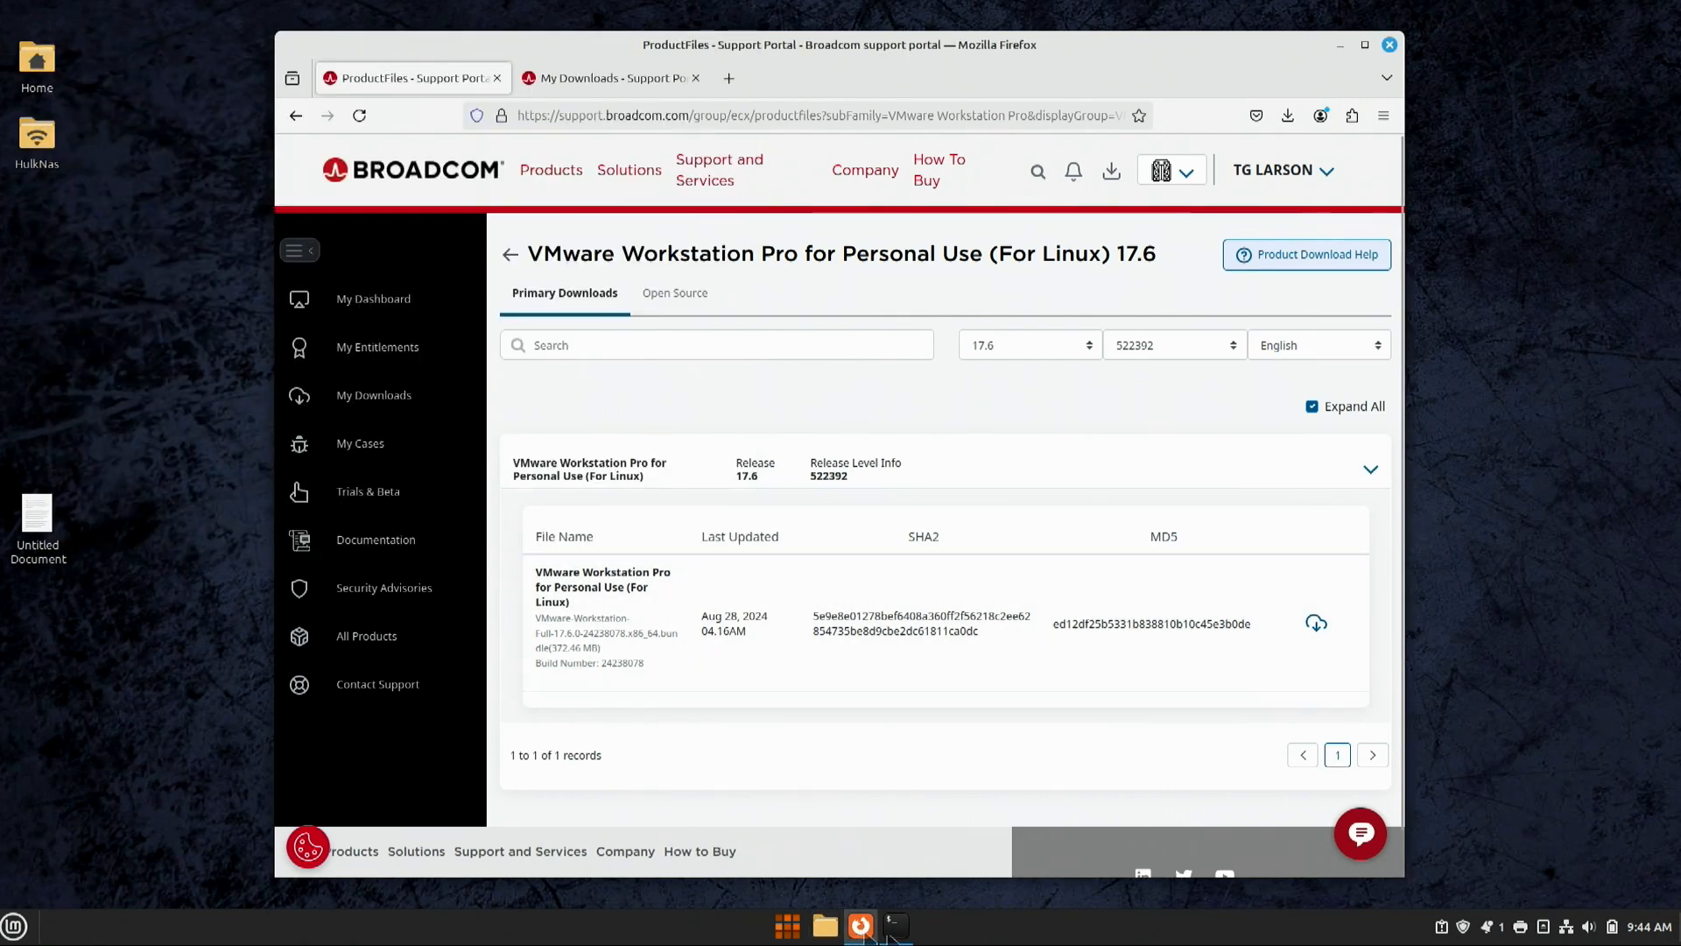
{"action": "left_click", "coordinate": [908, 935]}
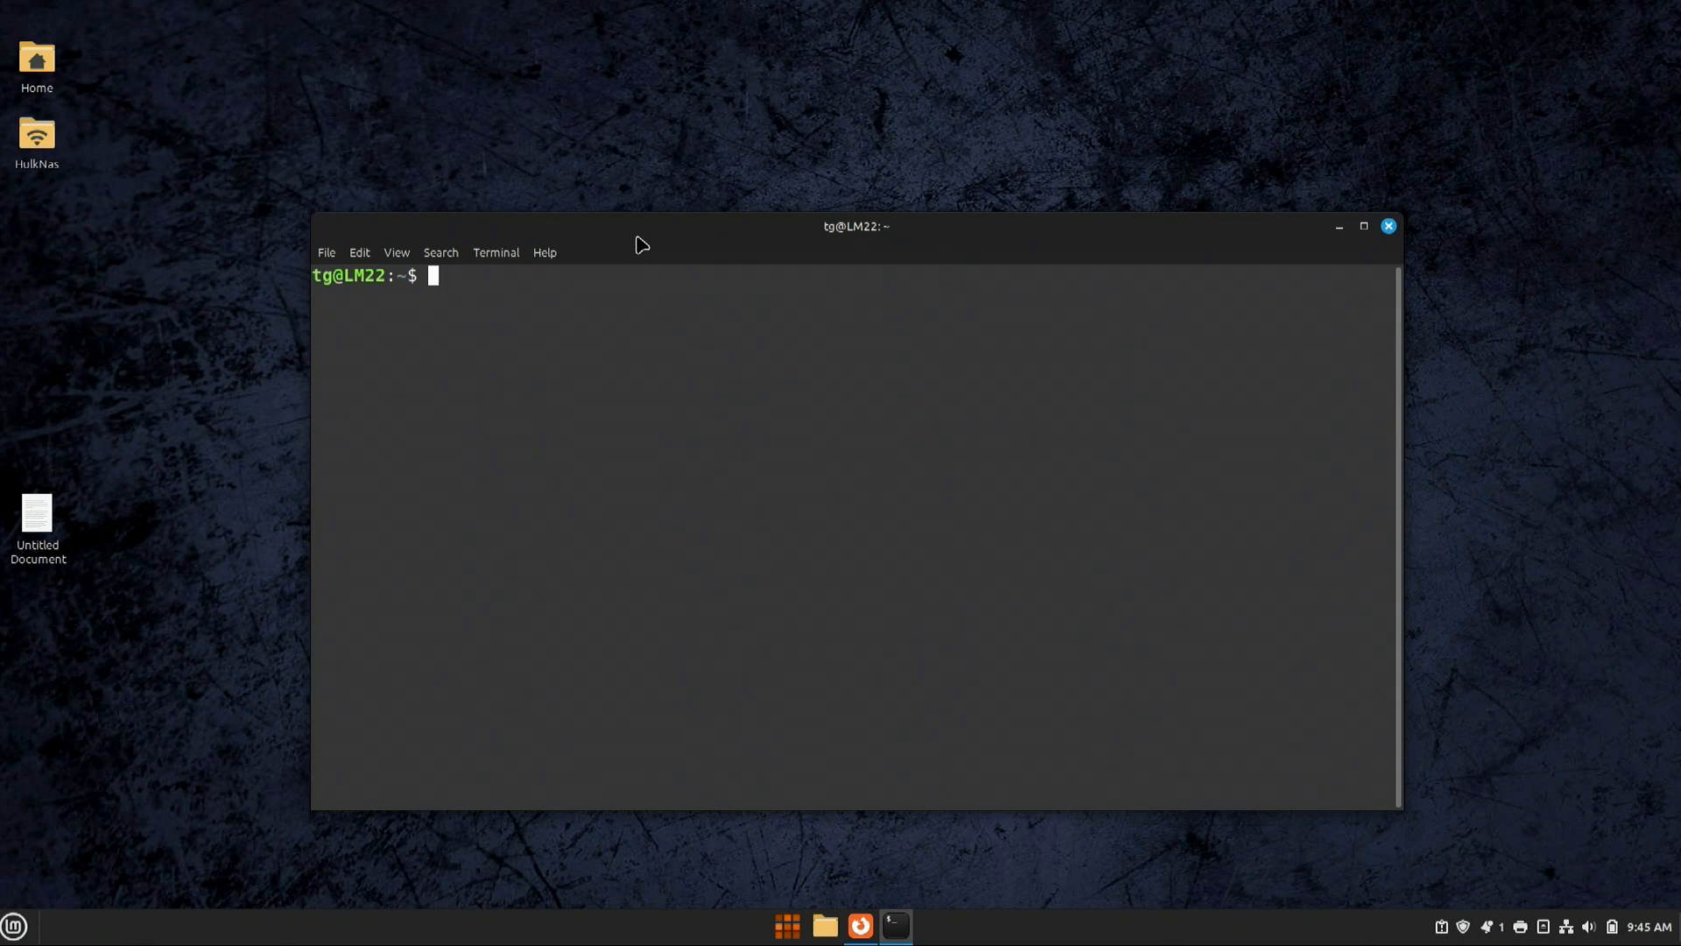
Step: In ~/Downloads, list the files and make the VMware-Workstation-Full bundle executable with chmod +x
{"action": "type", "text": "cd Downla"}
{"action": "key", "text": "BackSpace"}
{"action": "type", "text": "oads"}
{"action": "key", "text": "Return"}
{"action": "type", "text": "ls"}
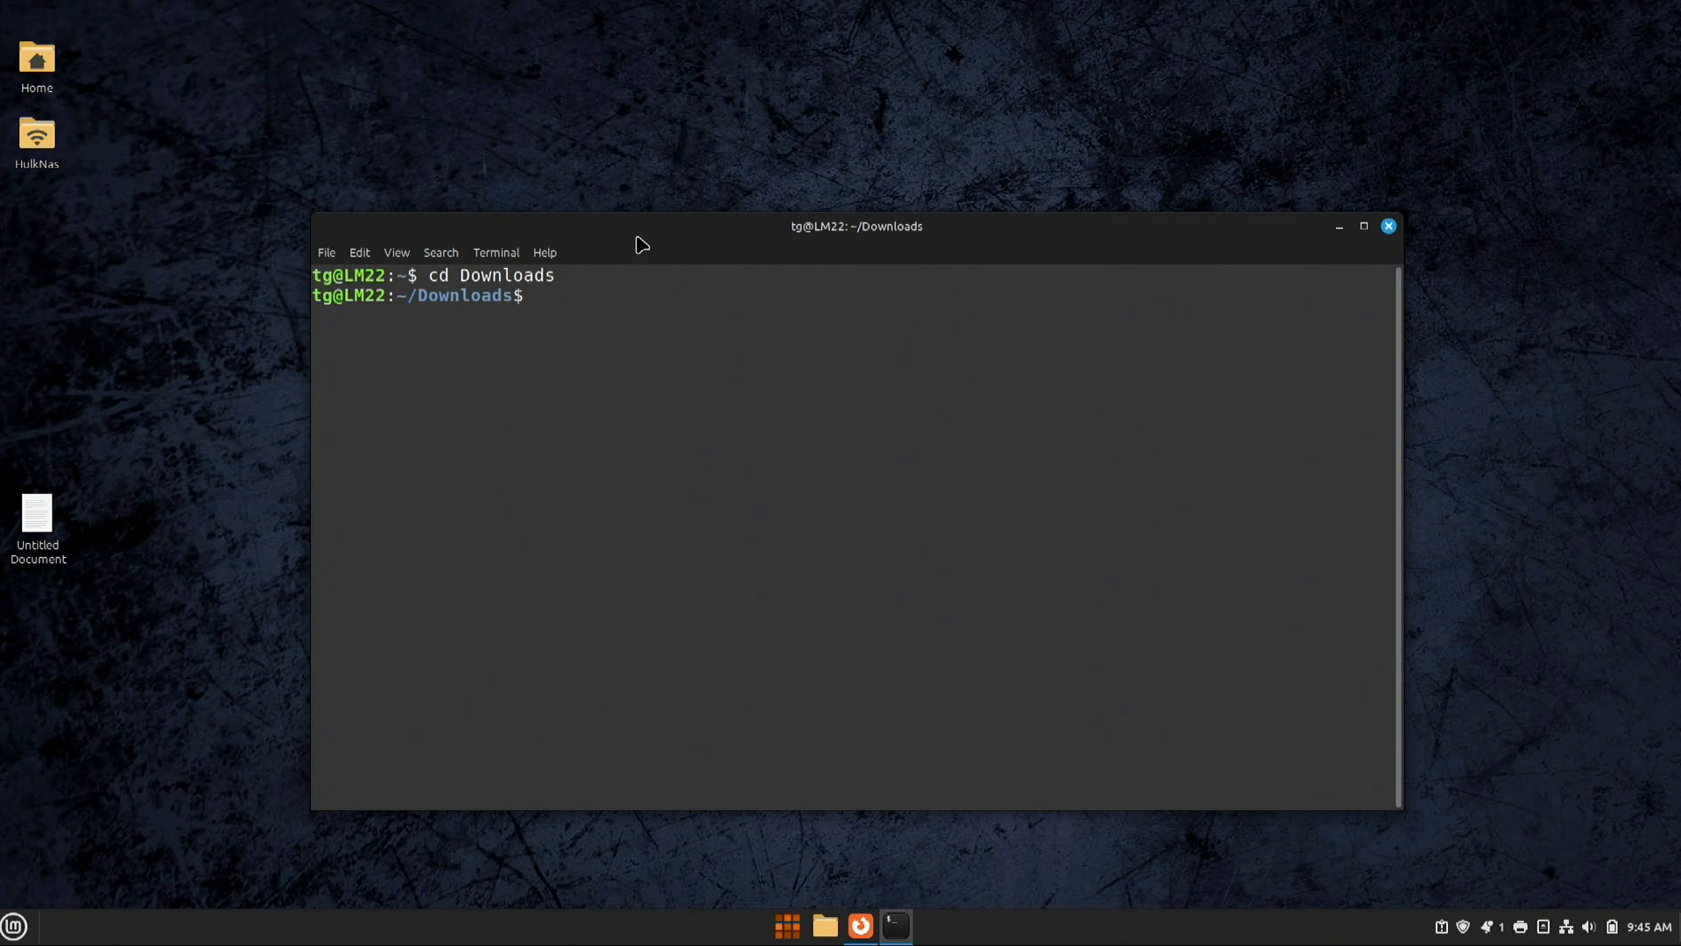
{"action": "key", "text": "Return"}
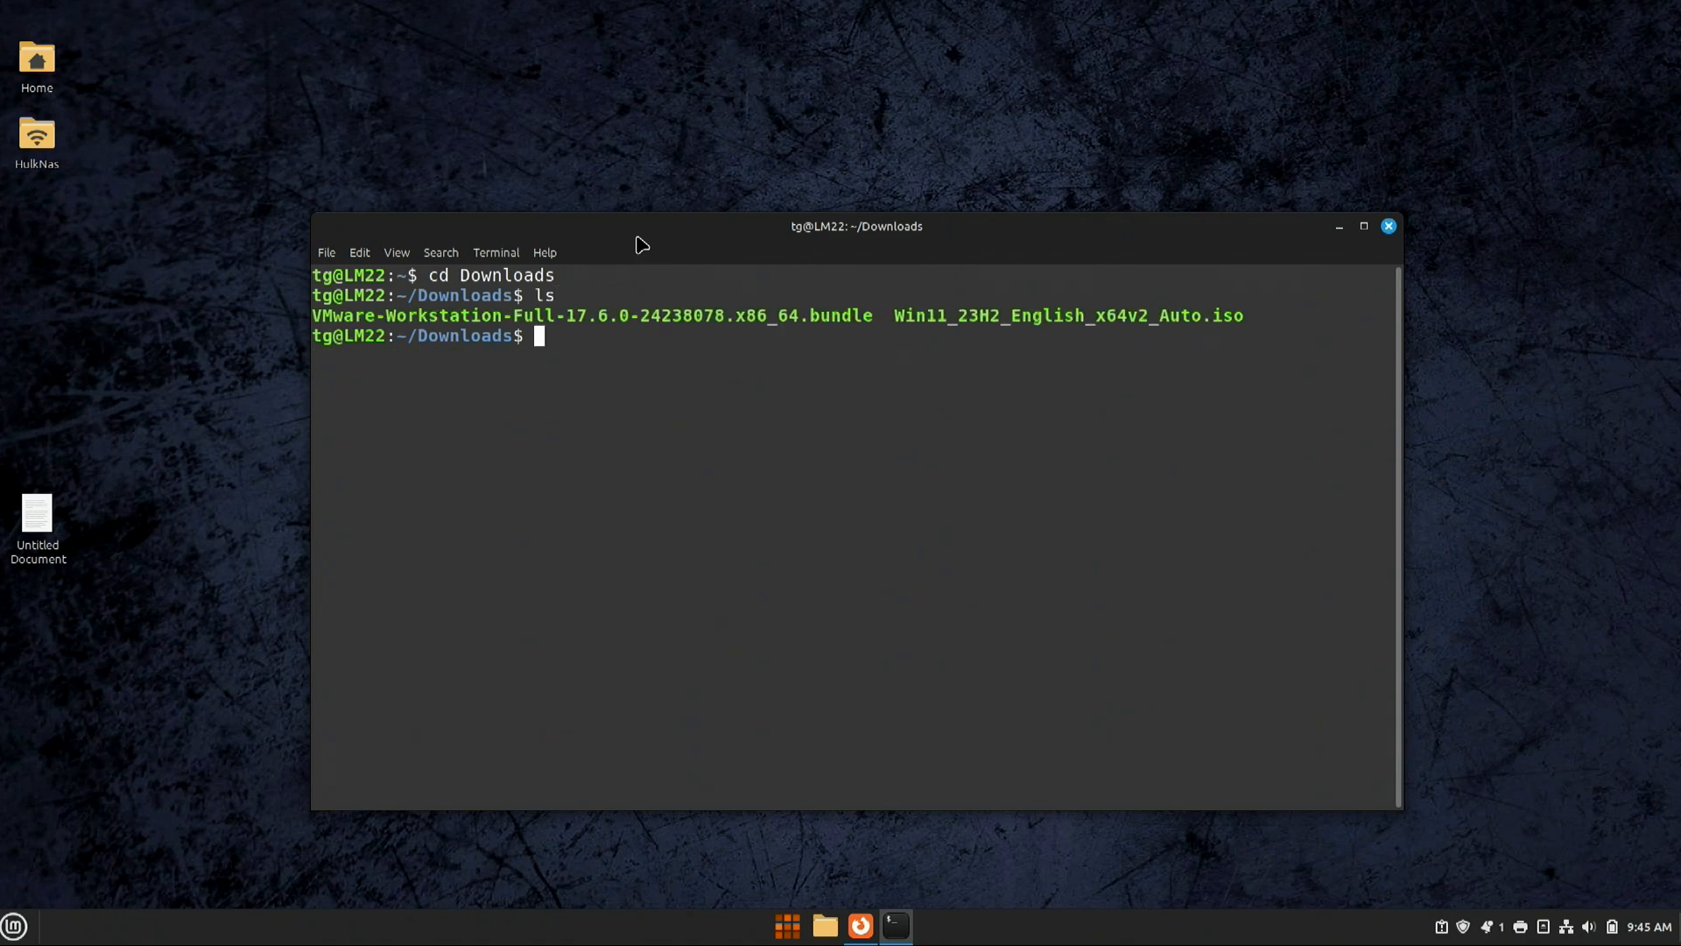
{"action": "type", "text": "chmod +x VM"}
{"action": "key", "text": "Tab"}
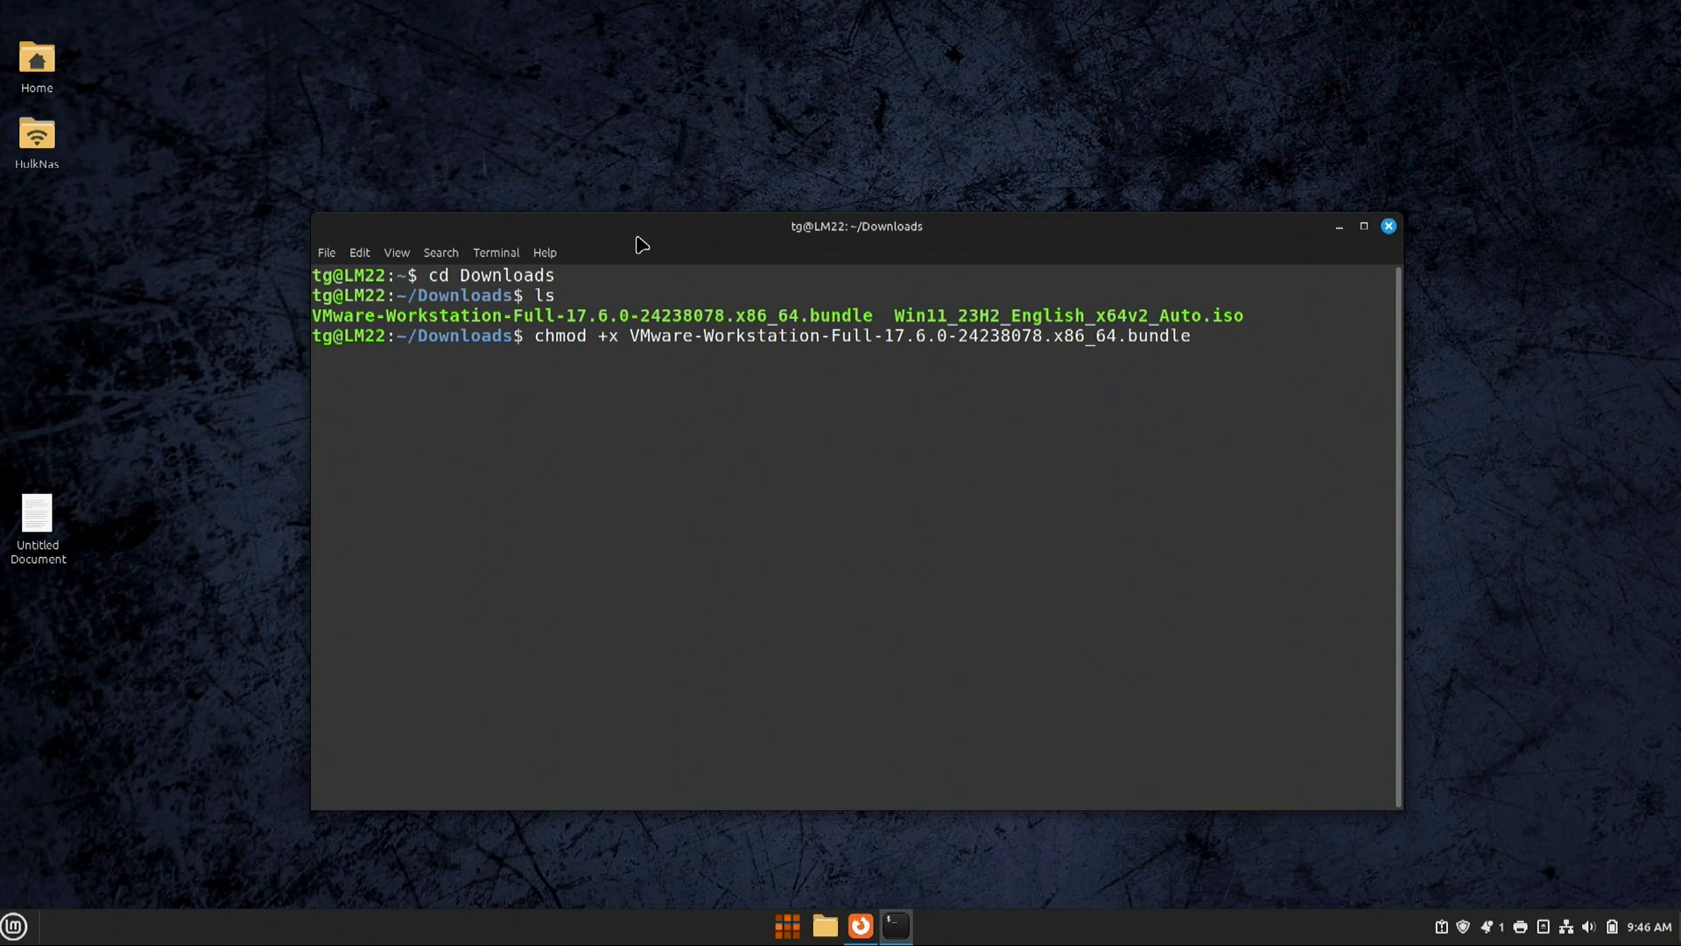
{"action": "key", "text": "Return"}
Step: Run the bundle installer with sudo and the account password, then minimize the terminal after success
{"action": "type", "text": "sudo ./VM"}
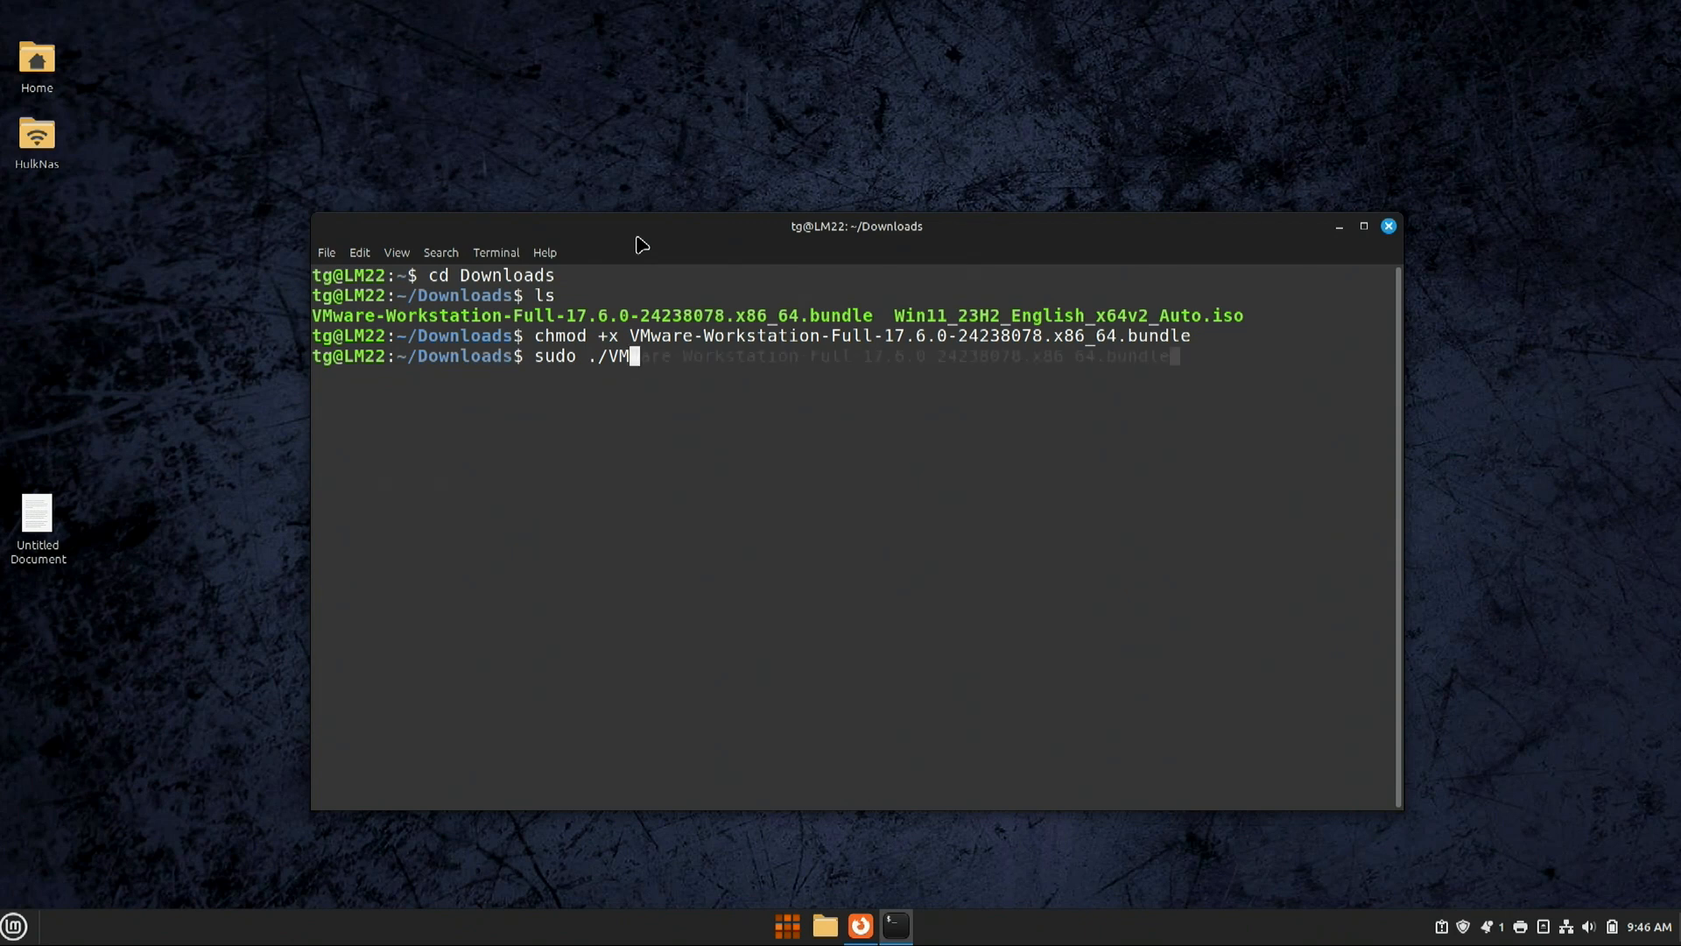
{"action": "key", "text": "Tab"}
{"action": "key", "text": "Return"}
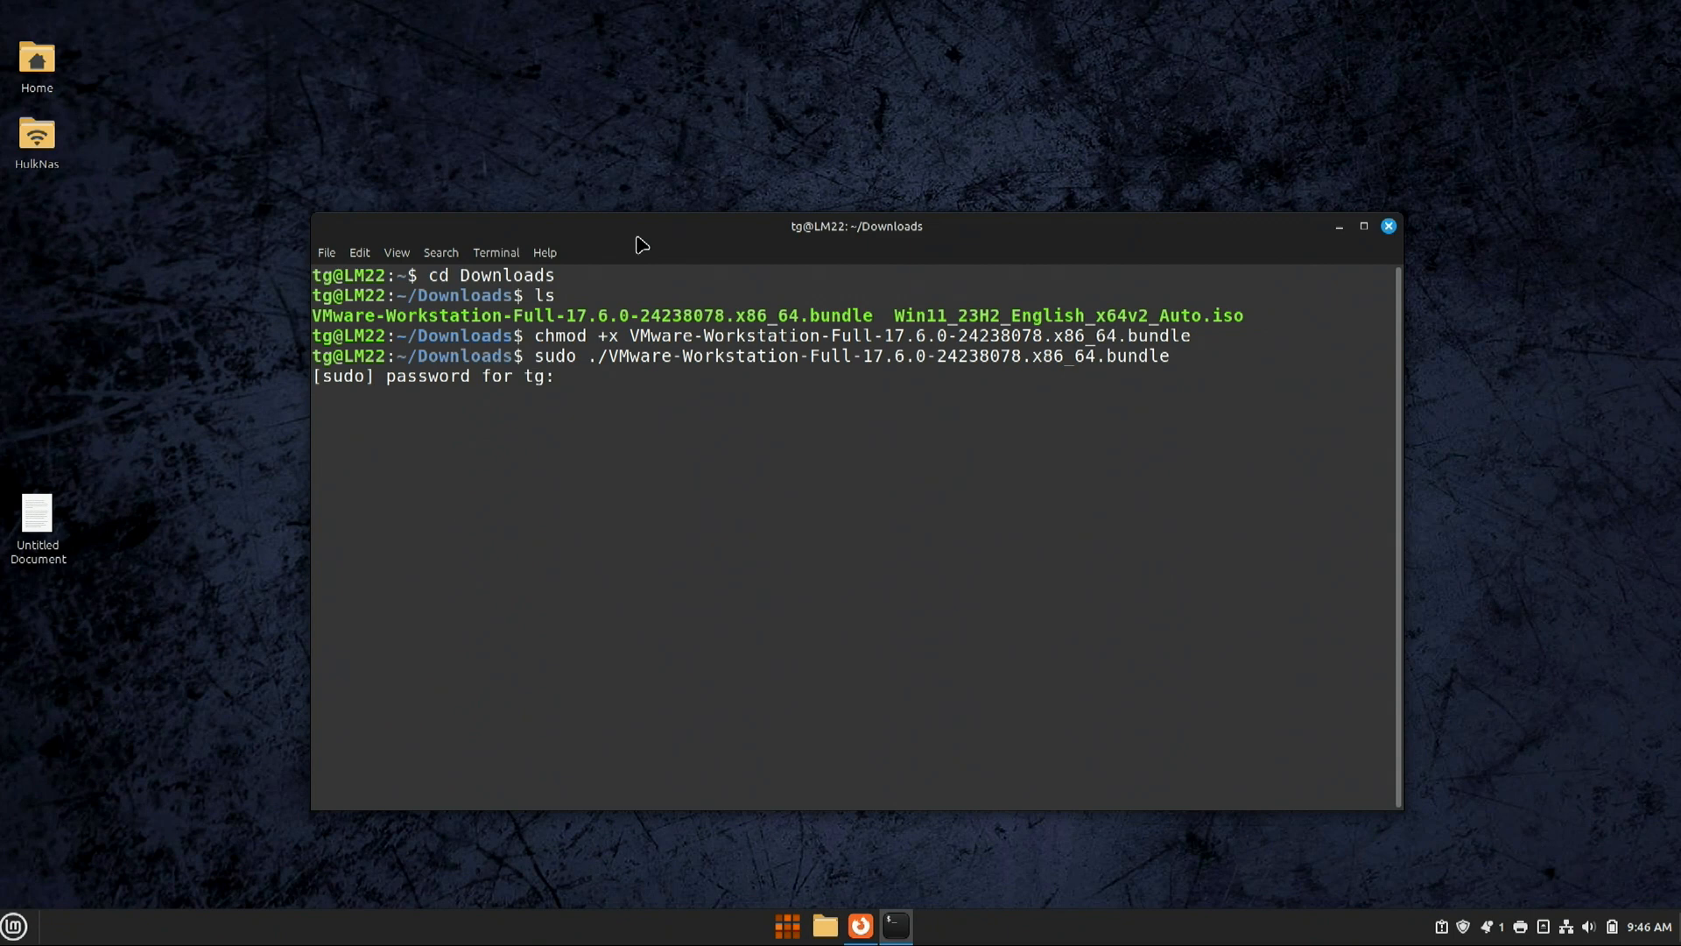
{"action": "type", "text": "*****"}
{"action": "key", "text": "Return"}
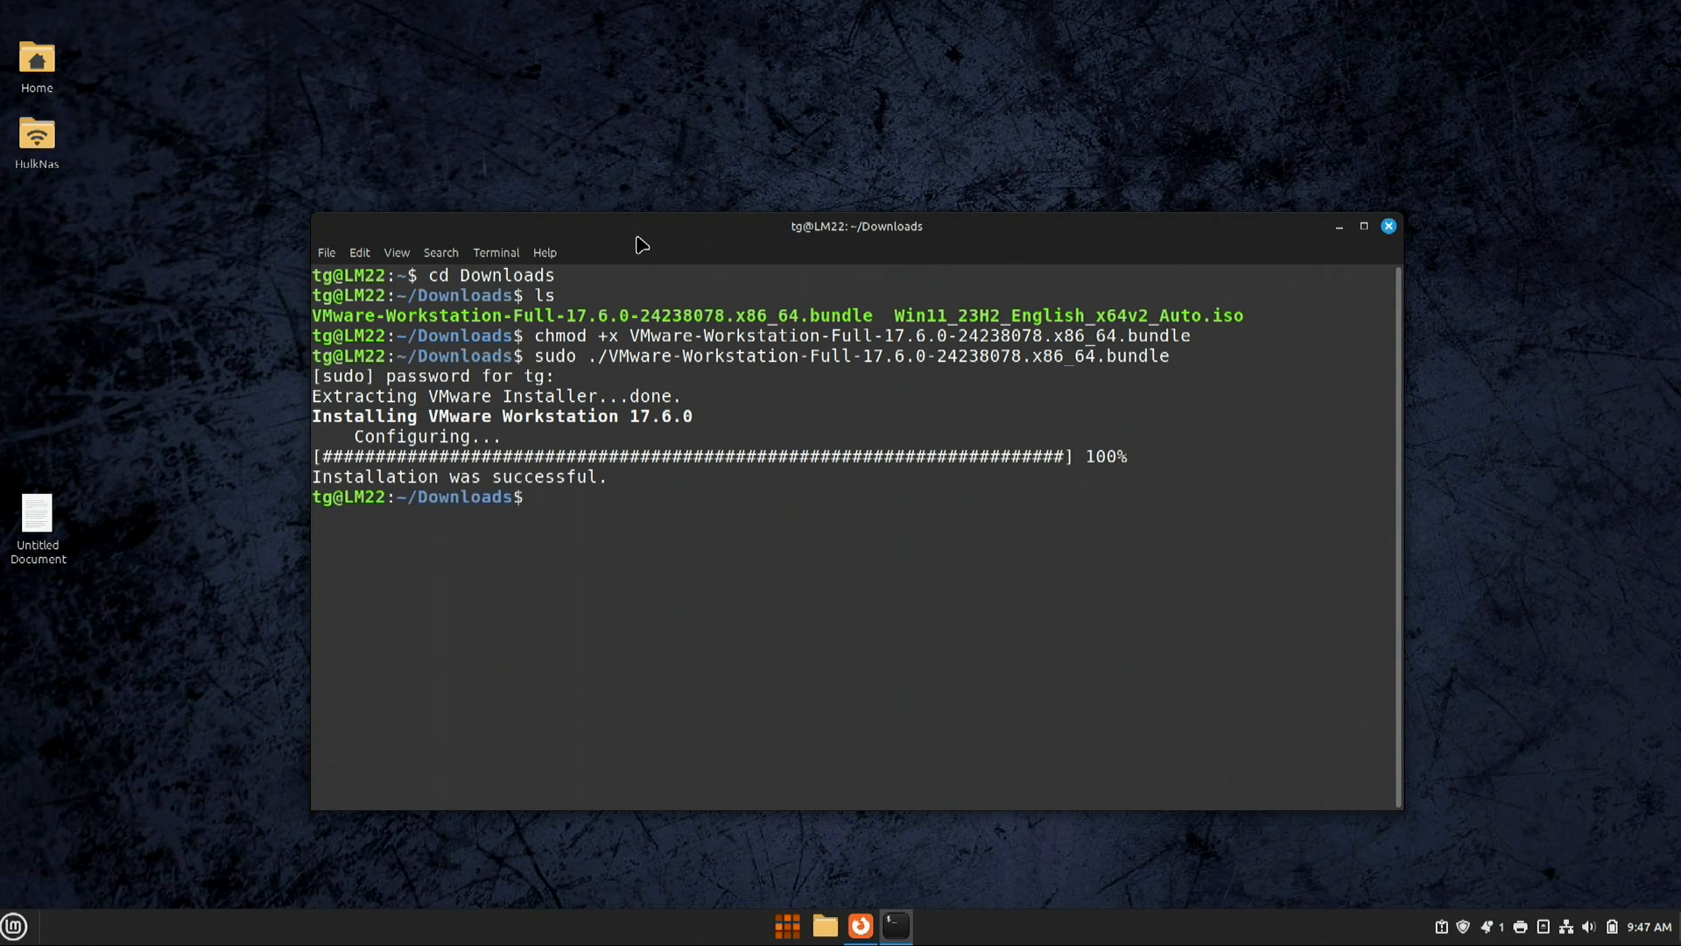
{"action": "left_click", "coordinate": [1340, 227]}
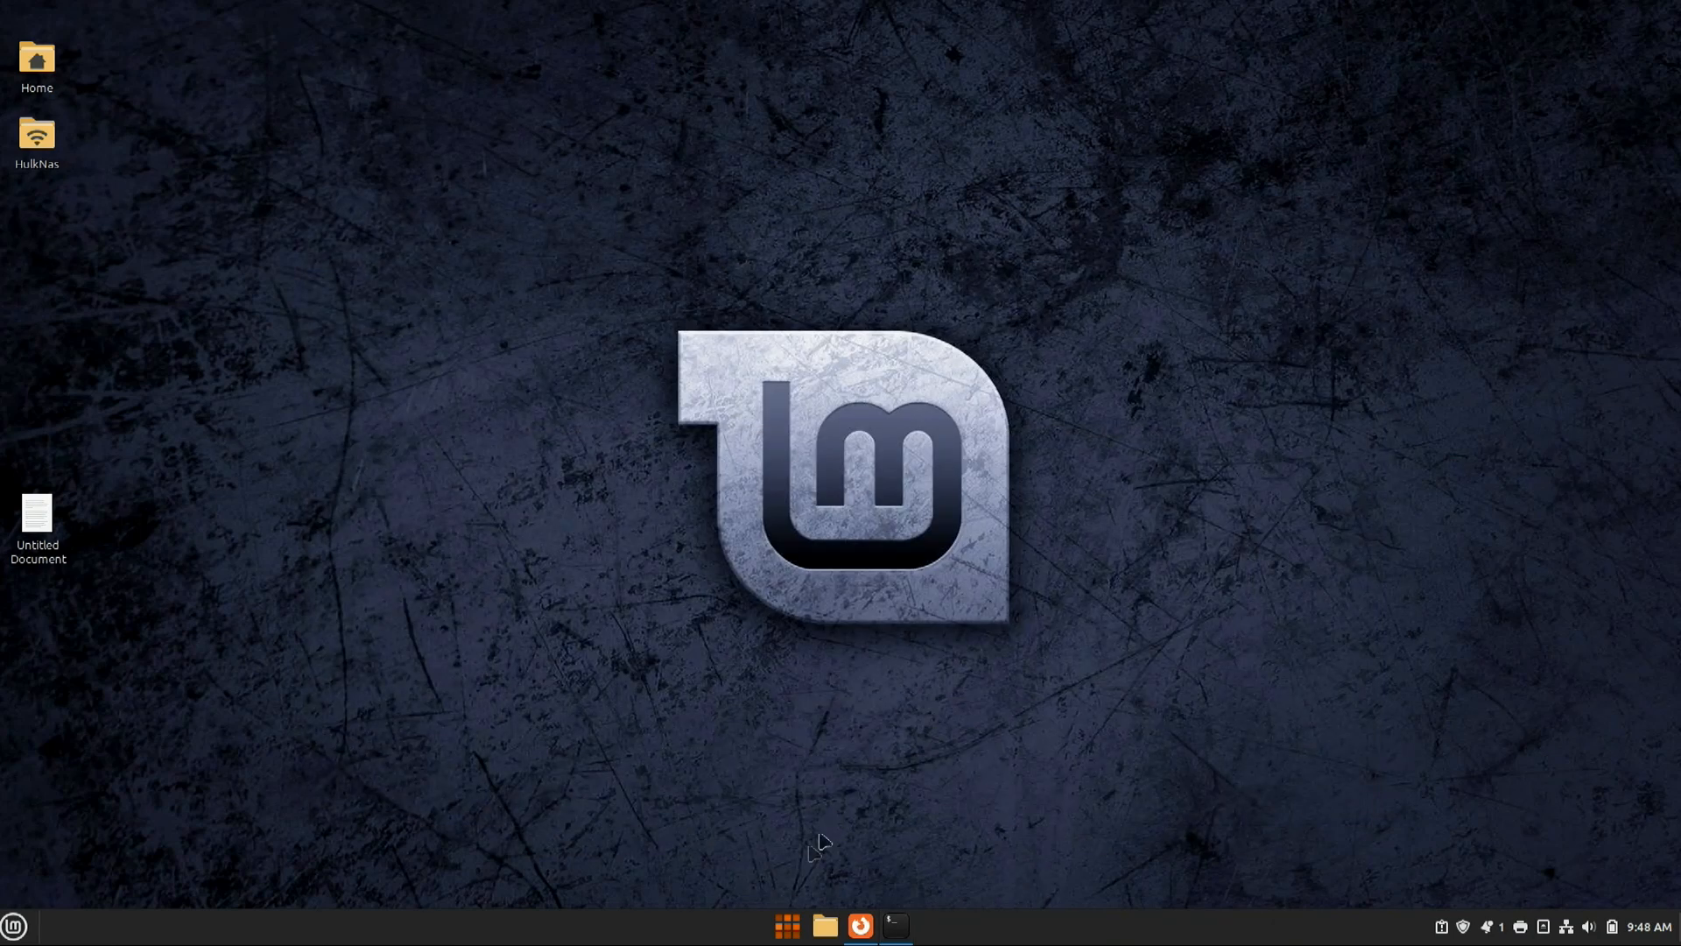
Step: Launch VMware Workstation from the Administration category of the Cinnamon menu
{"action": "left_click", "coordinate": [795, 925]}
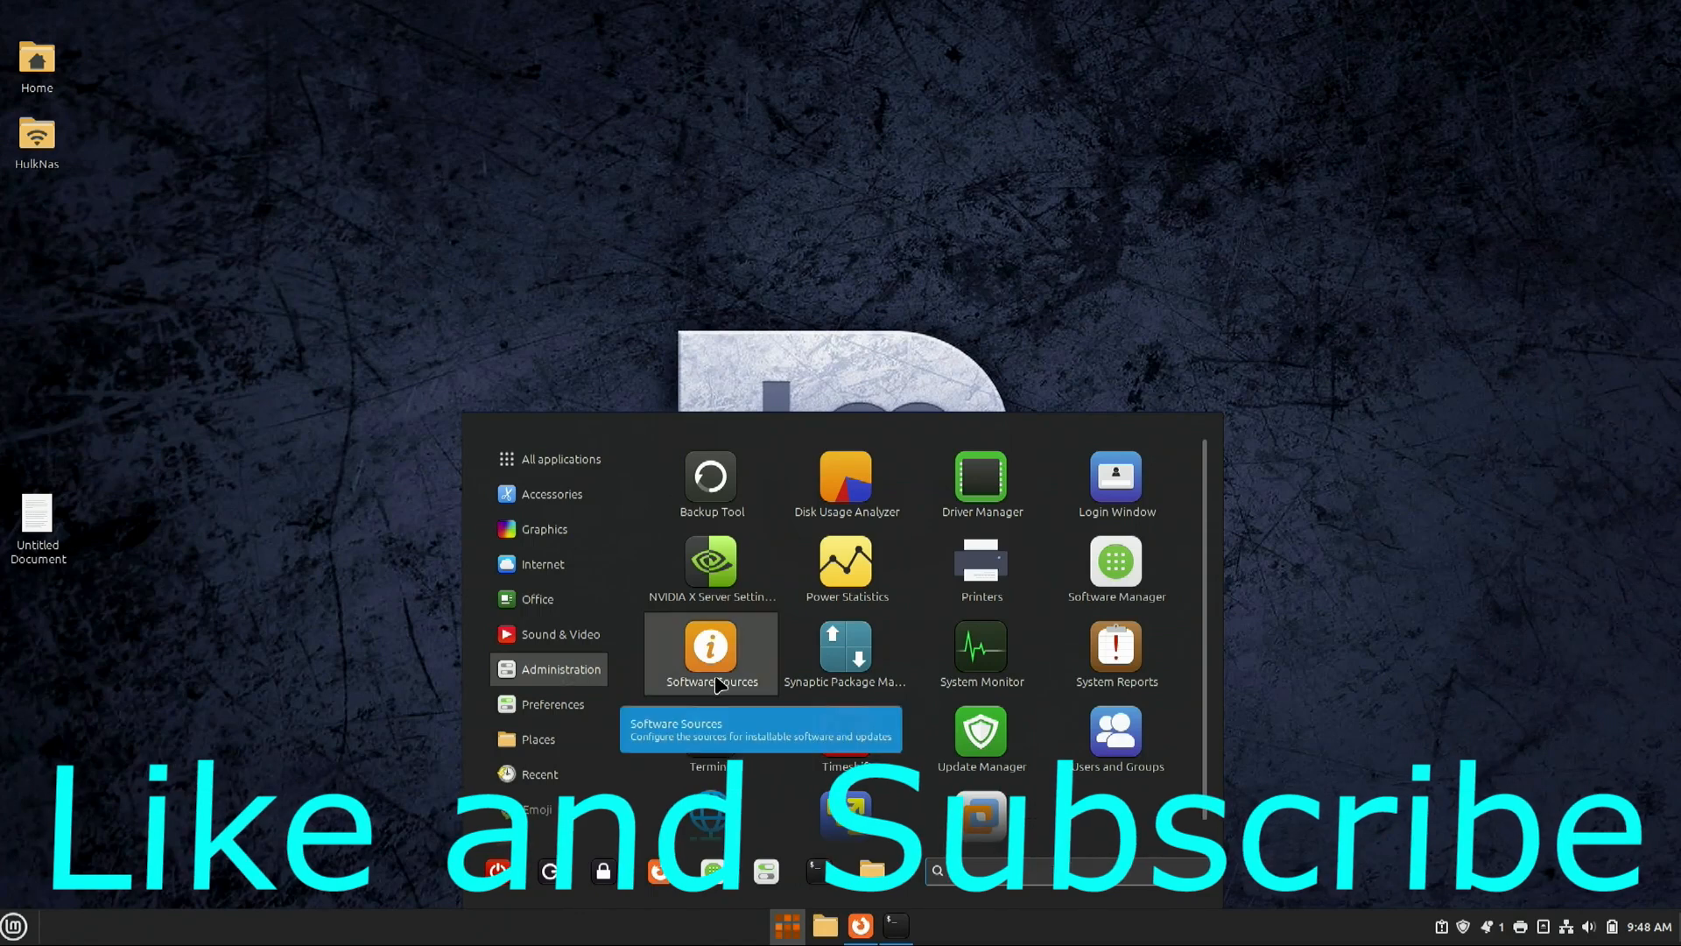
{"action": "scroll", "coordinate": [717, 685], "scroll_direction": "down", "scroll_amount": 1}
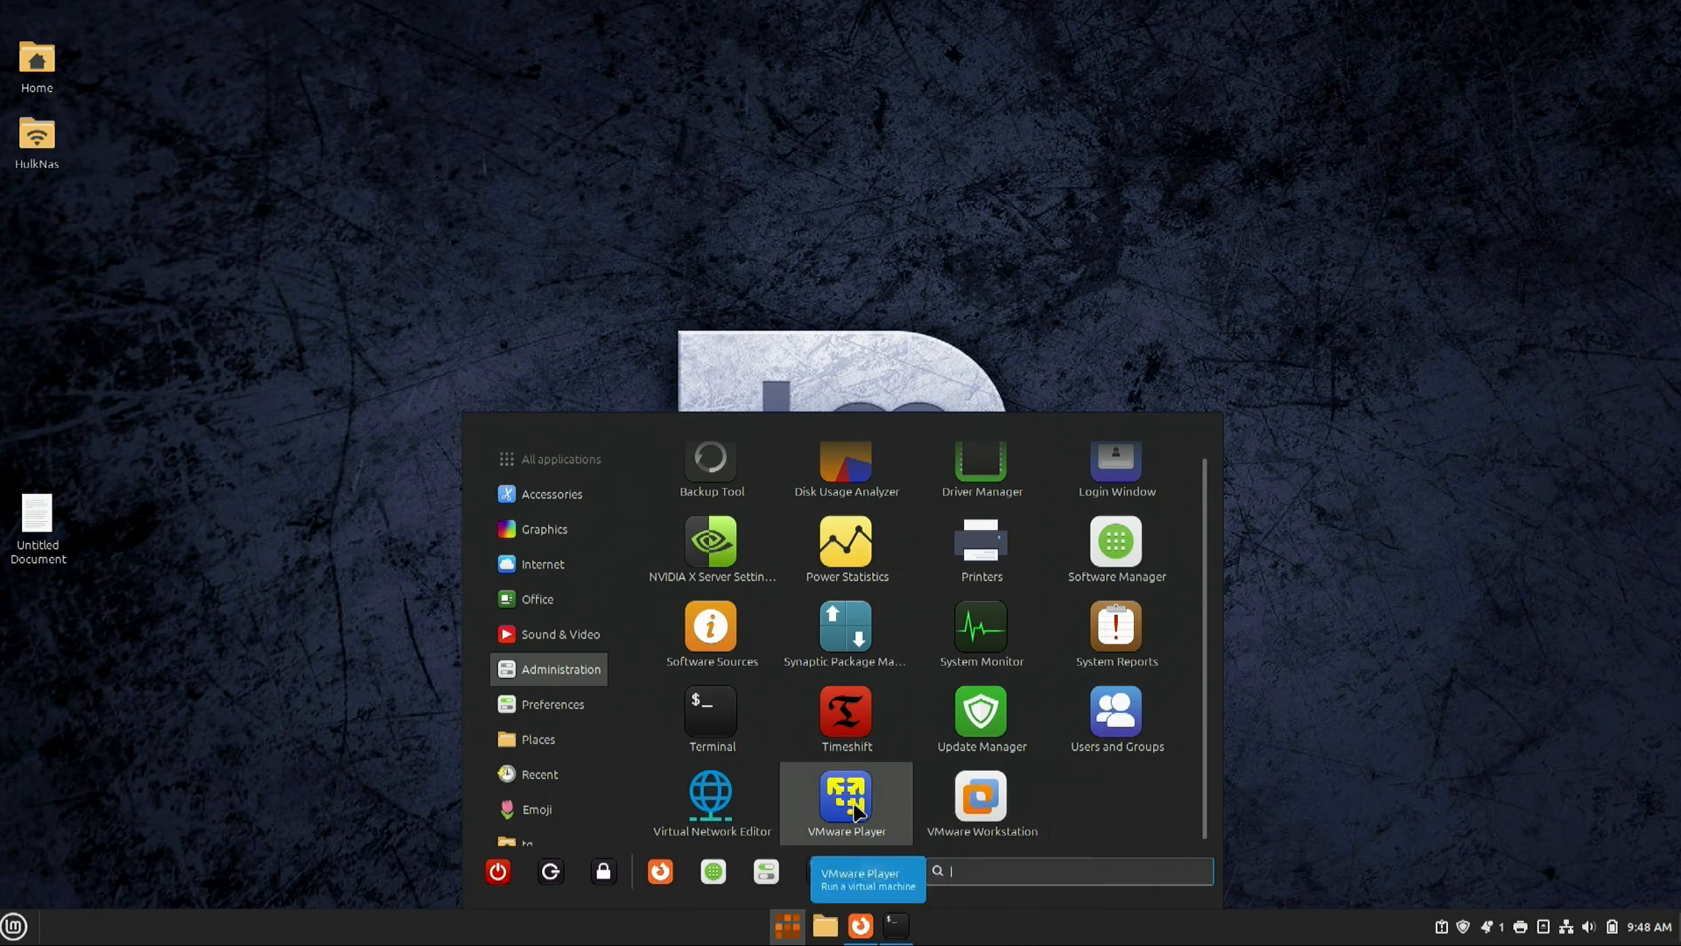
{"action": "left_click", "coordinate": [984, 806]}
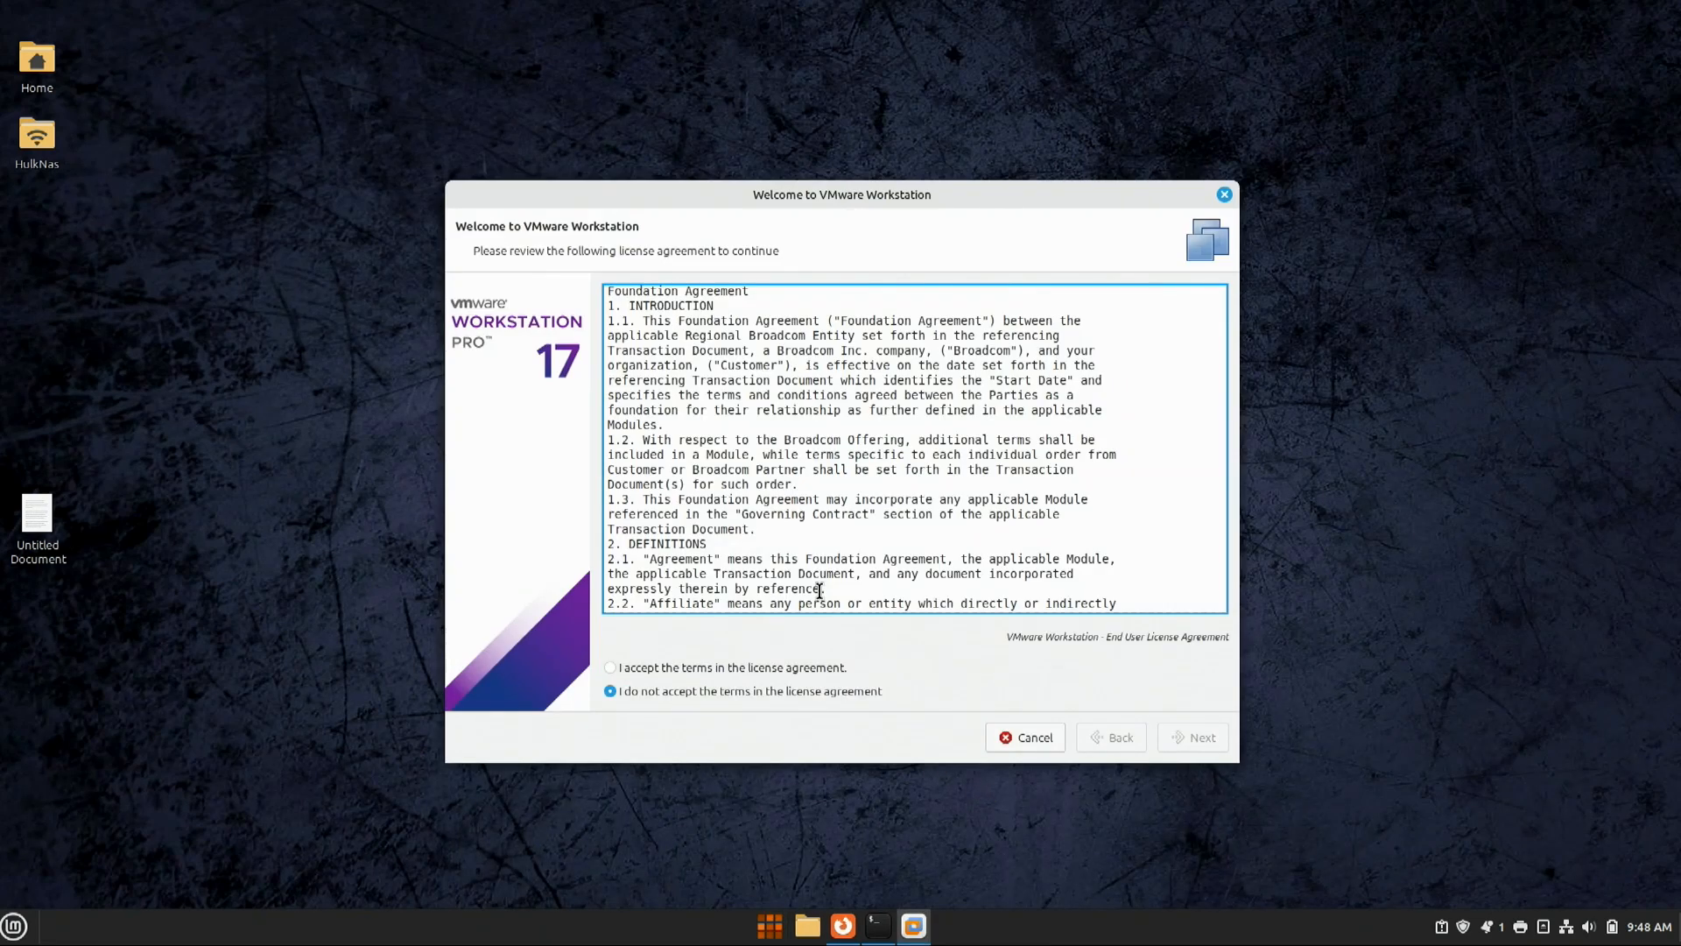
Step: Accept the VMware Workstation and OVF Tool license agreements
{"action": "left_click", "coordinate": [682, 667]}
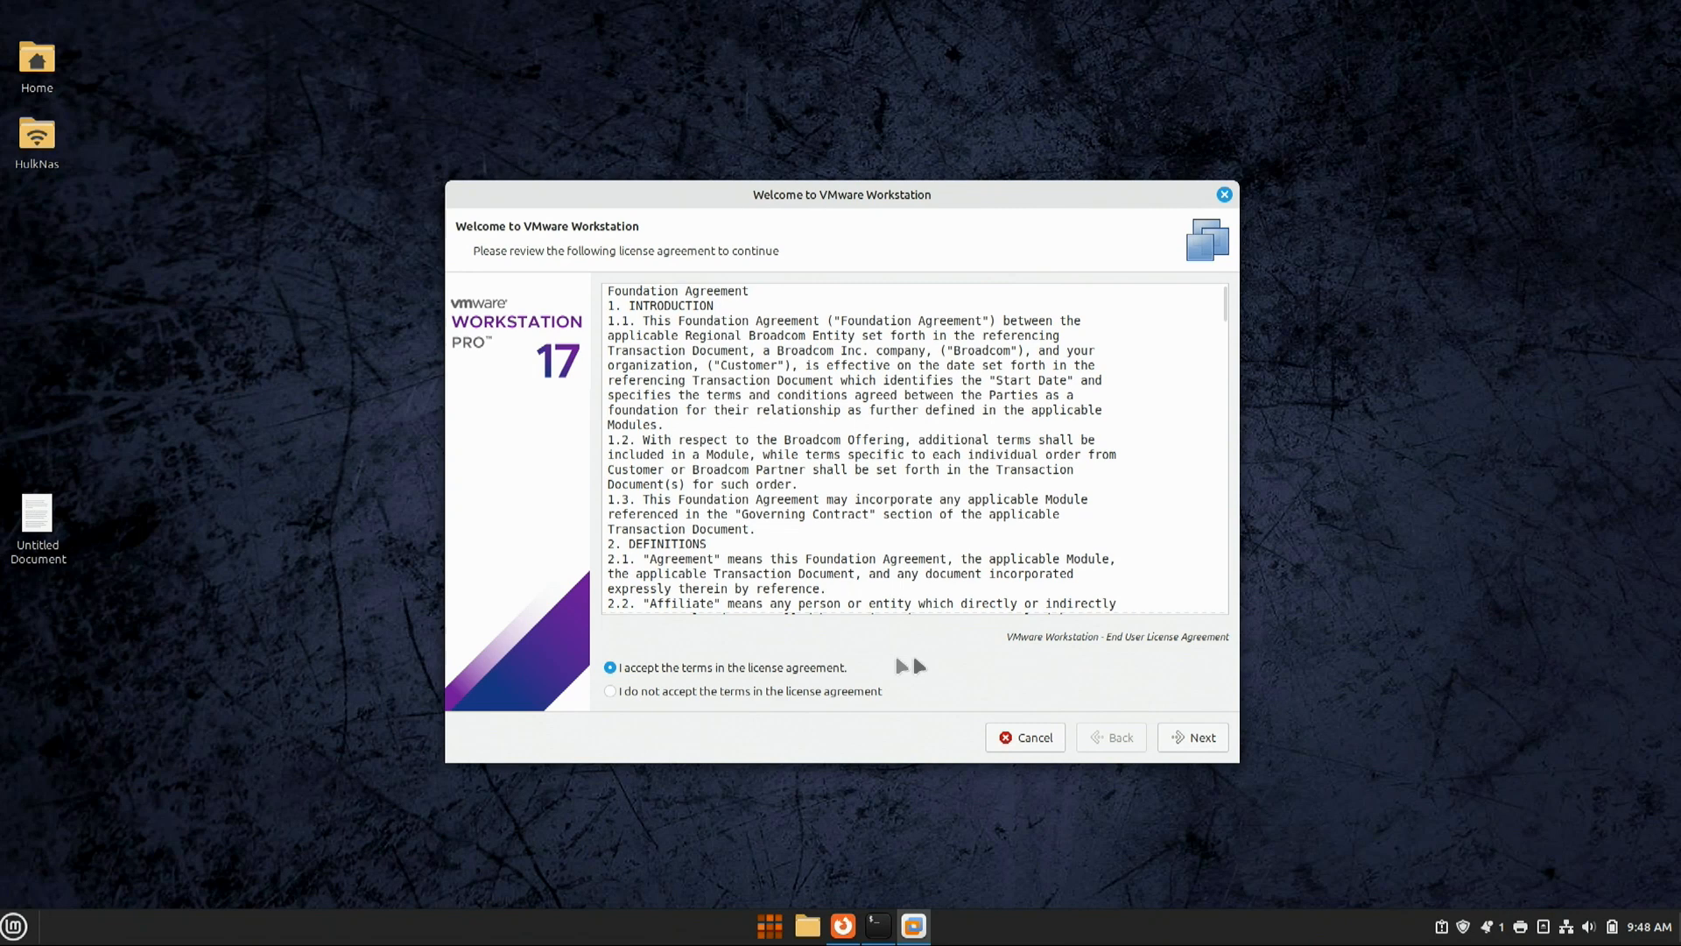
{"action": "left_click", "coordinate": [1191, 738]}
{"action": "left_click", "coordinate": [762, 670]}
{"action": "left_click", "coordinate": [1191, 740]}
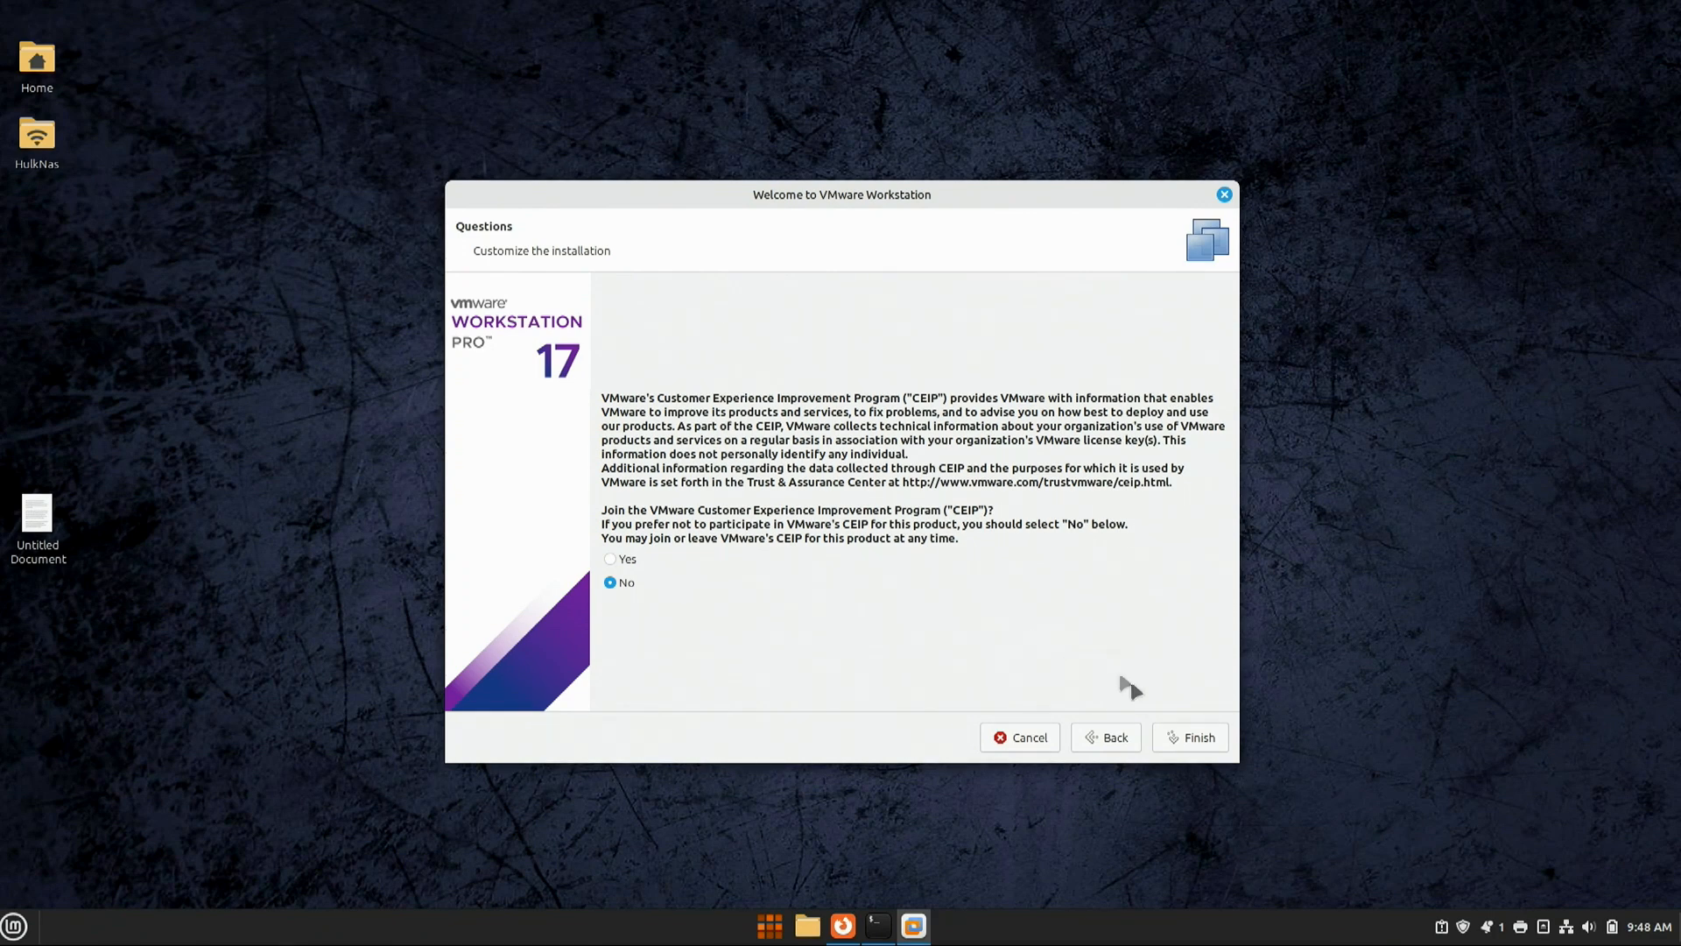
Step: Finish setup with CEIP left on No and authenticate with the account password
{"action": "left_click", "coordinate": [1184, 736]}
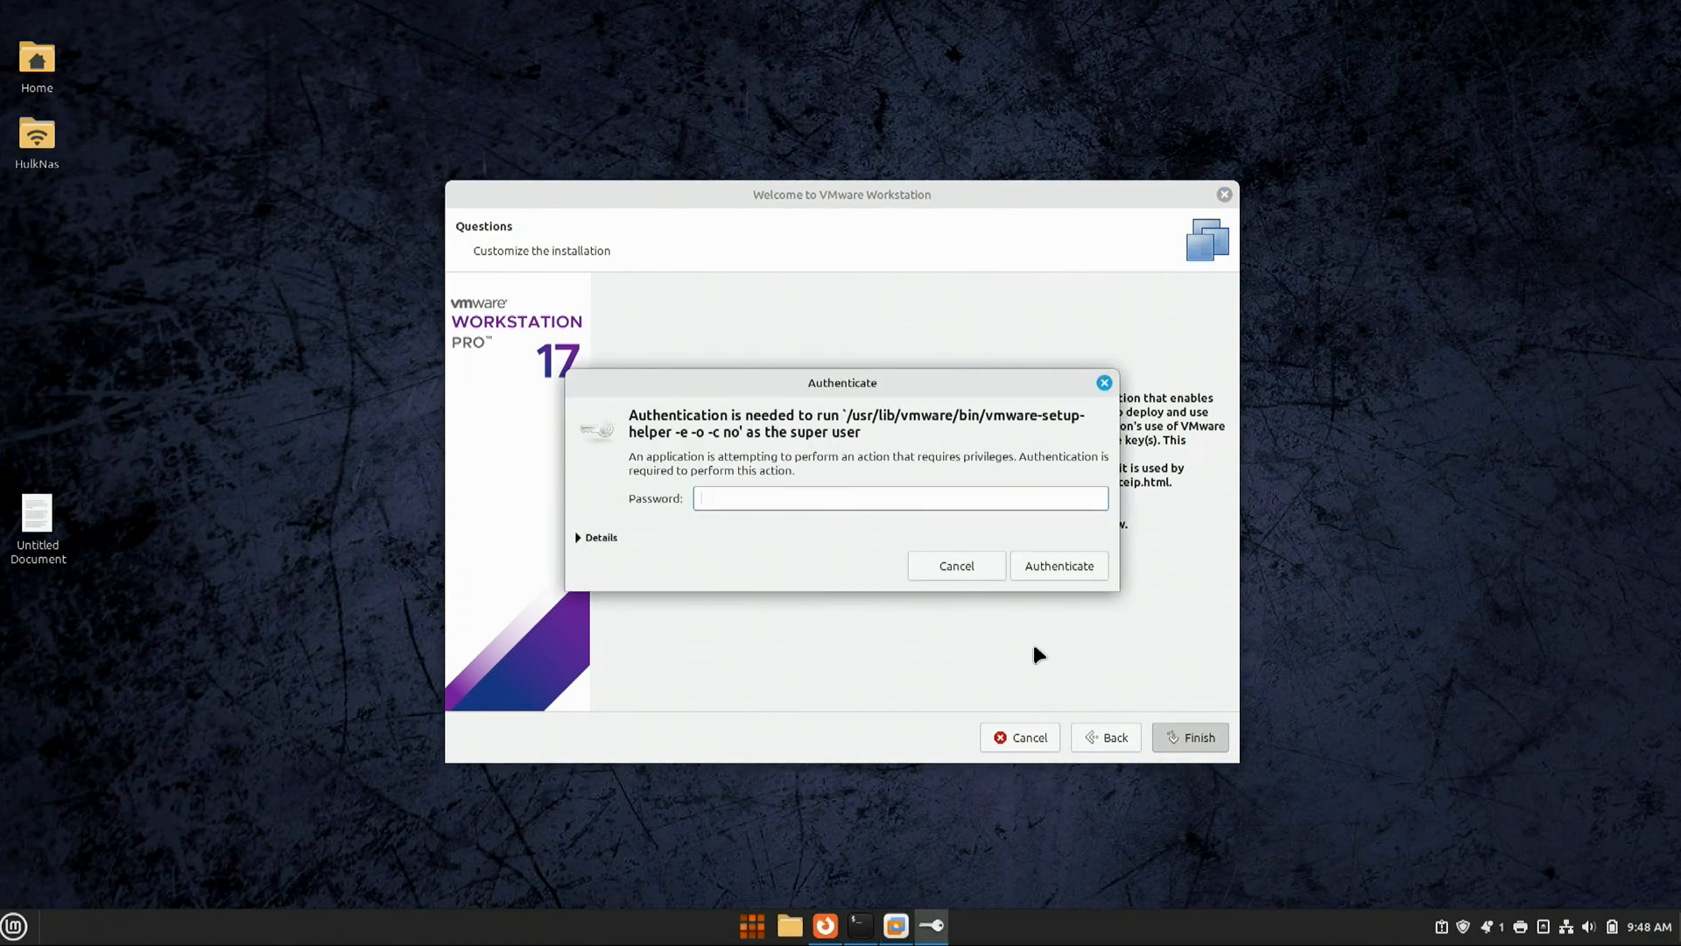
{"action": "type", "text": "••••"}
{"action": "left_click", "coordinate": [1036, 565]}
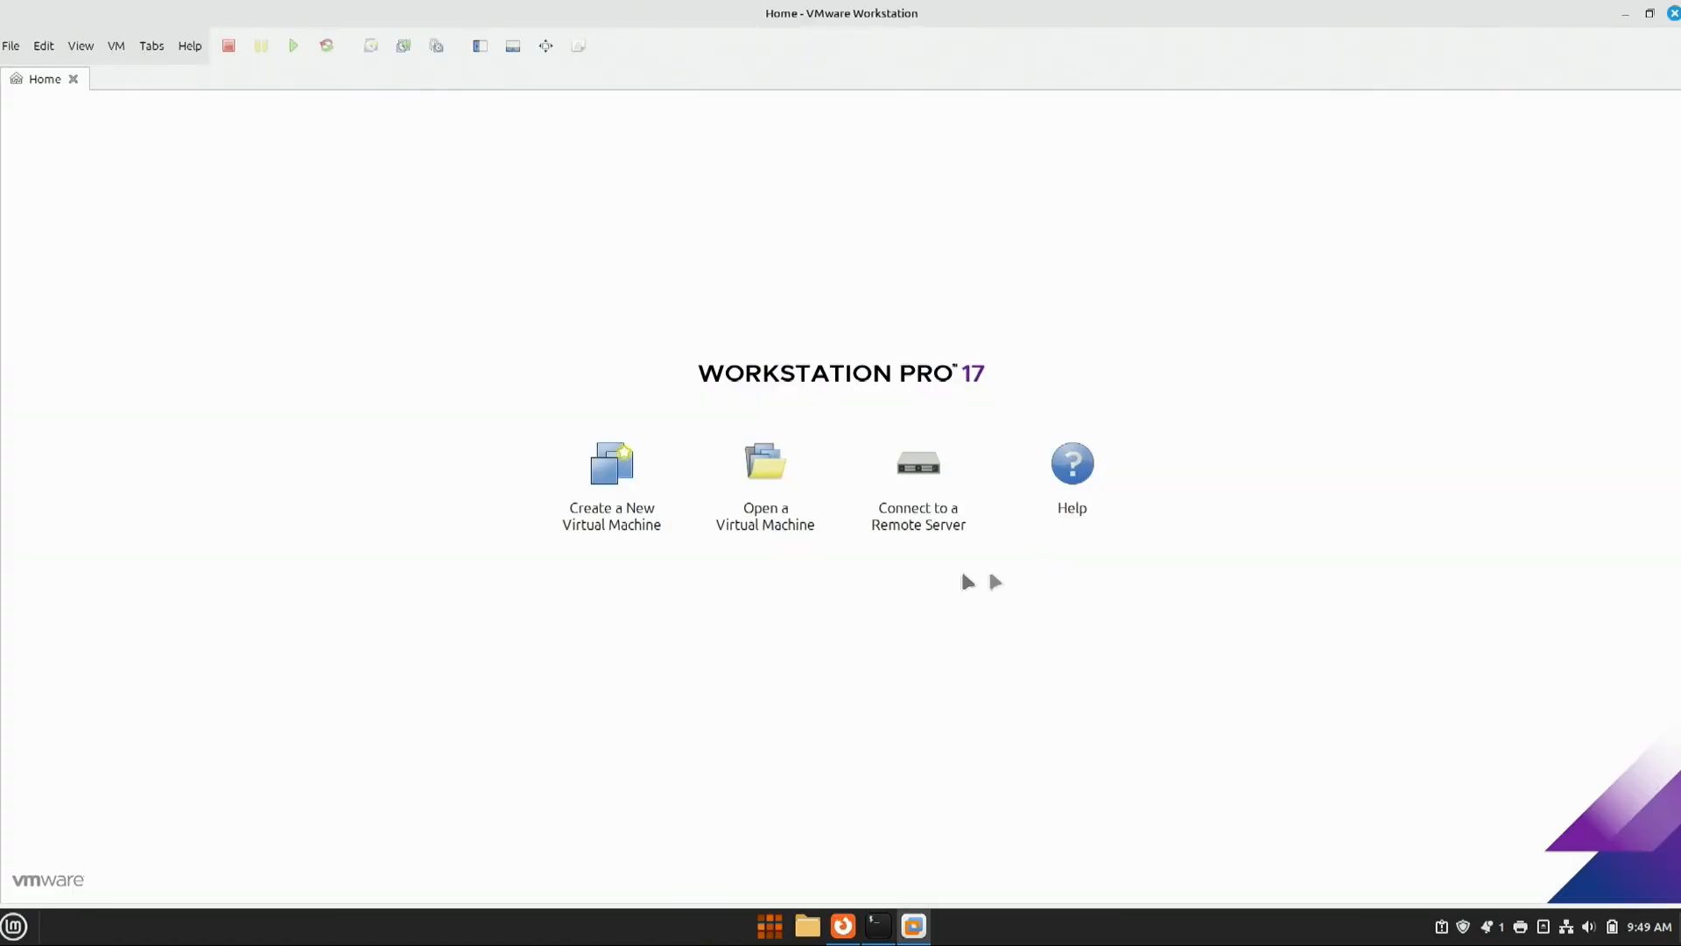
Step: Restore and reposition the Workstation window, then launch Create a New Virtual Machine
{"action": "left_click", "coordinate": [1650, 14]}
{"action": "left_click_drag", "start_coordinate": [1012, 93], "coordinate": [1078, 109]}
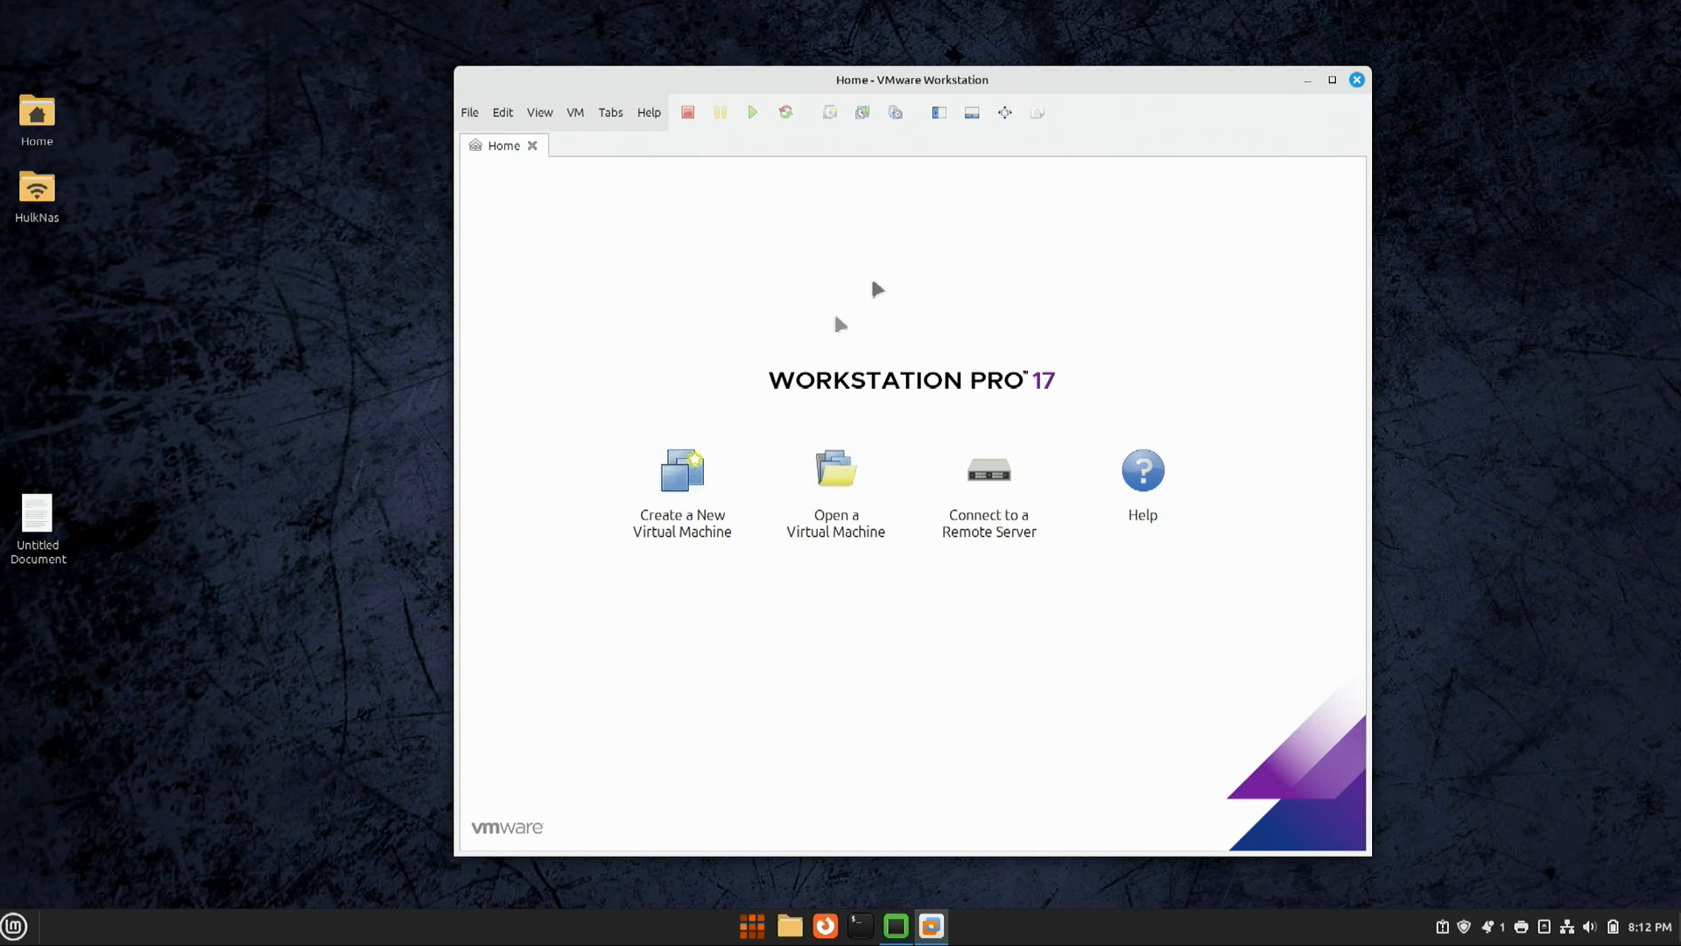
{"action": "left_click", "coordinate": [693, 471]}
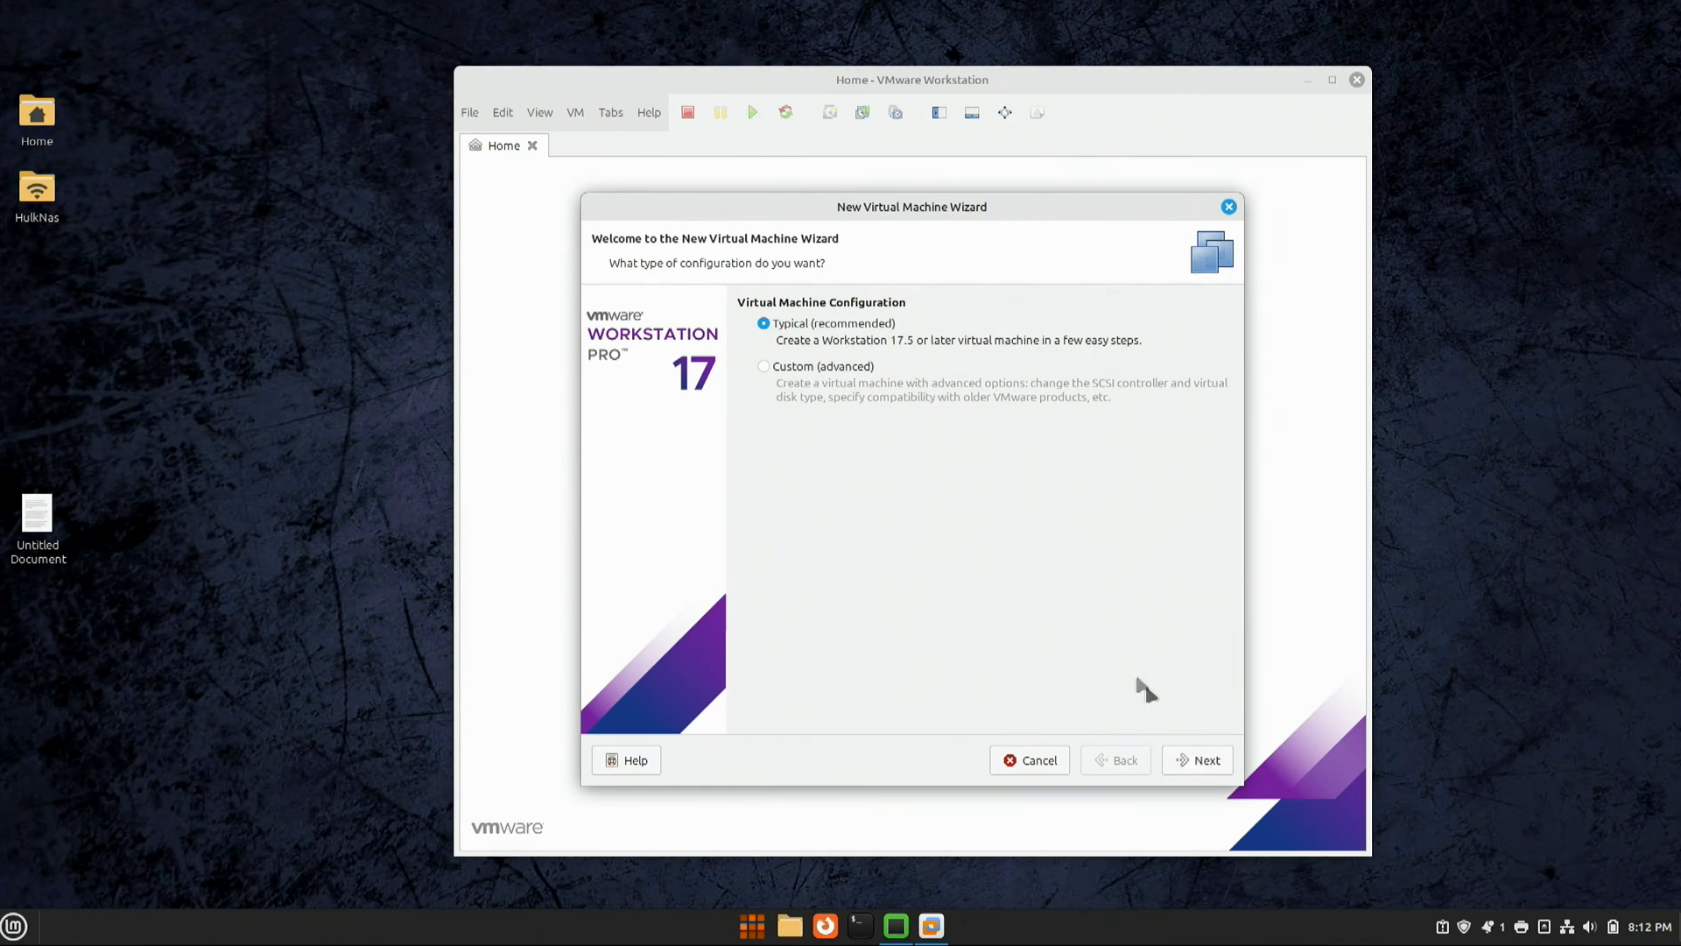
Step: Choose Typical setup and use Win11_23H2_English_x64v2_Auto.iso from Downloads as the installer image
{"action": "left_click", "coordinate": [1184, 761]}
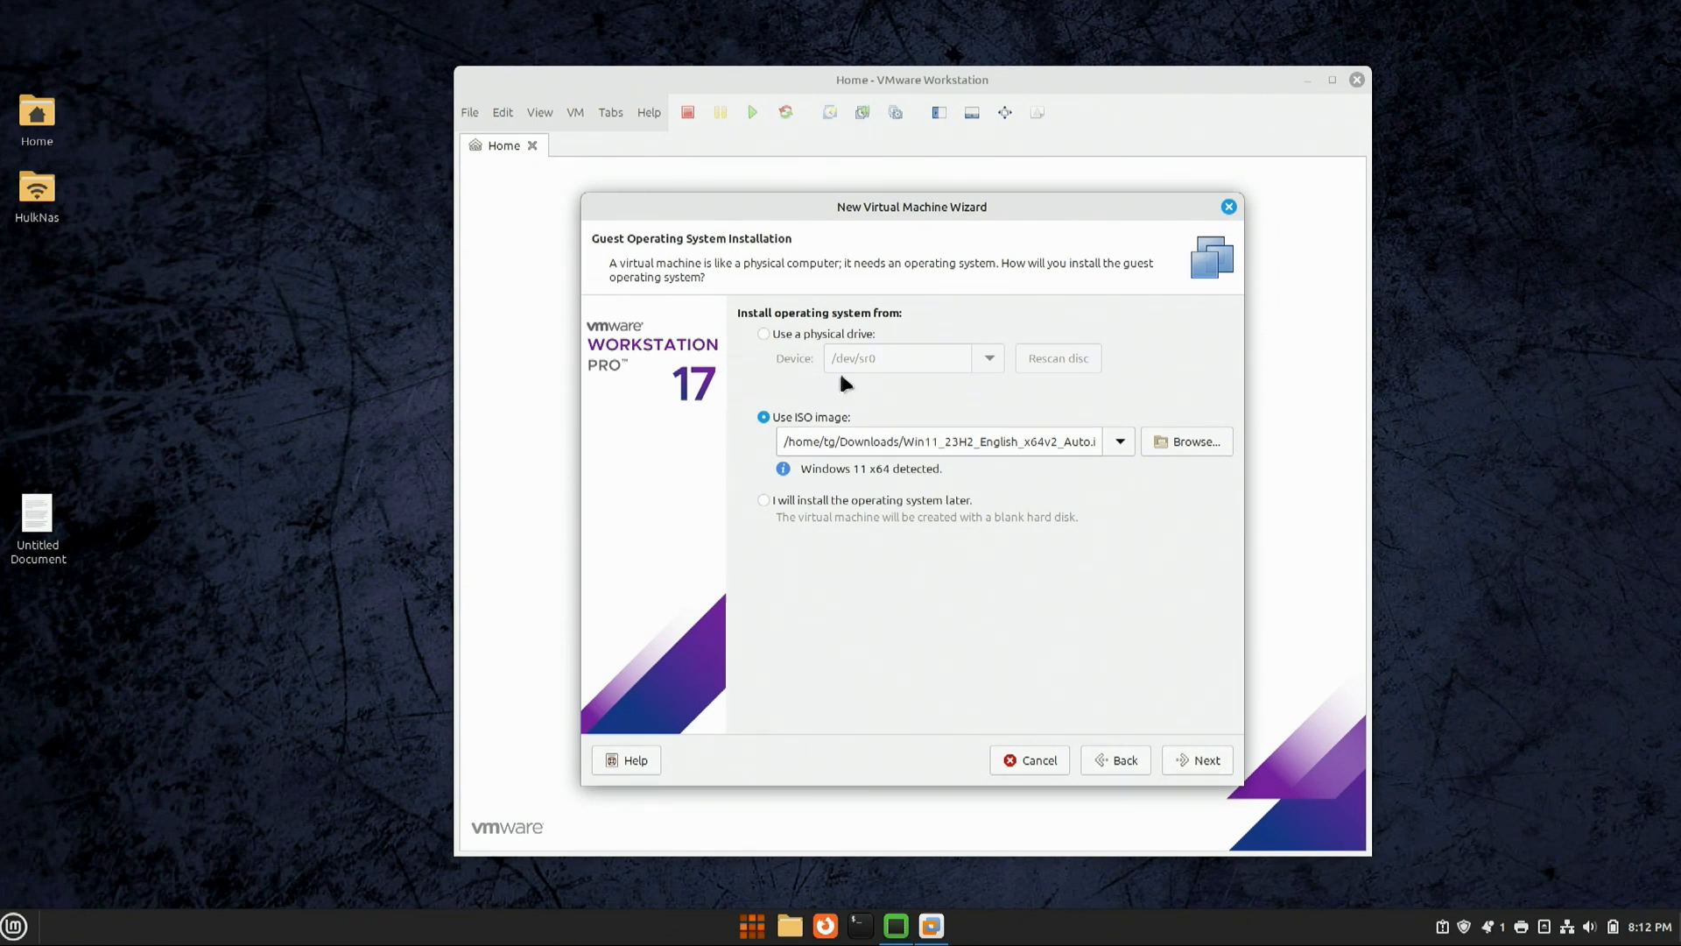
{"action": "left_click", "coordinate": [809, 333]}
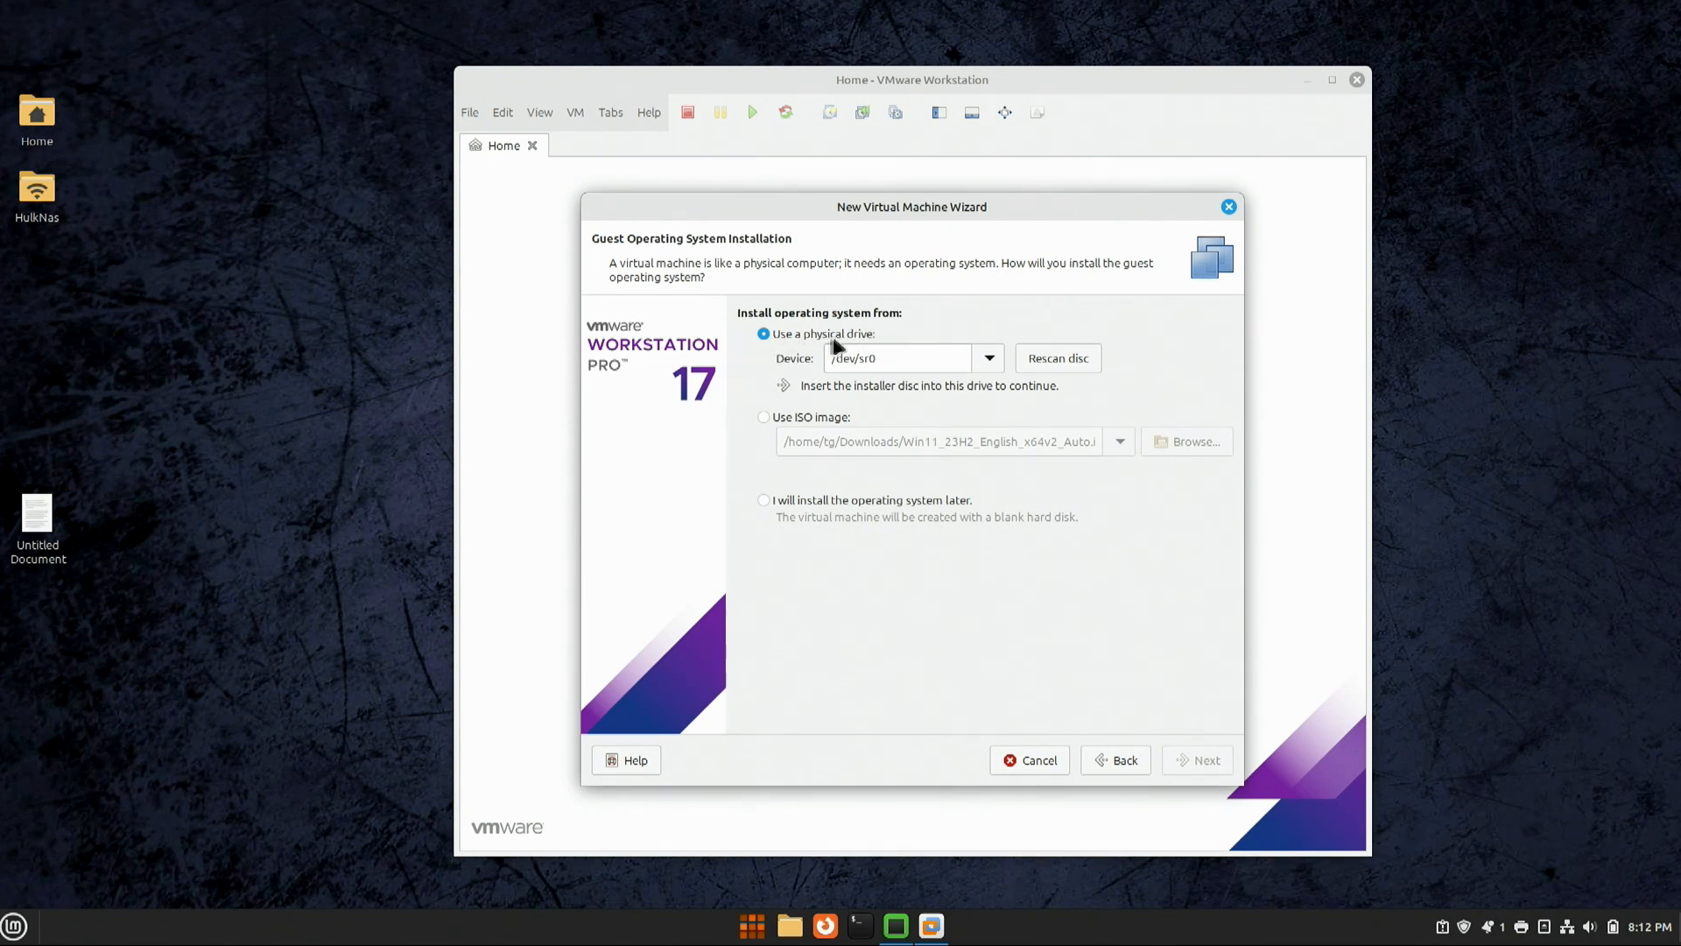
{"action": "left_click", "coordinate": [775, 418]}
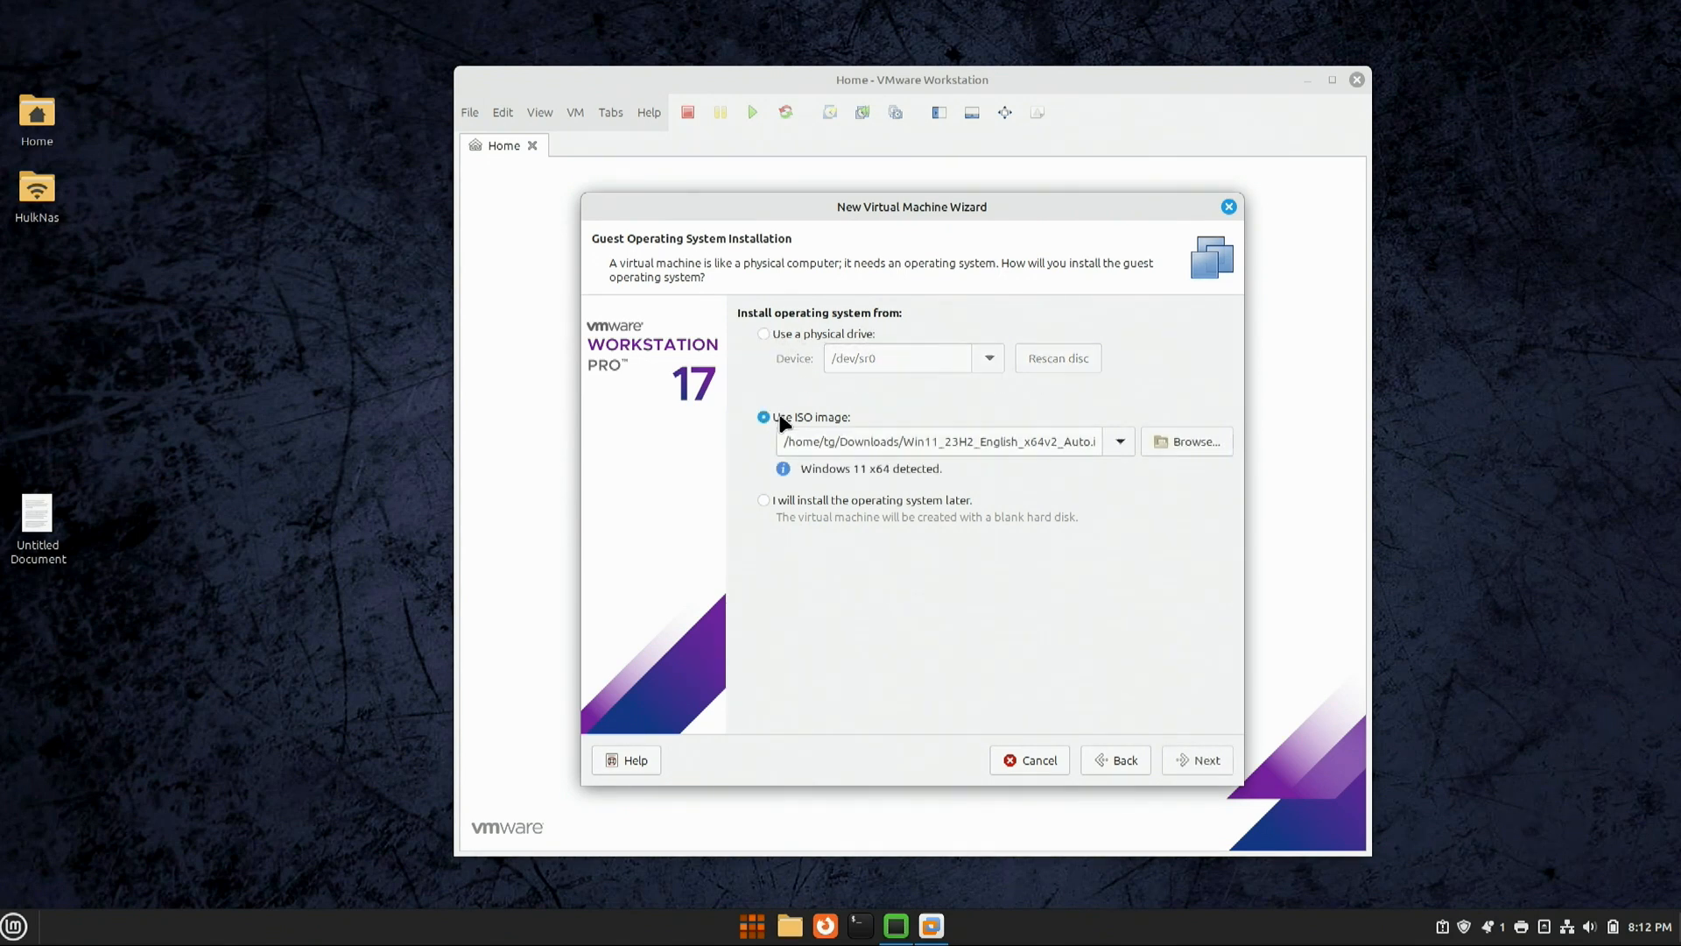
{"action": "left_click", "coordinate": [1182, 443]}
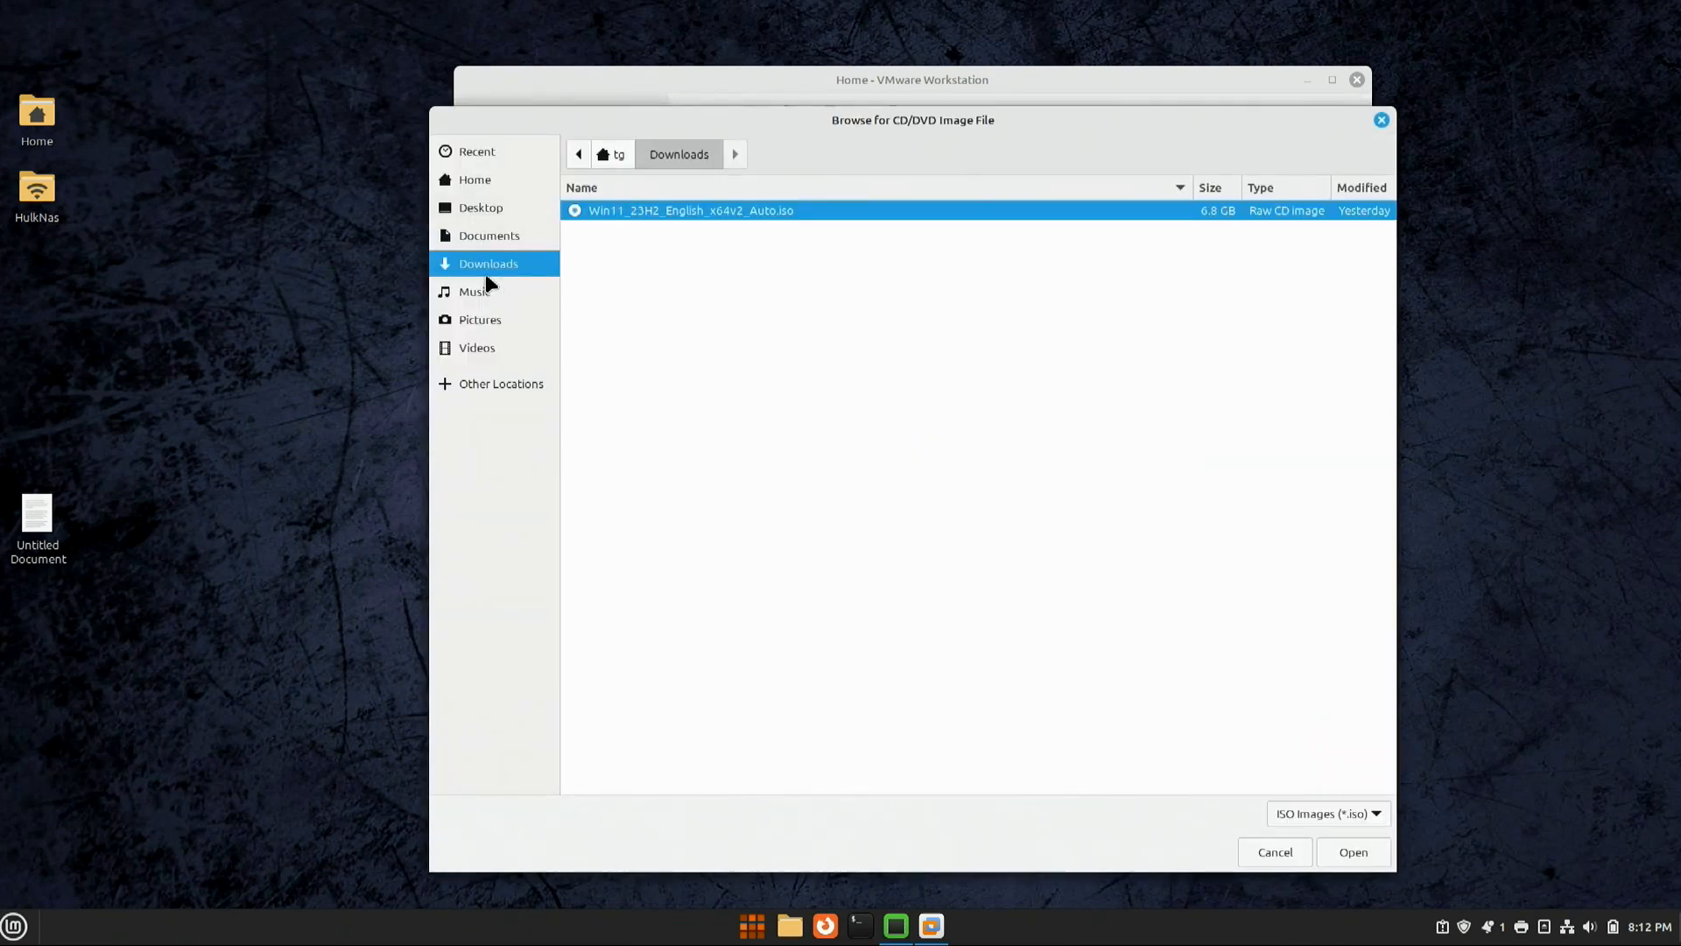
{"action": "double_click", "coordinate": [653, 213]}
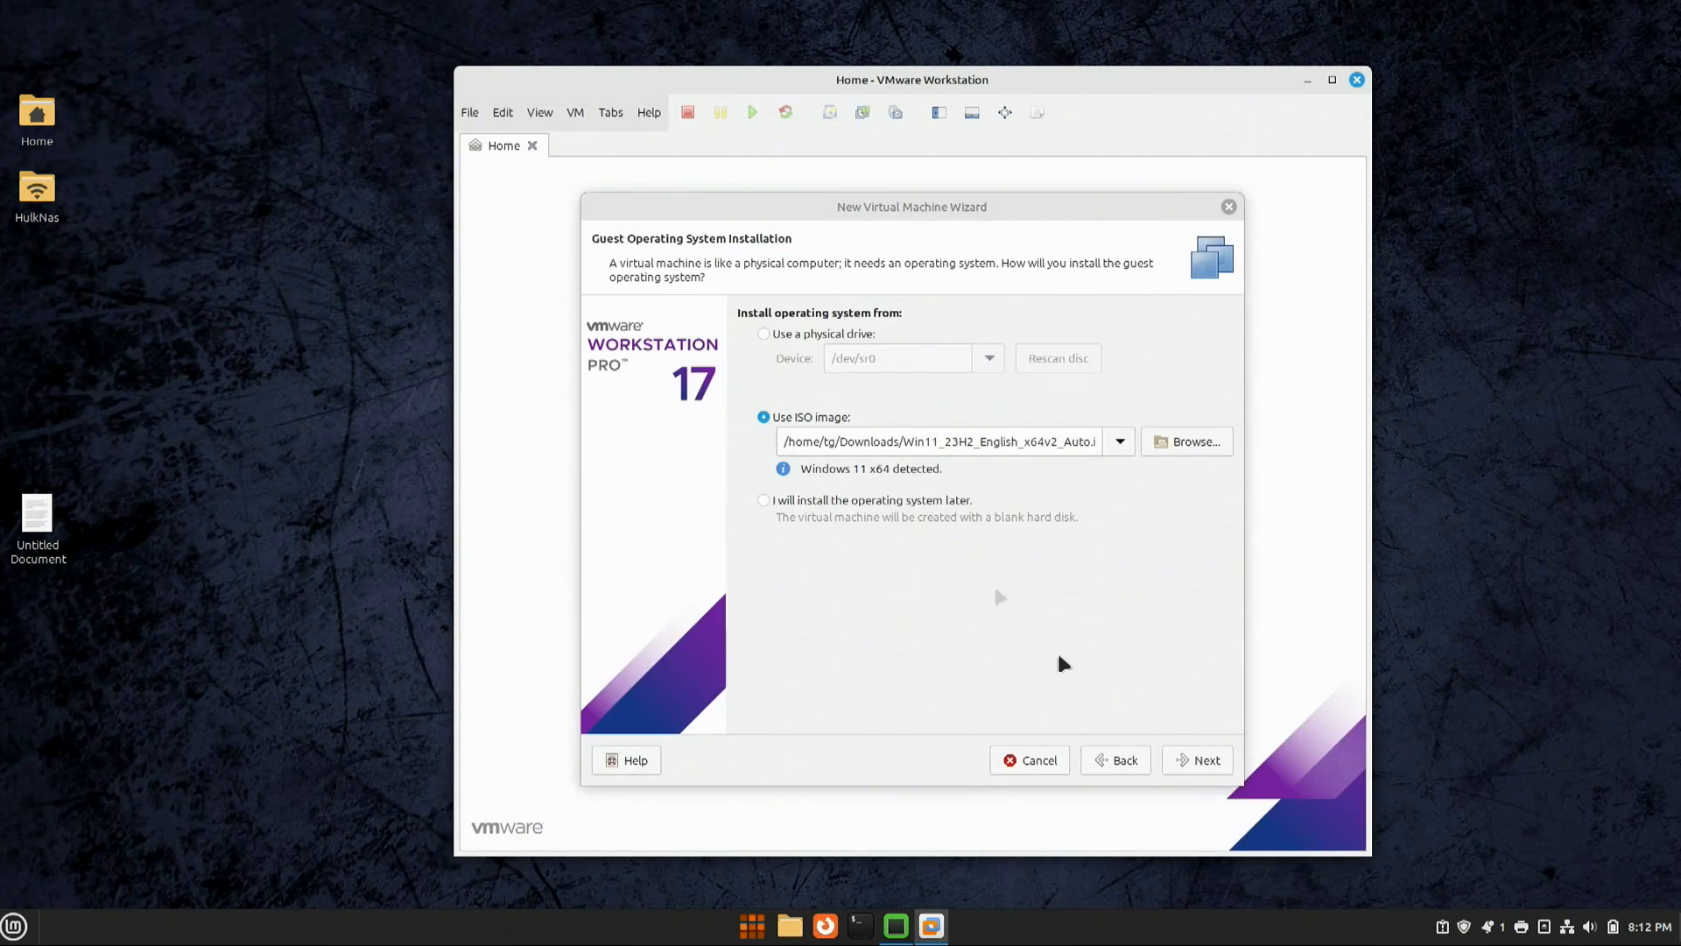
{"action": "left_click", "coordinate": [1196, 760]}
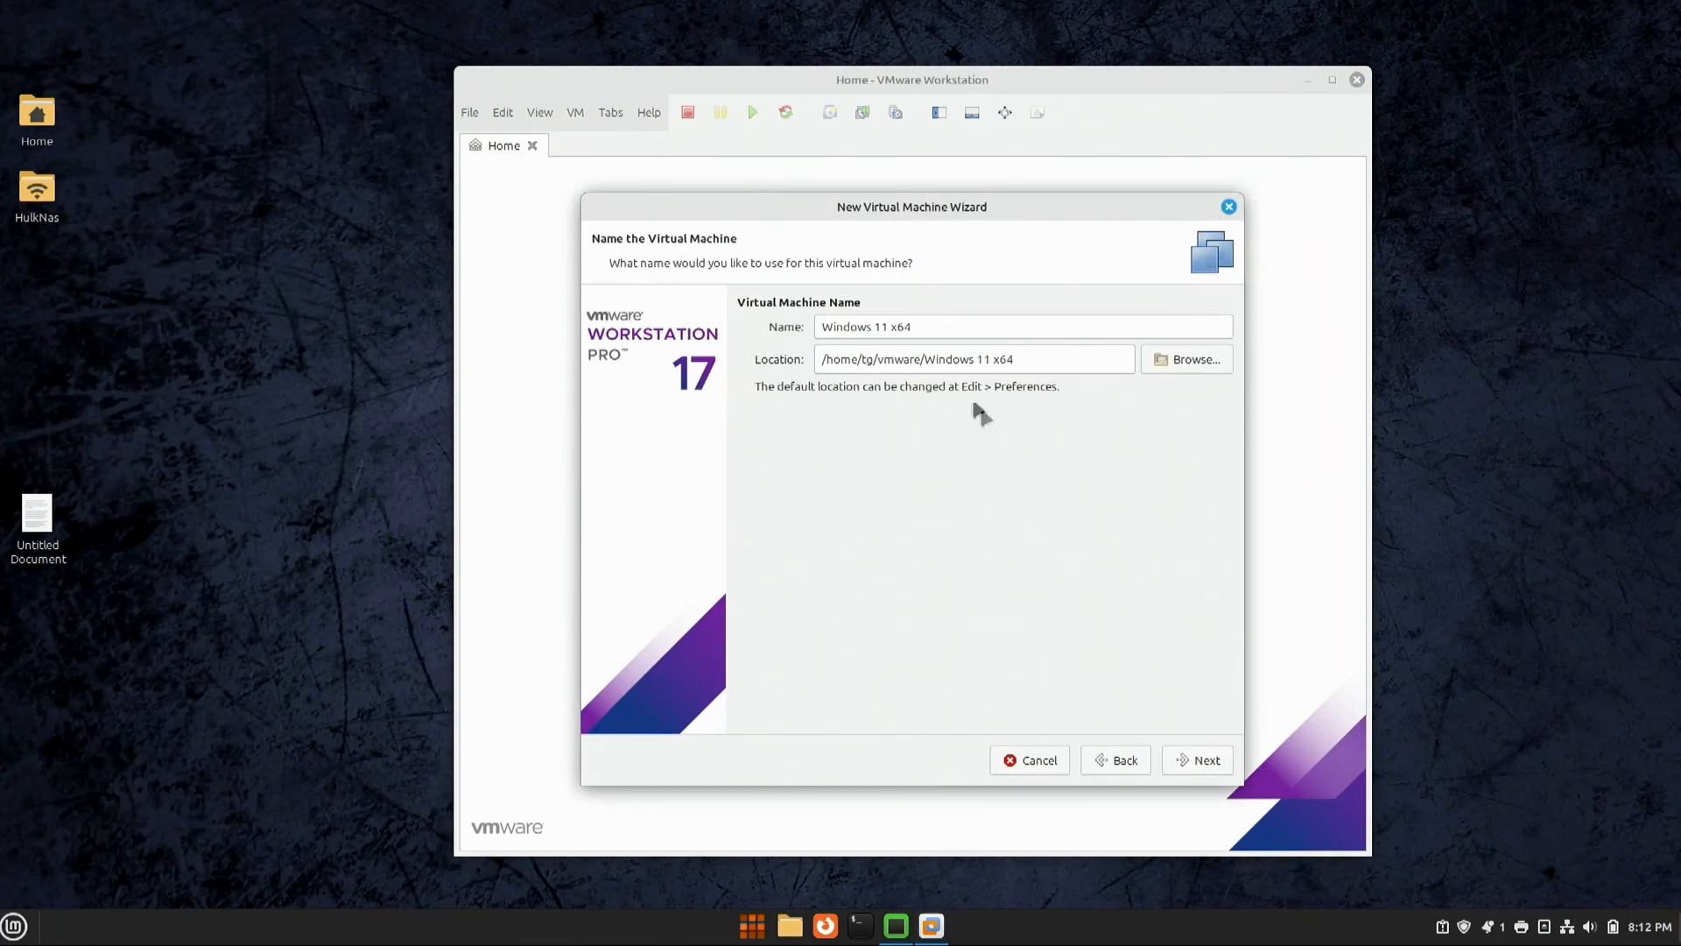
Step: Rename the machine to 'Windows 11' and inspect its /home/tg/vmware location path
{"action": "double_click", "coordinate": [902, 327]}
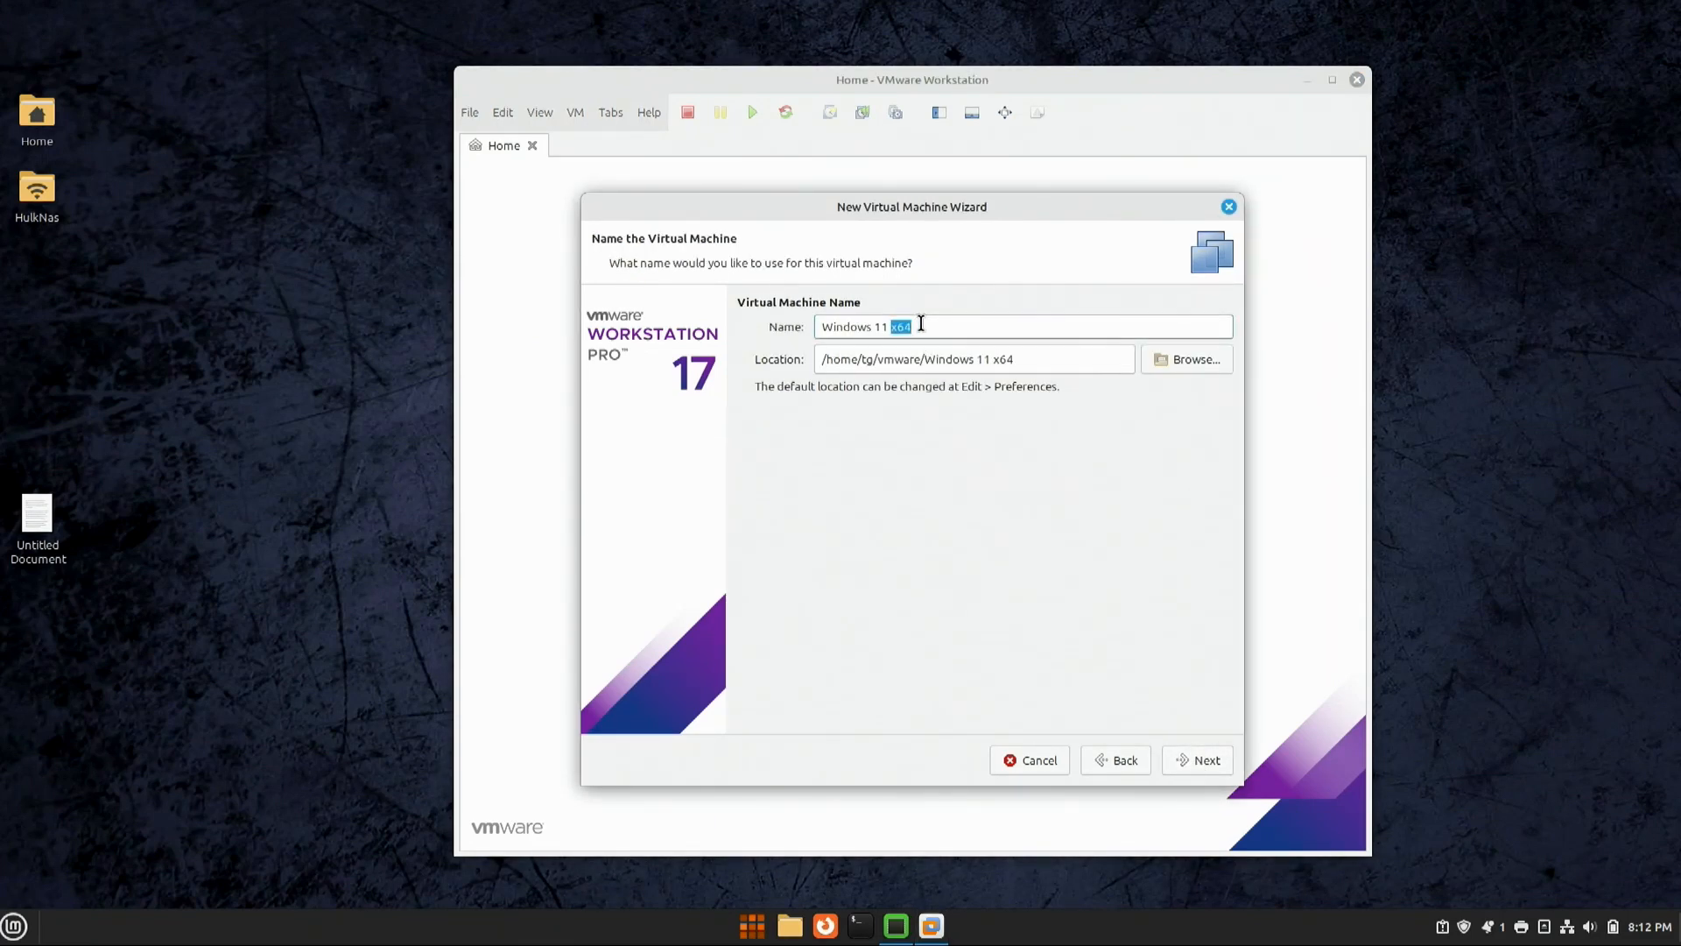
{"action": "key", "text": "BackSpace"}
{"action": "left_click_drag", "start_coordinate": [877, 359], "coordinate": [919, 357]}
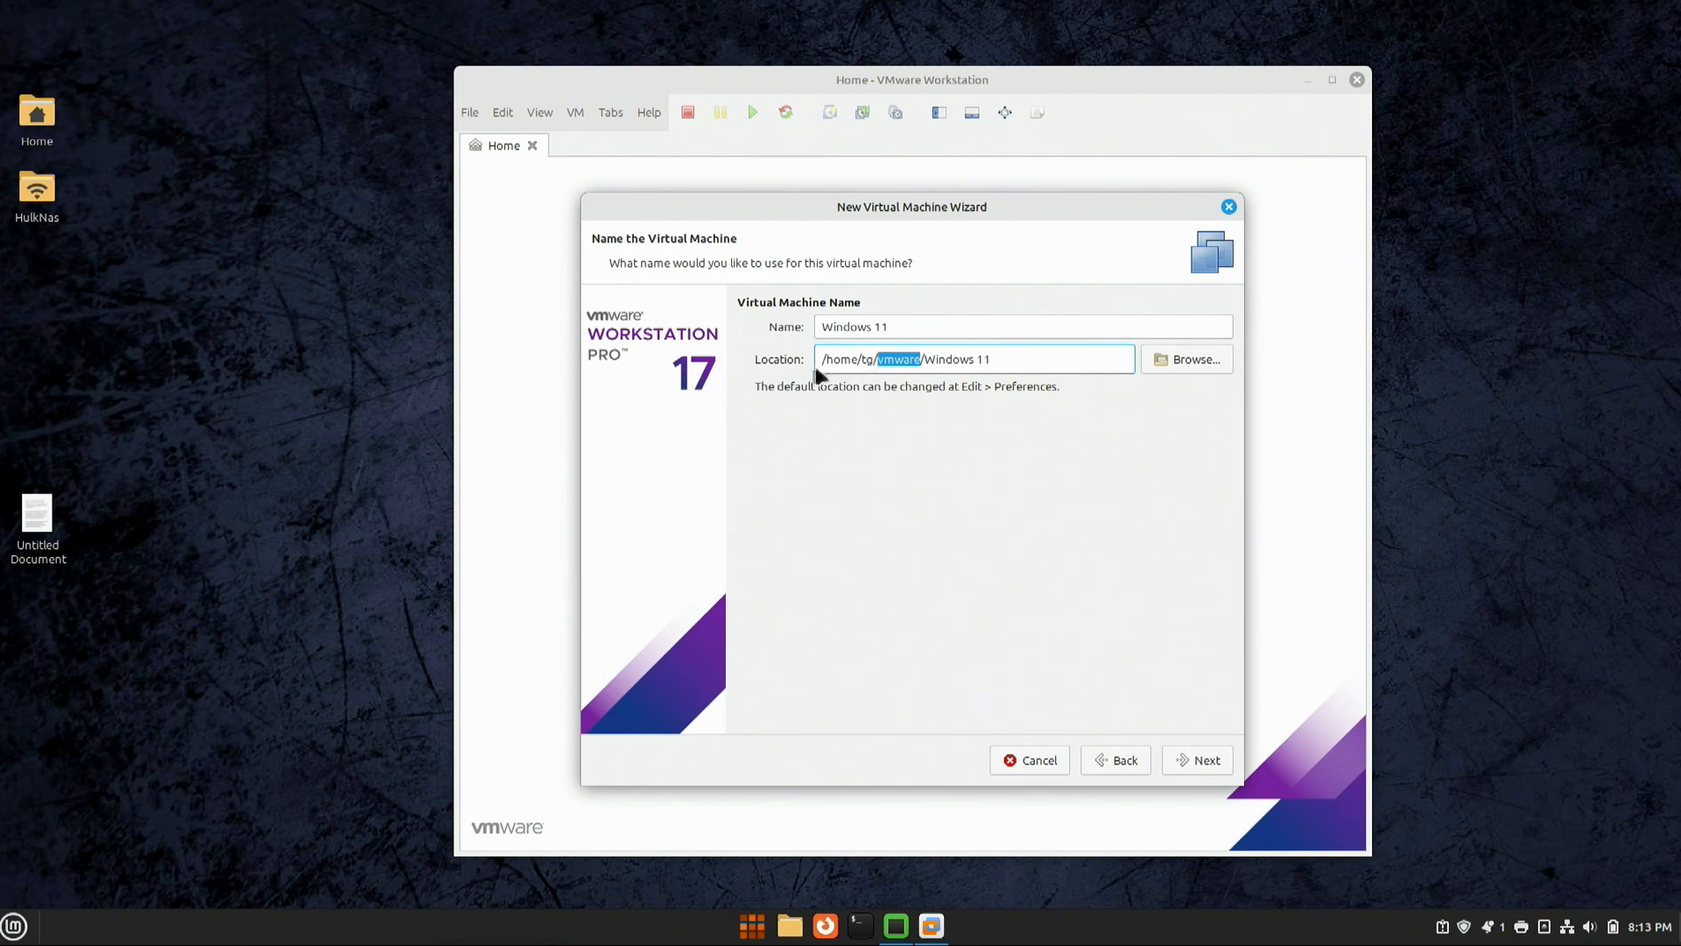
{"action": "left_click_drag", "start_coordinate": [856, 359], "coordinate": [920, 359]}
Step: Check the vmware folder in the file manager, then proceed to the TPM encryption password field
{"action": "left_click", "coordinate": [40, 117]}
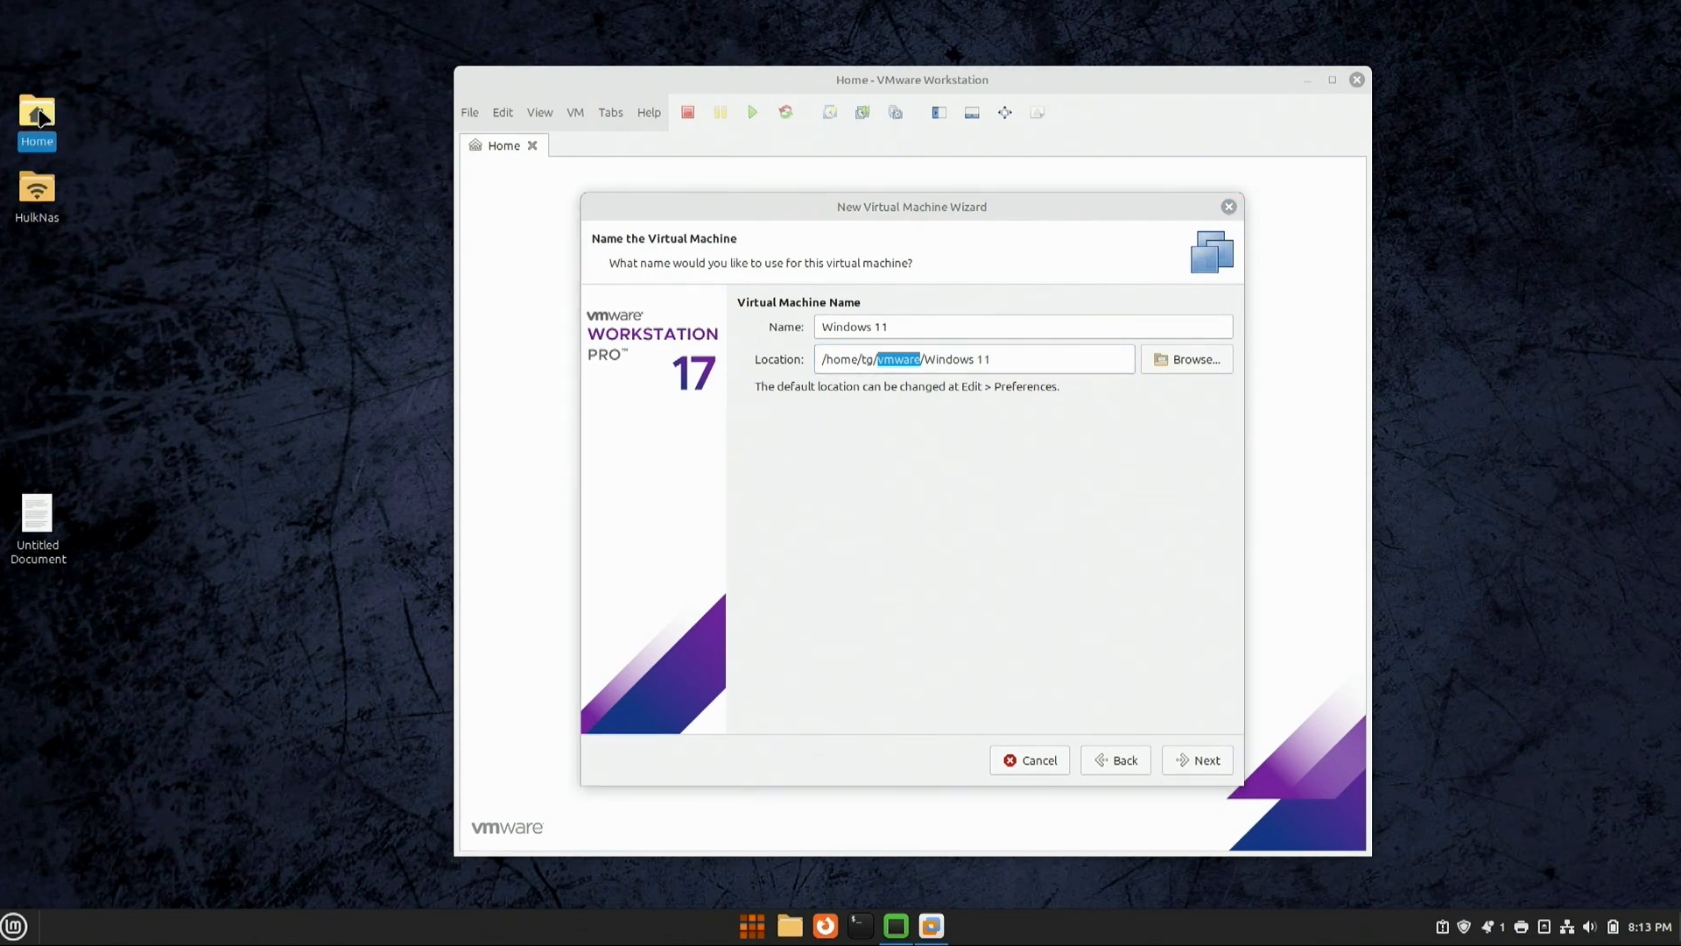
{"action": "double_click", "coordinate": [37, 114]}
{"action": "double_click", "coordinate": [683, 289]}
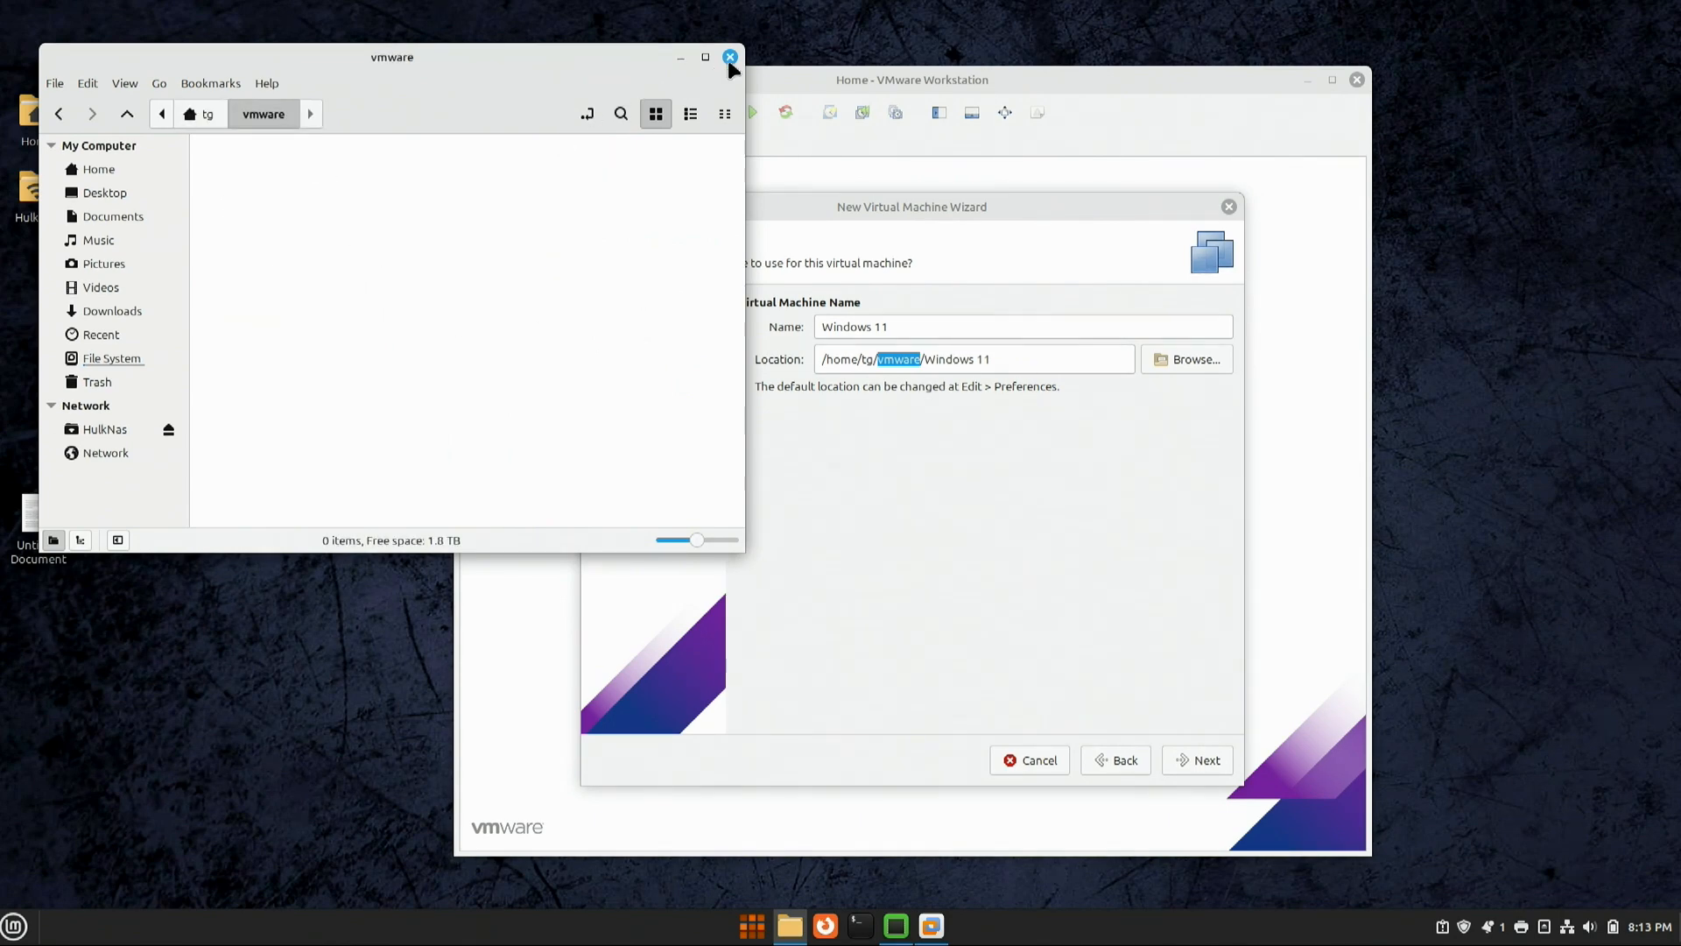
{"action": "left_click", "coordinate": [730, 58]}
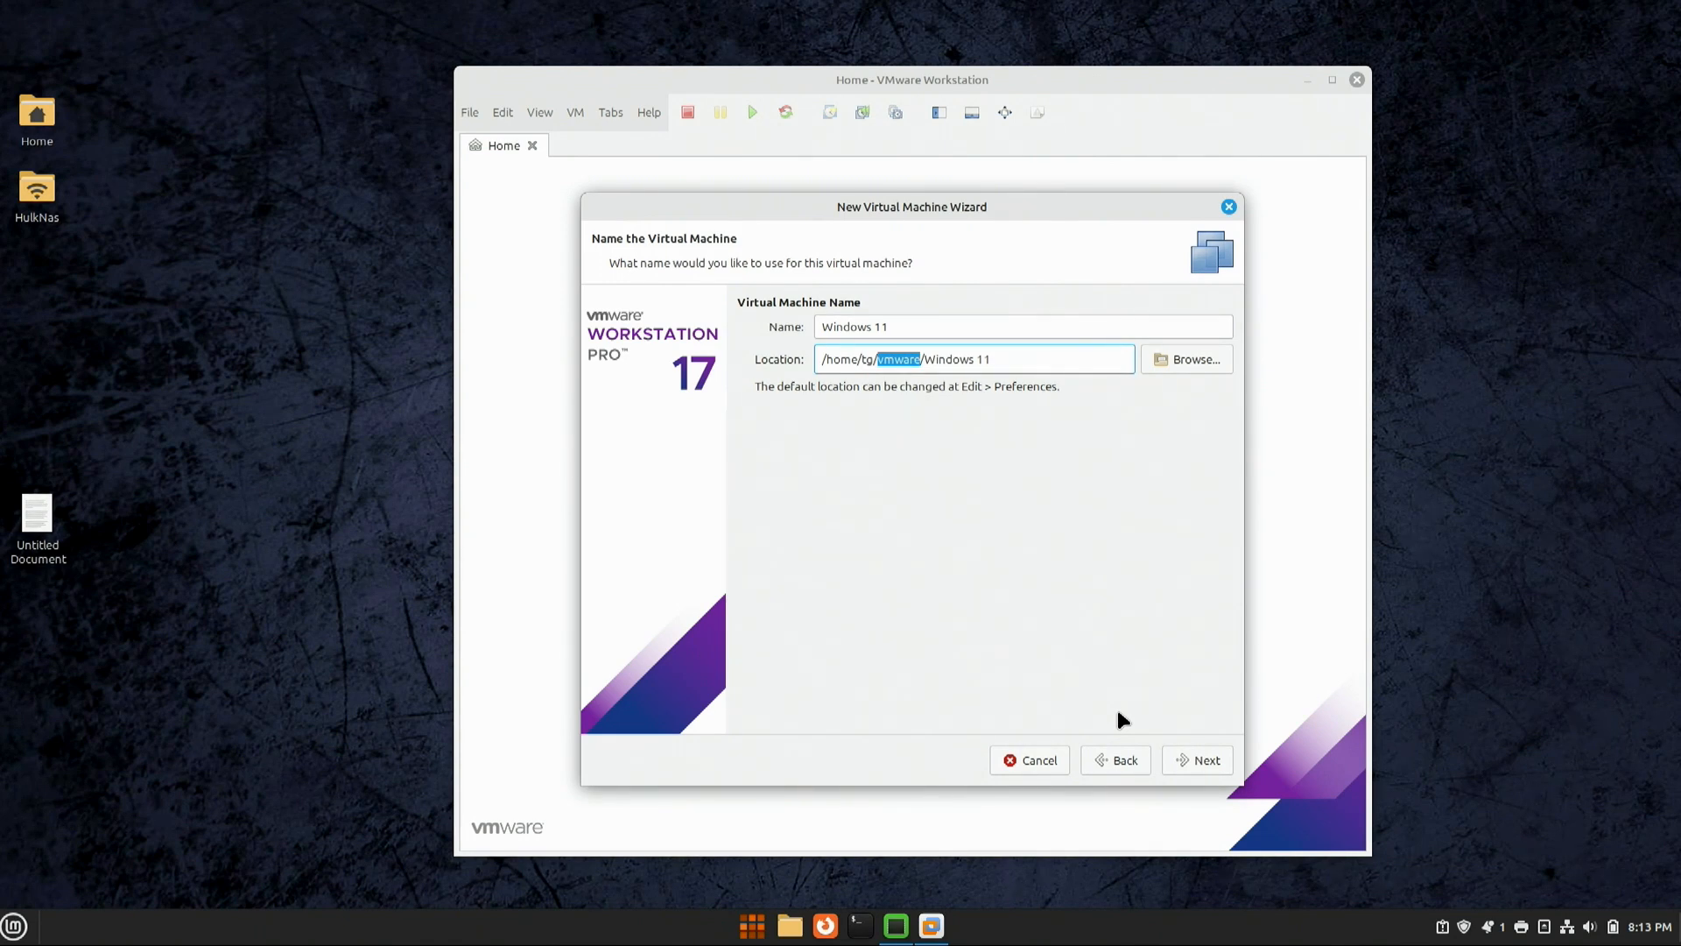
{"action": "left_click", "coordinate": [1191, 759]}
{"action": "left_click", "coordinate": [917, 436]}
Step: Enter the encryption password and create a 100 GB virtual disk stored as a single file
{"action": "type", "text": "12"}
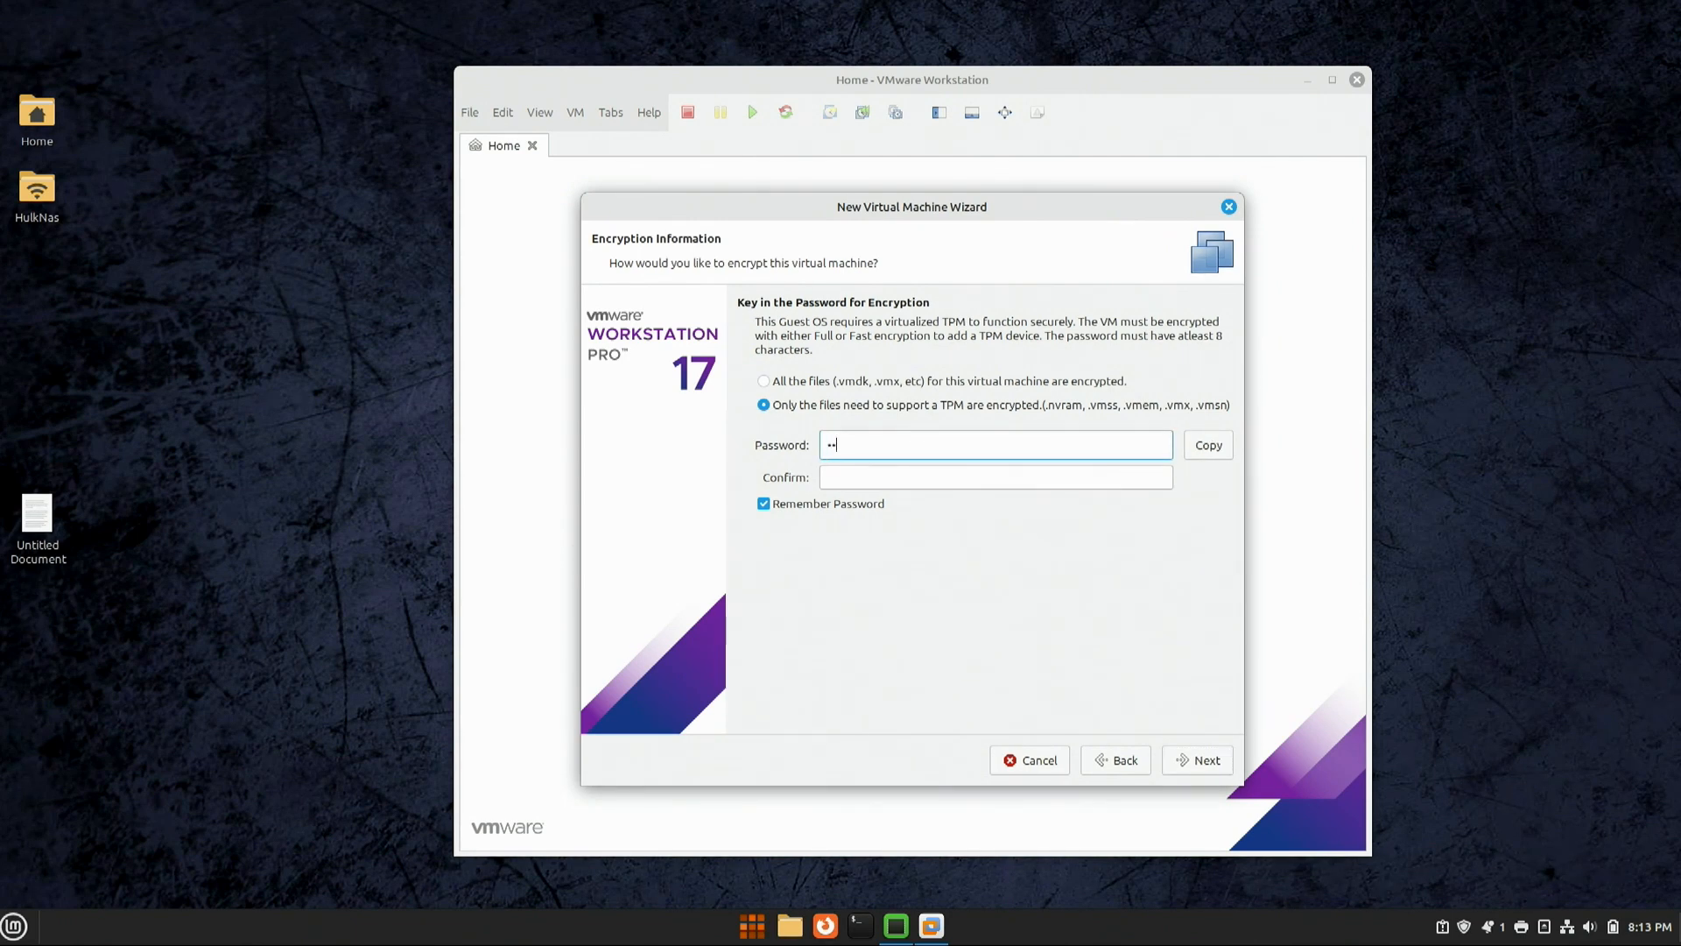
{"action": "type", "text": "34567812345678"}
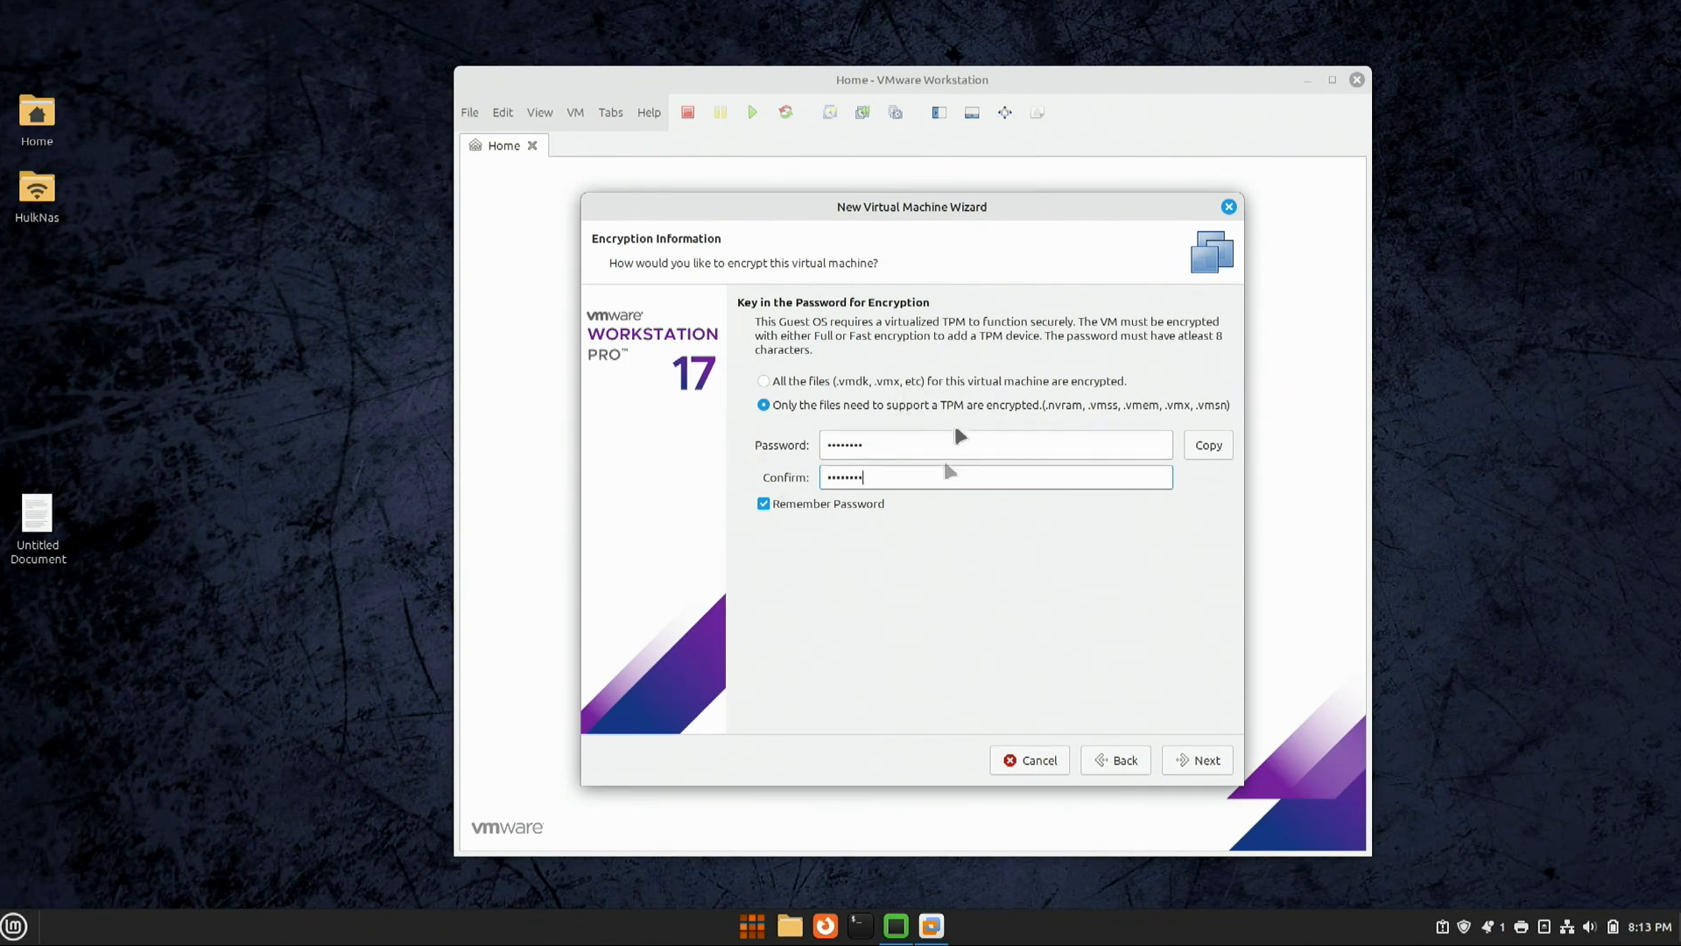
{"action": "left_click", "coordinate": [1199, 763]}
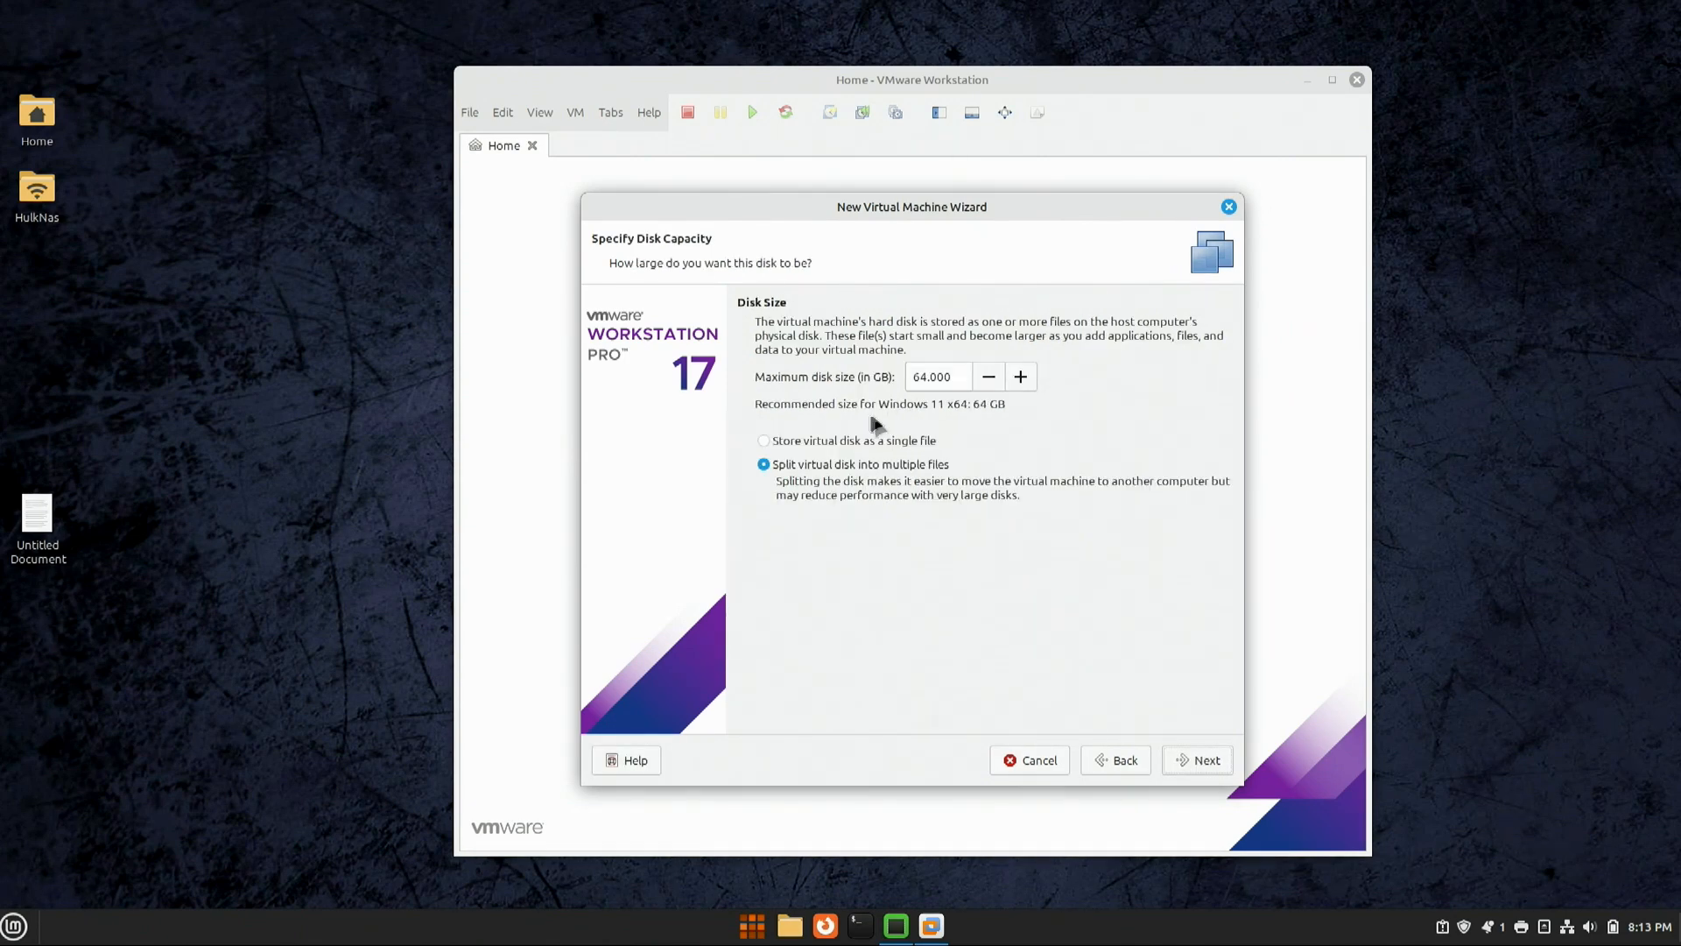
{"action": "left_click_drag", "start_coordinate": [923, 379], "coordinate": [877, 379]}
{"action": "type", "text": "100"}
{"action": "left_click", "coordinate": [814, 443]}
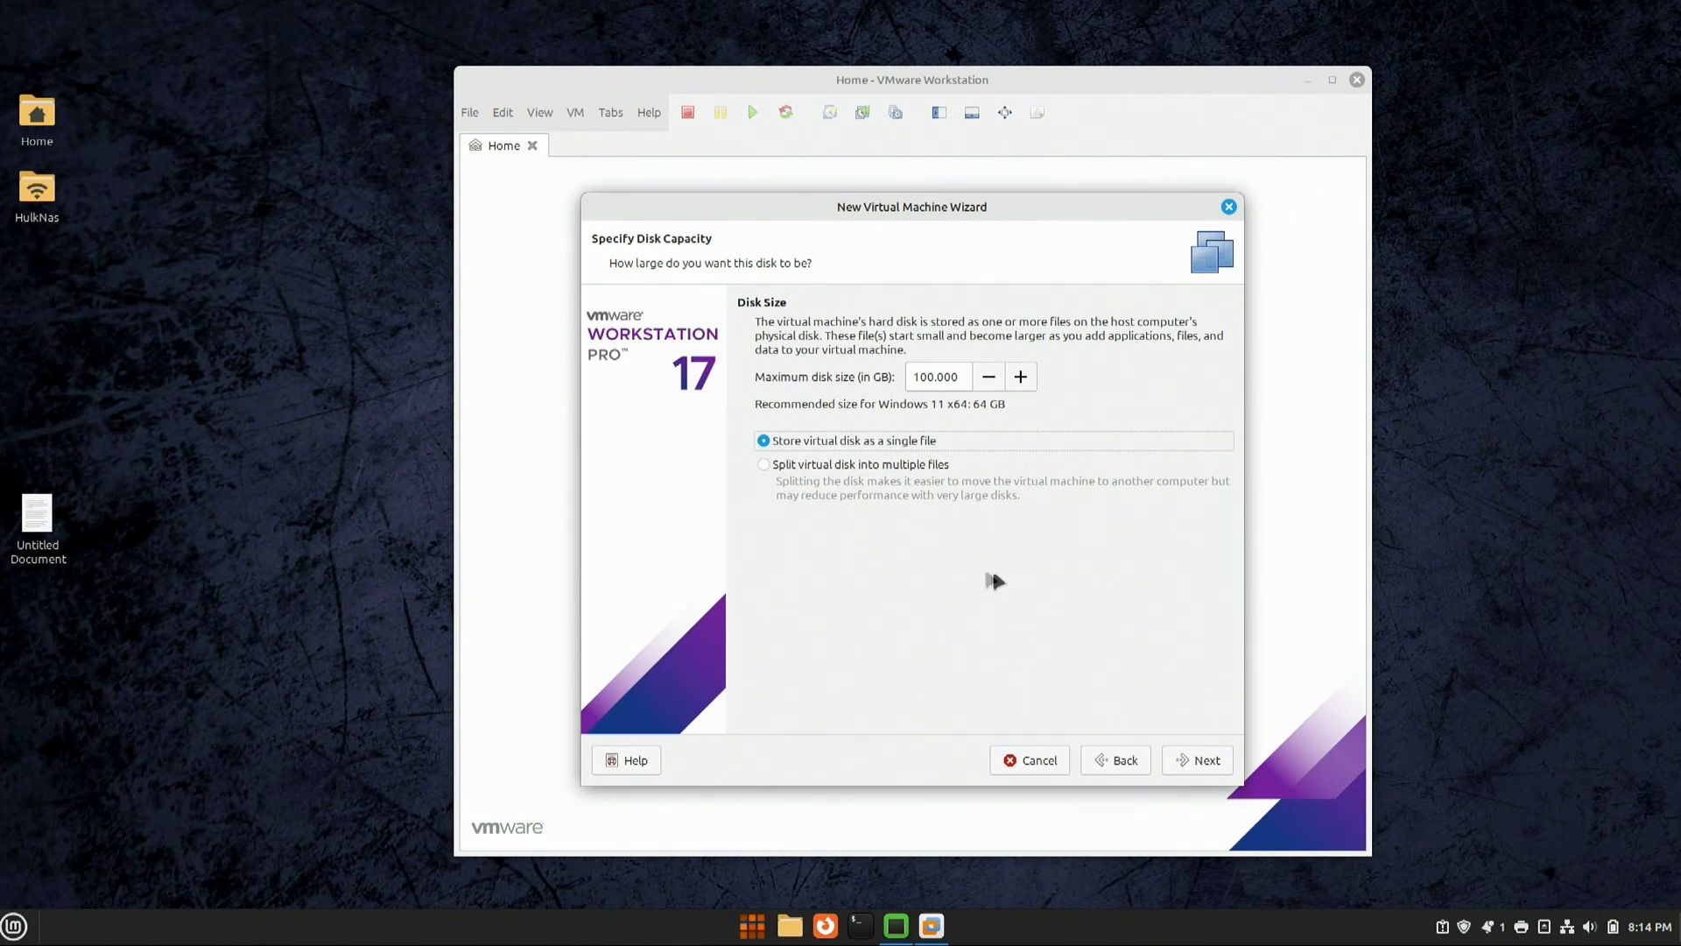
{"action": "left_click", "coordinate": [804, 466]}
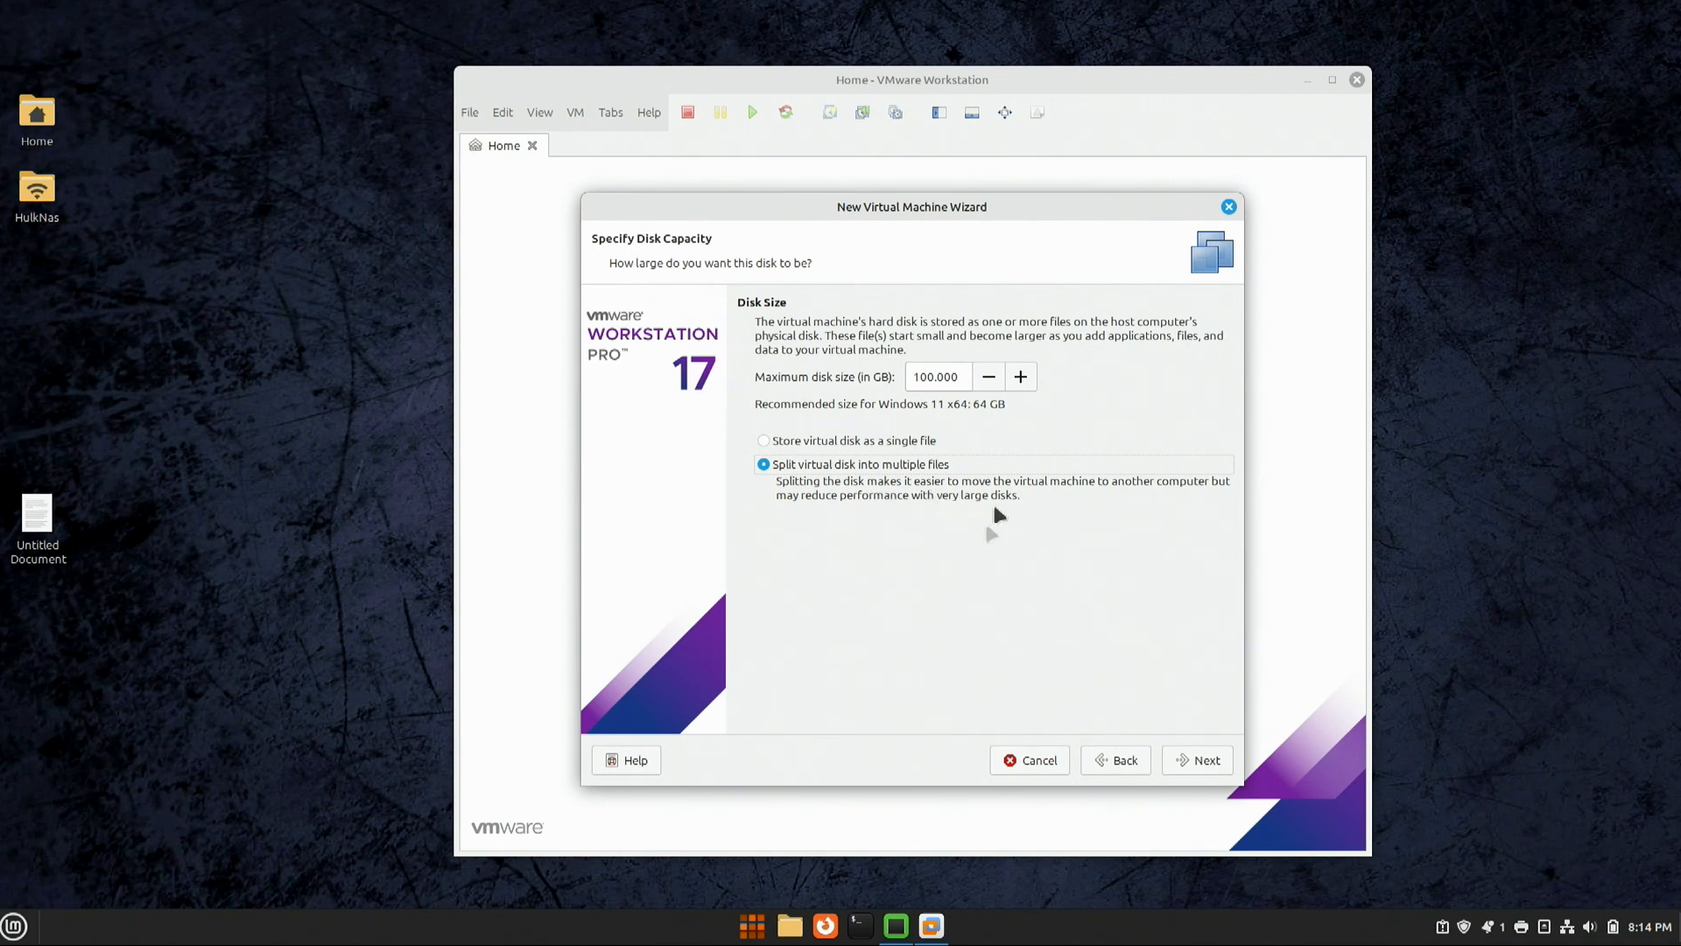
{"action": "left_click", "coordinate": [818, 442]}
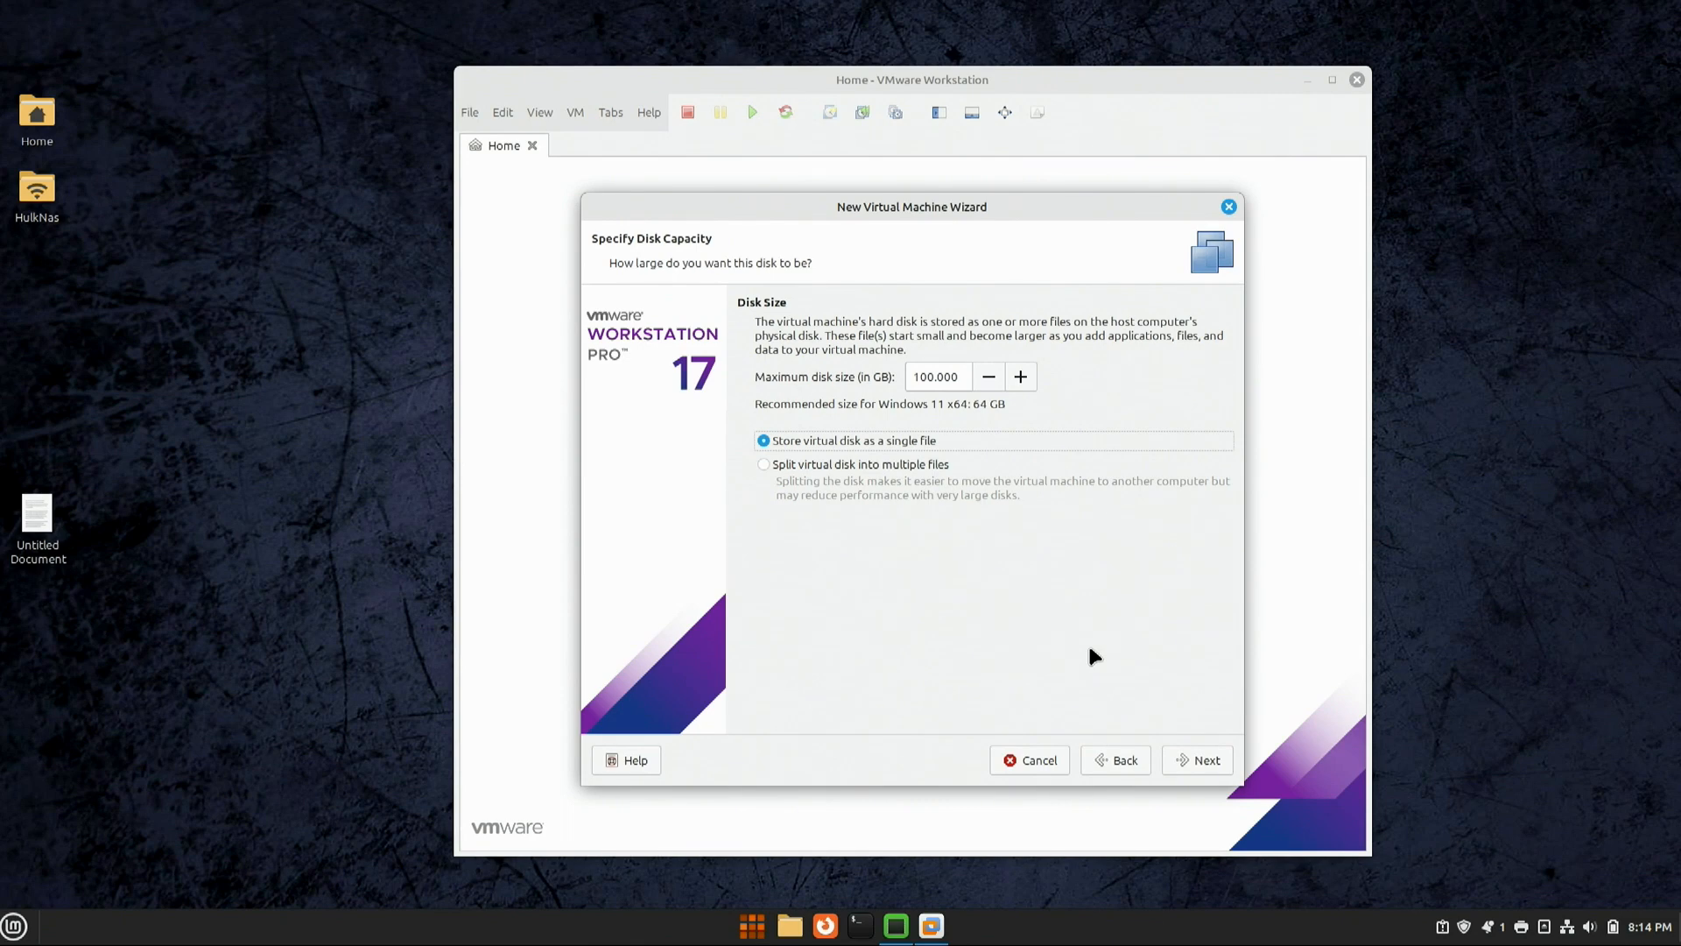
{"action": "left_click", "coordinate": [1200, 760]}
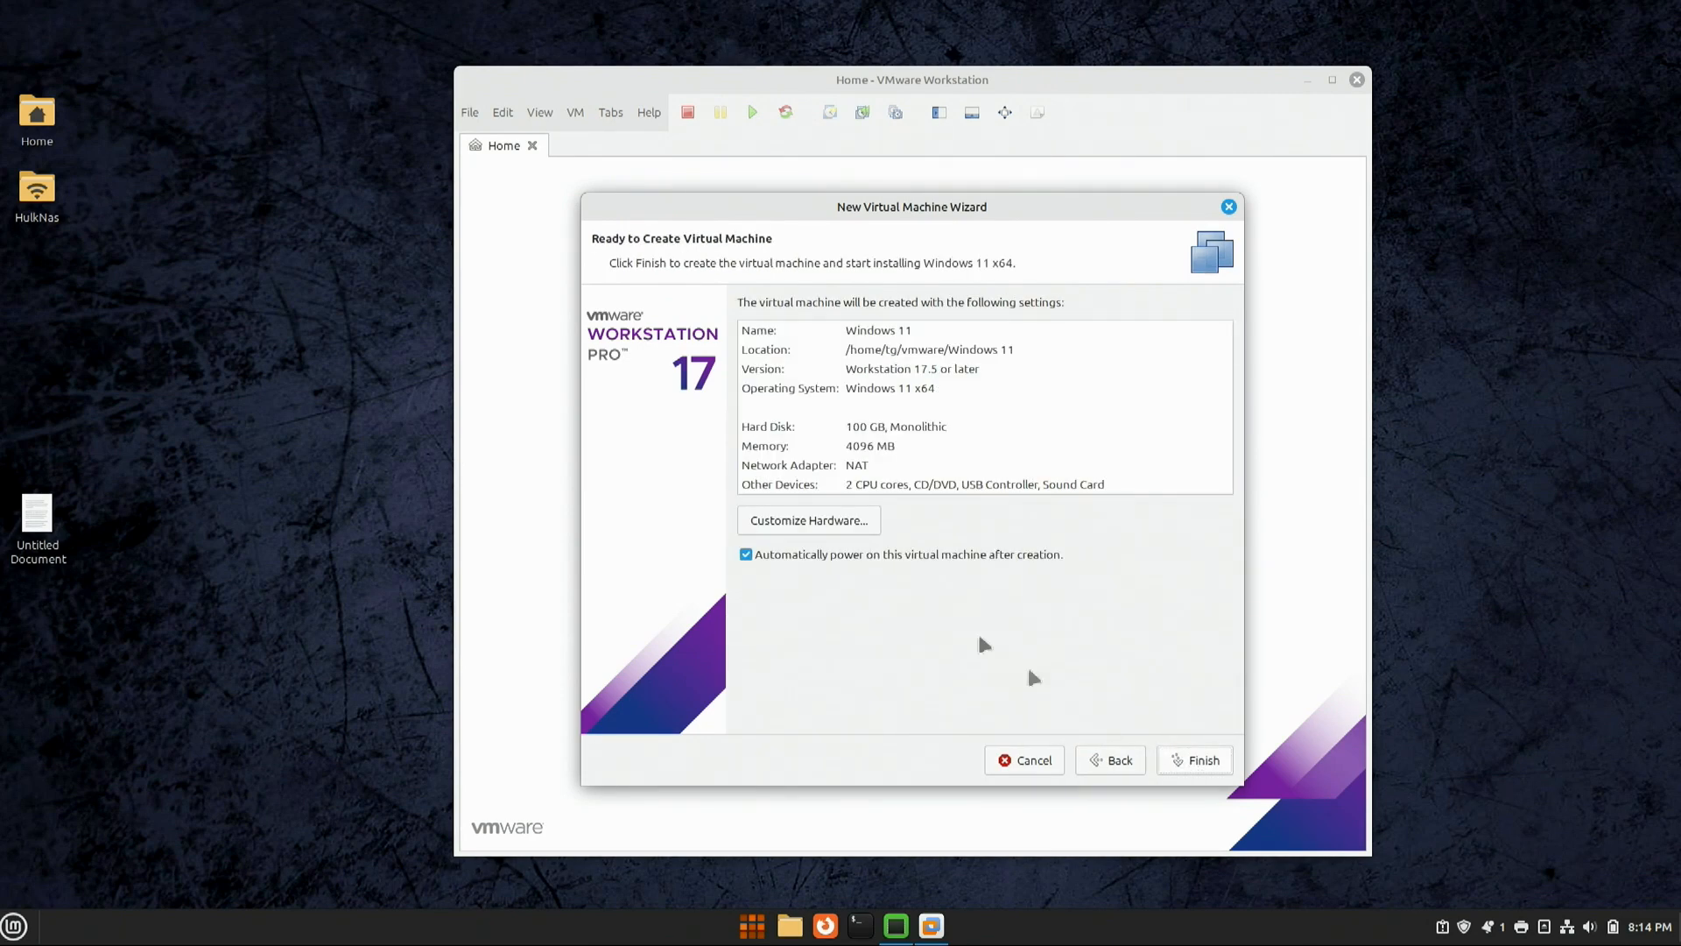
Step: Raise the VM memory to 10808 MB and set 1 processor with 12 cores
{"action": "left_click", "coordinate": [794, 522]}
{"action": "left_click_drag", "start_coordinate": [951, 516], "coordinate": [948, 490]}
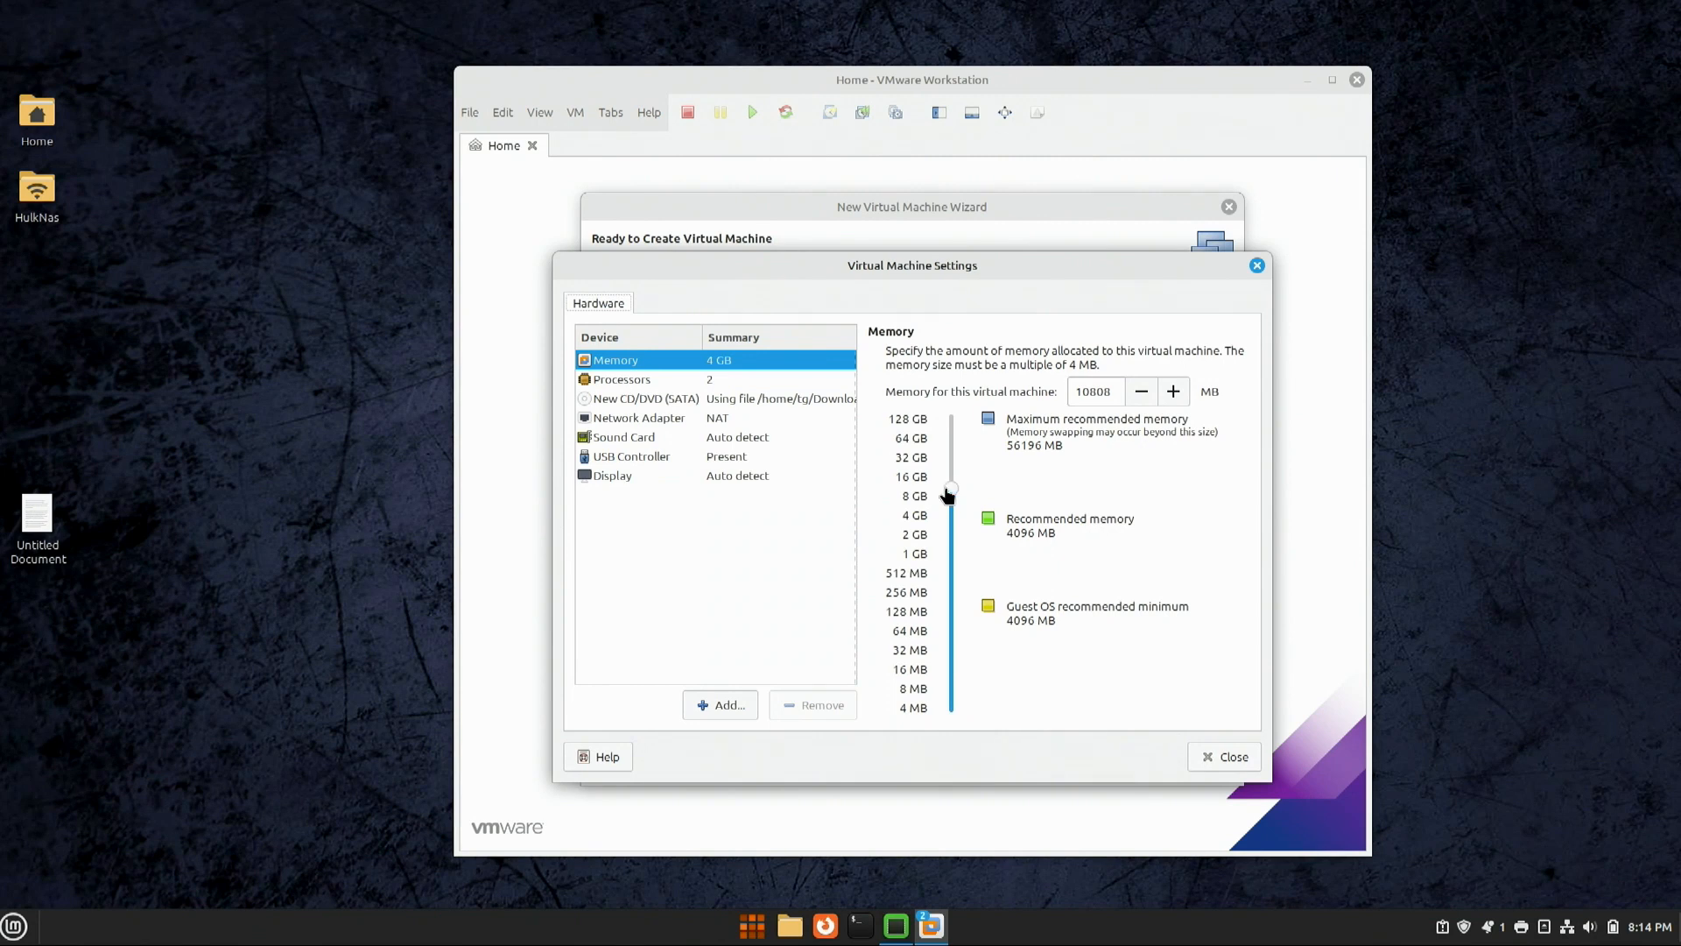
{"action": "left_click", "coordinate": [726, 383]}
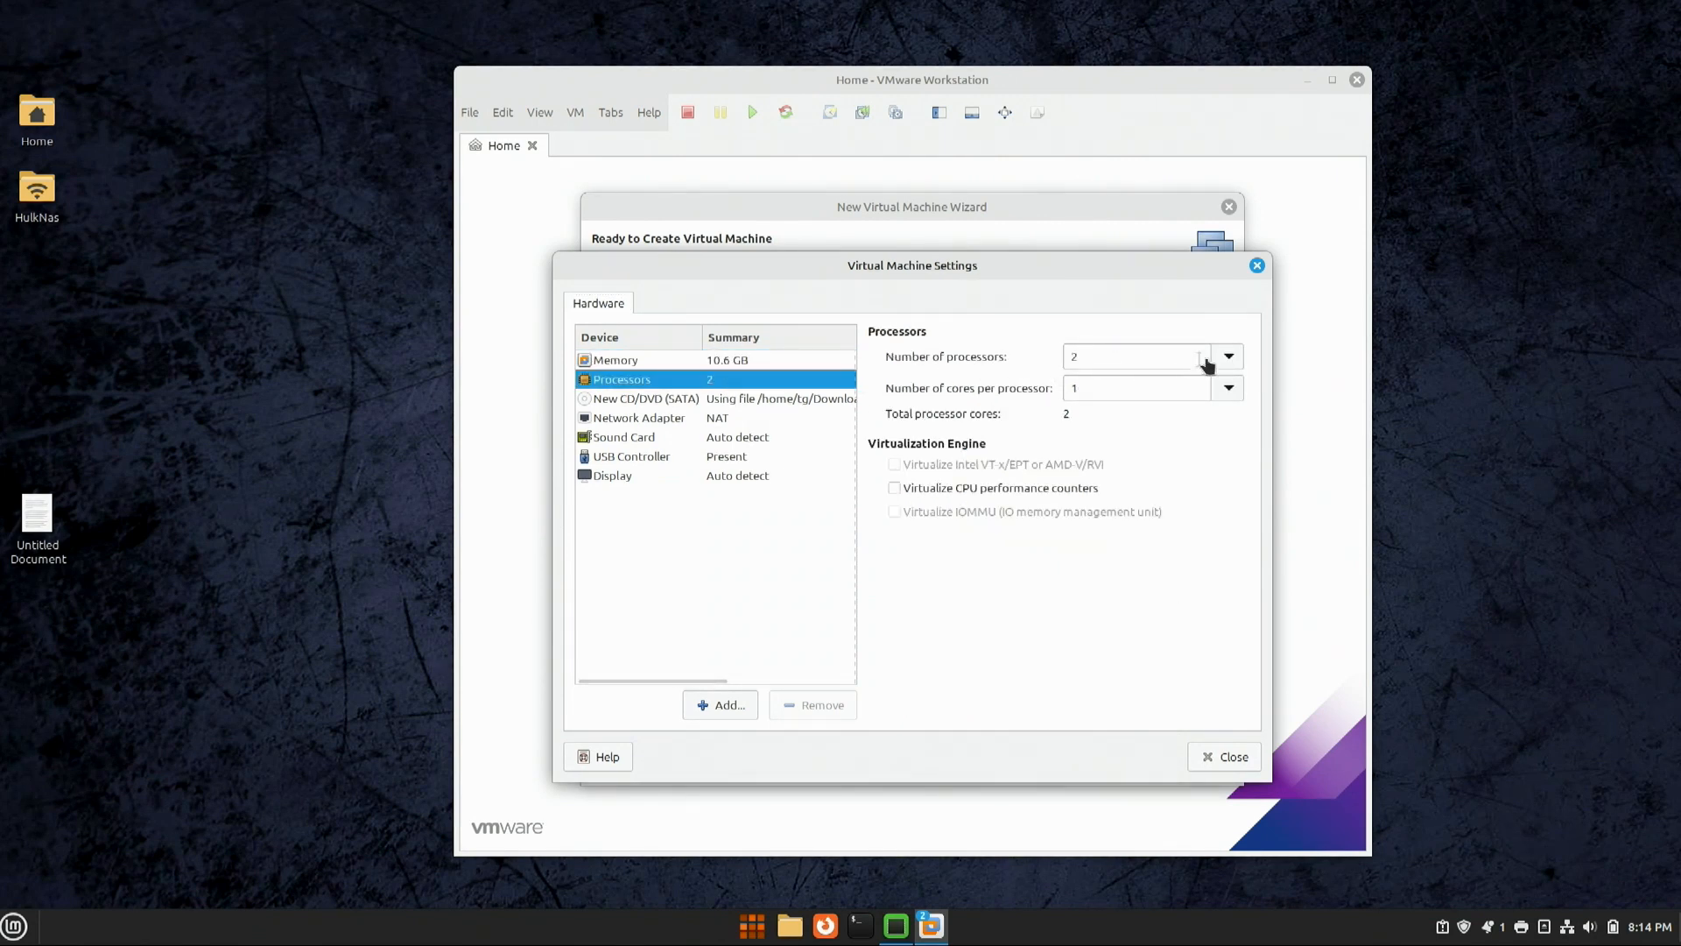
{"action": "left_click", "coordinate": [1230, 365]}
{"action": "left_click", "coordinate": [1128, 386]}
{"action": "left_click", "coordinate": [1228, 388]}
{"action": "left_click", "coordinate": [1089, 575]}
Step: Switch the network adapter to Bridged and keep 8 GB graphics memory
{"action": "left_click", "coordinate": [677, 424]}
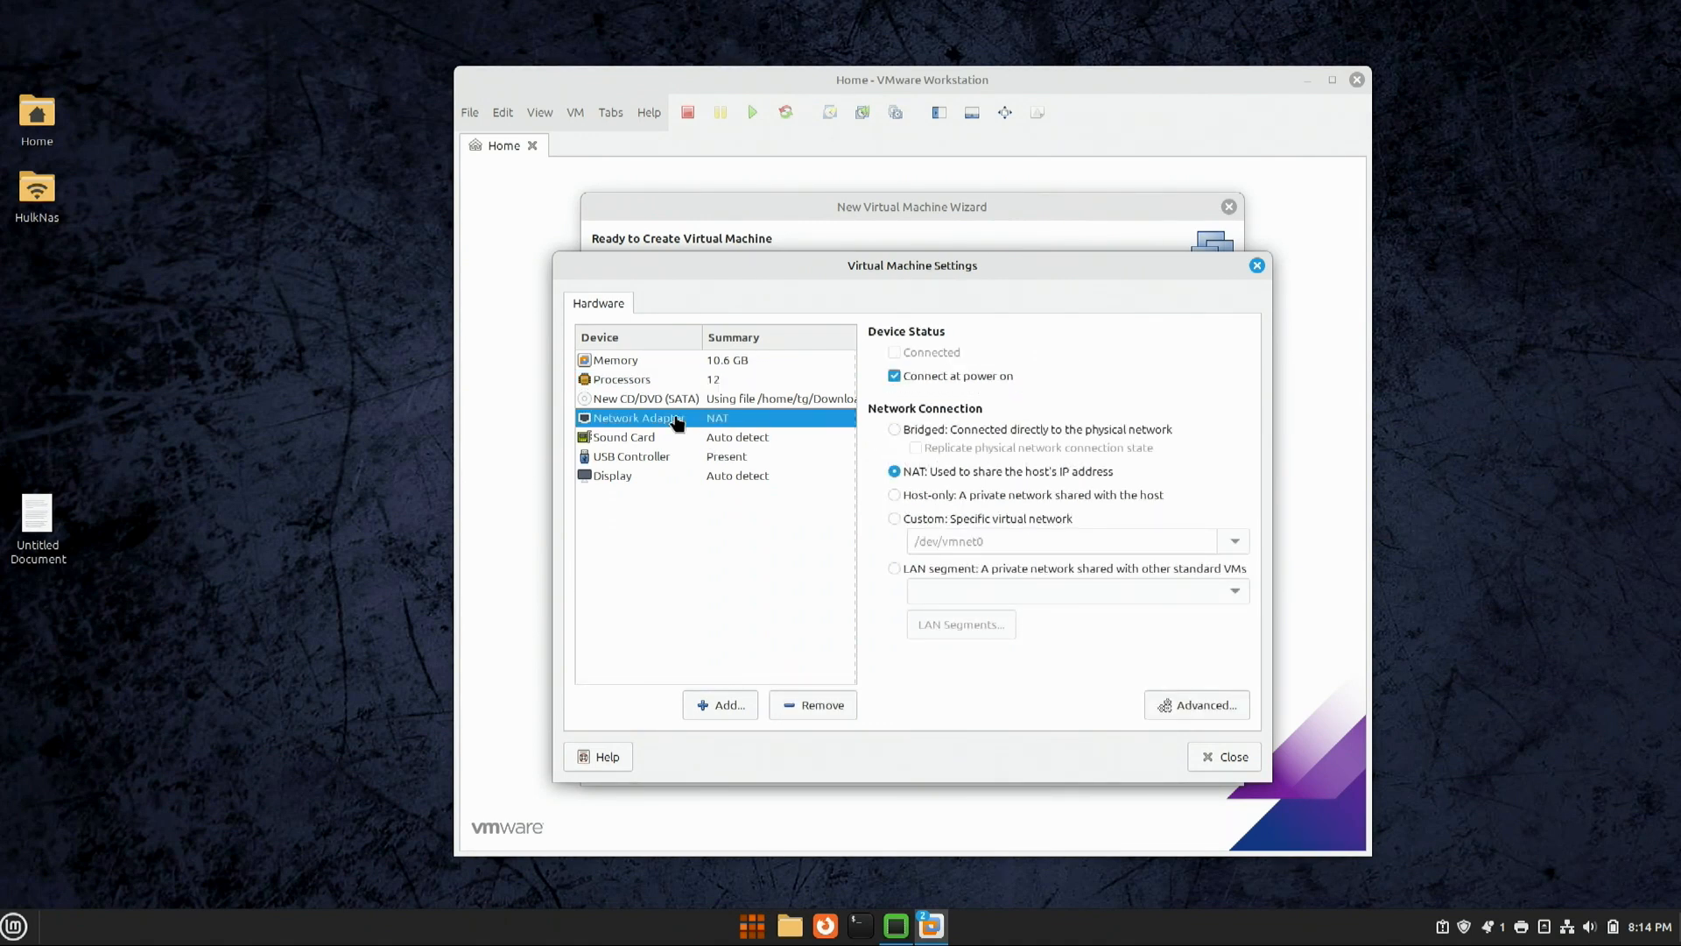
{"action": "left_click", "coordinate": [903, 432]}
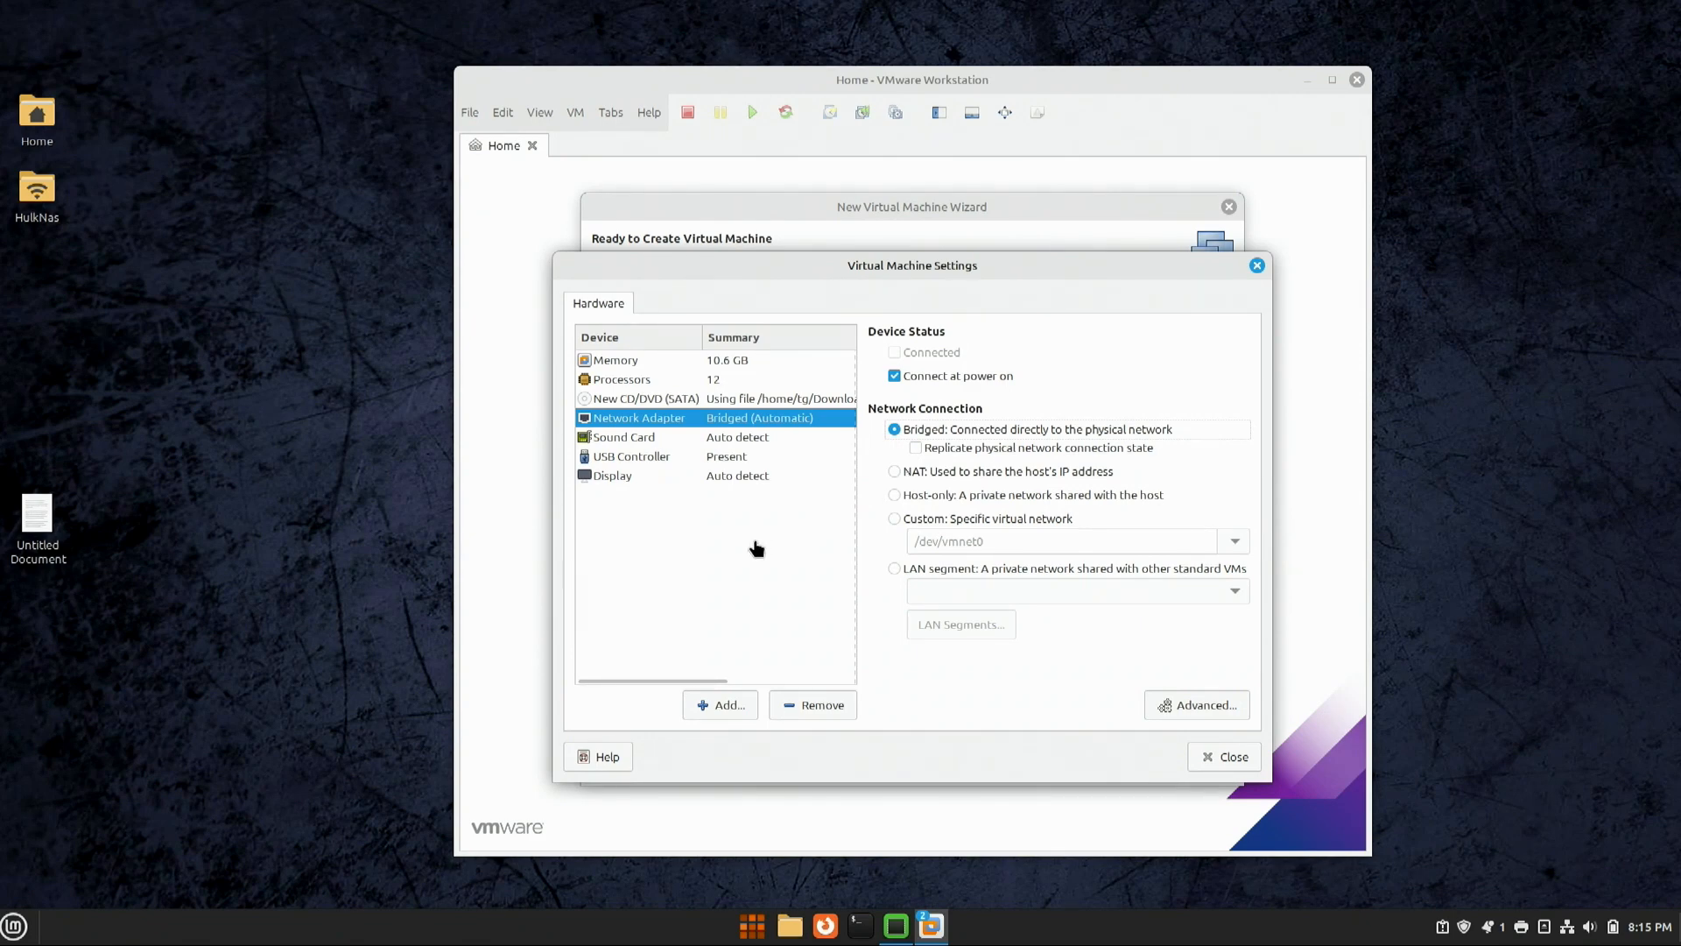
{"action": "left_click", "coordinate": [720, 484]}
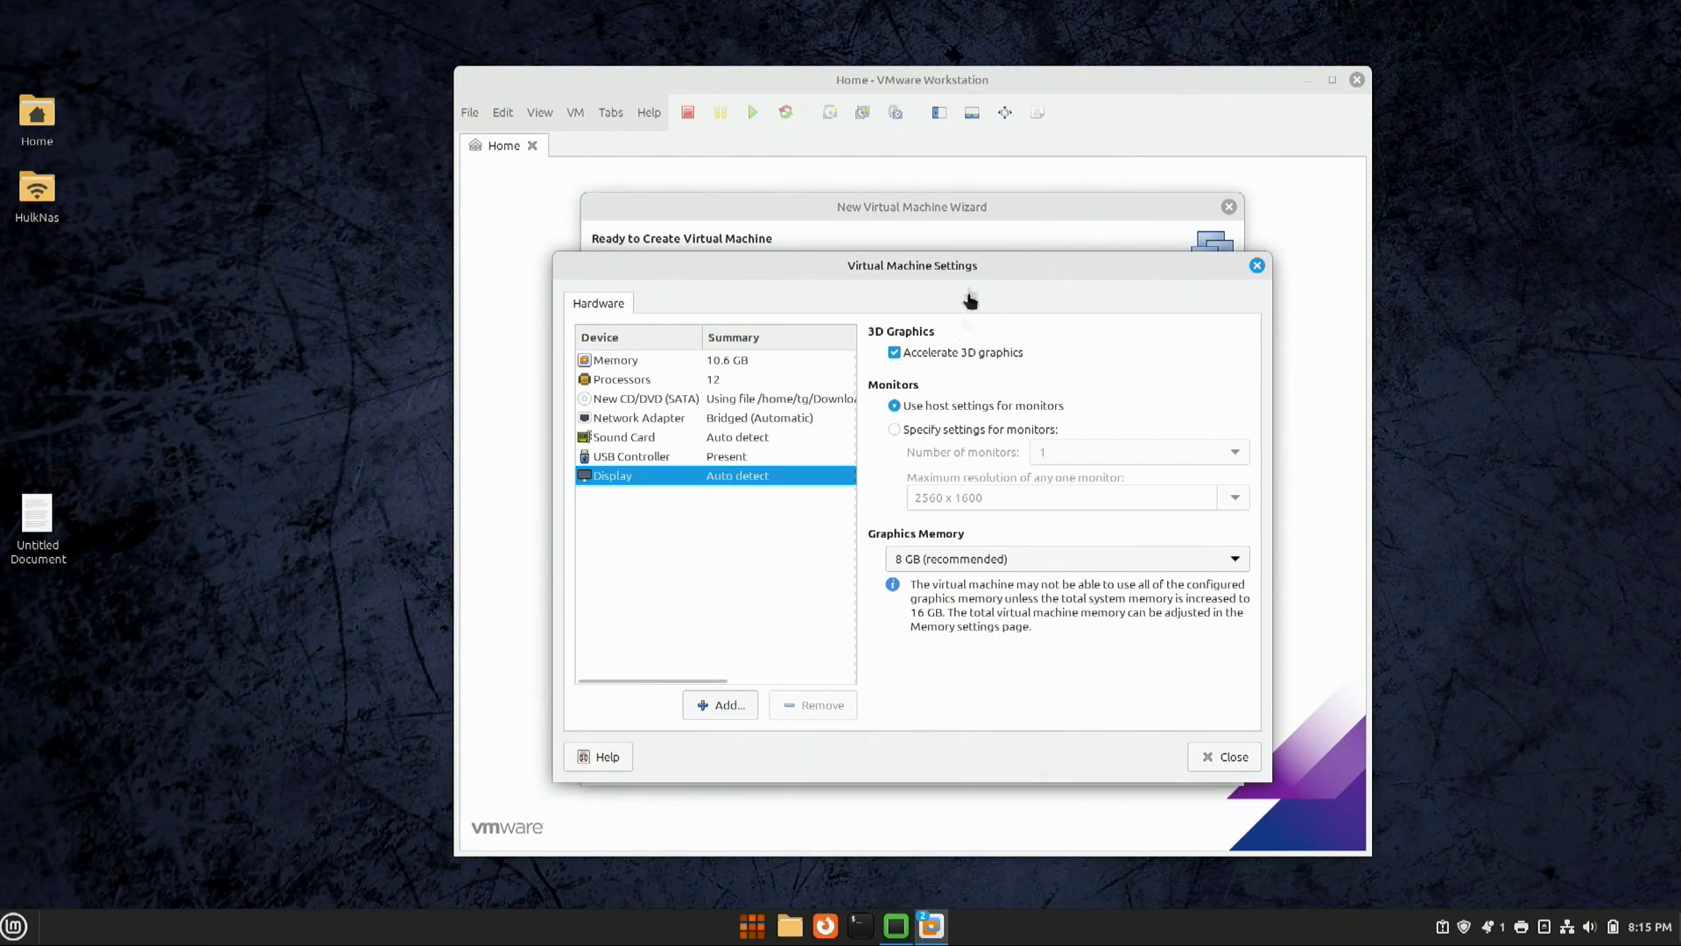
{"action": "left_click_drag", "start_coordinate": [968, 264], "coordinate": [969, 223]}
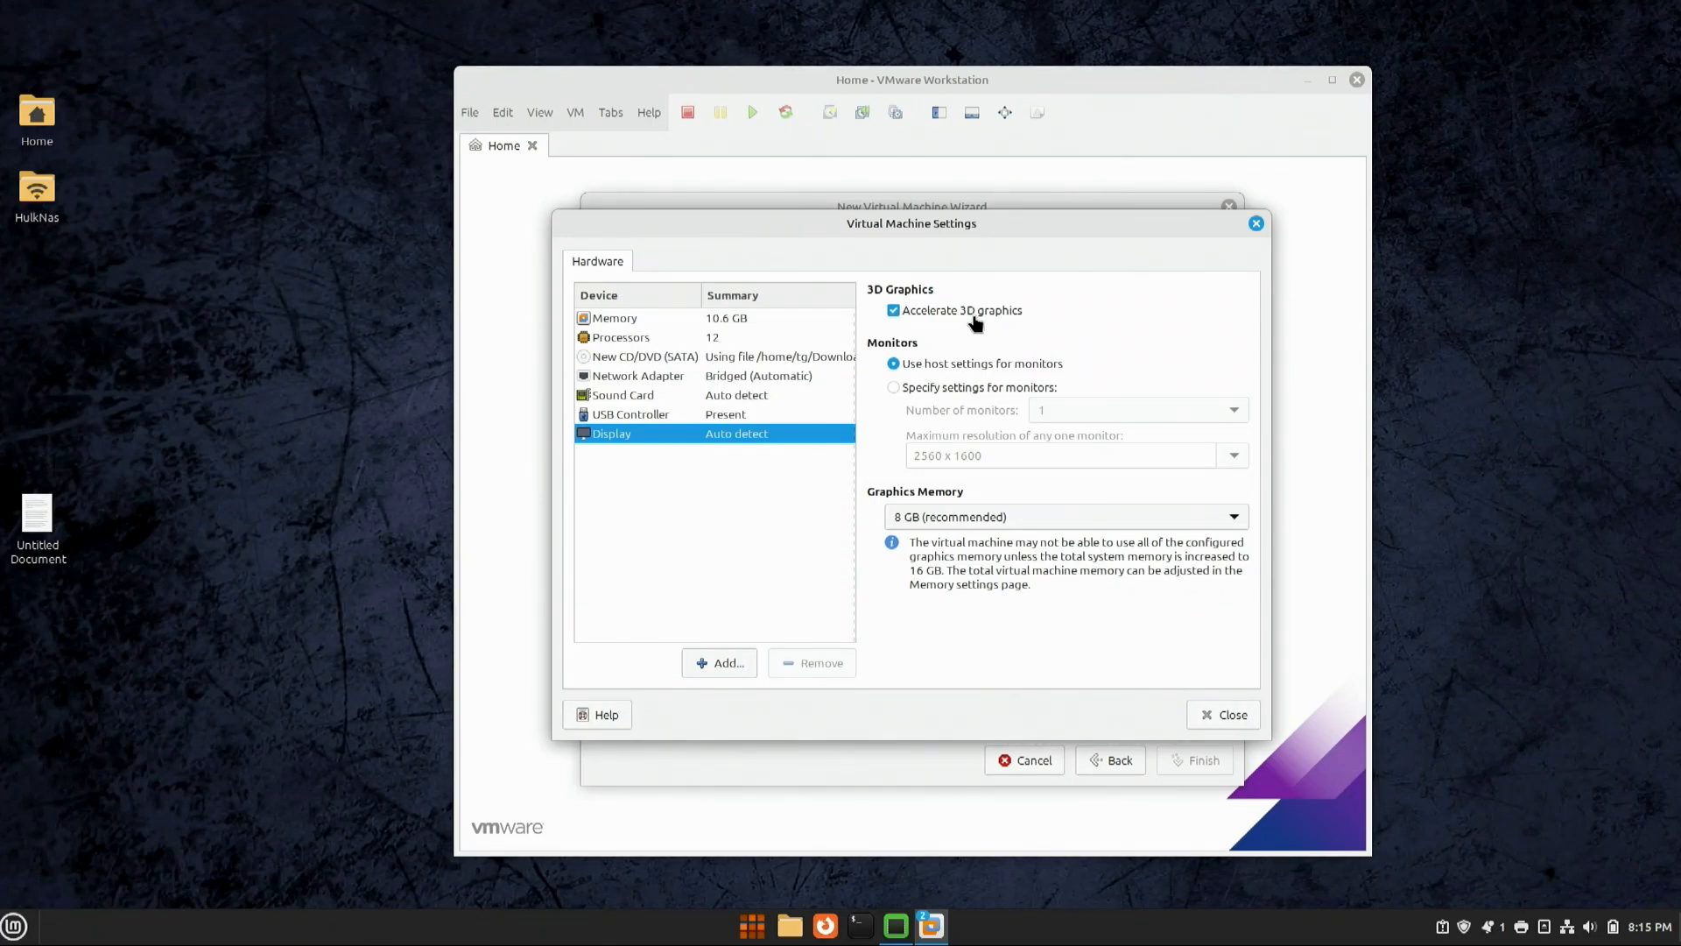
{"action": "left_click", "coordinate": [940, 516]}
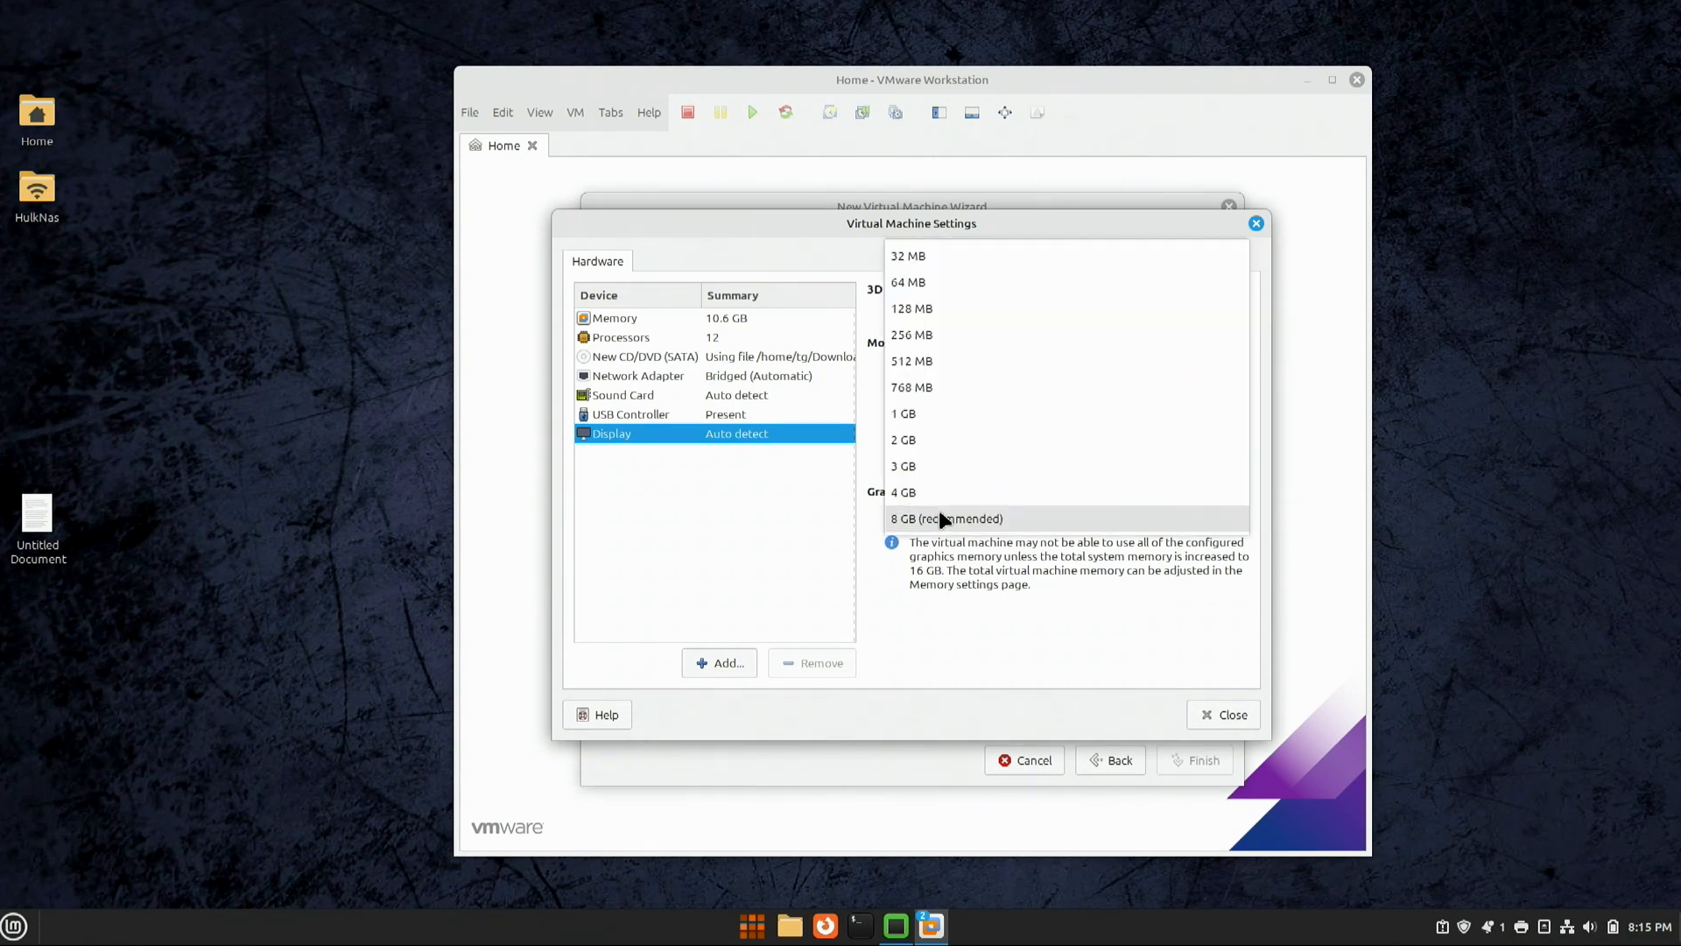
{"action": "left_click", "coordinate": [935, 519]}
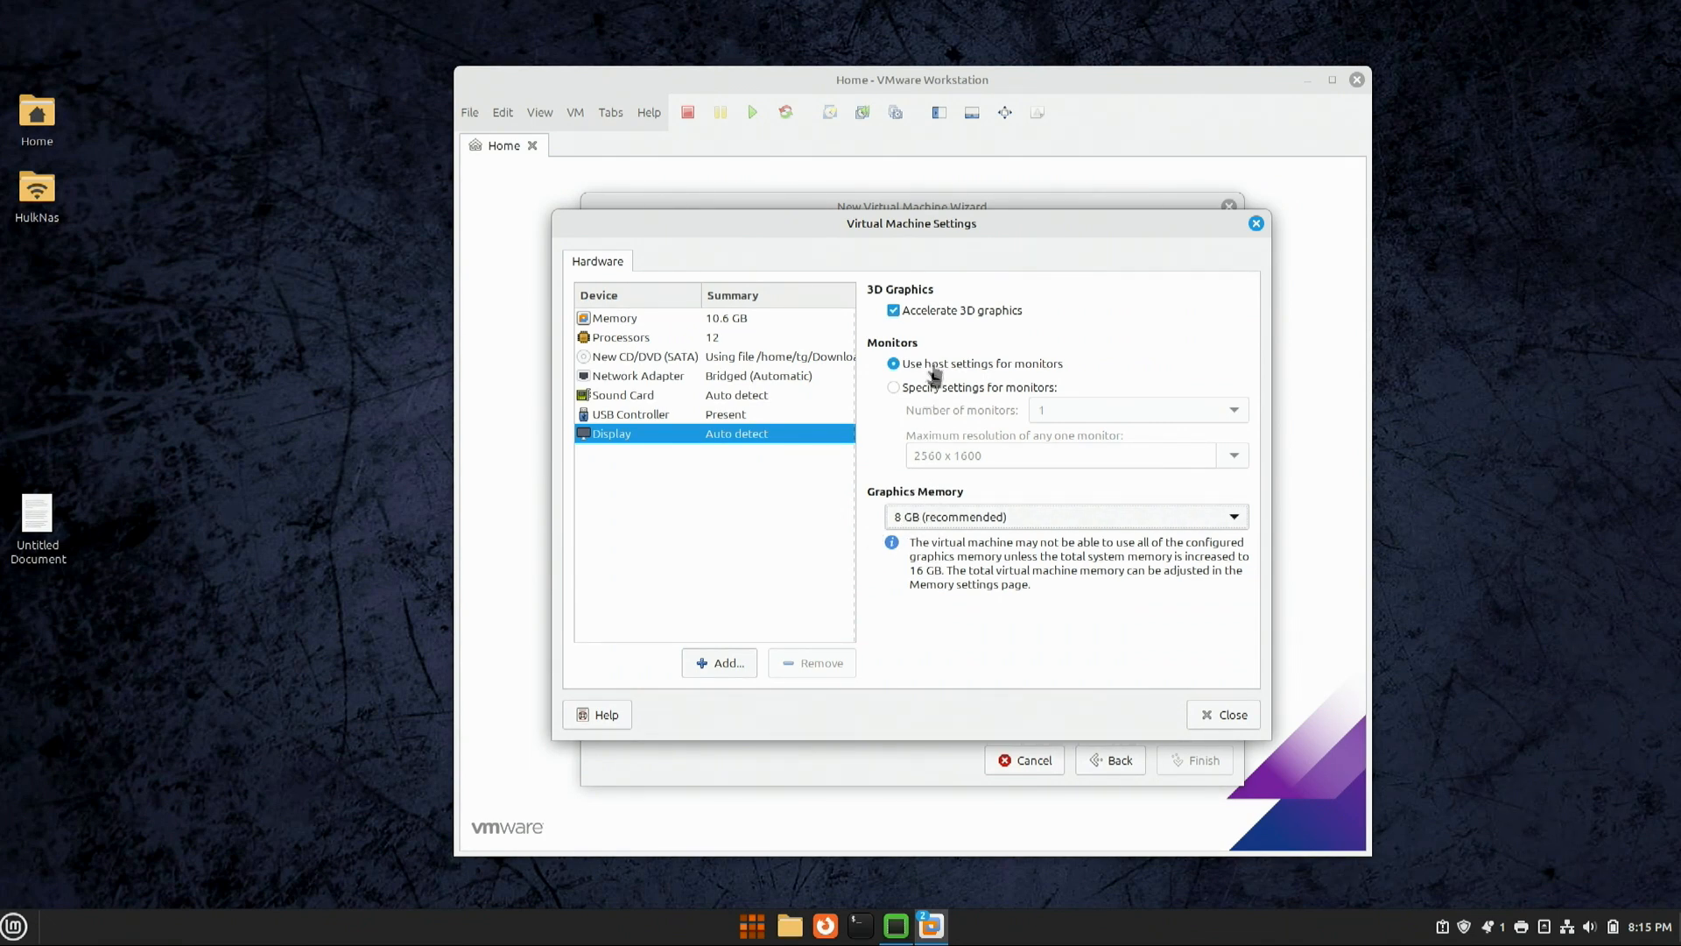
Step: Check Driver Manager, keep the recommended nvidia-driver-550, and close it without changes
{"action": "mouse_move", "coordinate": [896, 925]}
{"action": "left_click", "coordinate": [821, 787]}
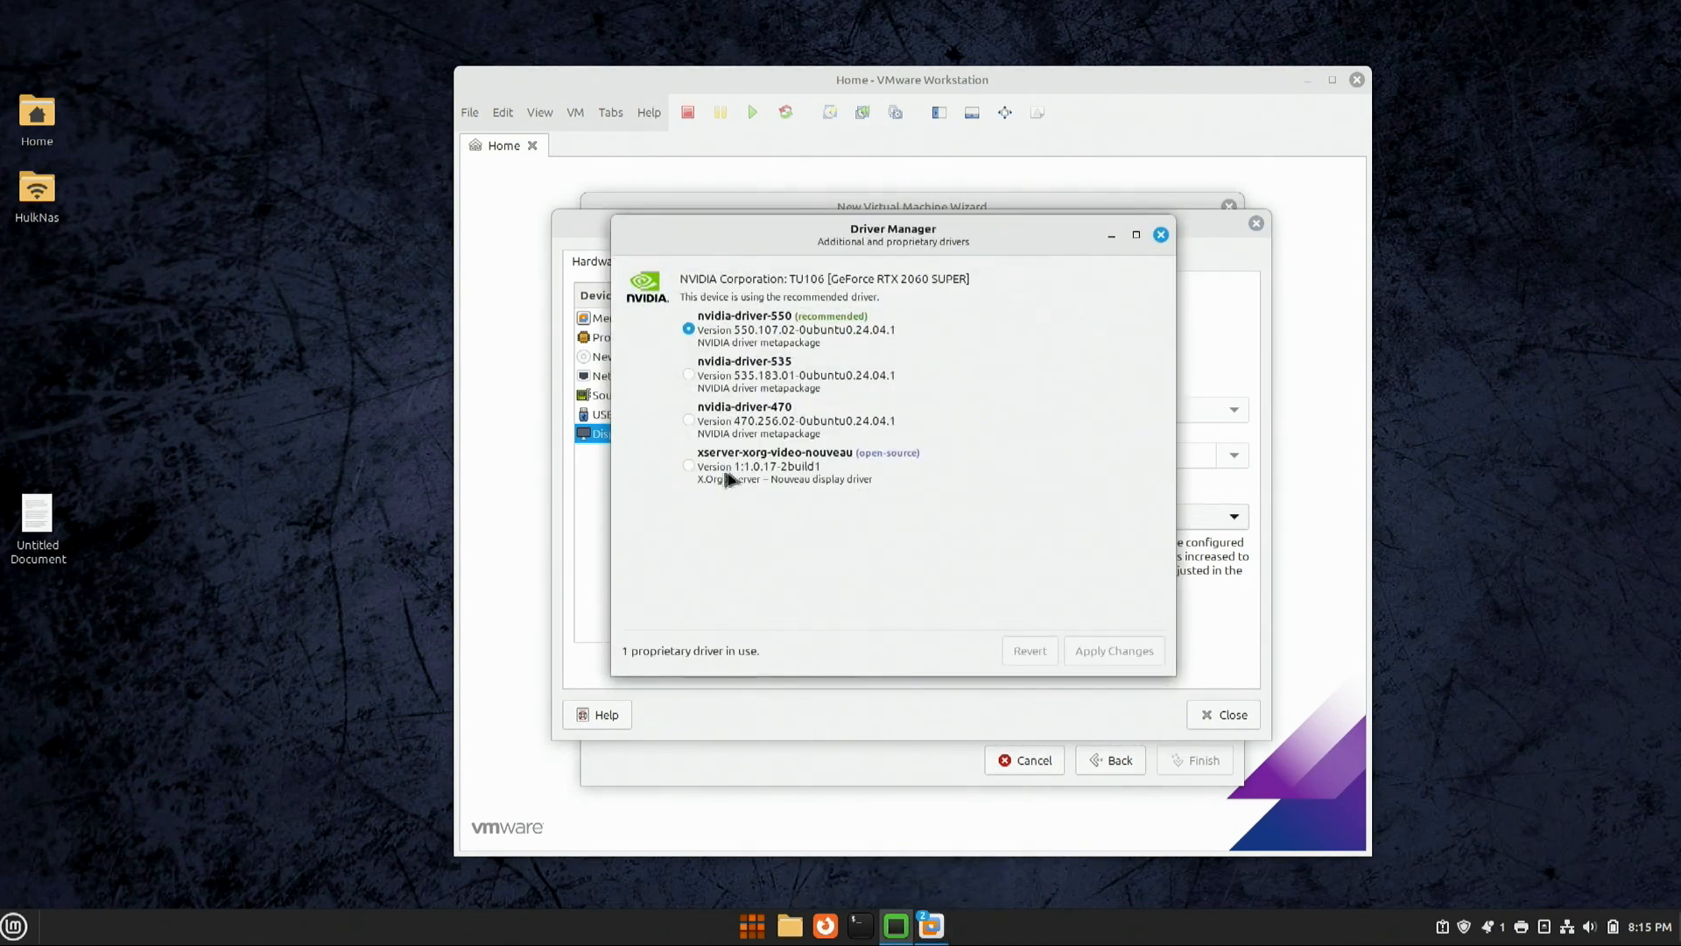
{"action": "left_click", "coordinate": [709, 466]}
{"action": "left_click", "coordinate": [725, 325]}
{"action": "left_click", "coordinate": [1161, 234]}
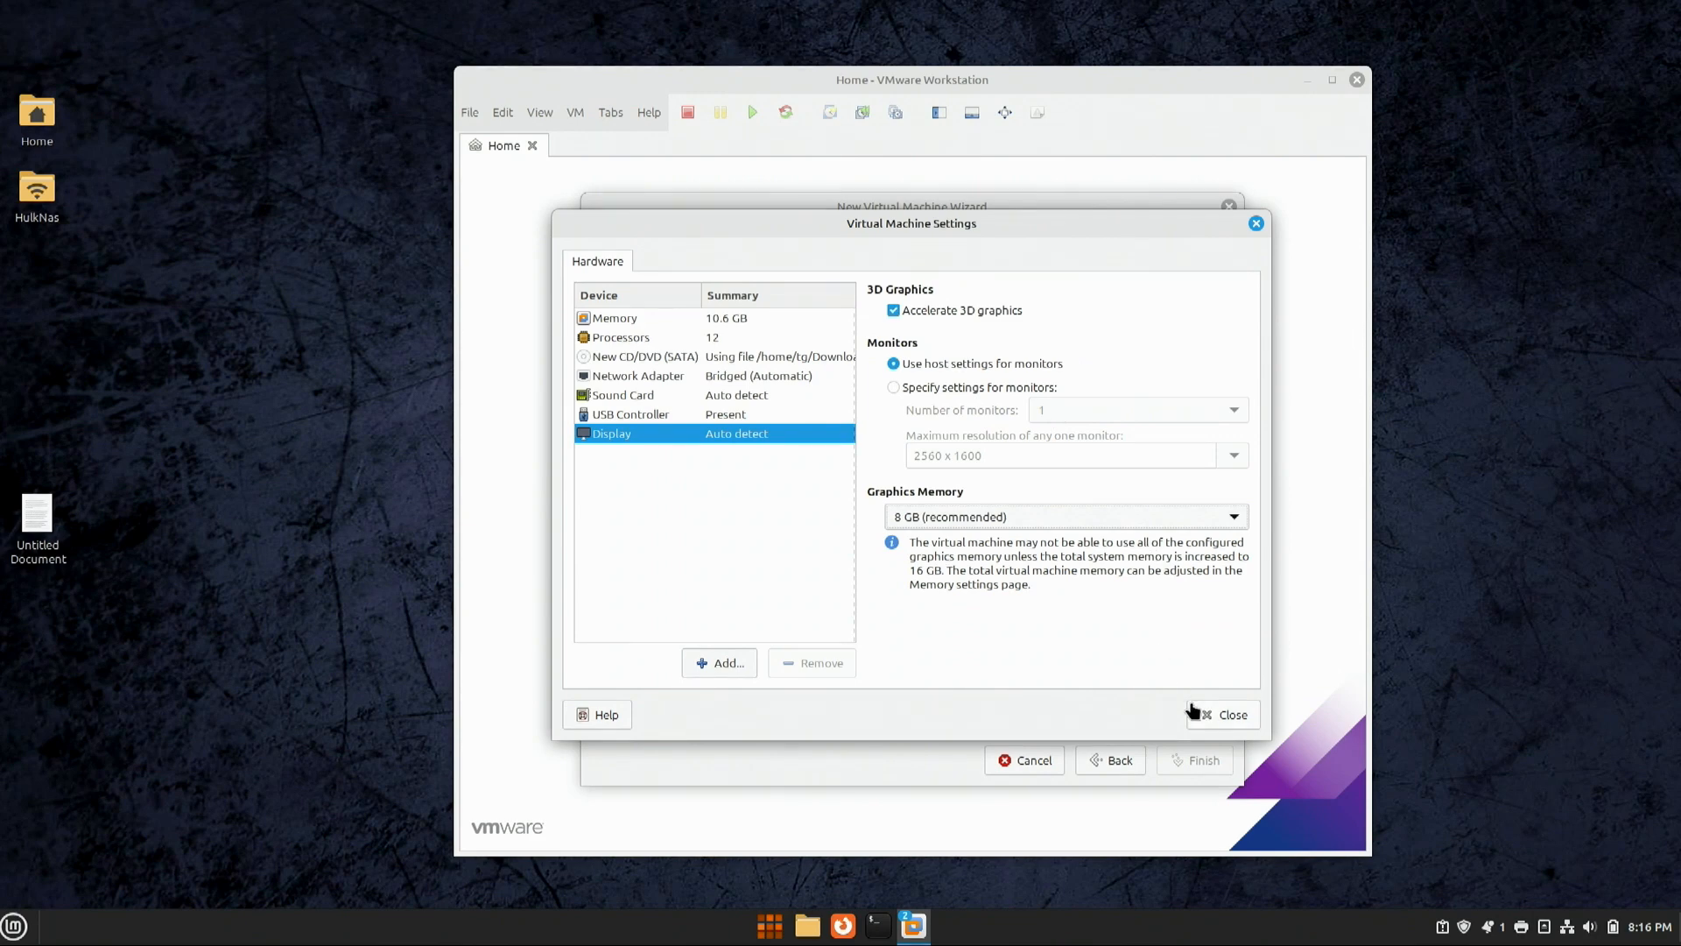
Step: Create the VM, unlock the default keyring, dismiss the removable-devices hint, and capture VM input
{"action": "left_click", "coordinate": [1227, 715]}
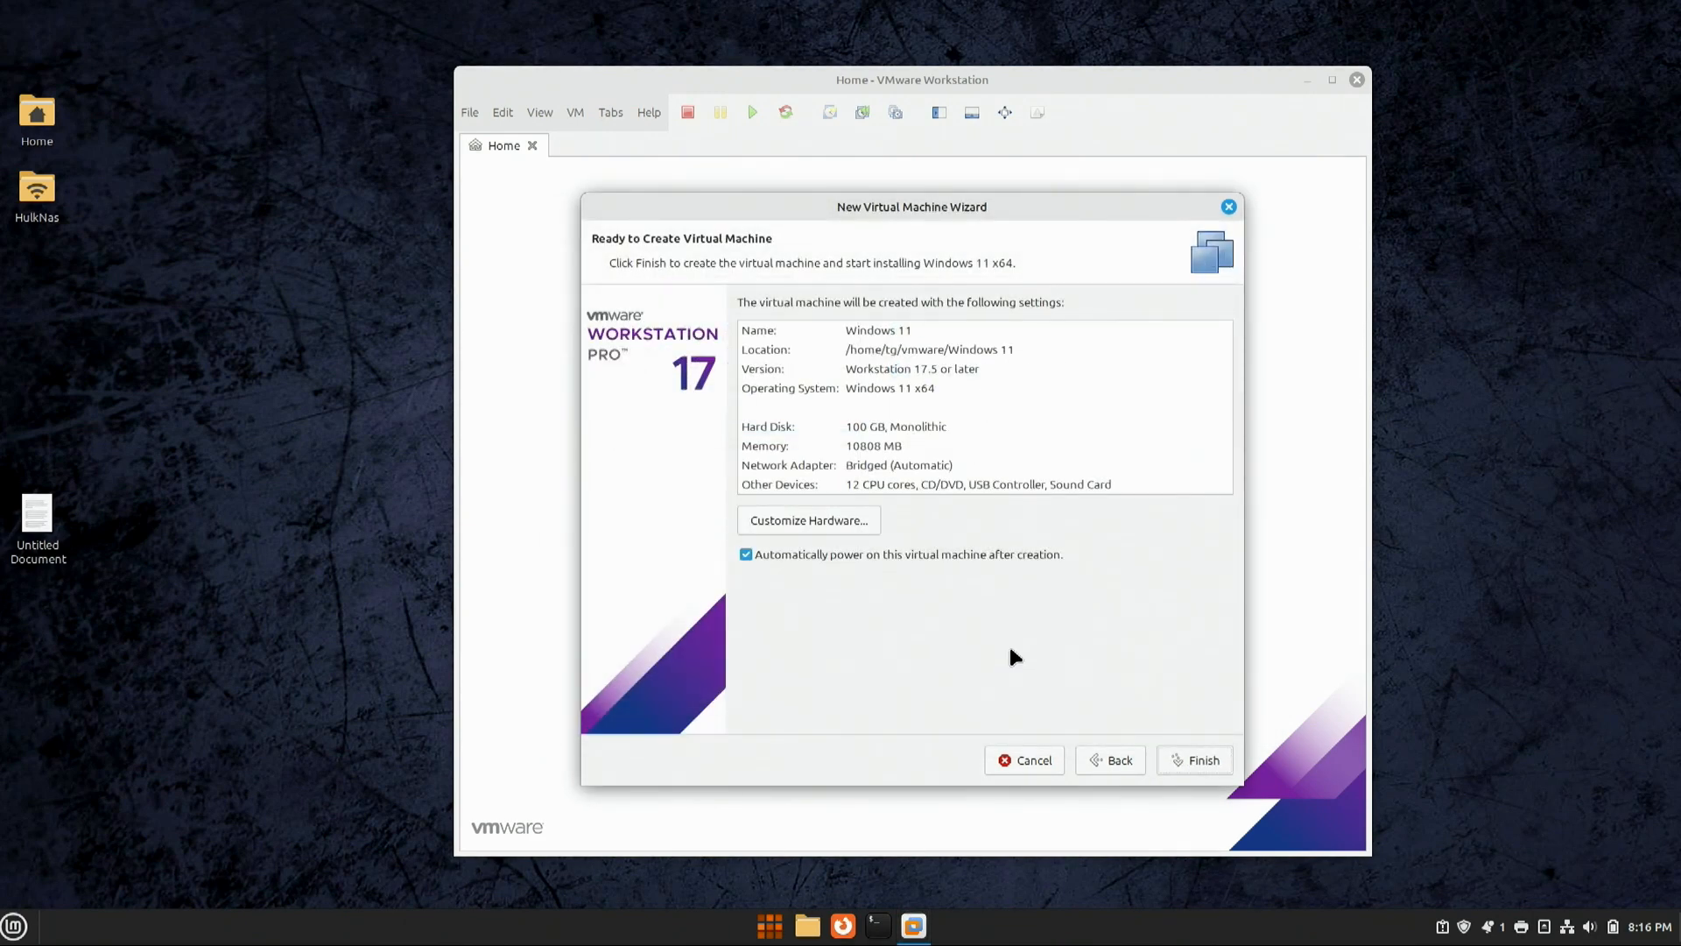
{"action": "left_click", "coordinate": [1174, 749]}
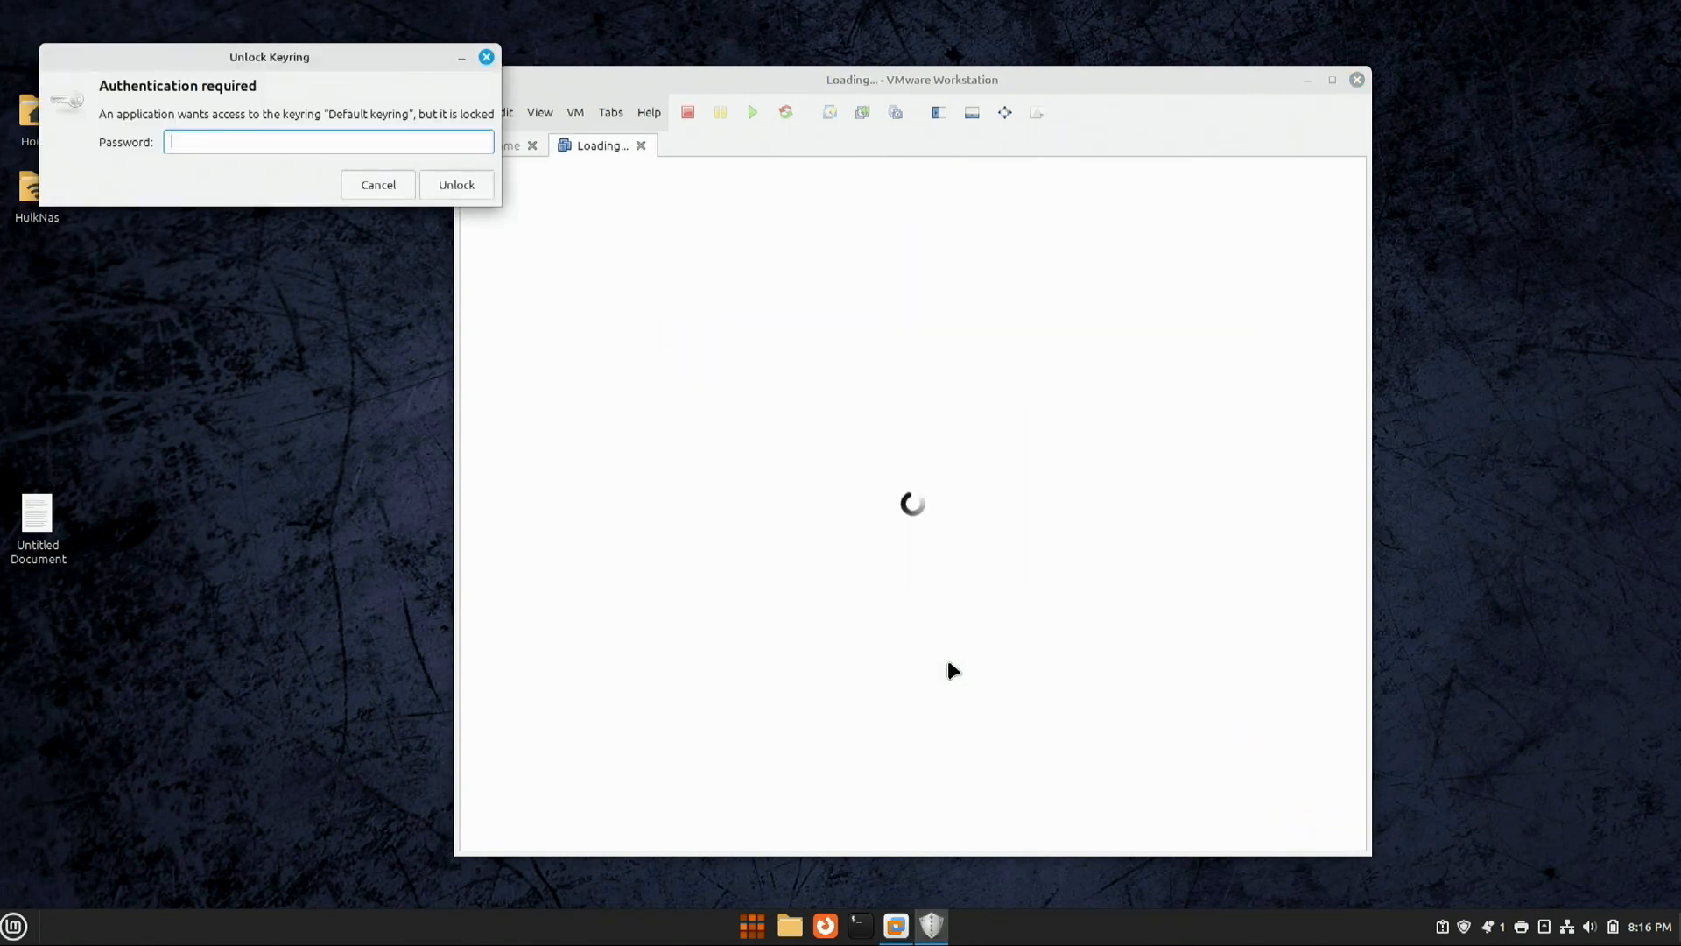
{"action": "type", "text": "****"}
{"action": "left_click", "coordinate": [456, 188]}
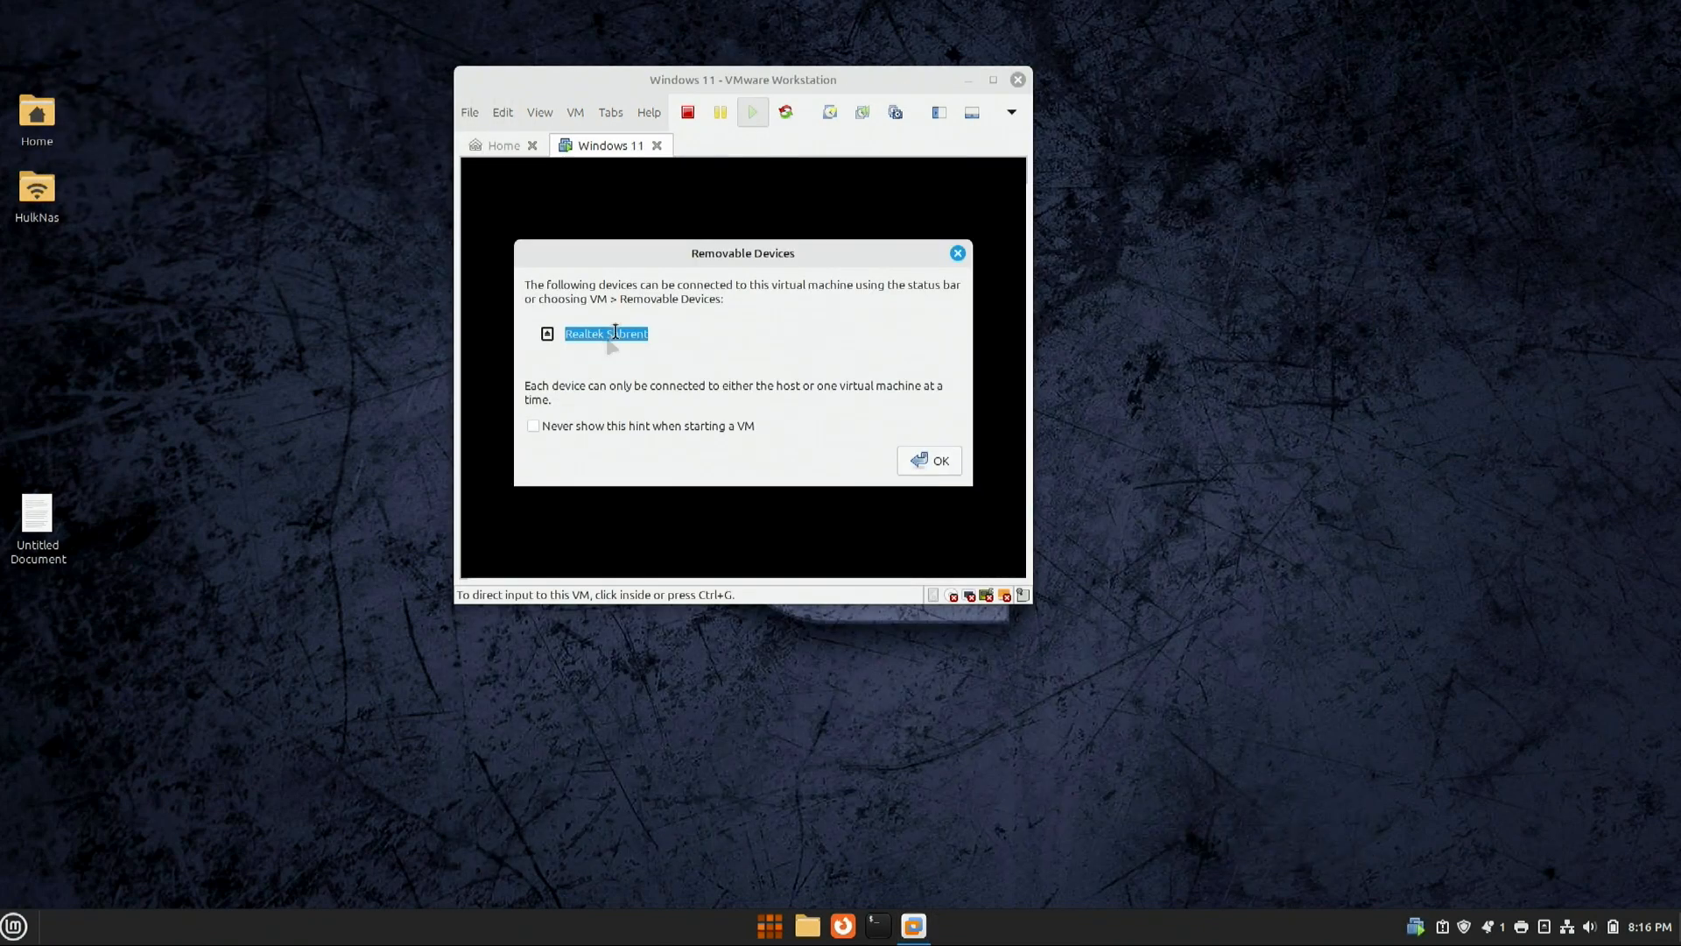
{"action": "left_click", "coordinate": [915, 459]}
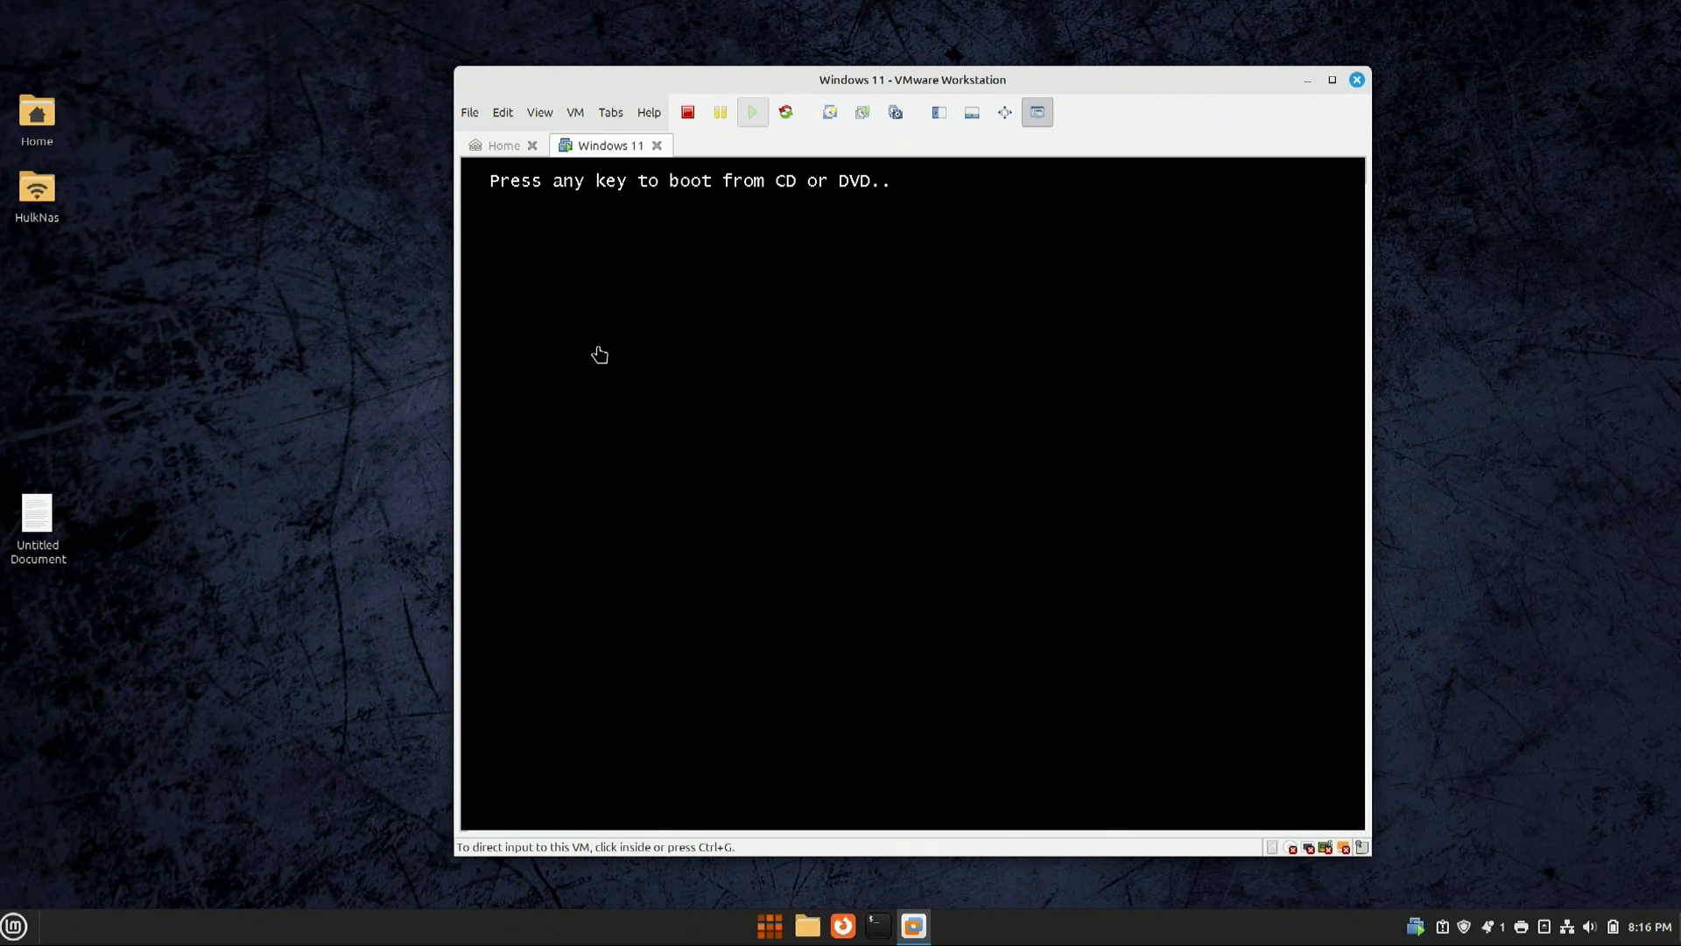
{"action": "left_click", "coordinate": [600, 355]}
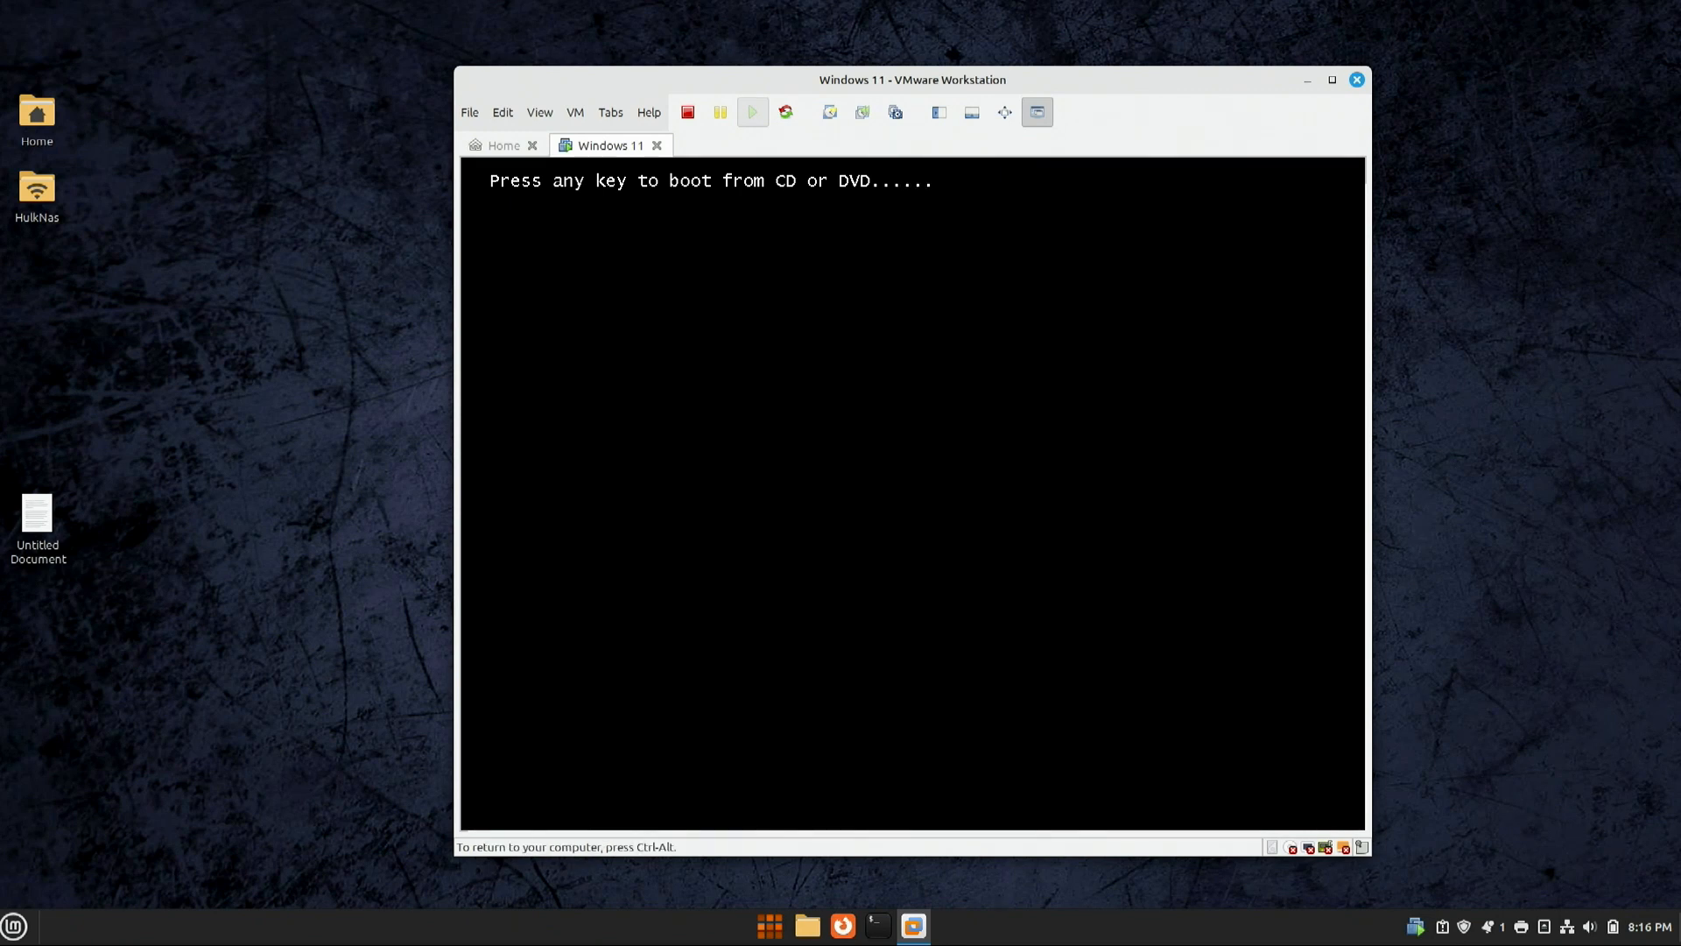
Step: Boot from the install disc and install Windows on Drive 0's 100 GB unallocated space
{"action": "key", "text": "Return"}
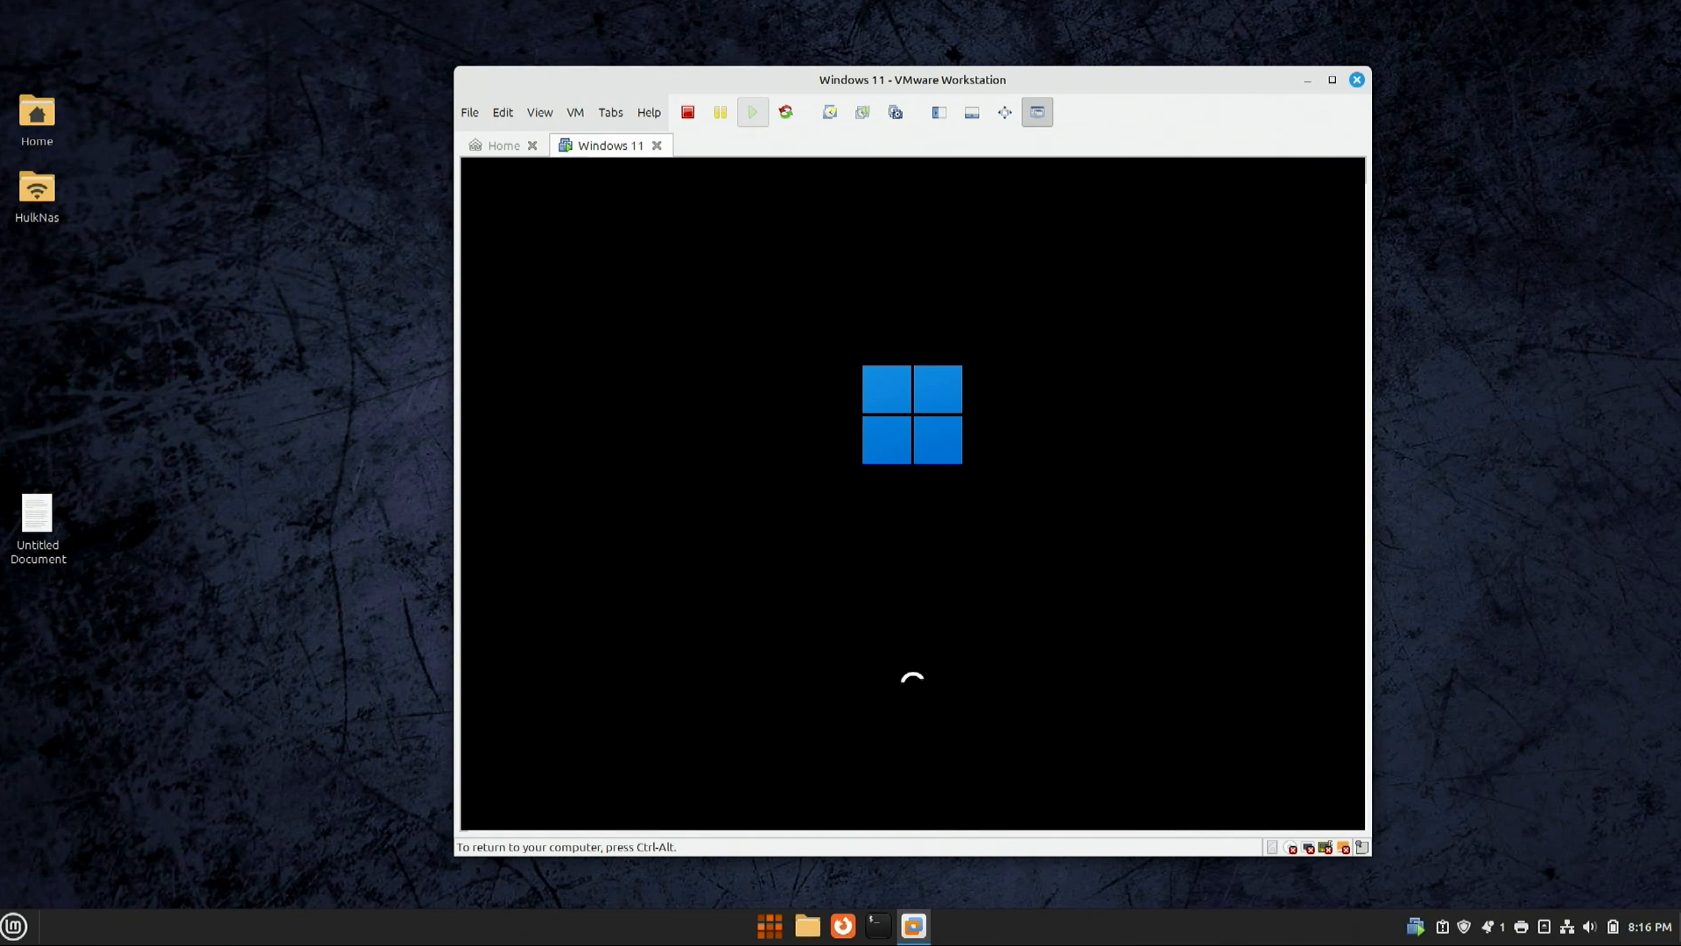
{"action": "key", "text": "ctrl+alt"}
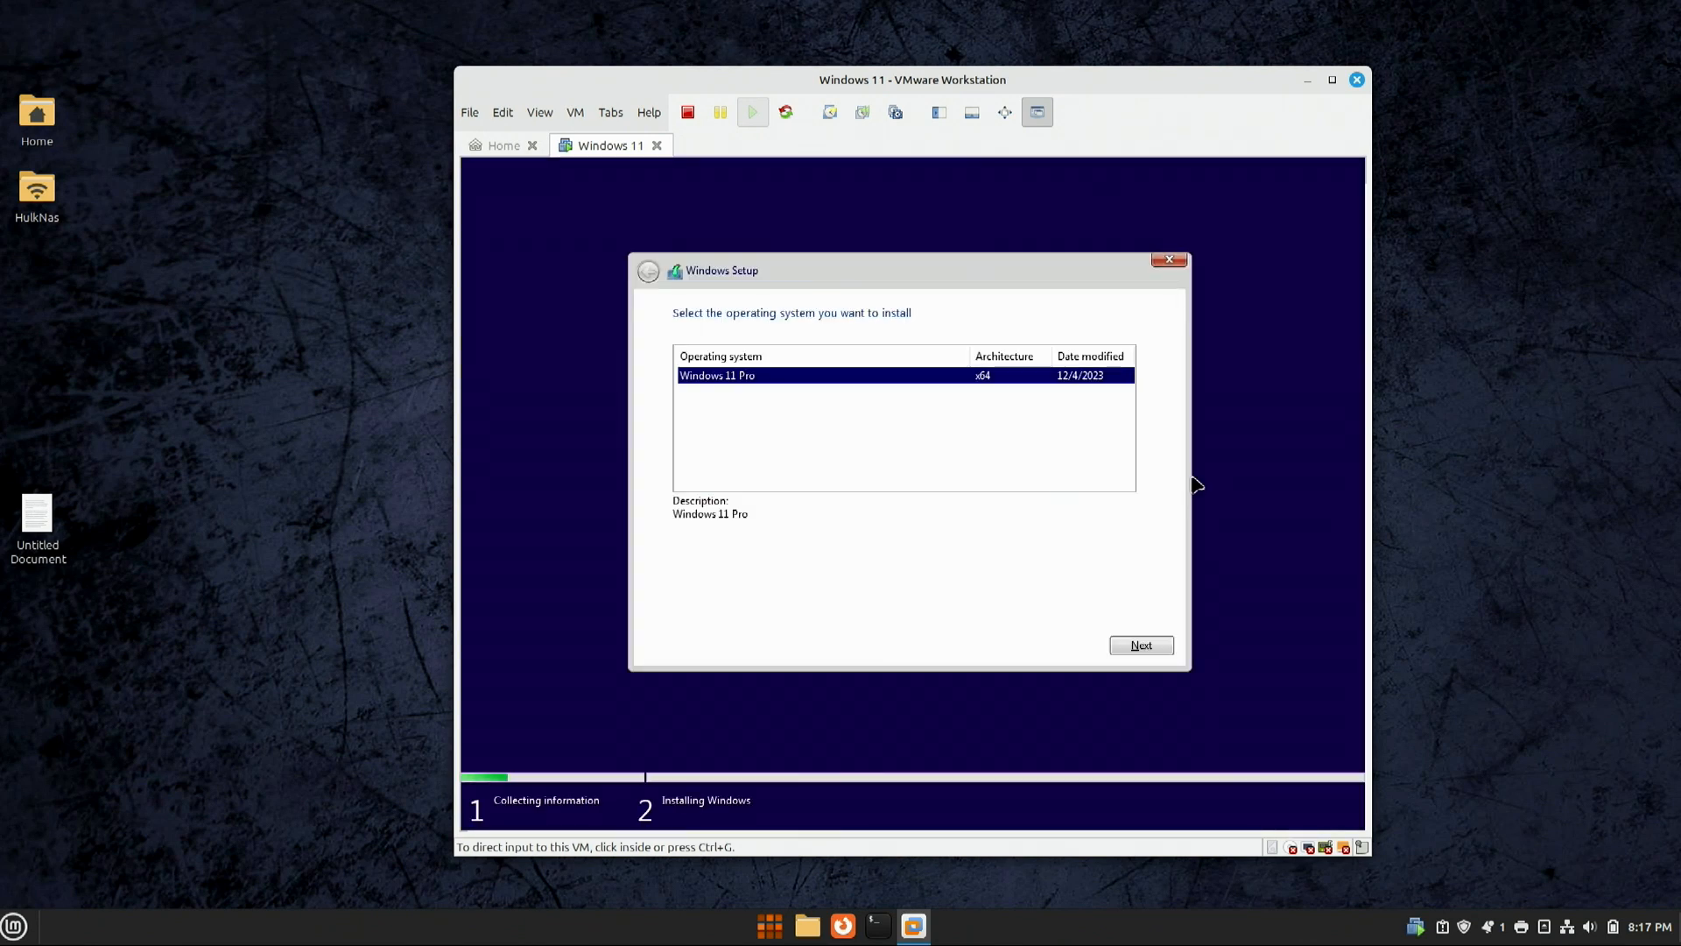
{"action": "left_click", "coordinate": [1138, 648]}
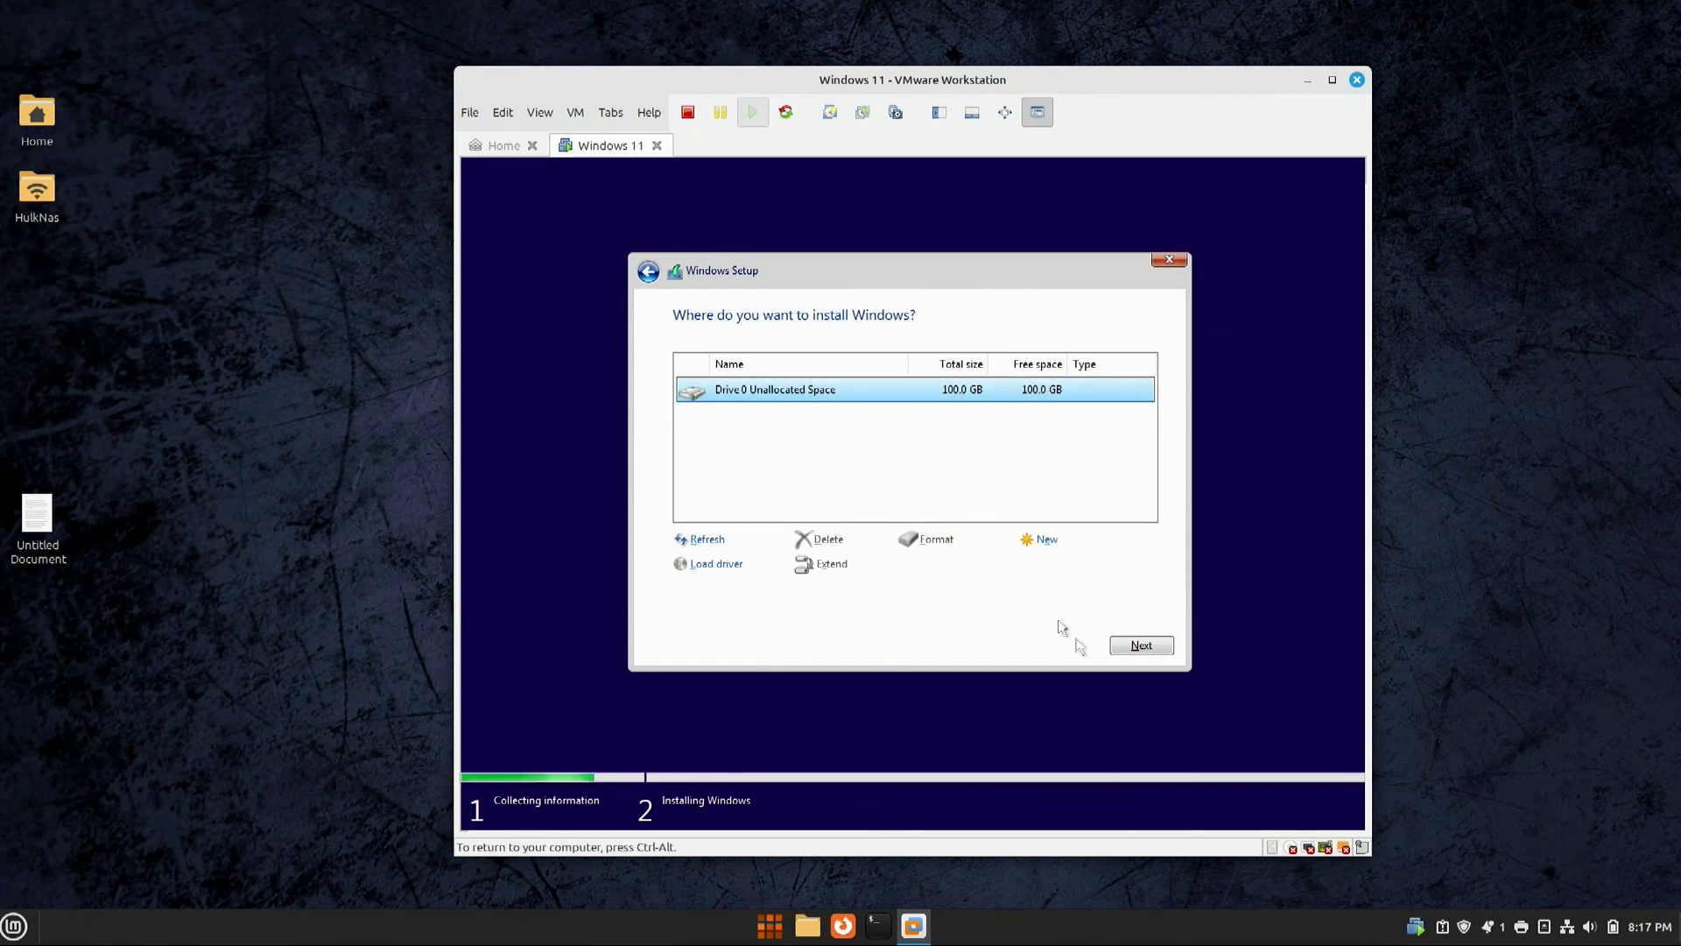
{"action": "left_click", "coordinate": [1138, 646]}
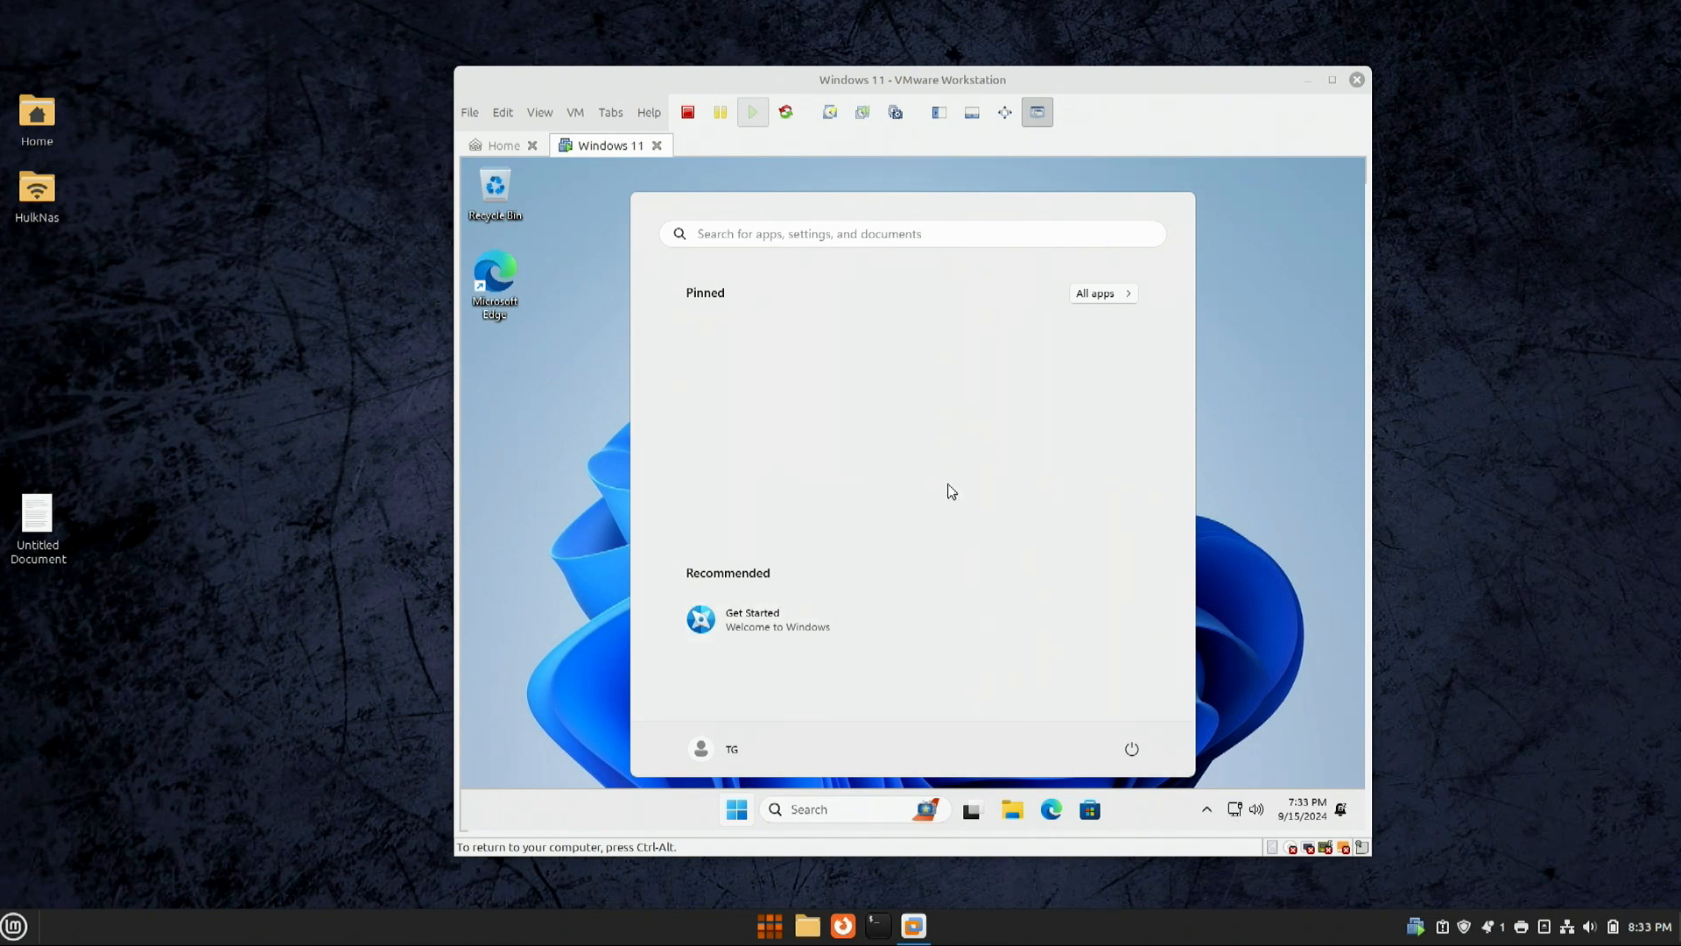
Step: Pause Windows updates for 5 weeks from the Check for updates settings page
{"action": "left_click", "coordinate": [1094, 298]}
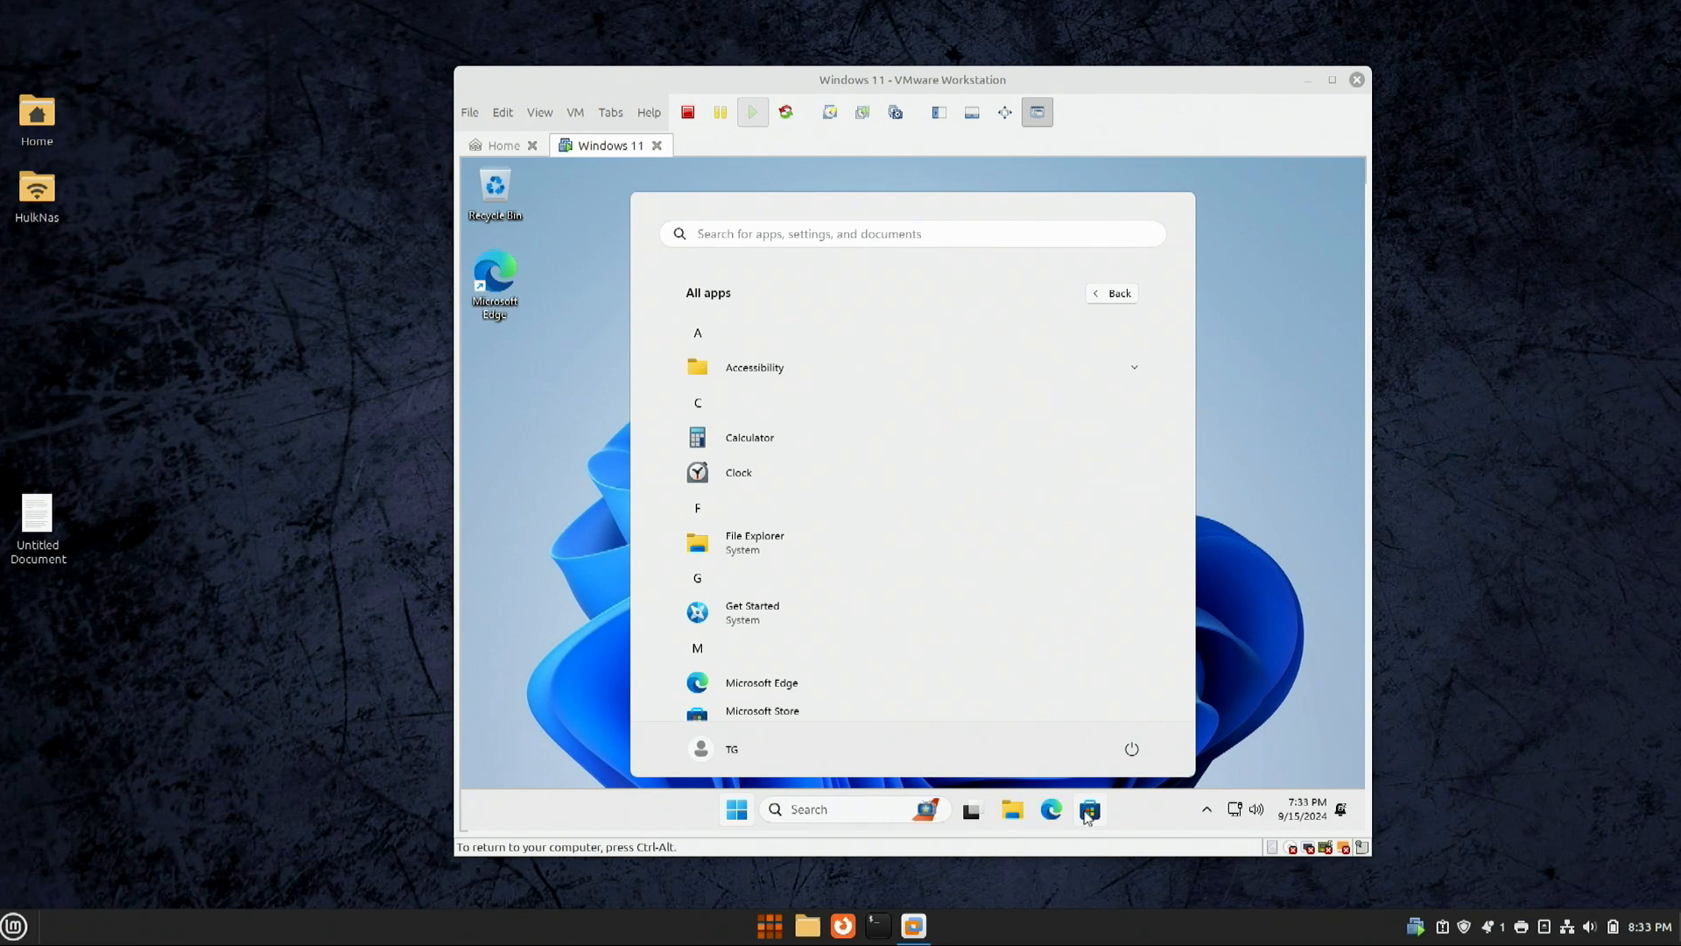
{"action": "left_click", "coordinate": [1211, 683]}
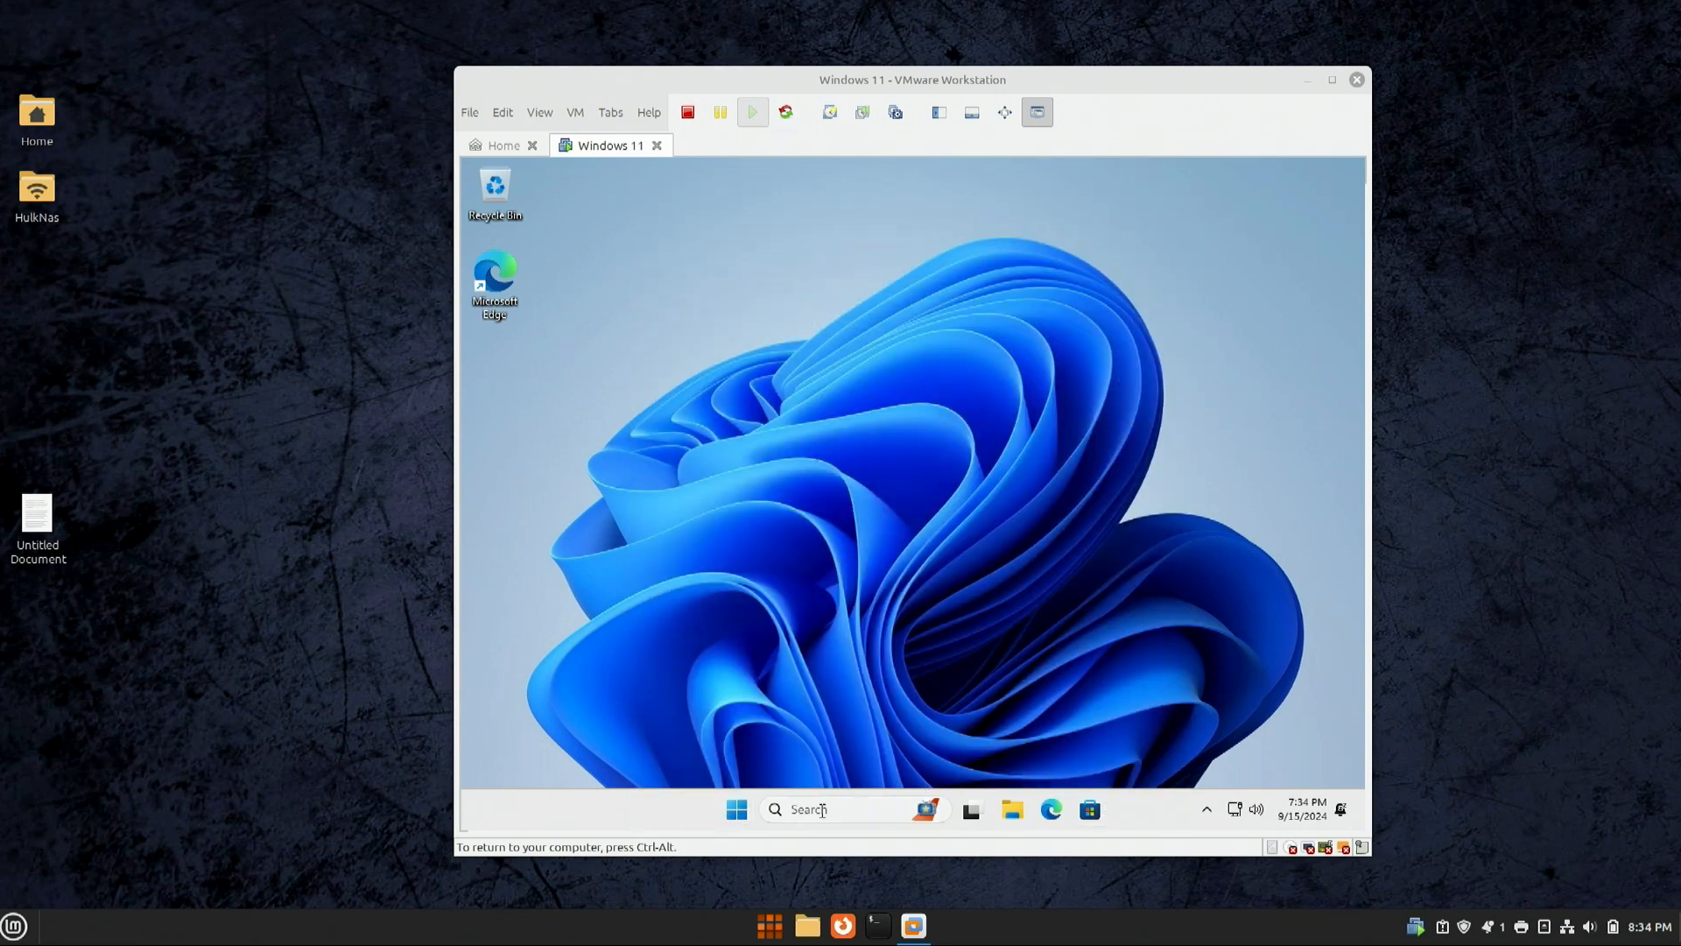
{"action": "left_click", "coordinate": [822, 811]}
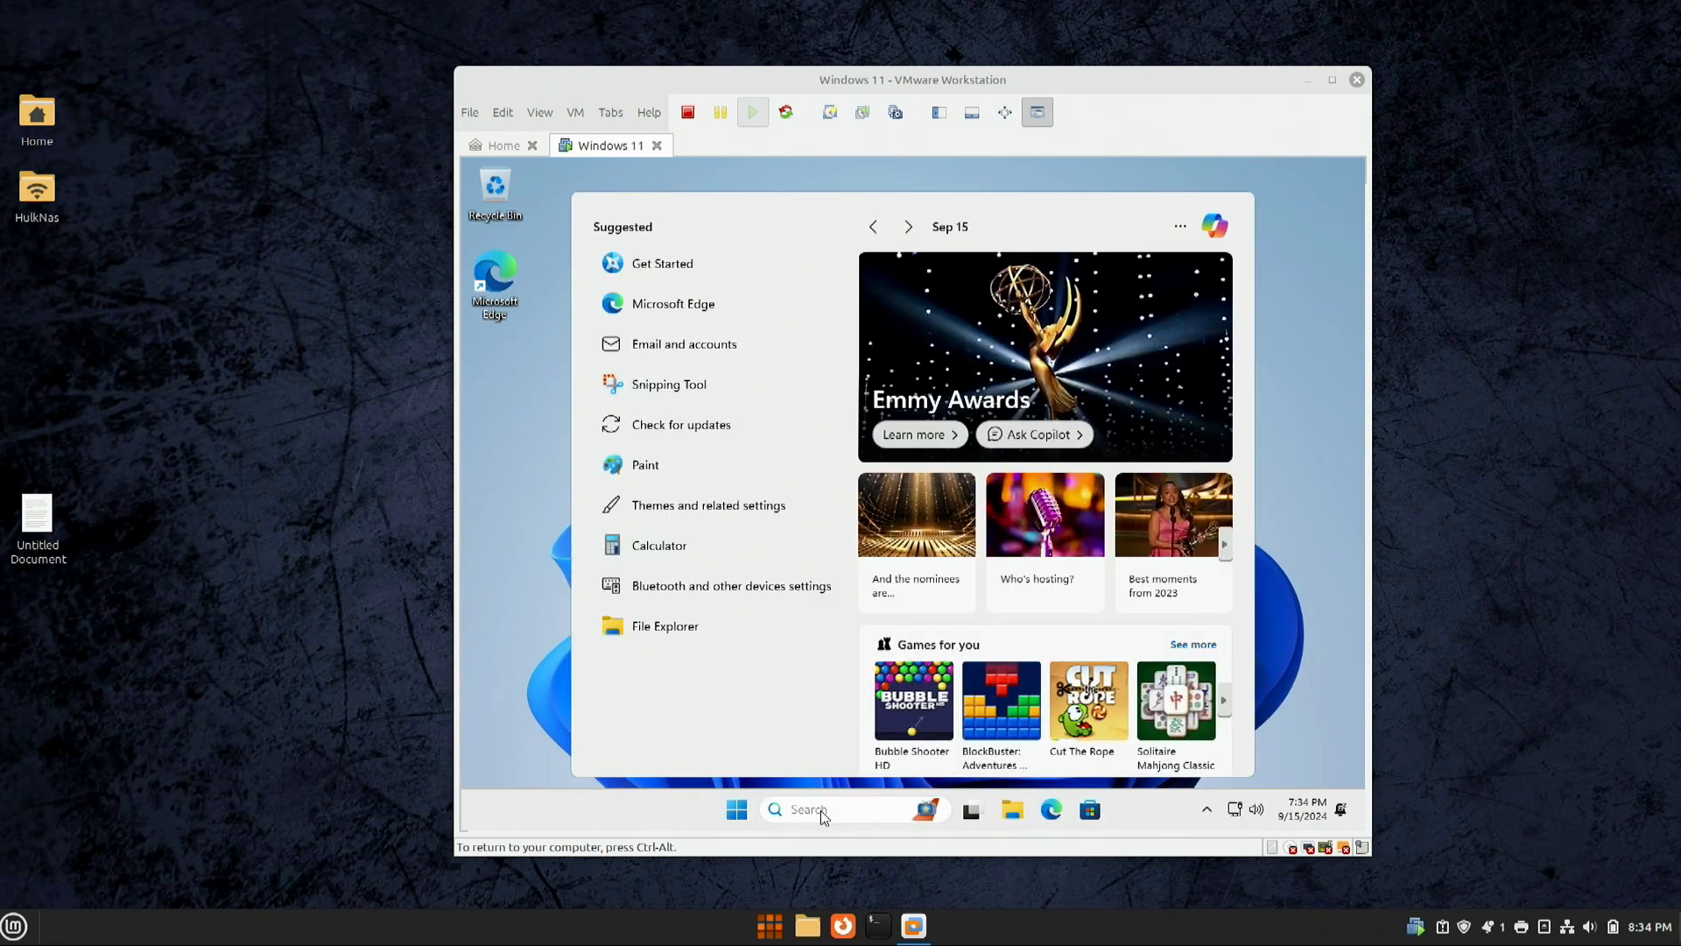
{"action": "type", "text": "up"}
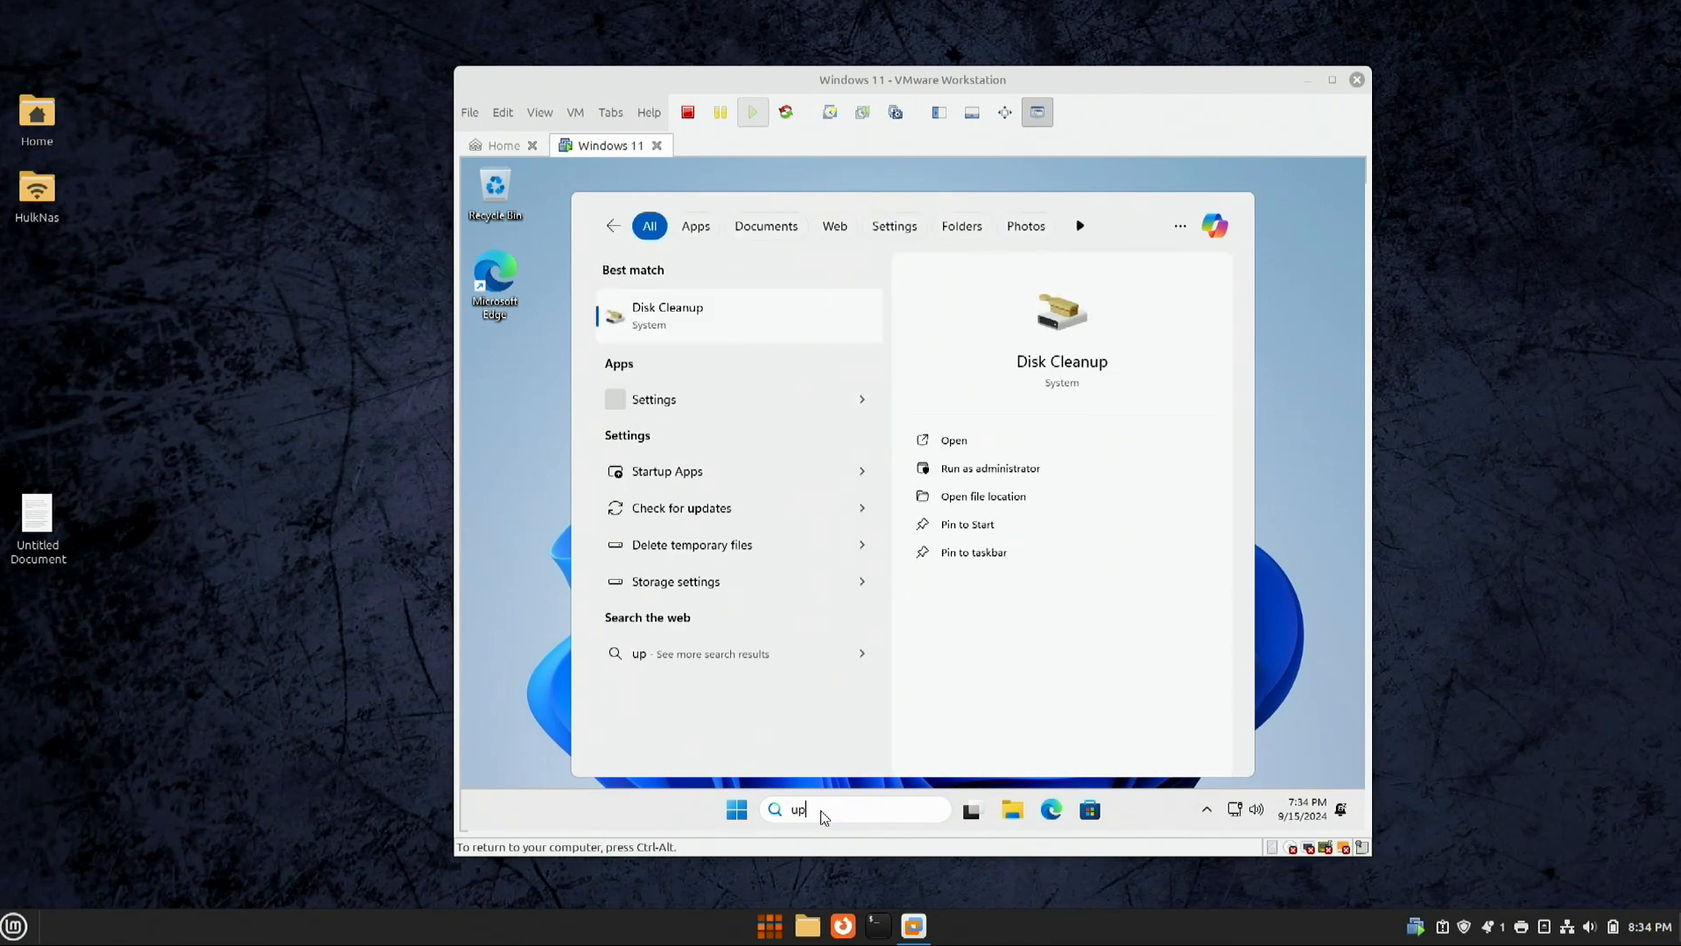
{"action": "left_click", "coordinate": [700, 318]}
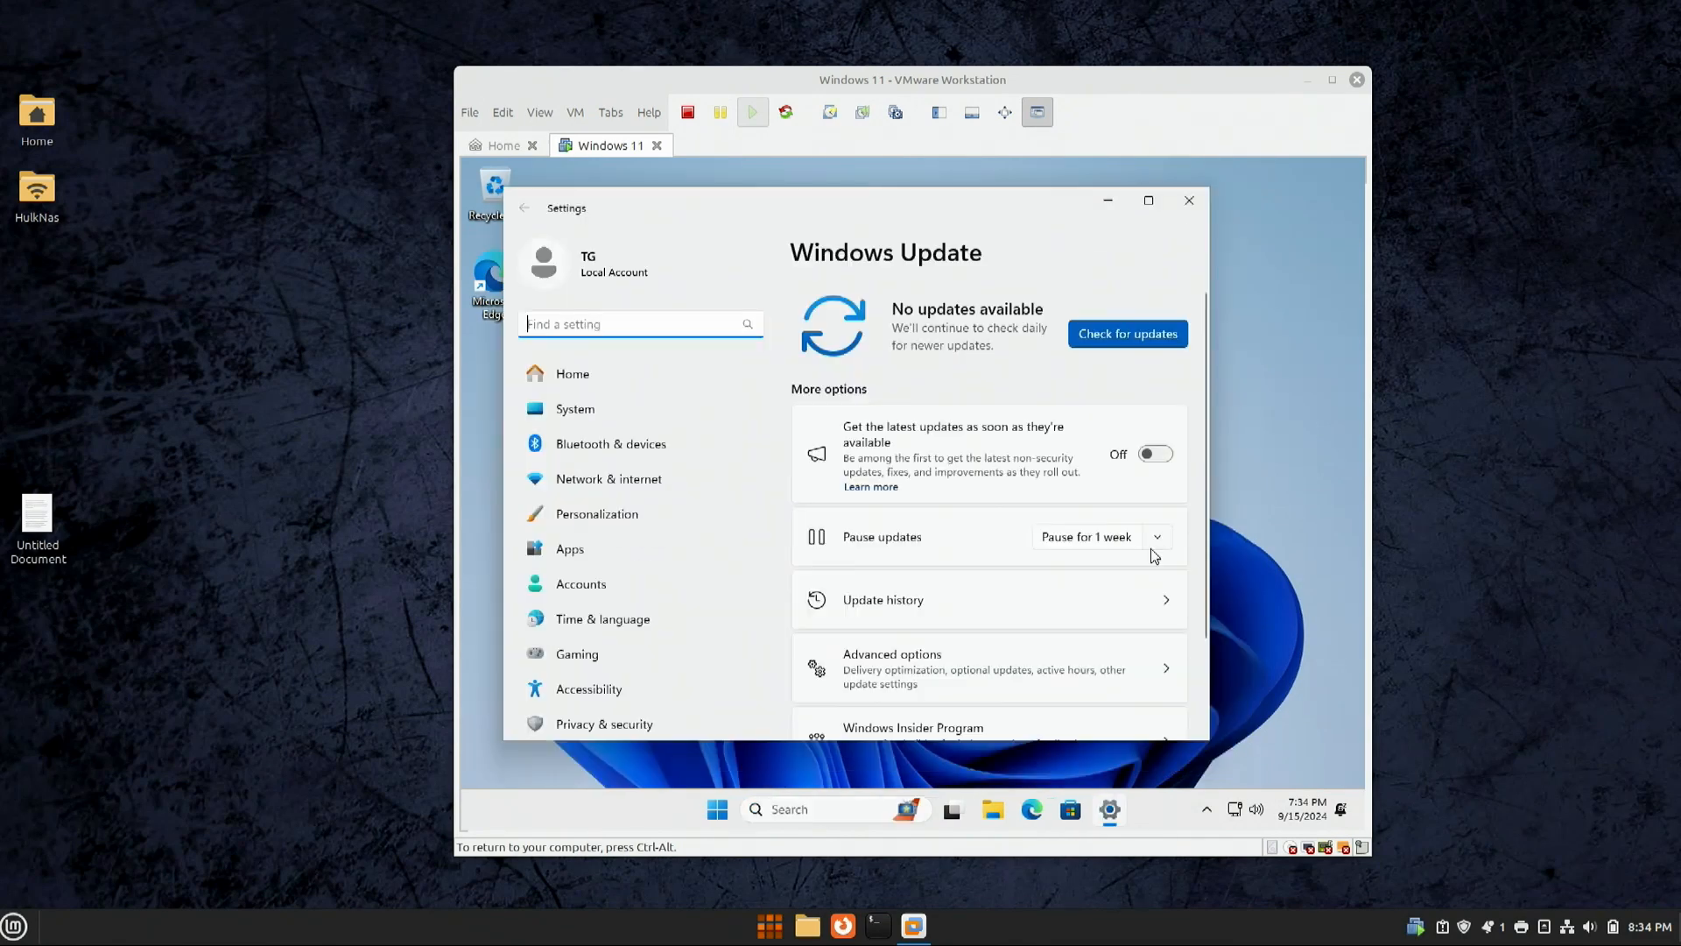
{"action": "left_click", "coordinate": [1154, 541]}
{"action": "left_click", "coordinate": [1108, 681]}
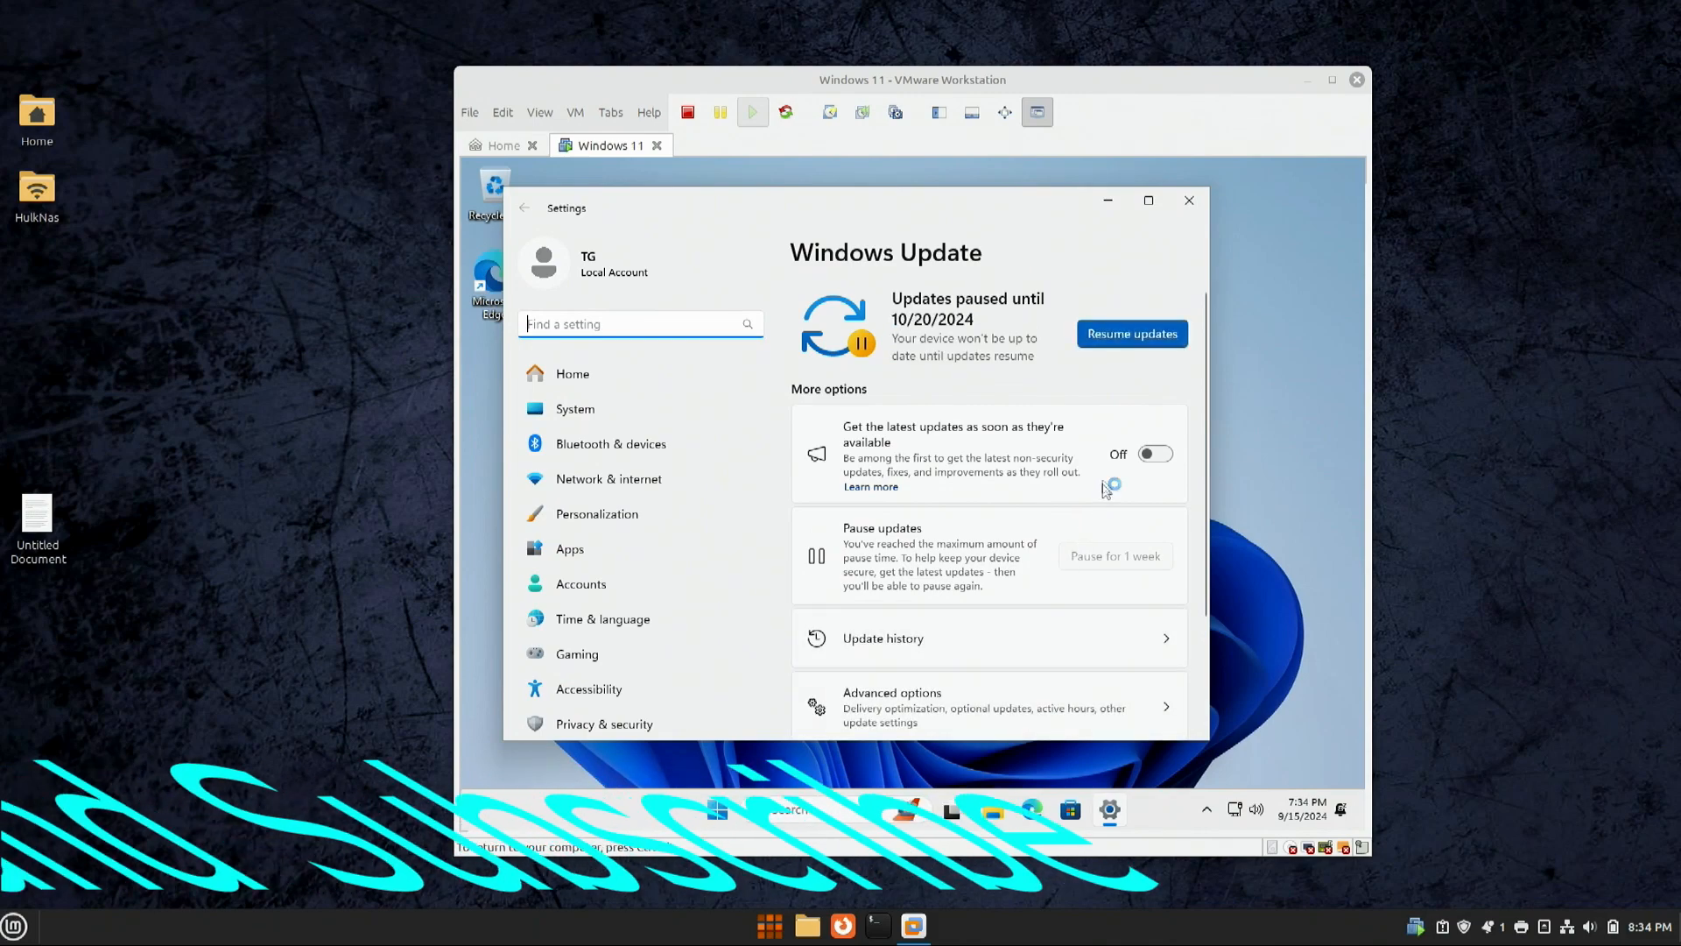
Step: Open Task Manager via Ctrl+Alt+Insert, view CPU performance, then close it
{"action": "key", "text": "ctrl+alt+Insert"}
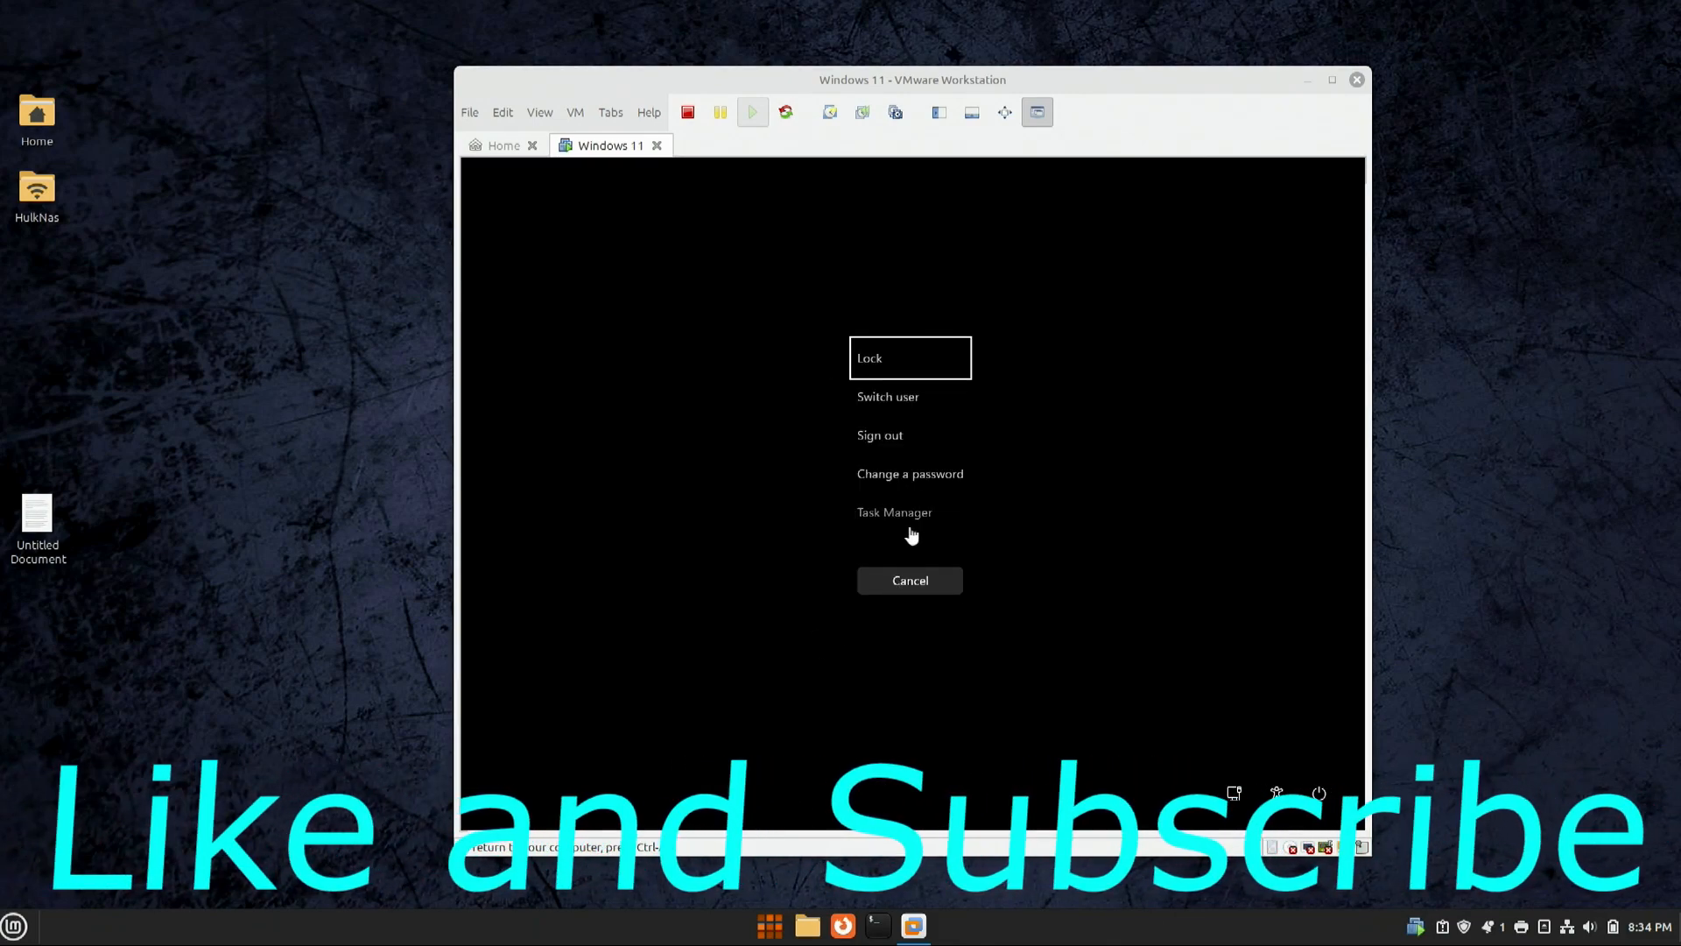
{"action": "left_click", "coordinate": [910, 581]}
{"action": "key", "text": "super"}
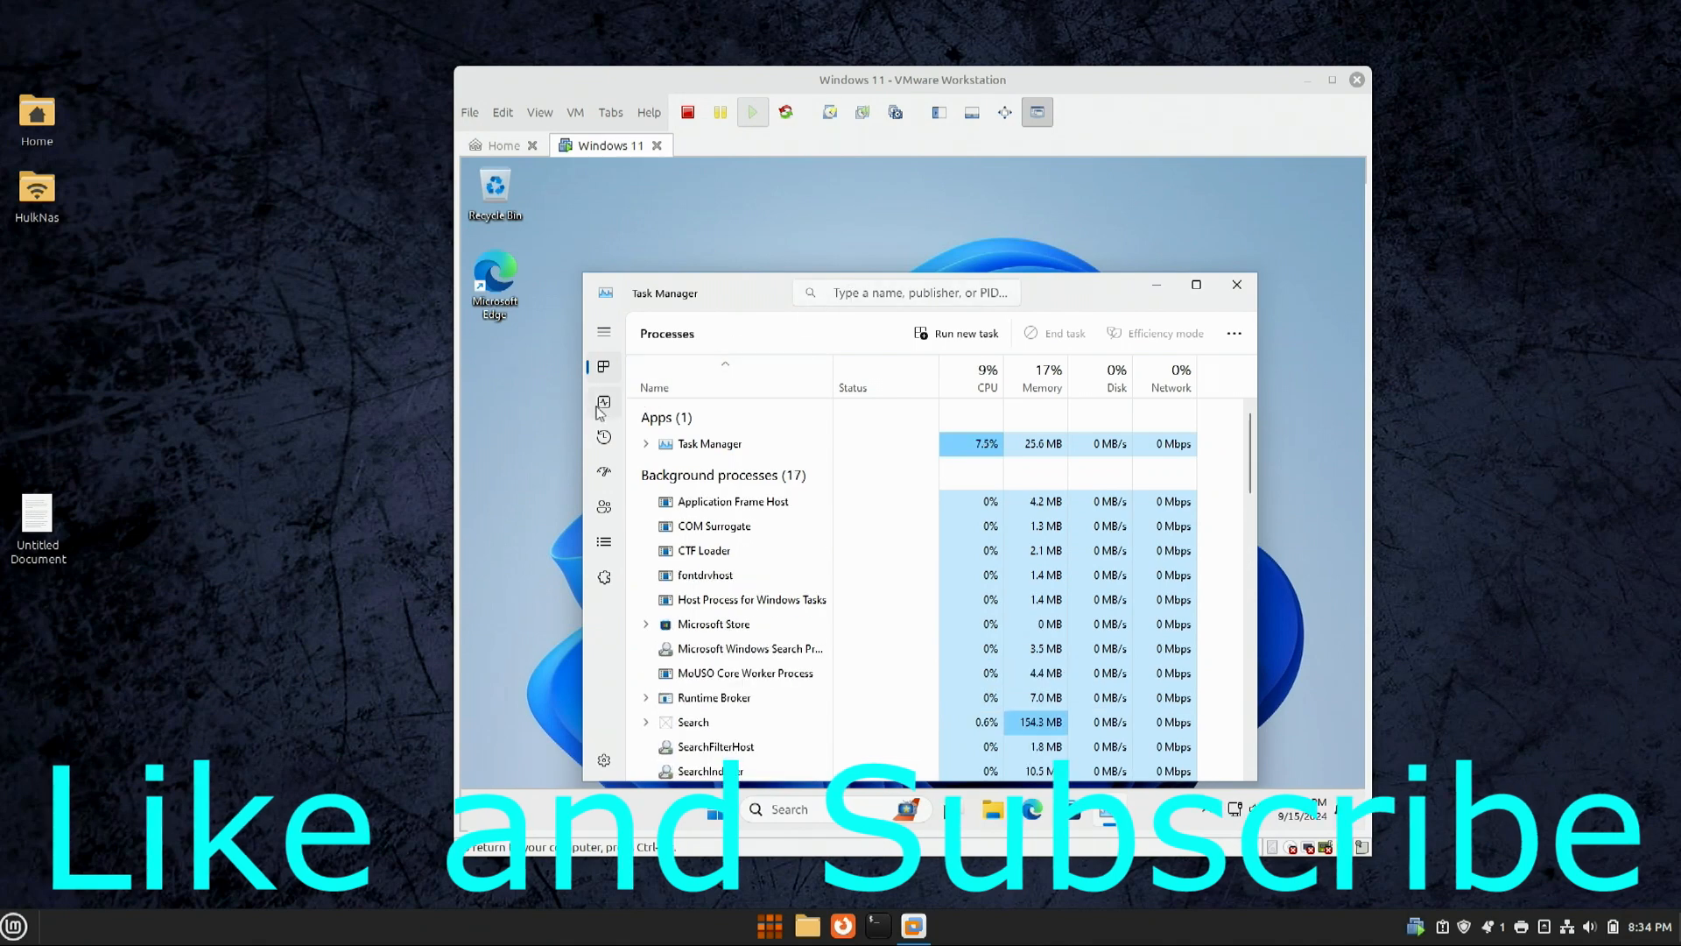
{"action": "left_click", "coordinate": [600, 412]}
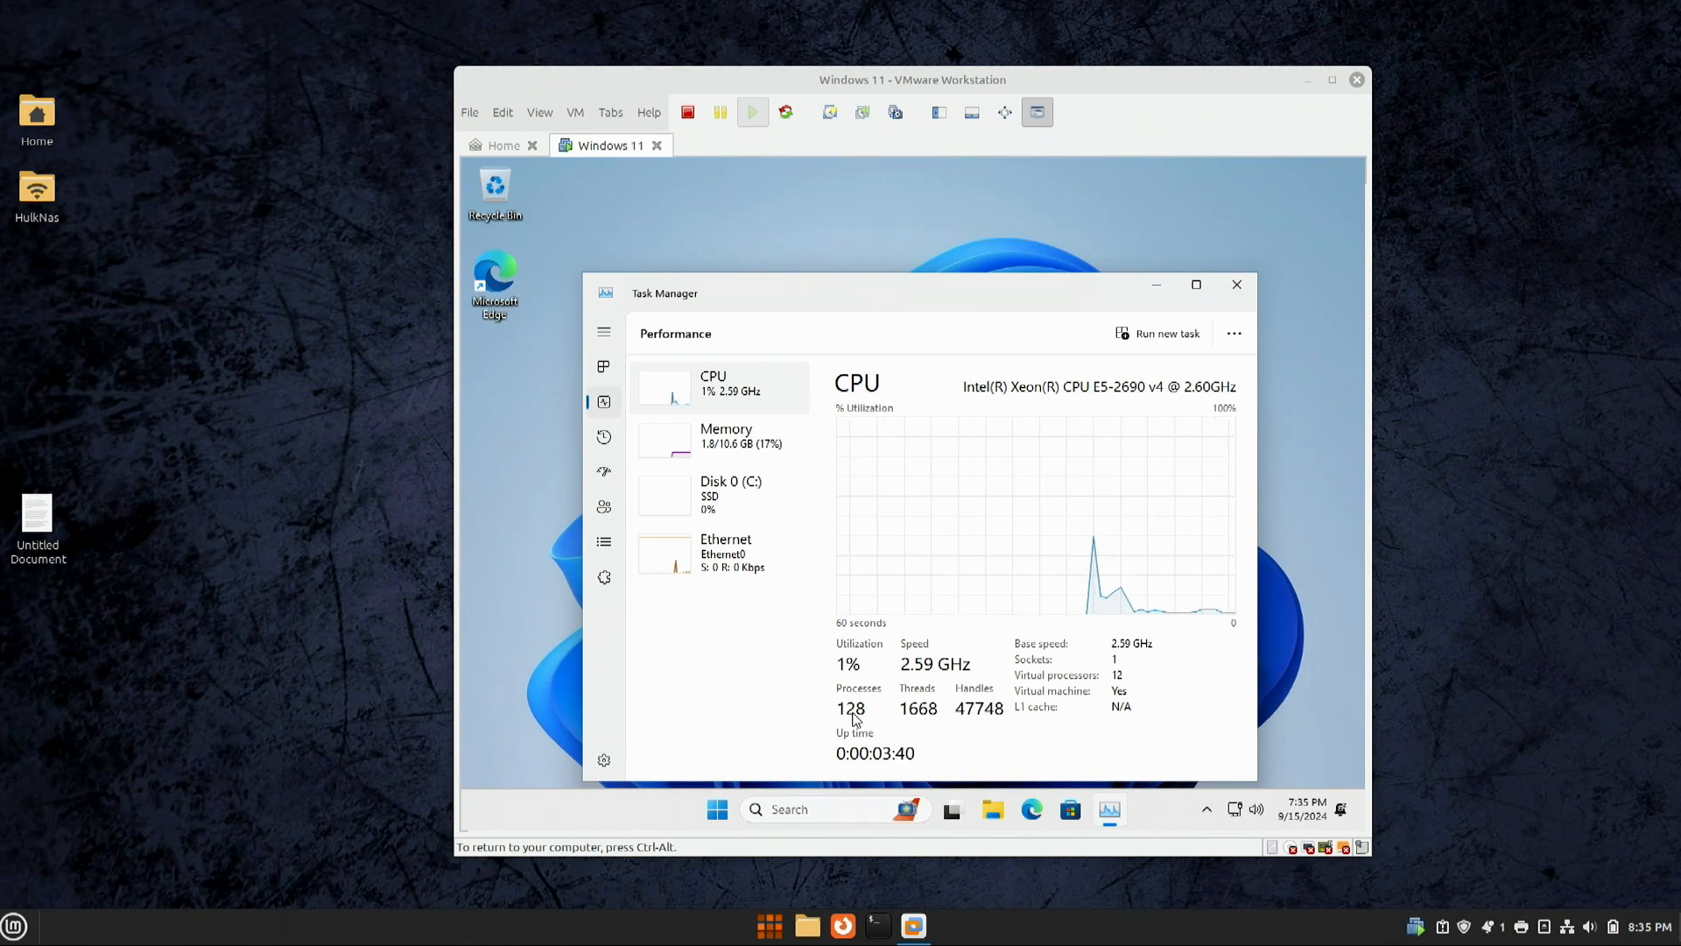
{"action": "key", "text": "alt+F4"}
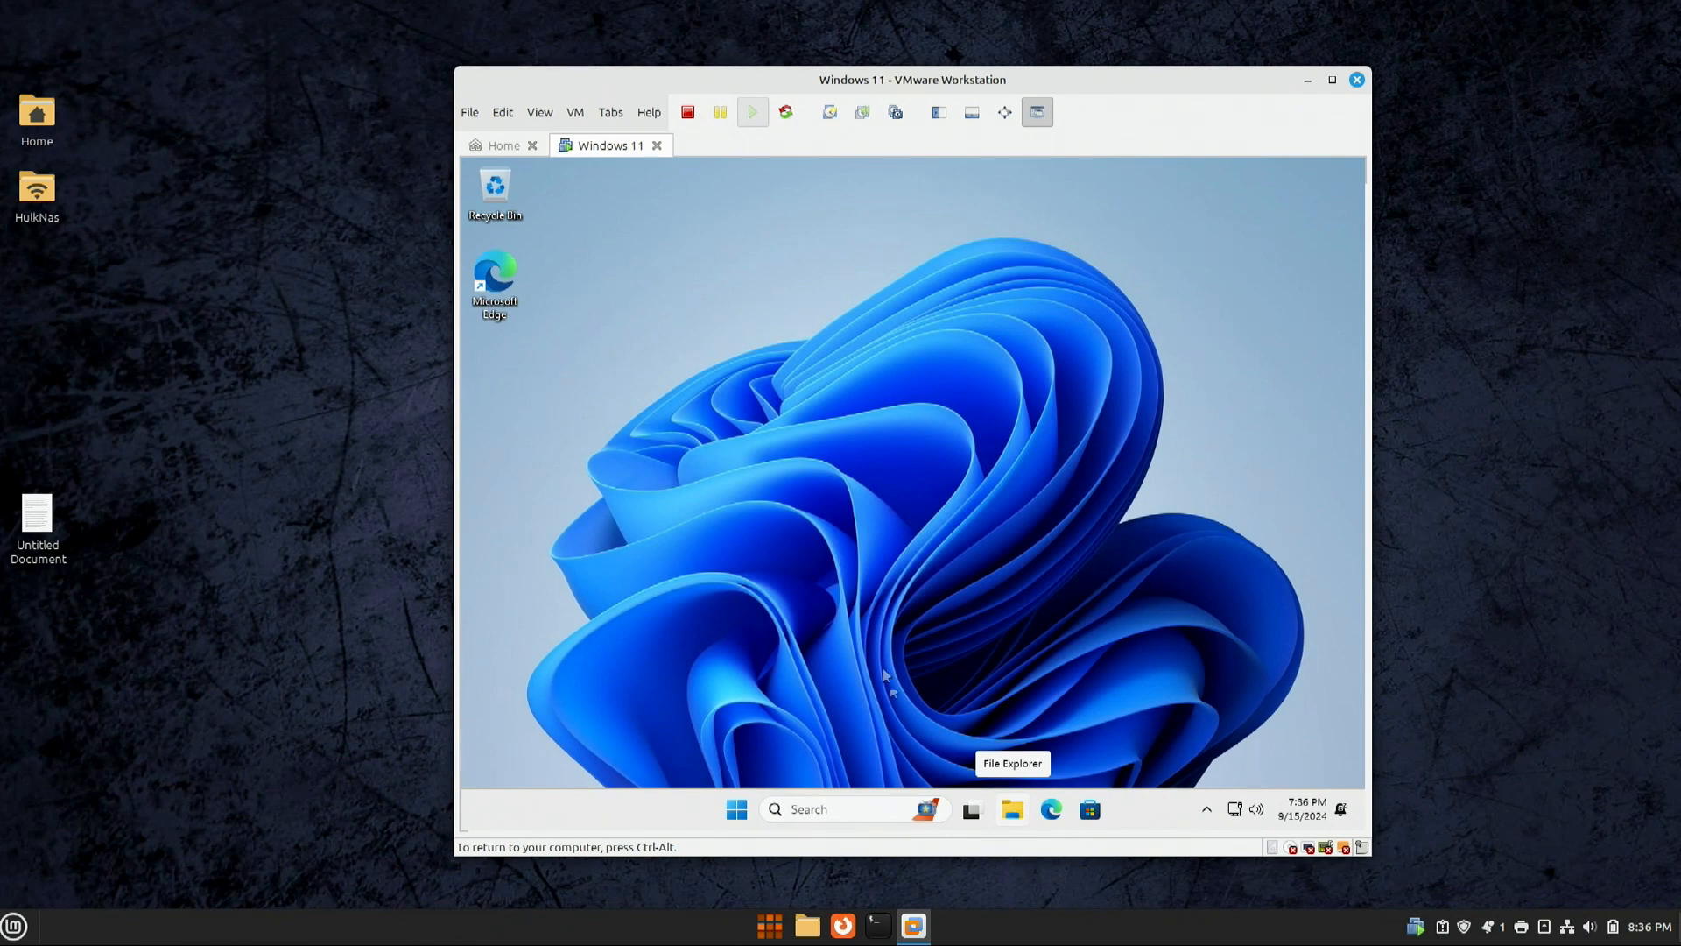
Step: Mount the VMware Tools installer and open its disc drive in the guest's File Explorer
{"action": "left_click", "coordinate": [538, 113]}
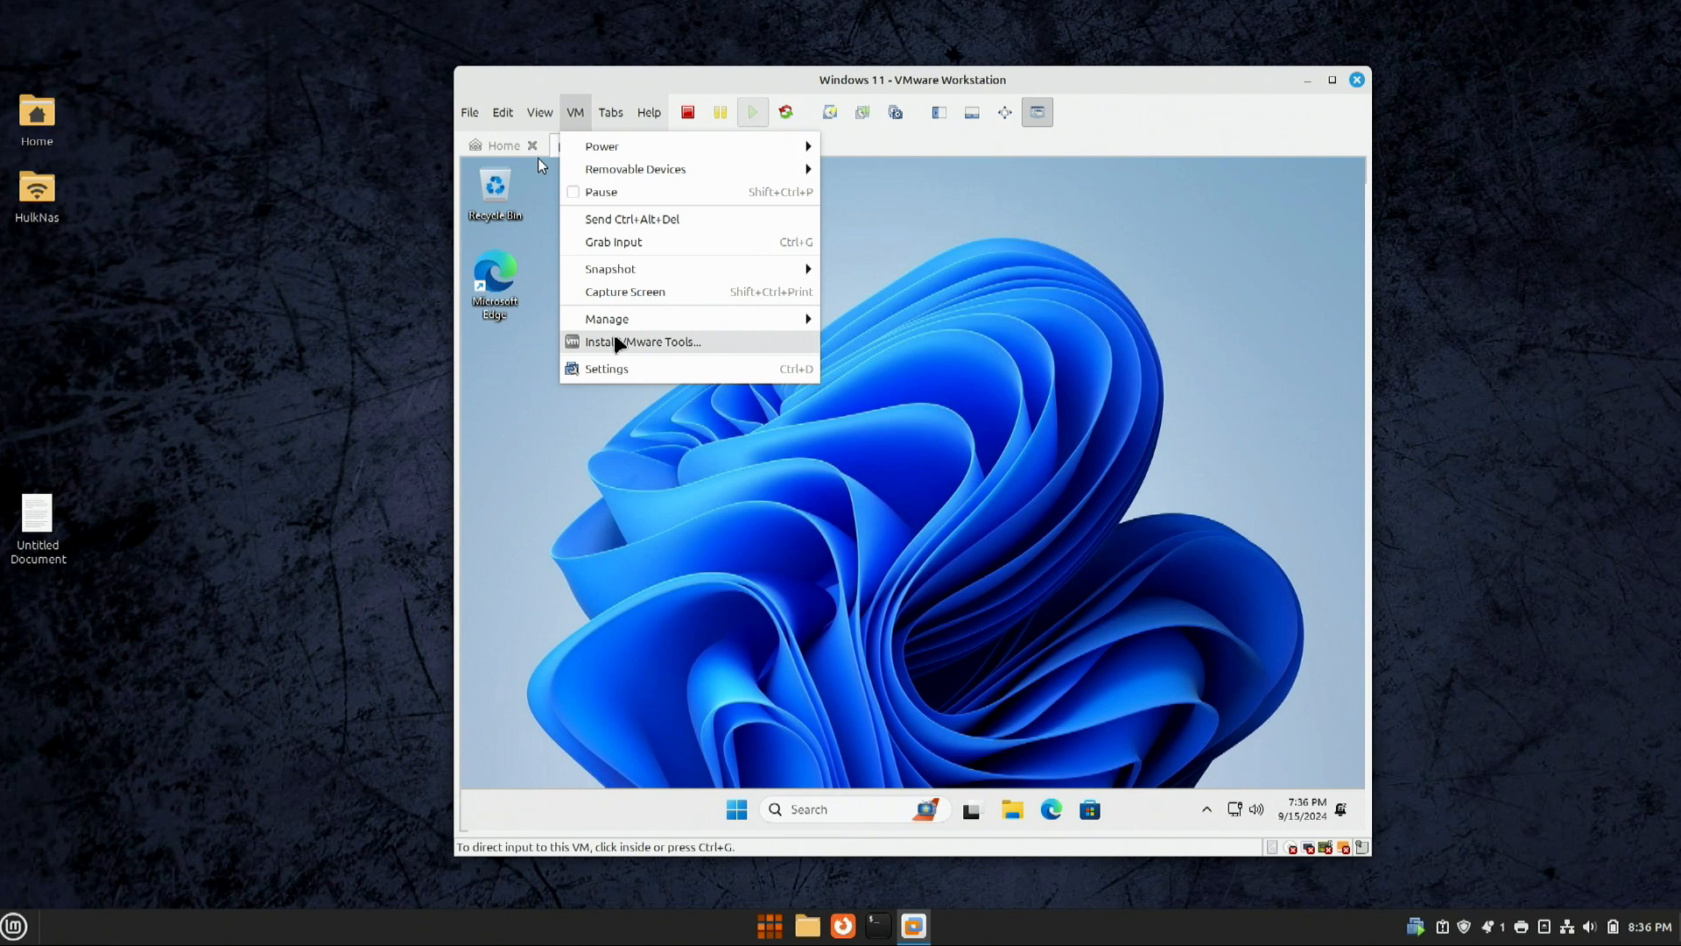
{"action": "left_click", "coordinate": [616, 342]}
{"action": "left_click", "coordinate": [1019, 567]}
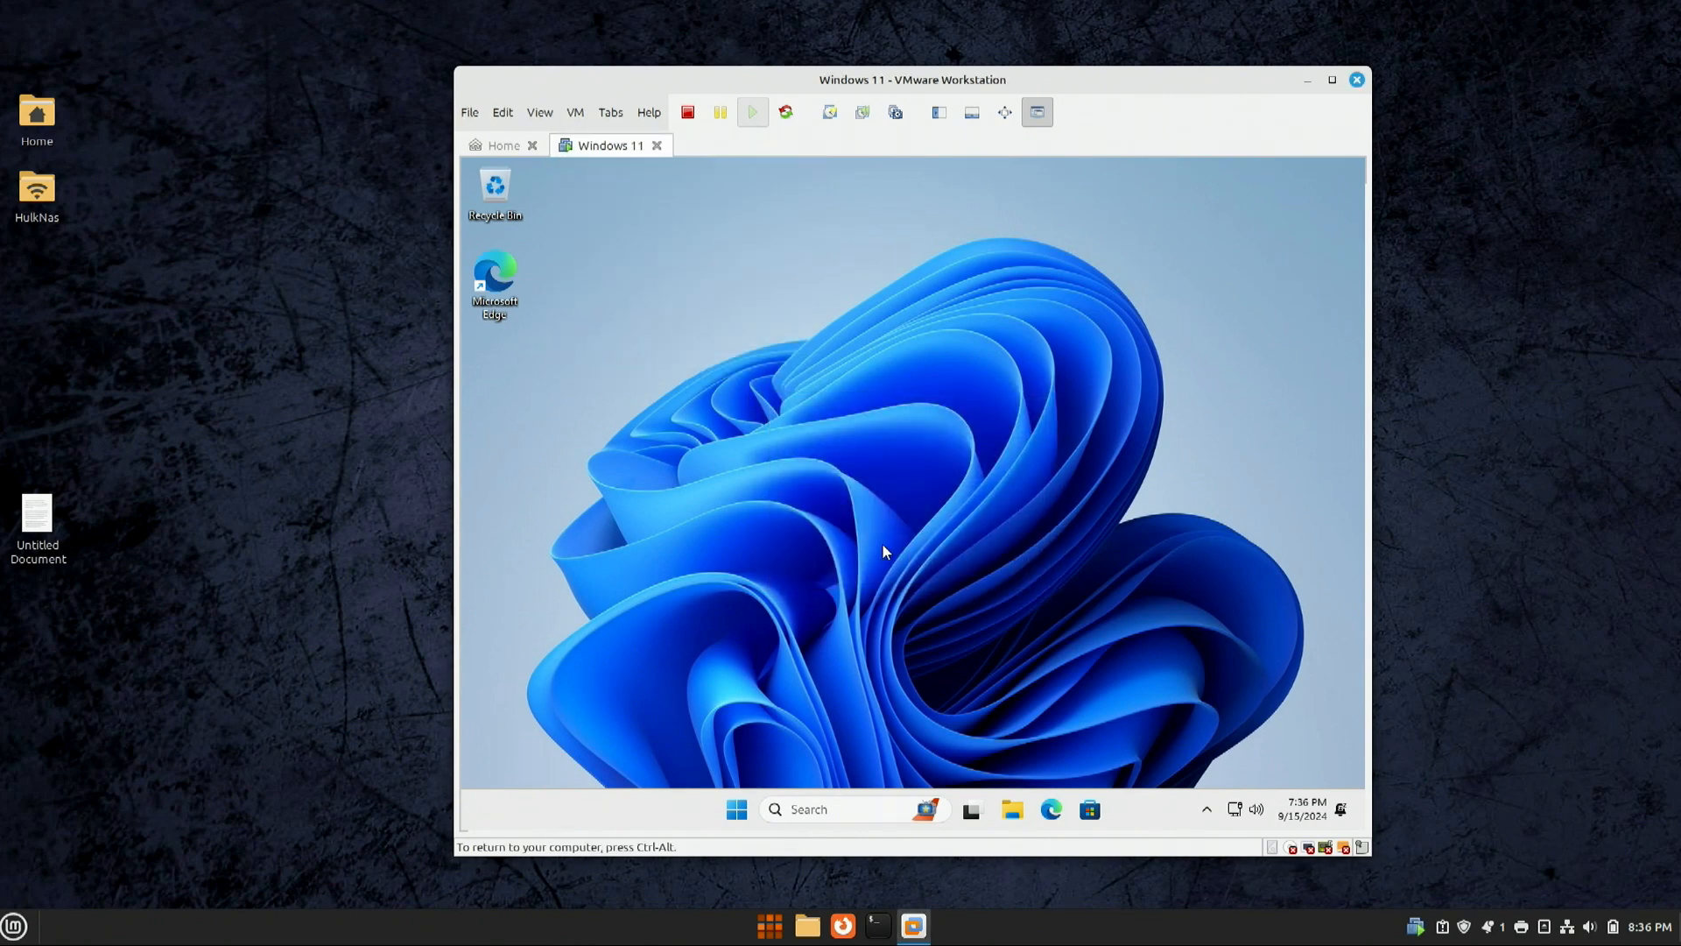
{"action": "left_click", "coordinate": [1016, 810]}
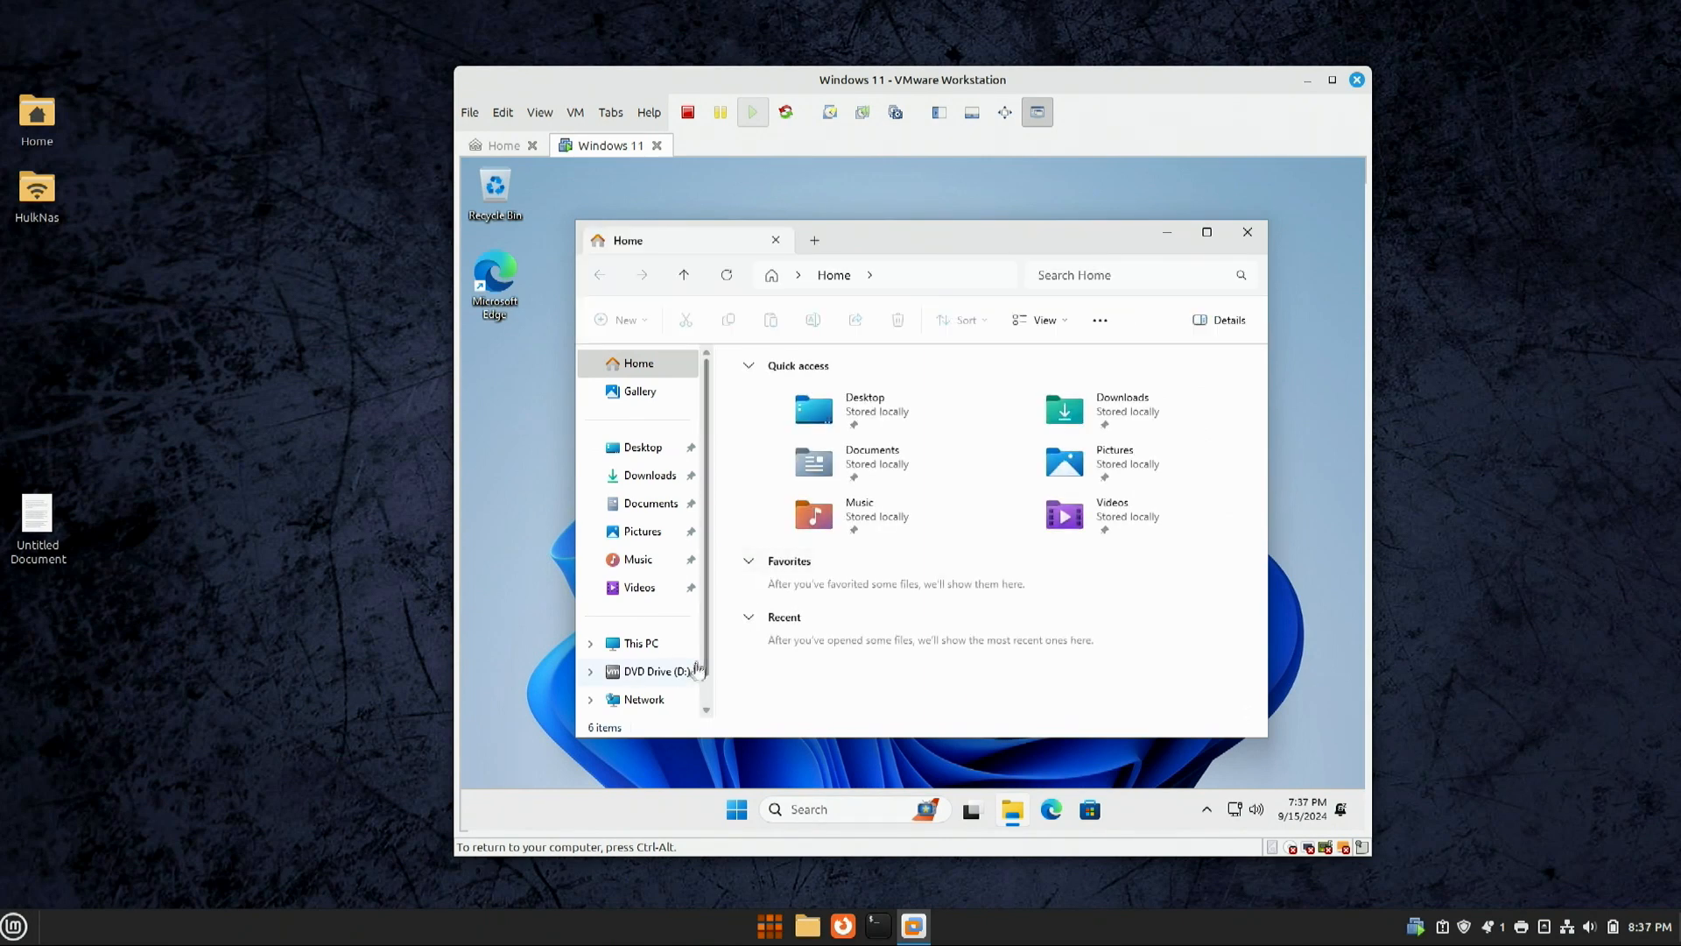
{"action": "left_click", "coordinate": [661, 674]}
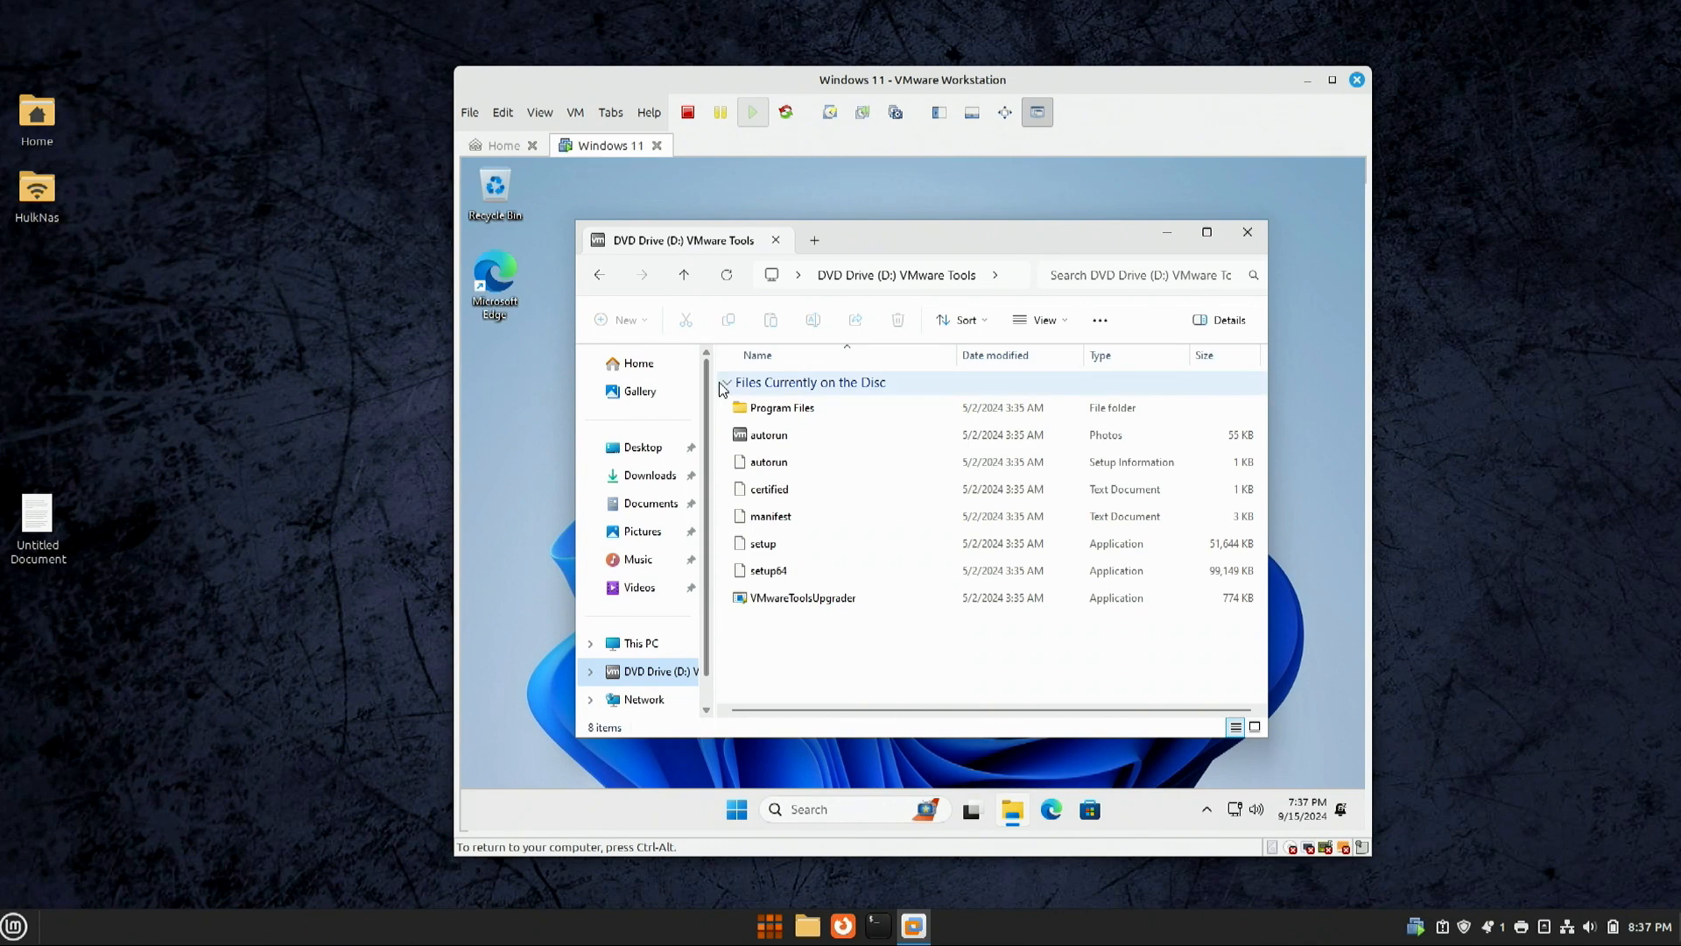
{"action": "left_click_drag", "start_coordinate": [718, 382], "coordinate": [846, 382]}
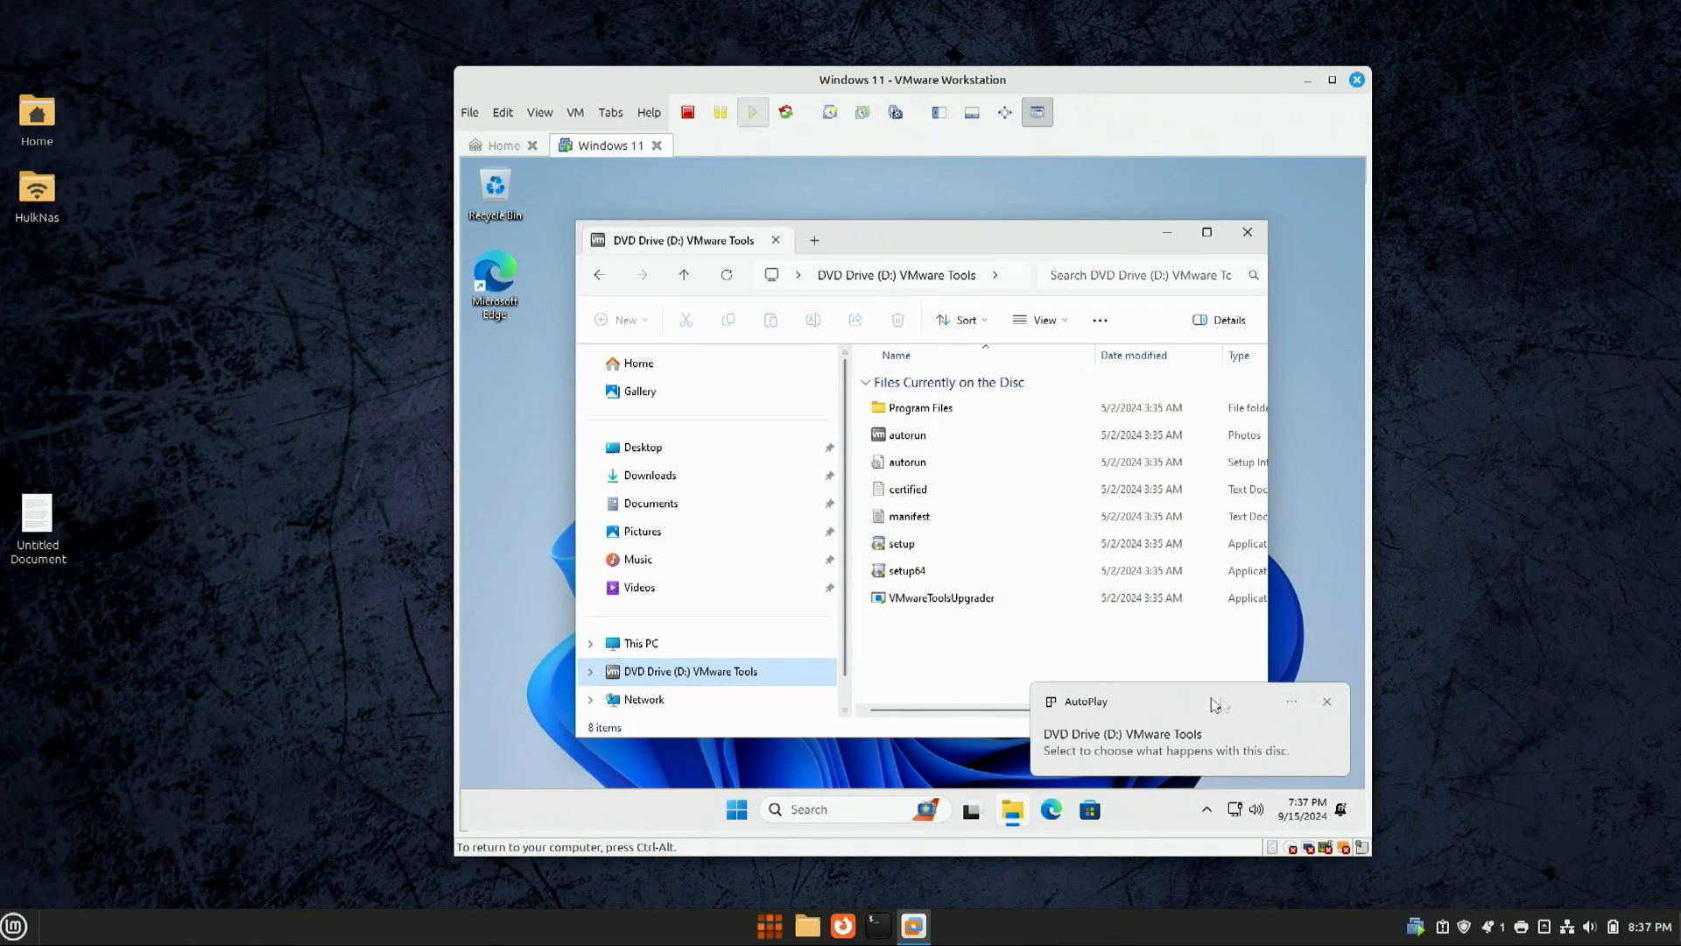
{"action": "left_click", "coordinate": [1327, 701]}
Step: Run setup64 with a Typical VMware Tools install, and unpin Microsoft Store from the taskbar
{"action": "left_click", "coordinate": [900, 574]}
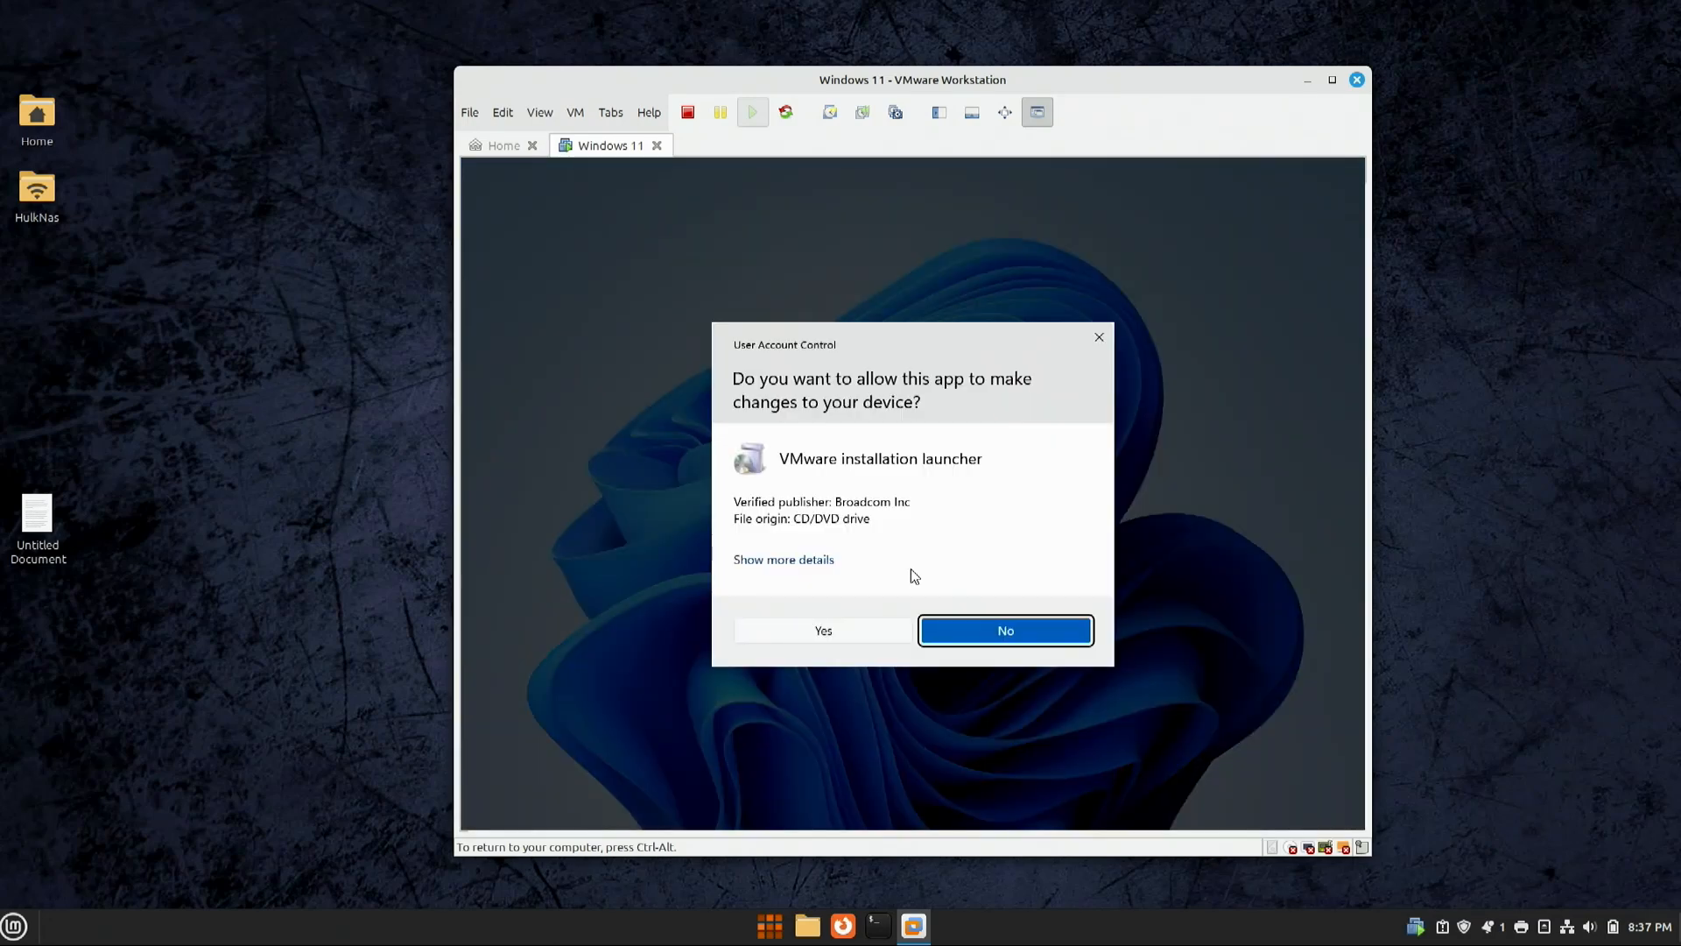
{"action": "left_click", "coordinate": [844, 637]}
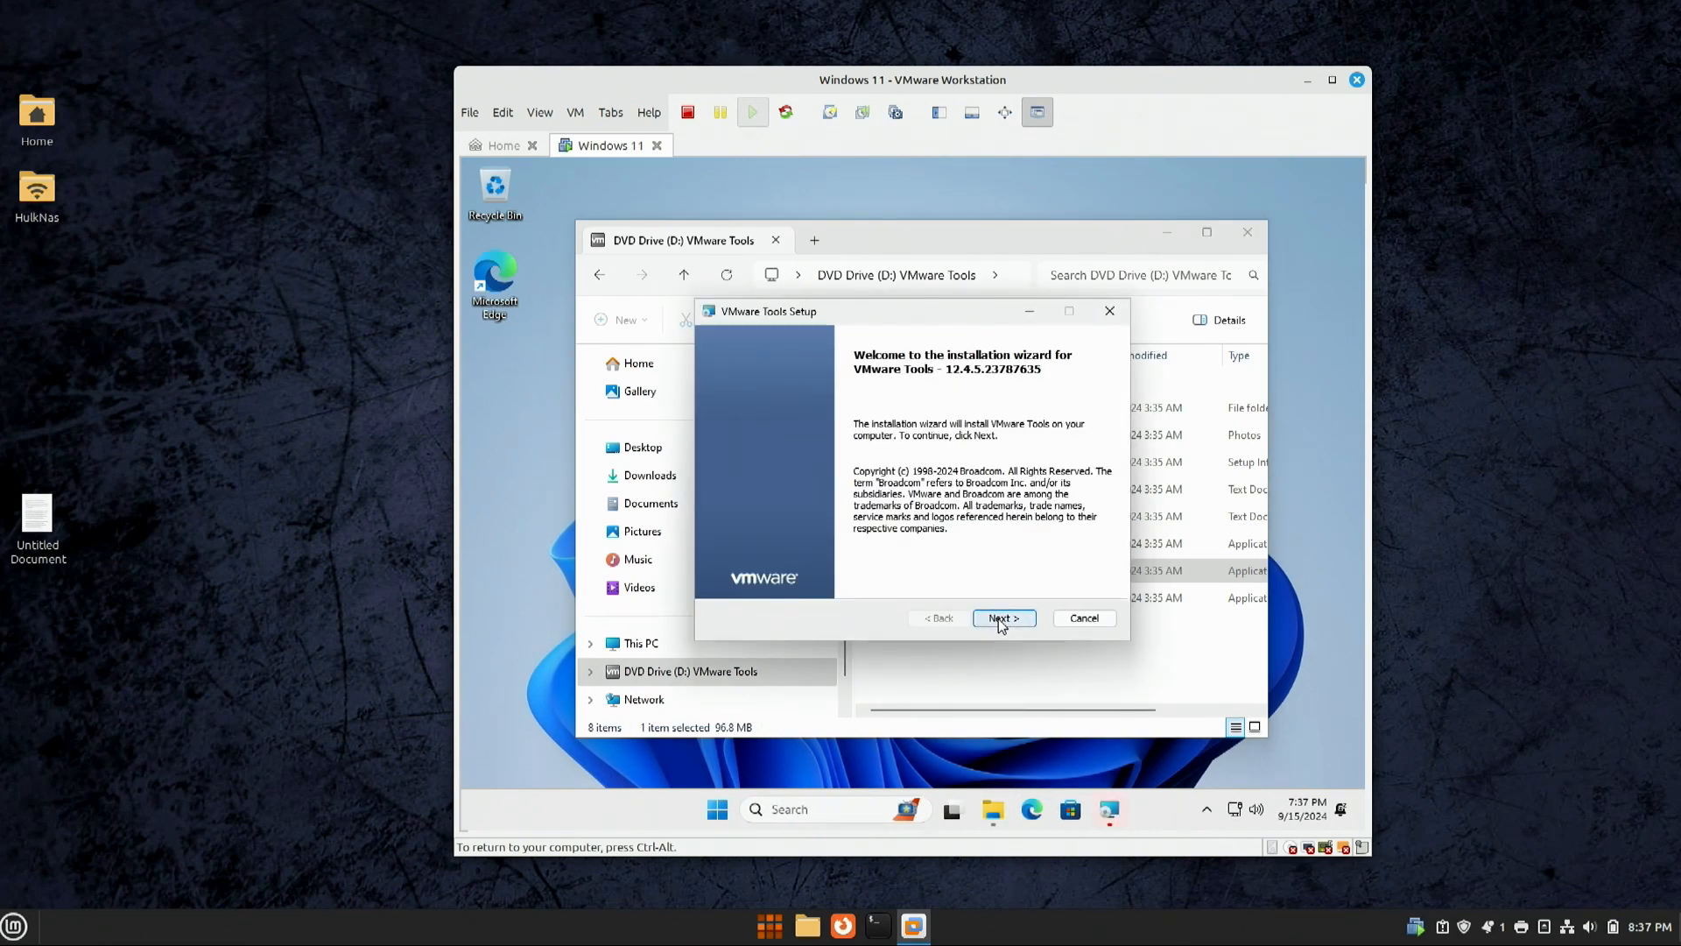
{"action": "left_click", "coordinate": [998, 618]}
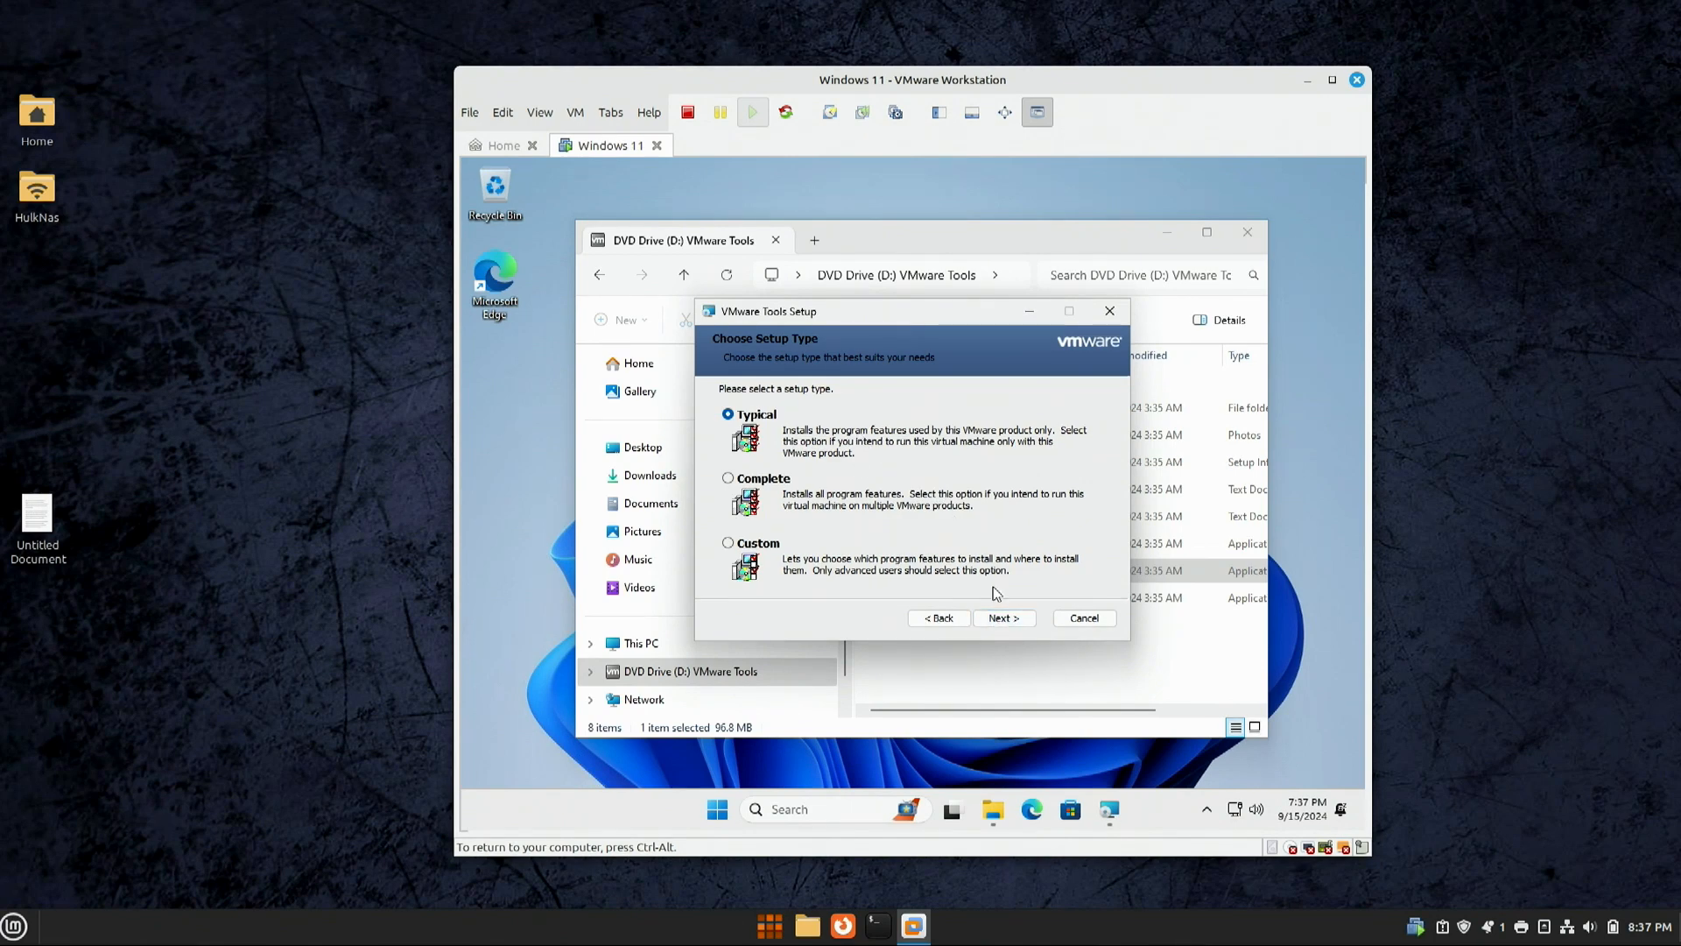
{"action": "left_click", "coordinate": [1004, 618]}
{"action": "left_click", "coordinate": [985, 619]}
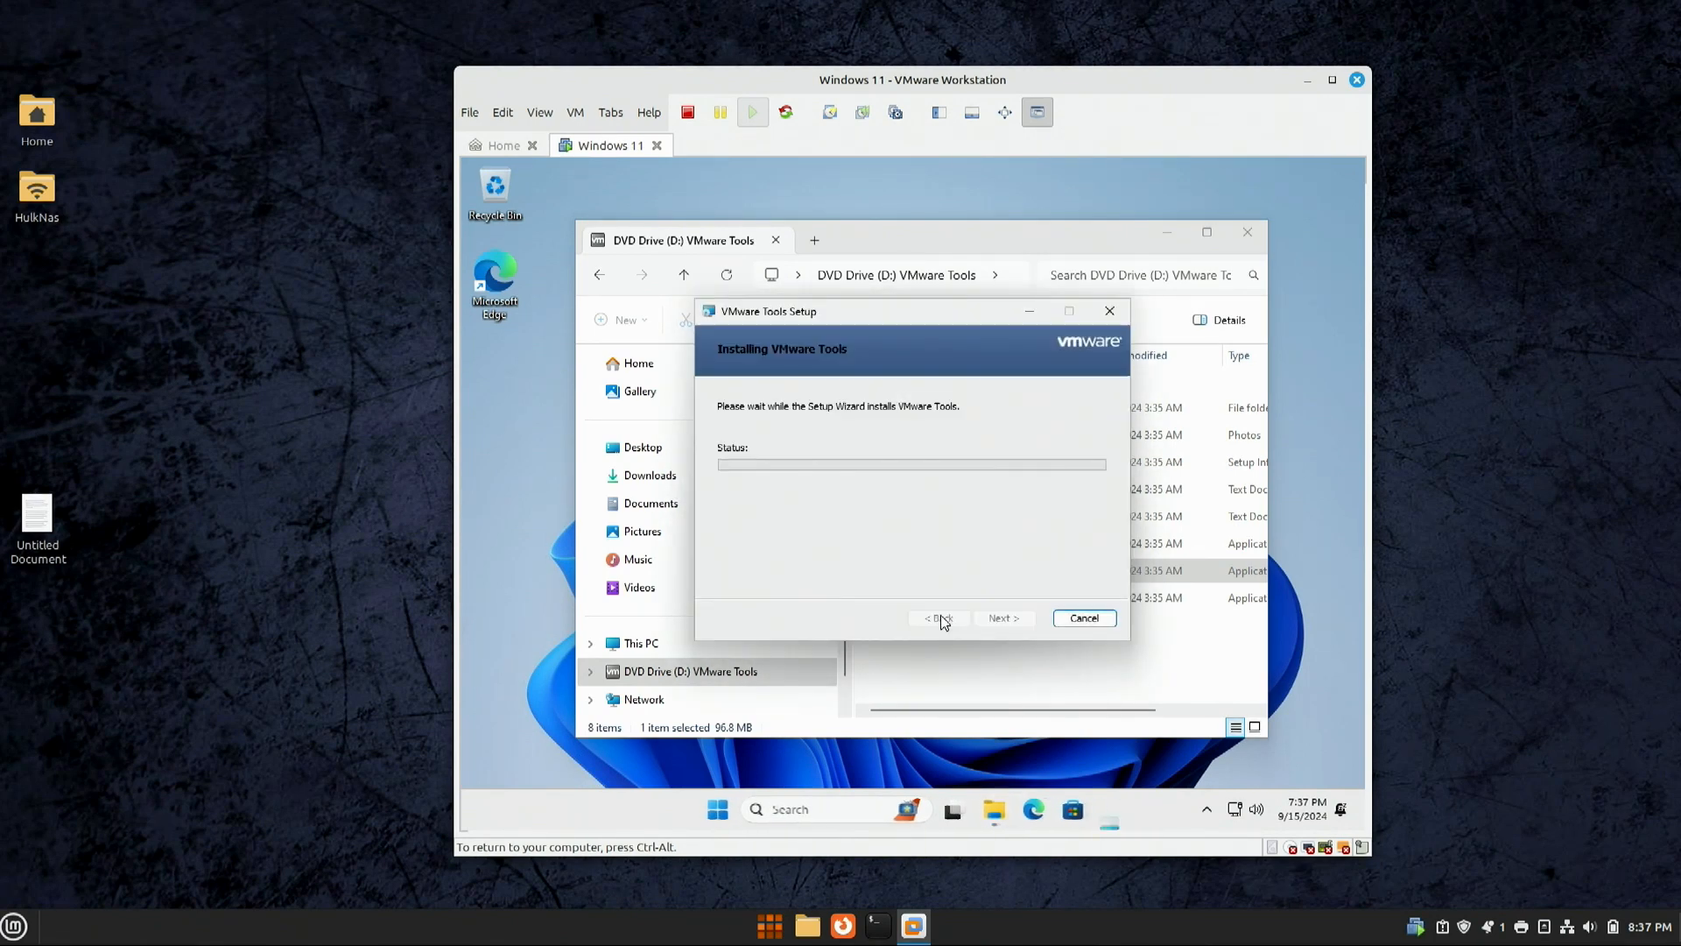
{"action": "right_click", "coordinate": [1072, 813]}
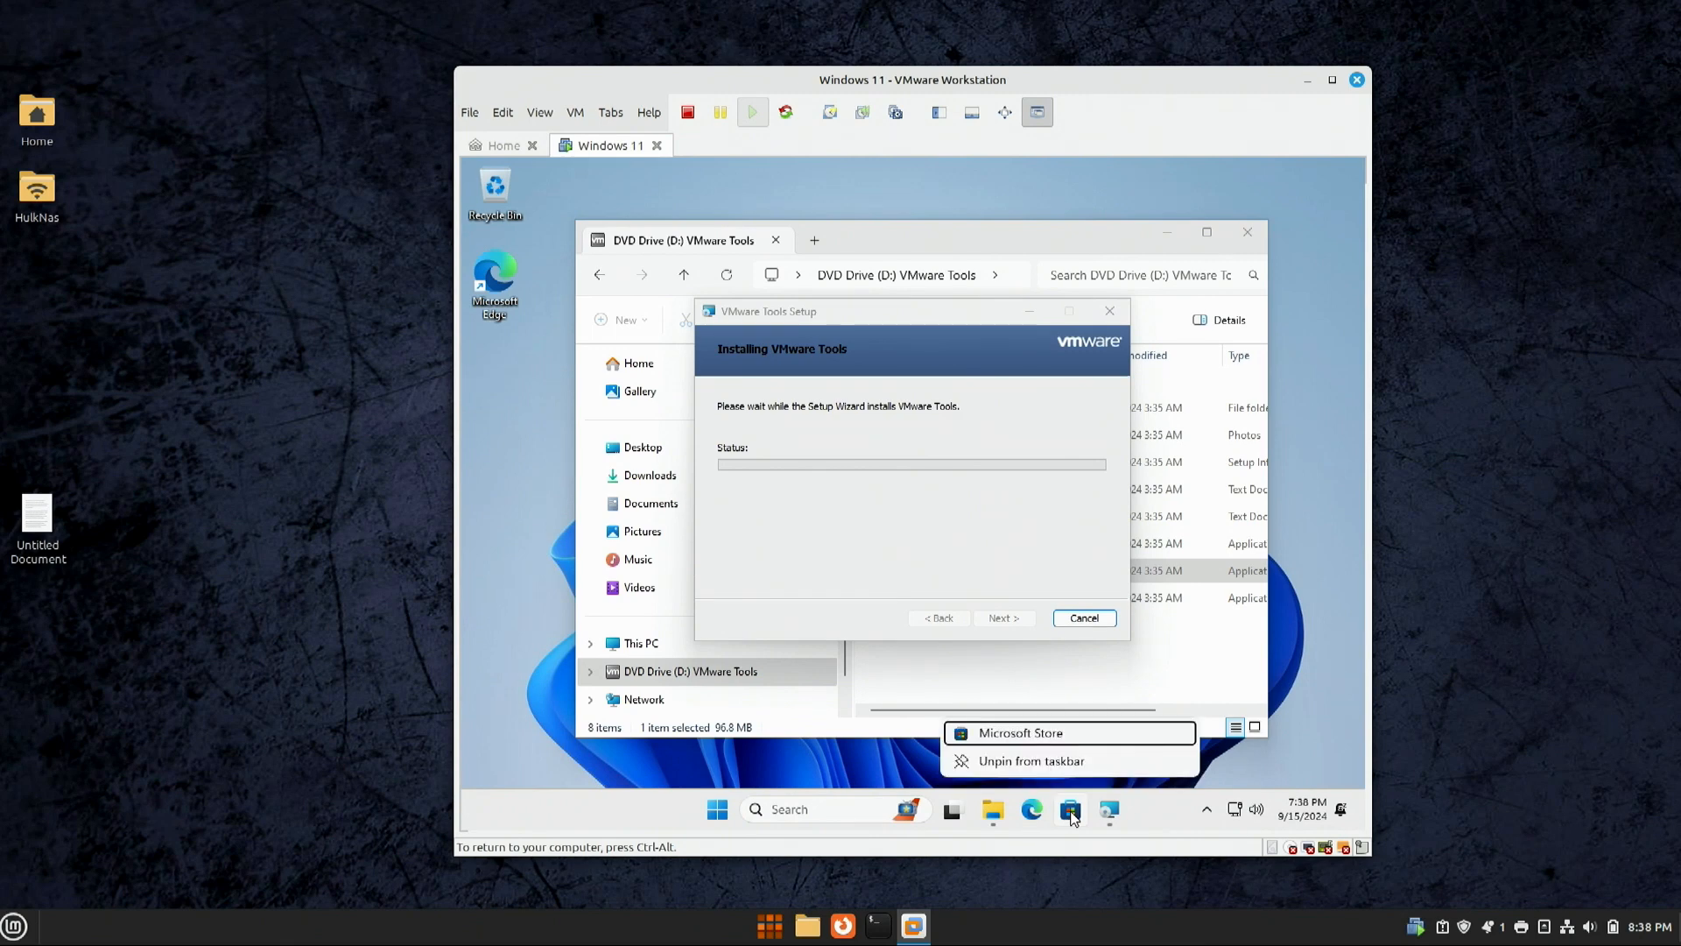
{"action": "left_click", "coordinate": [1037, 766]}
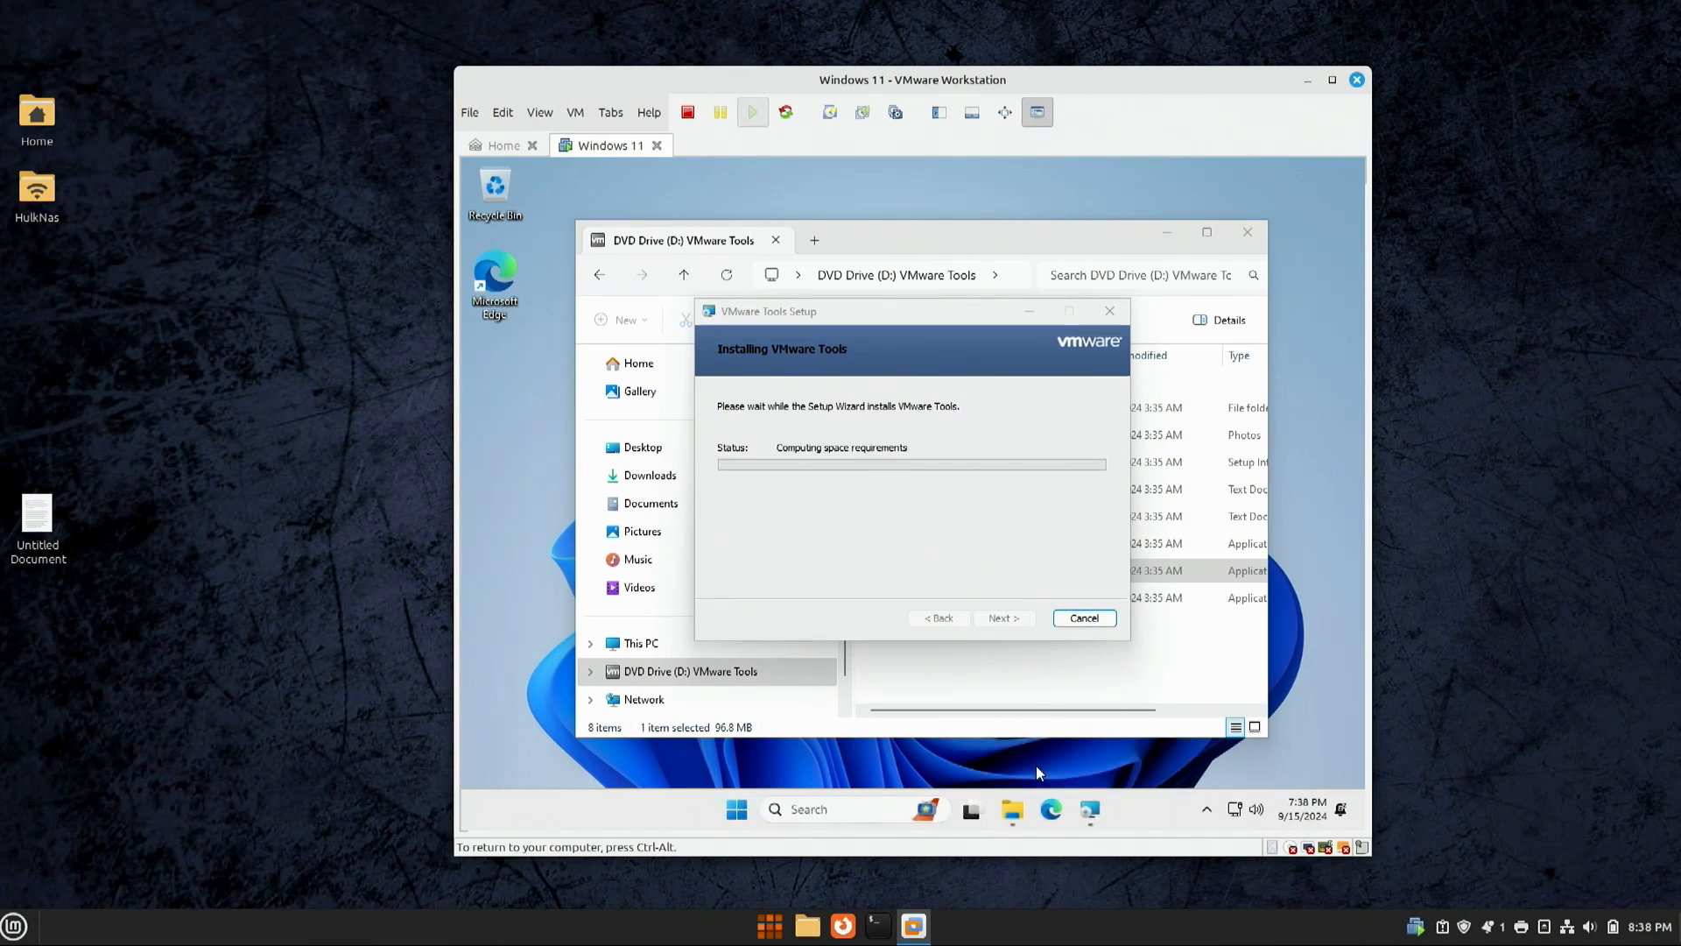
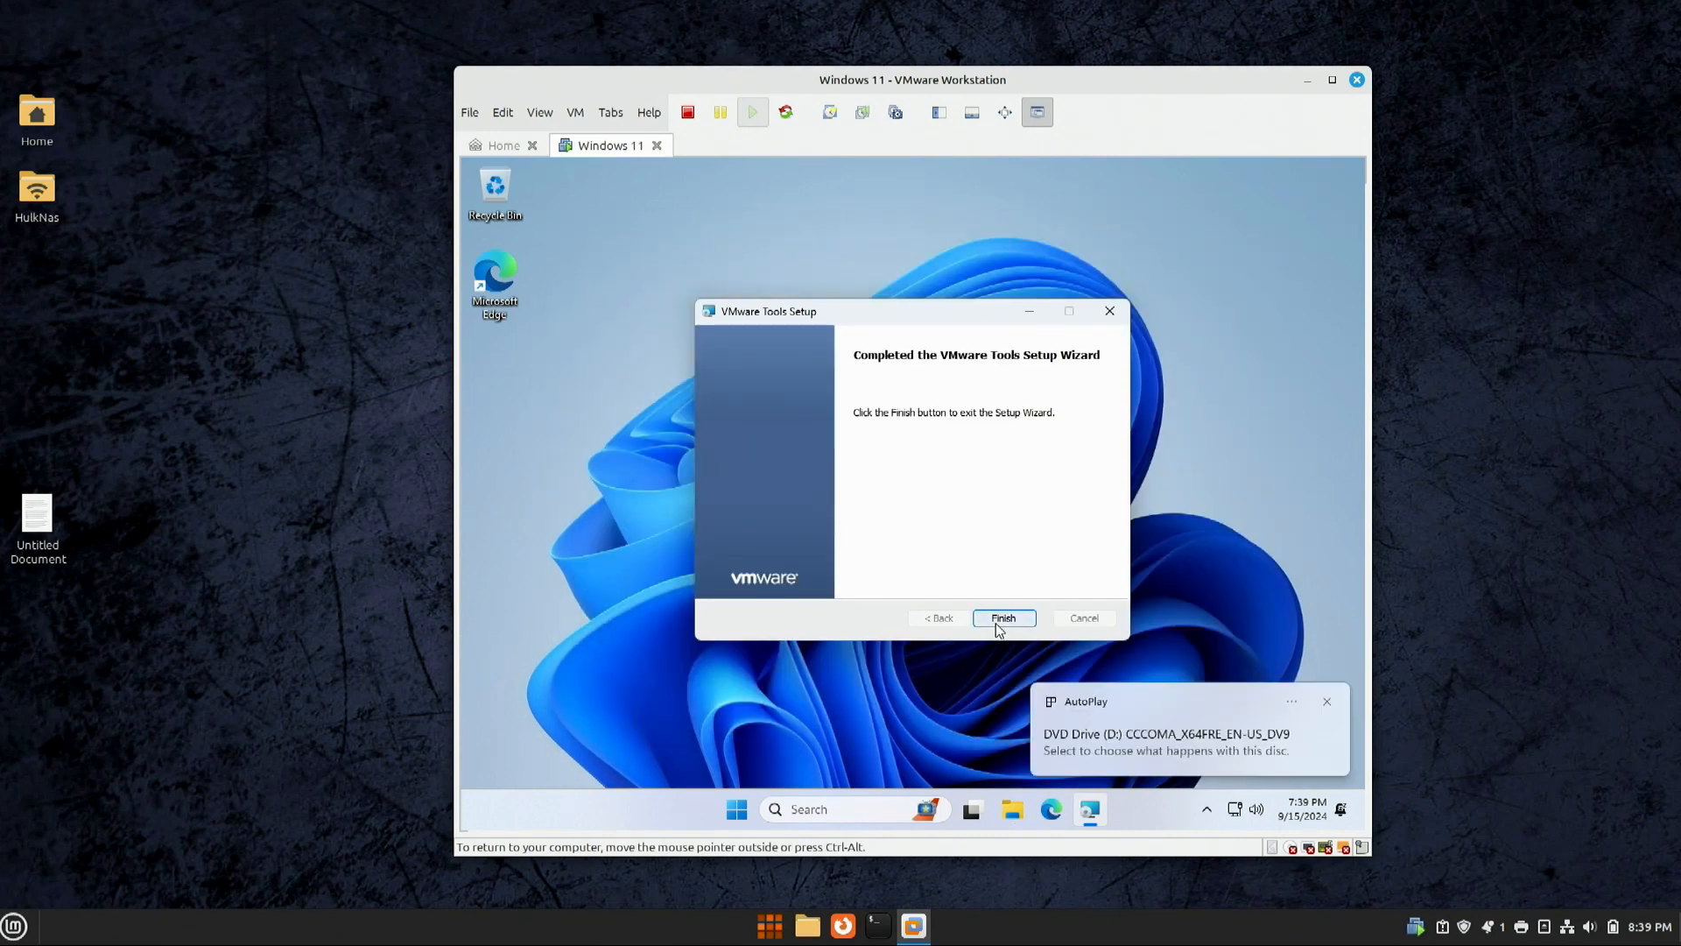
Step: Finish VMware Tools Setup, restart the guest, and open the Start menu after reboot
{"action": "left_click", "coordinate": [1004, 618]}
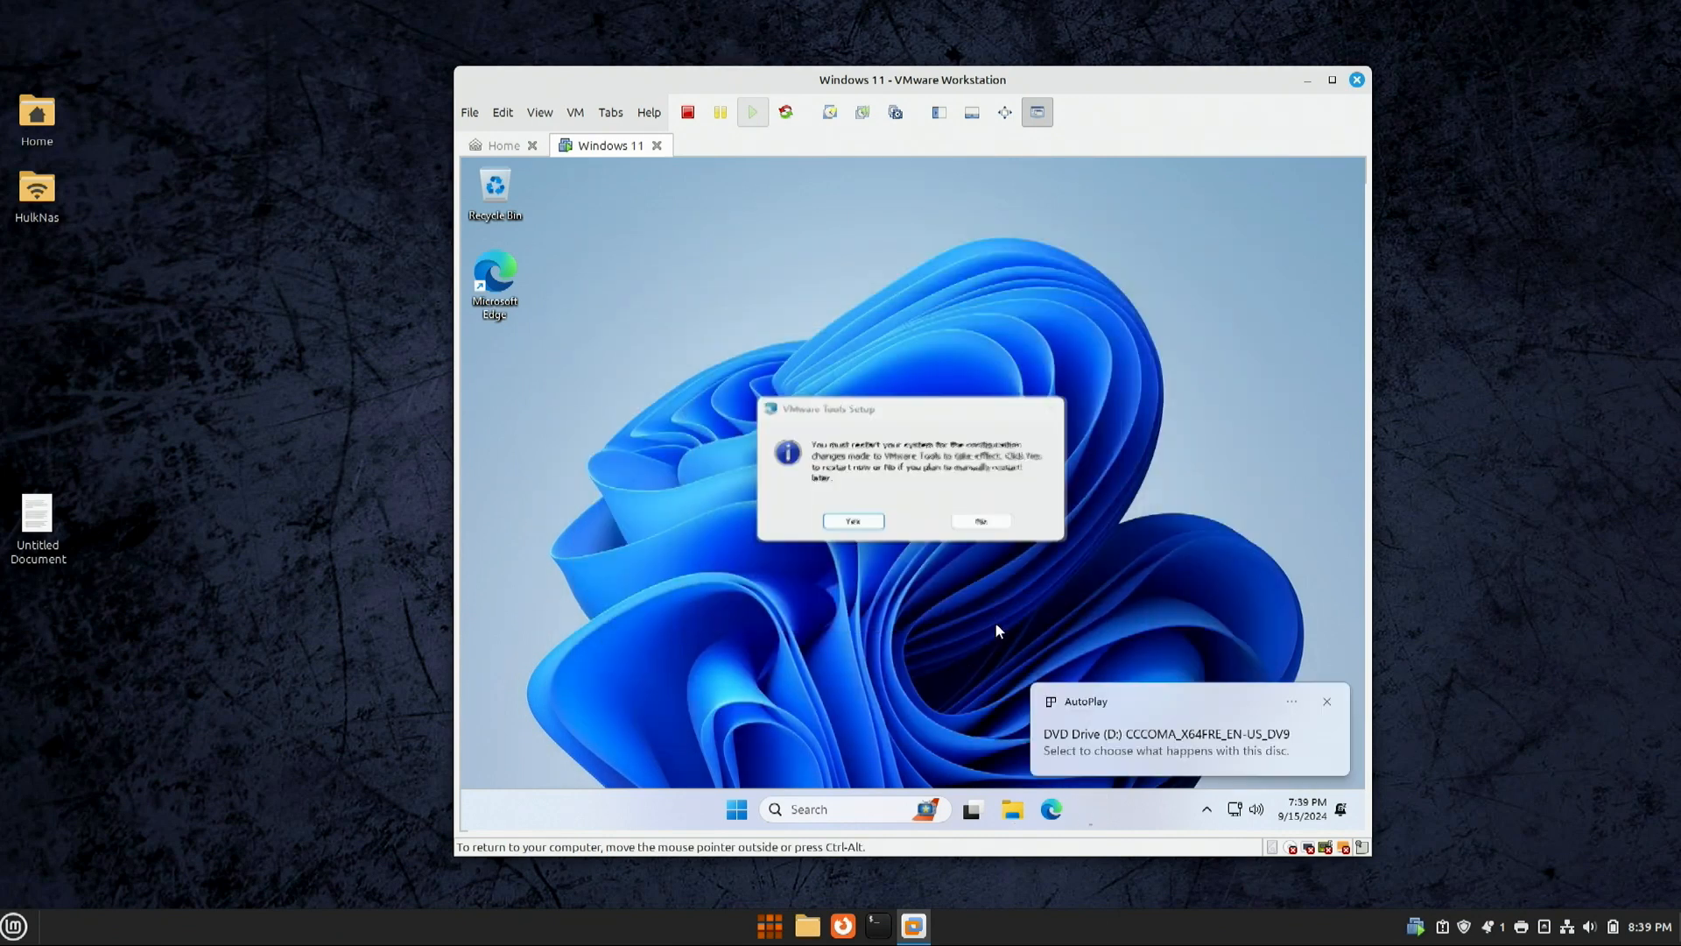
{"action": "left_click", "coordinate": [845, 525]}
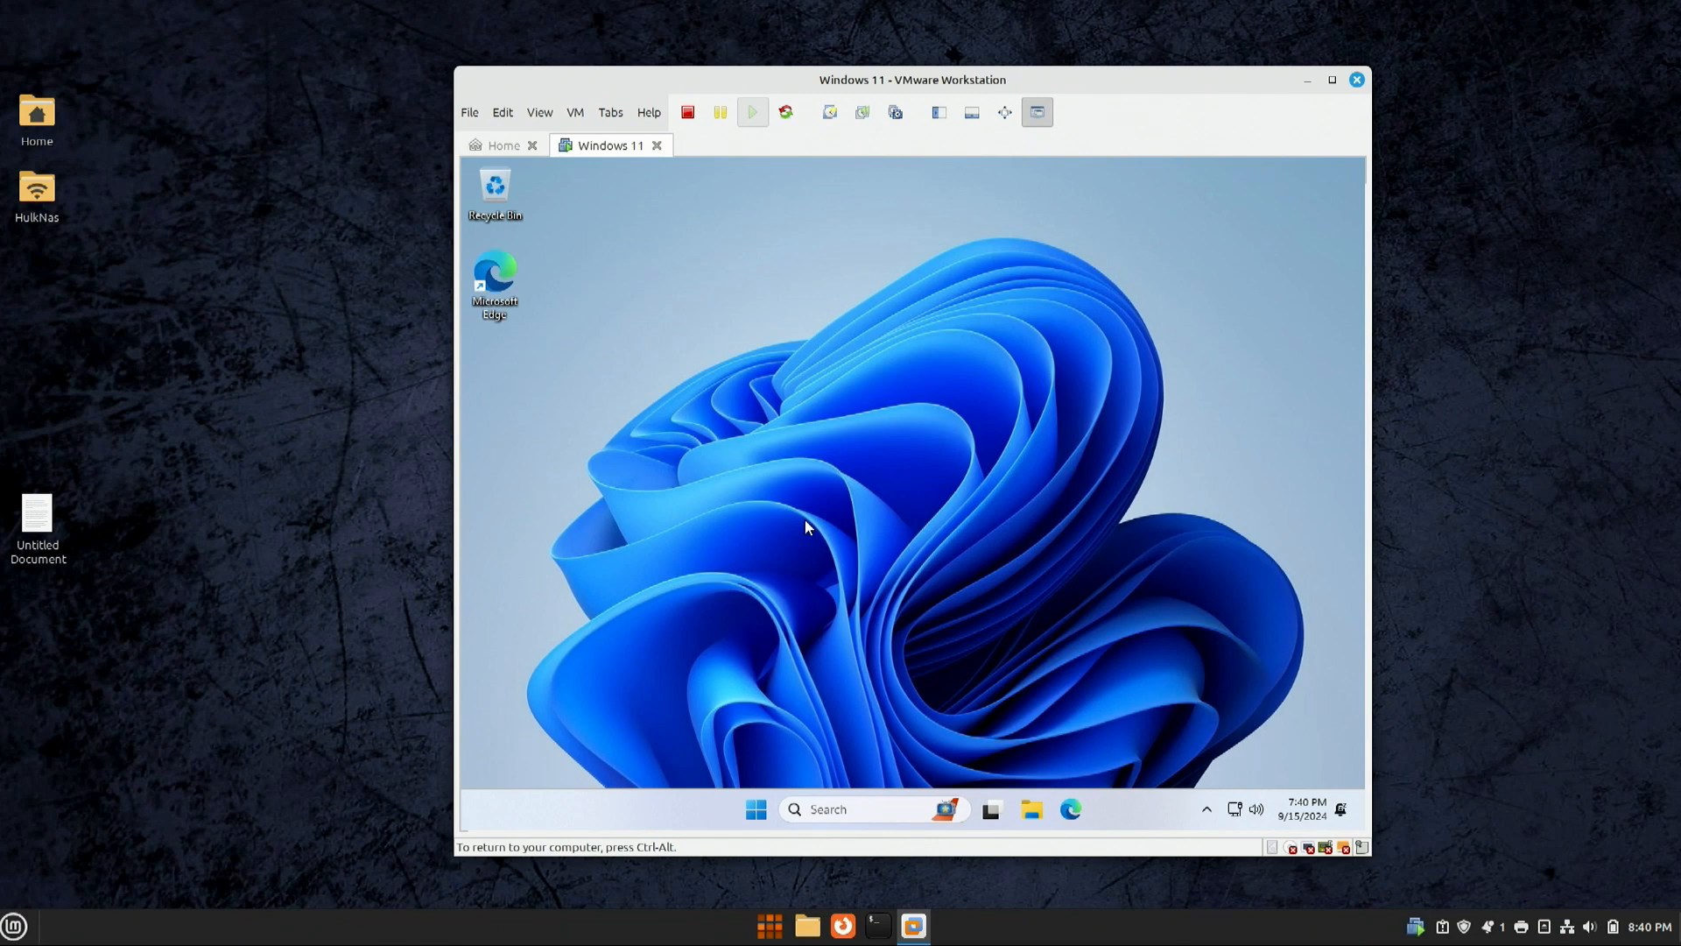
{"action": "left_click", "coordinate": [756, 811]}
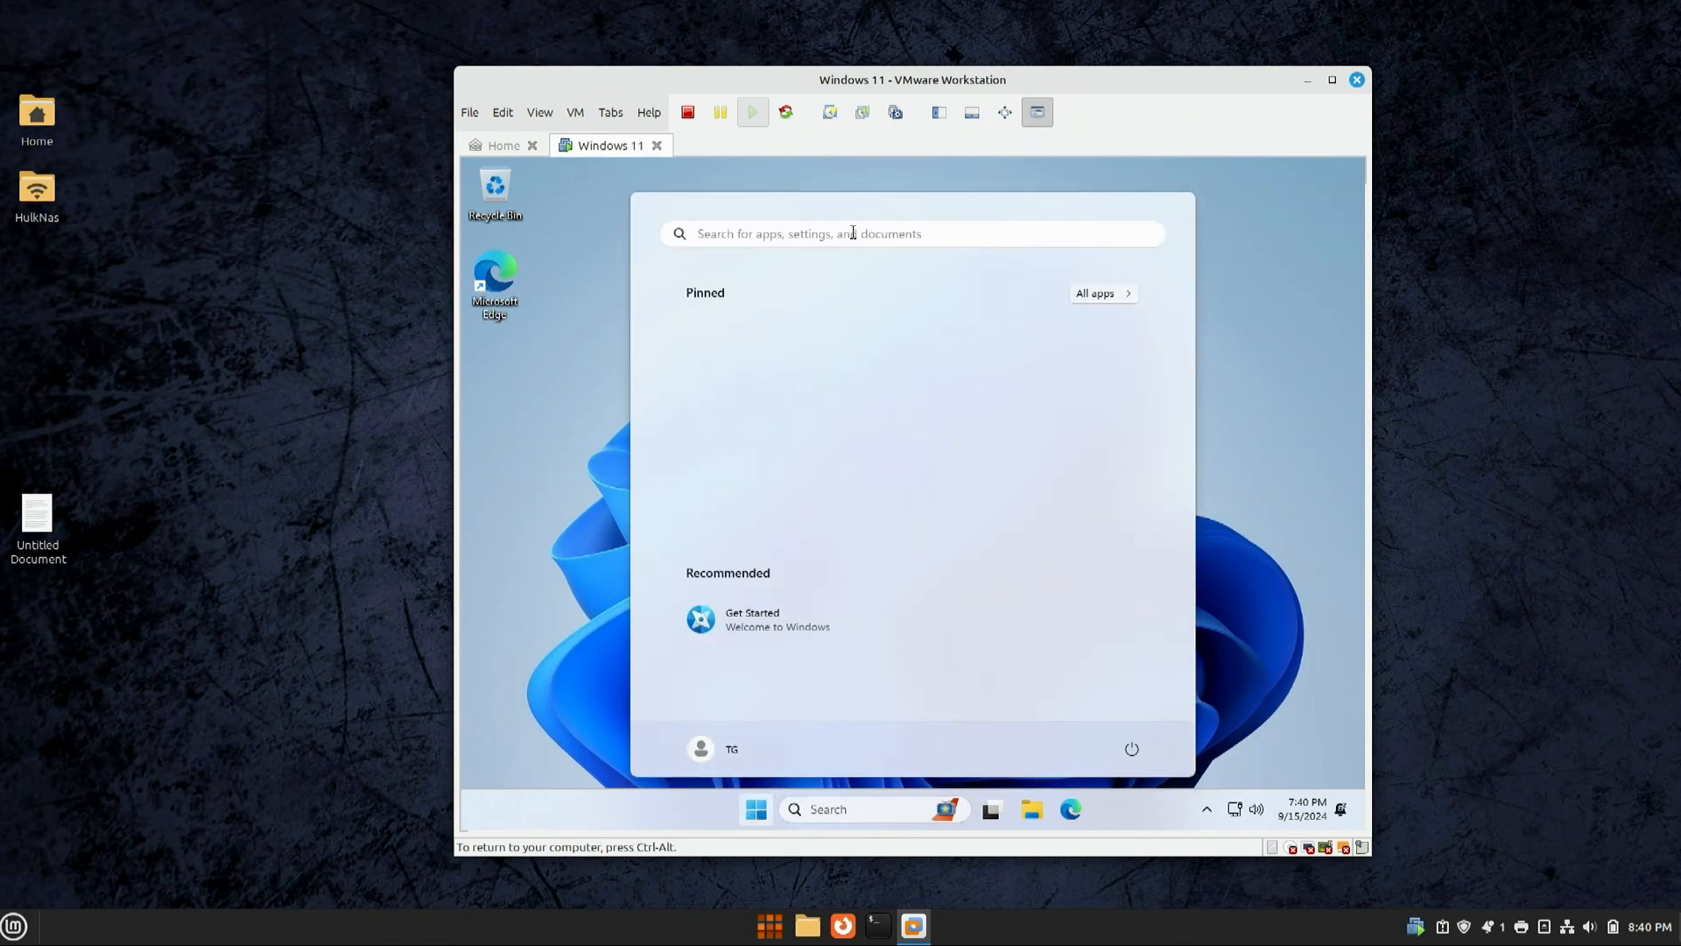
Step: Search Start for PowerShell and run it as administrator, approving the UAC prompt
{"action": "left_click", "coordinate": [854, 233]}
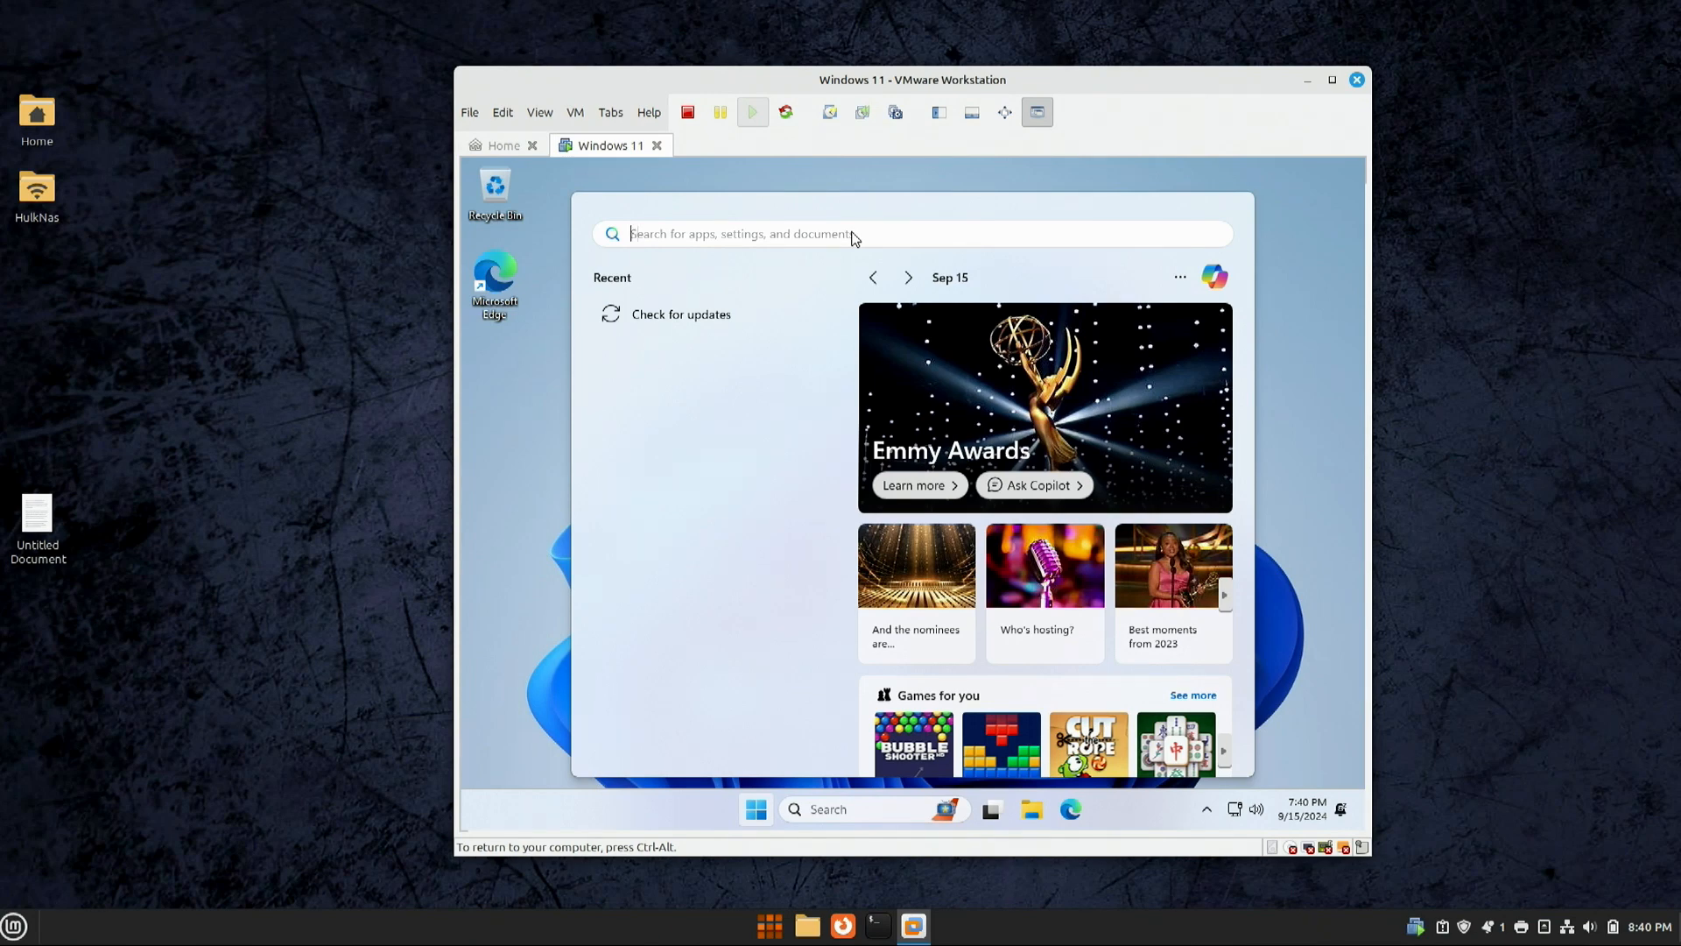
{"action": "type", "text": "p"}
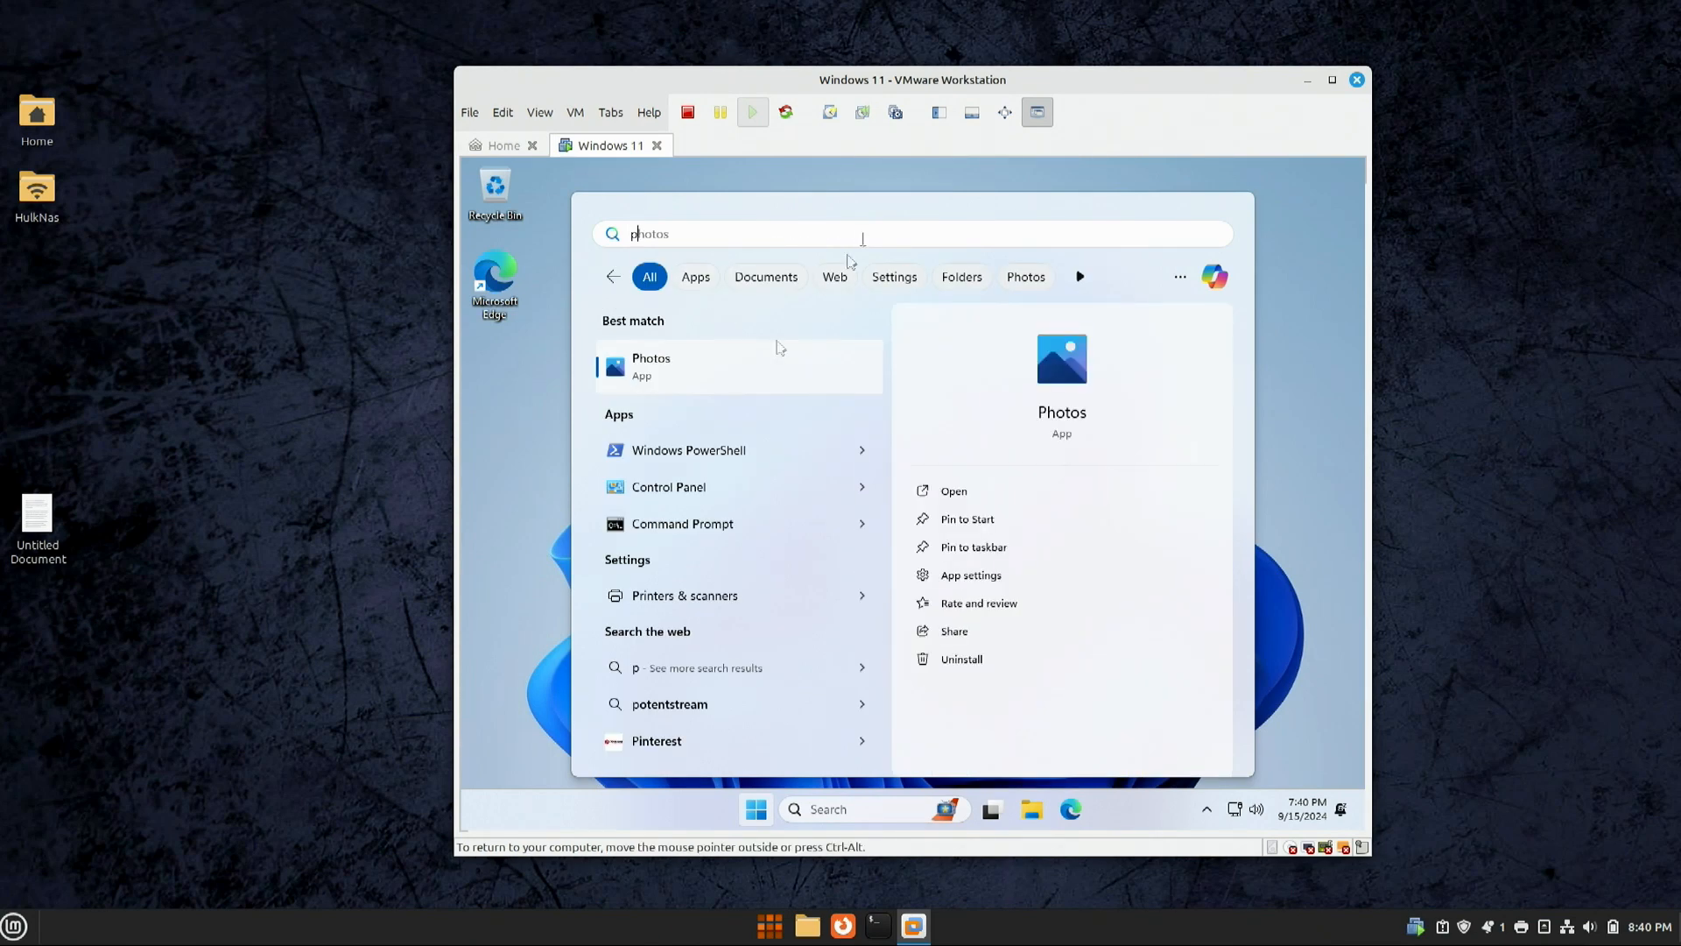
{"action": "right_click", "coordinate": [716, 459]}
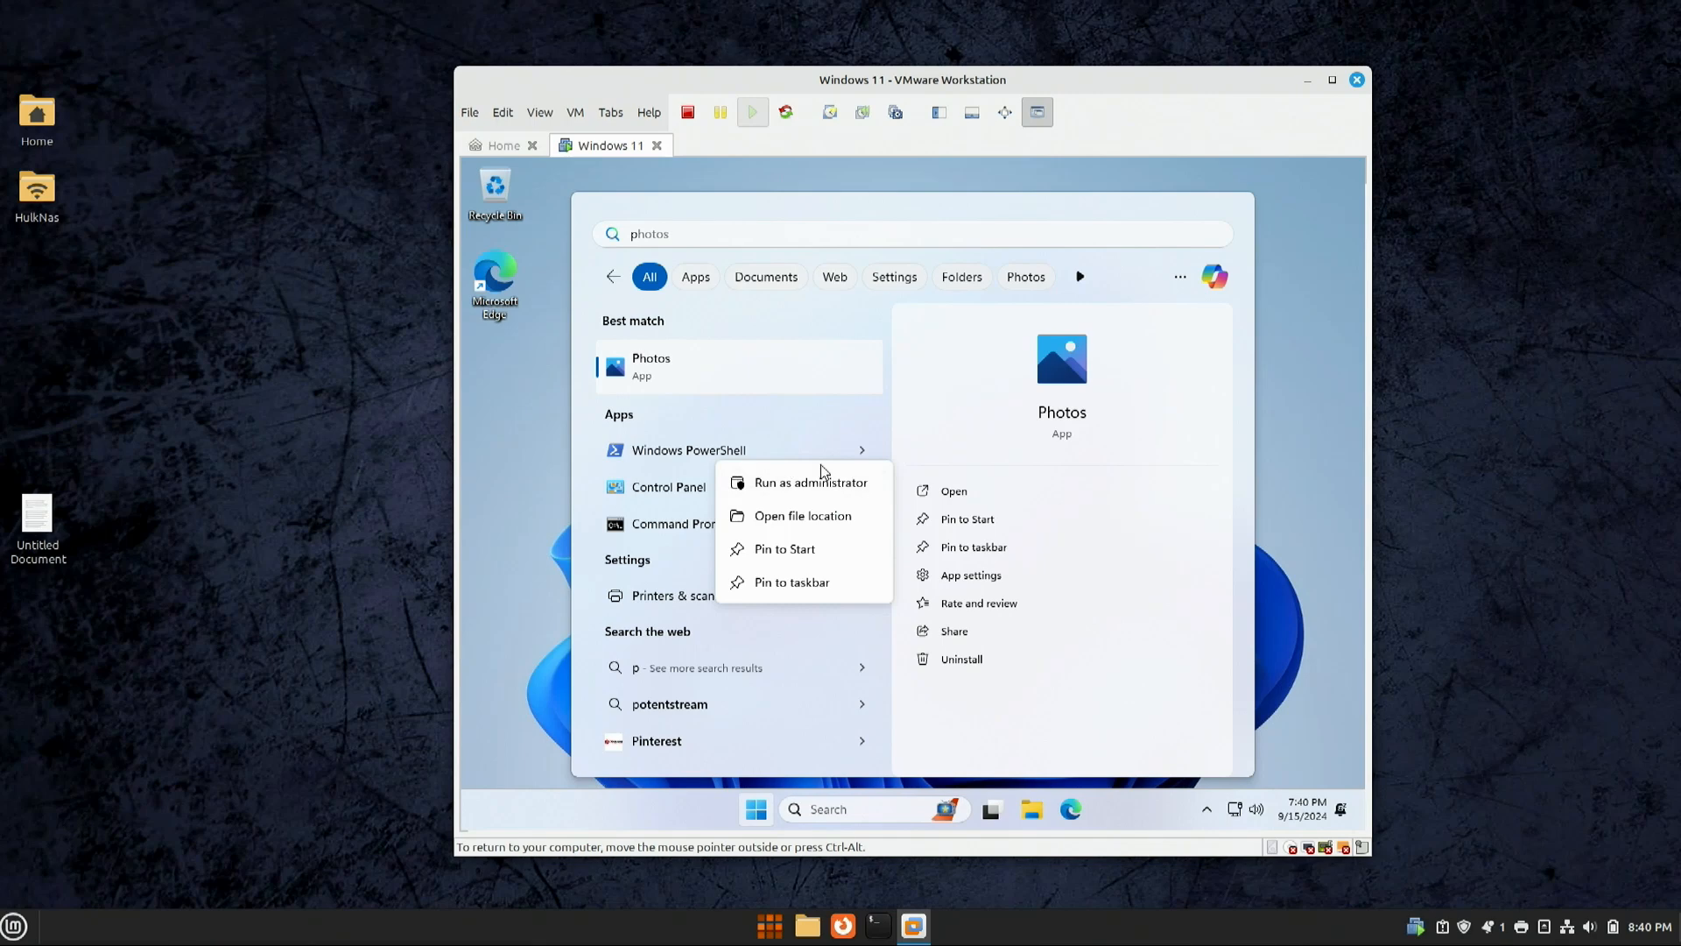
{"action": "left_click", "coordinate": [807, 482]}
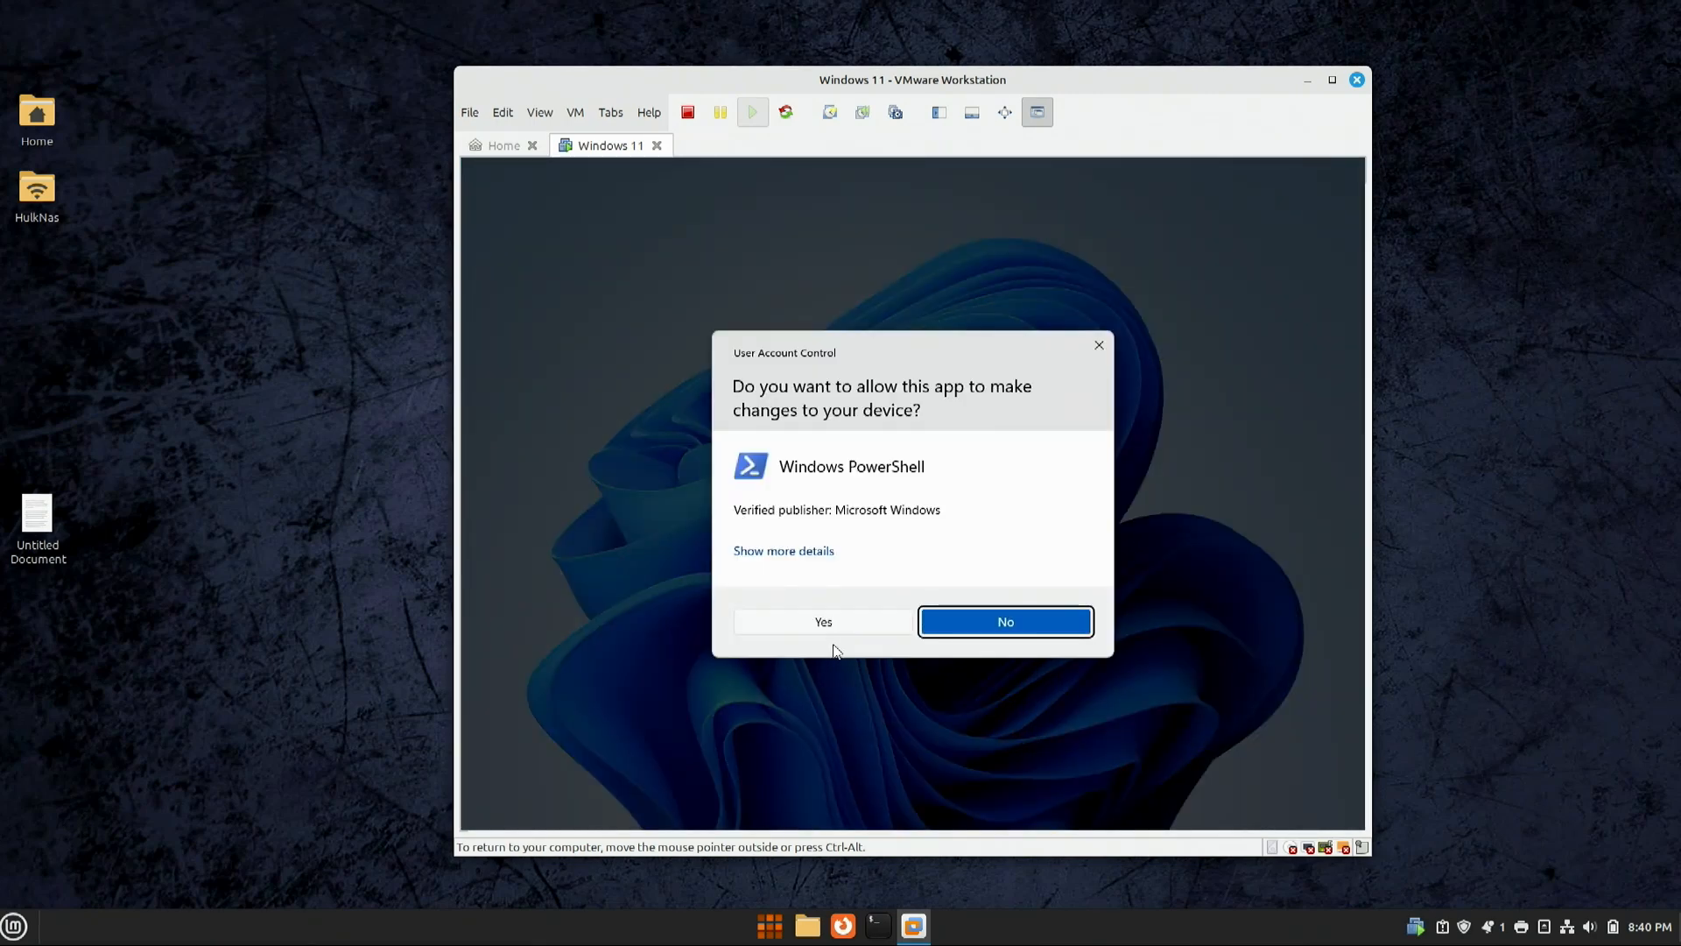
{"action": "left_click", "coordinate": [804, 624]}
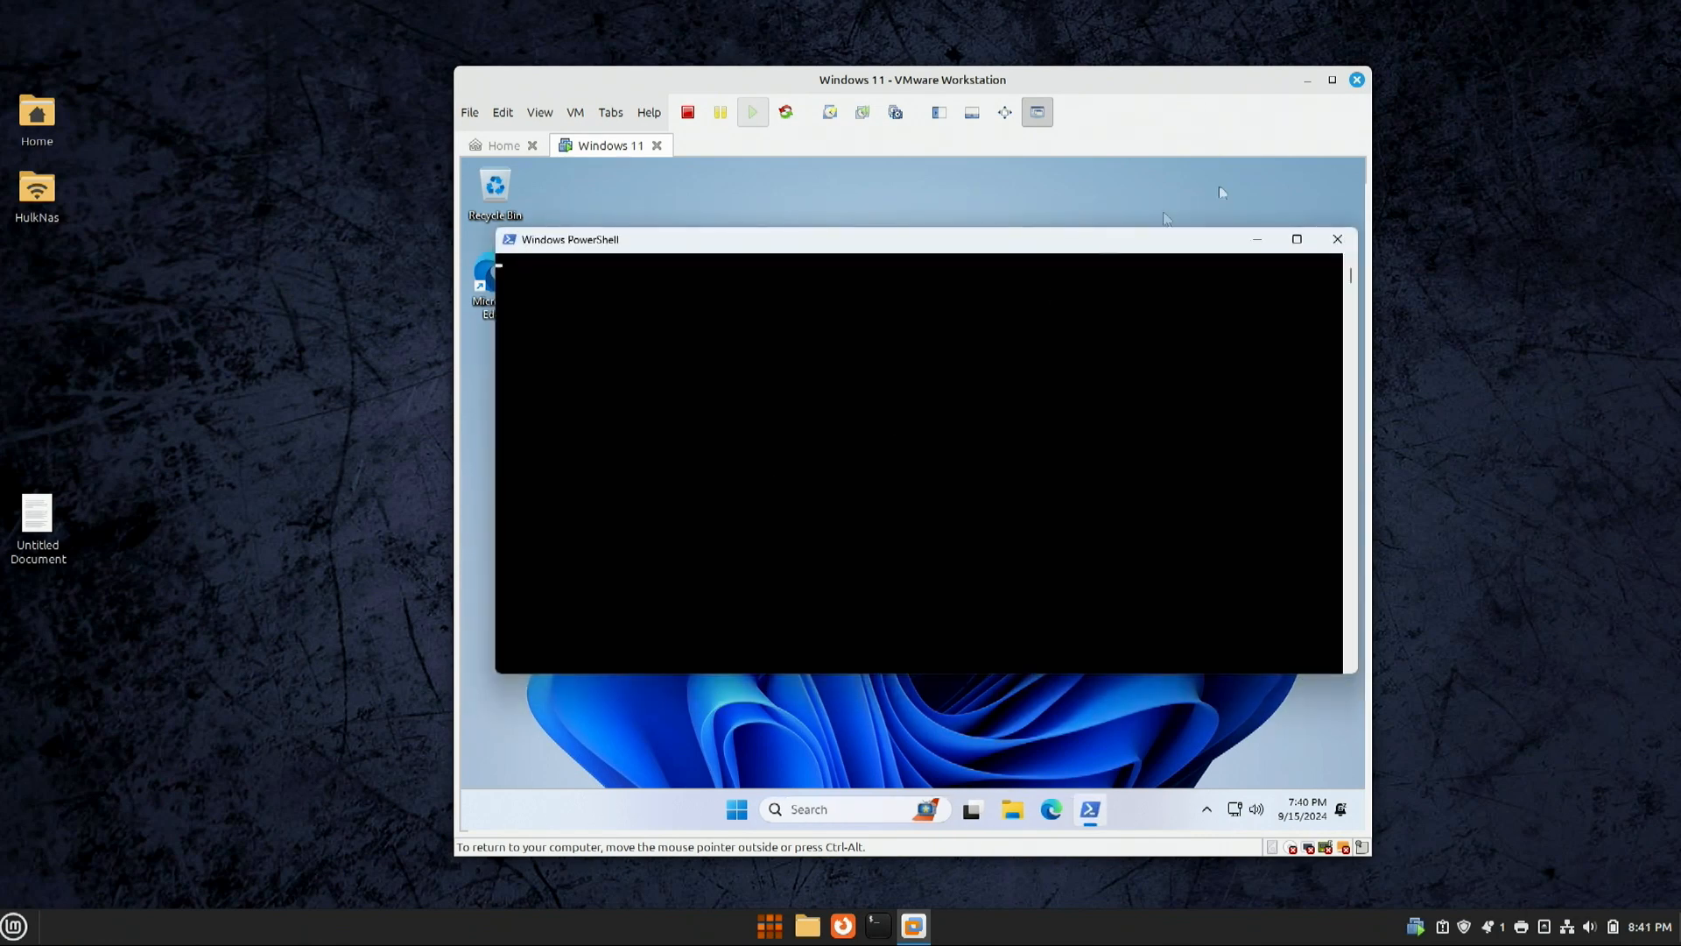
Step: Rearrange the VMware window and the PowerShell console to a comfortable size and position
{"action": "left_click", "coordinate": [1332, 80]}
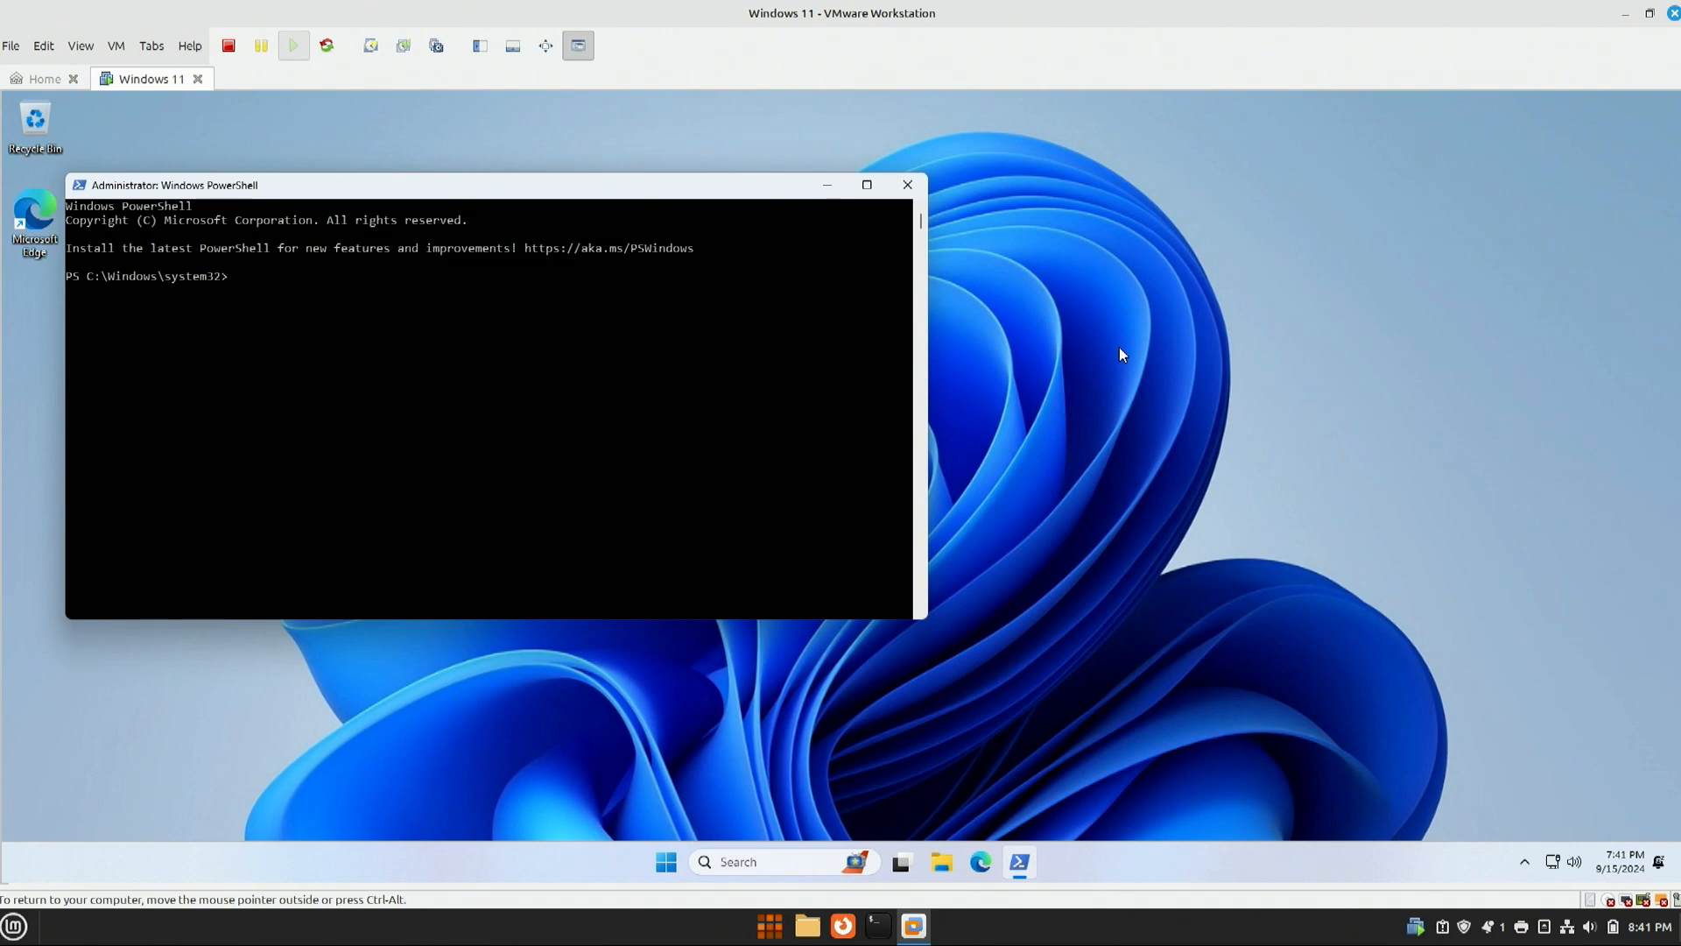
{"action": "left_click_drag", "start_coordinate": [687, 190], "coordinate": [1022, 243]}
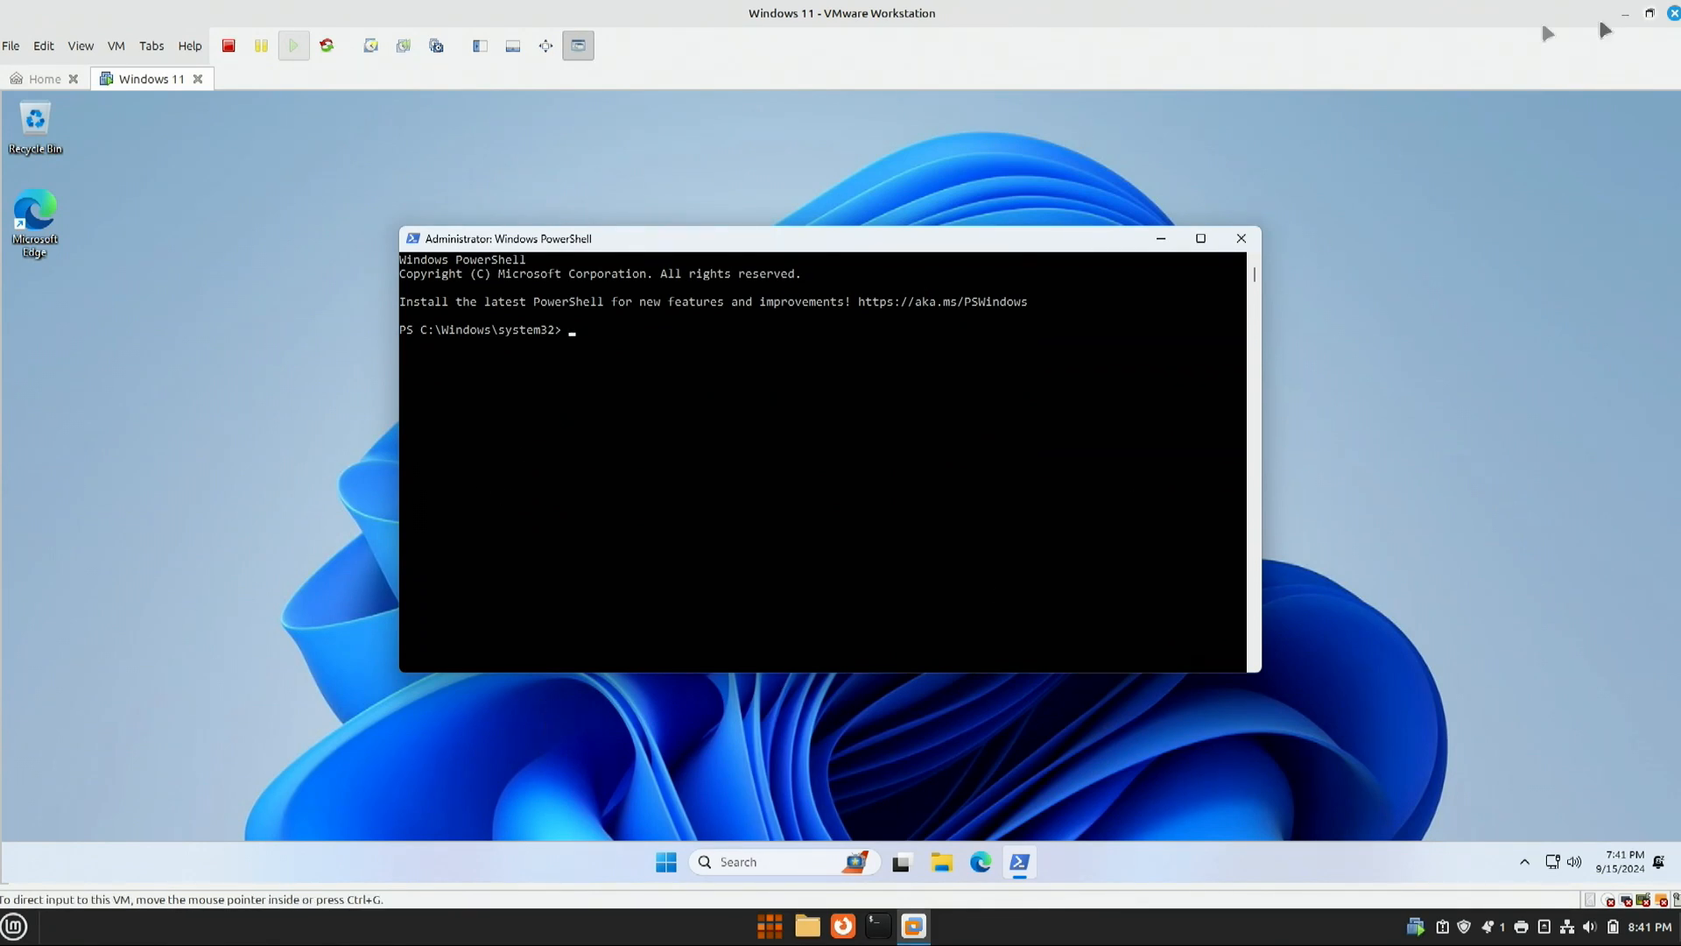
{"action": "left_click", "coordinate": [1649, 13]}
{"action": "left_click_drag", "start_coordinate": [455, 69], "coordinate": [104, 39]}
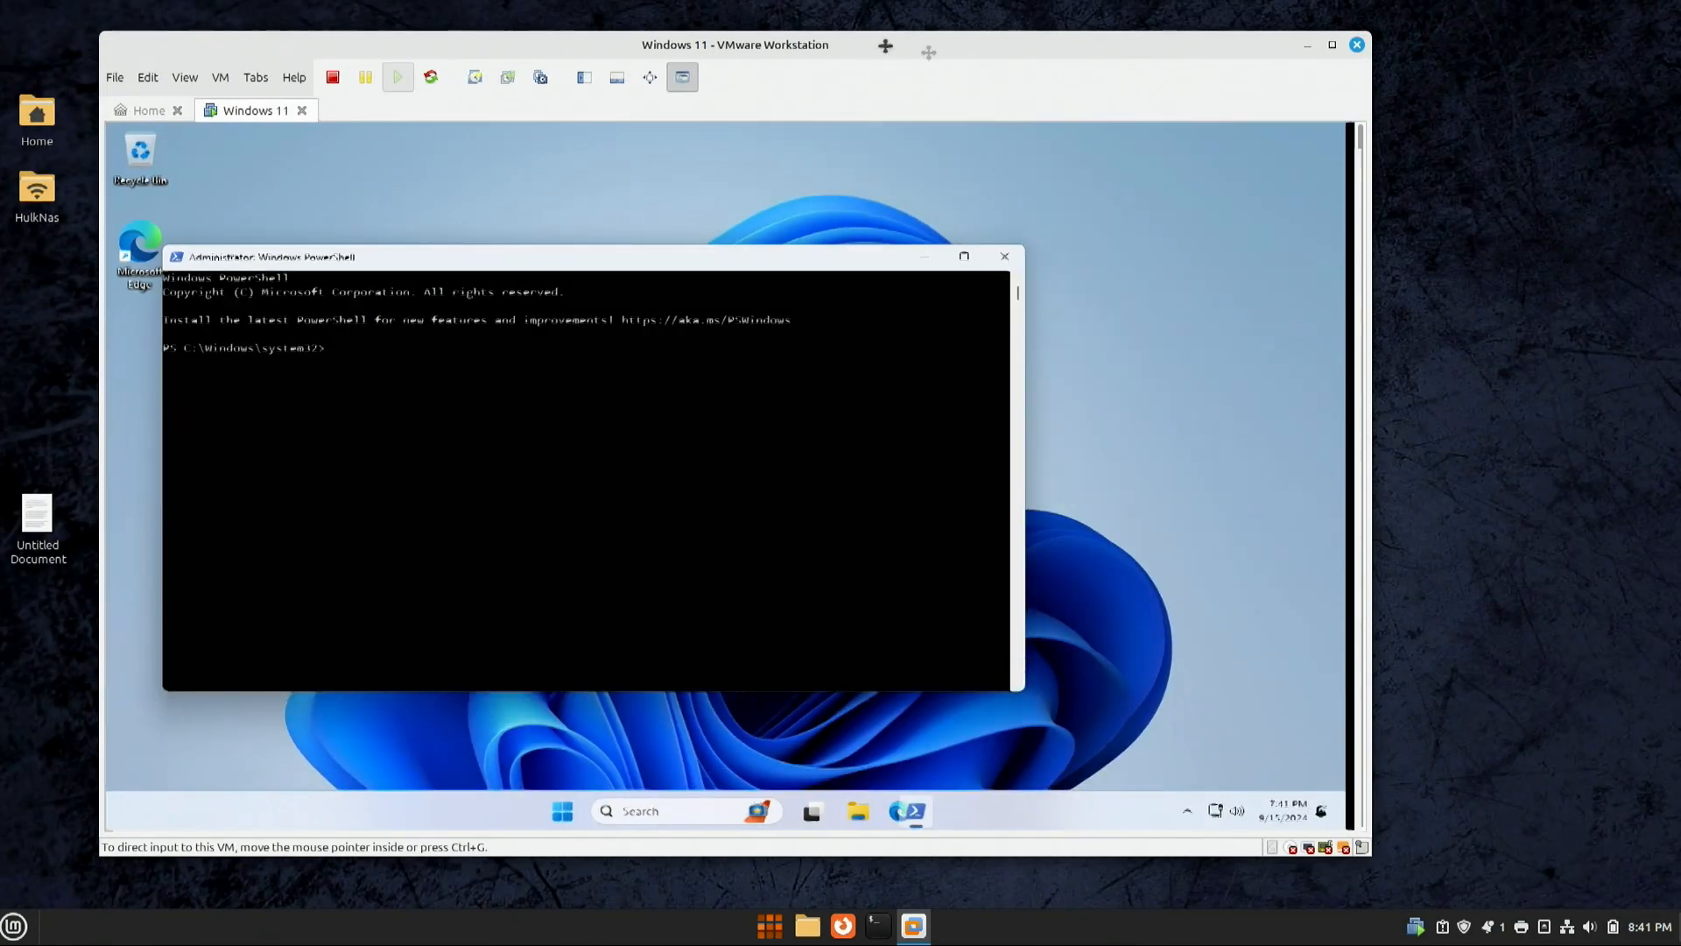
{"action": "left_click_drag", "start_coordinate": [881, 46], "coordinate": [1013, 50]}
{"action": "left_click_drag", "start_coordinate": [1503, 857], "coordinate": [1554, 880]}
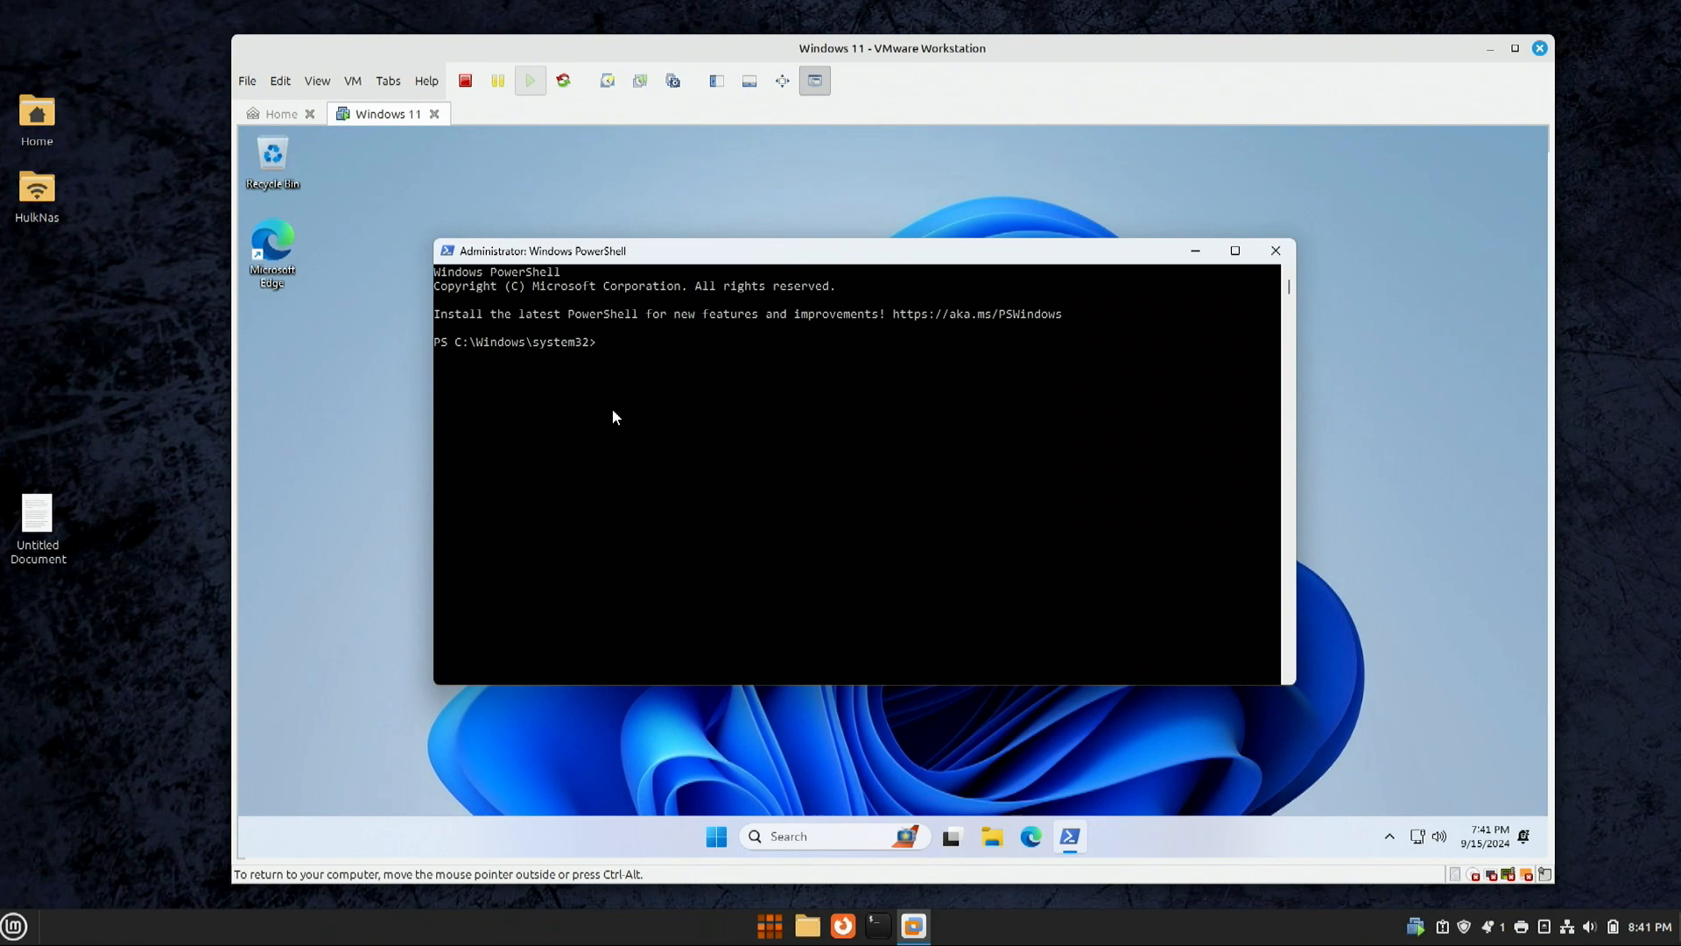
Step: Paste and run 'irm christitus.com/win' in the admin PowerShell to launch WinUtil
{"action": "left_click", "coordinate": [616, 341]}
{"action": "right_click", "coordinate": [720, 342]}
{"action": "key", "text": "Return"}
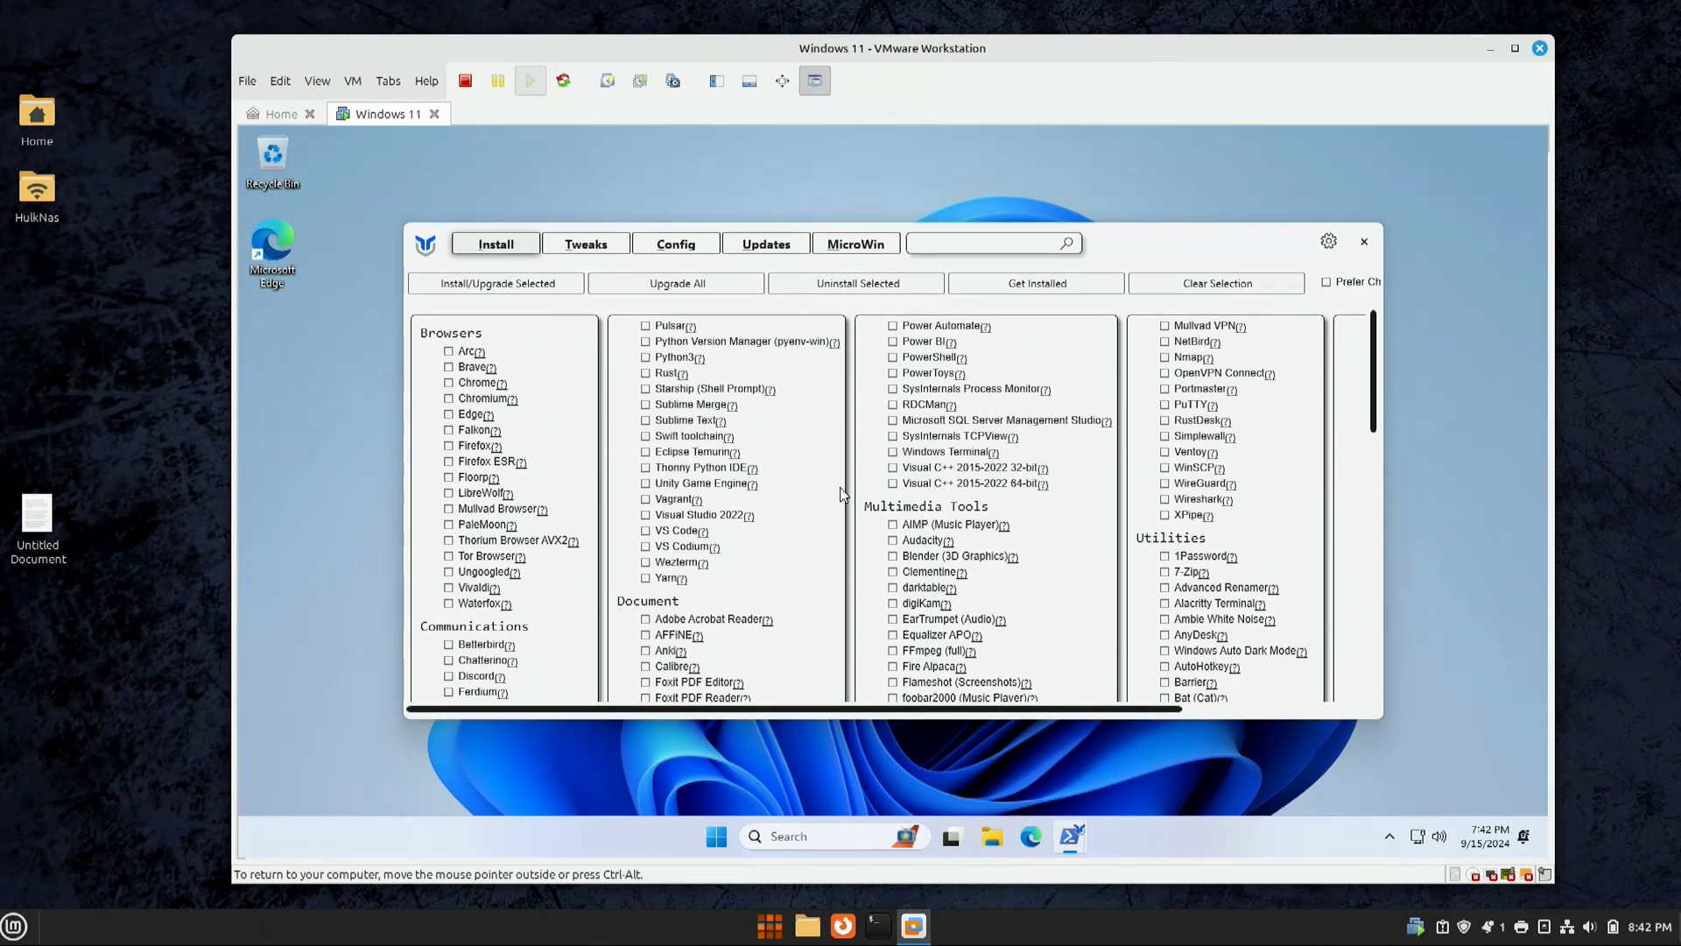
Step: Apply the Security (Recommended) update settings under Updates, confirm OK, and switch to Config
{"action": "scroll", "coordinate": [786, 469], "scroll_direction": "down", "scroll_amount": 10}
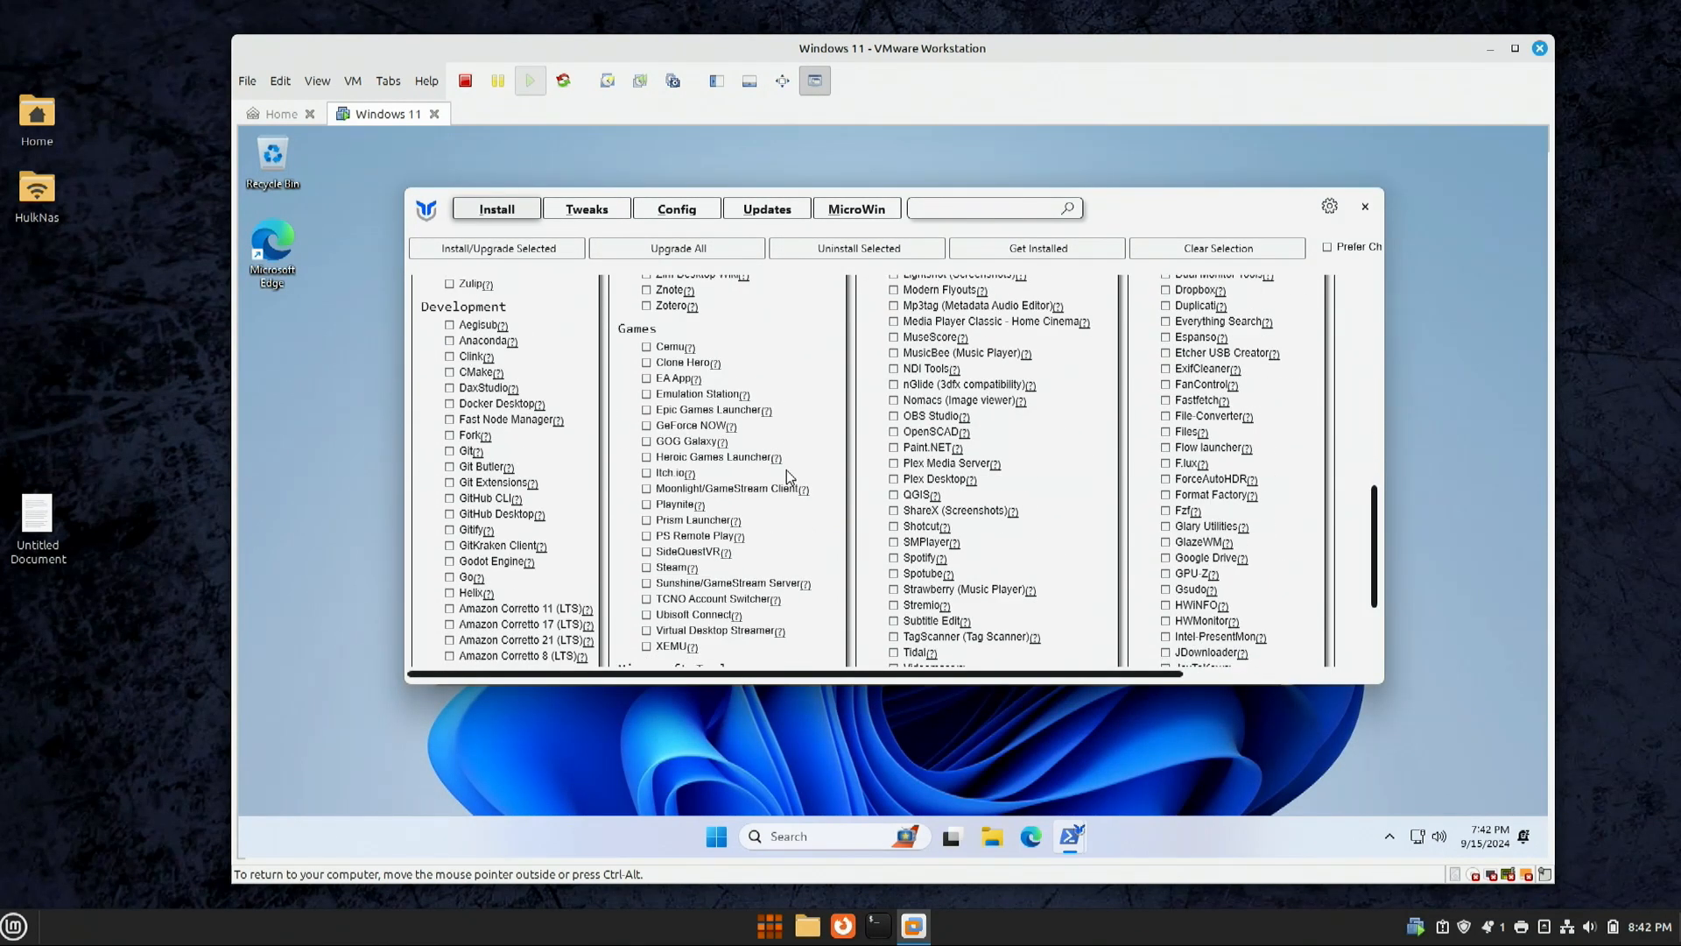
{"action": "scroll", "coordinate": [786, 469], "scroll_direction": "up", "scroll_amount": 10}
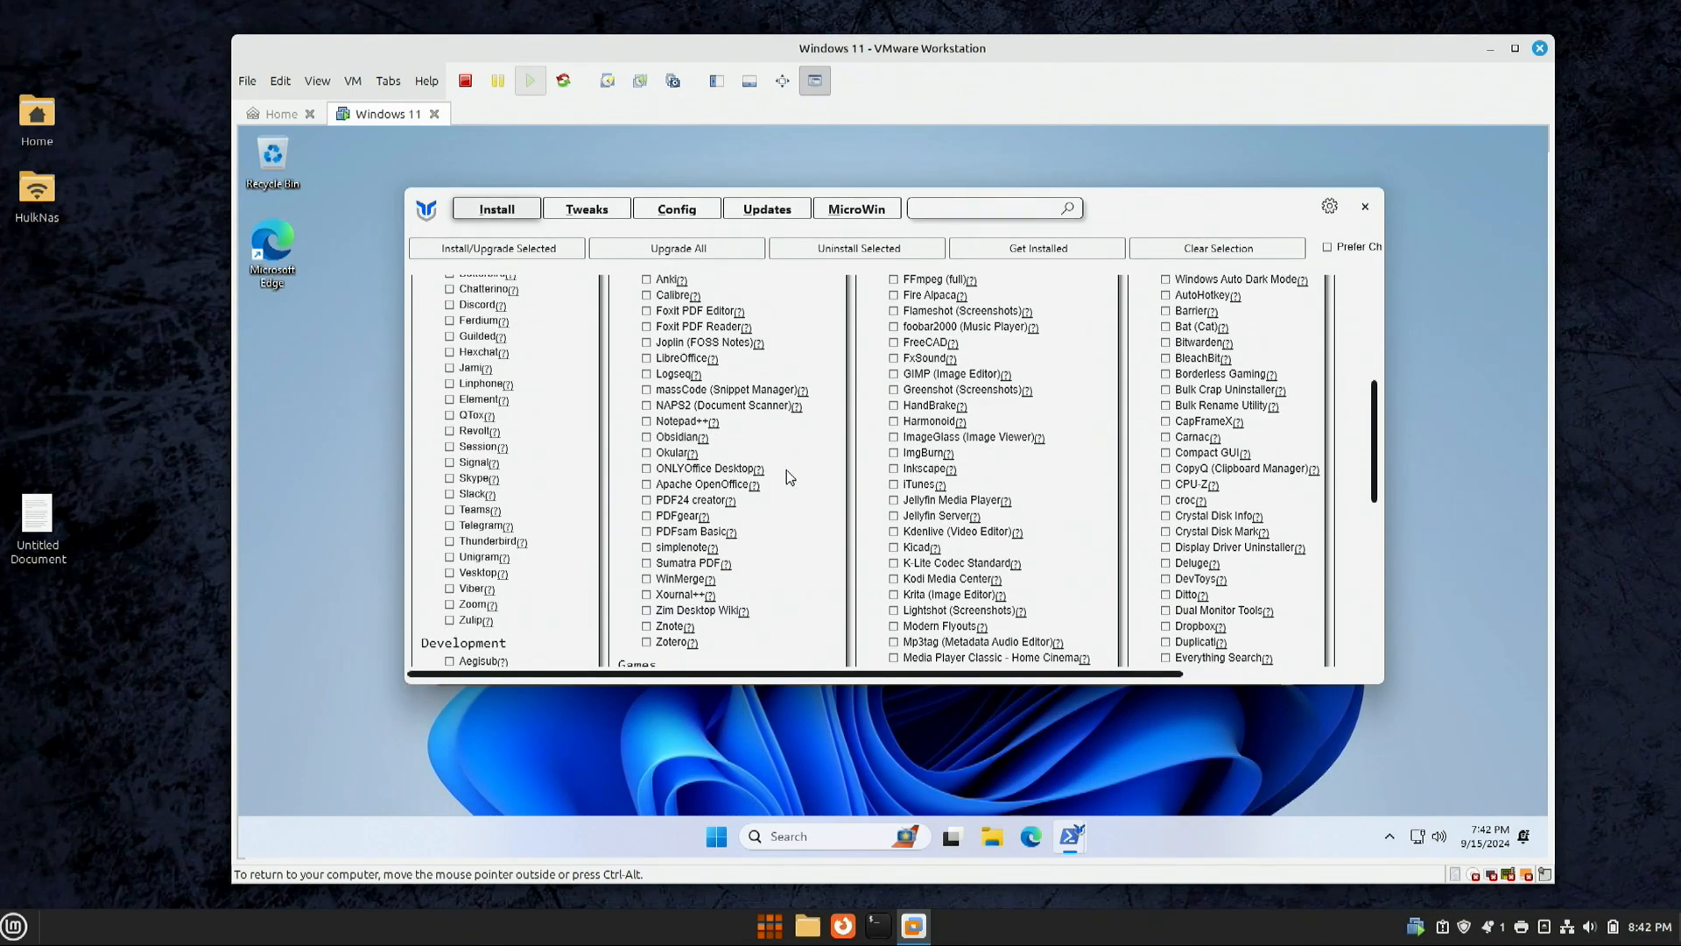
{"action": "scroll", "coordinate": [786, 469], "scroll_direction": "up", "scroll_amount": 2}
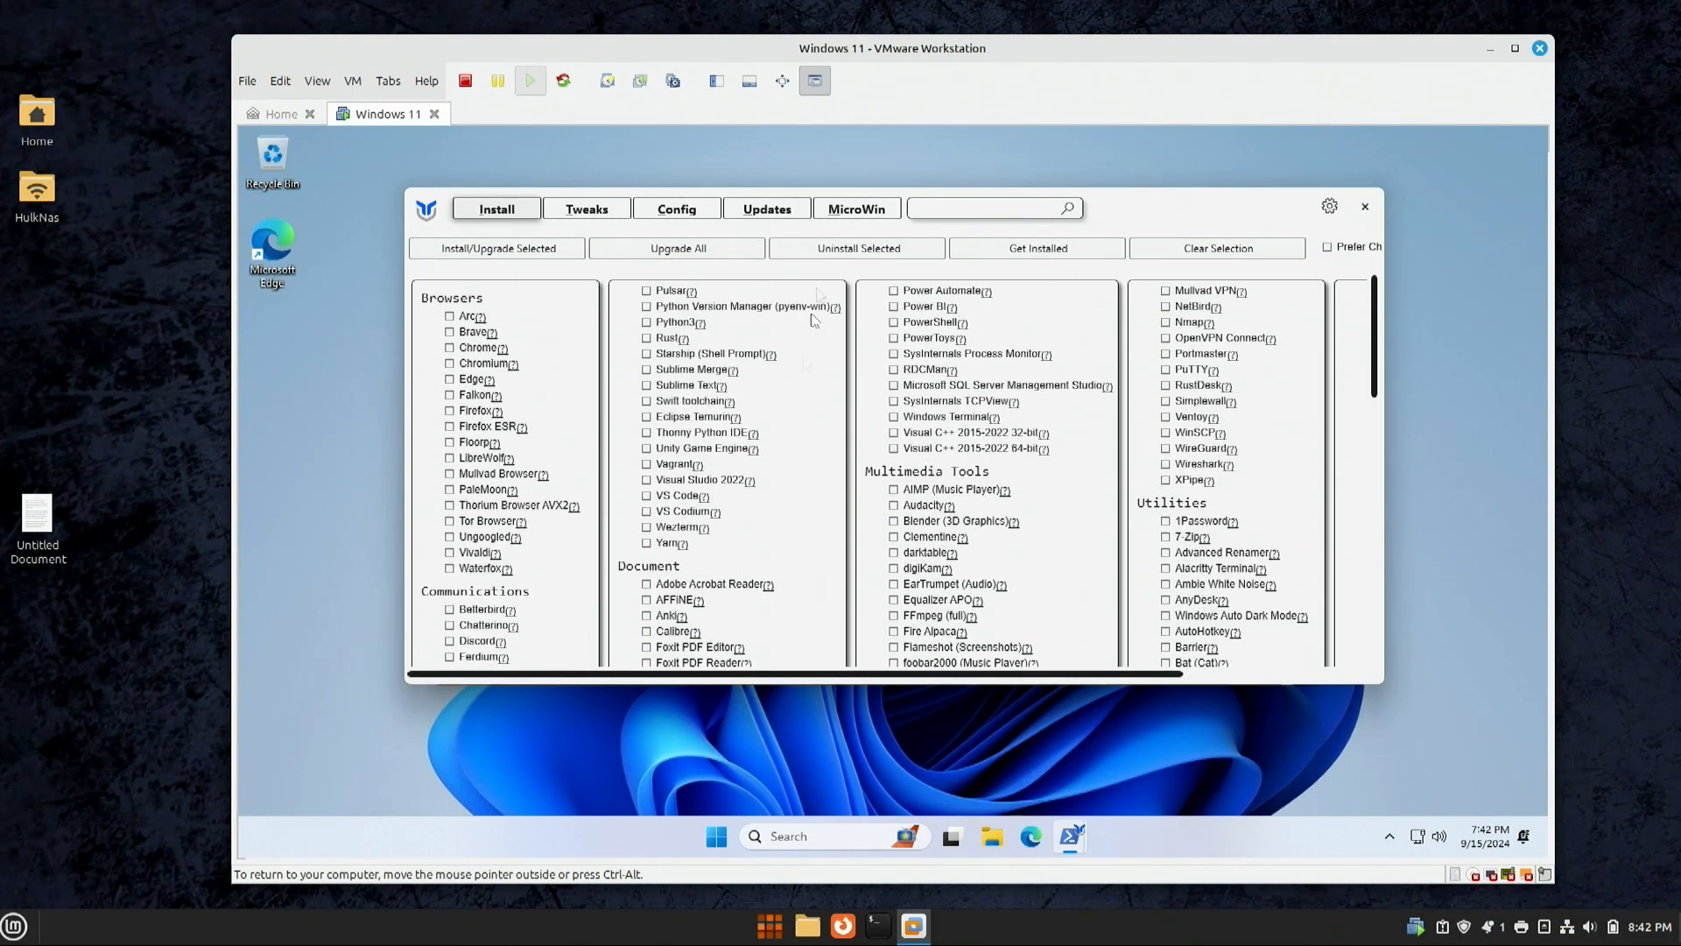
{"action": "left_click", "coordinate": [835, 210]}
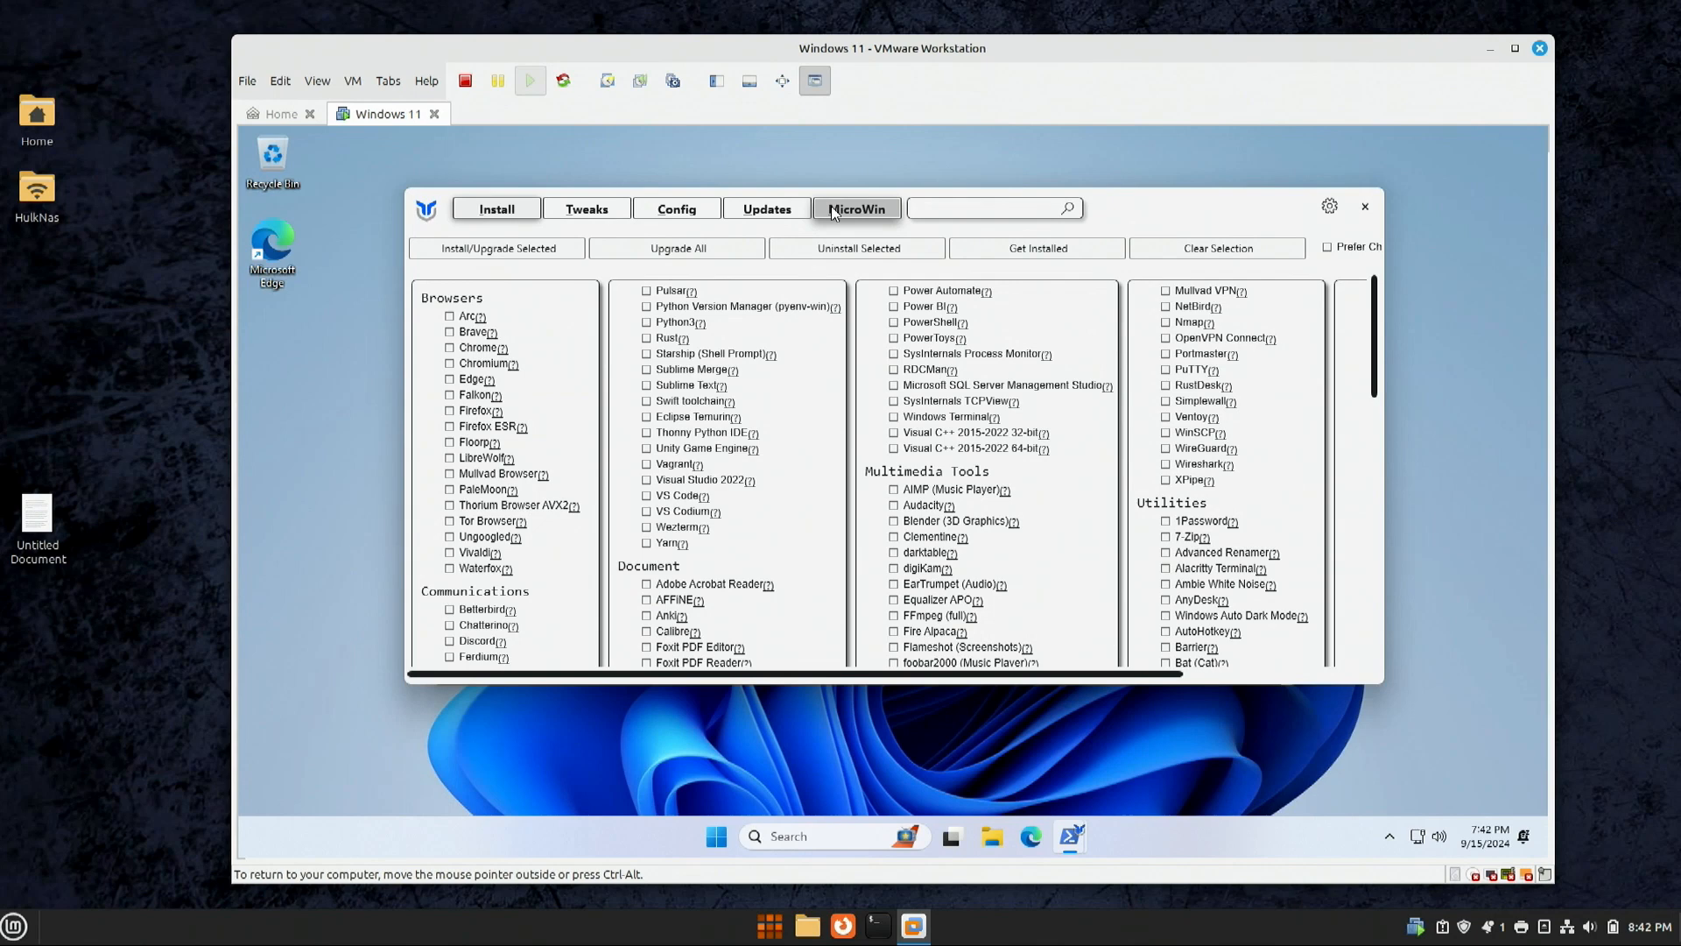
{"action": "left_click", "coordinate": [750, 214]}
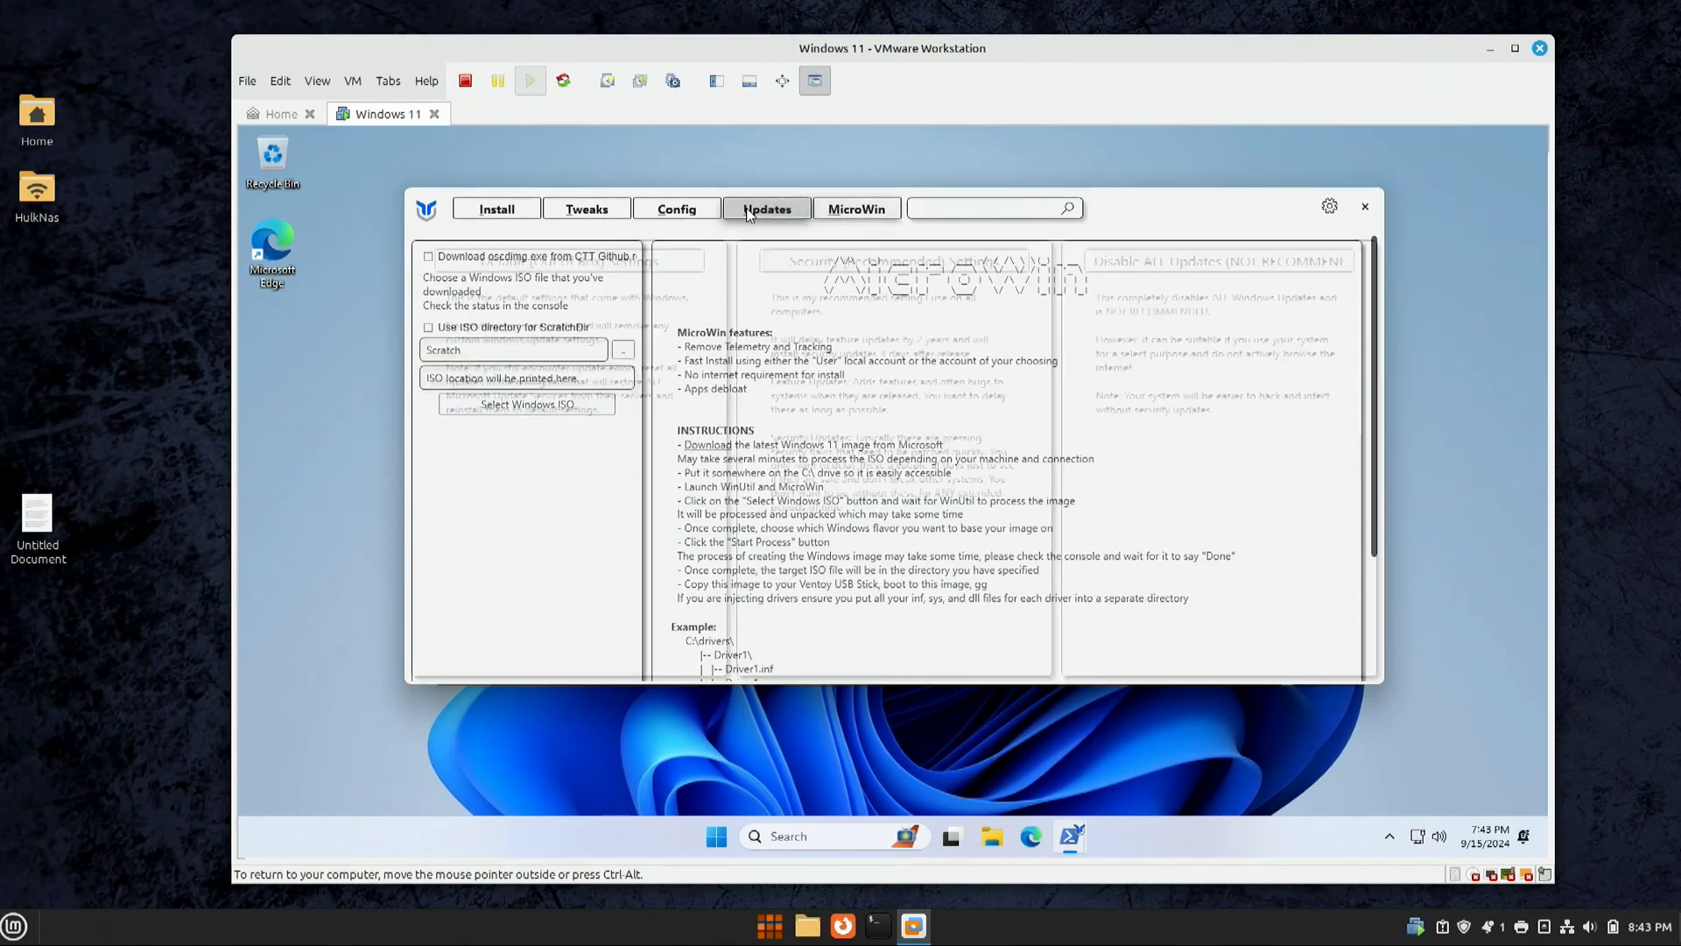
{"action": "left_click", "coordinate": [822, 261]}
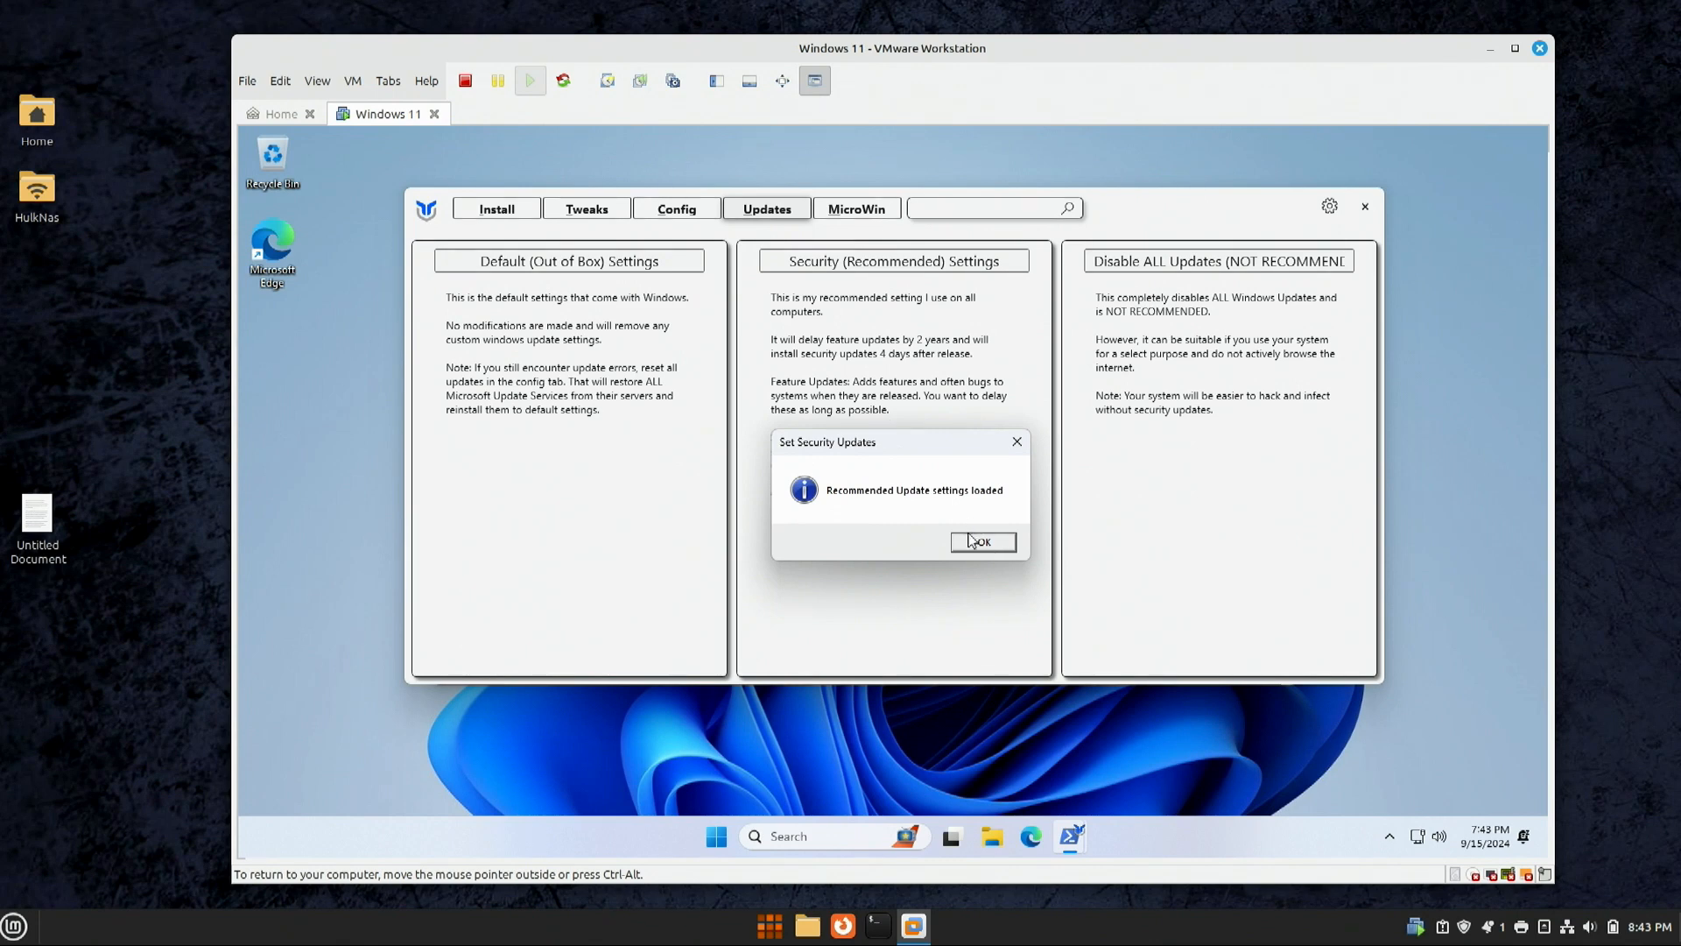
{"action": "left_click", "coordinate": [979, 542]}
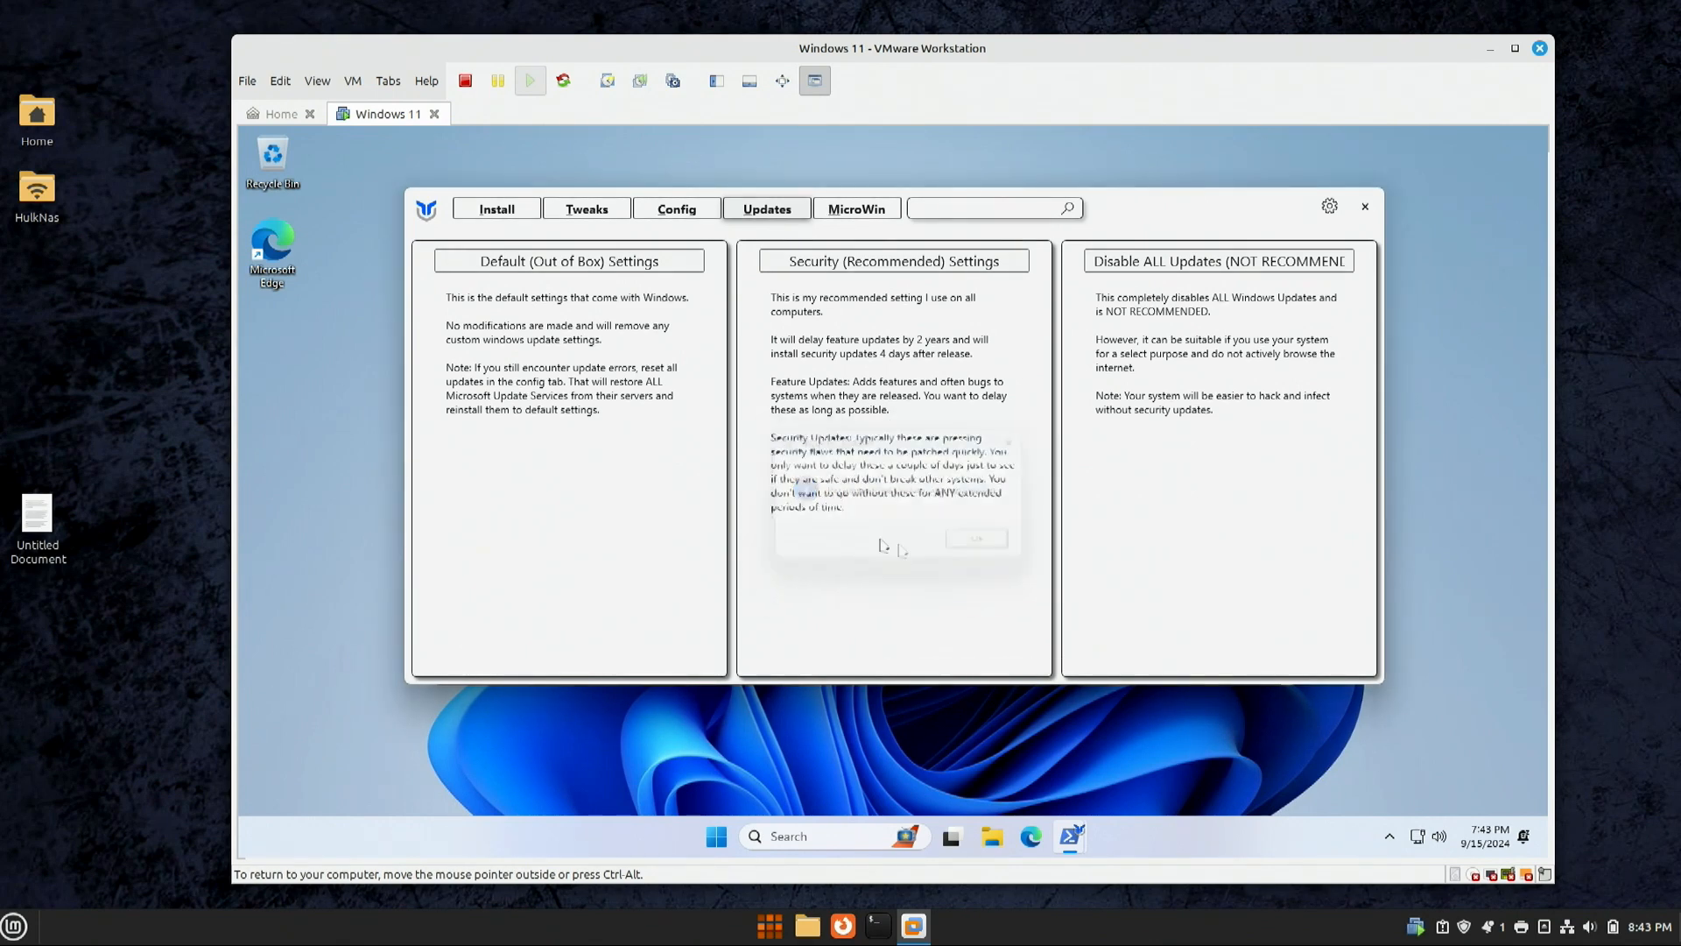
{"action": "left_click", "coordinate": [662, 213]}
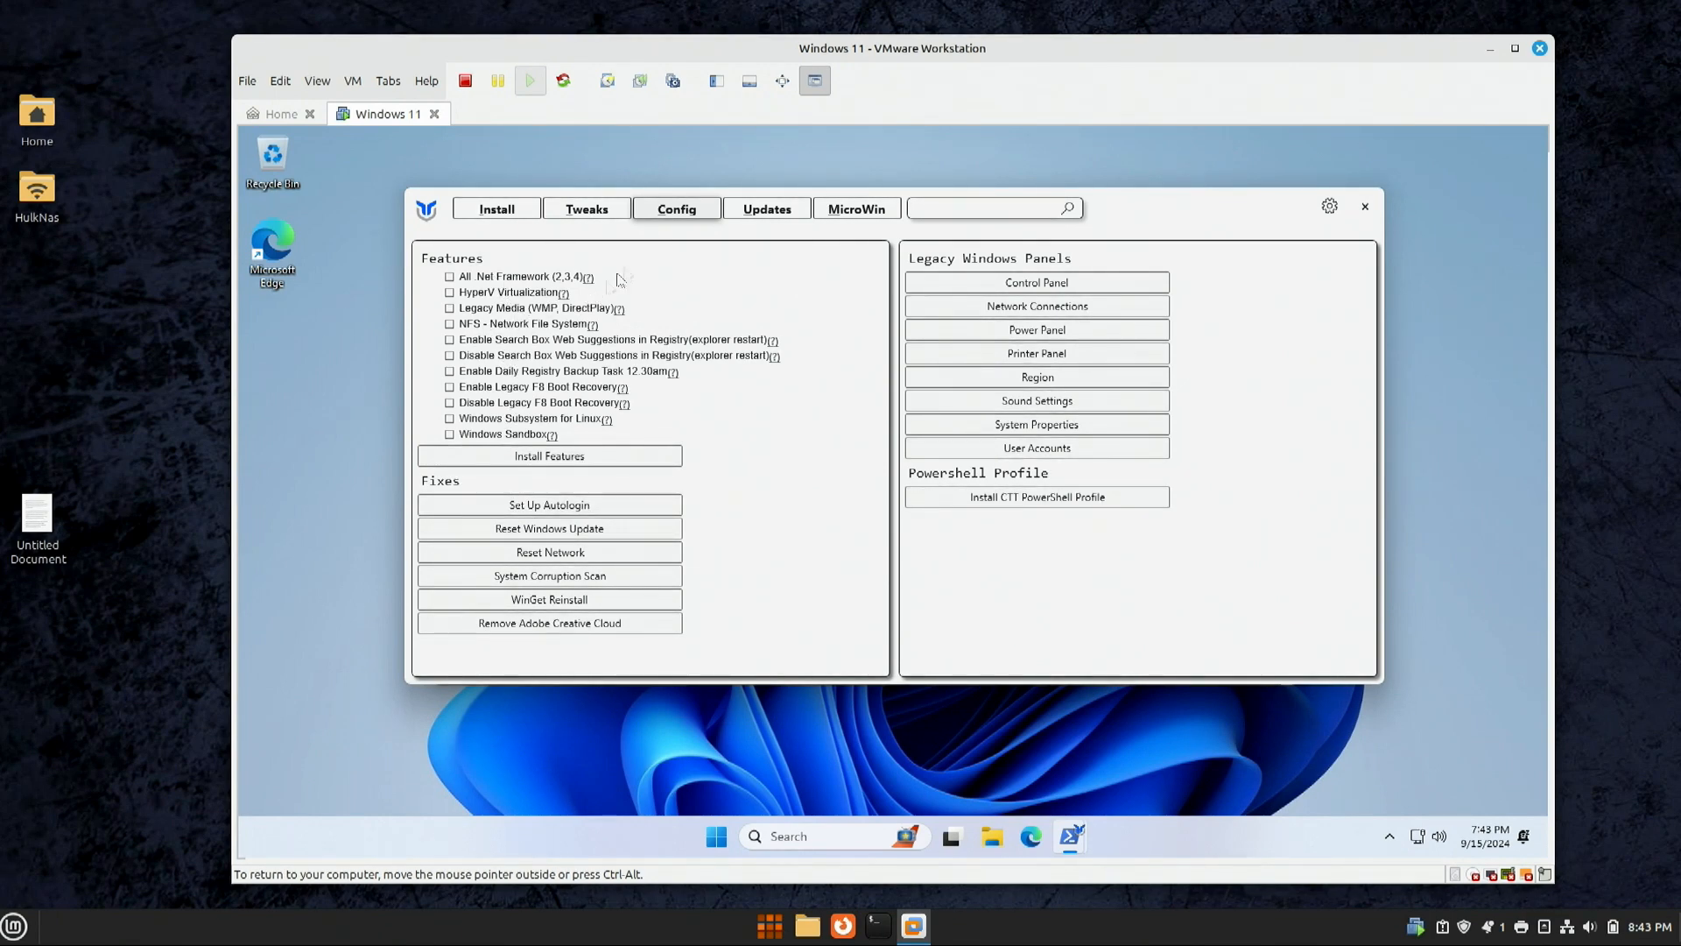
{"action": "left_click_drag", "start_coordinate": [606, 210], "coordinate": [642, 242]}
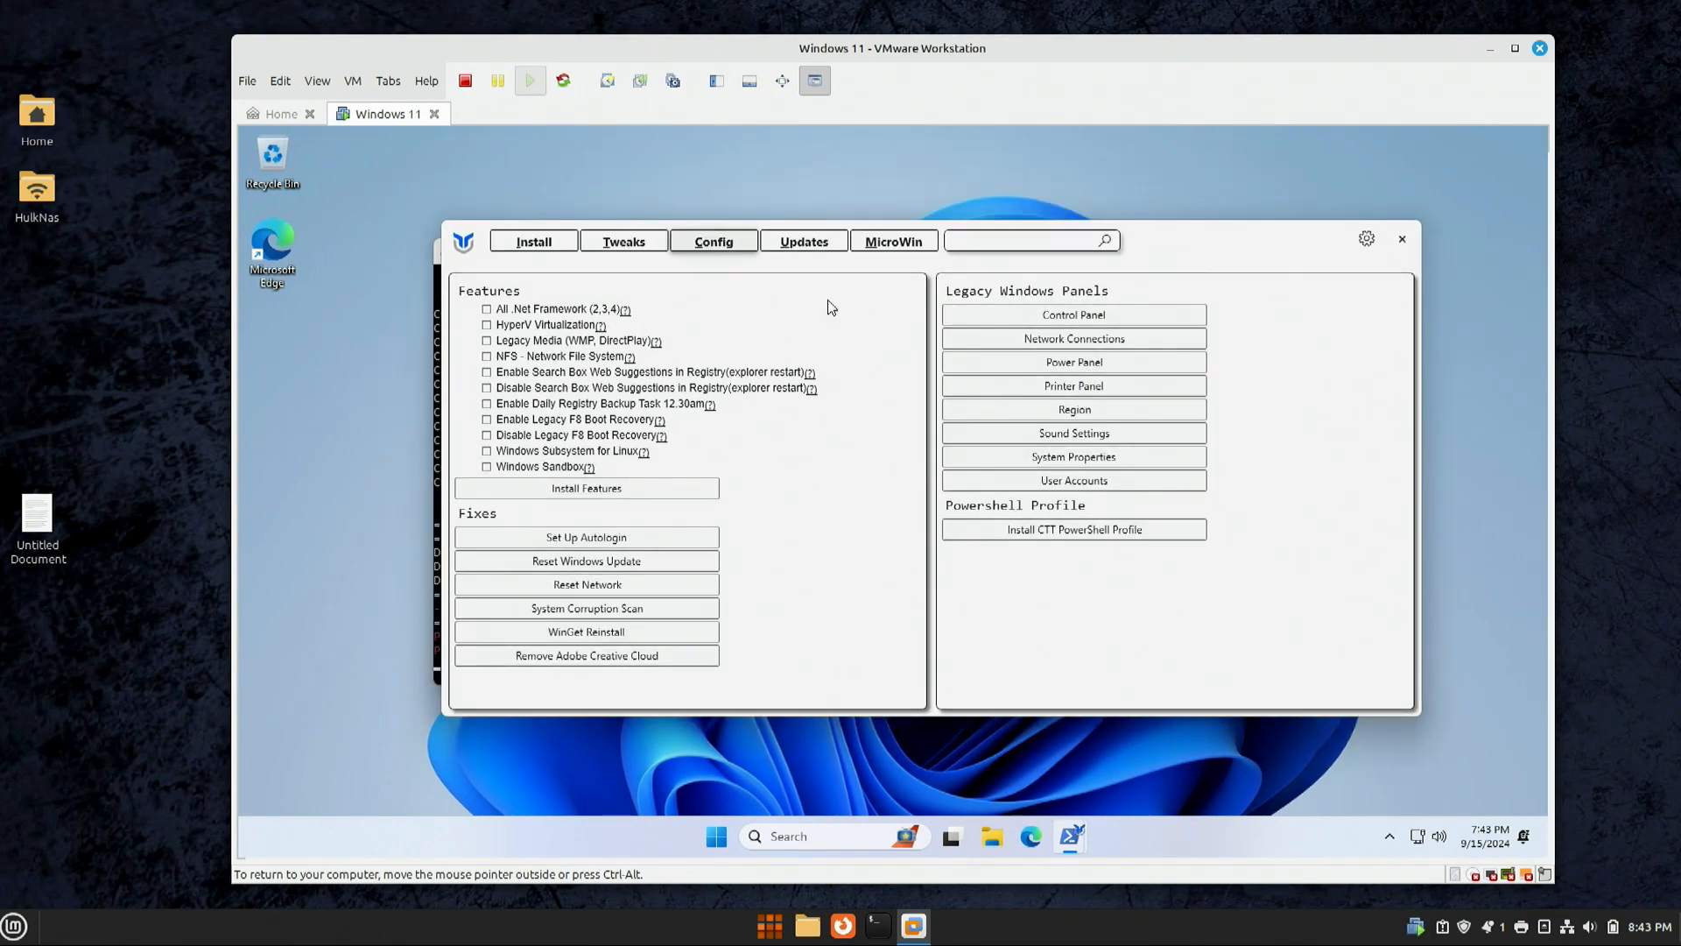
{"action": "left_click", "coordinate": [607, 243]}
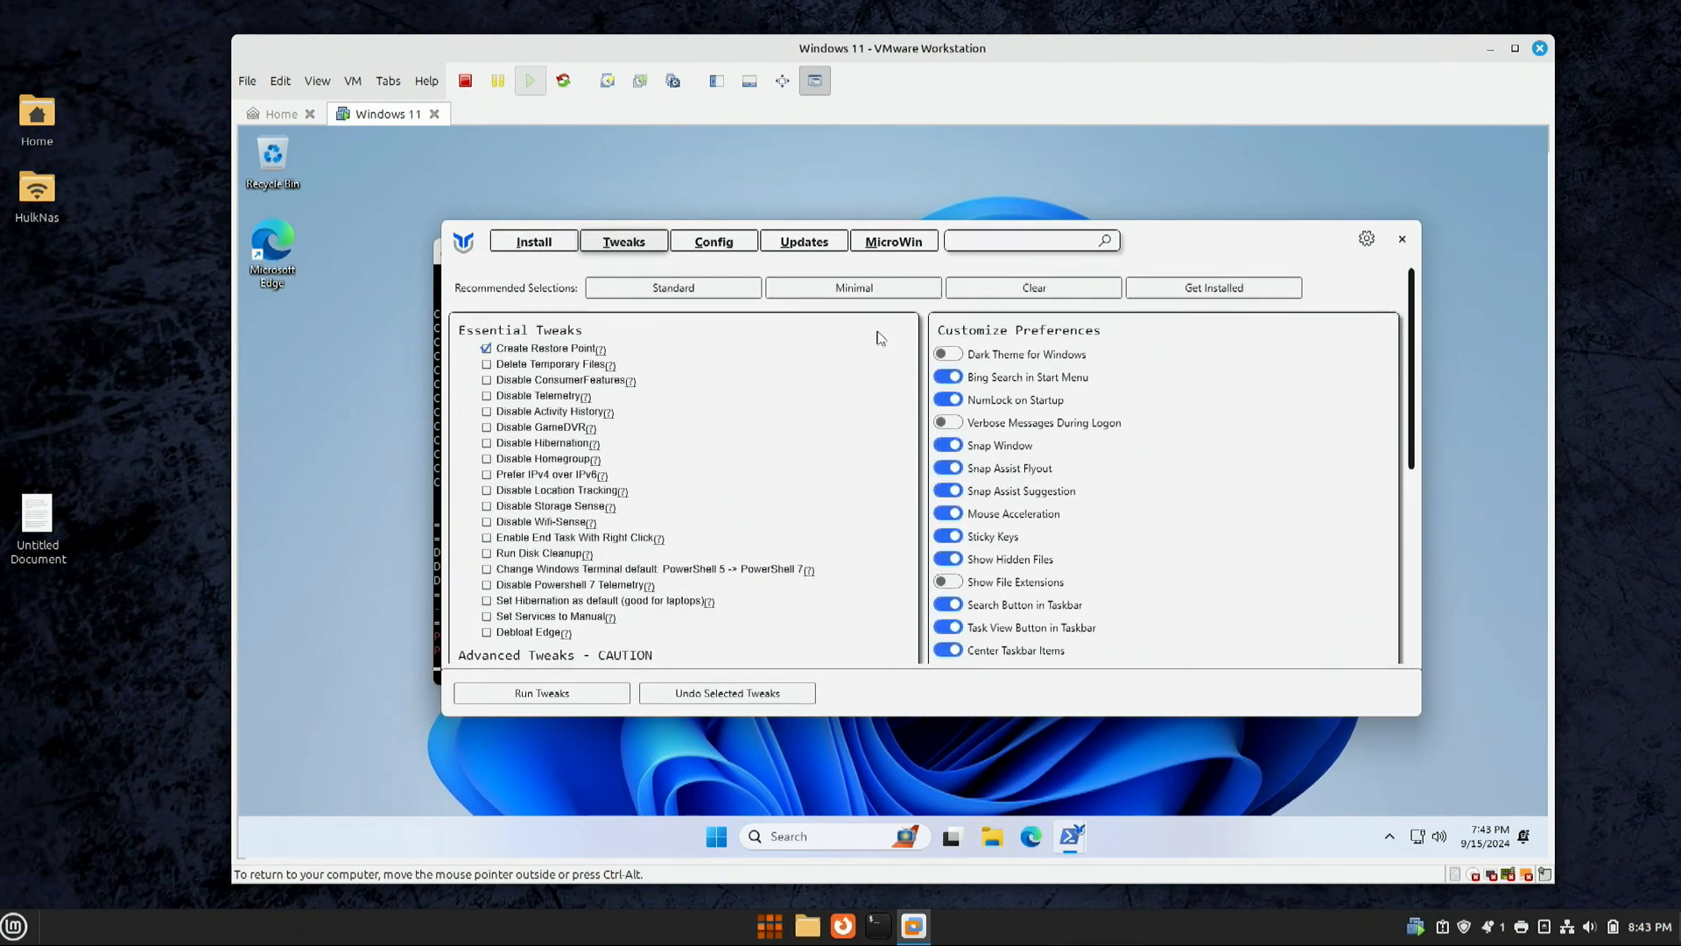
{"action": "left_click", "coordinate": [725, 286]}
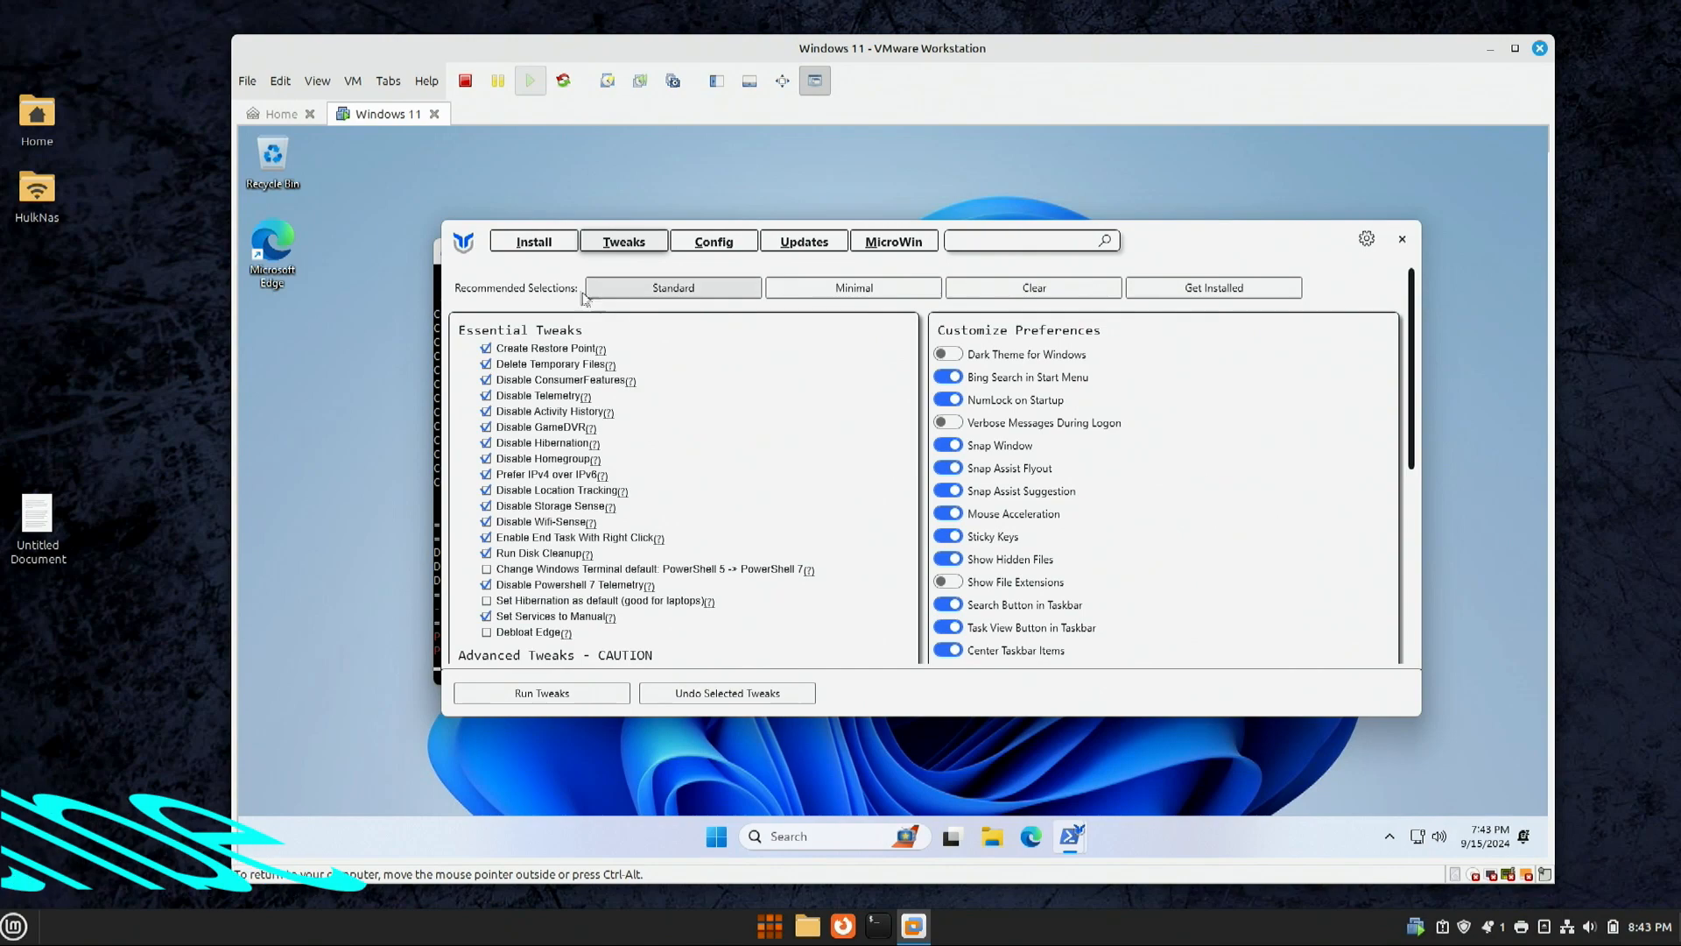
{"action": "left_click", "coordinate": [487, 349]}
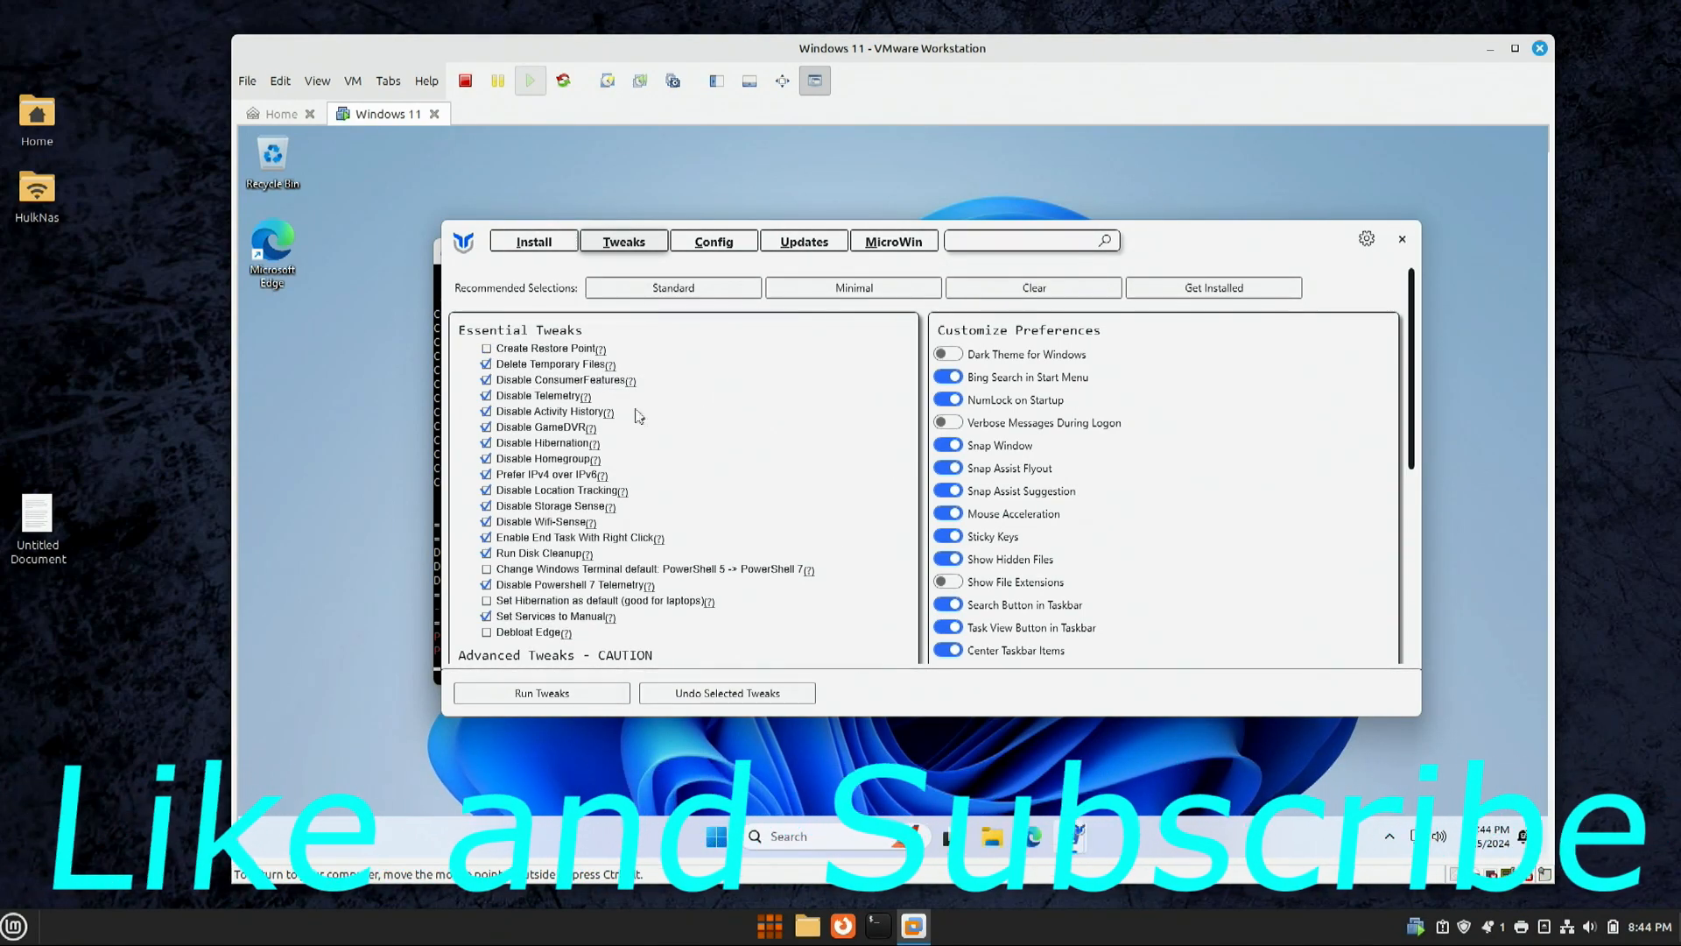
{"action": "left_click", "coordinate": [487, 460]}
{"action": "mouse_move", "coordinate": [513, 526]}
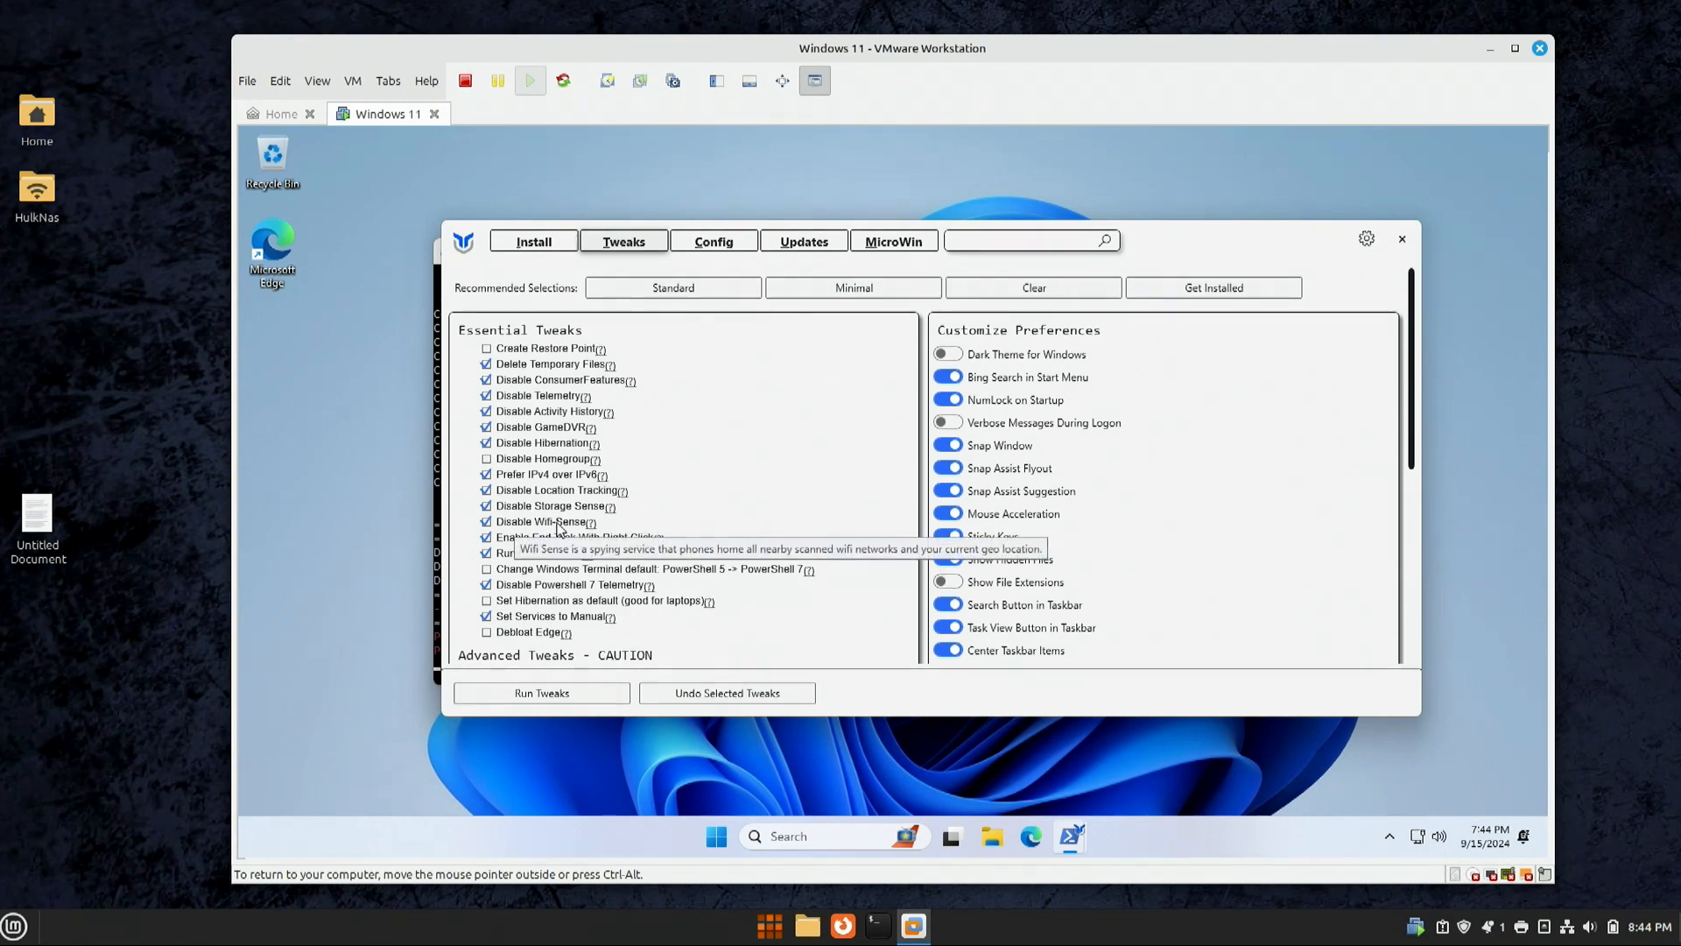
{"action": "left_click", "coordinate": [486, 522]}
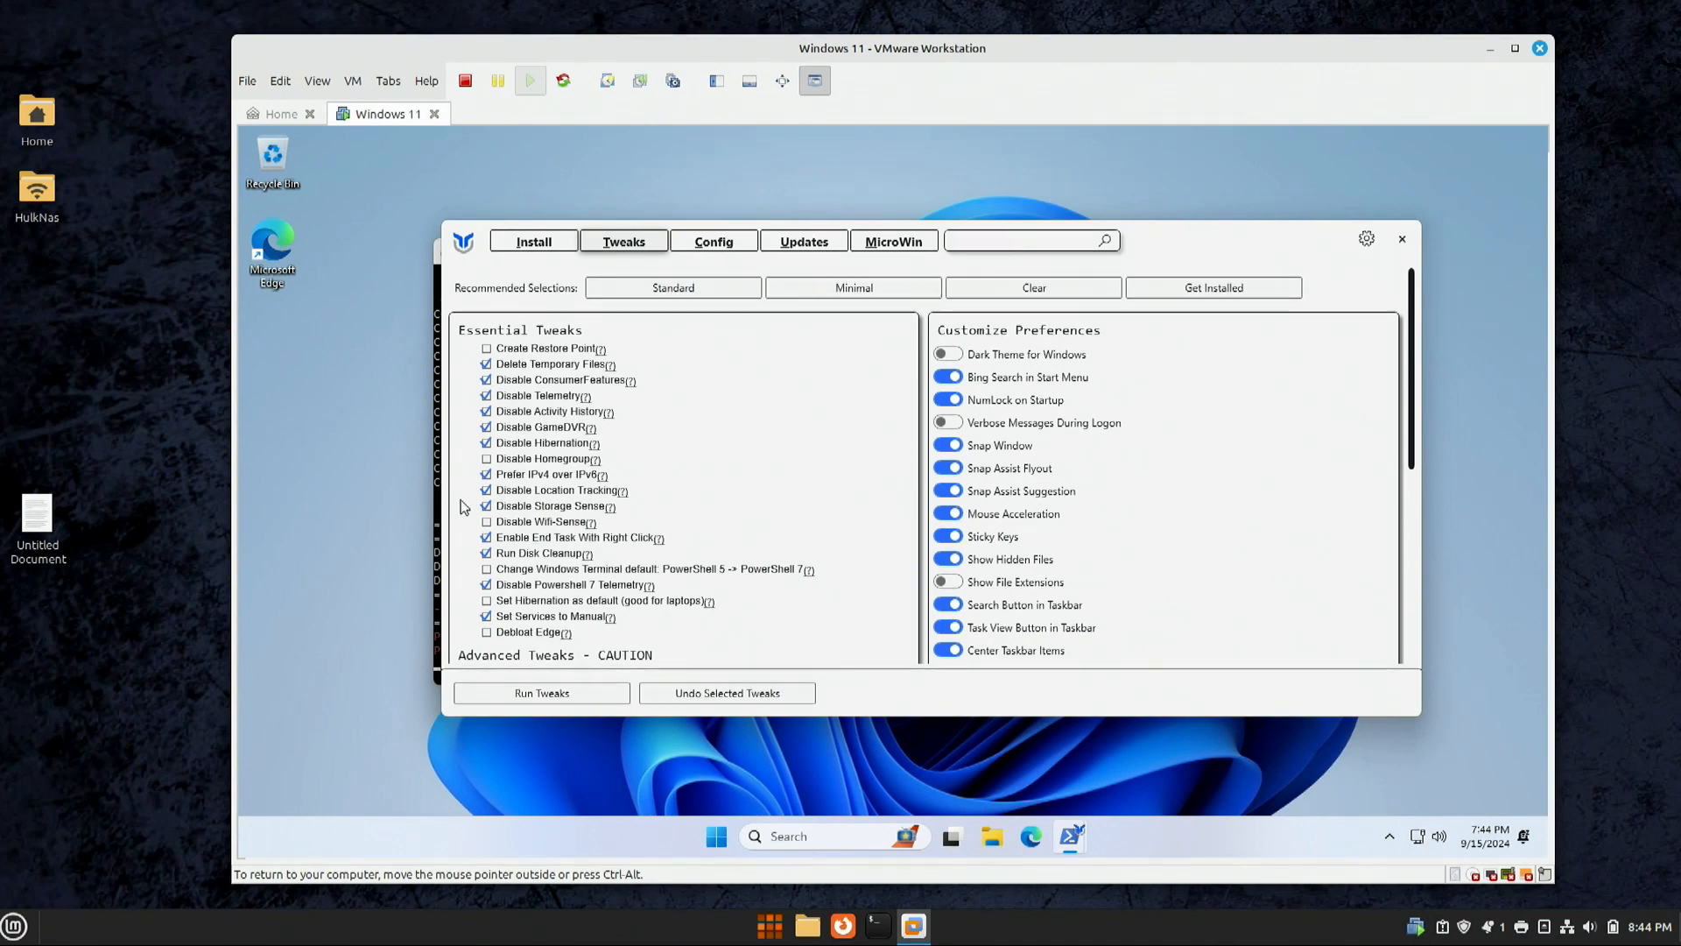
{"action": "mouse_move", "coordinate": [540, 525]}
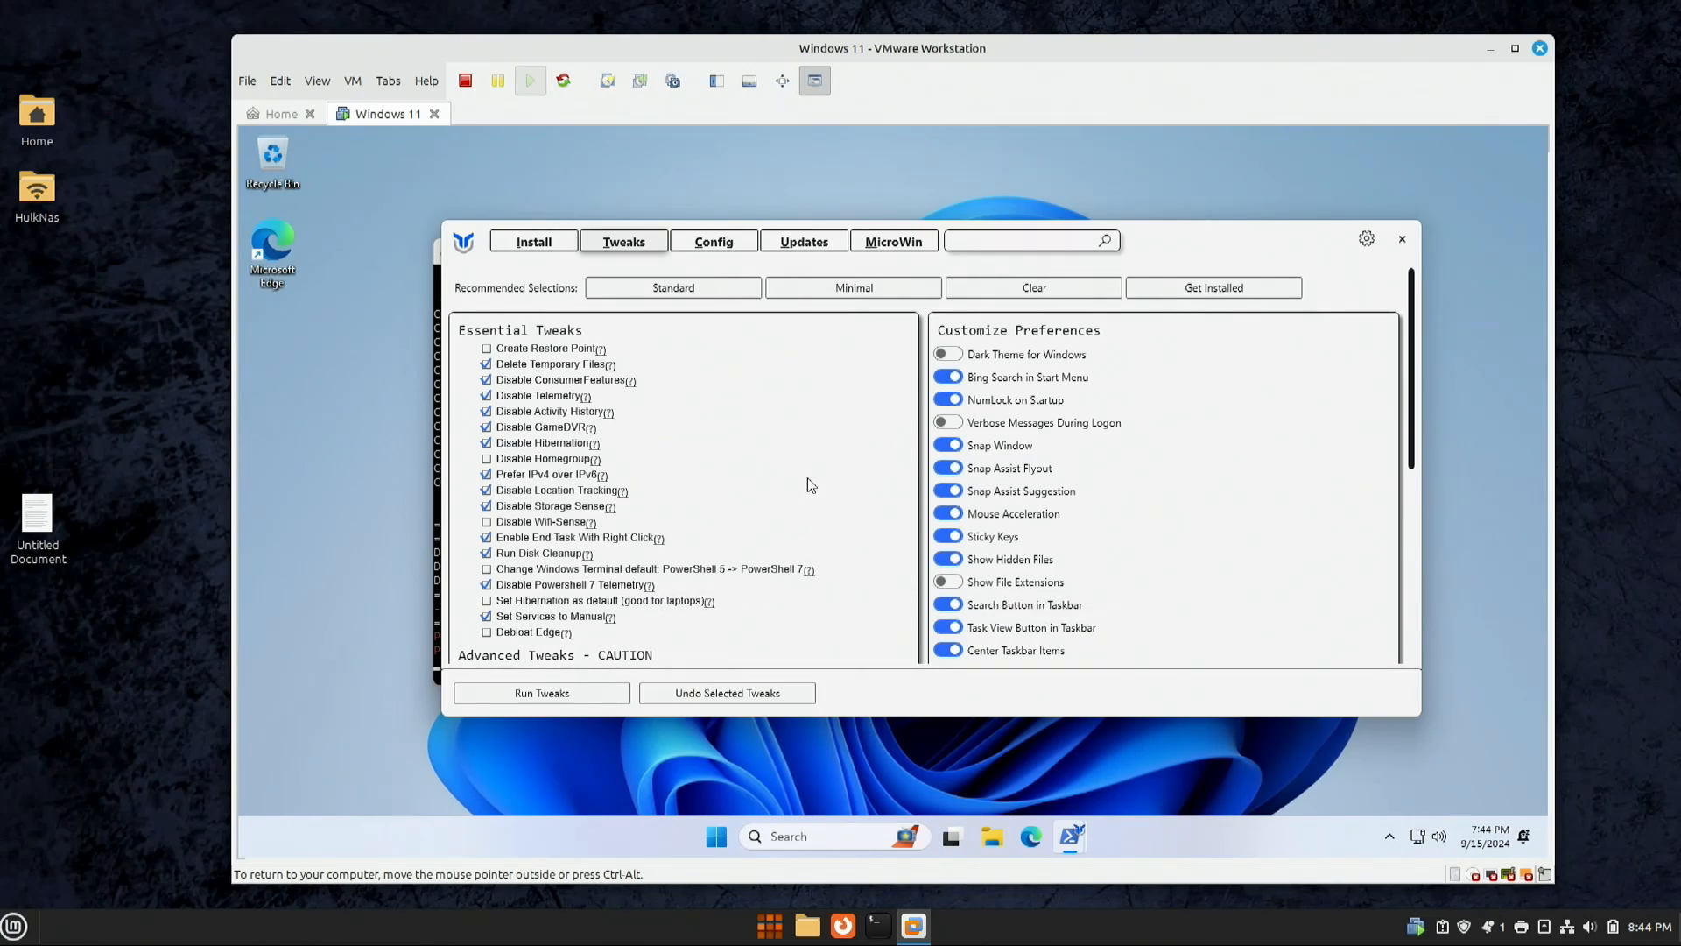
Step: Tick Adobe Debloat, Disable Background Apps and Disable Microsoft Copilot in Advanced Tweaks
{"action": "scroll", "coordinate": [807, 478], "scroll_direction": "down", "scroll_amount": 6}
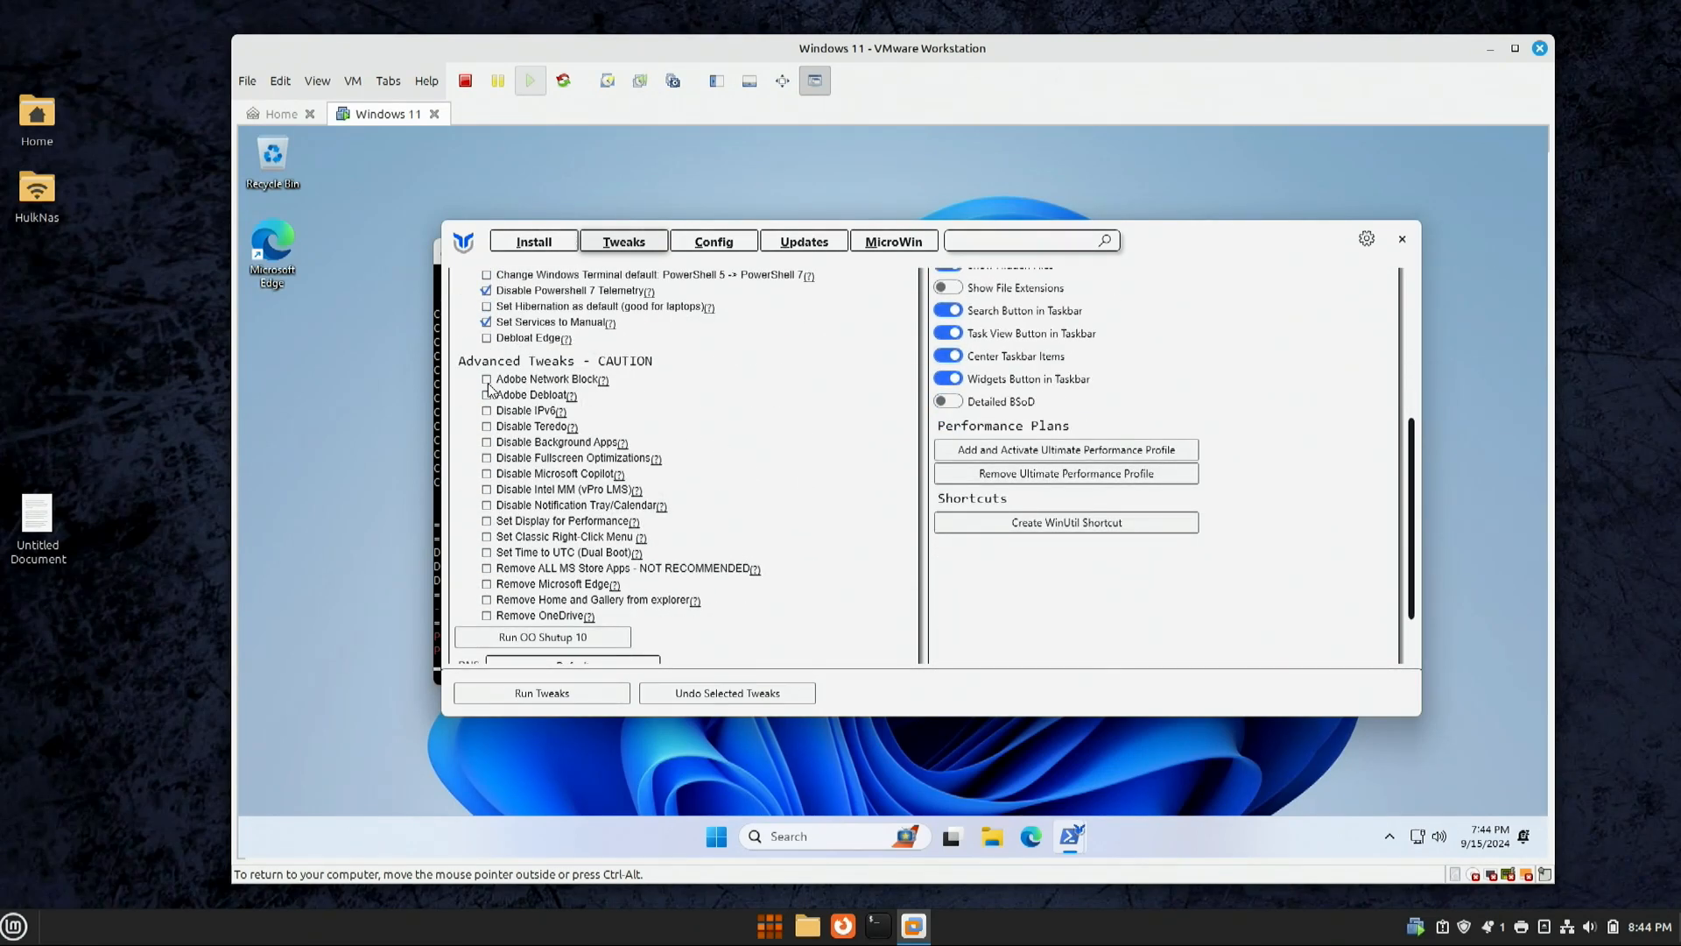
{"action": "left_click", "coordinate": [487, 395]}
{"action": "mouse_move", "coordinate": [540, 431]}
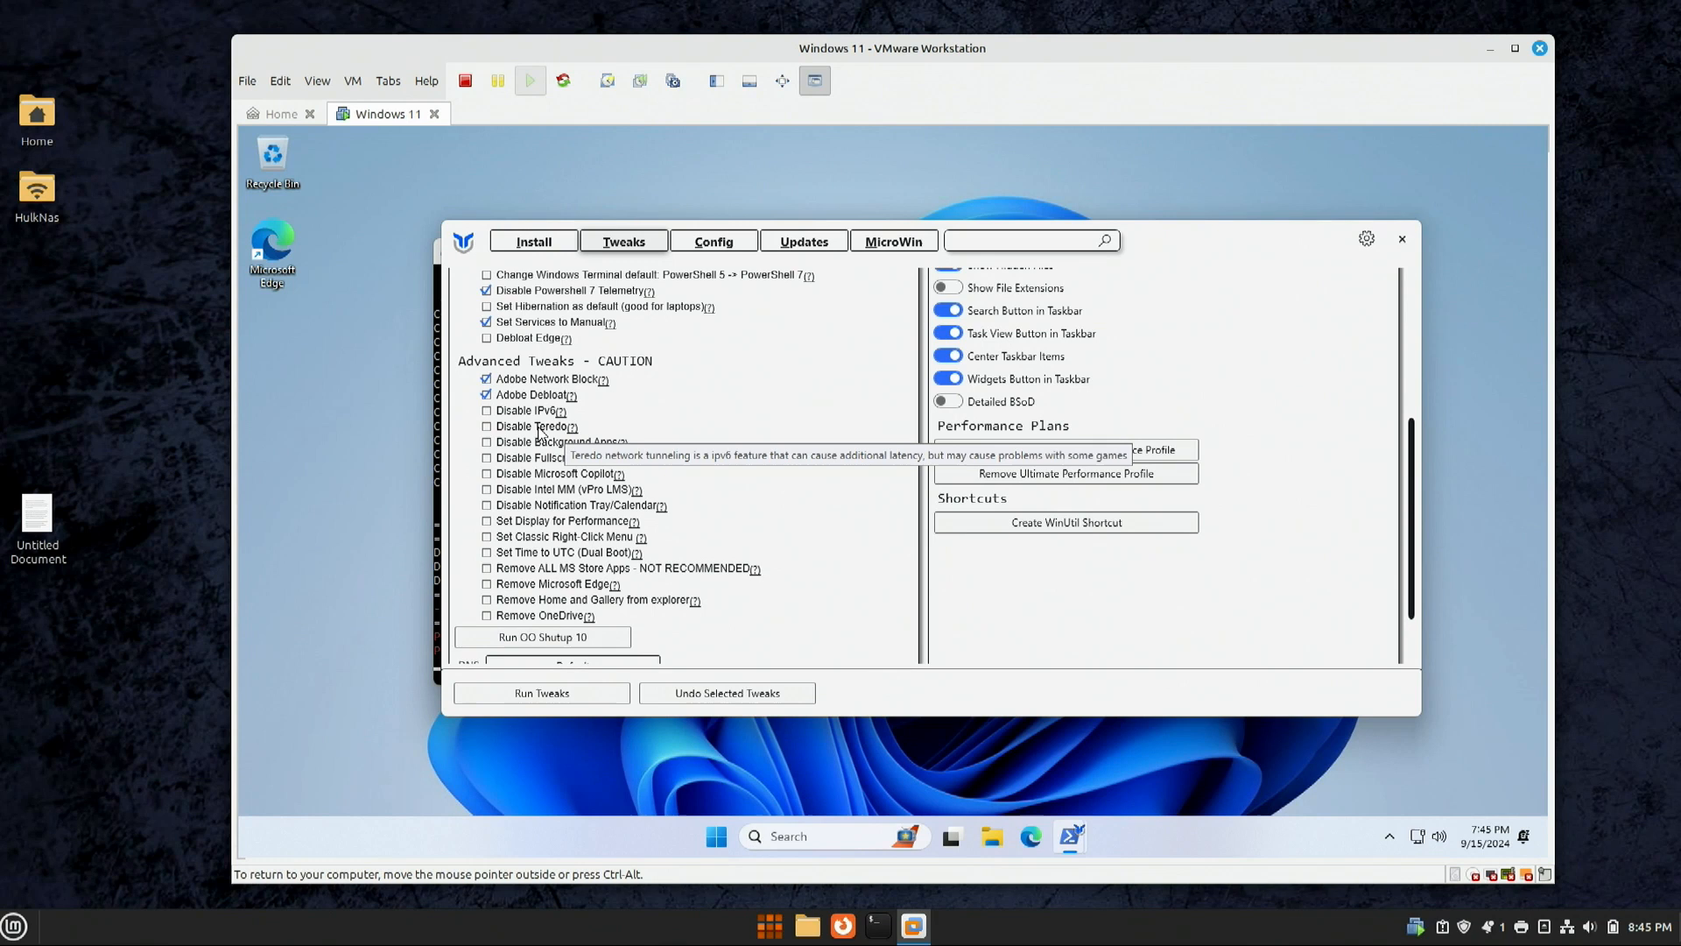
{"action": "left_click", "coordinate": [487, 445]}
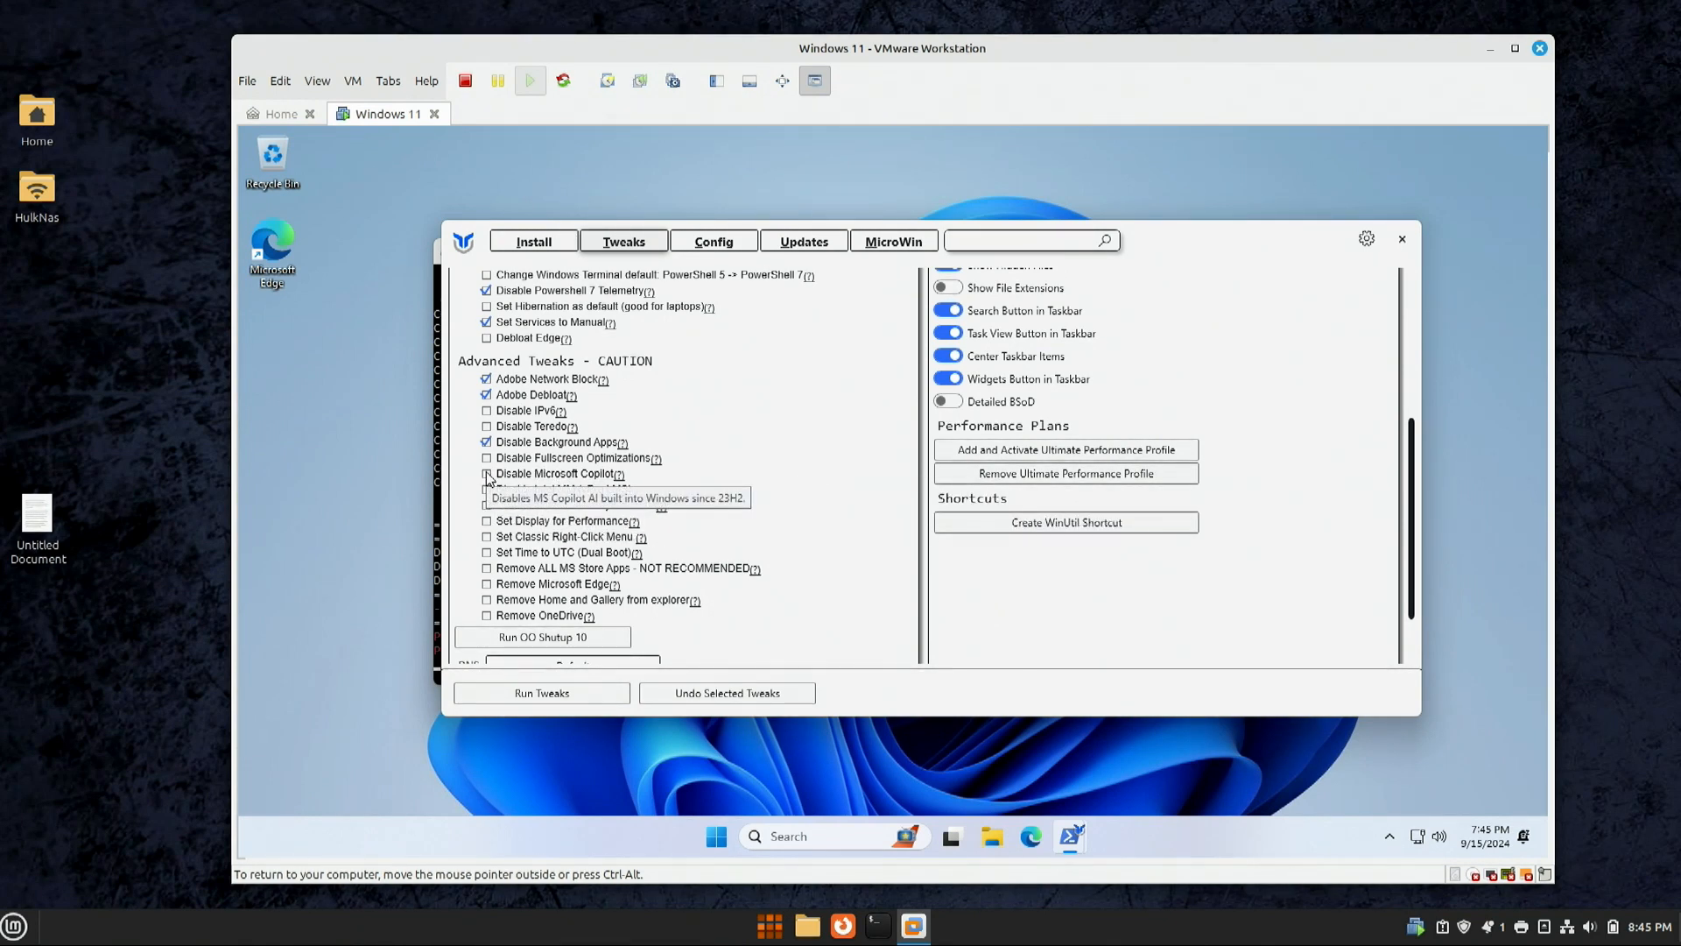
{"action": "left_click", "coordinate": [487, 474]}
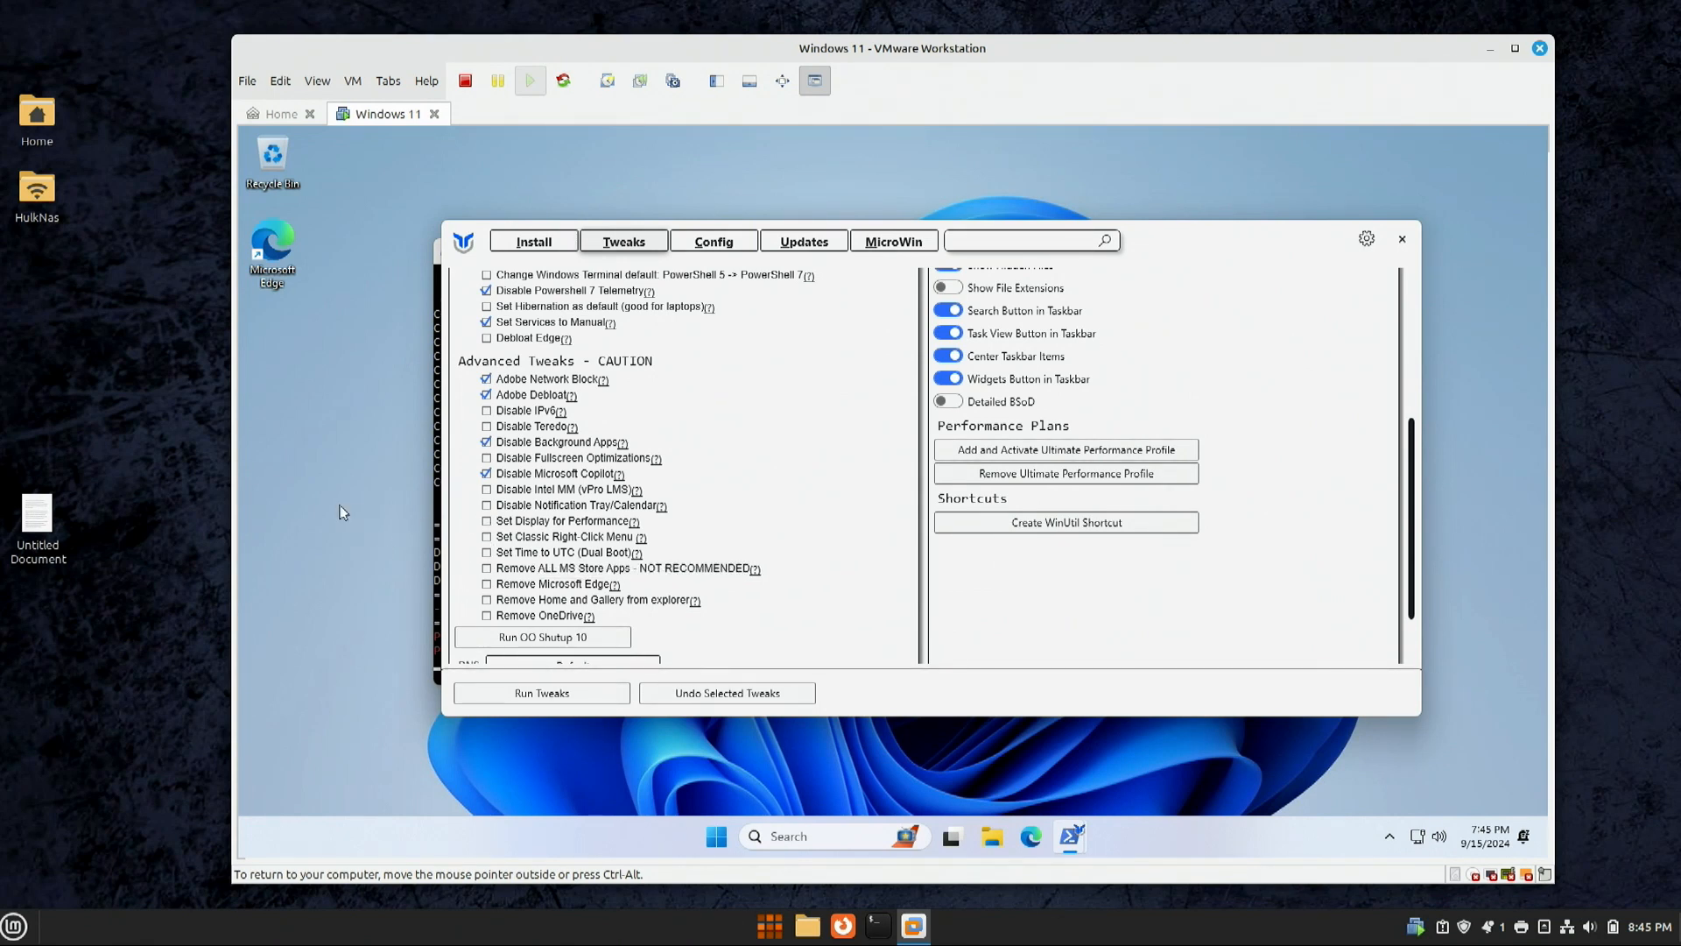
Step: Check the desktop context menu, then tick Set Classic Right-Click Menu and Remove Home and Gallery
{"action": "right_click", "coordinate": [304, 497]}
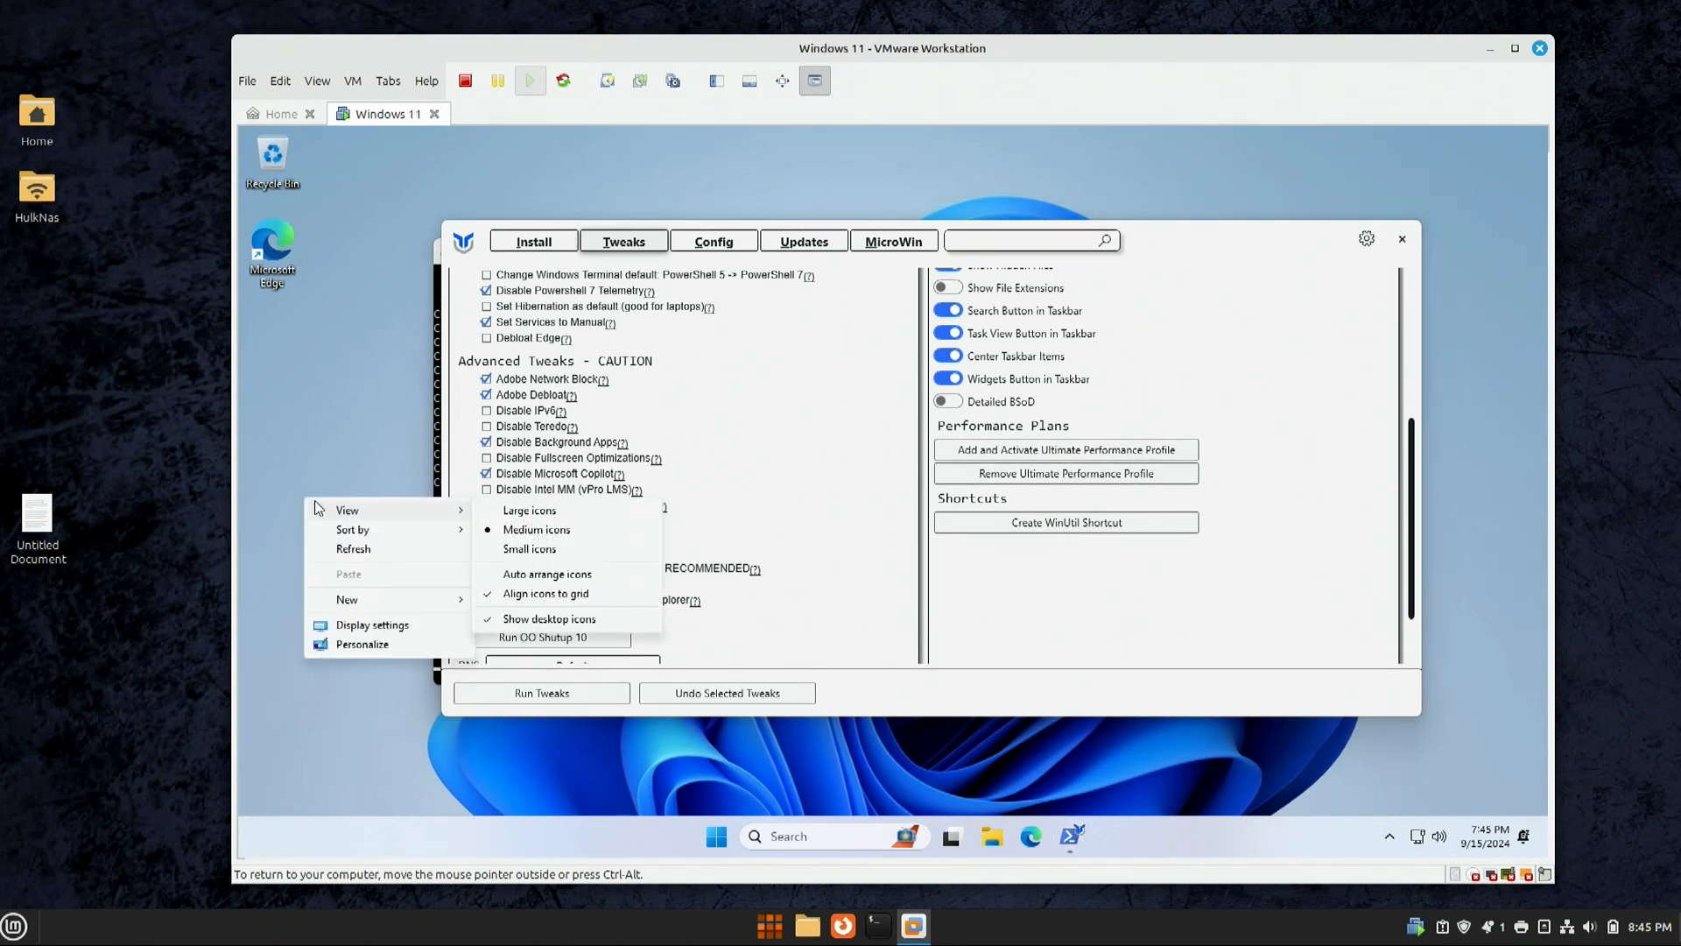
{"action": "right_click", "coordinate": [324, 459]}
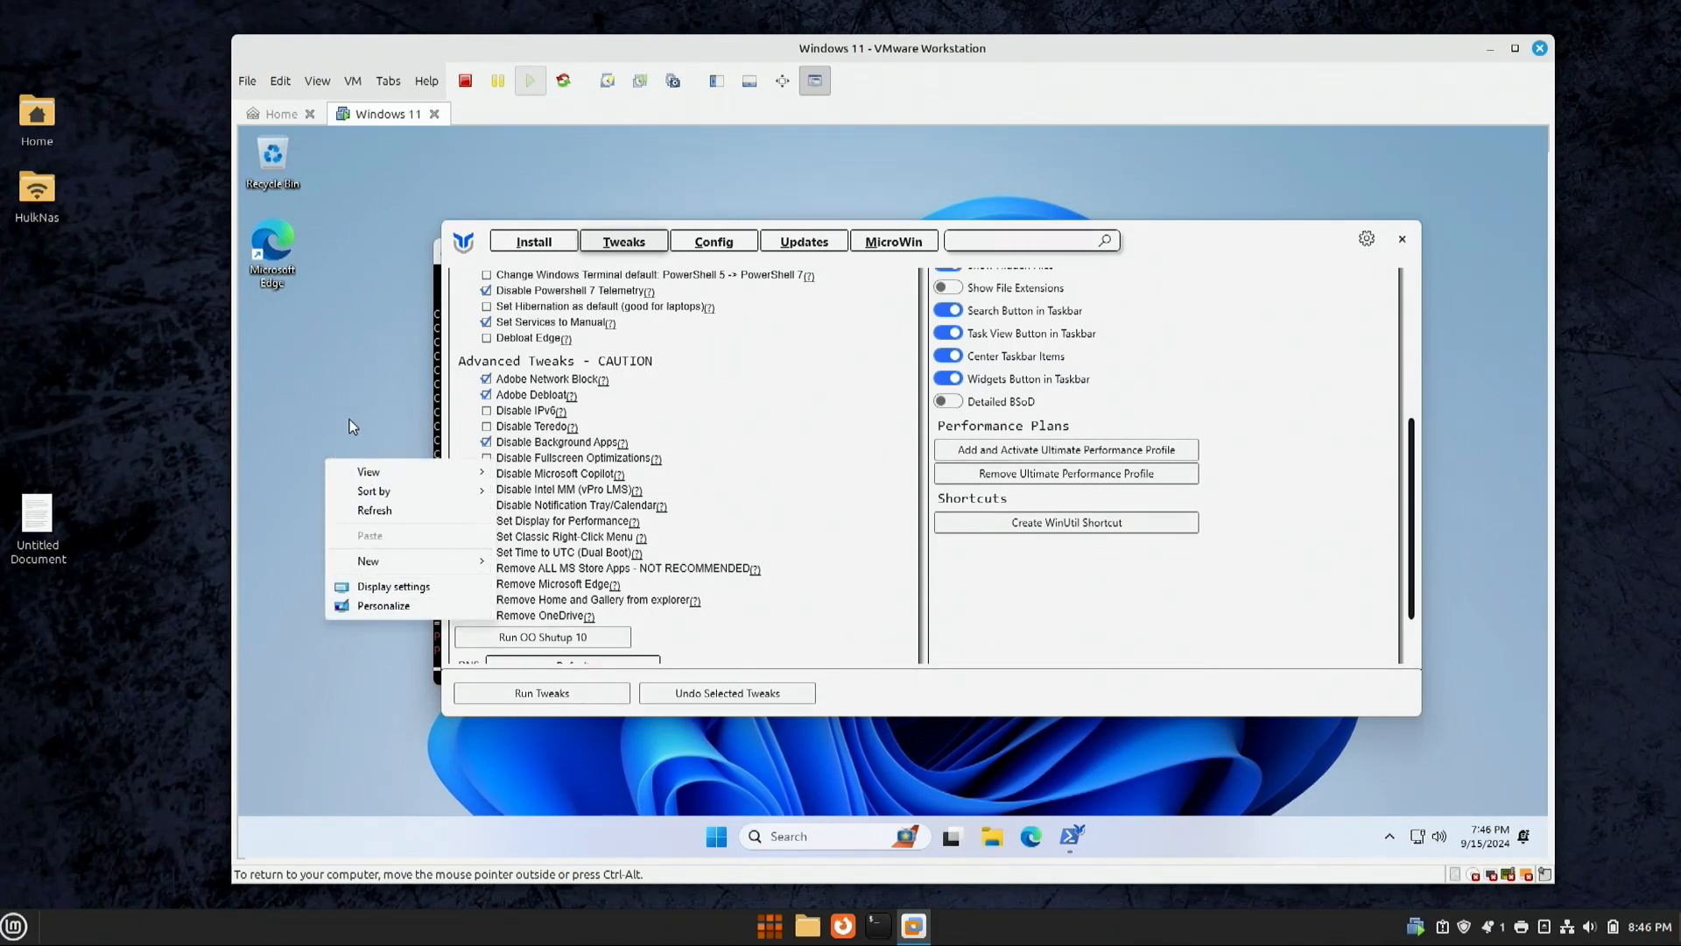
{"action": "left_click", "coordinate": [536, 542]}
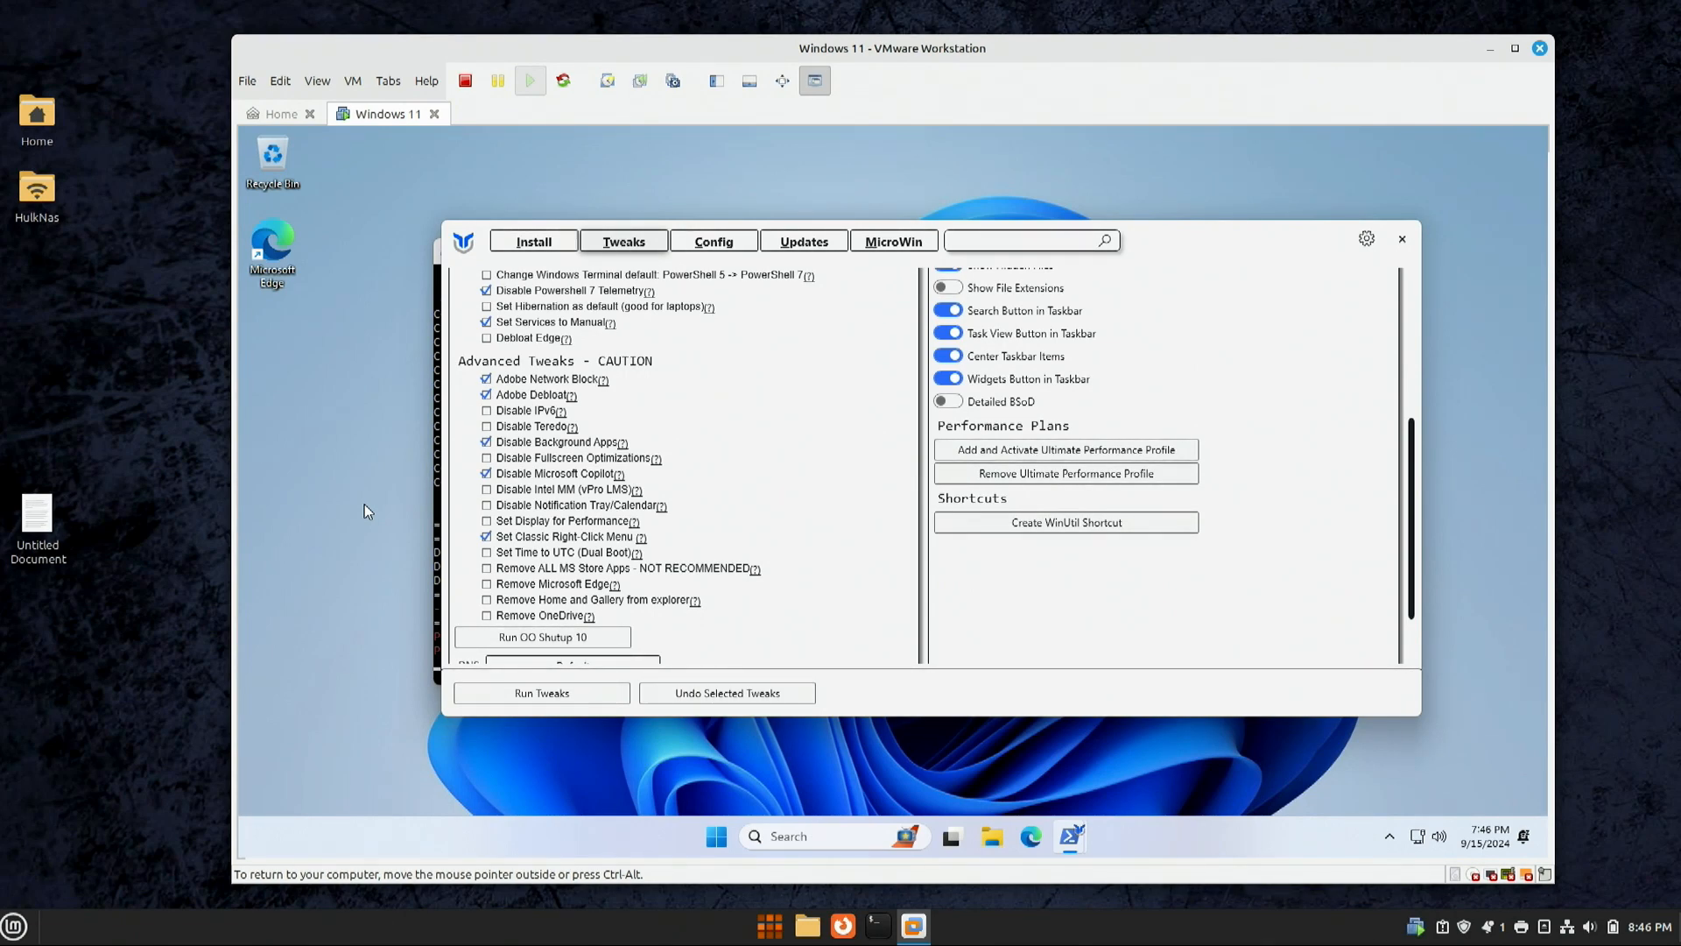
{"action": "left_click", "coordinate": [484, 603]}
Step: Create a WinUtil shortcut and save it to the desktop
{"action": "scroll", "coordinate": [842, 548], "scroll_direction": "down", "scroll_amount": 2}
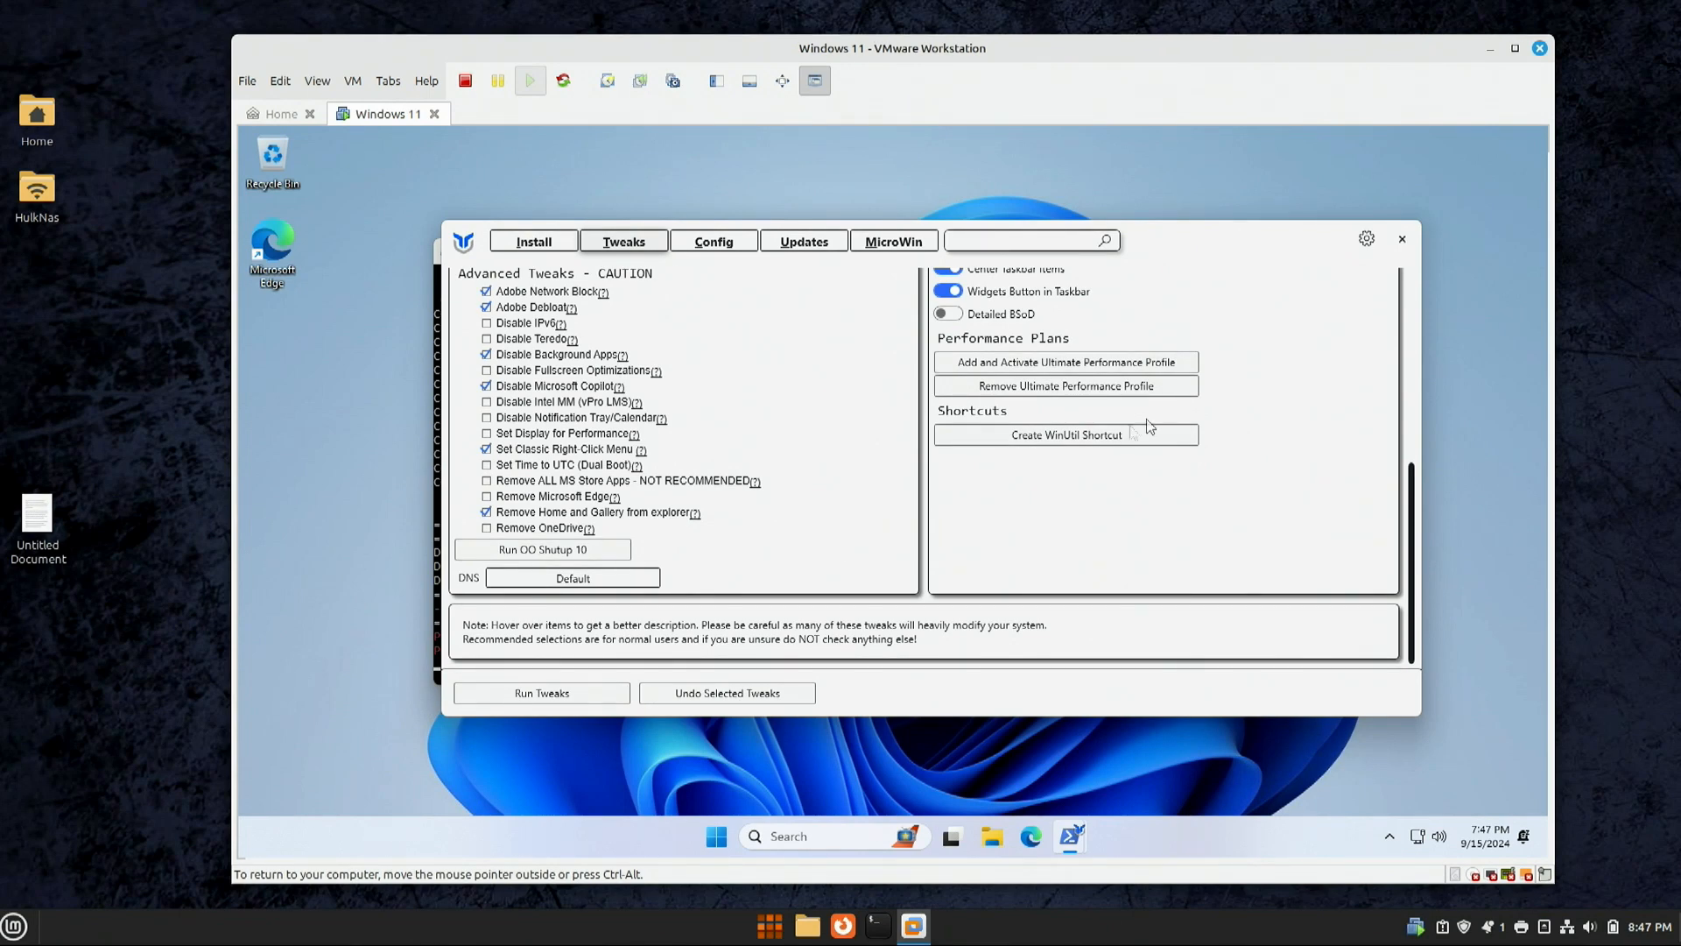
{"action": "left_click", "coordinate": [1040, 444]}
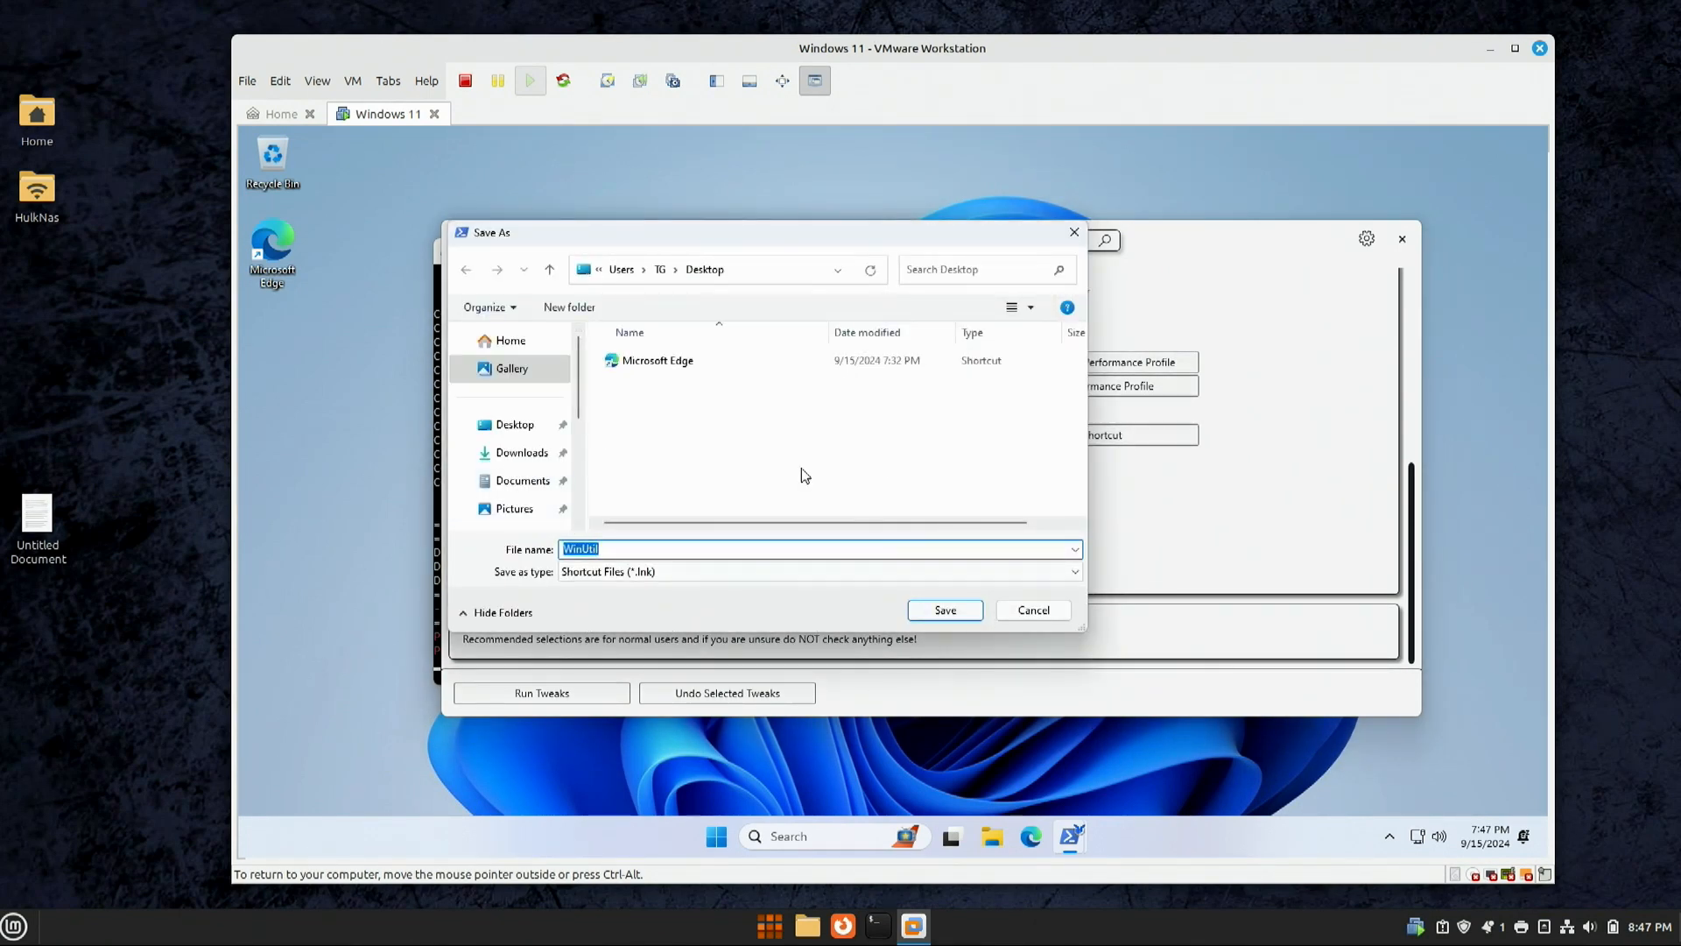
{"action": "left_click", "coordinate": [927, 611]}
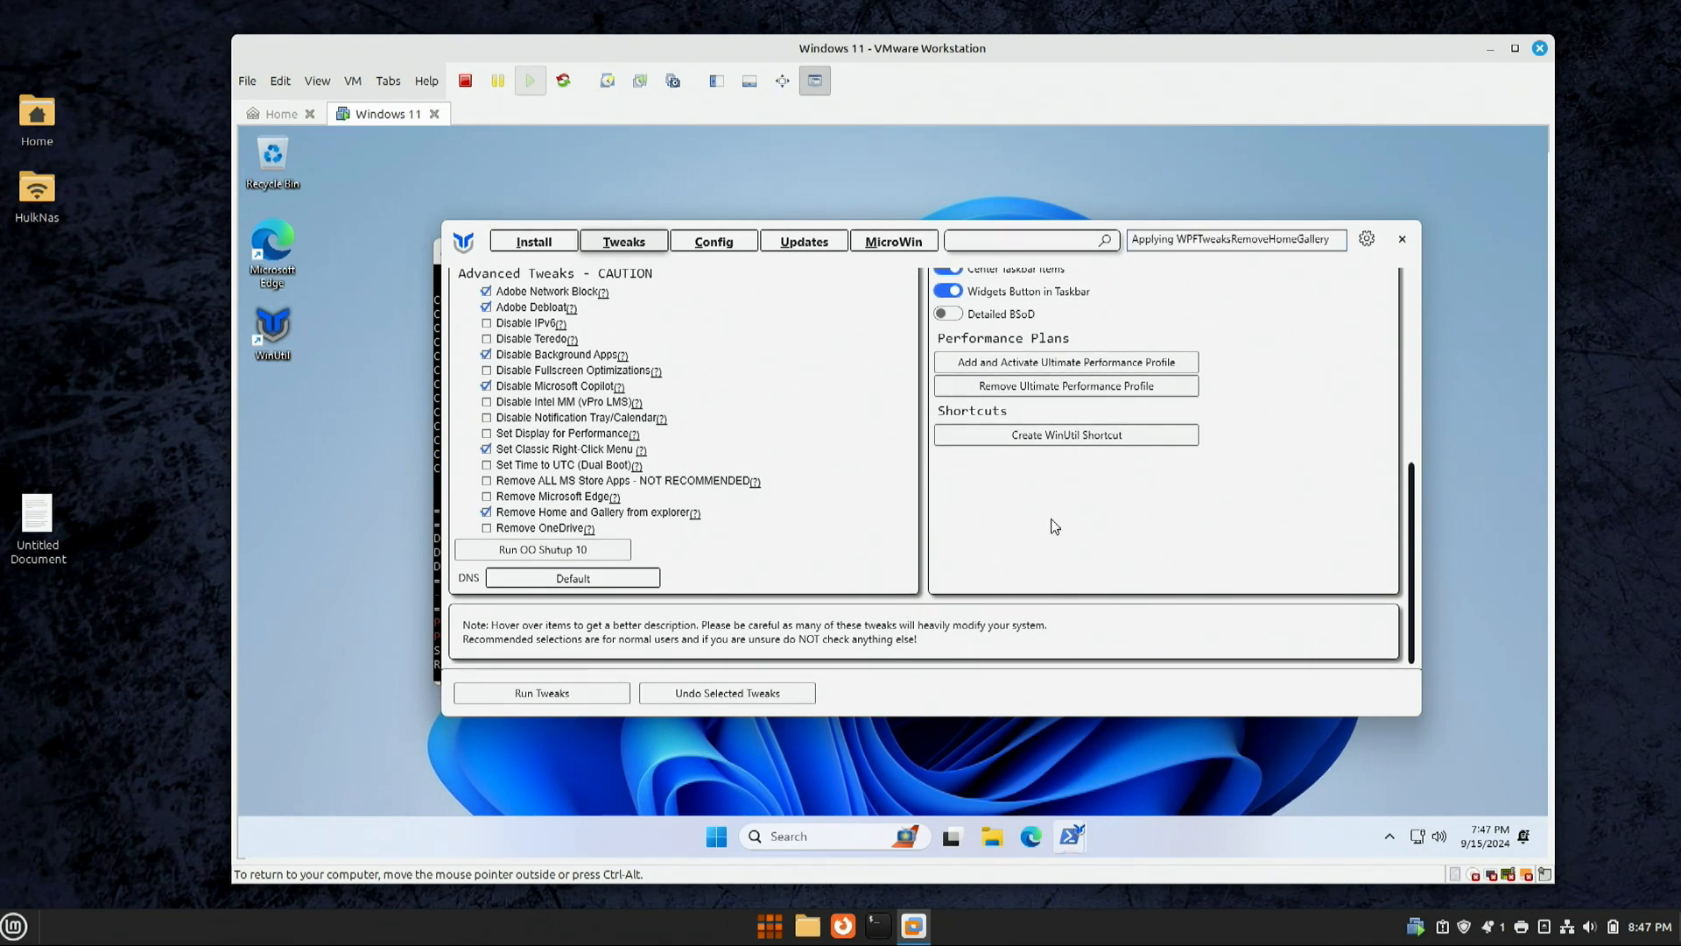
Step: Run the selected tweaks, dismiss the Disk Space Notification, and close WinUtil once finished
{"action": "left_click_drag", "start_coordinate": [931, 233], "coordinate": [1183, 222]}
{"action": "left_click", "coordinate": [632, 253]}
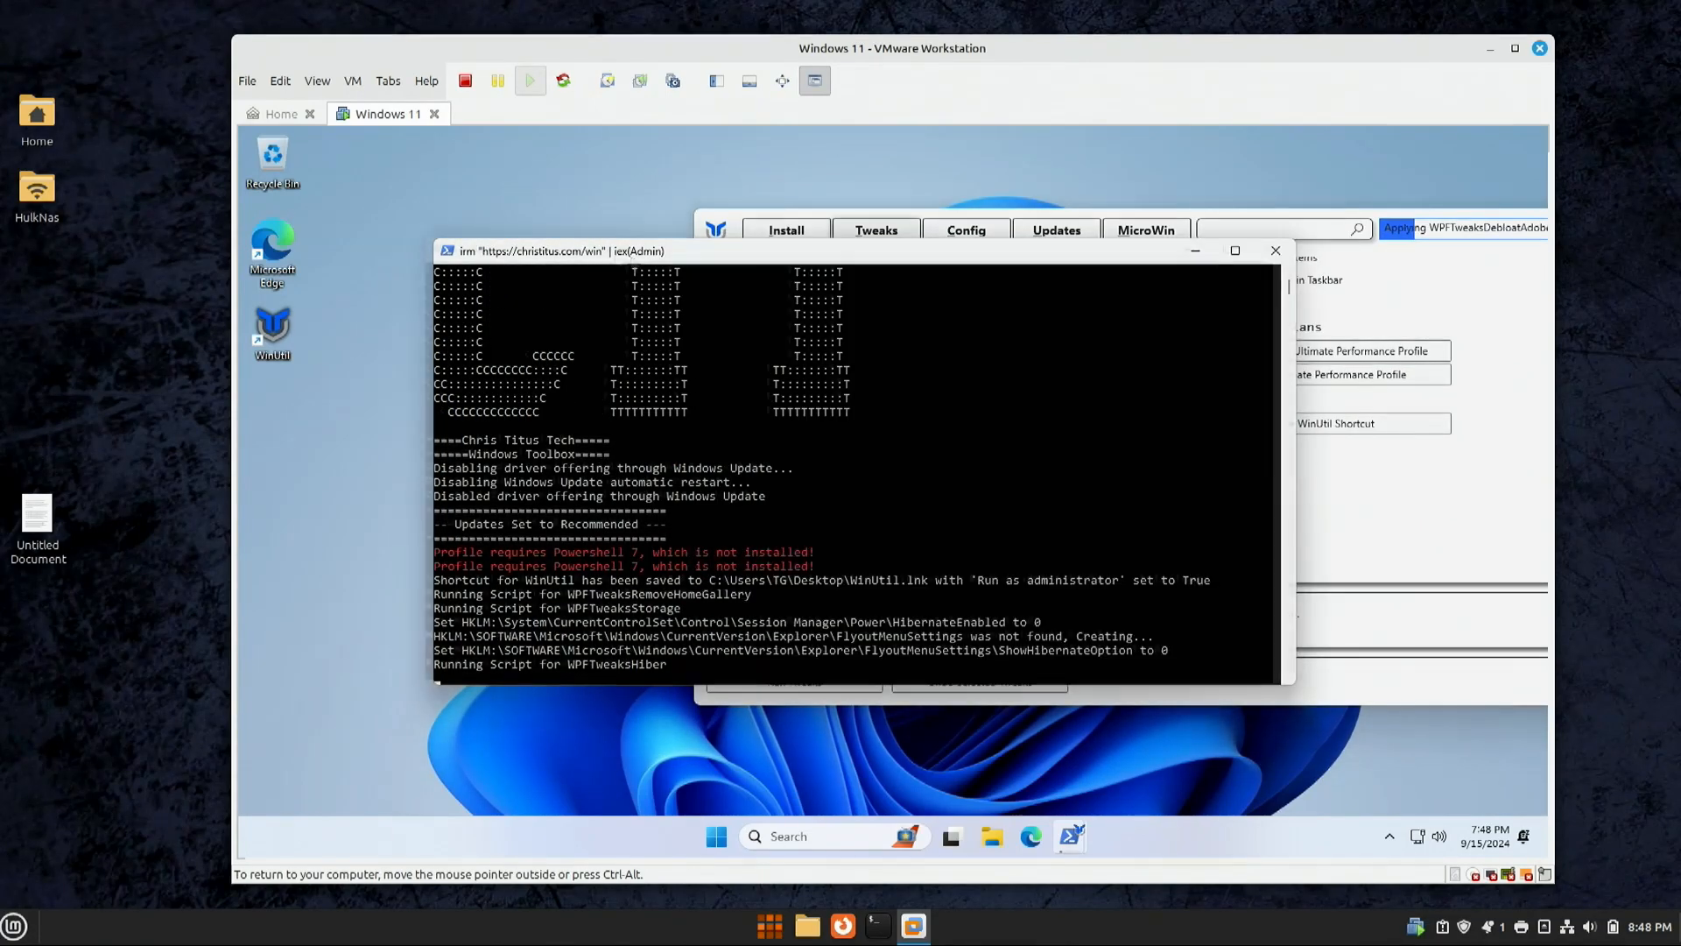
{"action": "left_click_drag", "start_coordinate": [633, 253], "coordinate": [489, 176]}
{"action": "left_click", "coordinate": [1391, 517]}
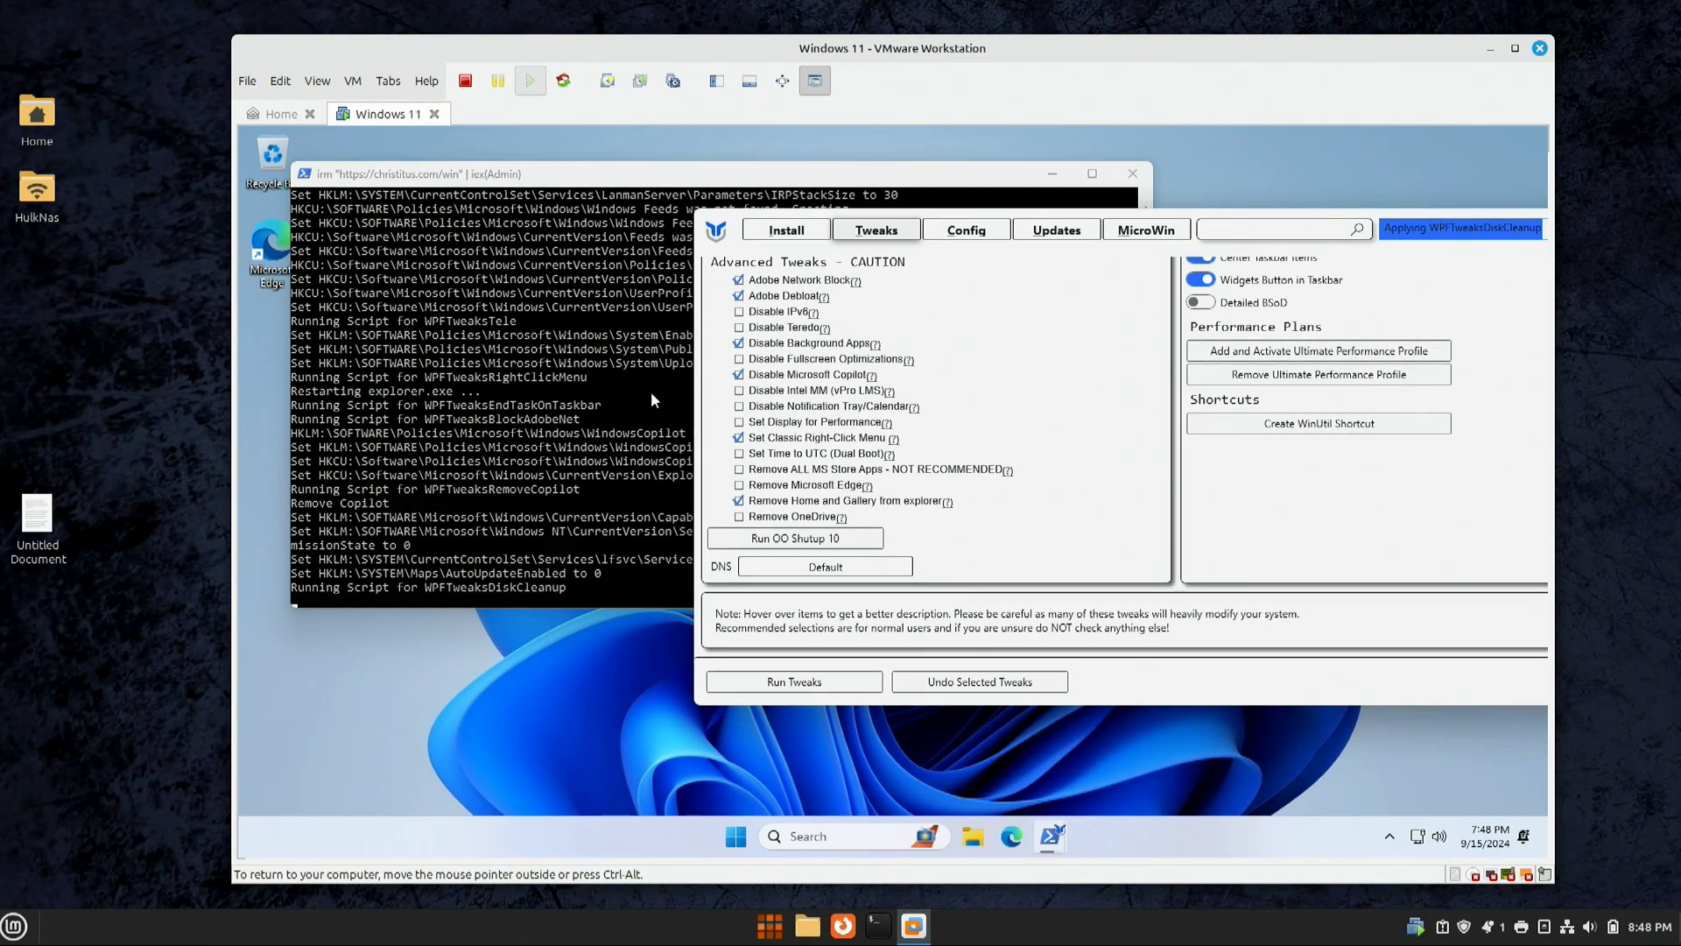
{"action": "scroll", "coordinate": [967, 441], "scroll_direction": "up", "scroll_amount": 4}
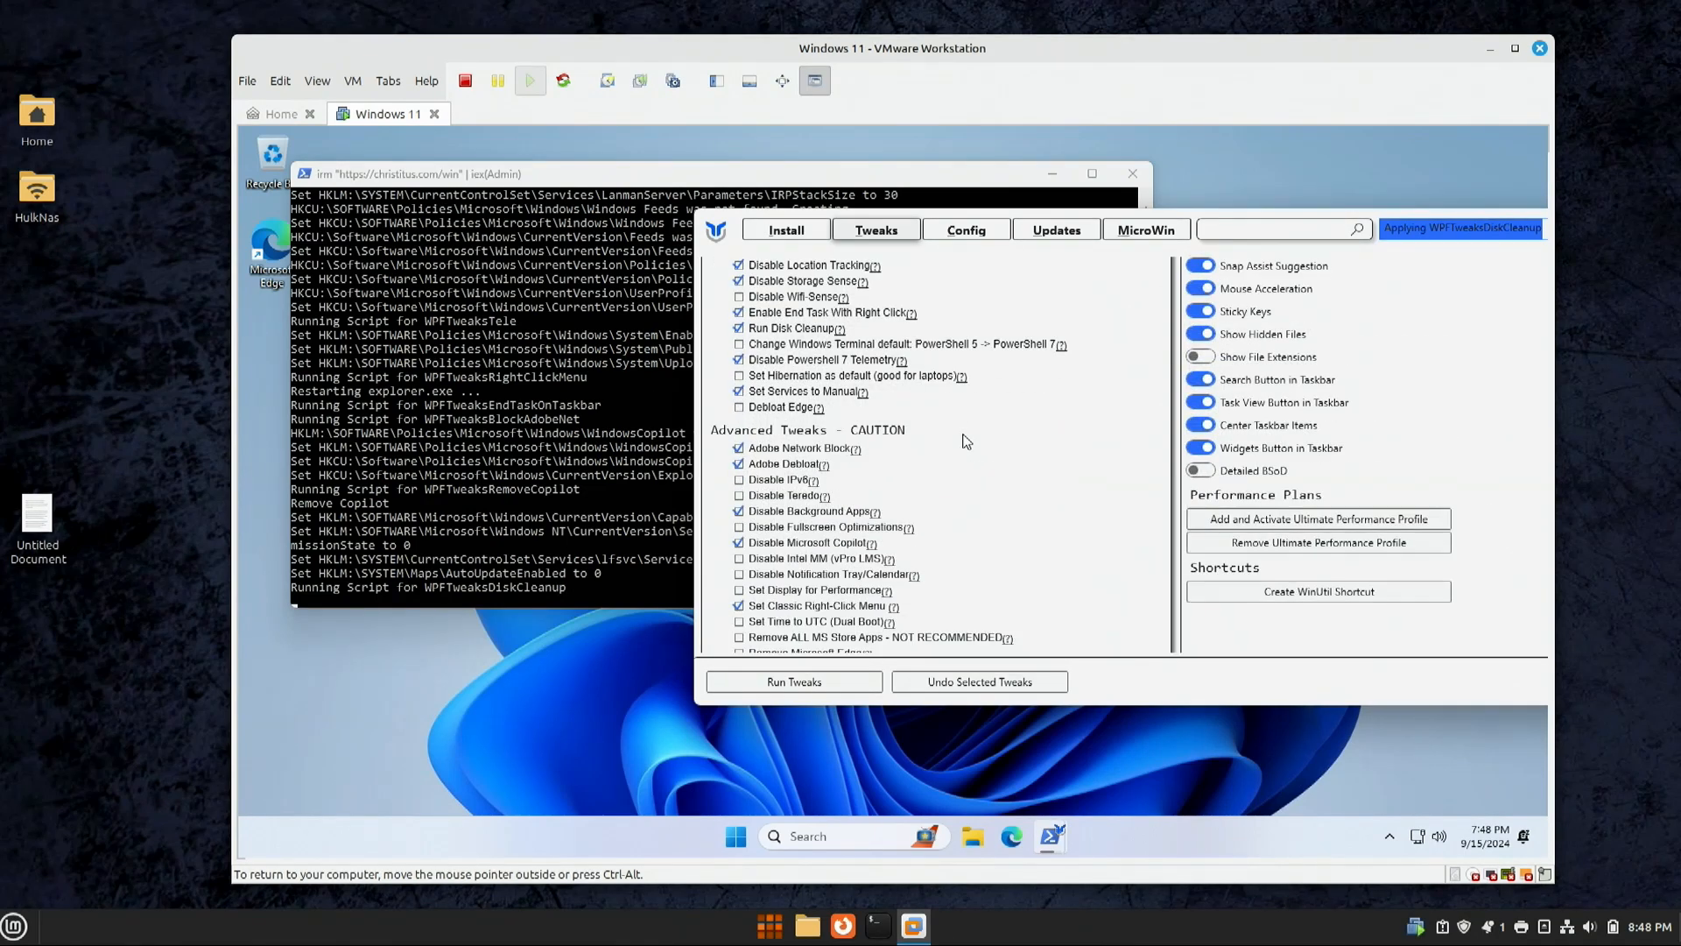
{"action": "scroll", "coordinate": [967, 440], "scroll_direction": "up", "scroll_amount": 5}
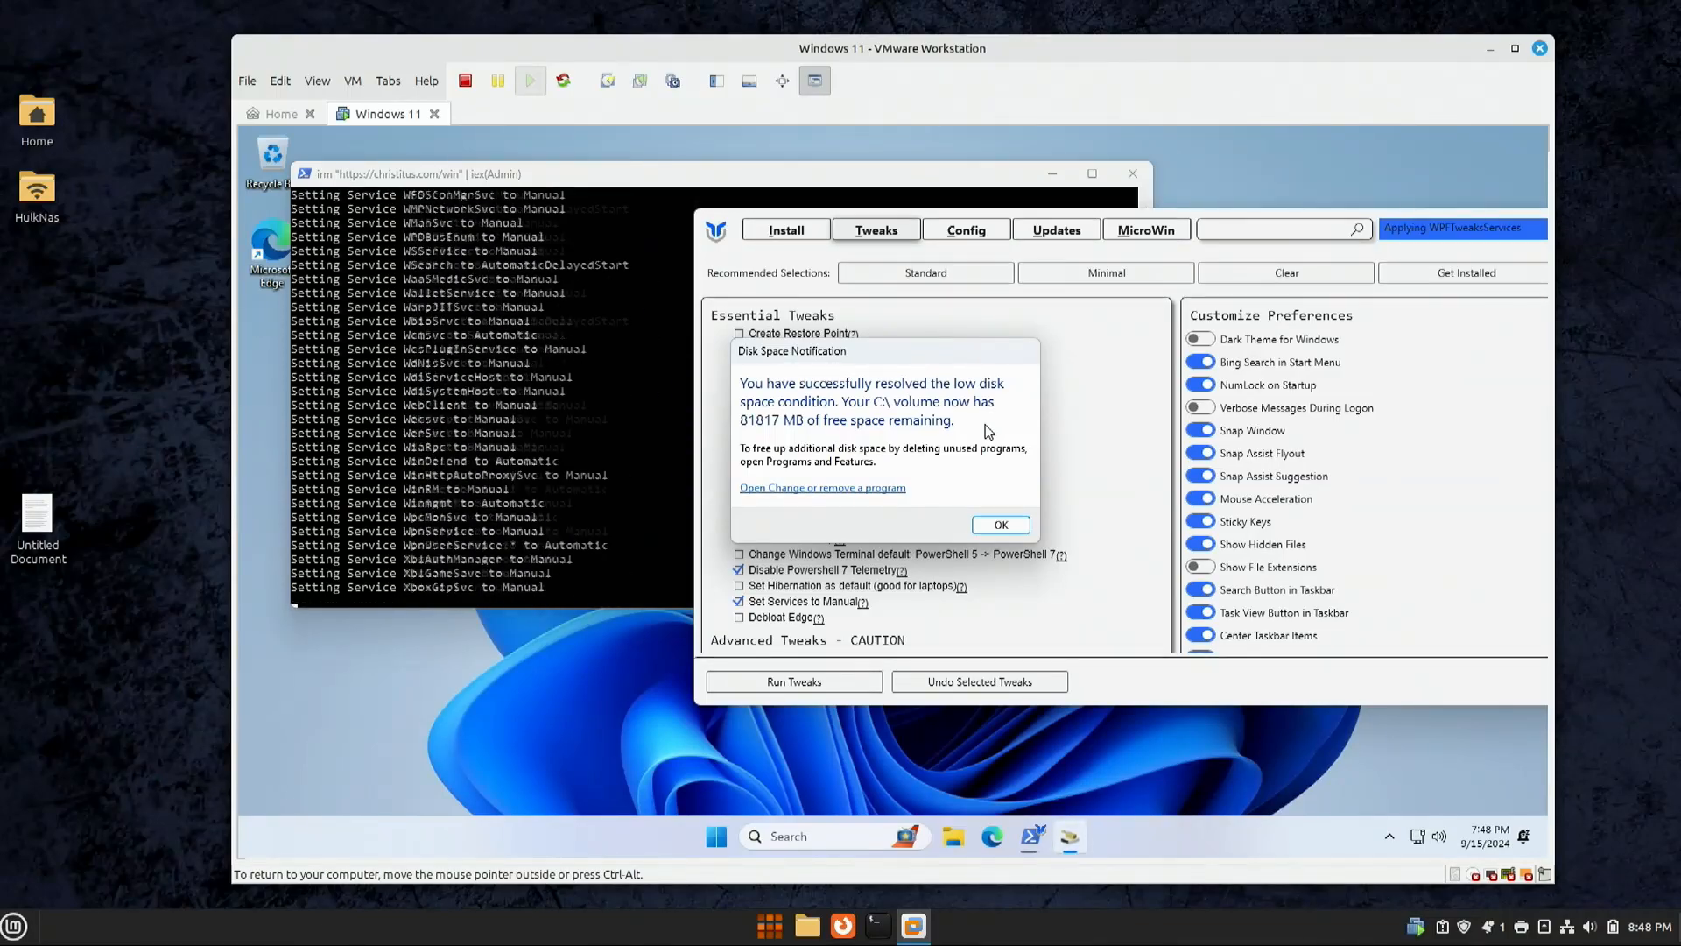
{"action": "left_click", "coordinate": [999, 527]}
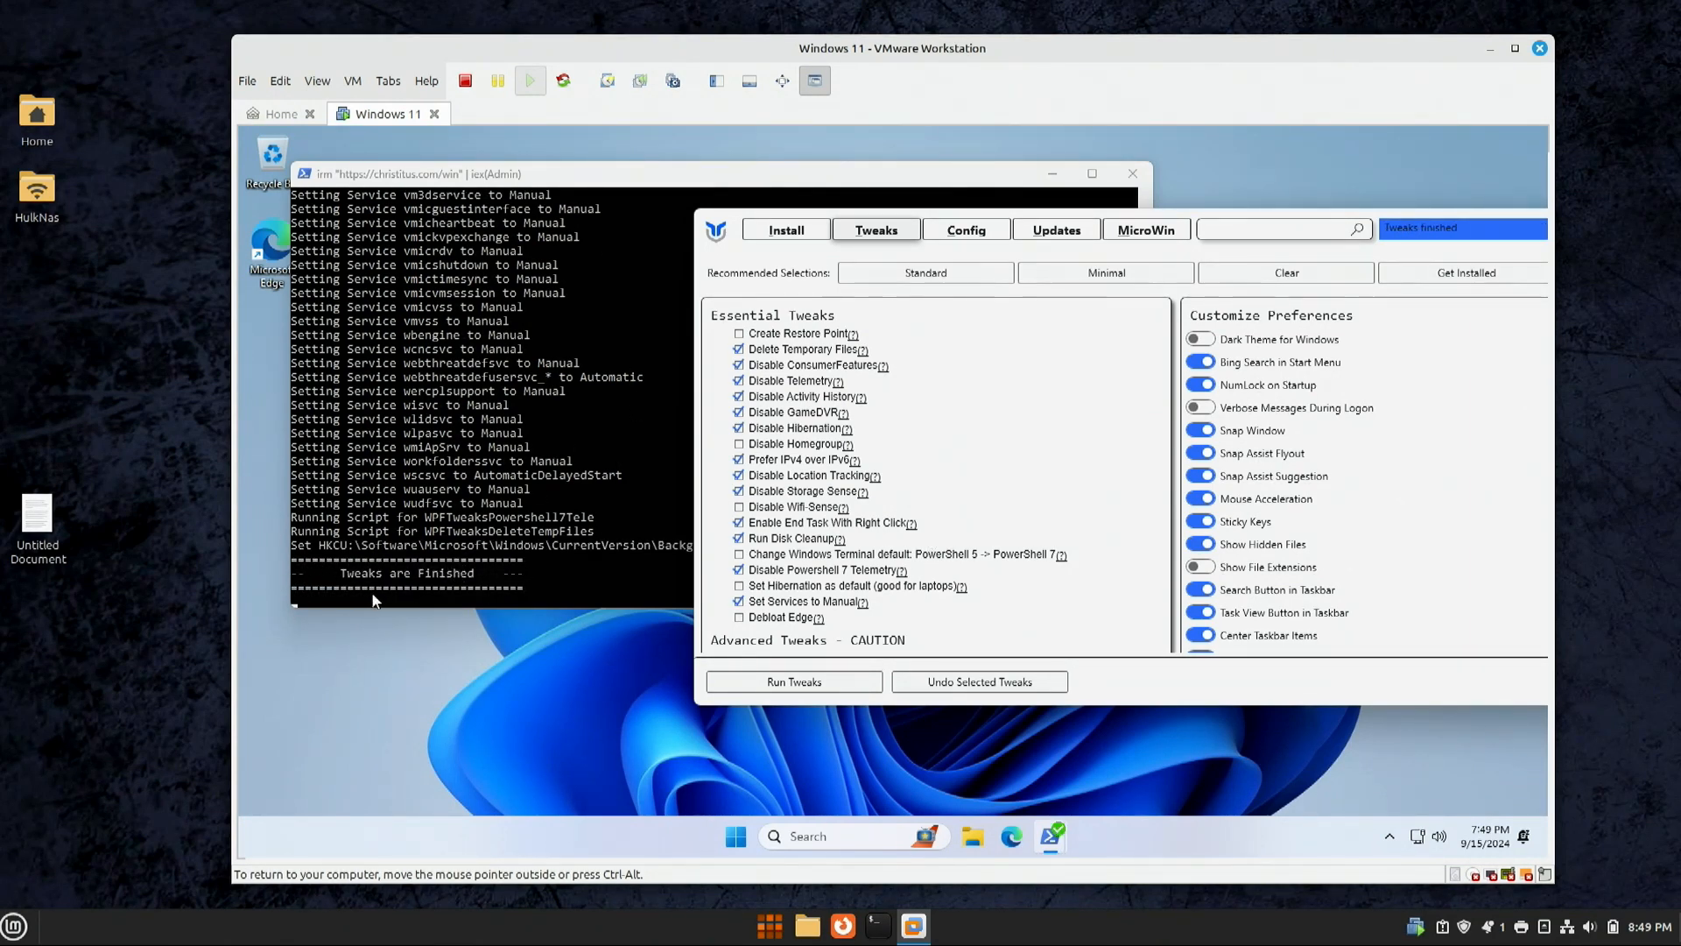
{"action": "left_click_drag", "start_coordinate": [1454, 244], "coordinate": [1173, 246]}
{"action": "left_click", "coordinate": [1375, 229]}
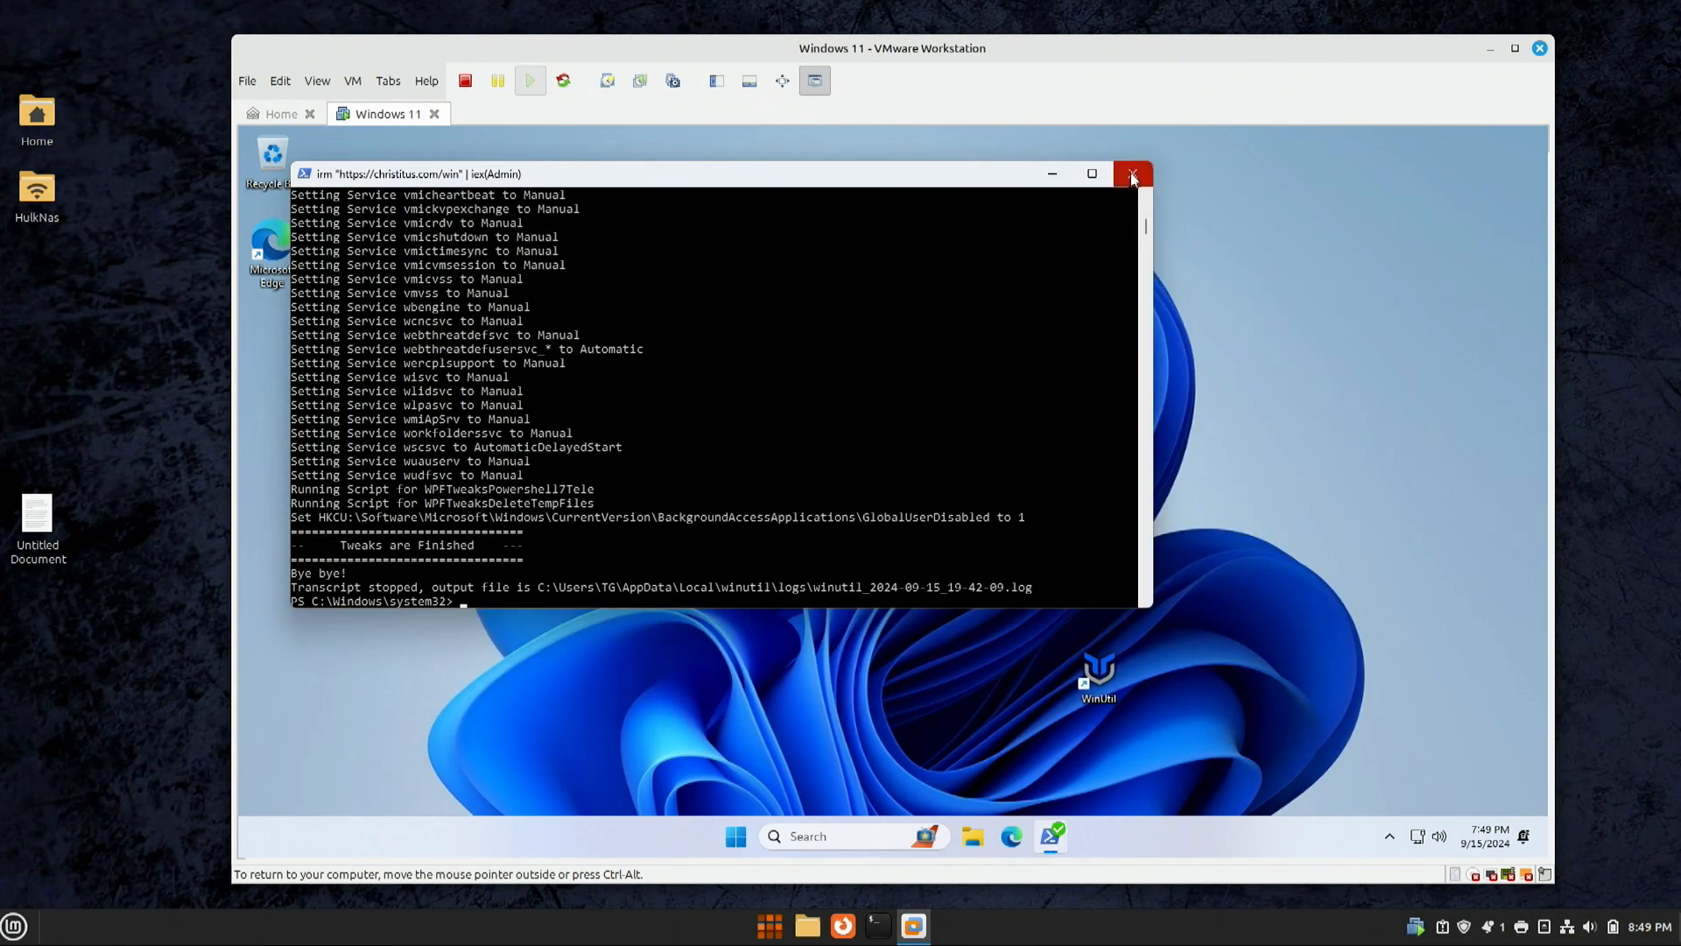
Step: Close PowerShell, restart Windows via Start > Power, and send Ctrl+Alt+Del to the guest
{"action": "left_click", "coordinate": [1132, 176]}
{"action": "left_click", "coordinate": [764, 839]}
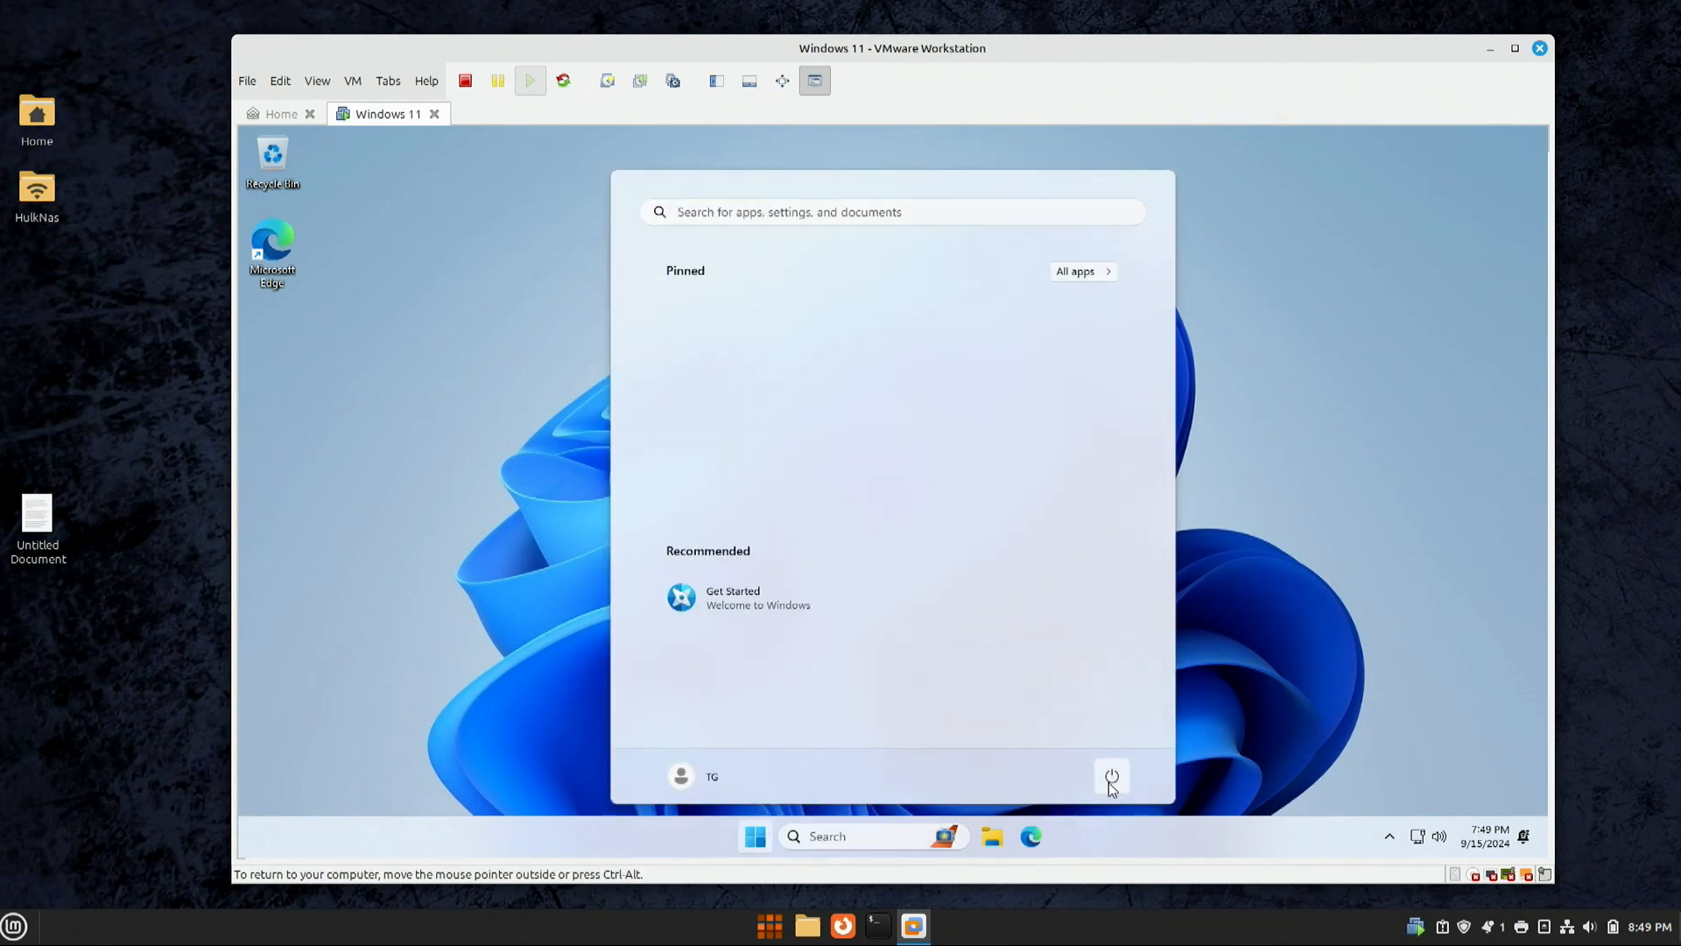
{"action": "left_click", "coordinate": [1110, 777]}
{"action": "left_click", "coordinate": [1107, 738]}
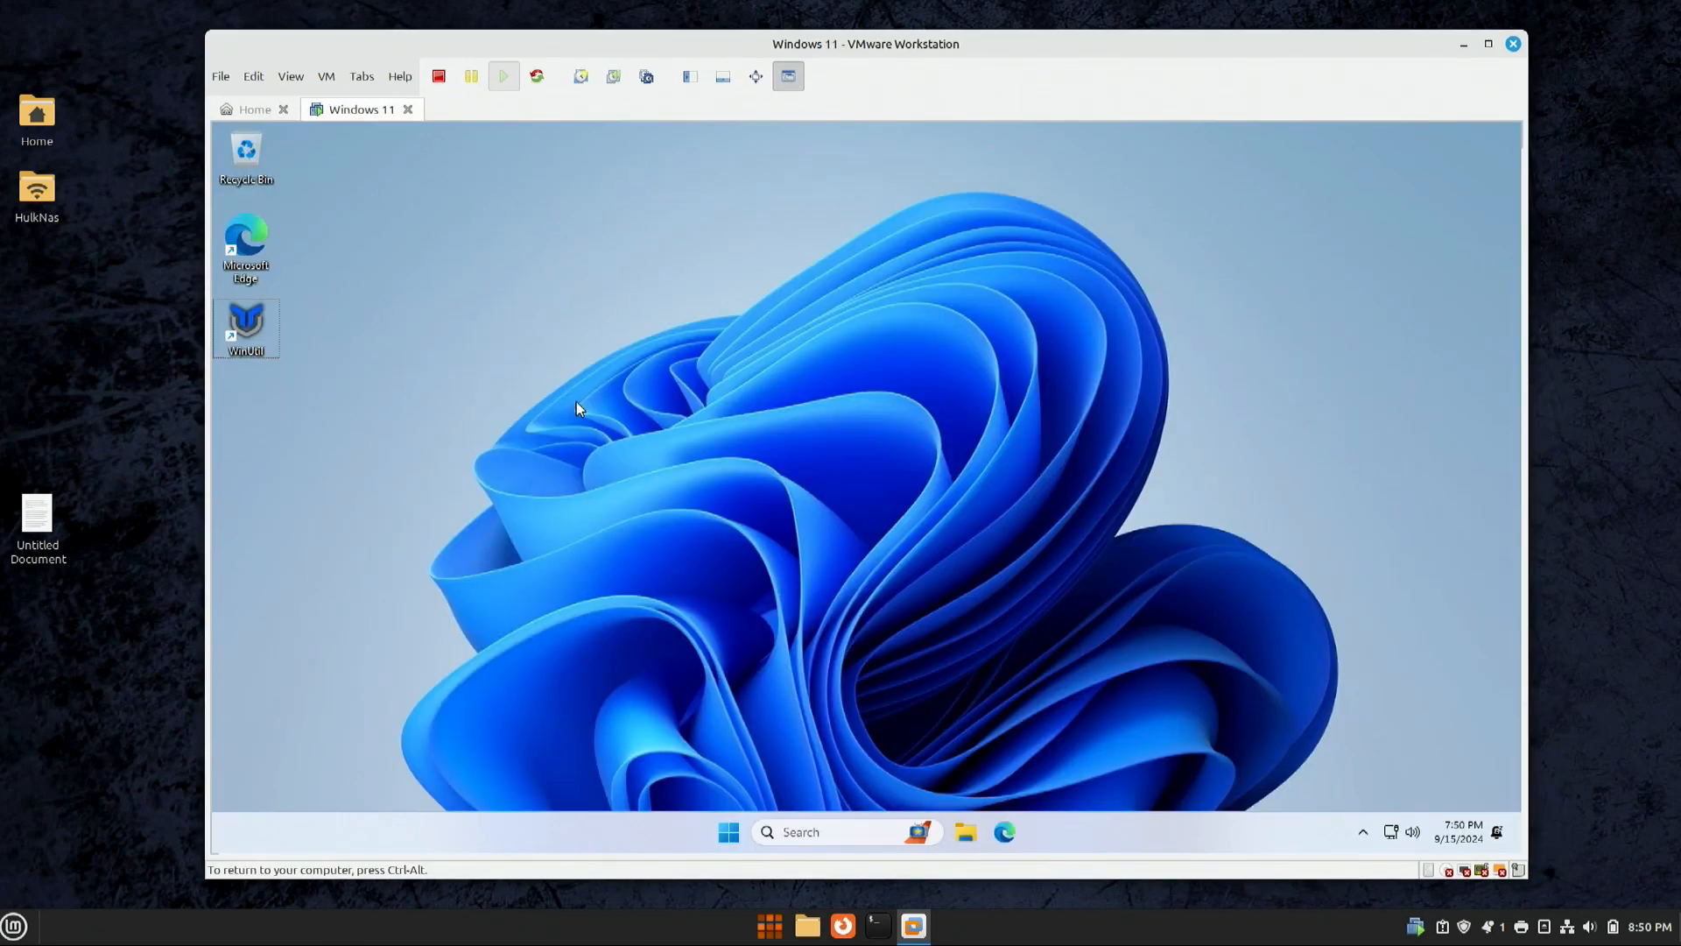
{"action": "key", "text": "ctrl+alt+Delete"}
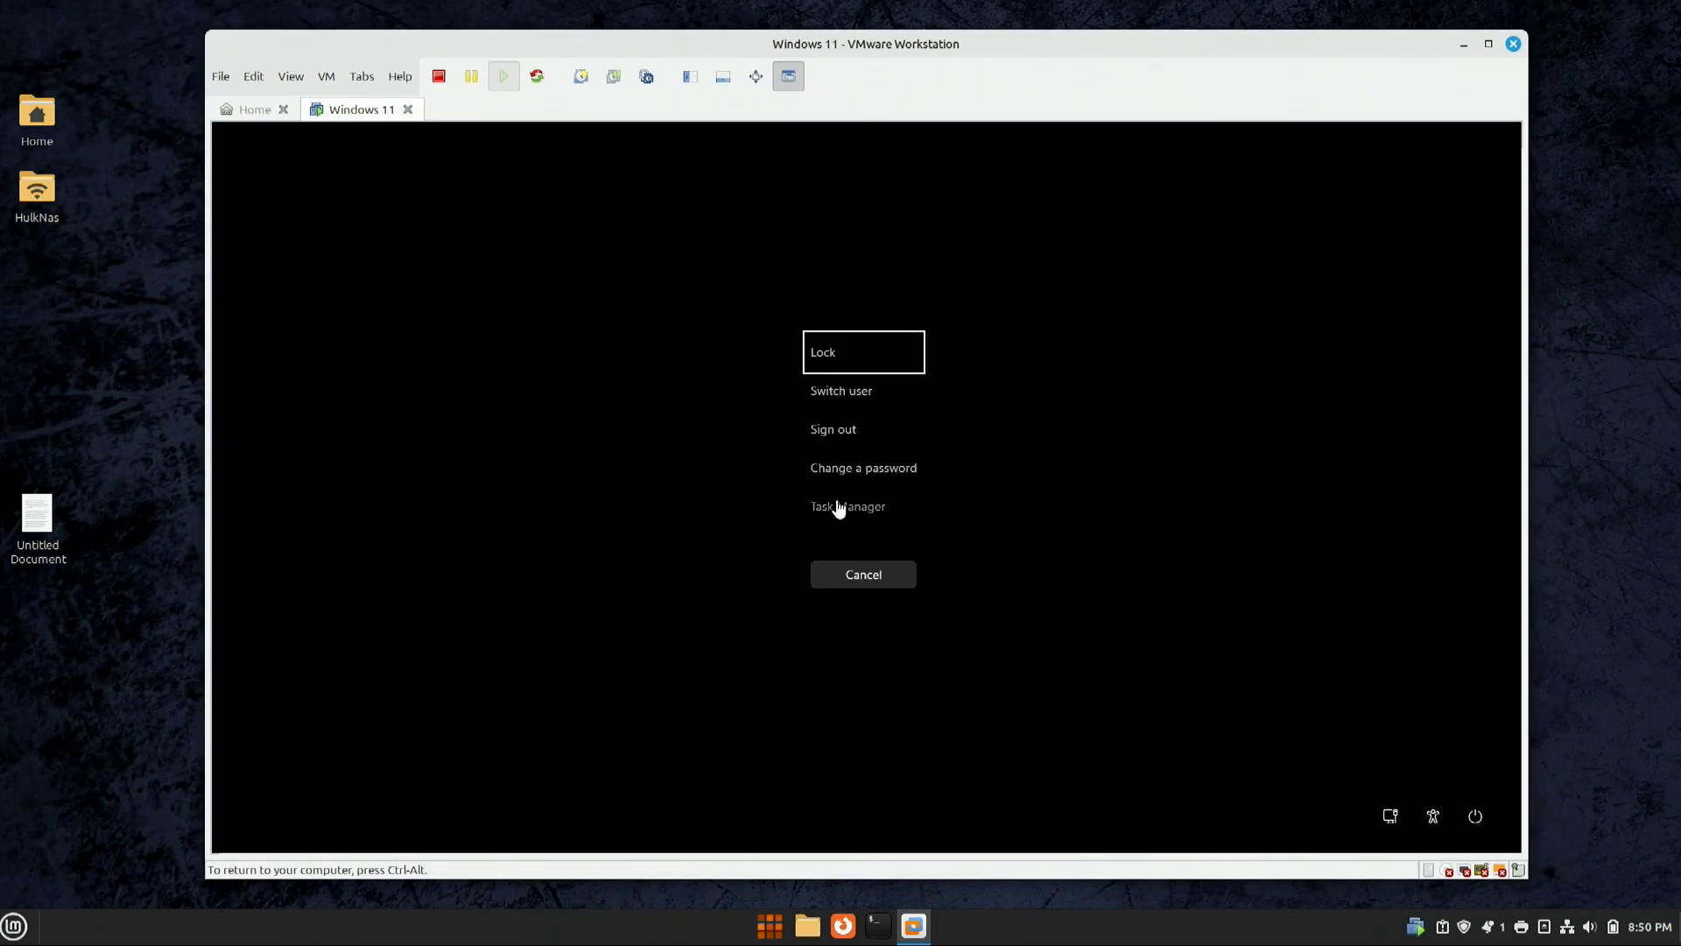
Step: Open Task Manager from the security screen, view the Performance graphs, then close it
{"action": "left_click", "coordinate": [837, 506]}
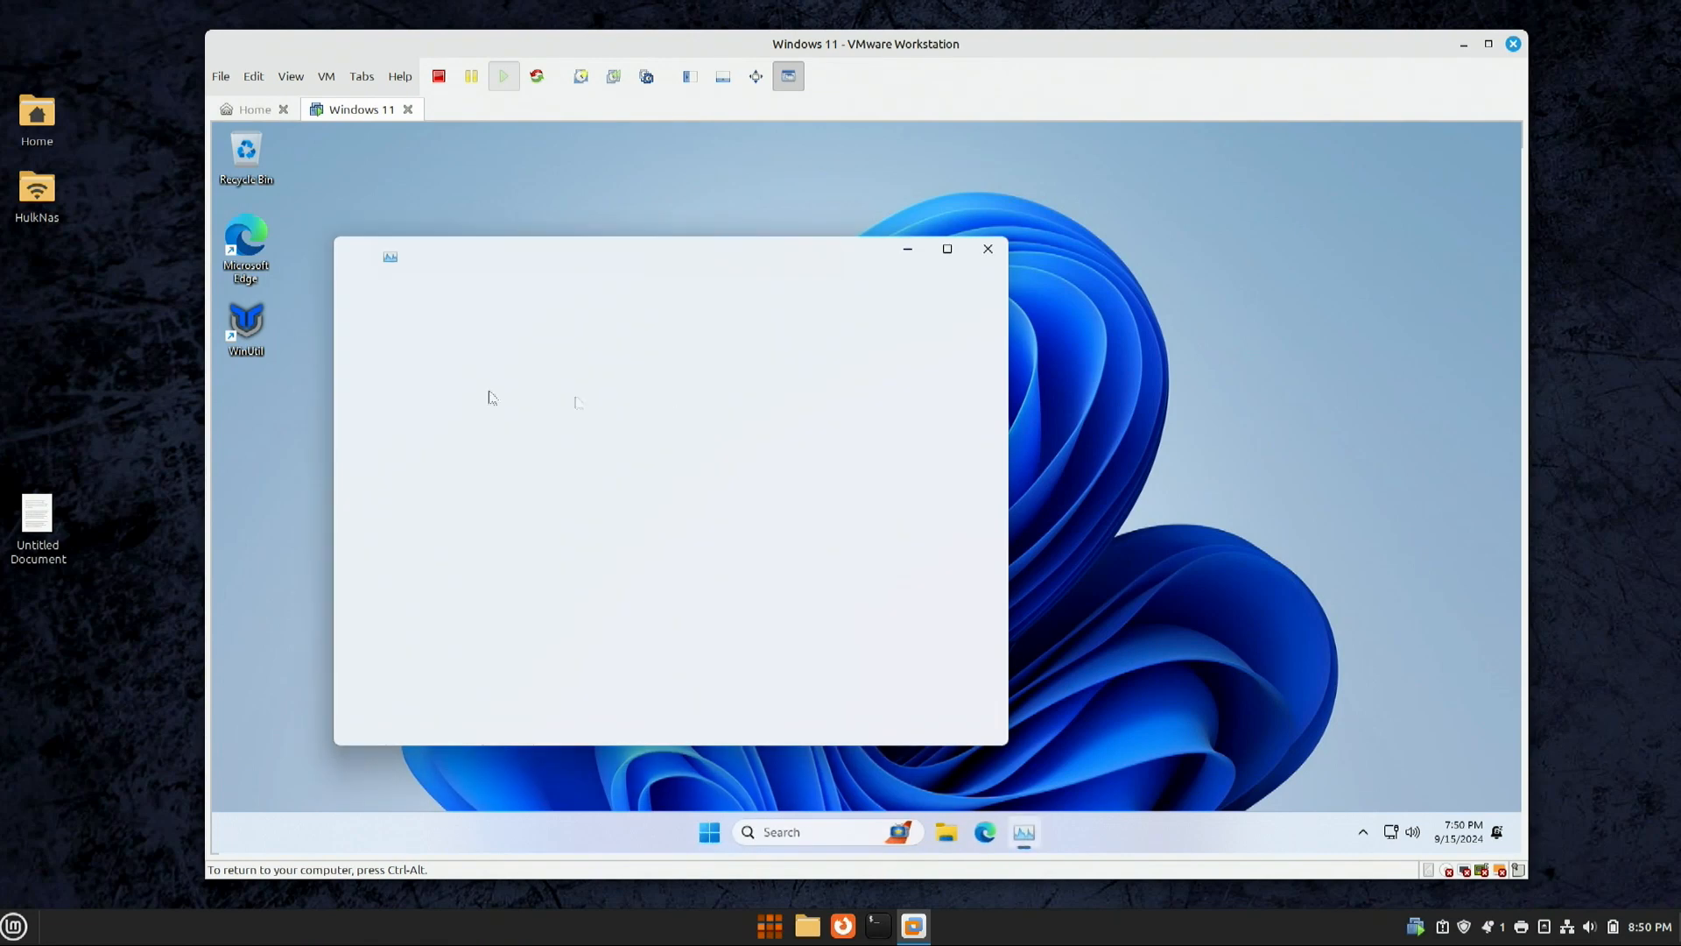
{"action": "left_click_drag", "start_coordinate": [475, 254], "coordinate": [593, 254]}
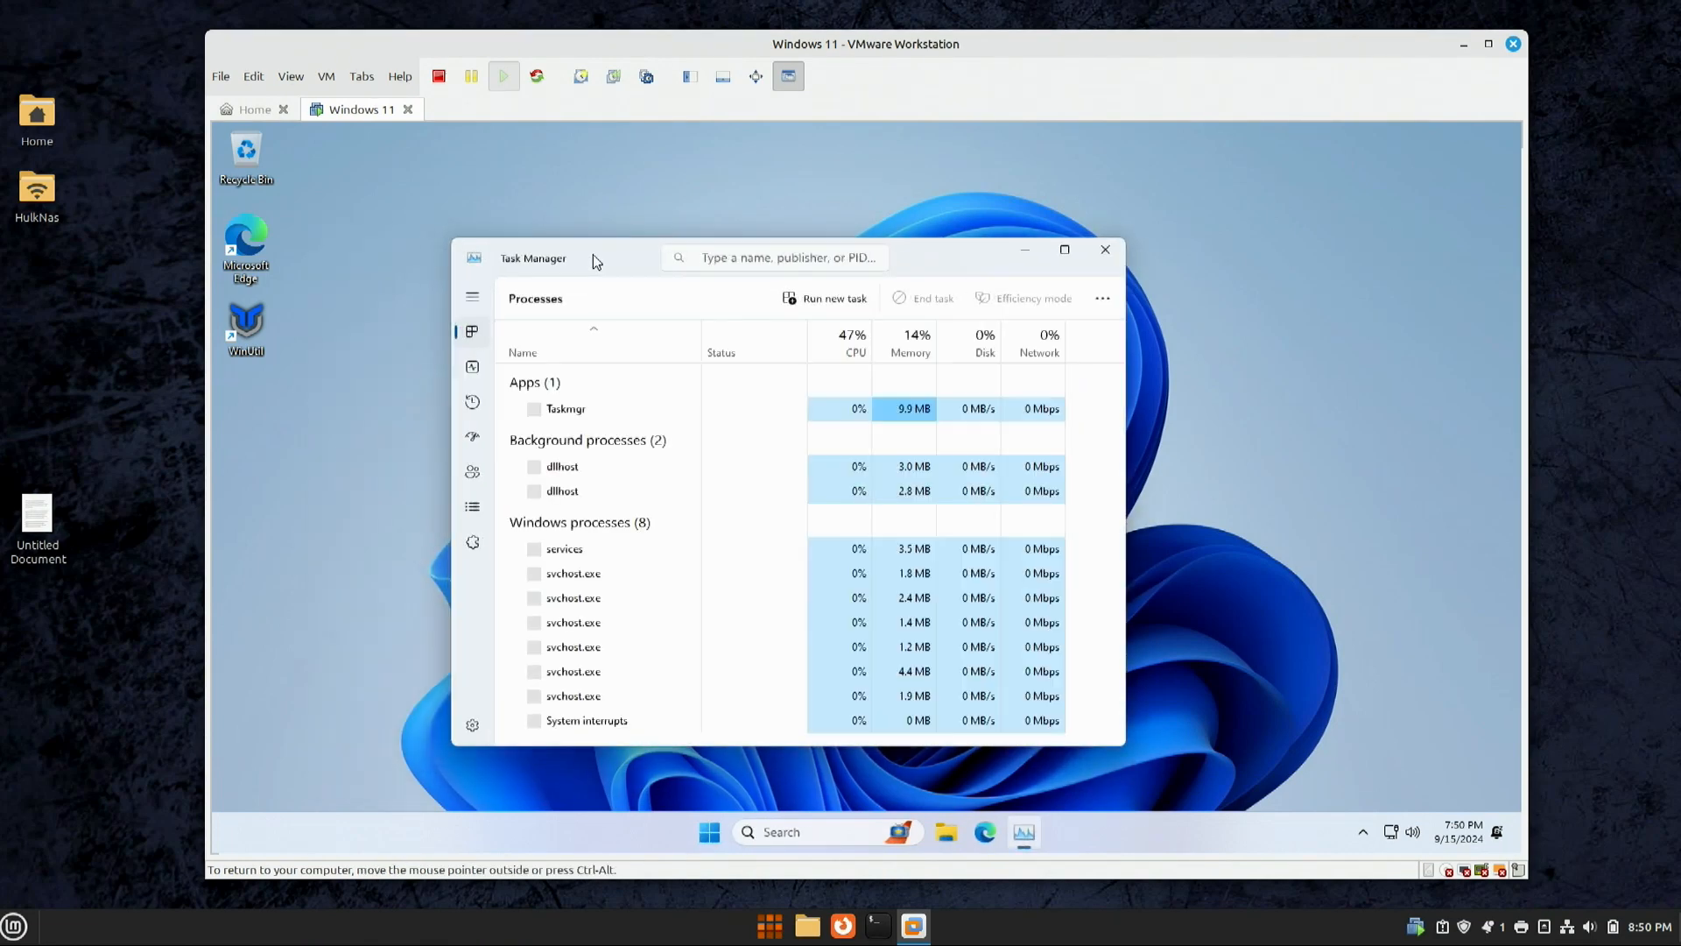
{"action": "left_click", "coordinate": [473, 373]}
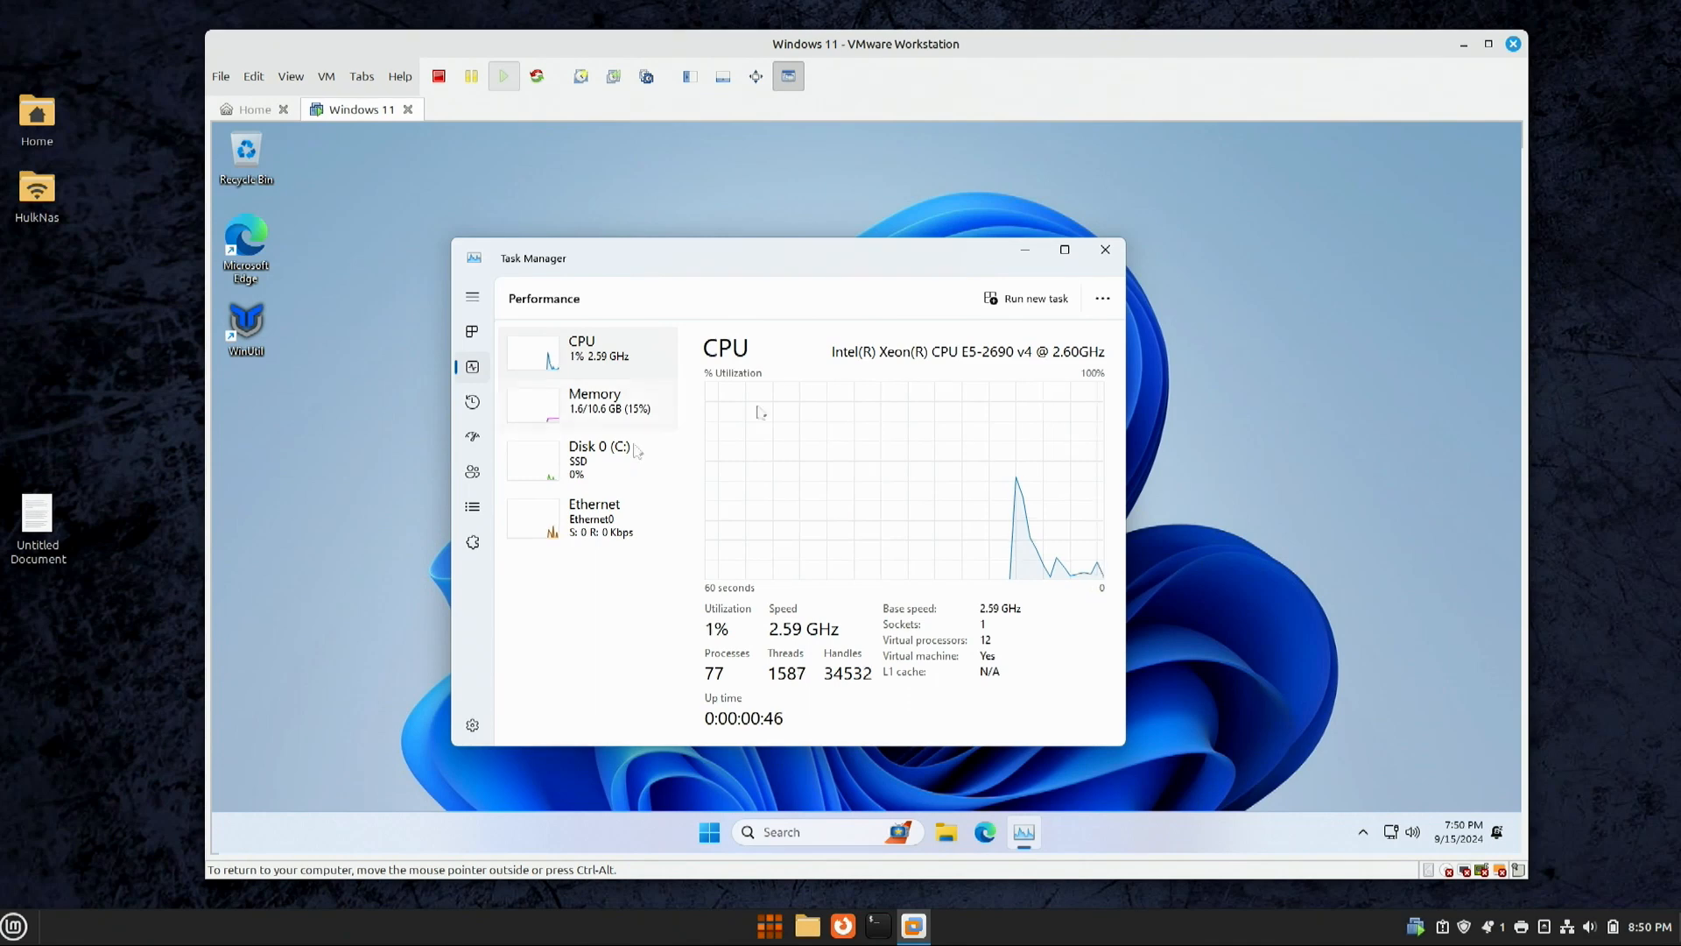
{"action": "left_click", "coordinate": [1103, 259]}
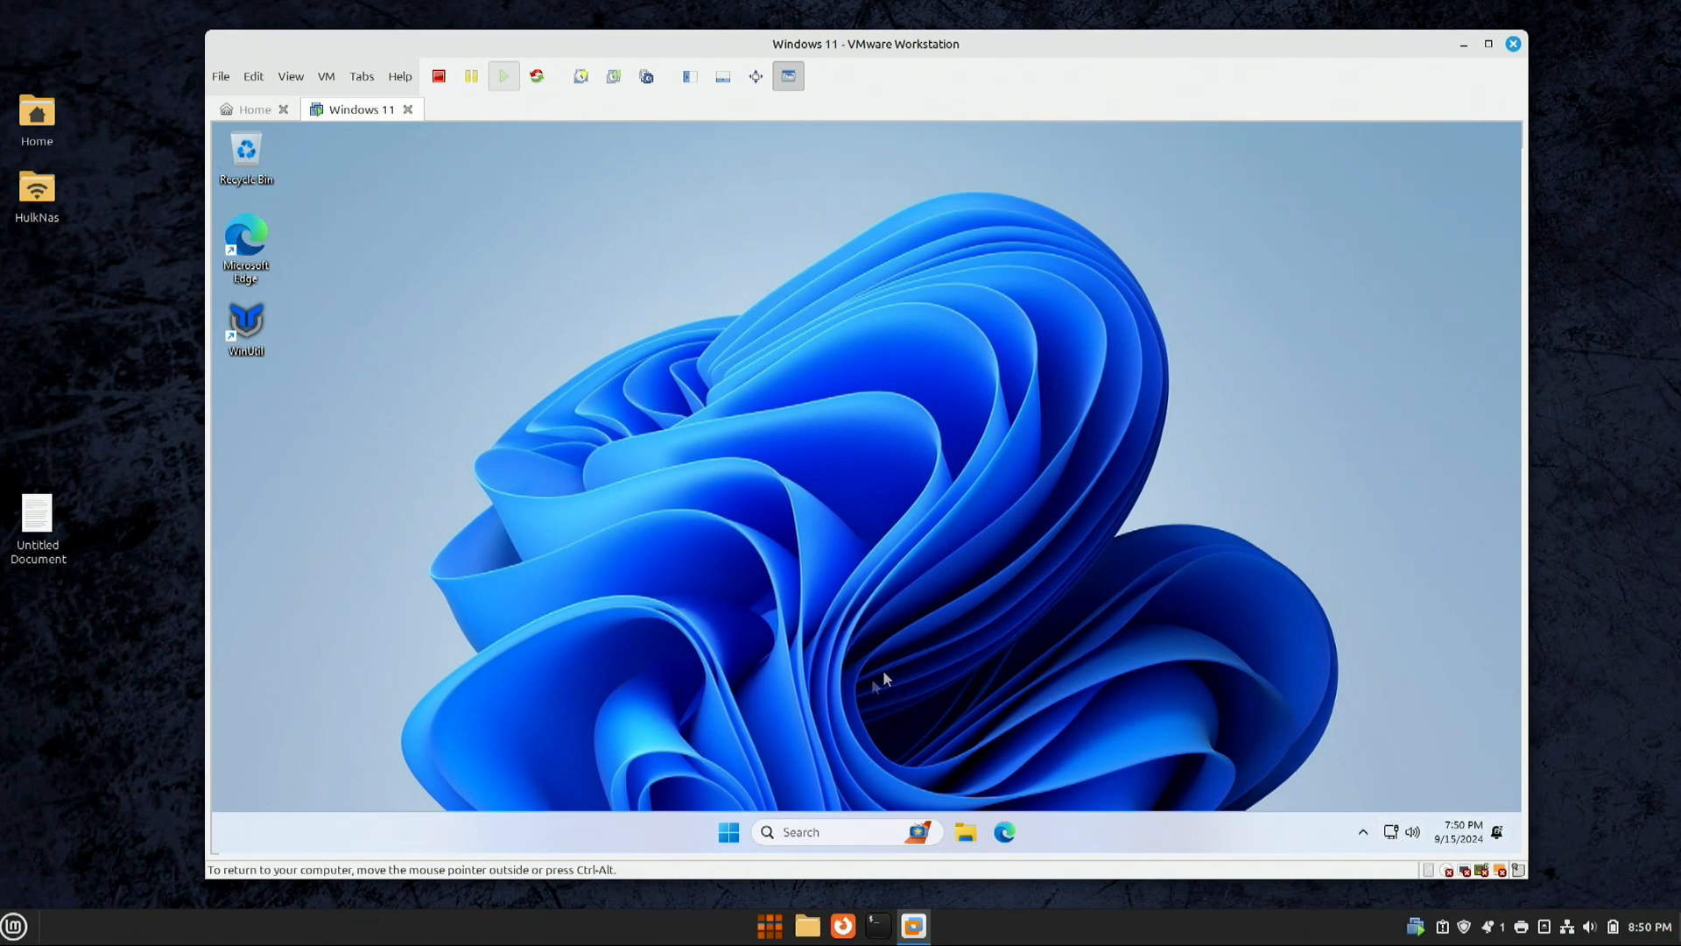
Step: Close the Windows search and news panel, then maximize the VMware Workstation window
{"action": "left_click", "coordinate": [830, 833]}
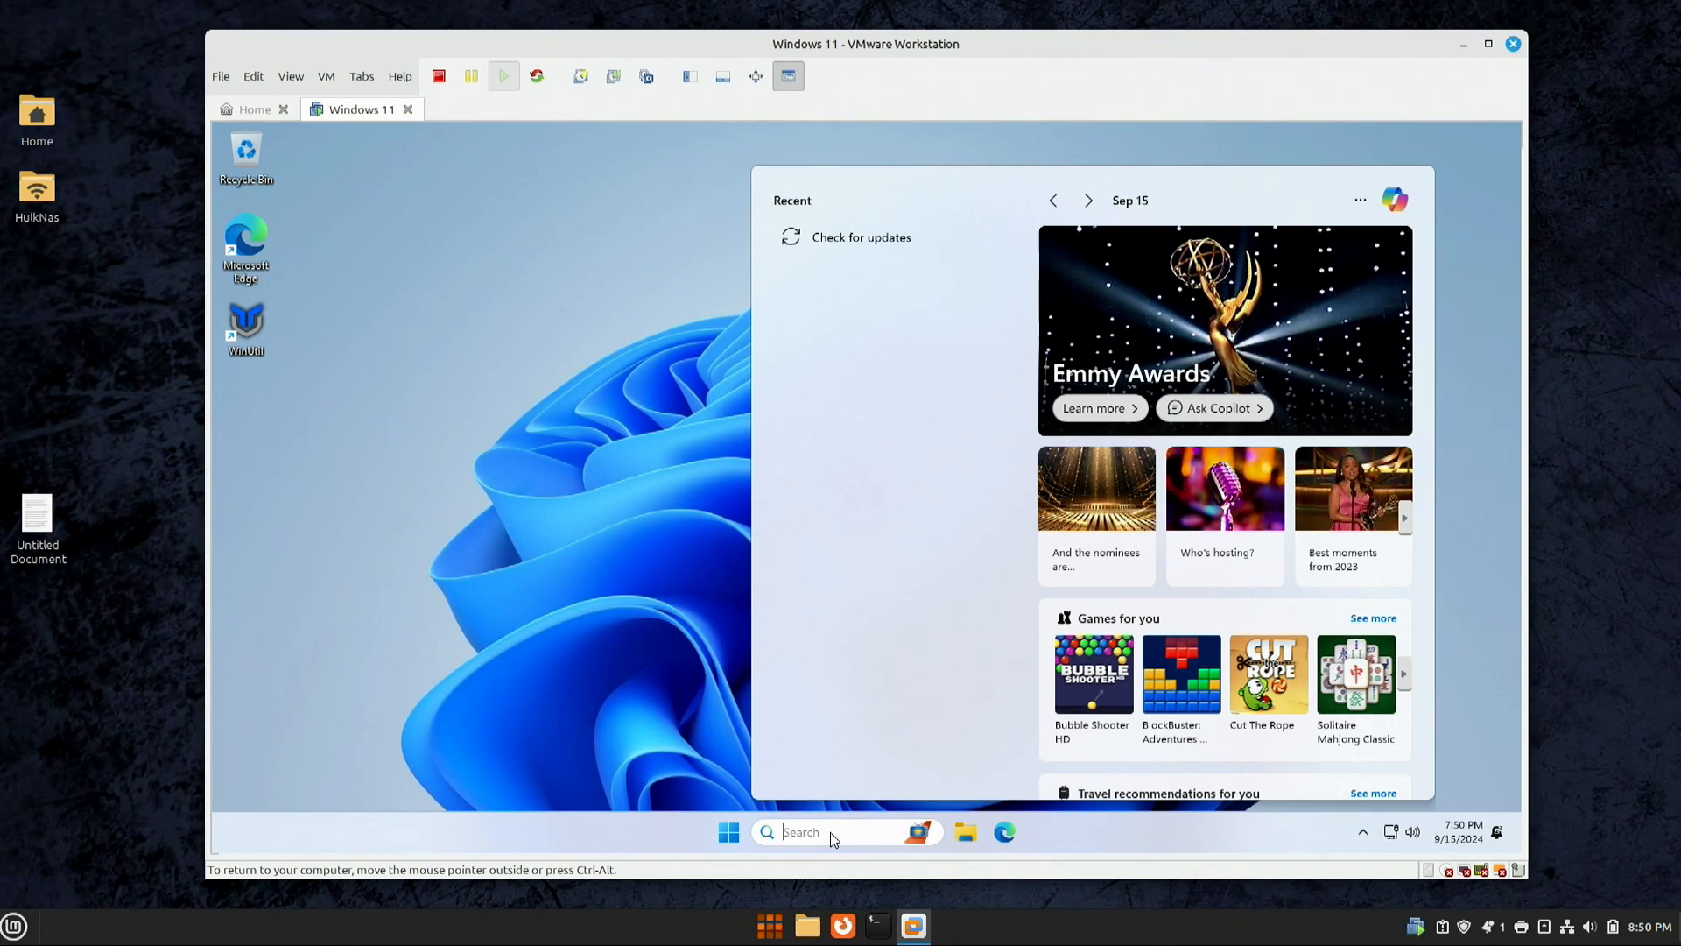
{"action": "left_click", "coordinate": [401, 731]}
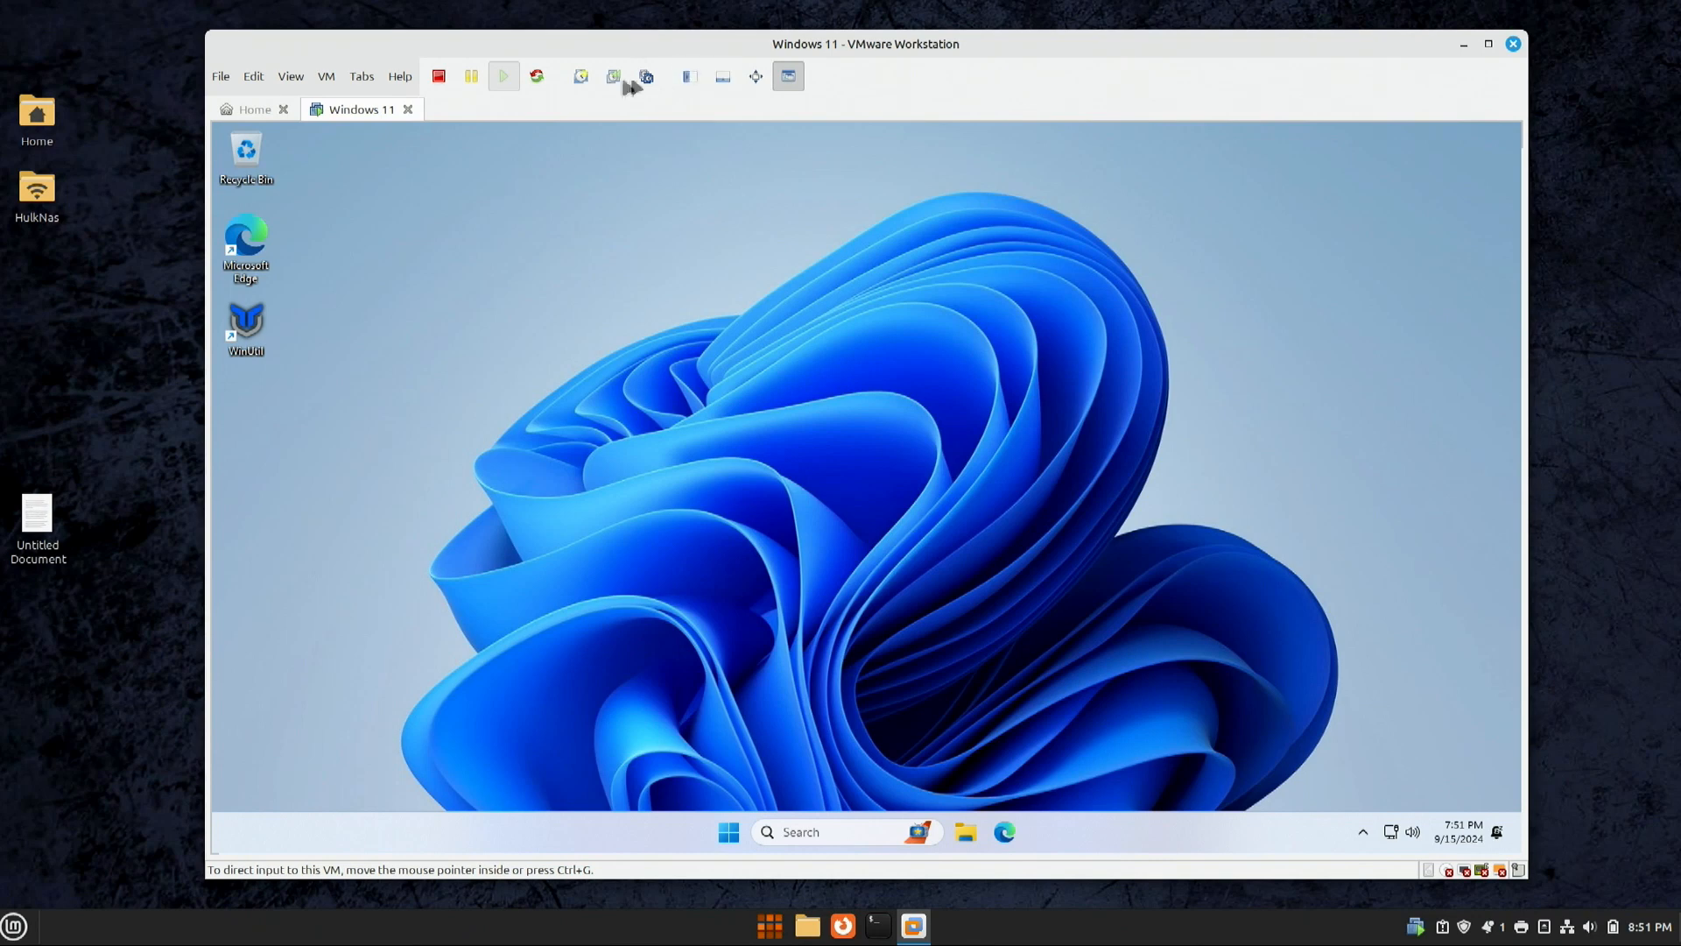
{"action": "left_click", "coordinate": [1489, 43]}
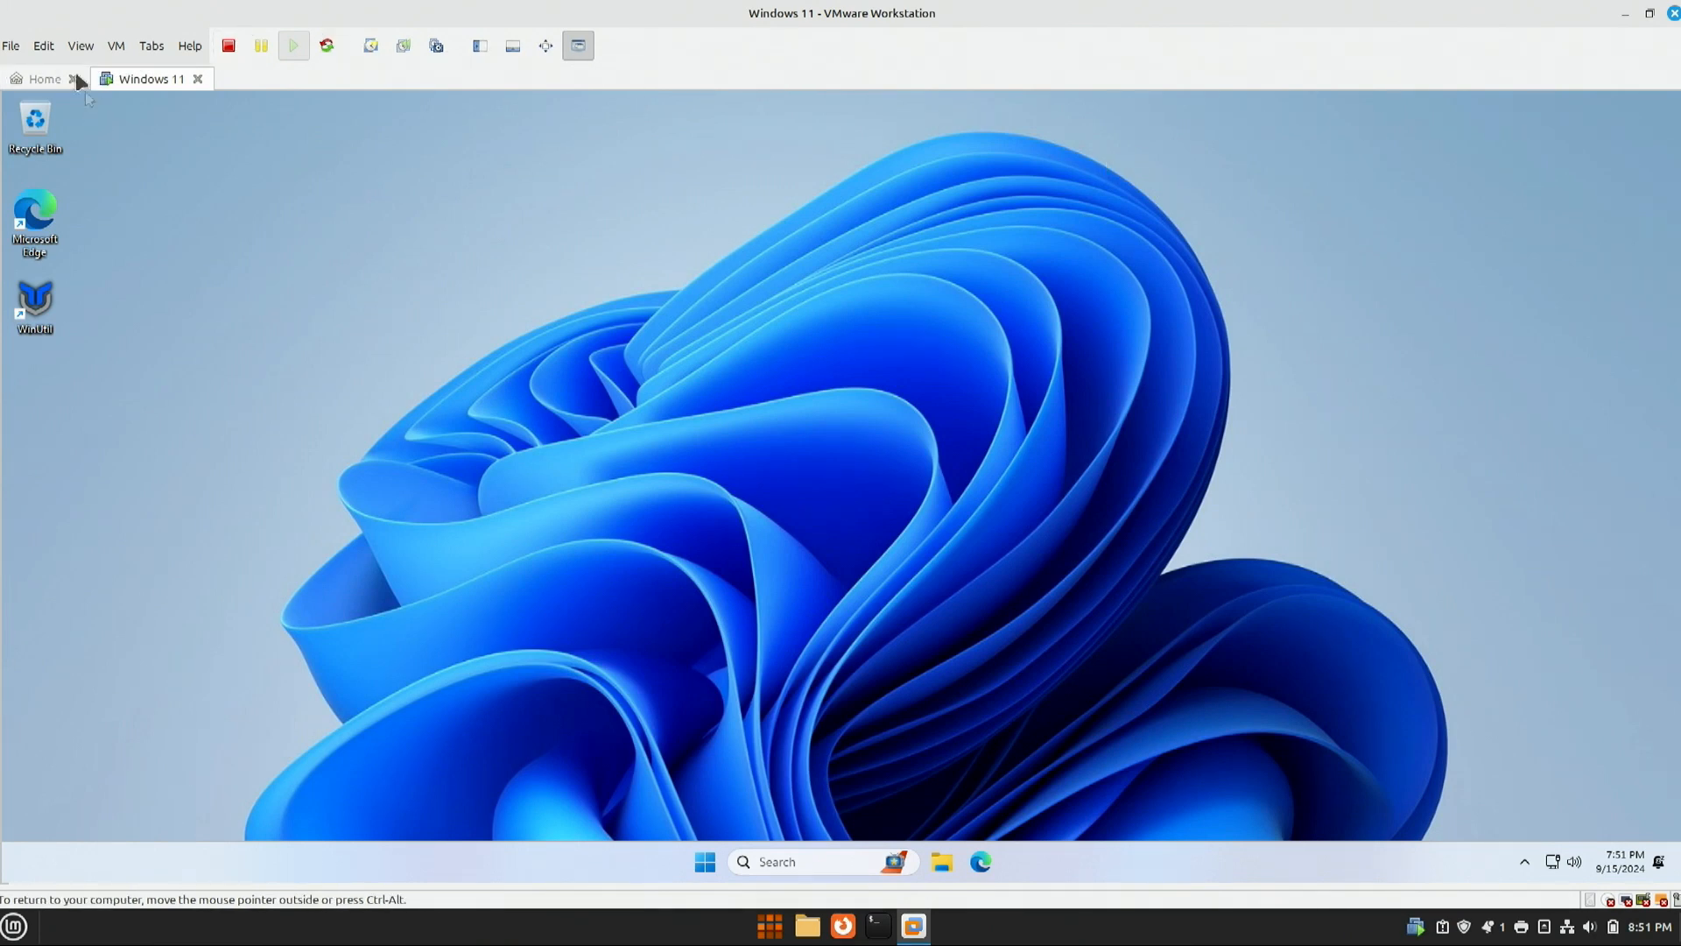
{"action": "left_click", "coordinate": [44, 77]}
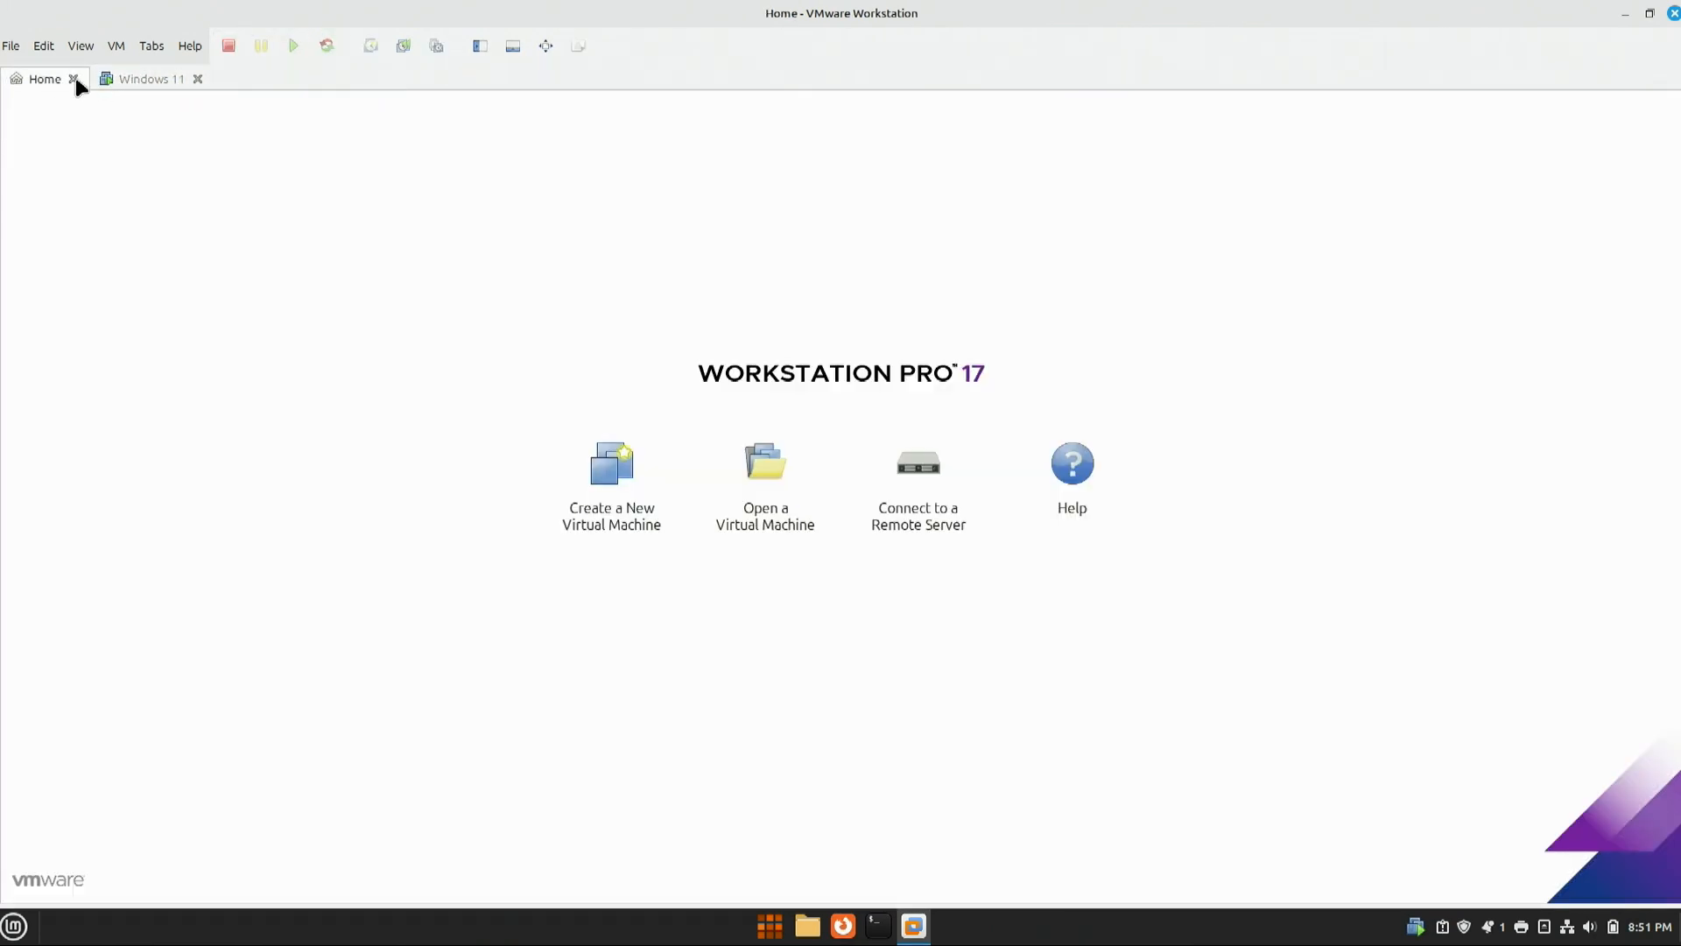
{"action": "left_click", "coordinate": [147, 77]}
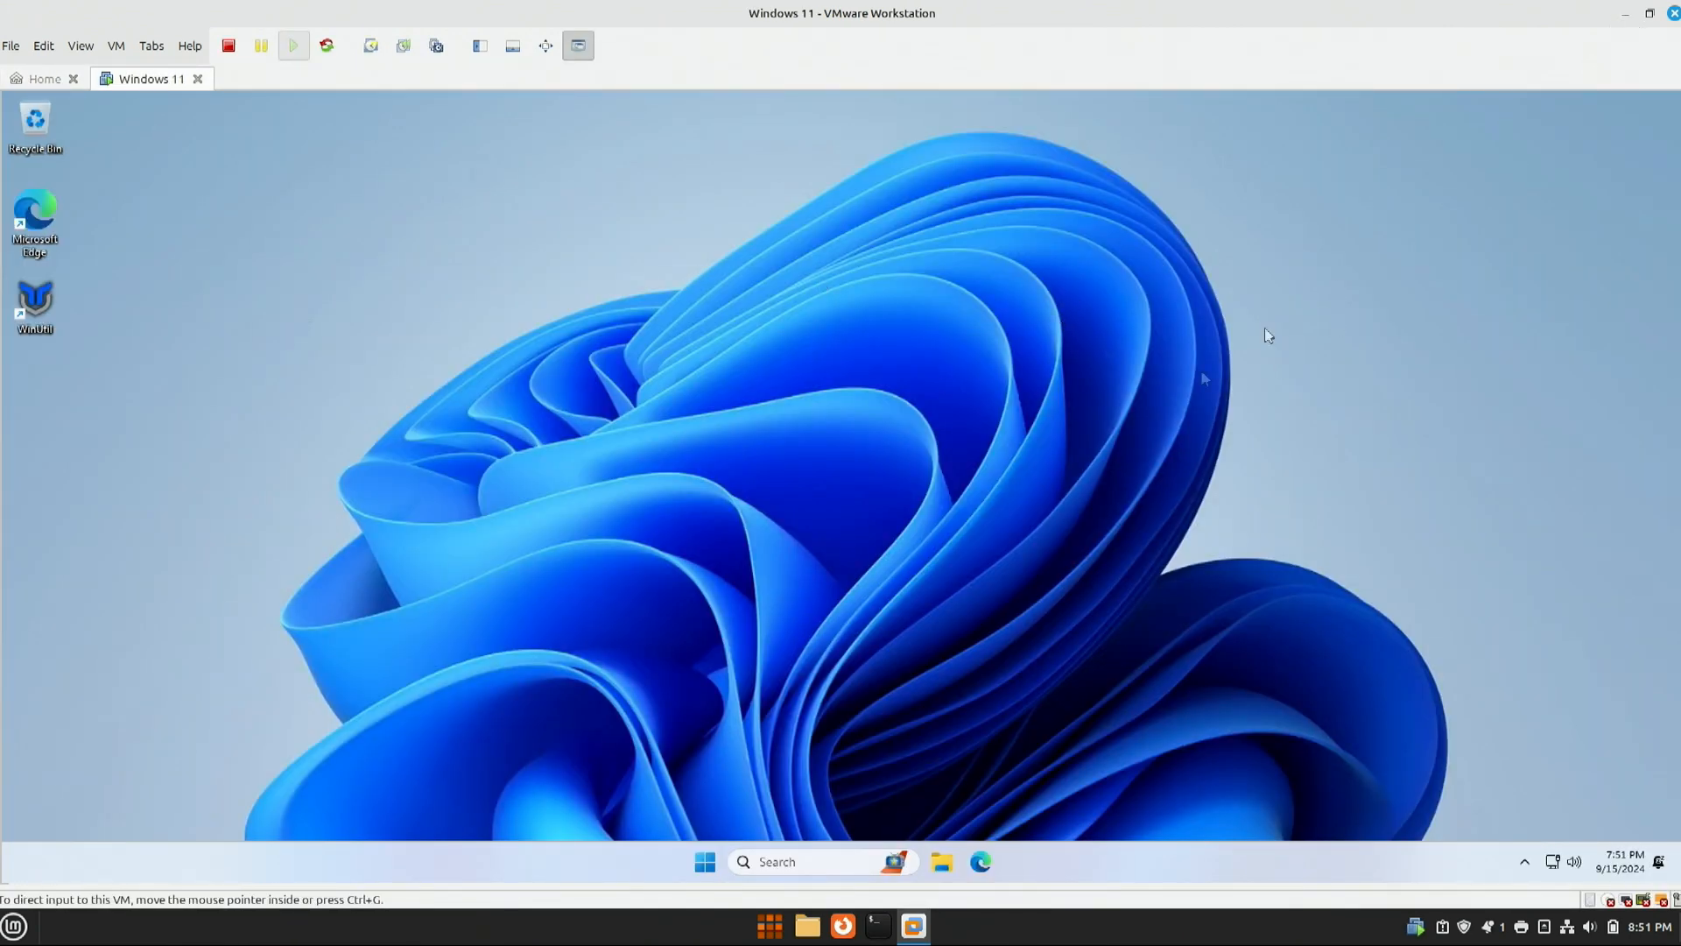
{"action": "left_click", "coordinate": [943, 863]}
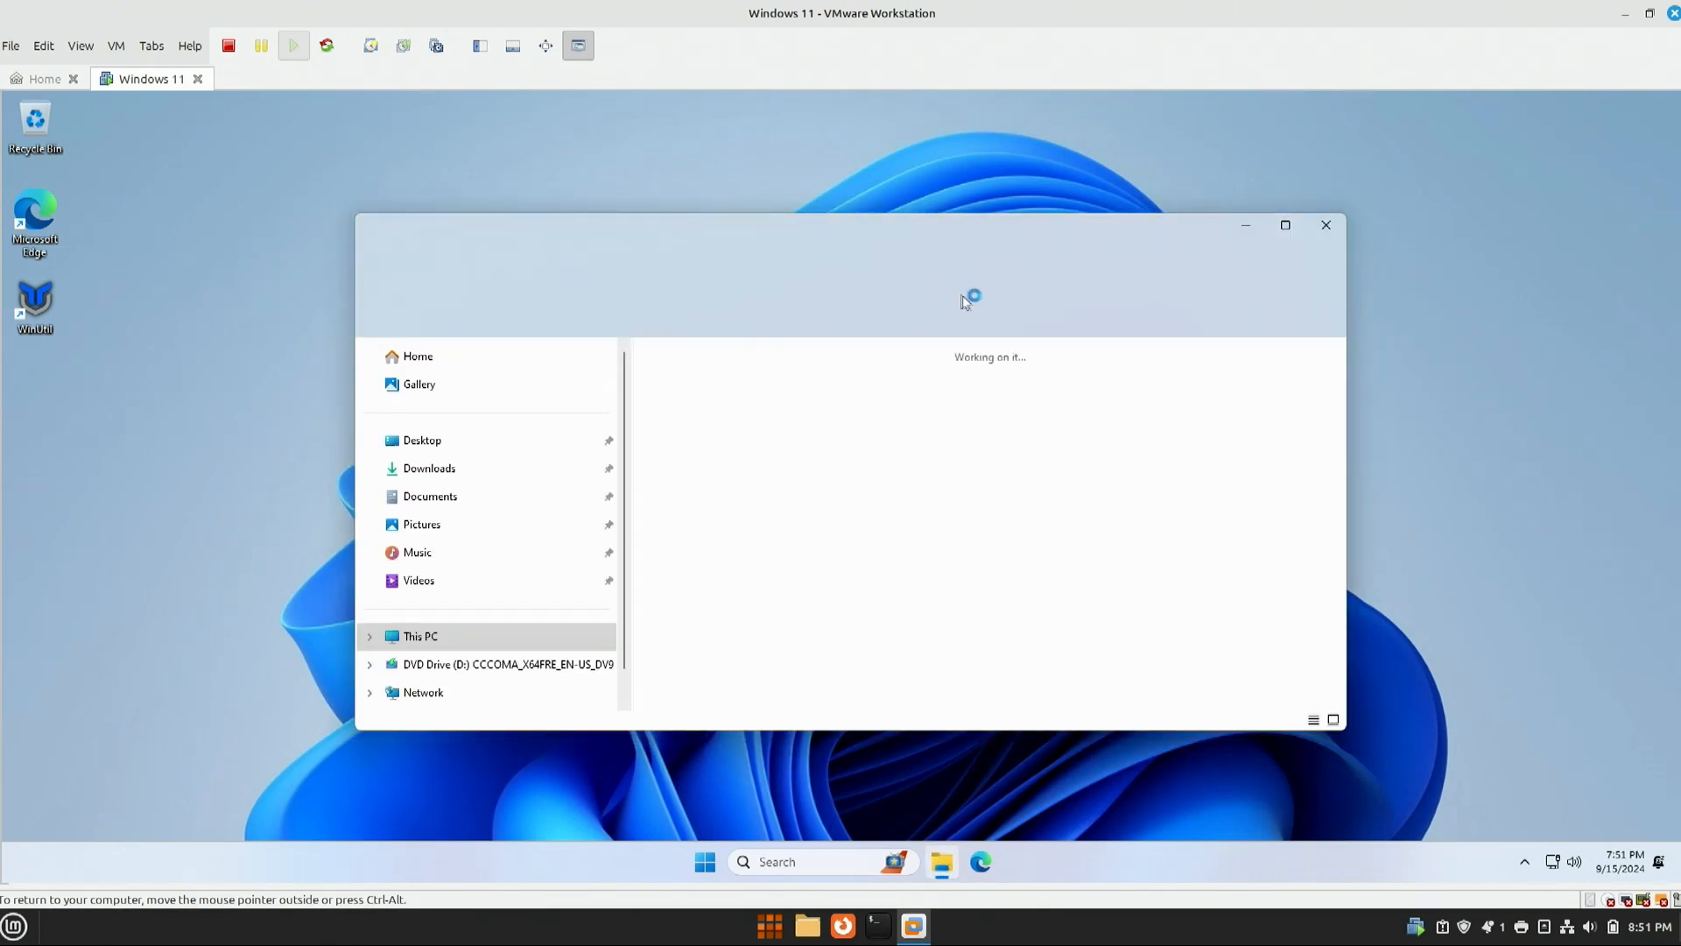
{"action": "left_click", "coordinate": [427, 473]}
{"action": "left_click", "coordinate": [422, 499]}
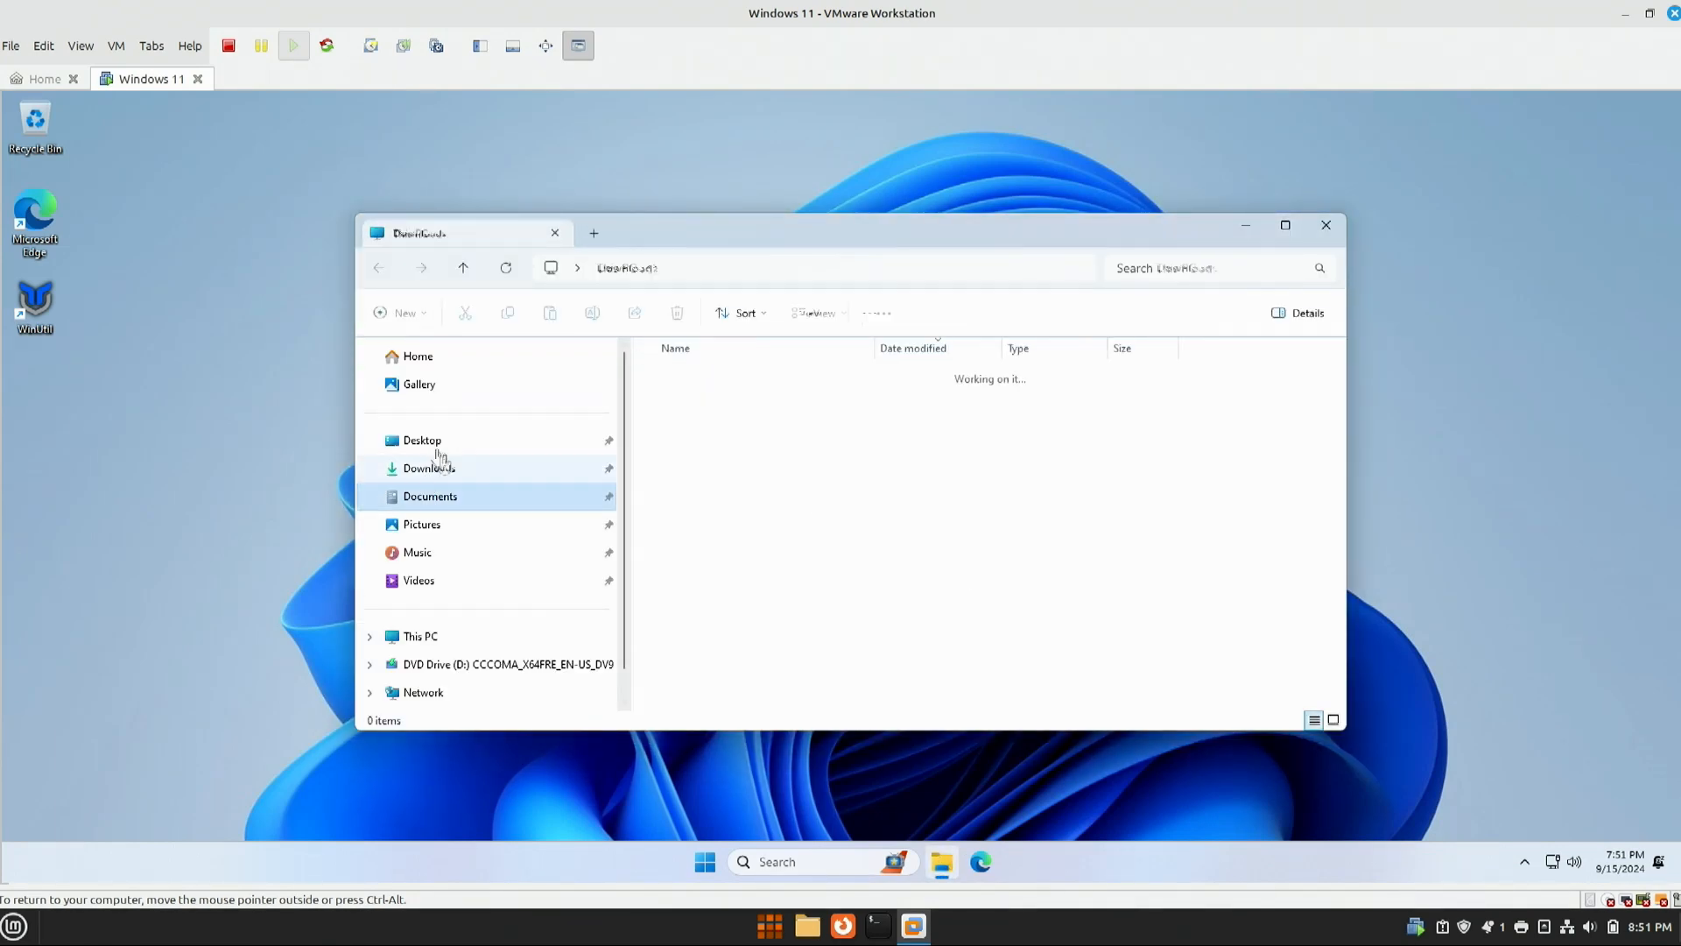
{"action": "left_click_drag", "start_coordinate": [868, 231], "coordinate": [935, 206]}
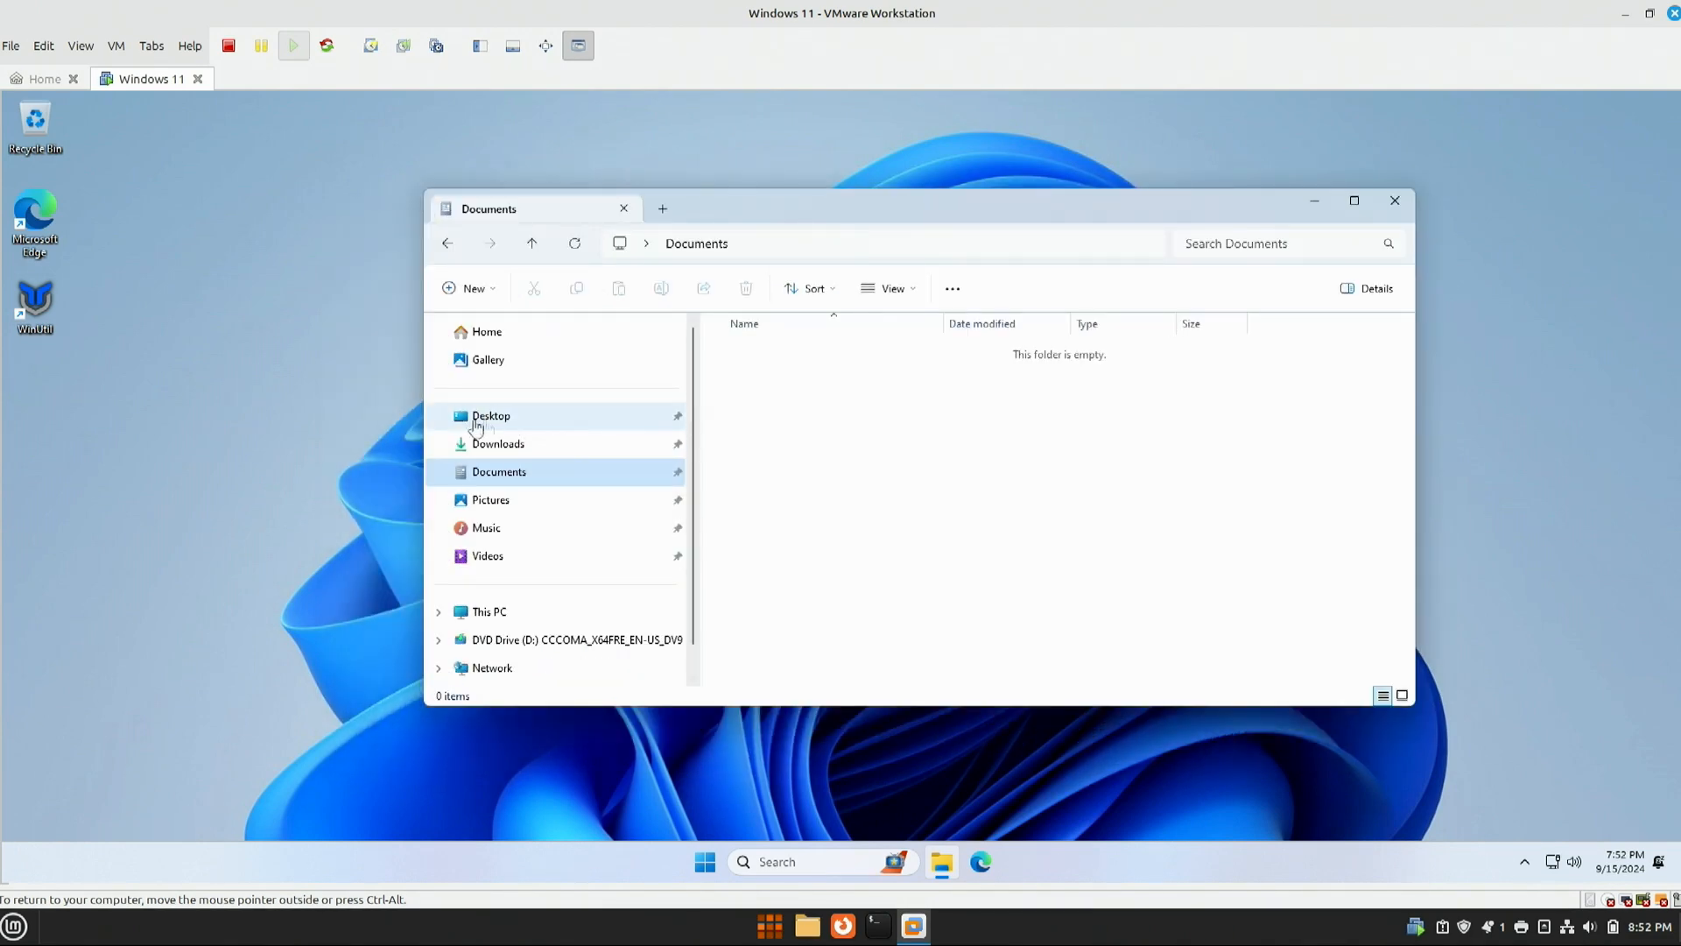
{"action": "left_click", "coordinate": [512, 442]}
{"action": "left_click", "coordinate": [520, 418]}
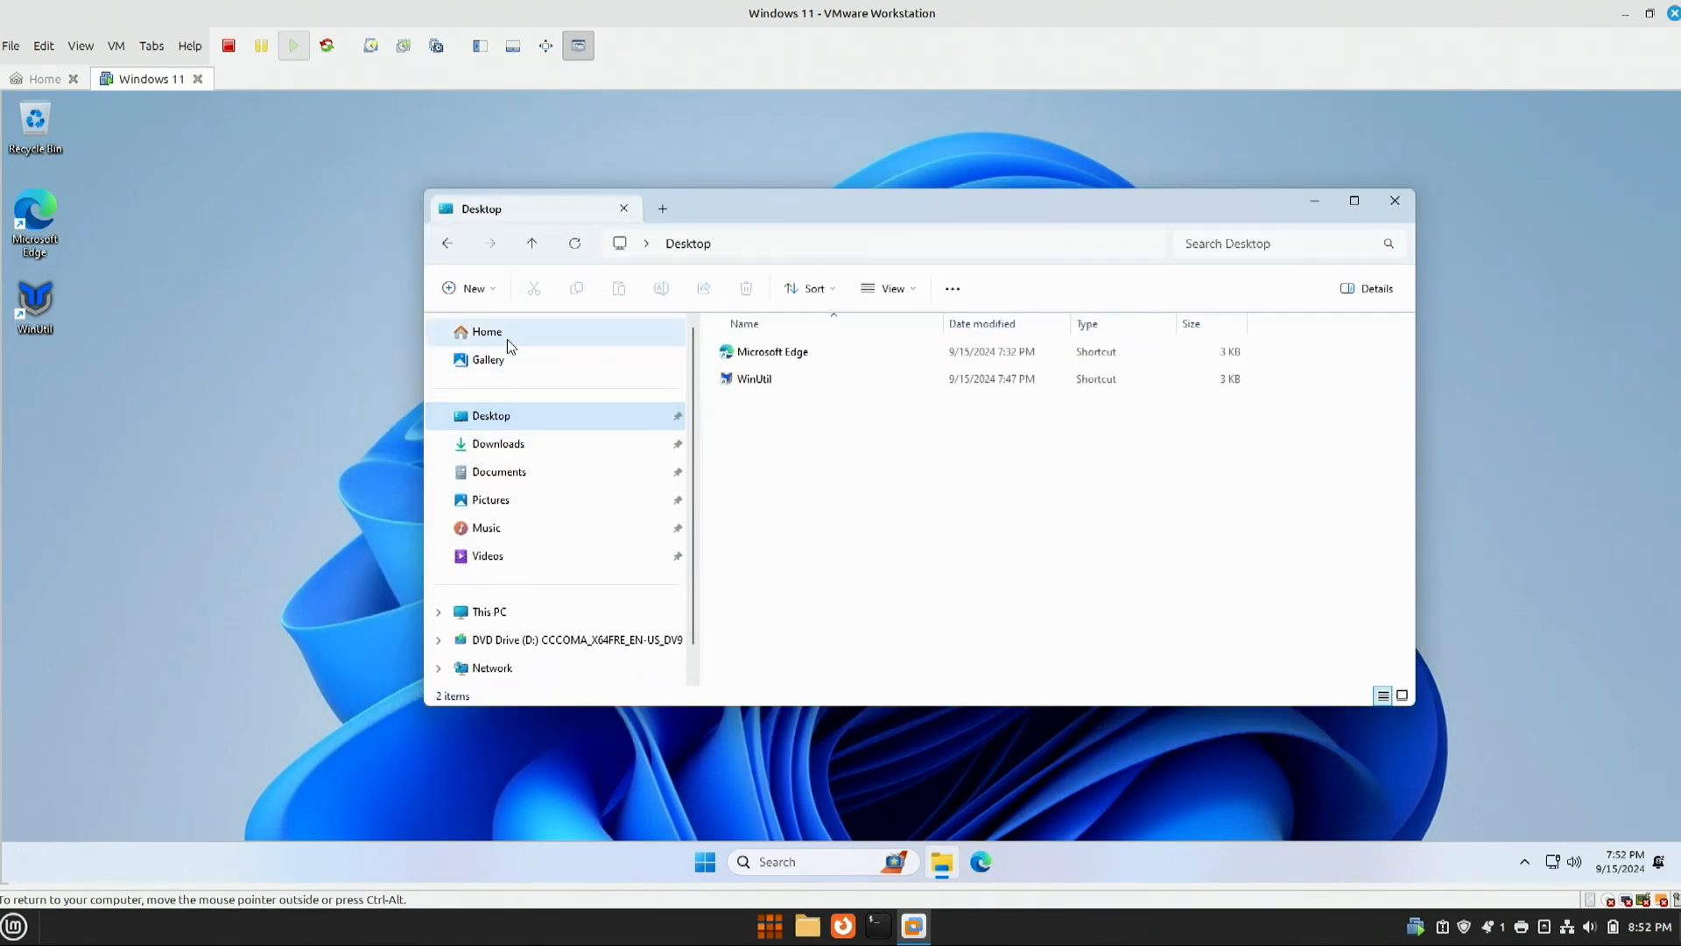
{"action": "left_click", "coordinate": [507, 335]}
{"action": "left_click", "coordinate": [1395, 200]}
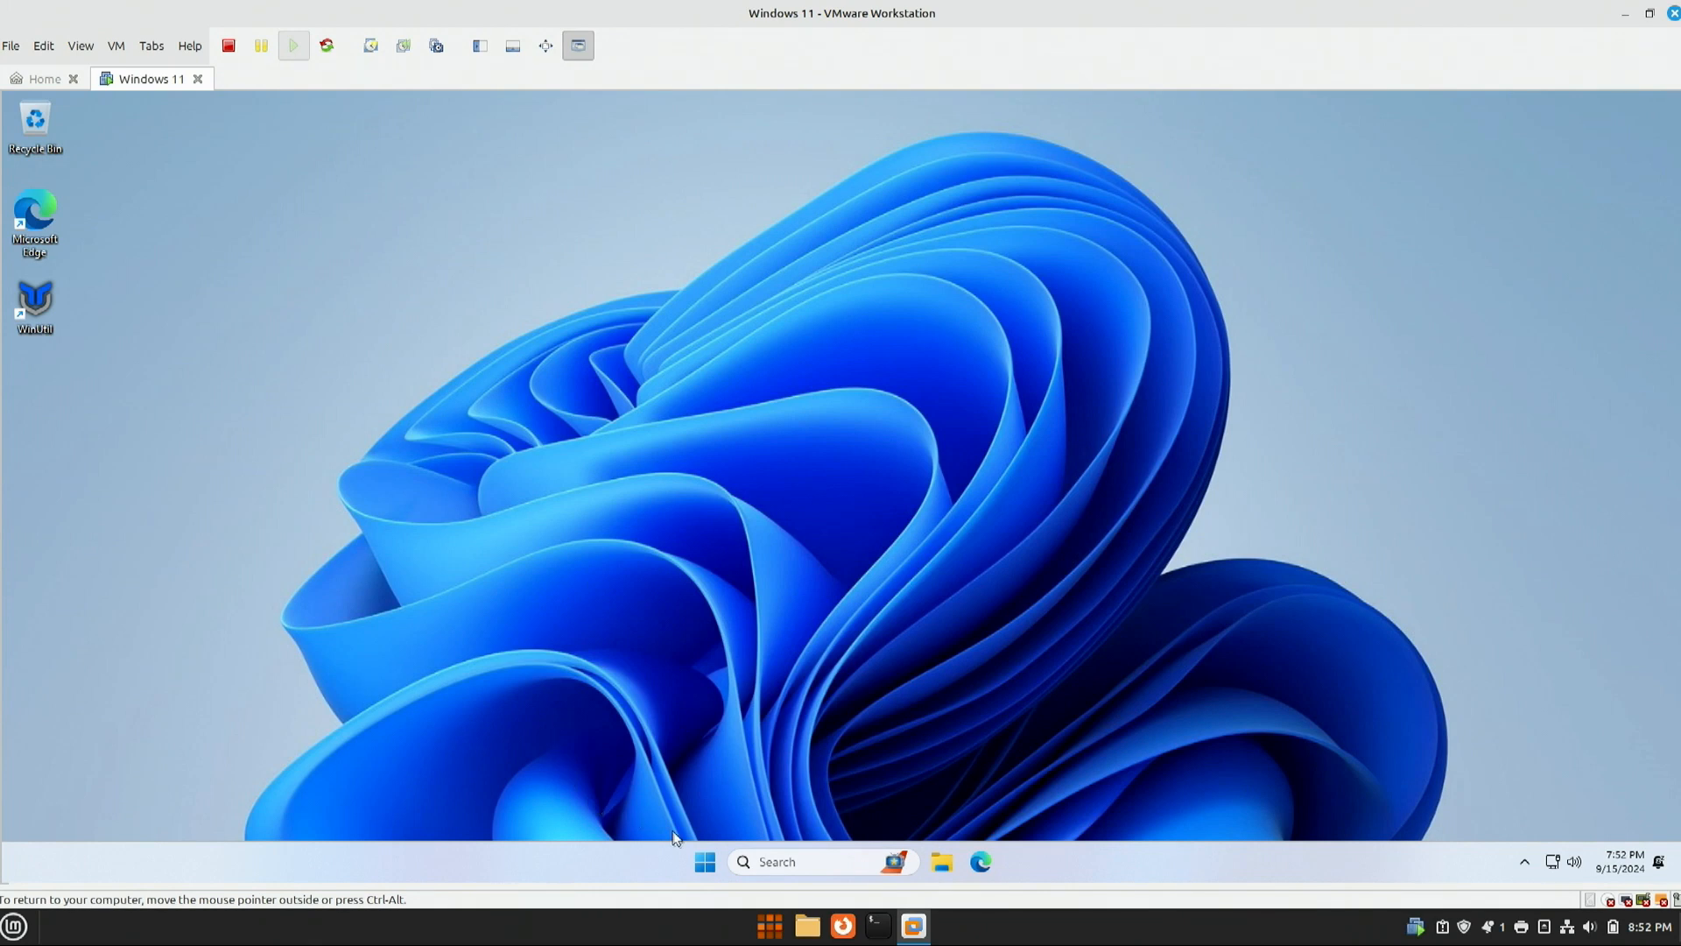
Step: Launch Calculator from Start > All apps, then close it
{"action": "left_click", "coordinate": [705, 862]}
{"action": "left_click", "coordinate": [1028, 298]}
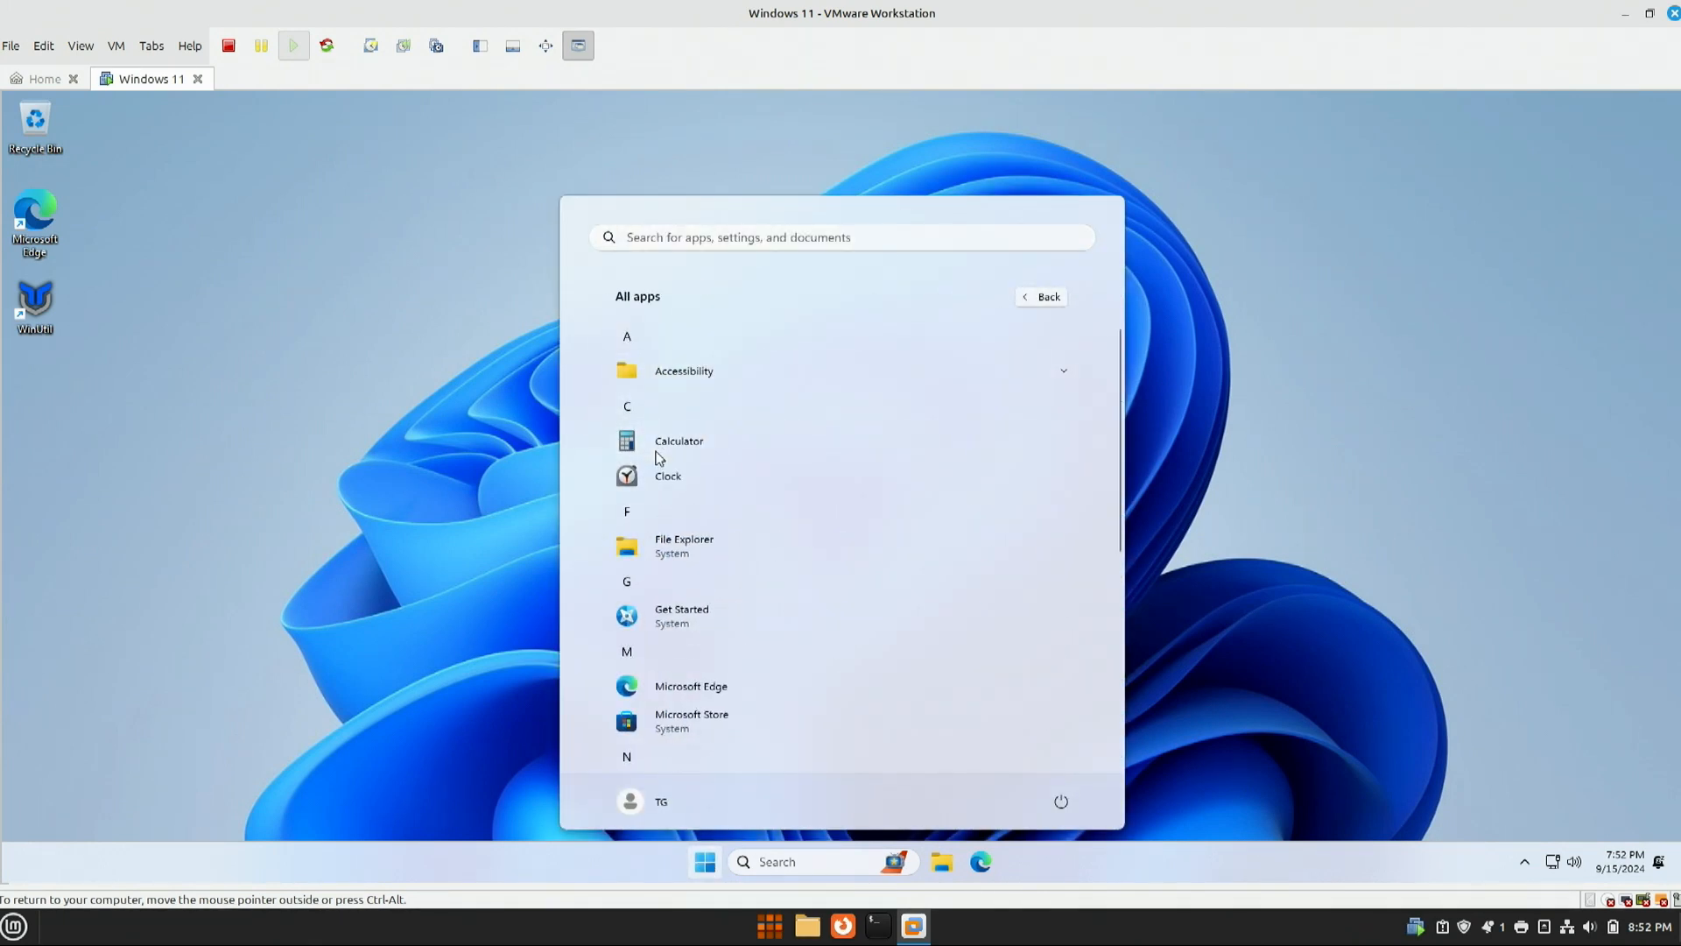
{"action": "left_click", "coordinate": [674, 443]}
{"action": "left_click_drag", "start_coordinate": [173, 133], "coordinate": [979, 236]}
{"action": "left_click", "coordinate": [1110, 233]}
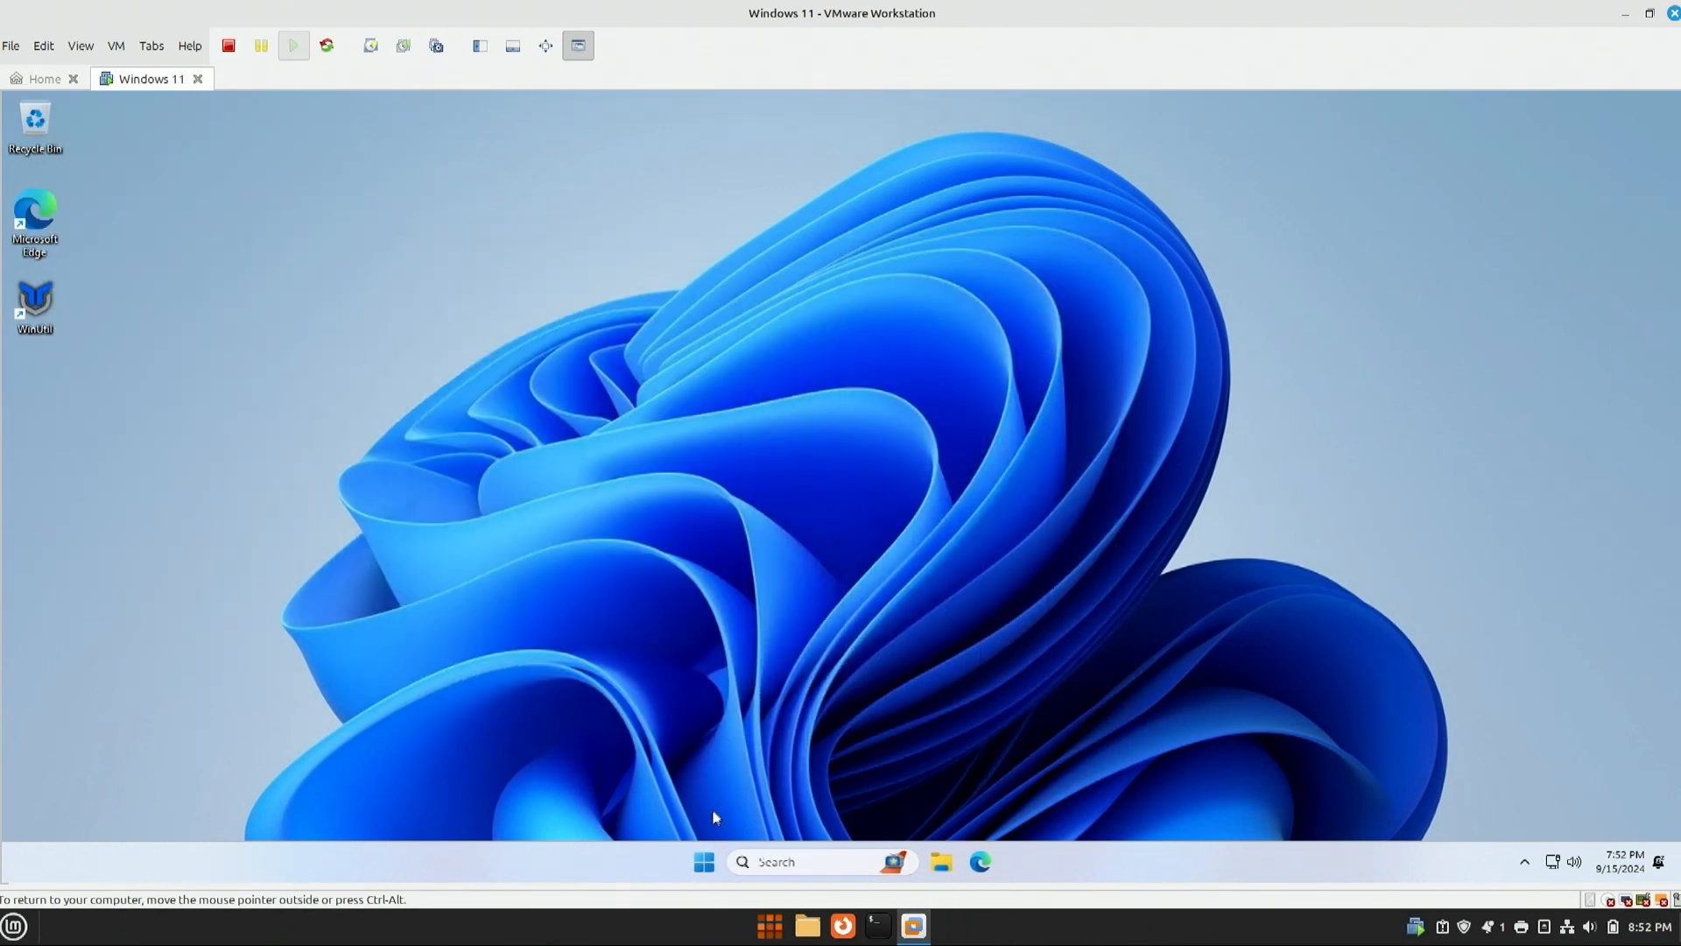
Step: Launch Notepad from All apps, resize its window, then close it
{"action": "left_click", "coordinate": [707, 861]}
{"action": "left_click", "coordinate": [1040, 302]}
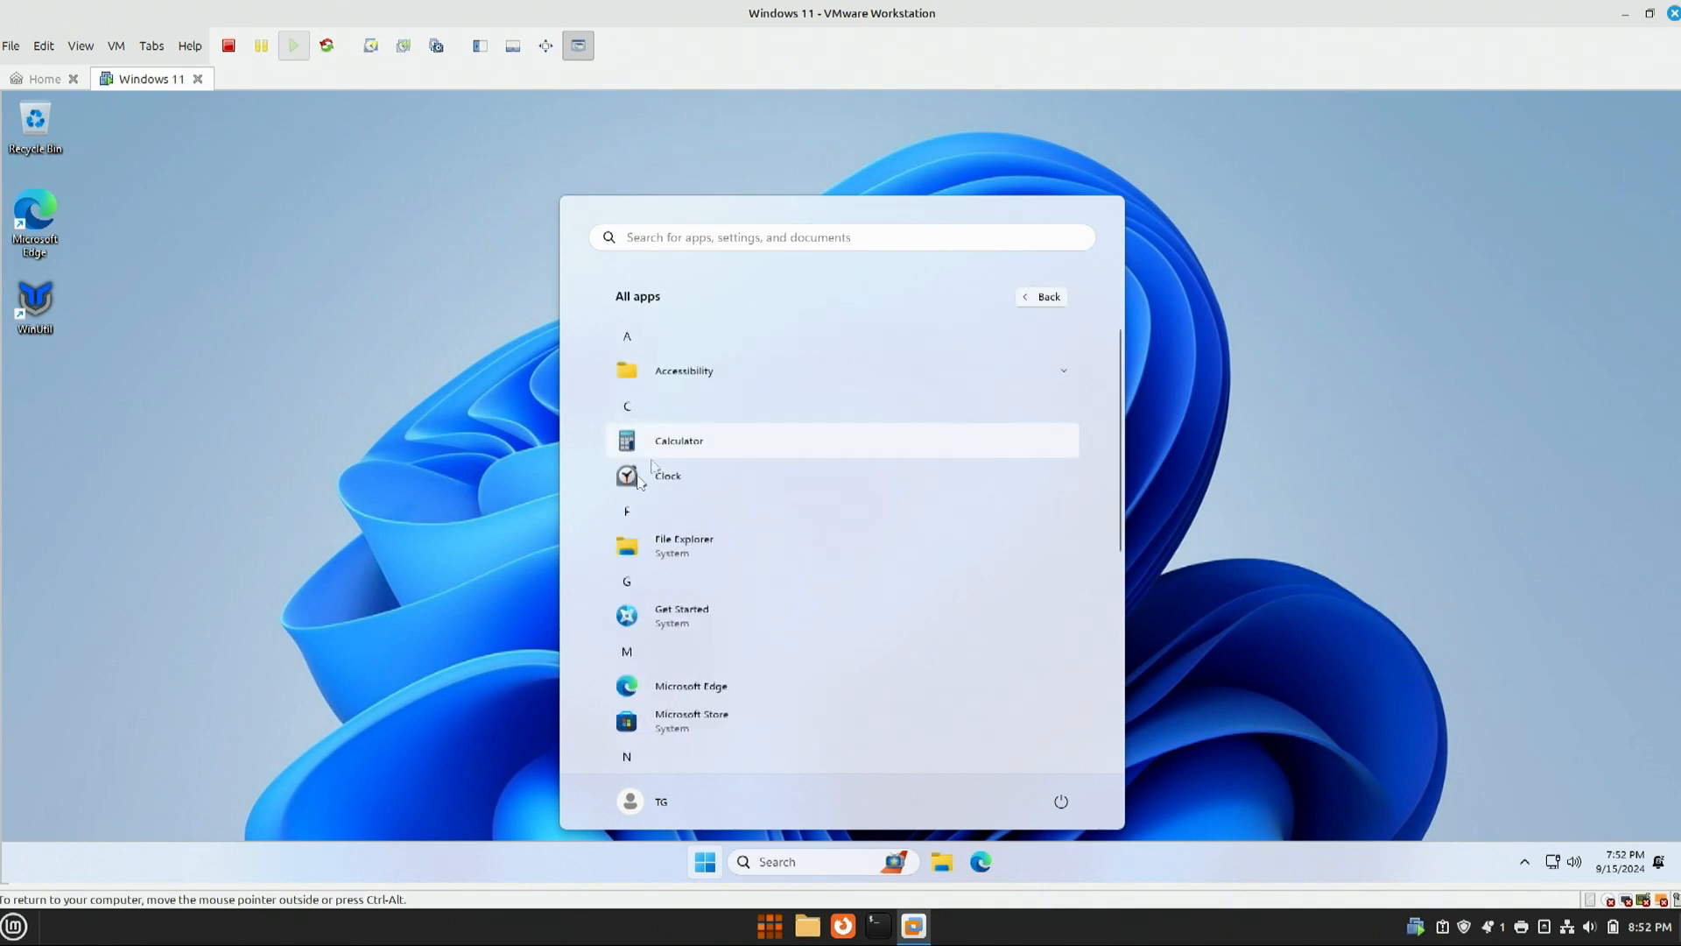
{"action": "scroll", "coordinate": [669, 659], "scroll_direction": "down", "scroll_amount": 5}
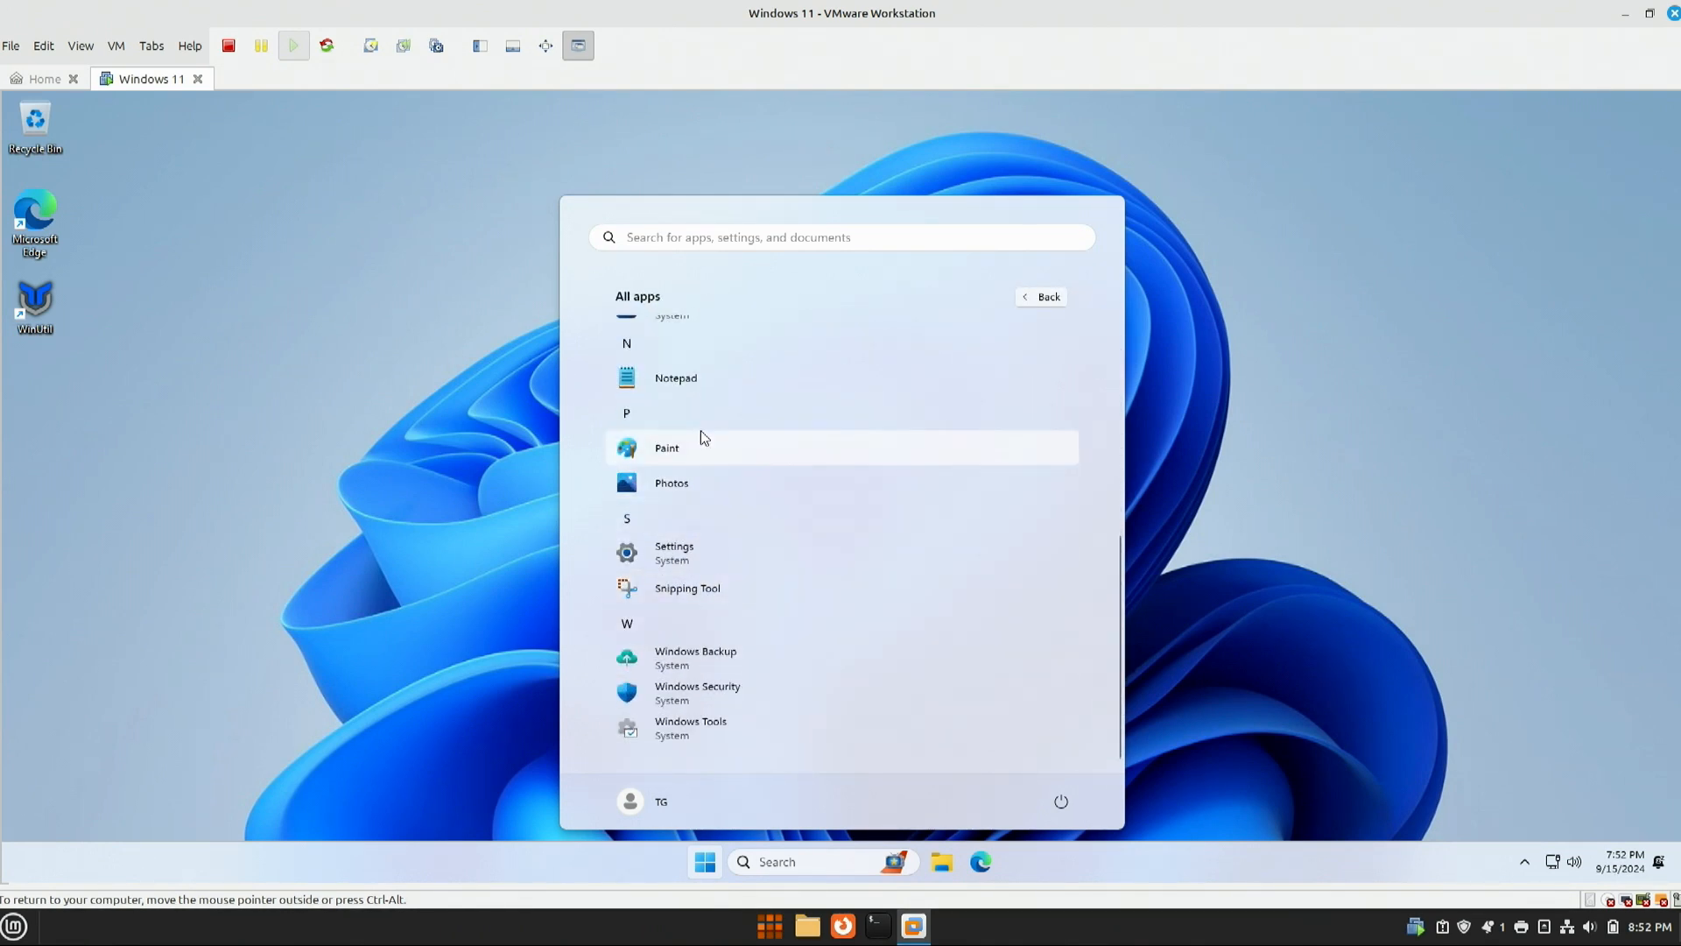
{"action": "left_click", "coordinate": [686, 381]}
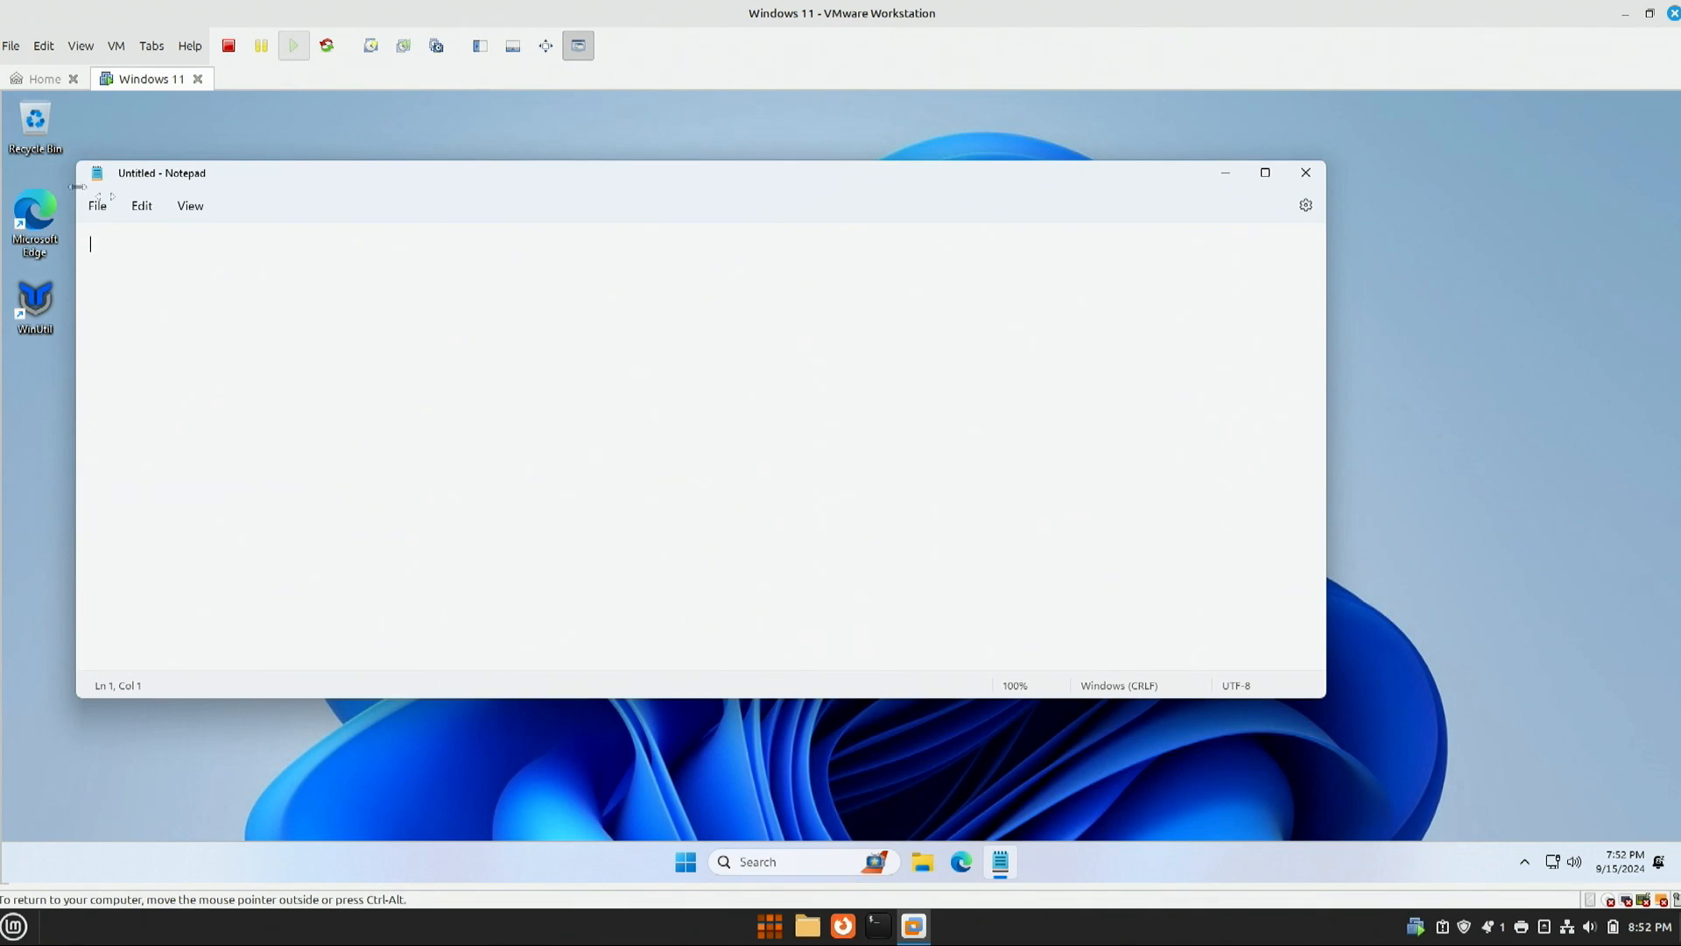
{"action": "left_click_drag", "start_coordinate": [76, 187], "coordinate": [530, 216]}
{"action": "left_click", "coordinate": [1306, 172]}
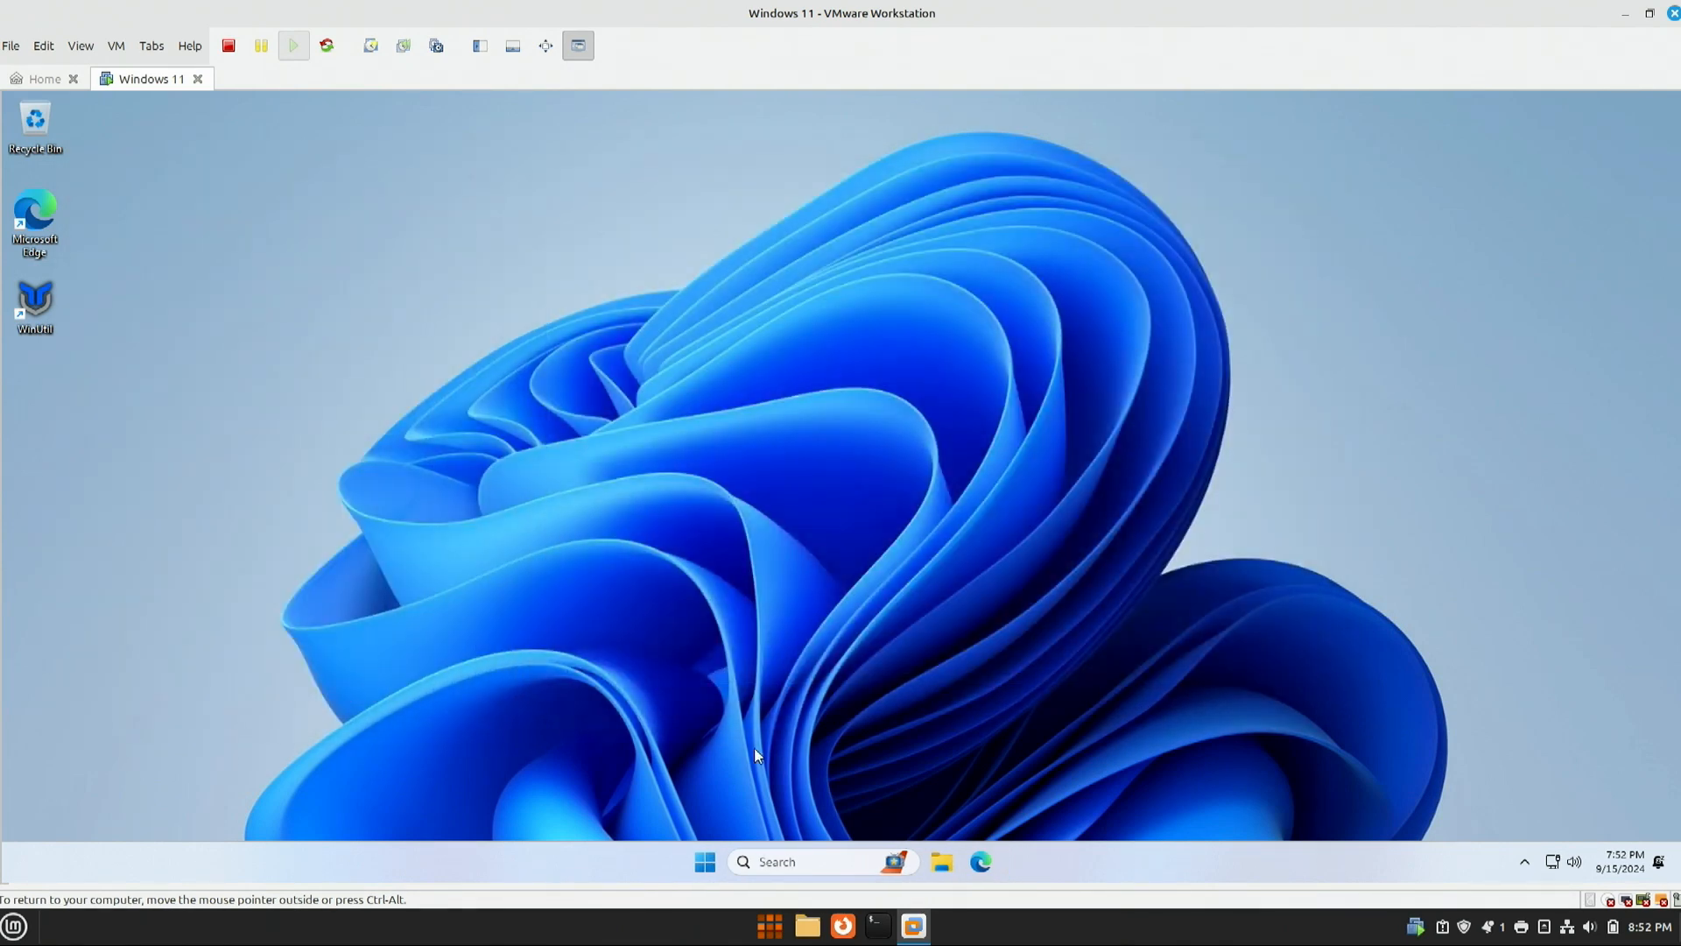
Step: Open Start > All apps and scroll down through the installed apps to W
{"action": "left_click", "coordinate": [706, 863]}
{"action": "left_click", "coordinate": [1048, 301]}
{"action": "scroll", "coordinate": [754, 670], "scroll_direction": "down", "scroll_amount": 2}
{"action": "scroll", "coordinate": [759, 670], "scroll_direction": "down", "scroll_amount": 2}
{"action": "scroll", "coordinate": [758, 670], "scroll_direction": "down", "scroll_amount": 2}
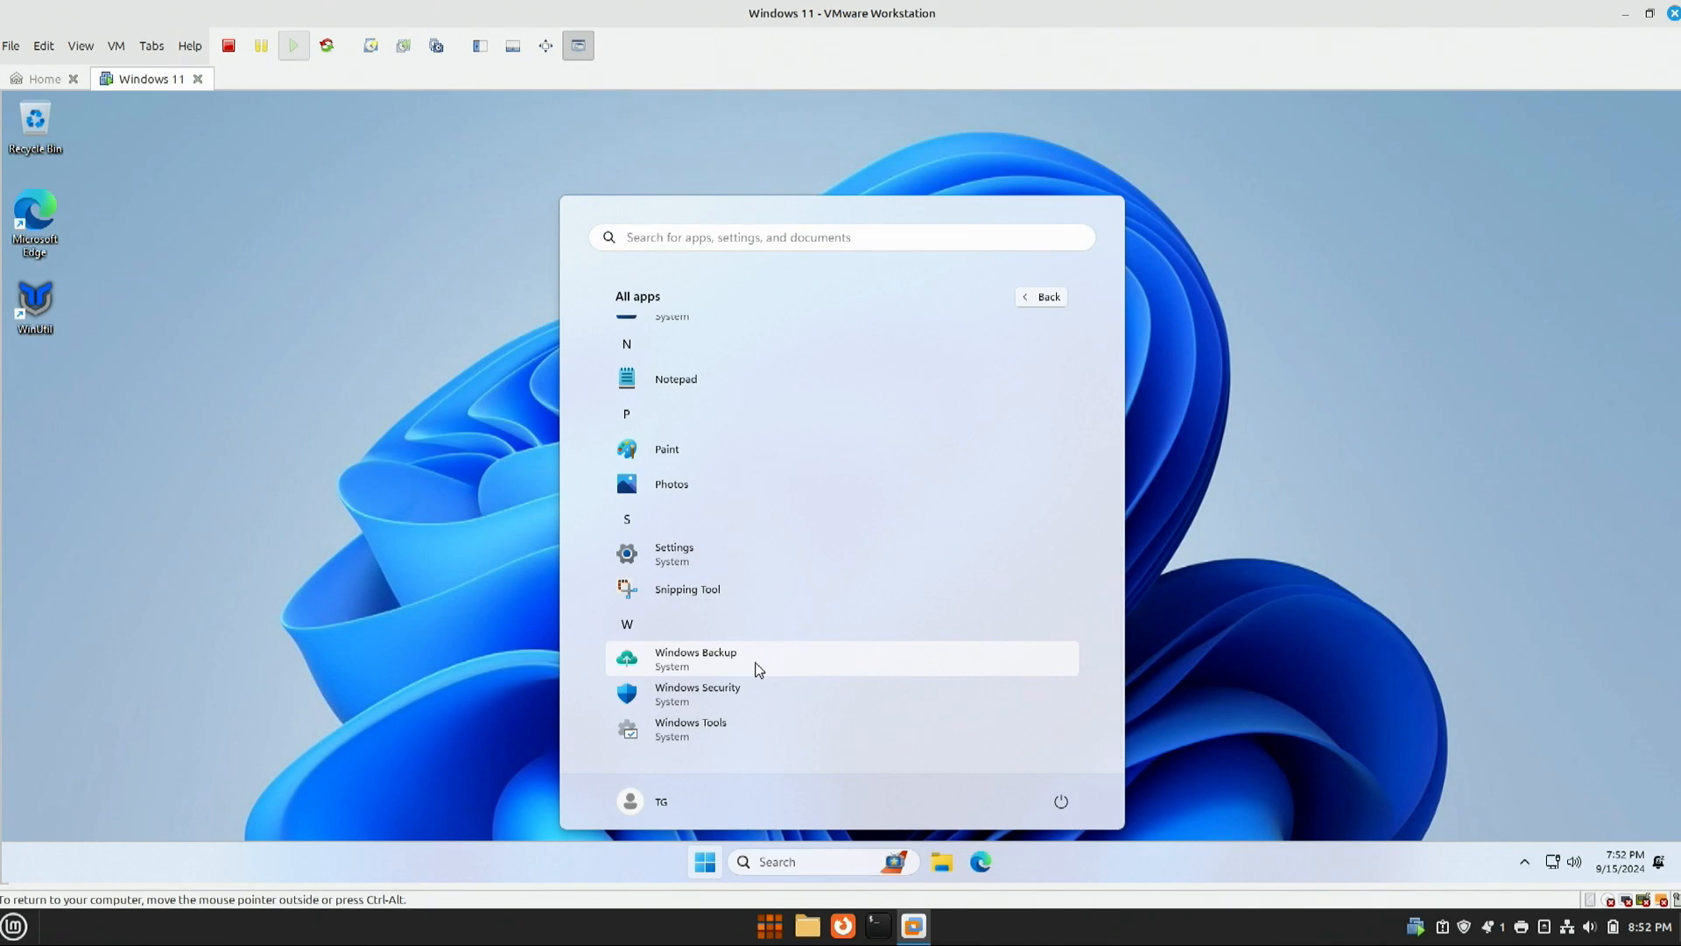
Step: Launch Paint, nudge its window up and right, shrink it, then close it
{"action": "left_click", "coordinate": [668, 450]}
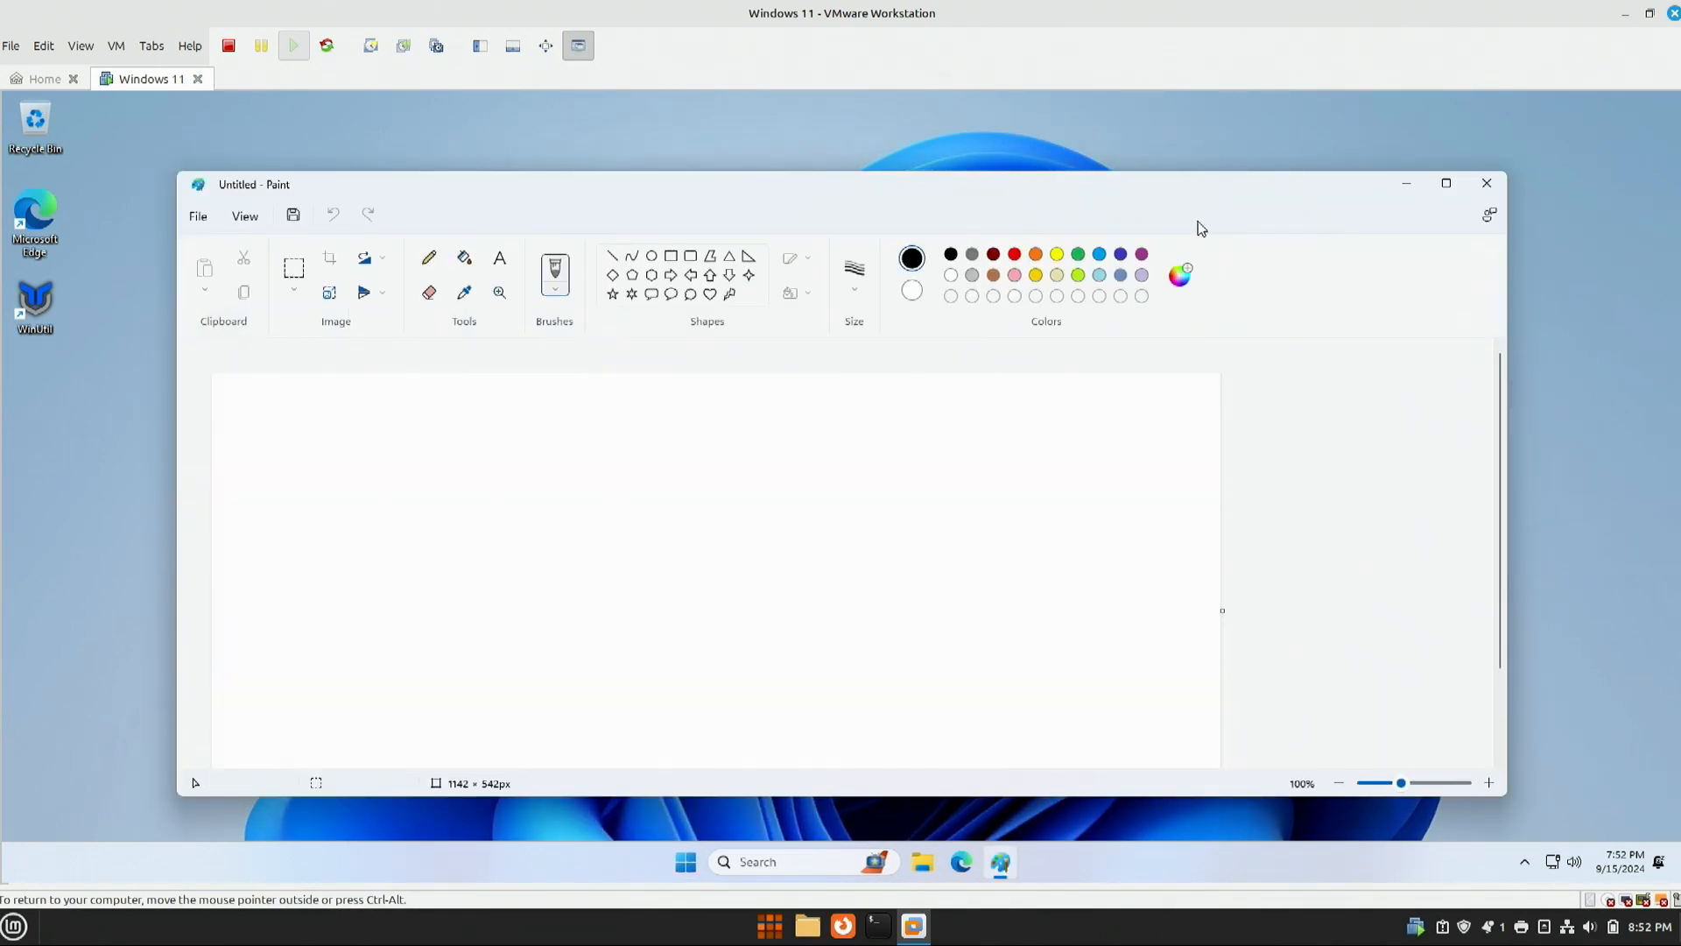
{"action": "left_click_drag", "start_coordinate": [1156, 186], "coordinate": [1207, 170]}
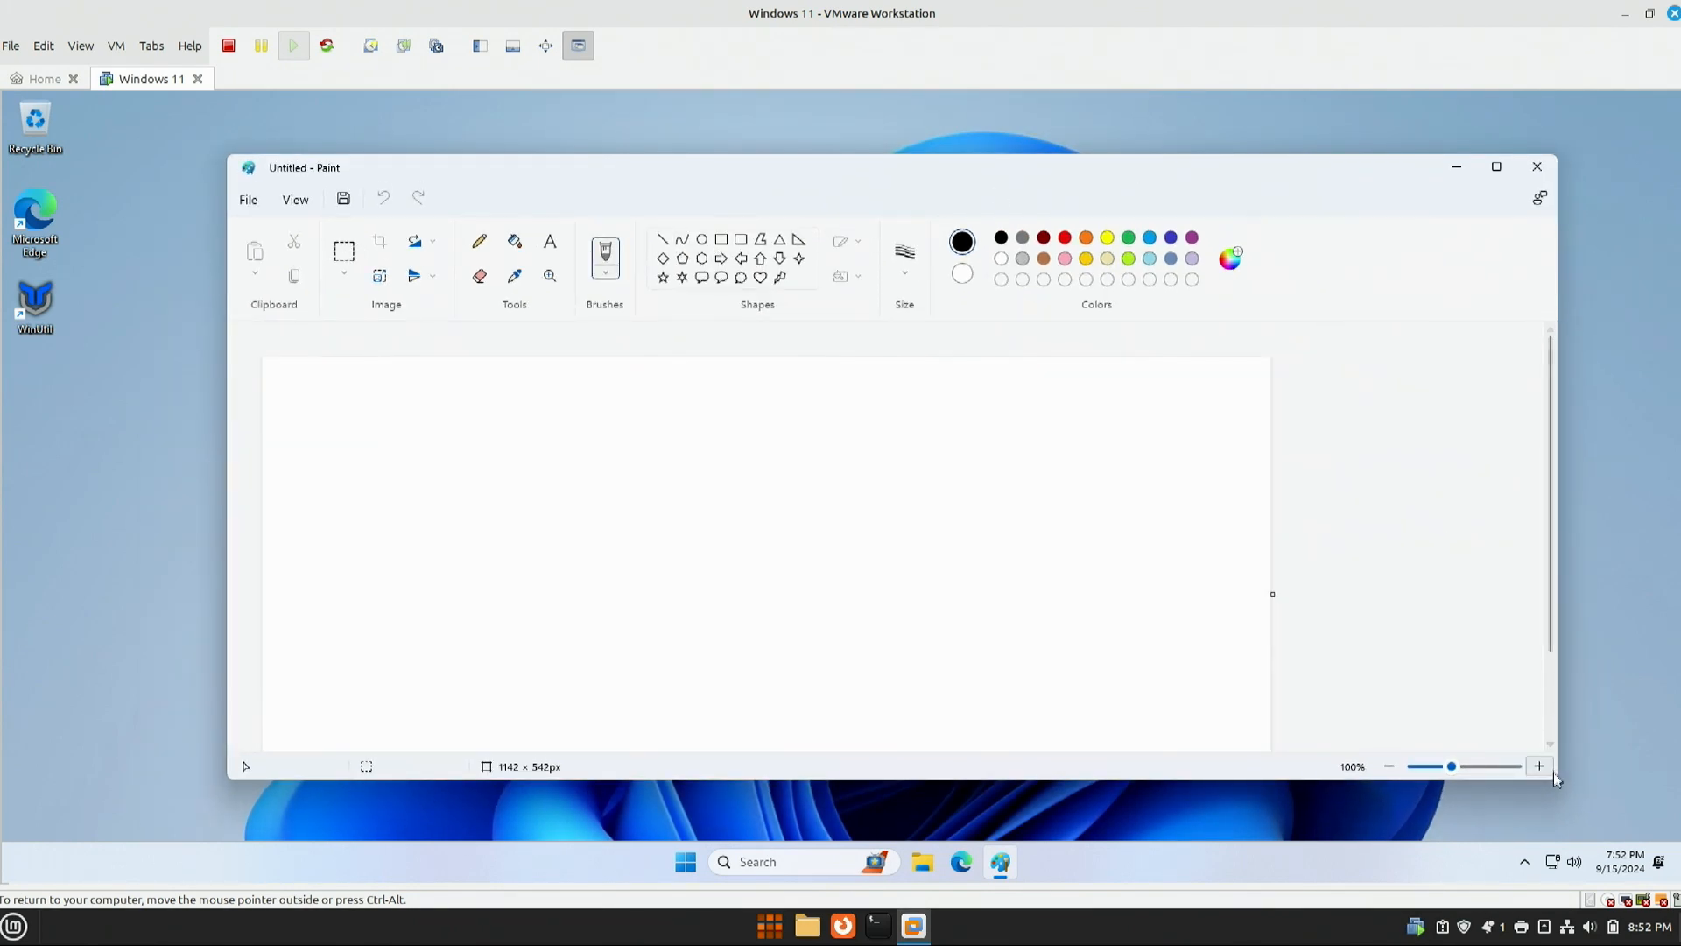
{"action": "left_click_drag", "start_coordinate": [1554, 780], "coordinate": [942, 753]}
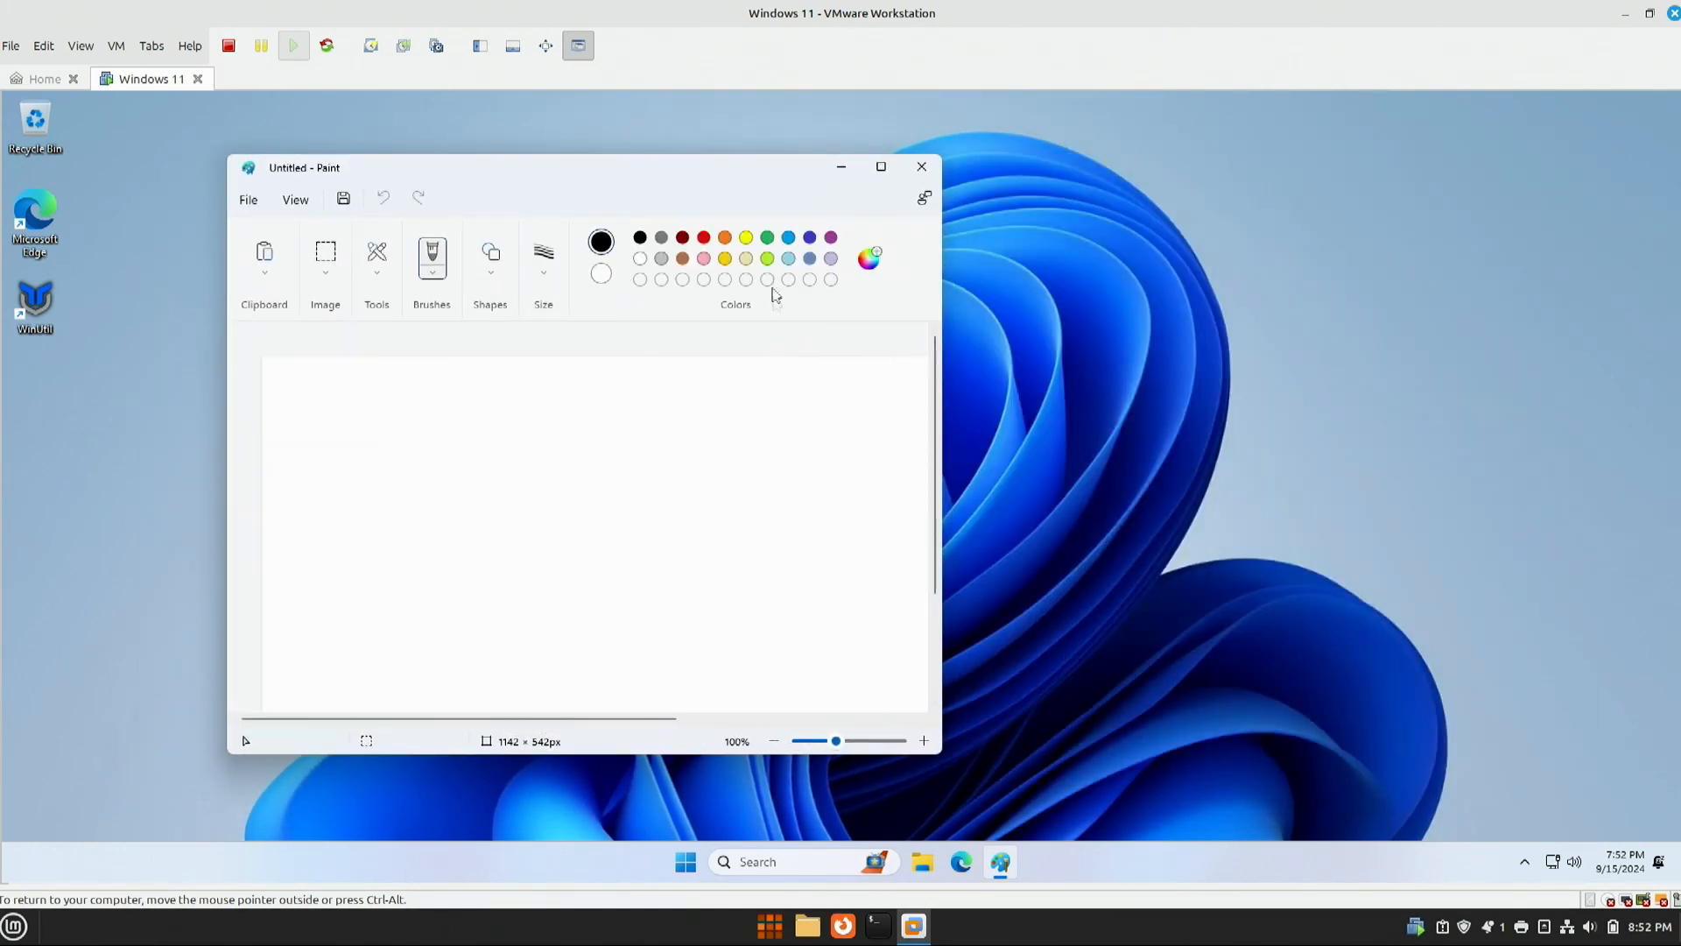
{"action": "left_click", "coordinate": [923, 175]}
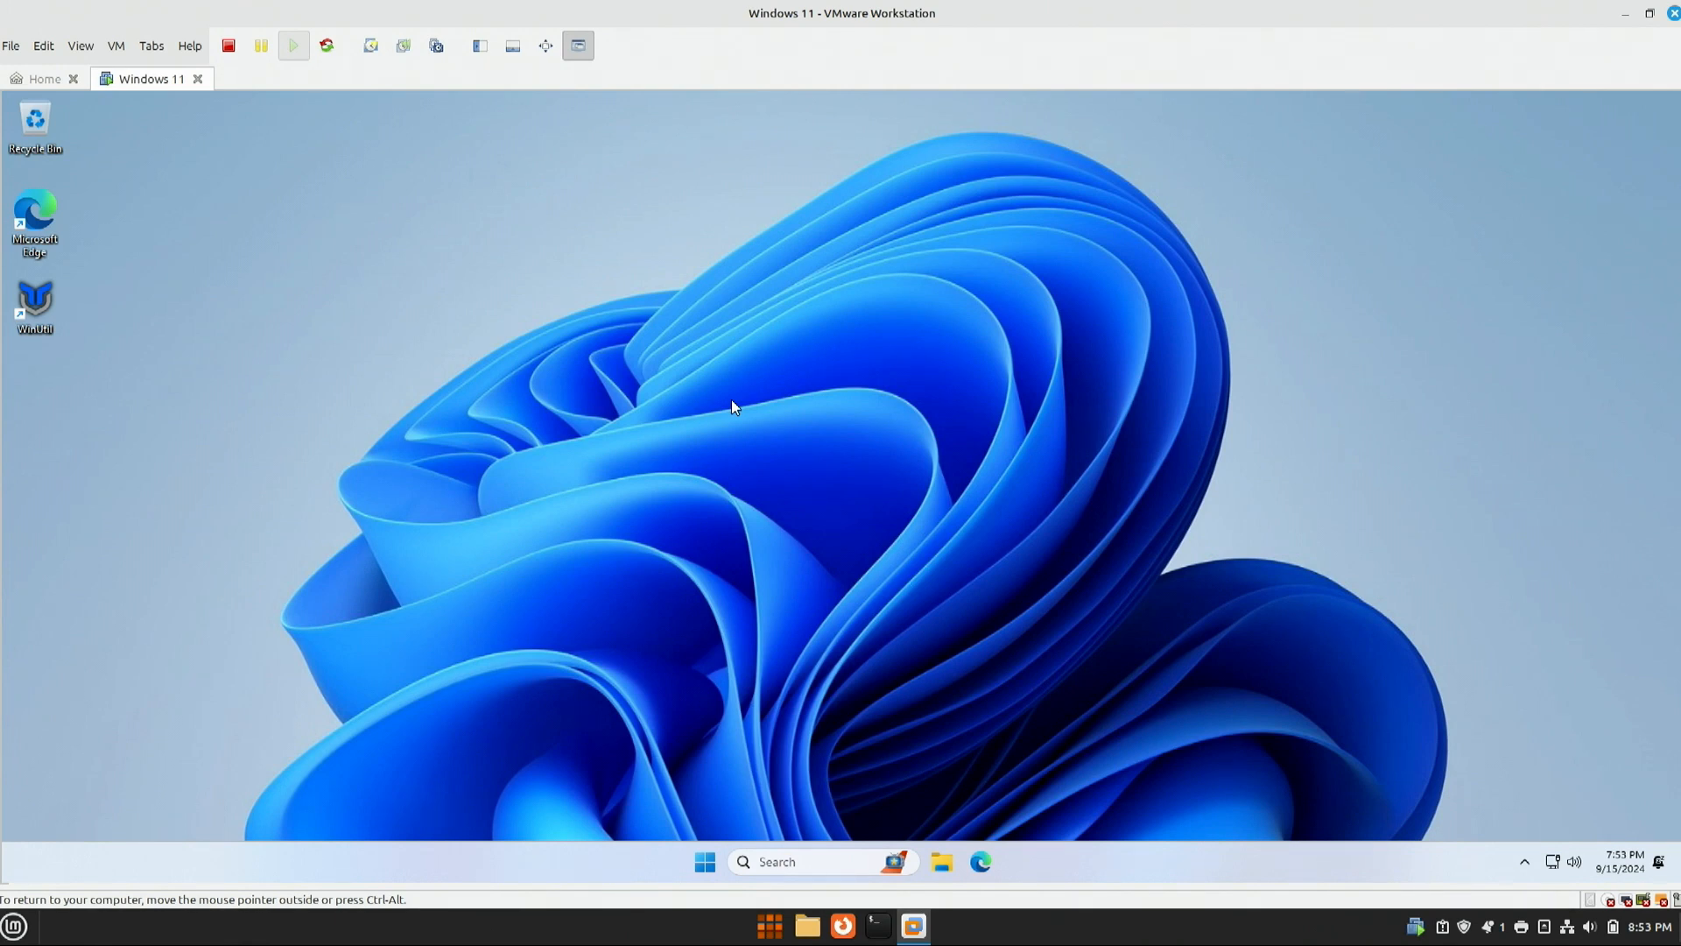
Step: Show the Start menu power options: Sleep, Shut down and Restart
{"action": "left_click", "coordinate": [704, 862]}
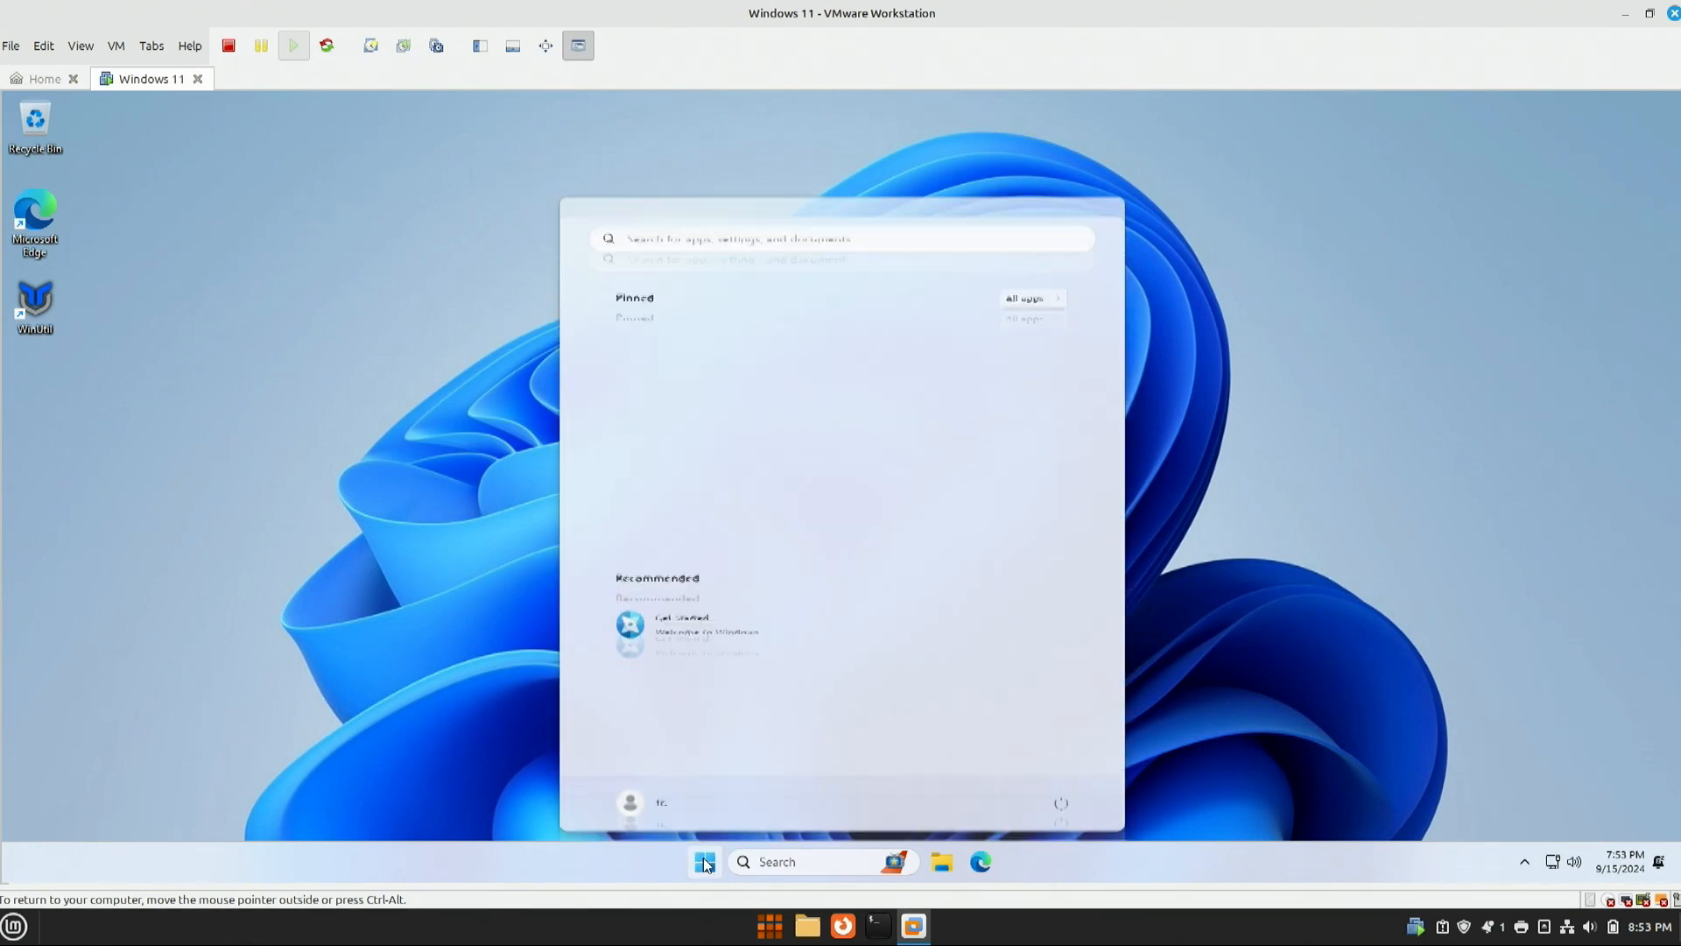
{"action": "left_click", "coordinate": [1062, 803]}
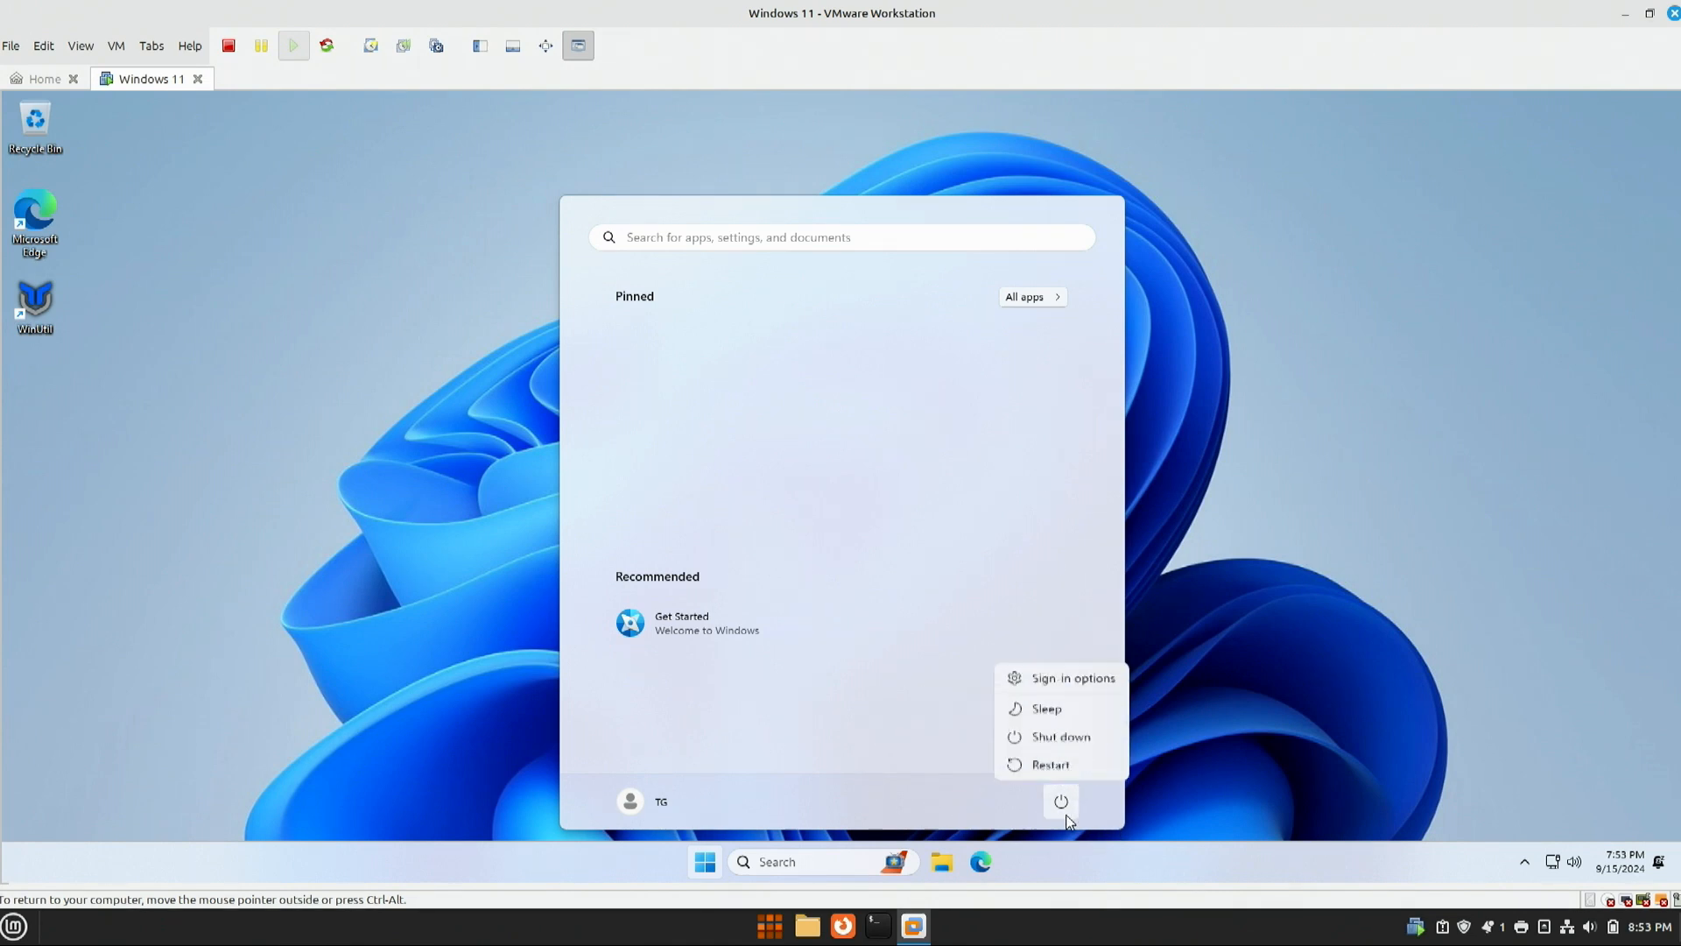